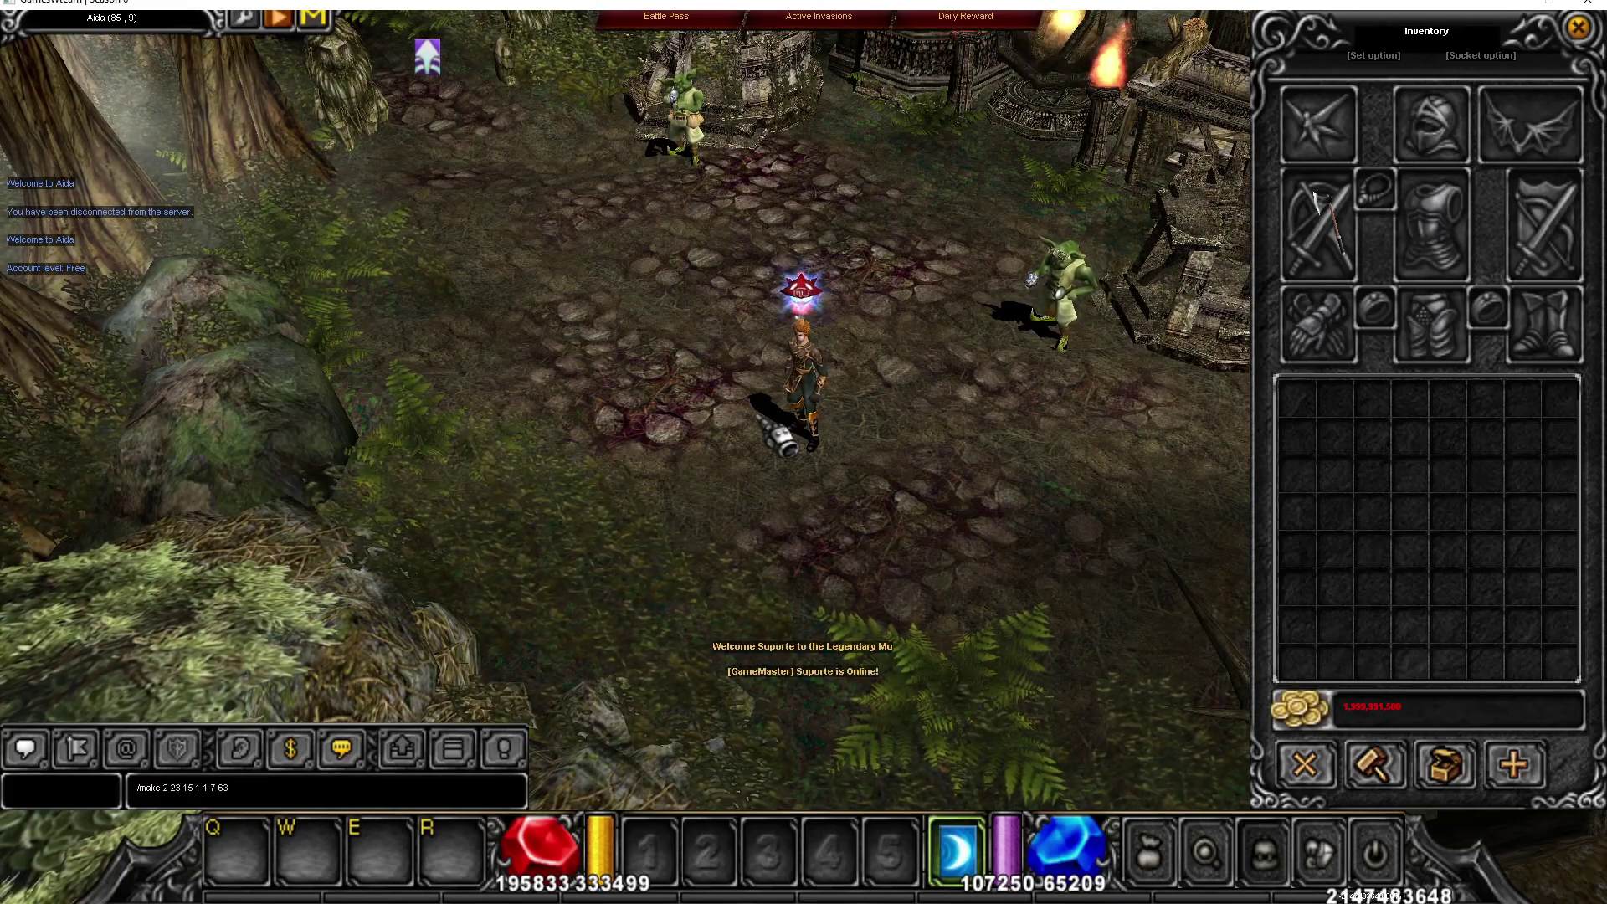
{"action": "key", "text": "Return"}
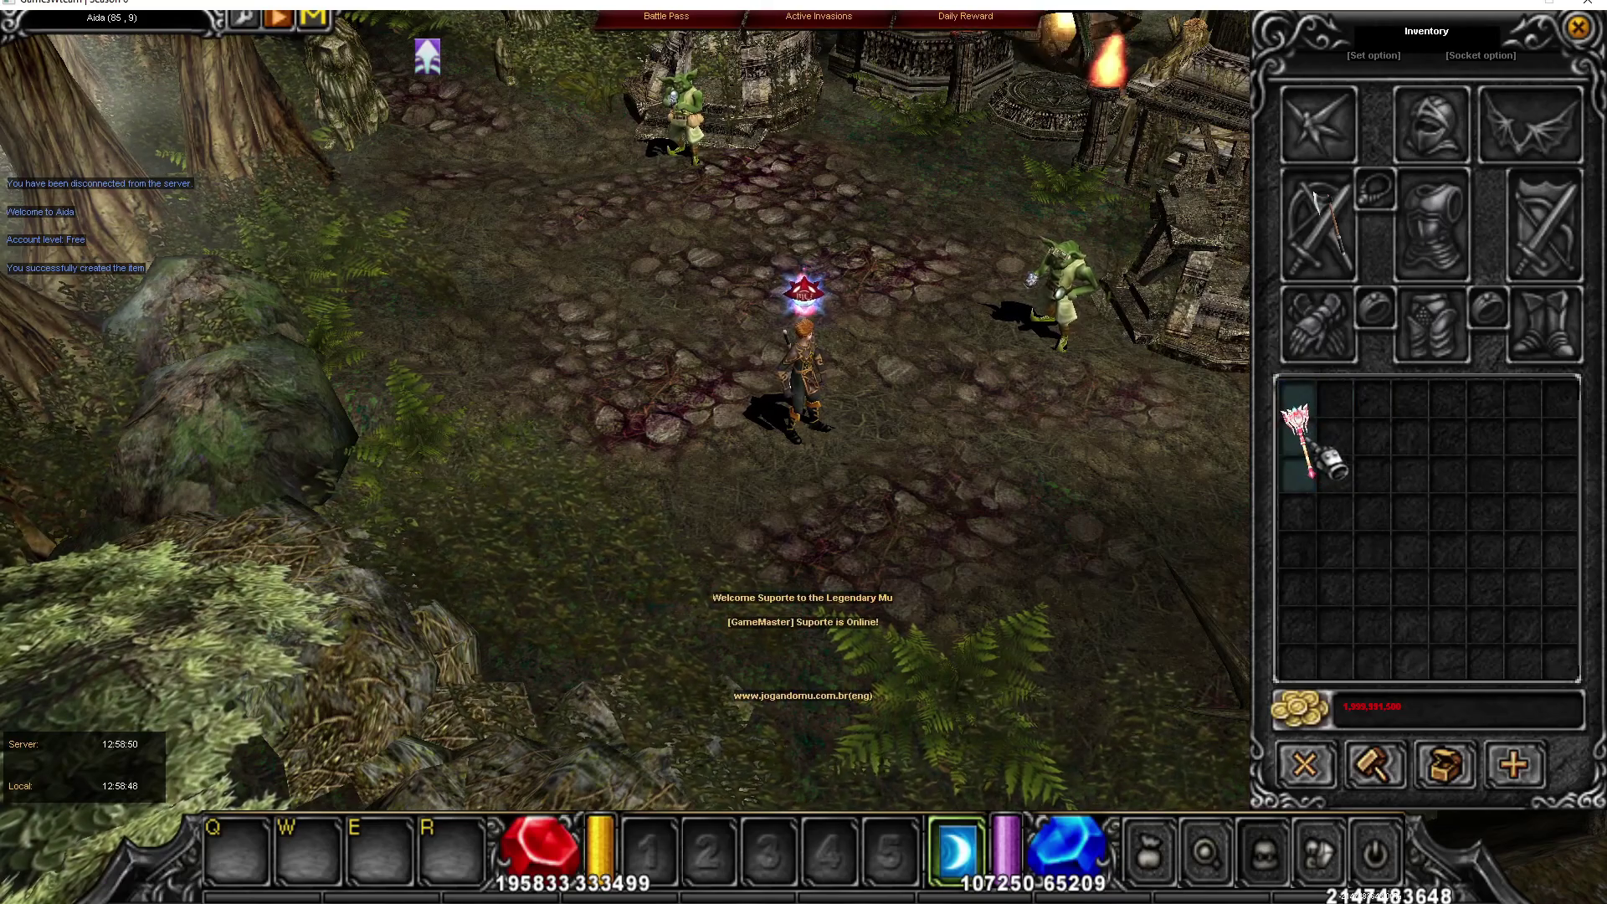
{"action": "right_click", "coordinate": [1329, 458]}
{"action": "left_click", "coordinate": [642, 402]}
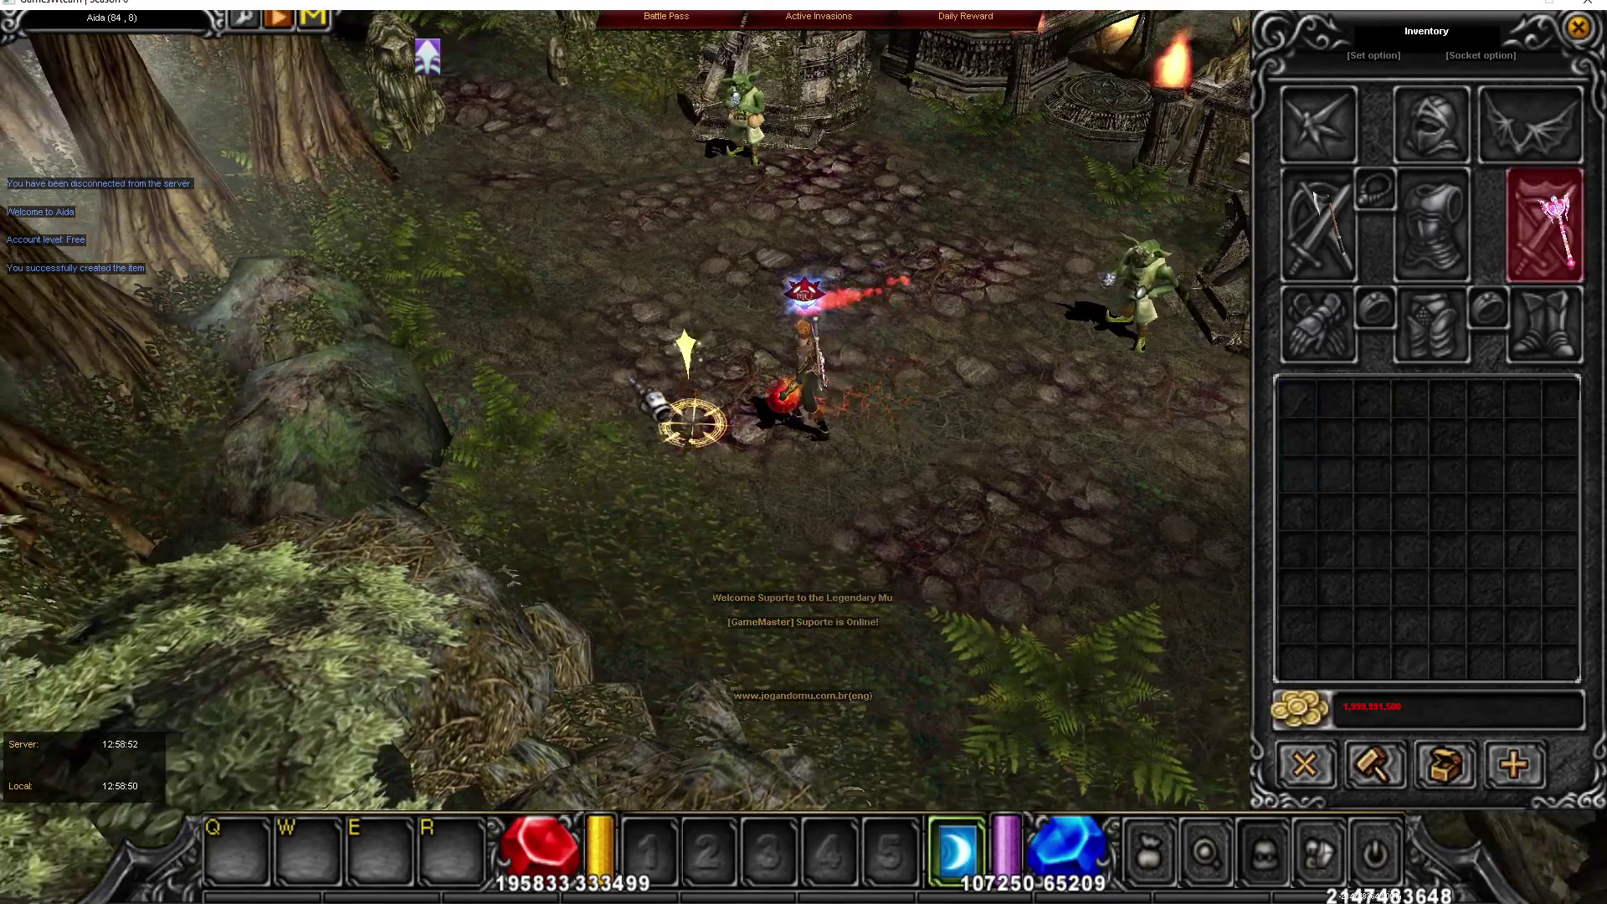
{"action": "right_click", "coordinate": [1544, 226]}
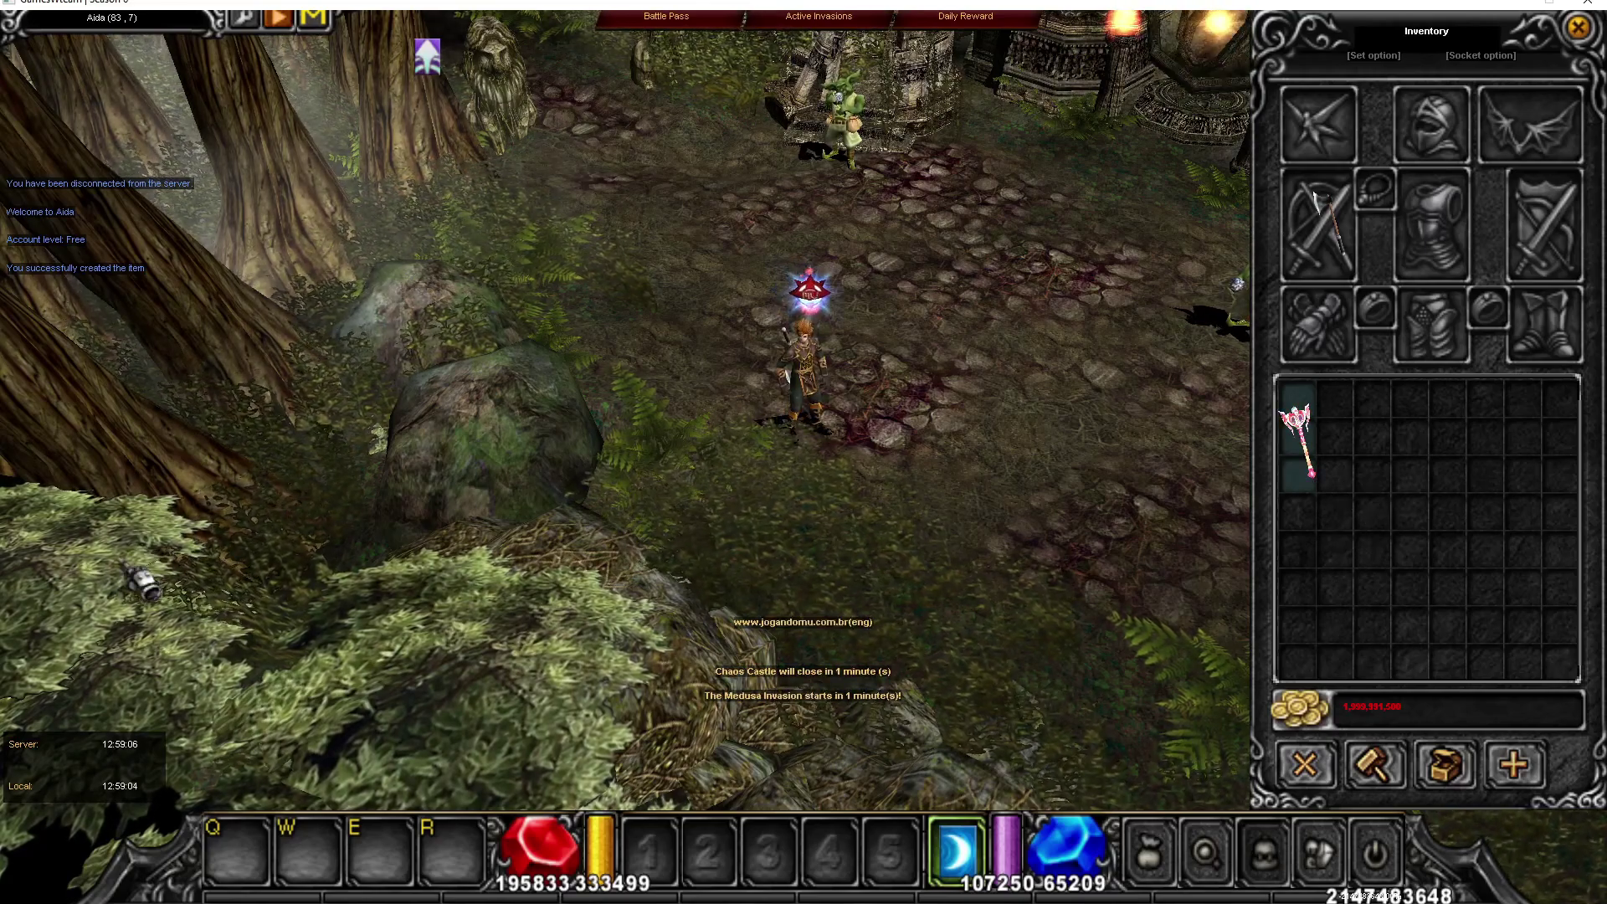
- Switch to Notepad++ on the remote server and review the "Mace14" row in CustomItem.txt
{"action": "key", "text": "alt+Tab"}
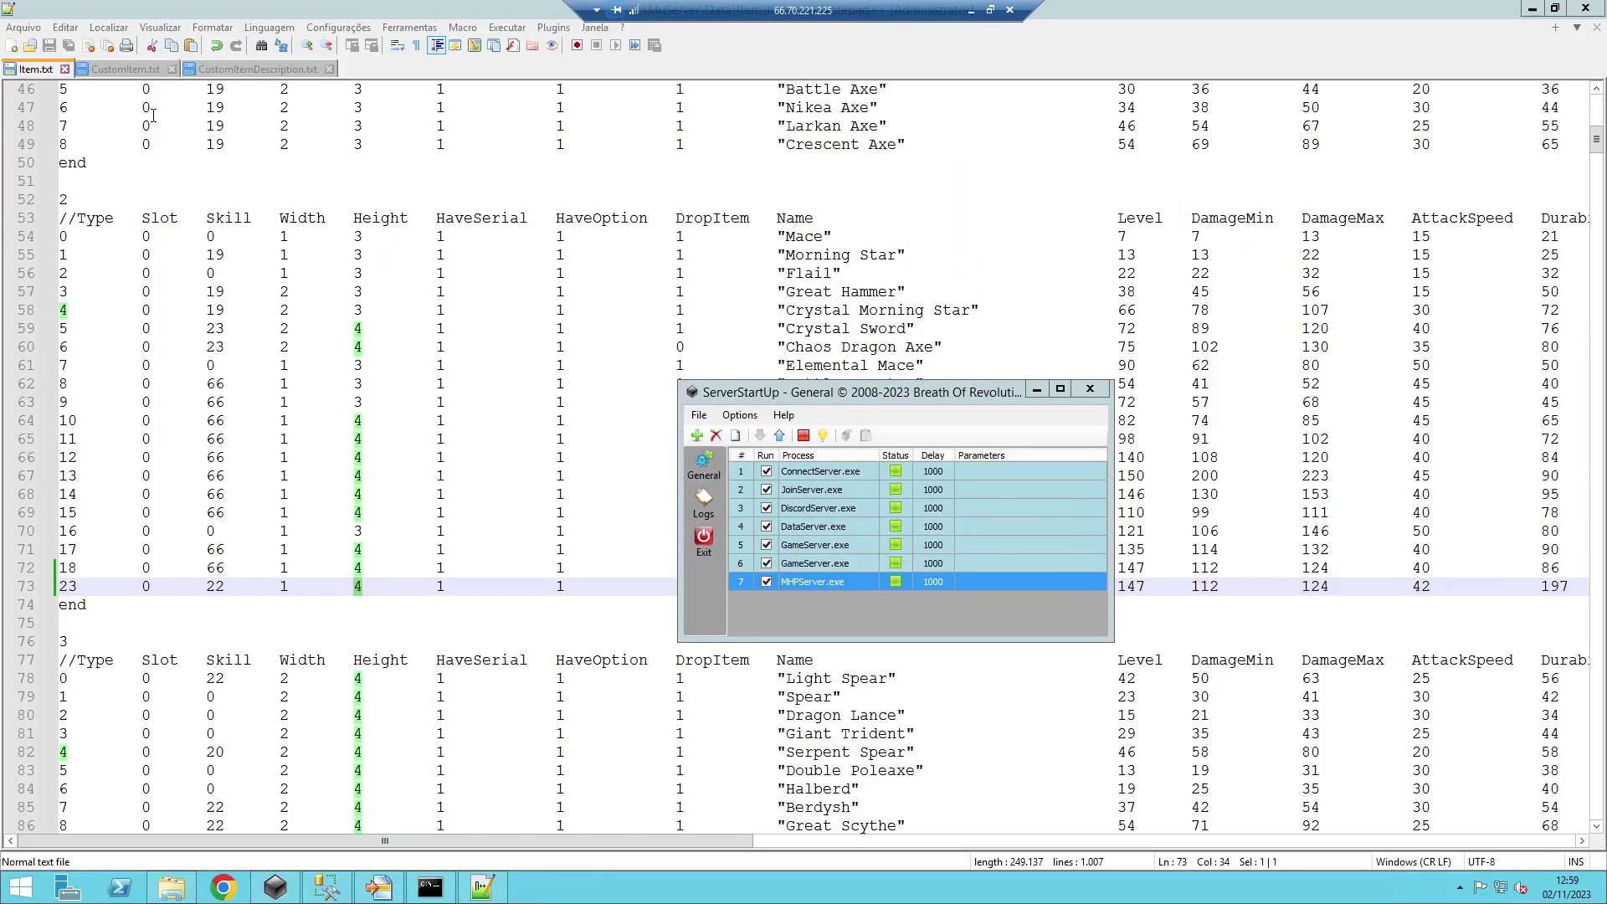
{"action": "left_click", "coordinate": [142, 68]}
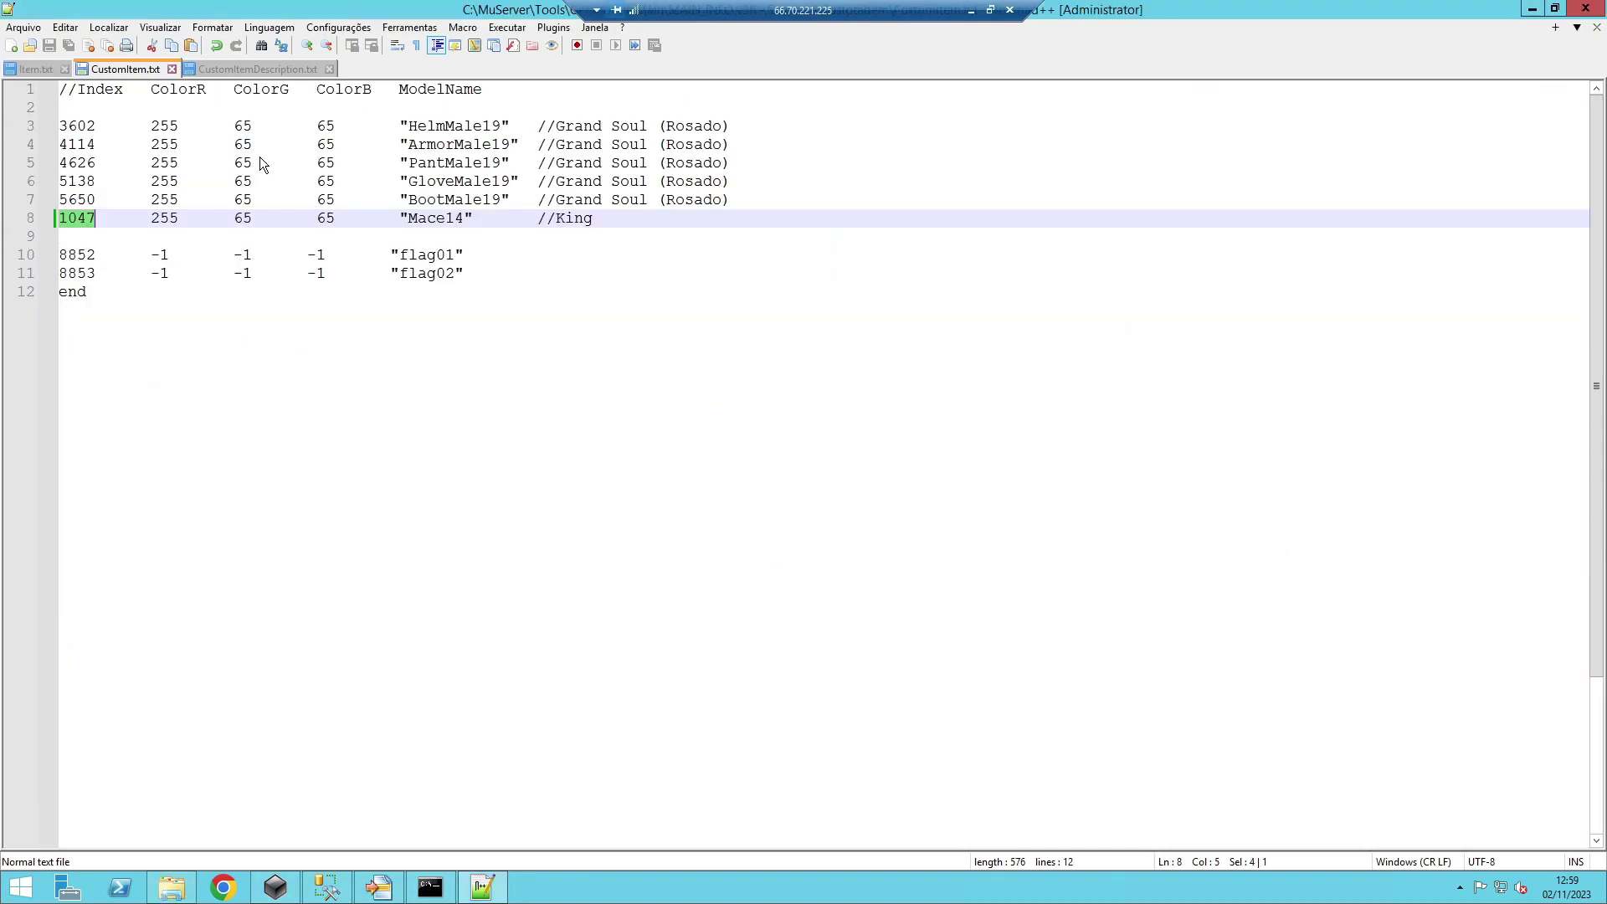
{"action": "left_click", "coordinate": [620, 221]}
{"action": "left_click_drag", "start_coordinate": [610, 217], "coordinate": [62, 219]}
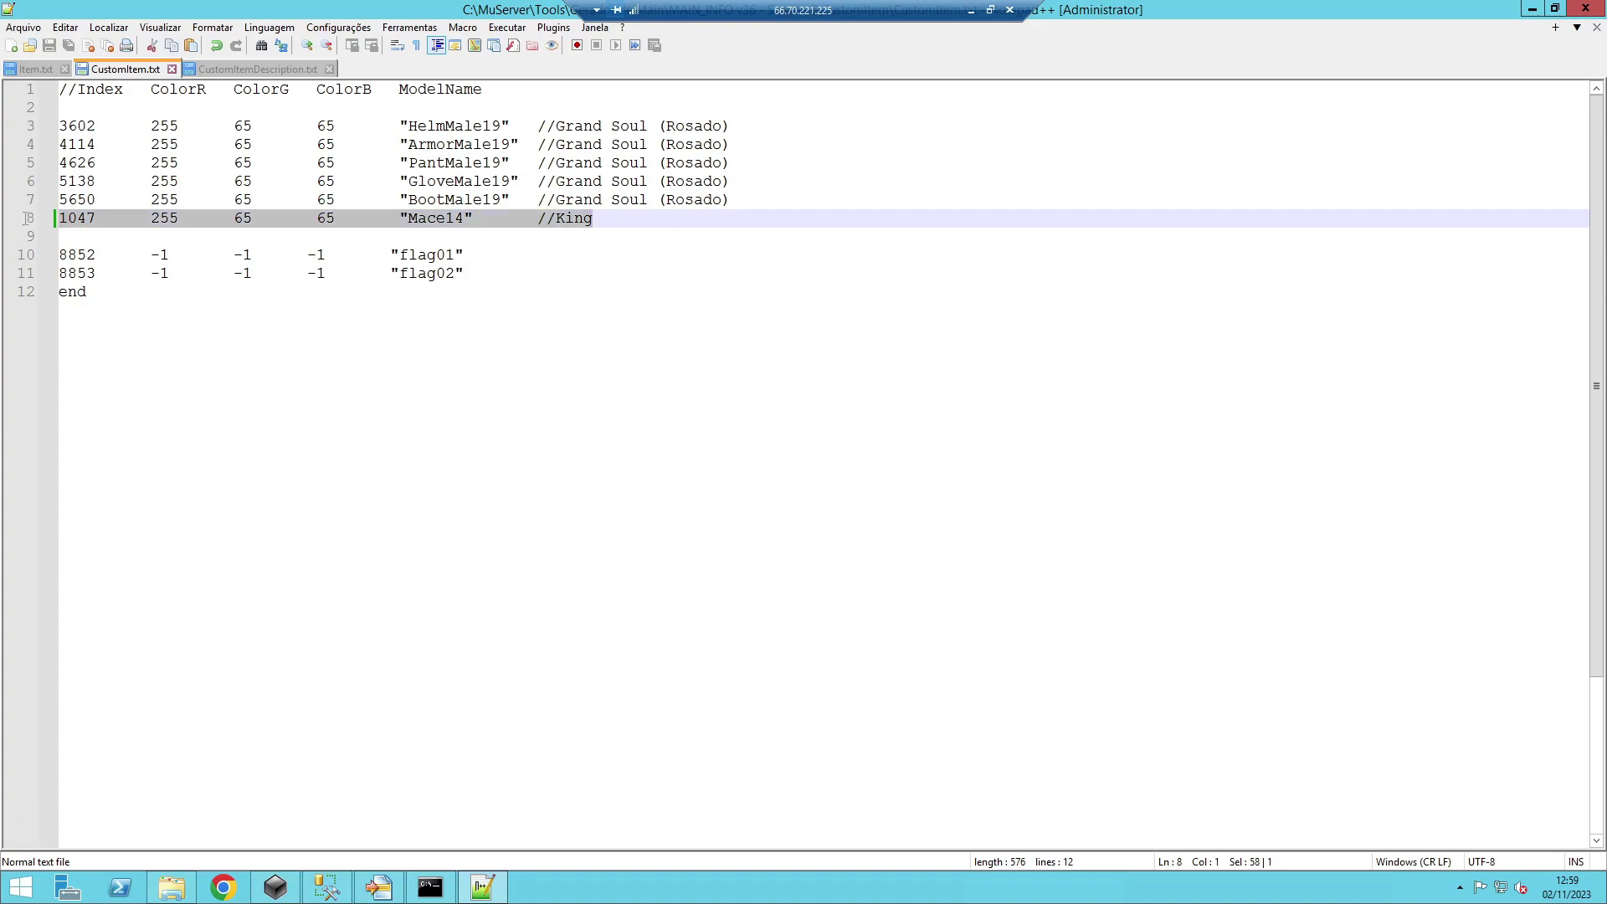
- Run the GetMainInfo generator in the MAIN_INFO v36 - Season 6 folder and copy the regenerated main.premium from the Premium subfolder
{"action": "left_click", "coordinate": [182, 898]}
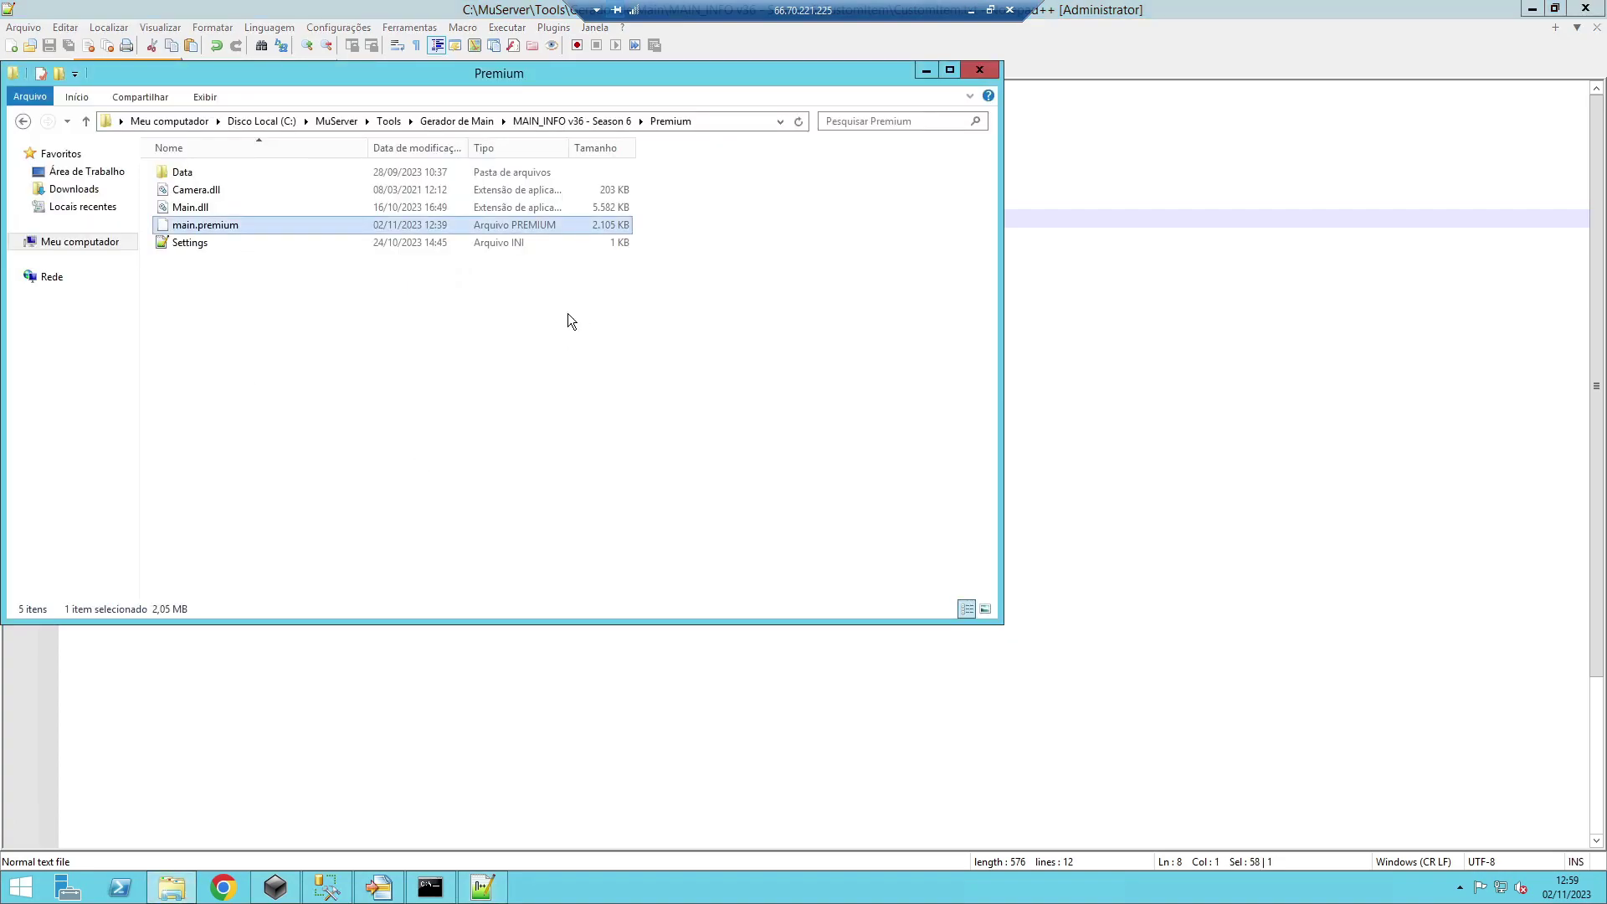
{"action": "left_click", "coordinate": [553, 122]}
{"action": "double_click", "coordinate": [194, 317]}
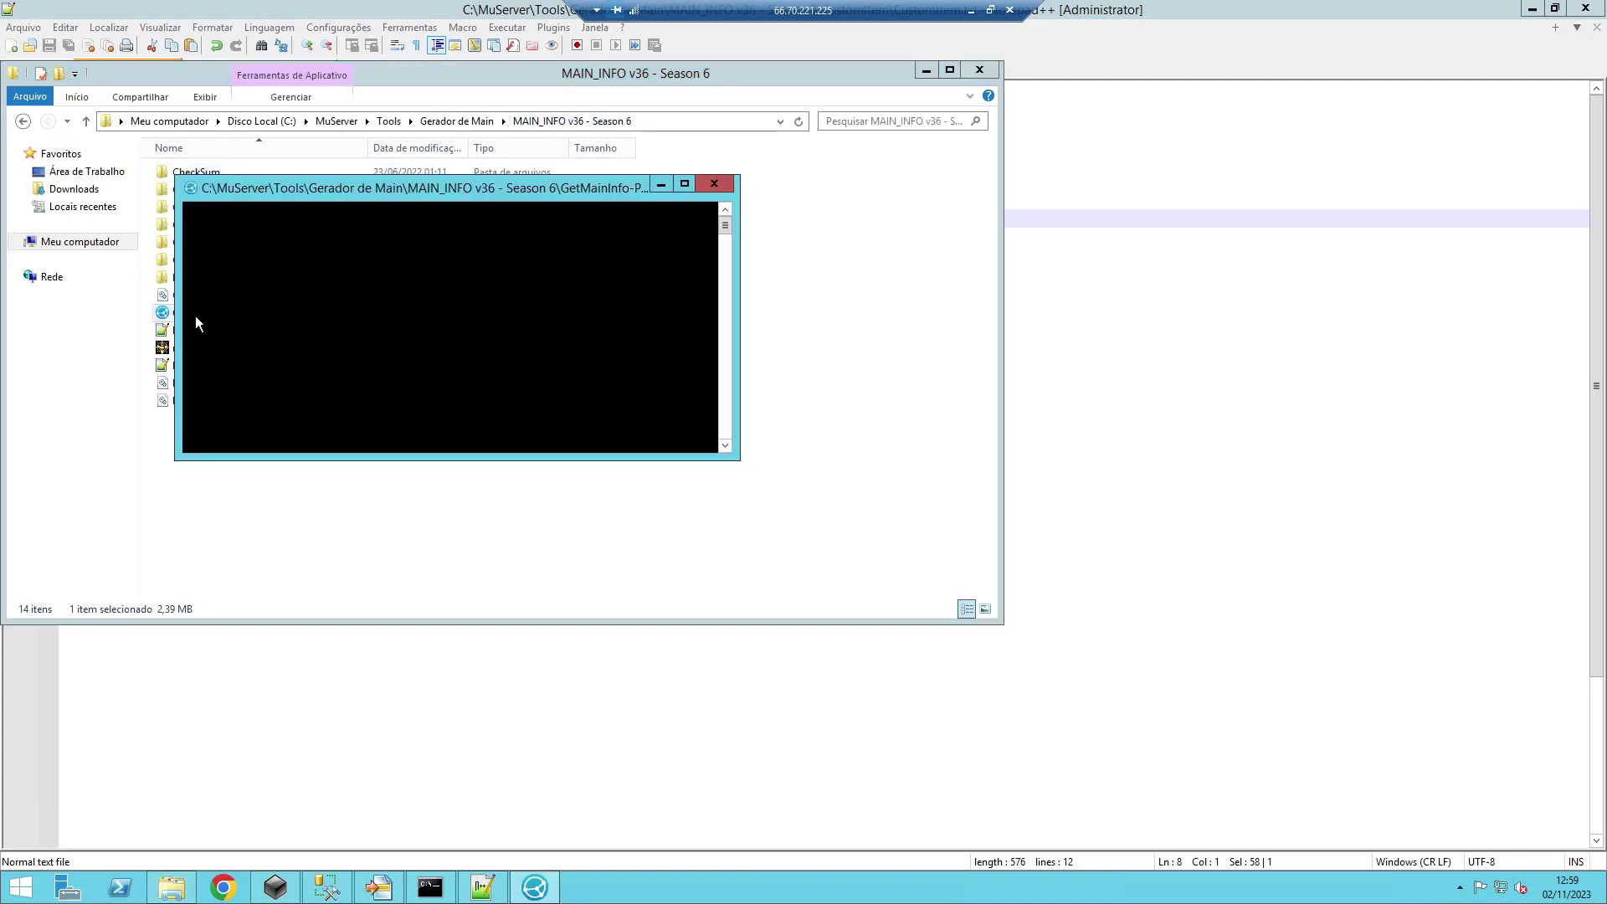
{"action": "double_click", "coordinate": [189, 277]}
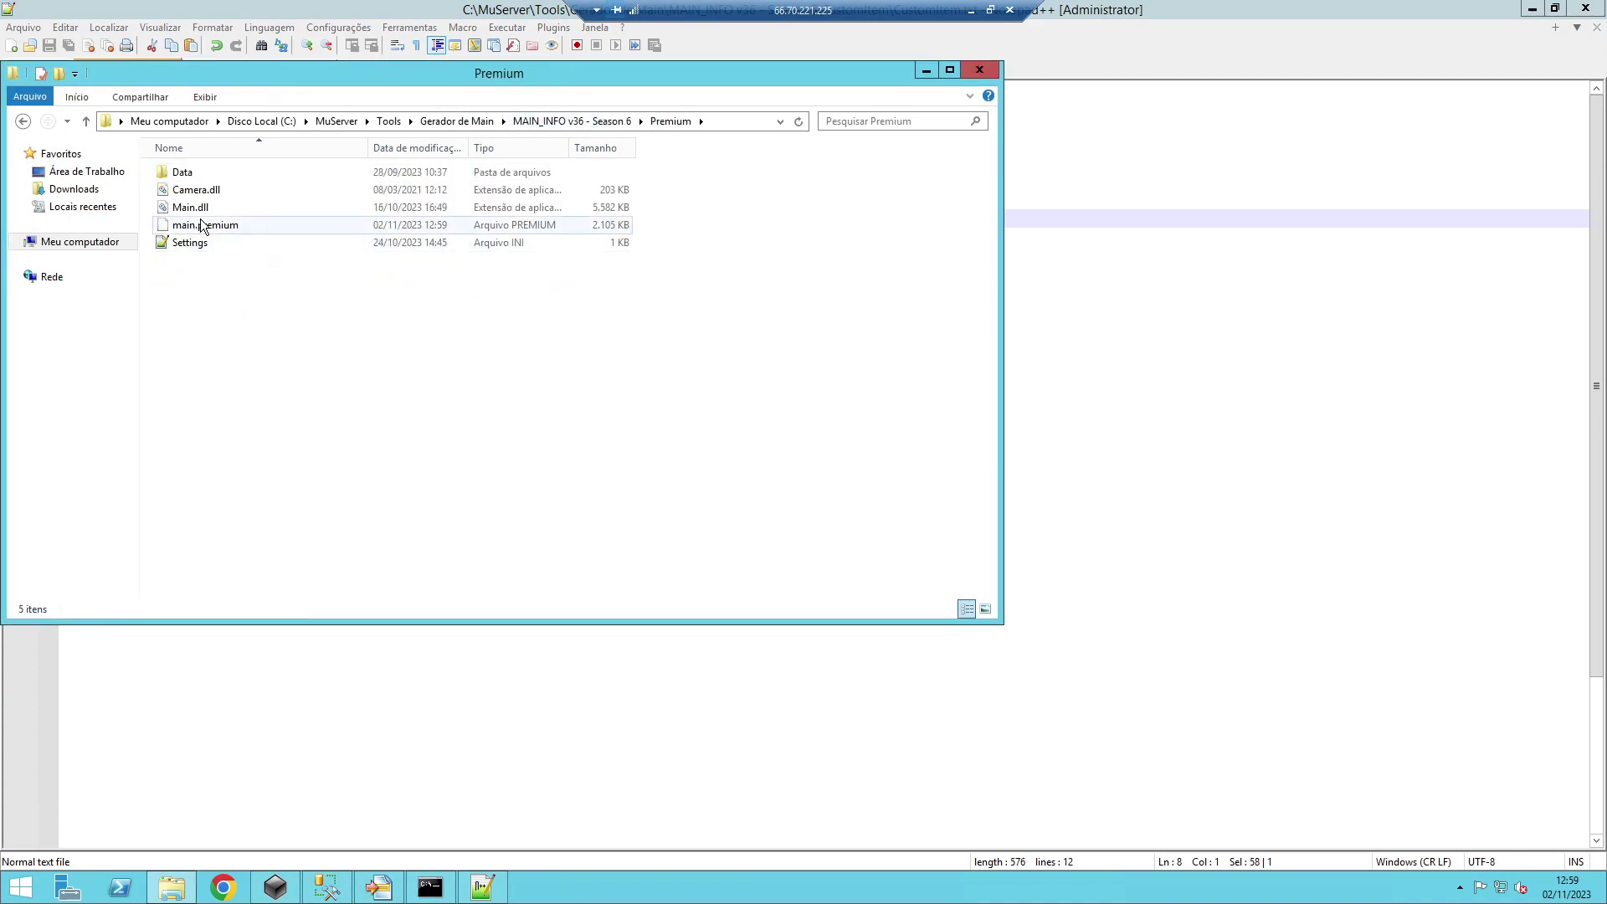
{"action": "left_click", "coordinate": [207, 229]}
{"action": "left_click", "coordinate": [969, 16]}
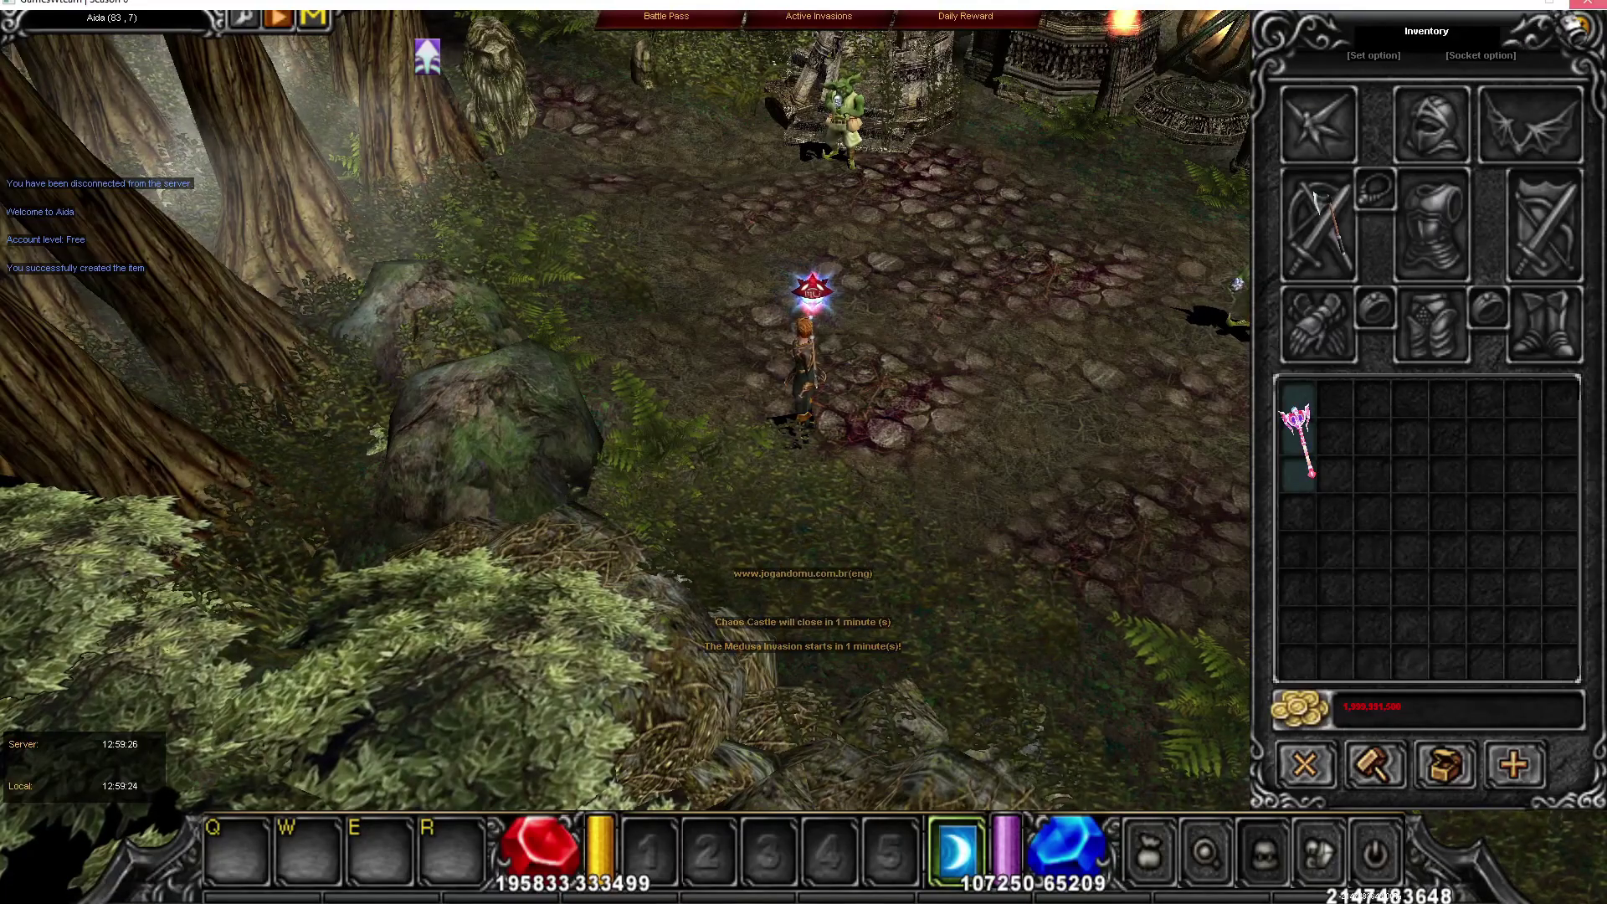
- Switch to the local Cliente Louis S6 folder and paste main.premium, replacing the existing file
{"action": "key", "text": "alt+Tab"}
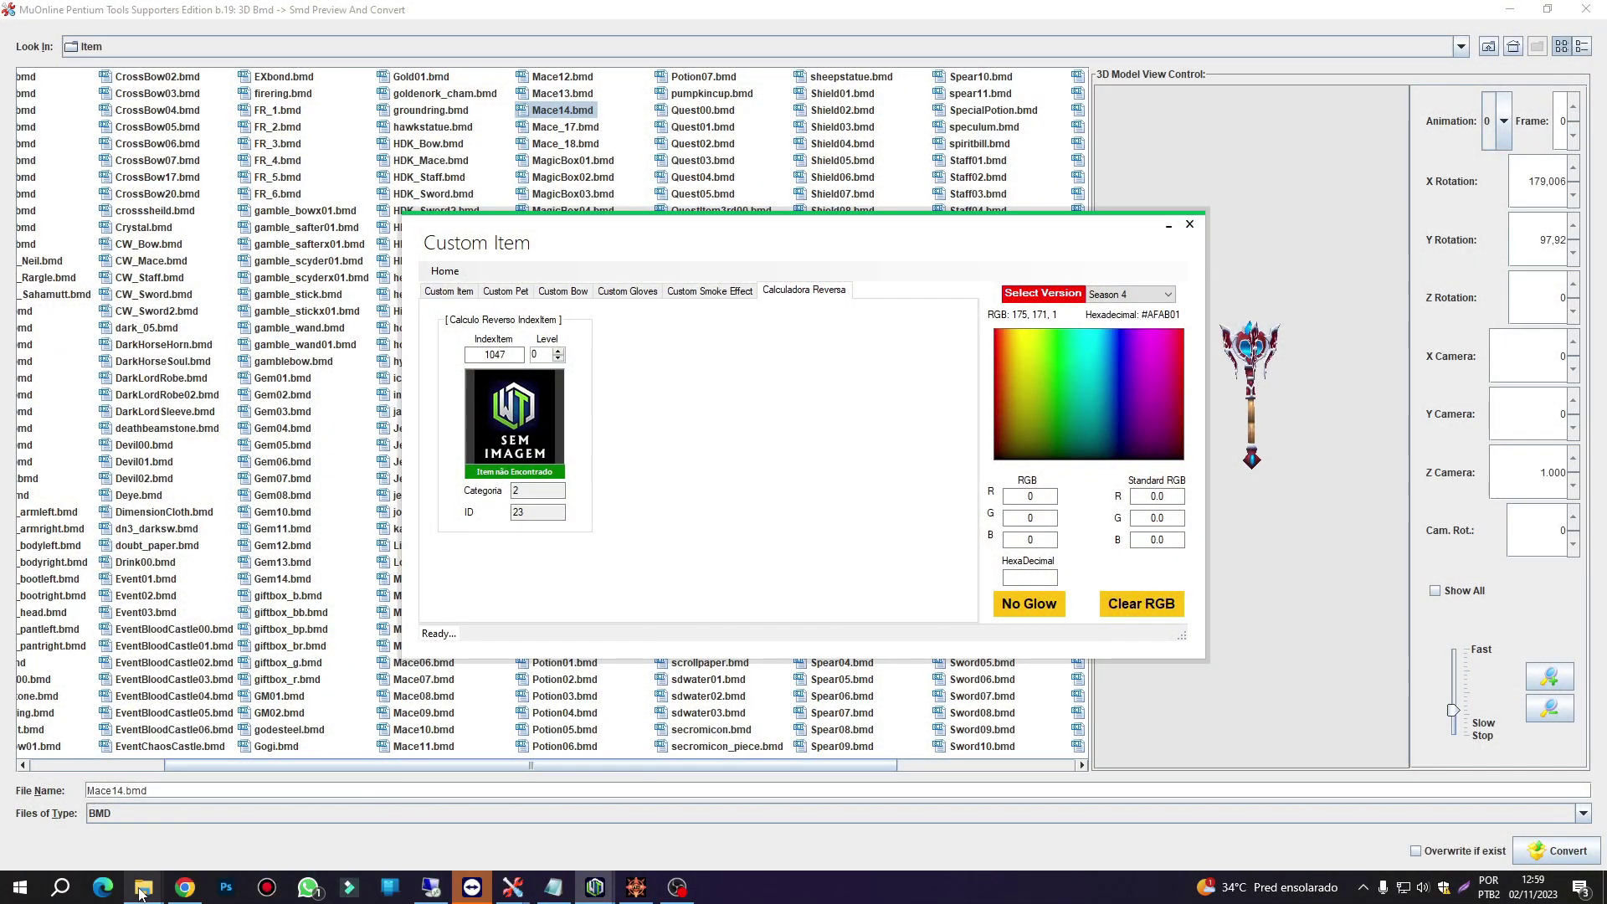
{"action": "mouse_move", "coordinate": [143, 886]}
{"action": "left_click", "coordinate": [318, 833]}
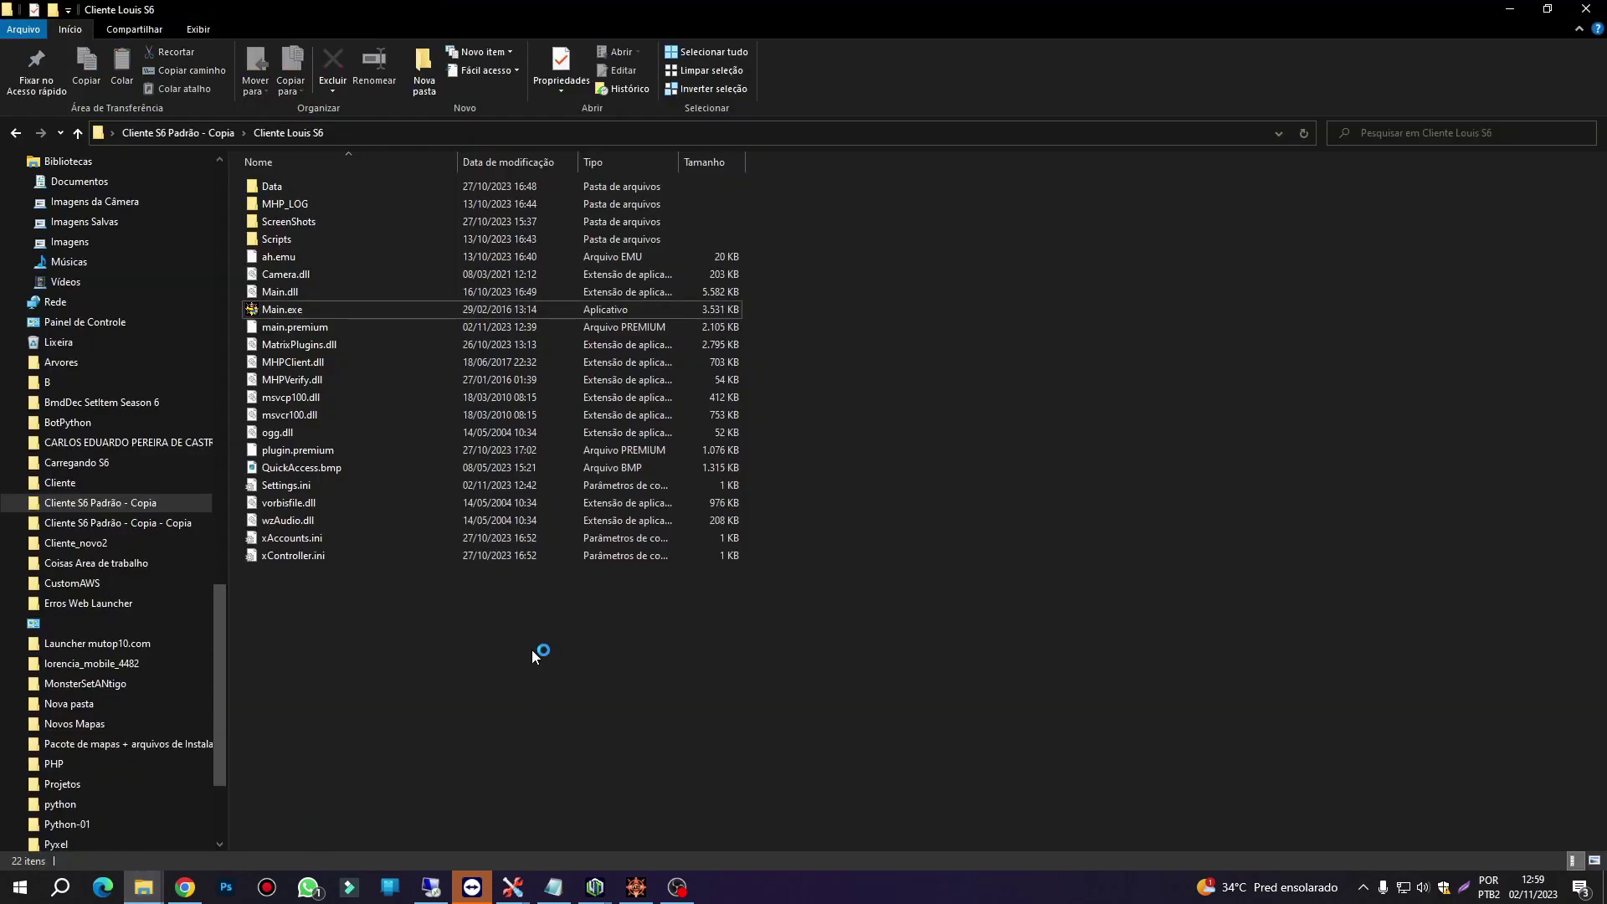
{"action": "left_click", "coordinate": [756, 385]}
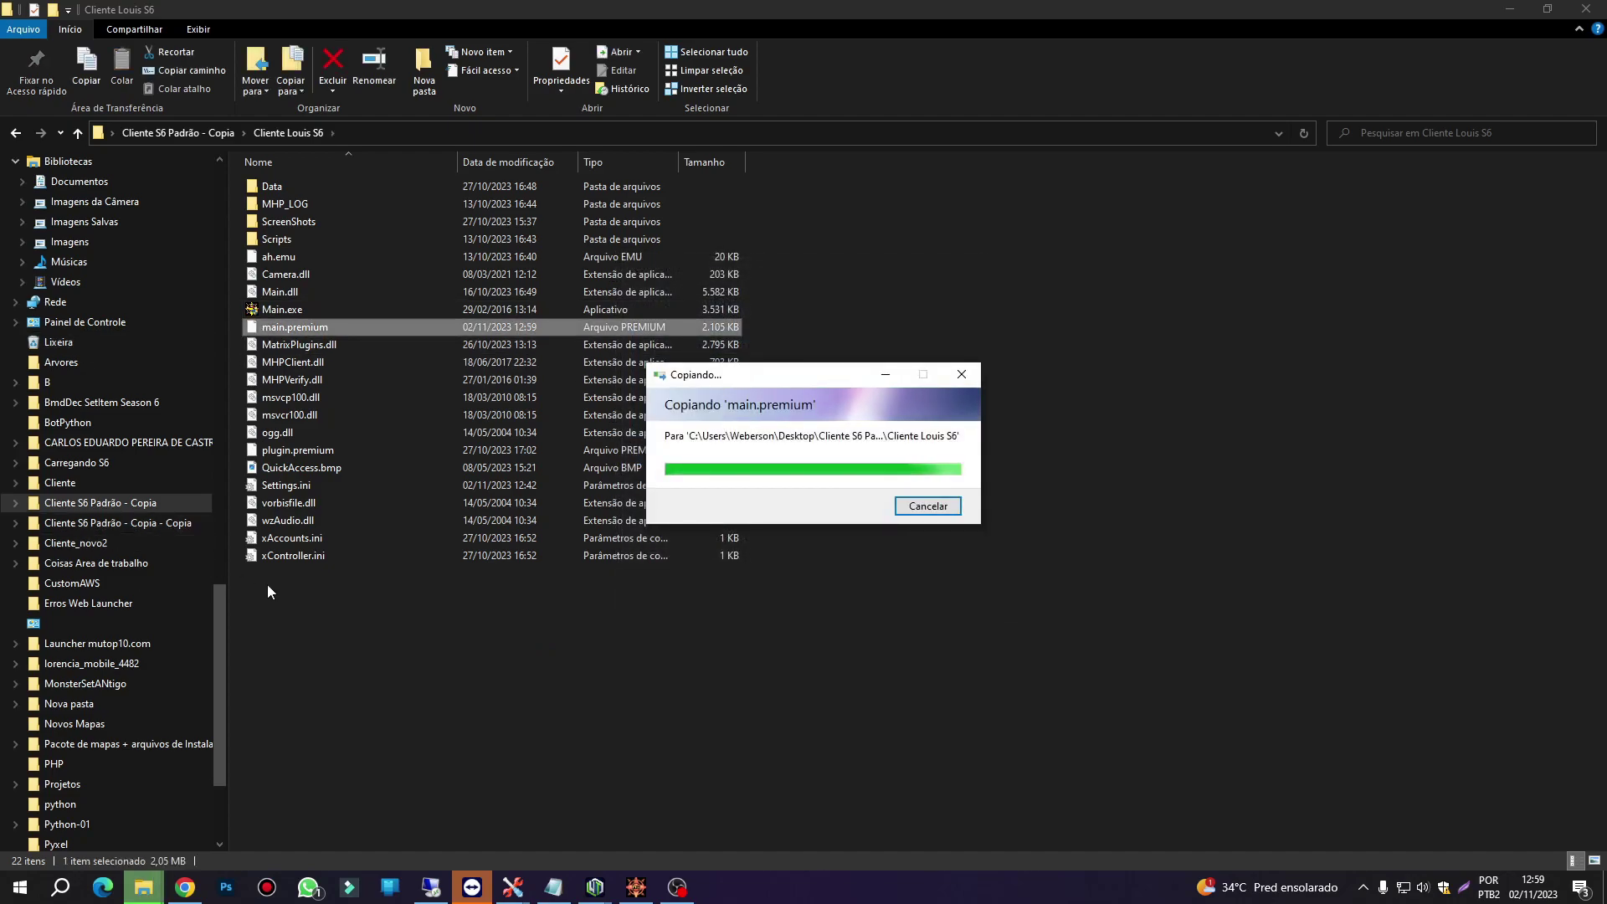
- Launch Main.exe, log in to the MuOnline Geral server with the saved account and enter with the Commoner-ranked Blade Master
{"action": "double_click", "coordinate": [280, 311]}
{"action": "left_click", "coordinate": [711, 622]}
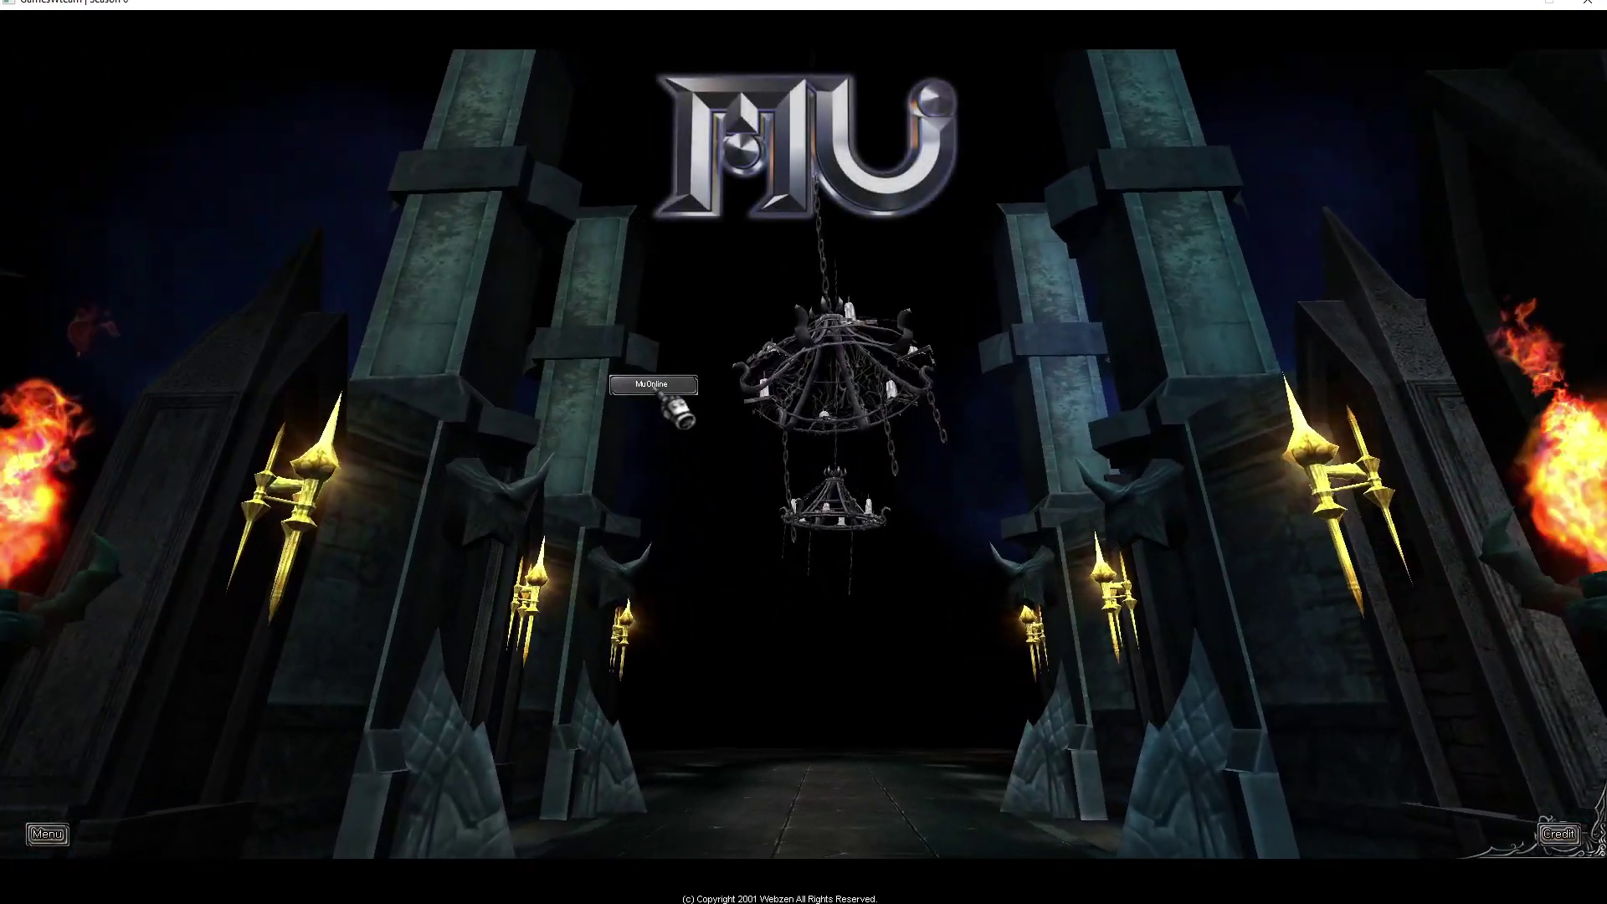
{"action": "left_click", "coordinate": [657, 386]}
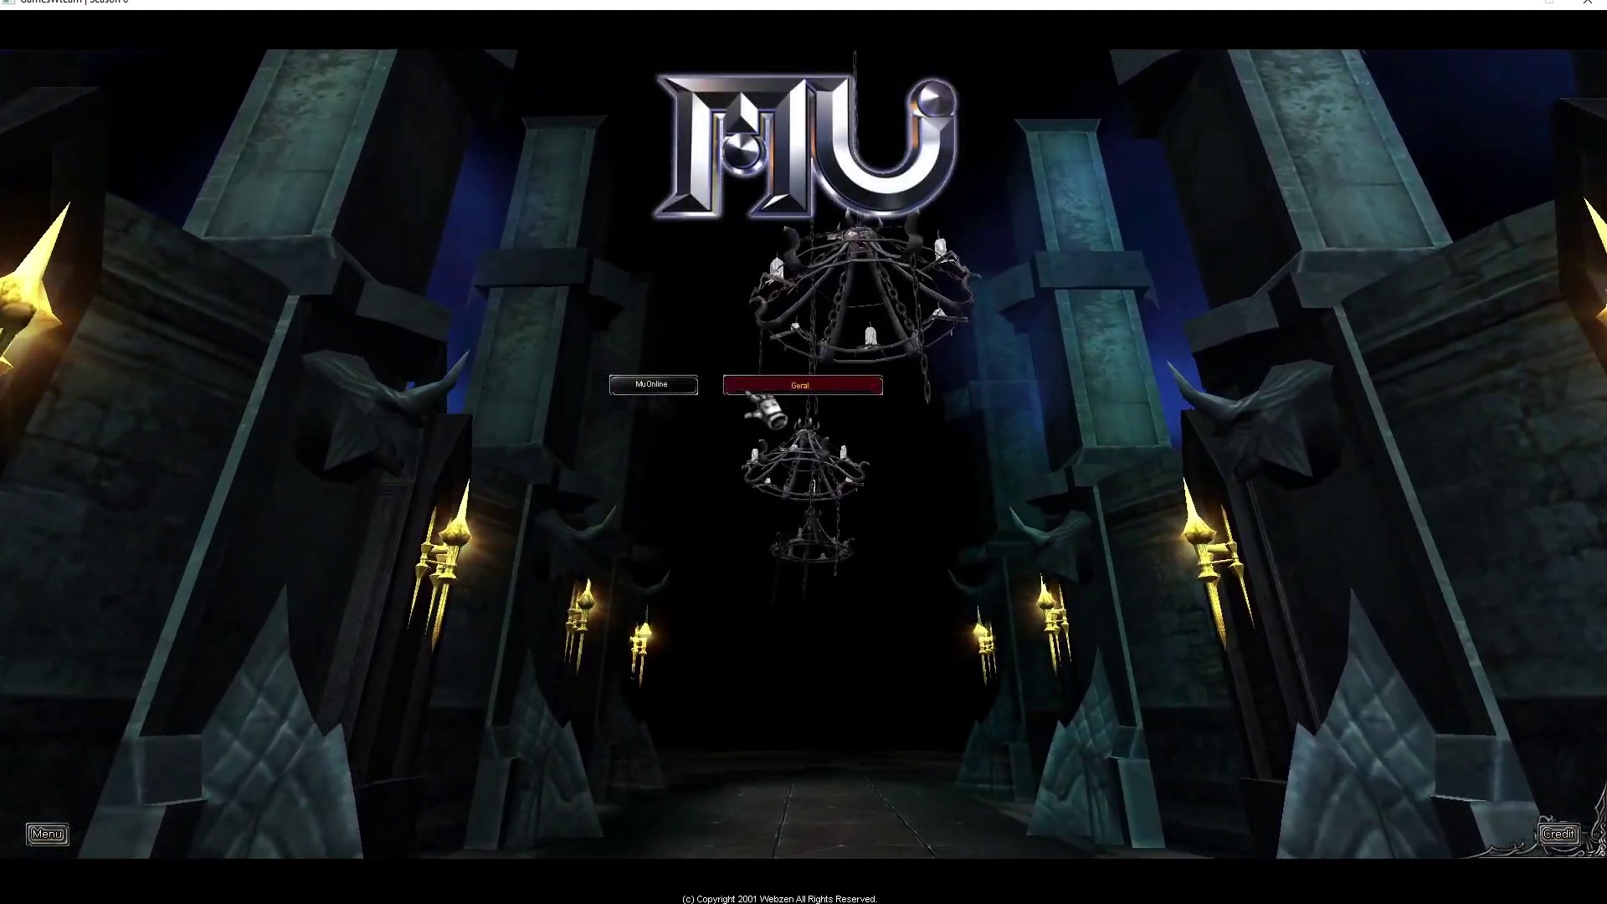
{"action": "left_click", "coordinate": [747, 388]}
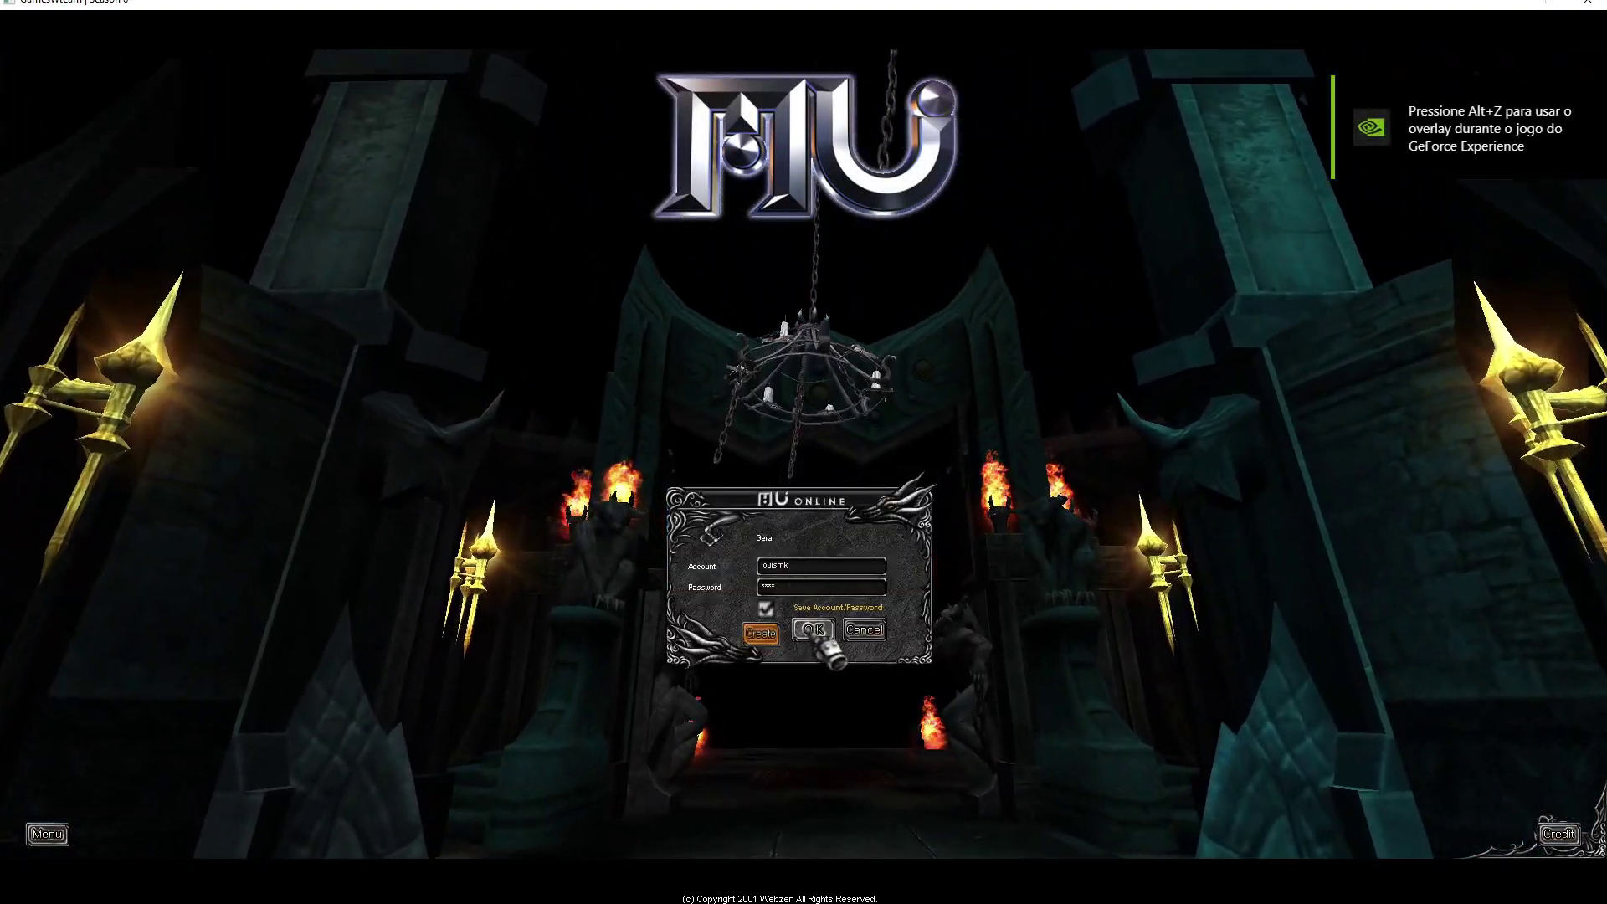
{"action": "left_click", "coordinate": [810, 631]}
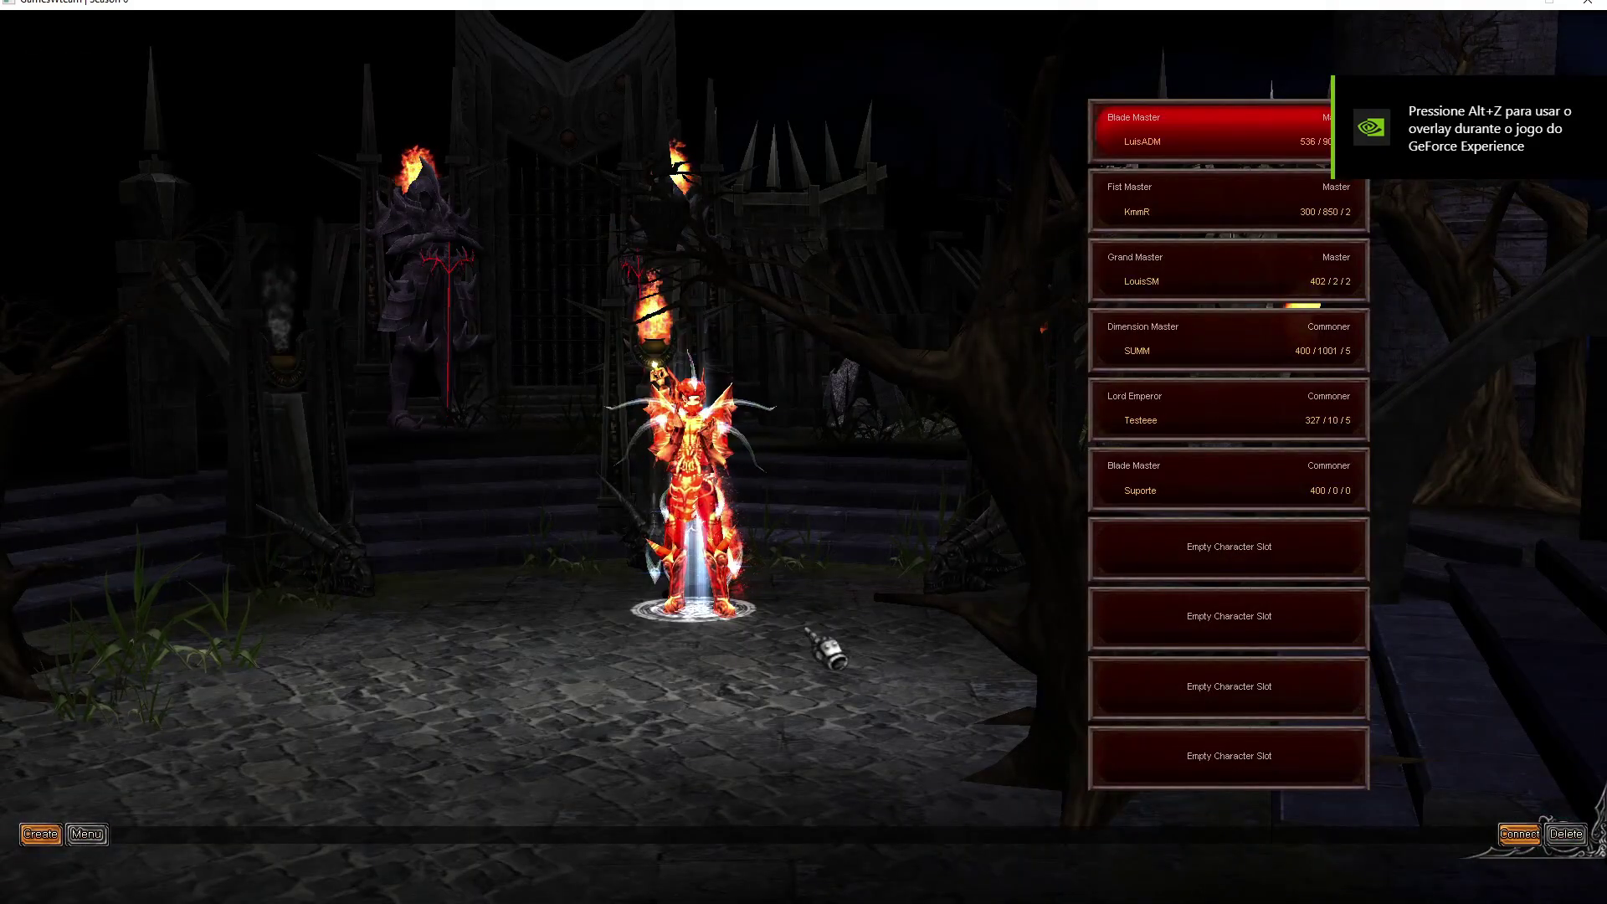
{"action": "double_click", "coordinate": [1119, 494]}
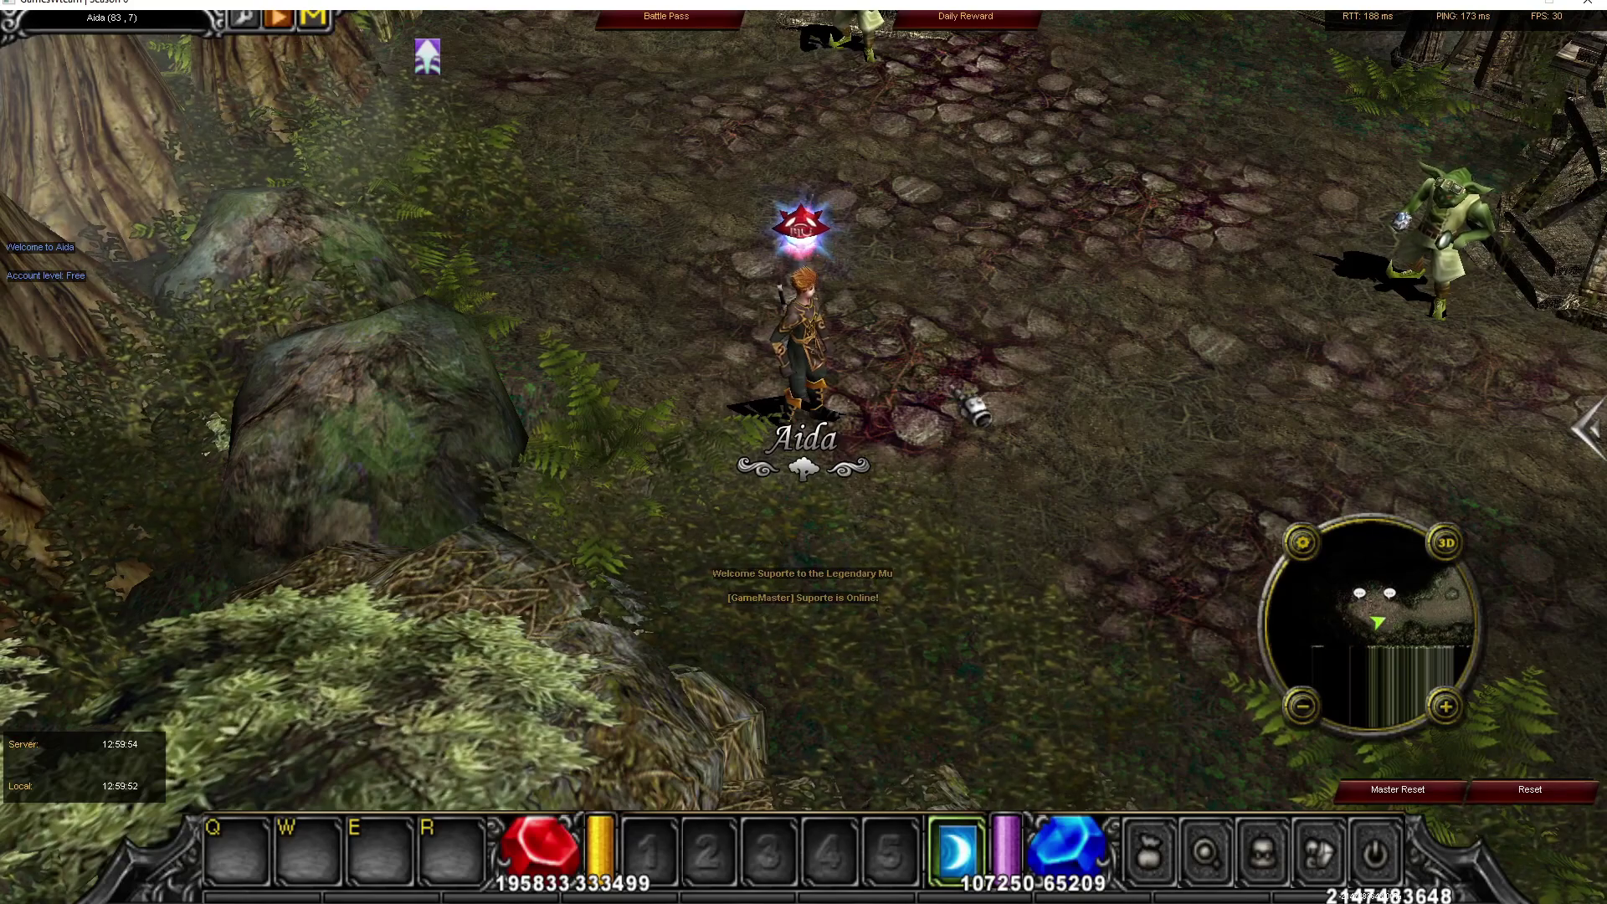
- Examine the created mace in the character's inventory and close the game
{"action": "key", "text": "v"}
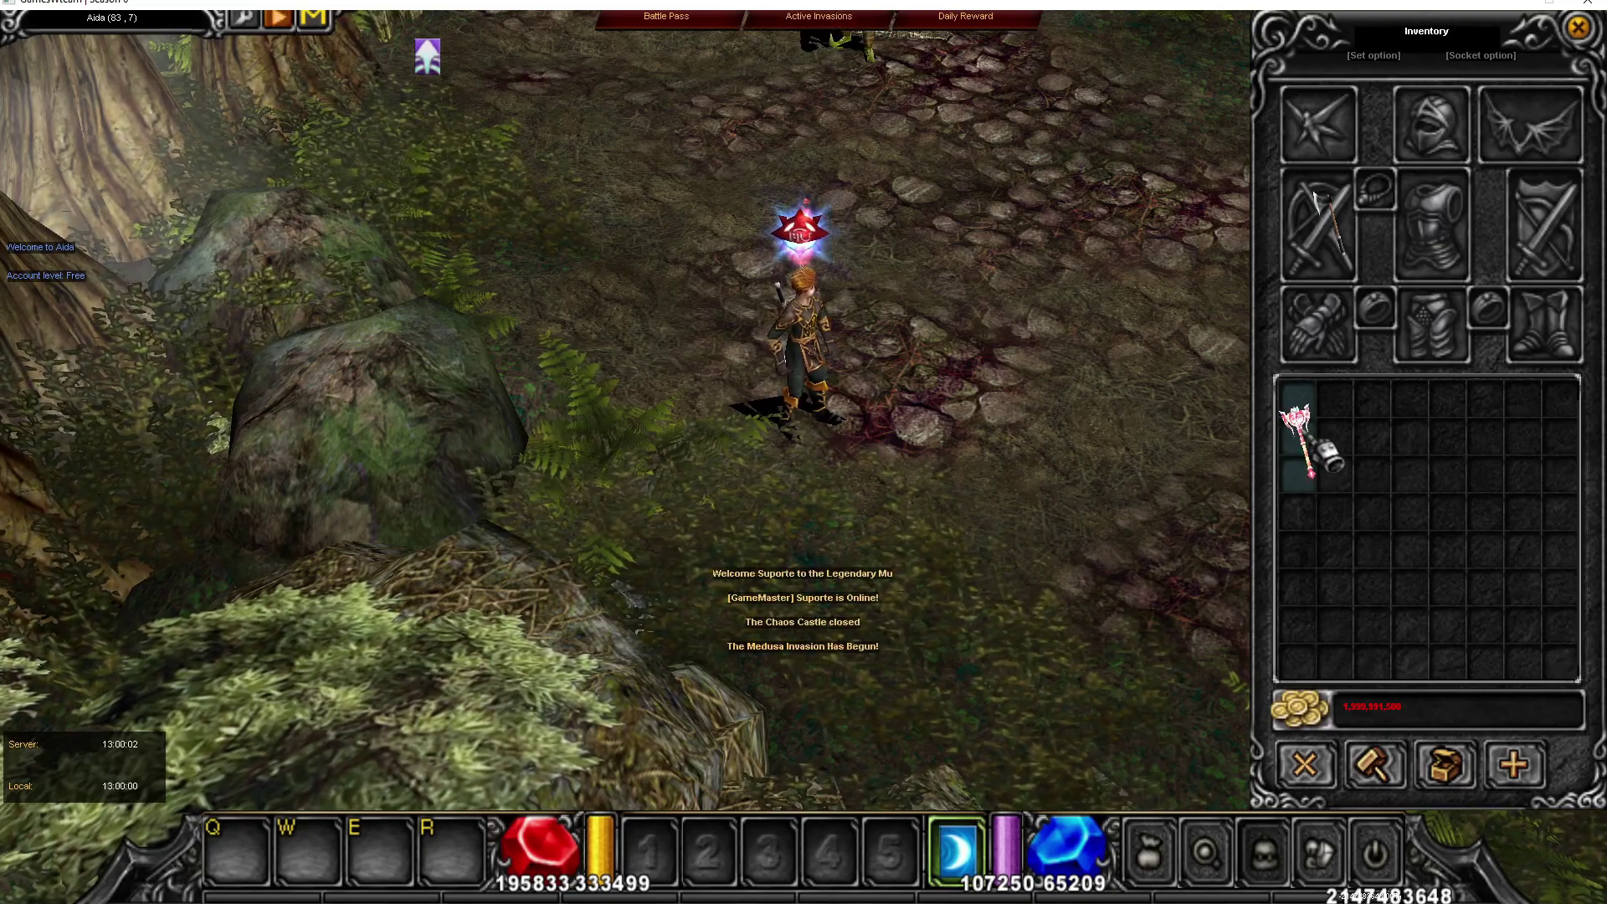
{"action": "left_click", "coordinate": [1373, 435]}
{"action": "left_click", "coordinate": [1372, 435]}
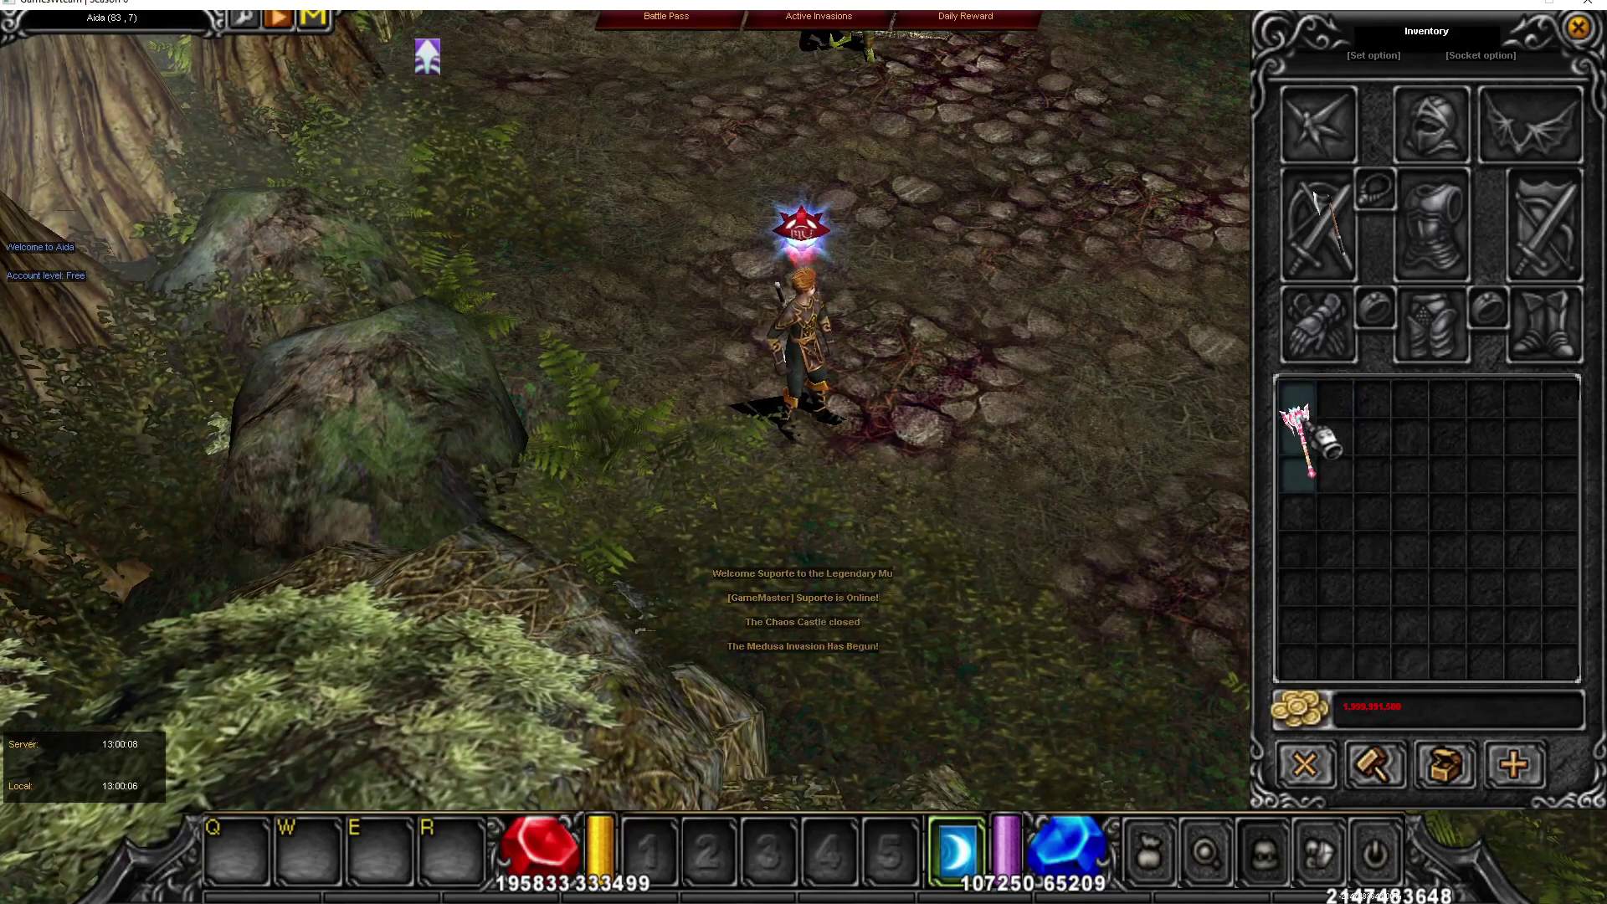
{"action": "left_click", "coordinate": [1297, 464]}
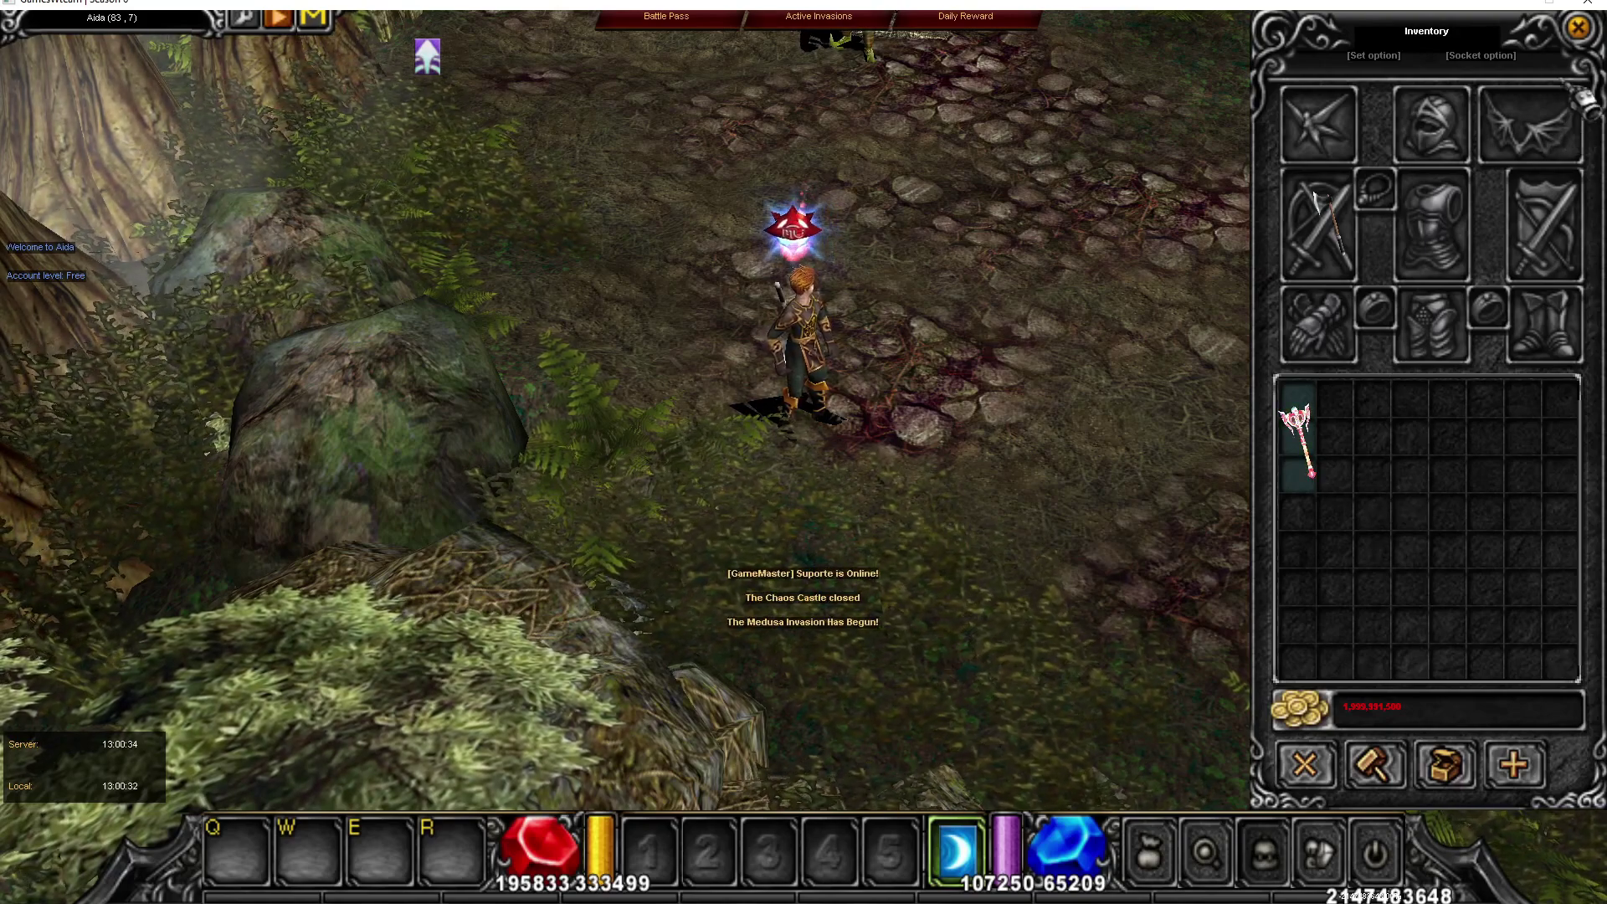
{"action": "left_click", "coordinate": [1585, 4]}
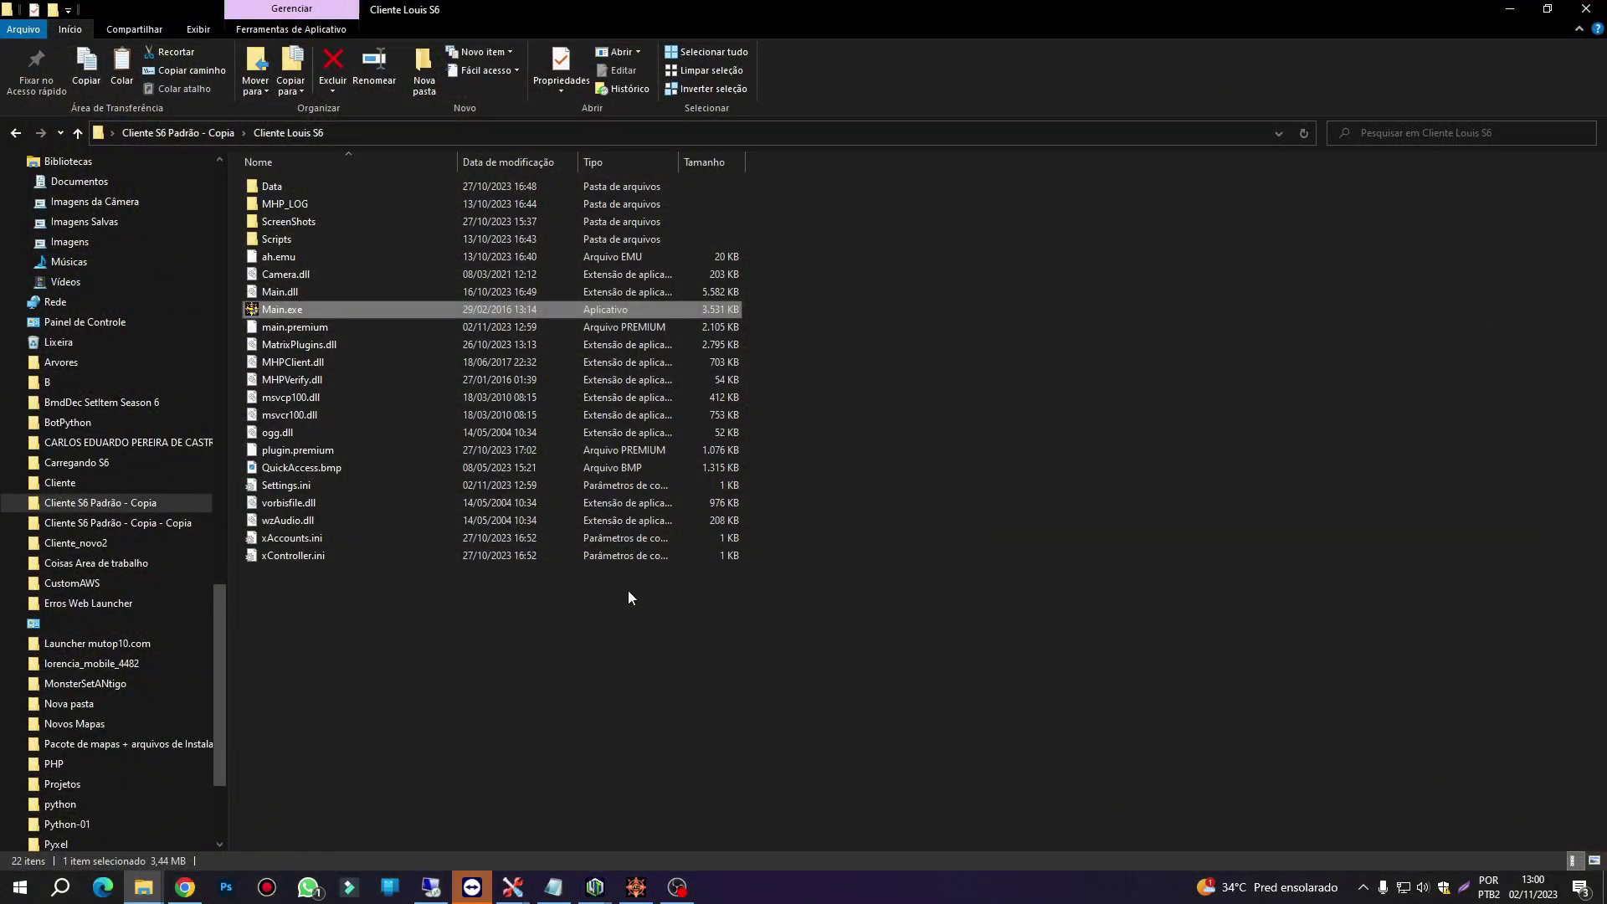
- Switch to BmdDec and load Item_eng.bmd from the client's Data\Local\Eng folder as an S6EP2 Item.bmd file
{"action": "left_click", "coordinate": [636, 886]}
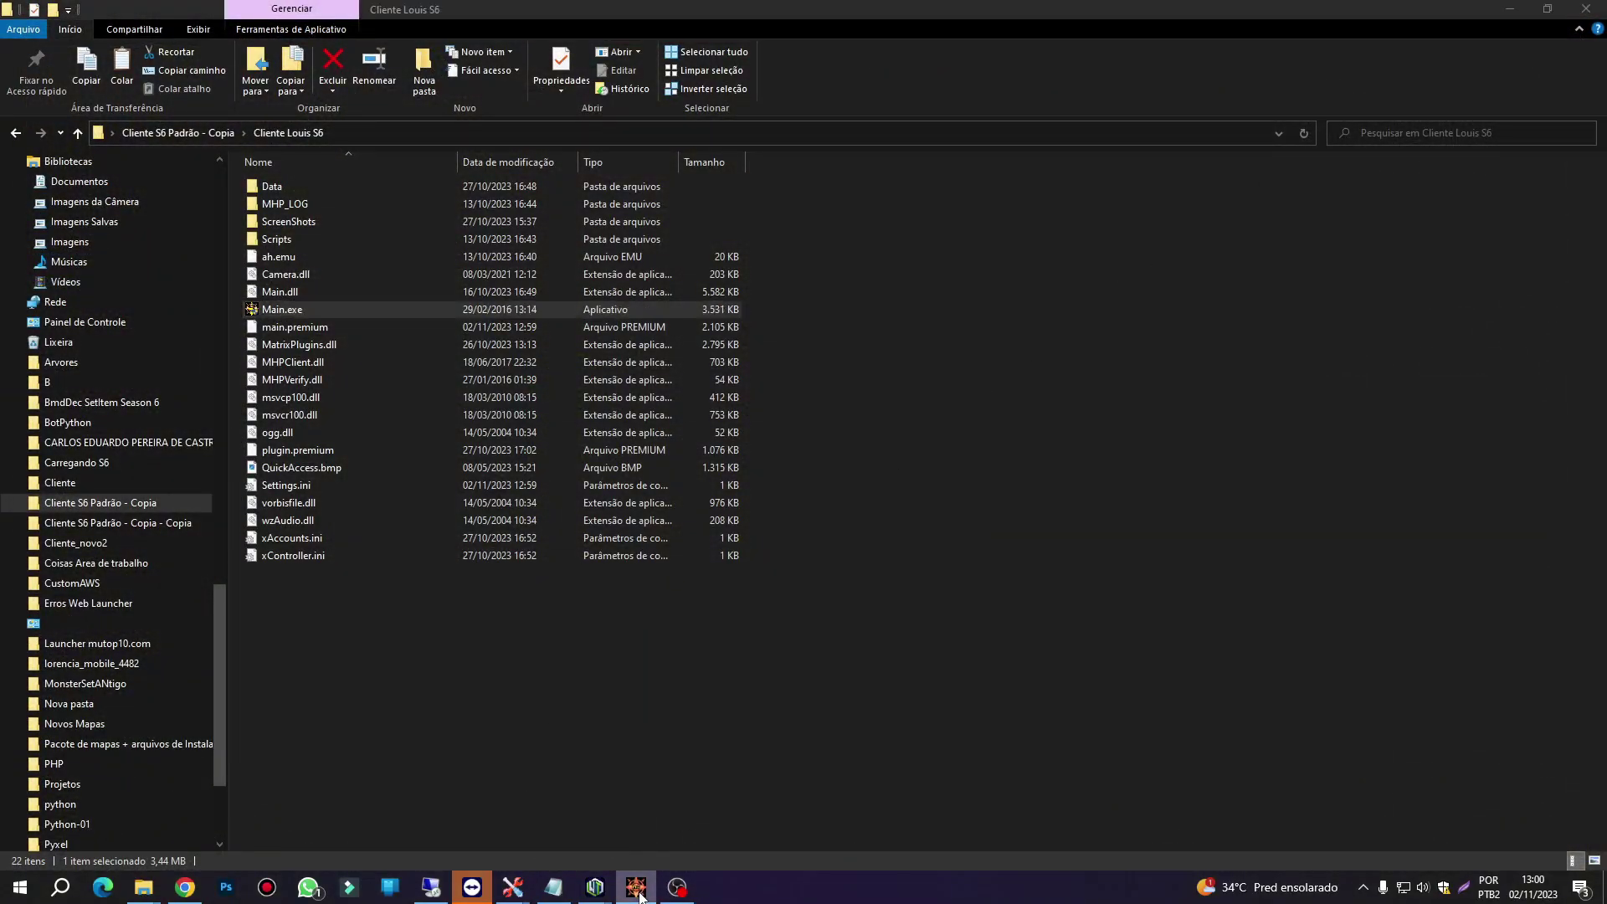
{"action": "left_click_drag", "start_coordinate": [203, 319], "coordinate": [1140, 376]}
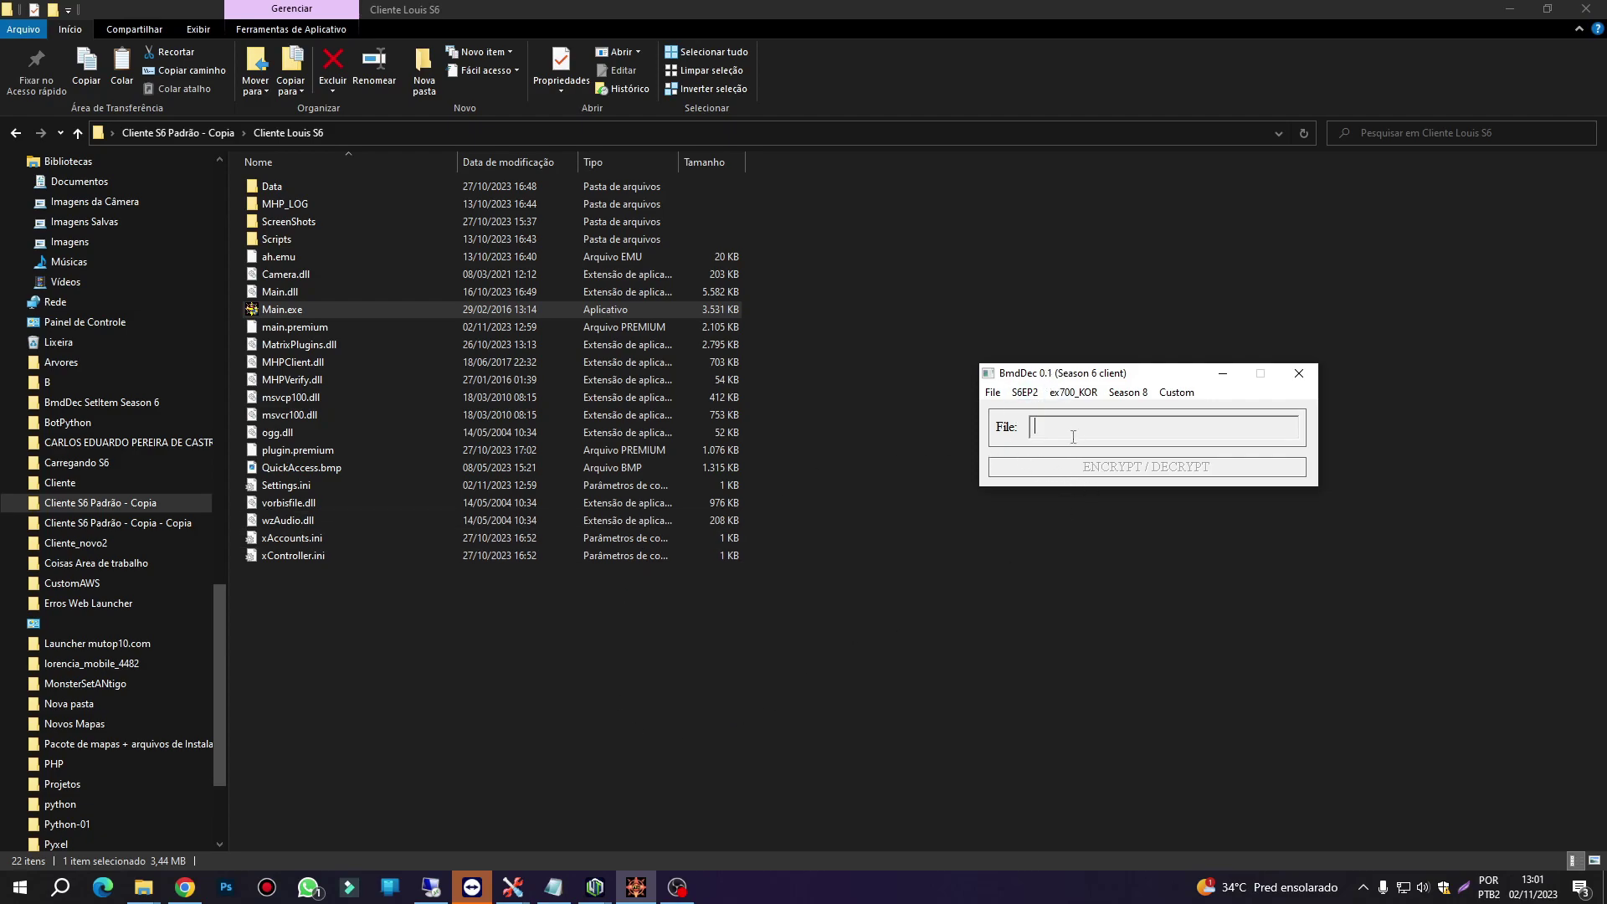
{"action": "left_click", "coordinate": [1024, 393]}
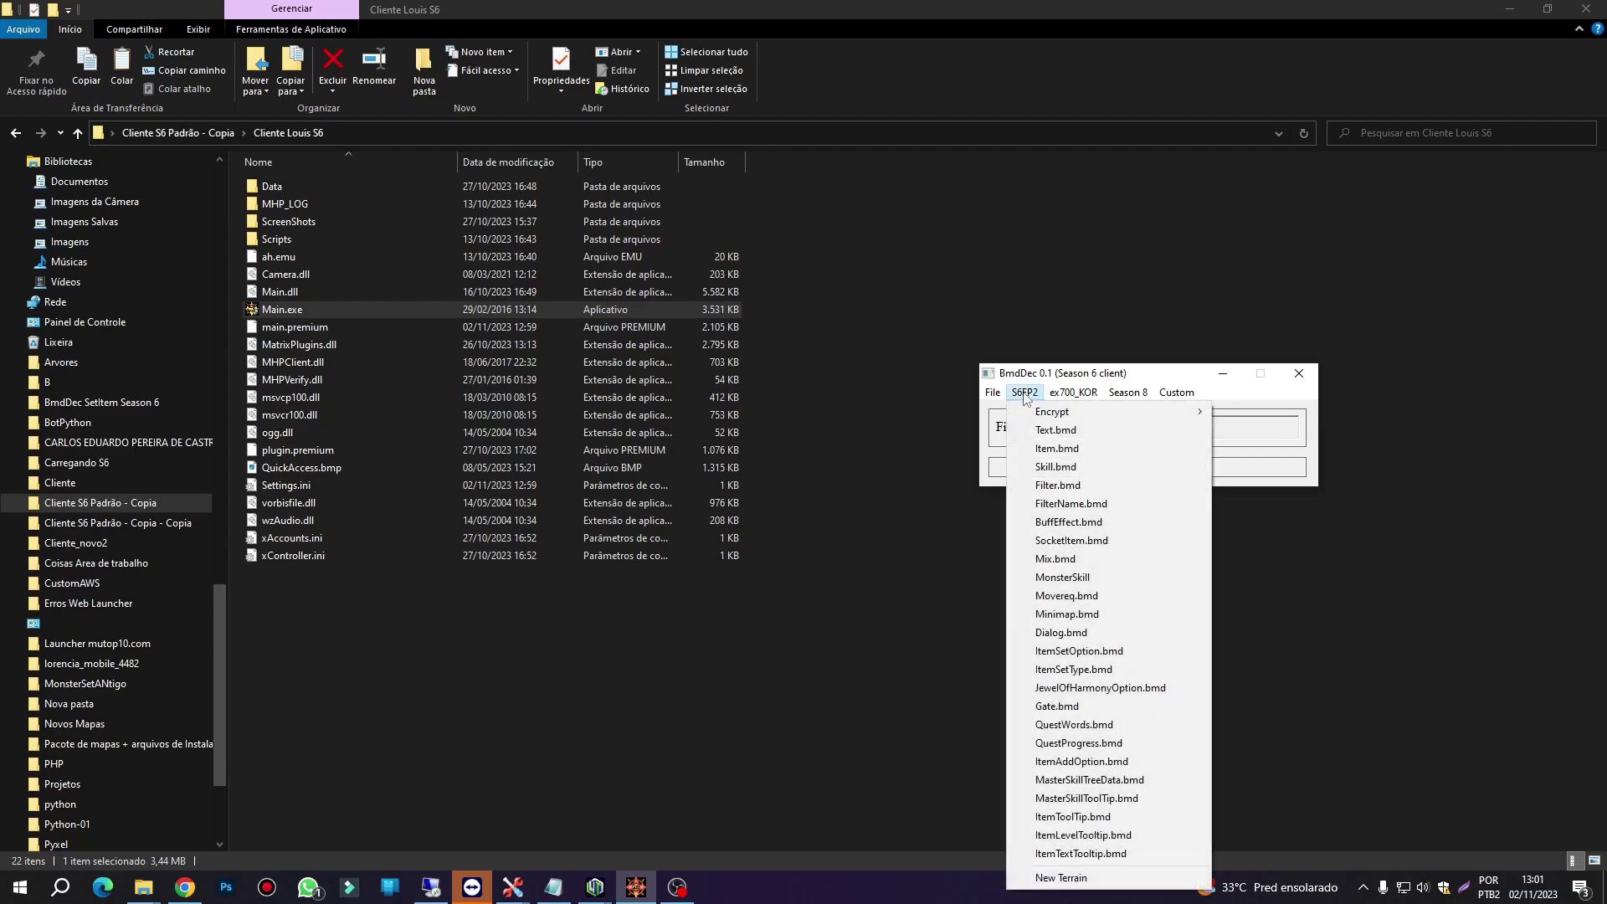
{"action": "left_click", "coordinate": [1064, 451]}
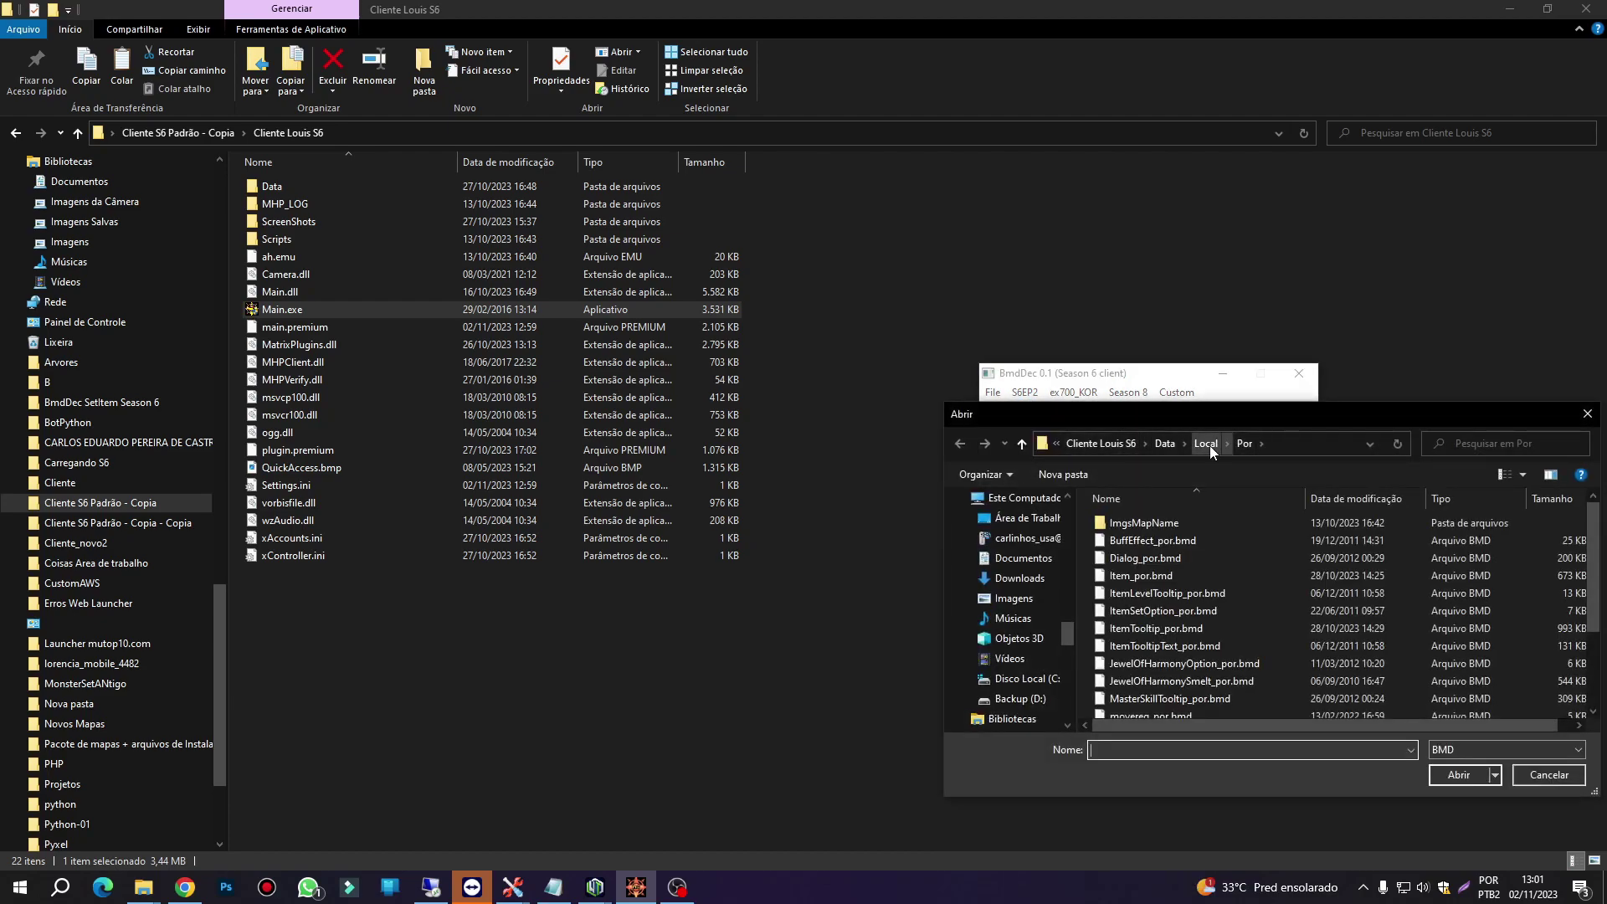
{"action": "left_click_drag", "start_coordinate": [1269, 414], "coordinate": [737, 360]}
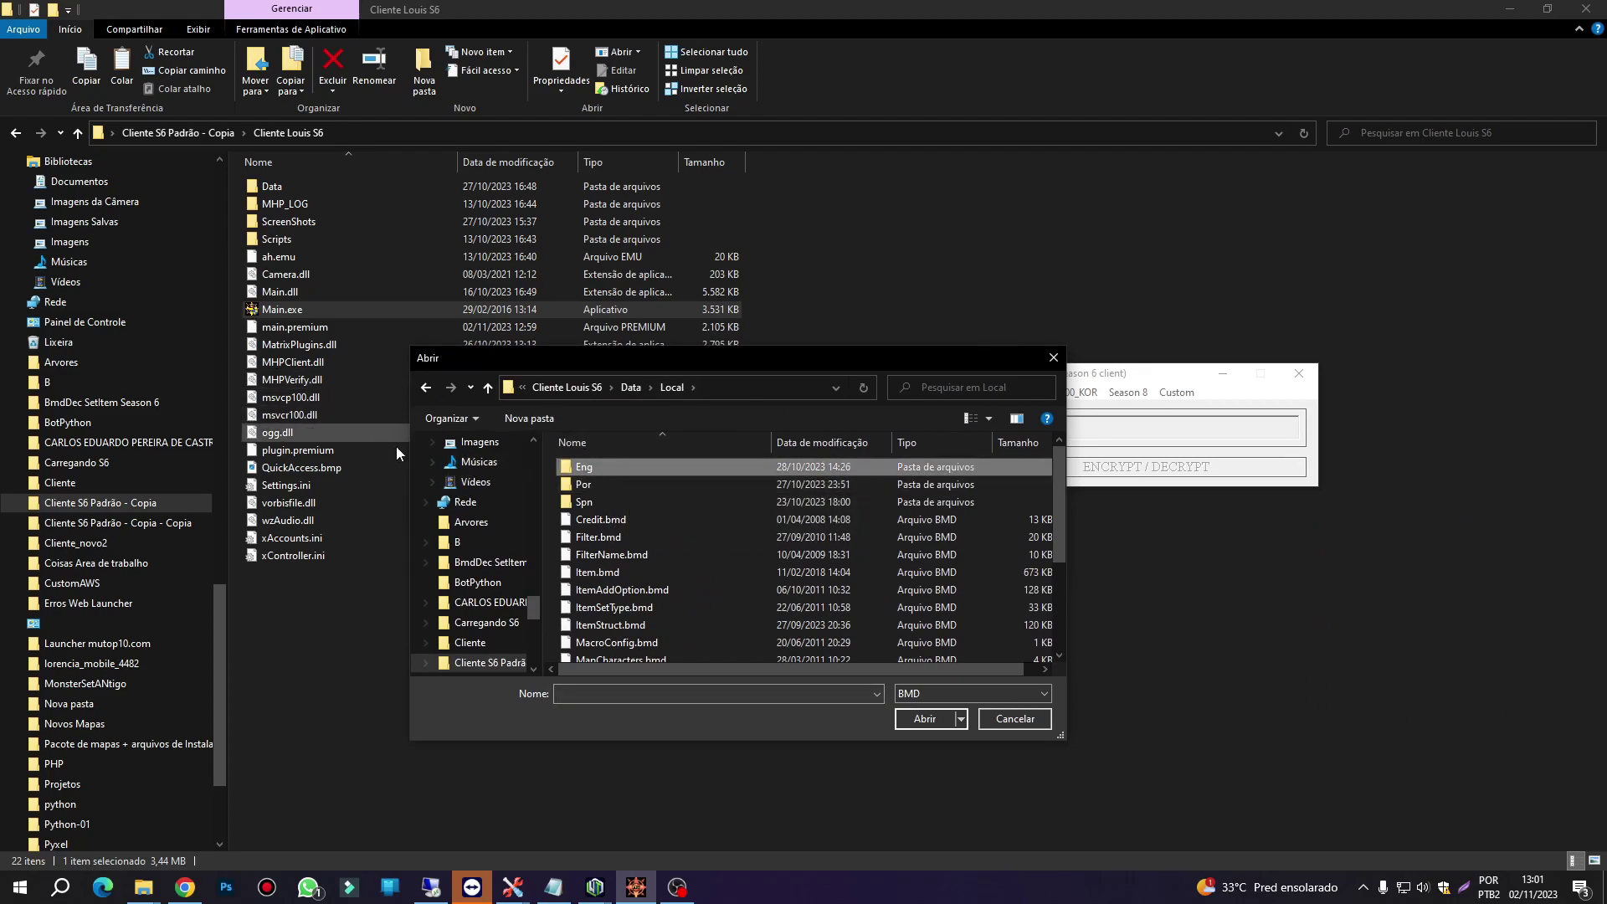
{"action": "left_click", "coordinate": [589, 489]}
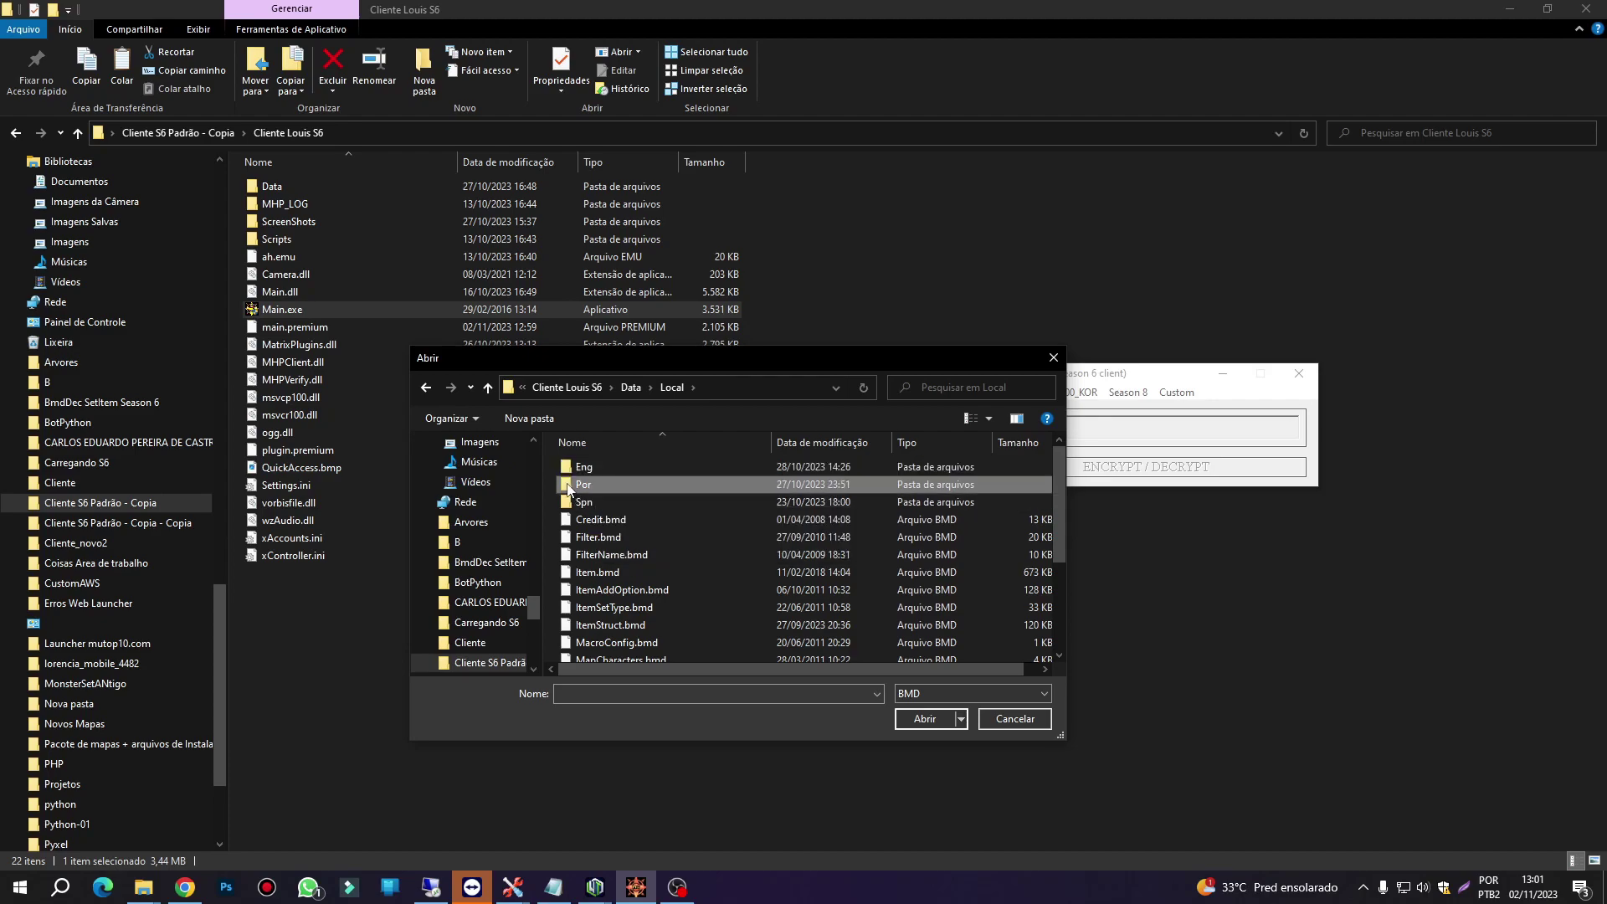
{"action": "double_click", "coordinate": [594, 467]}
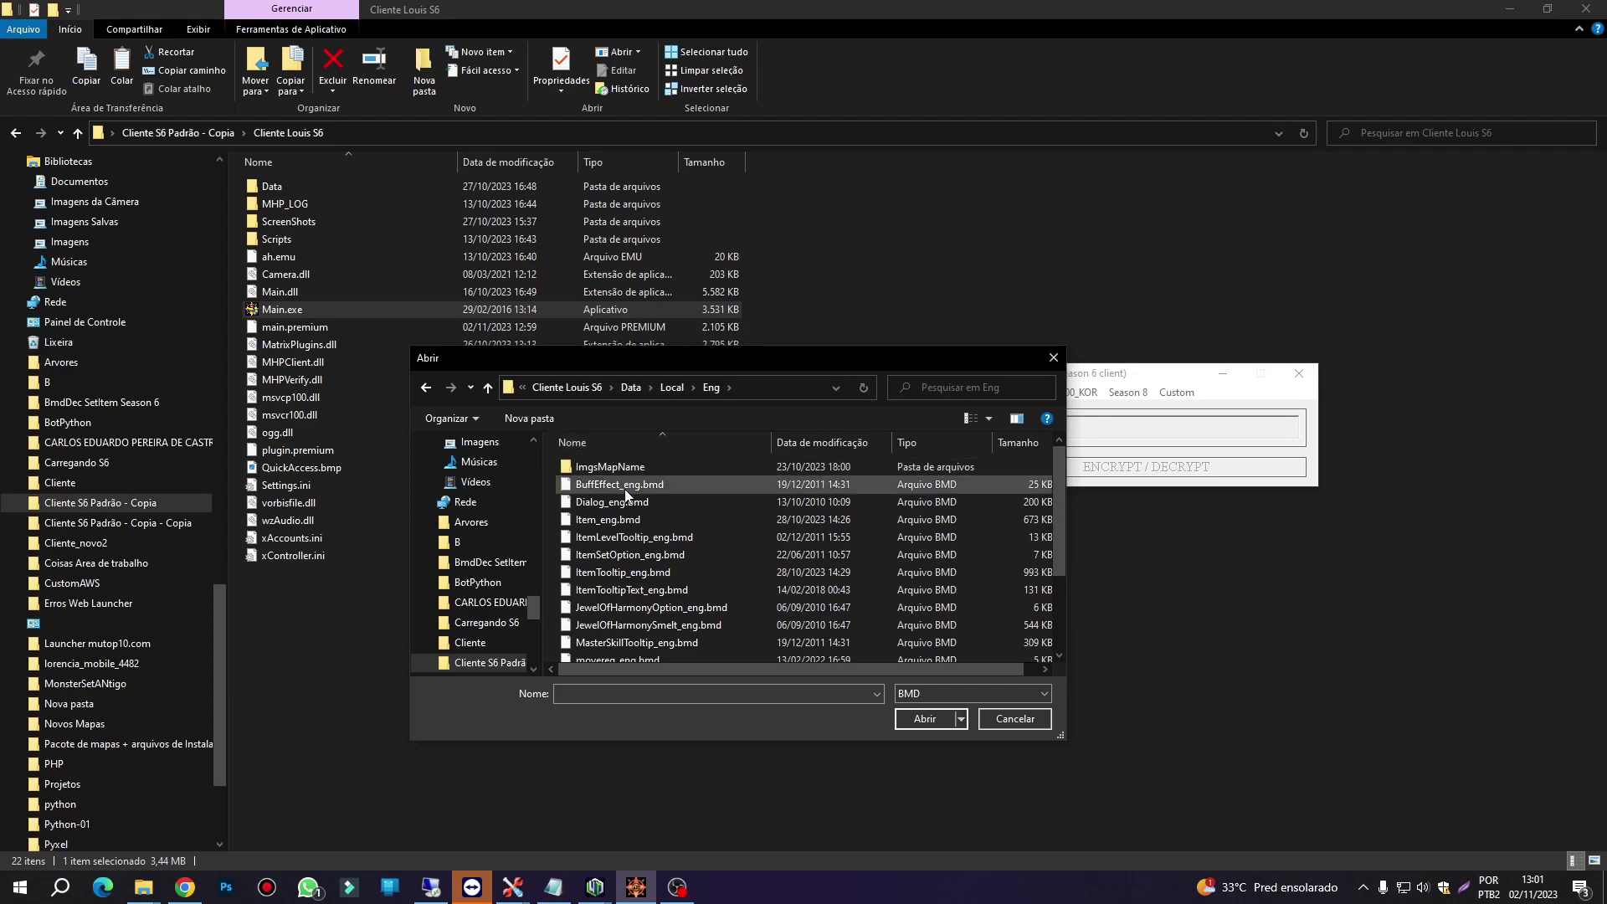
{"action": "left_click", "coordinate": [597, 521]}
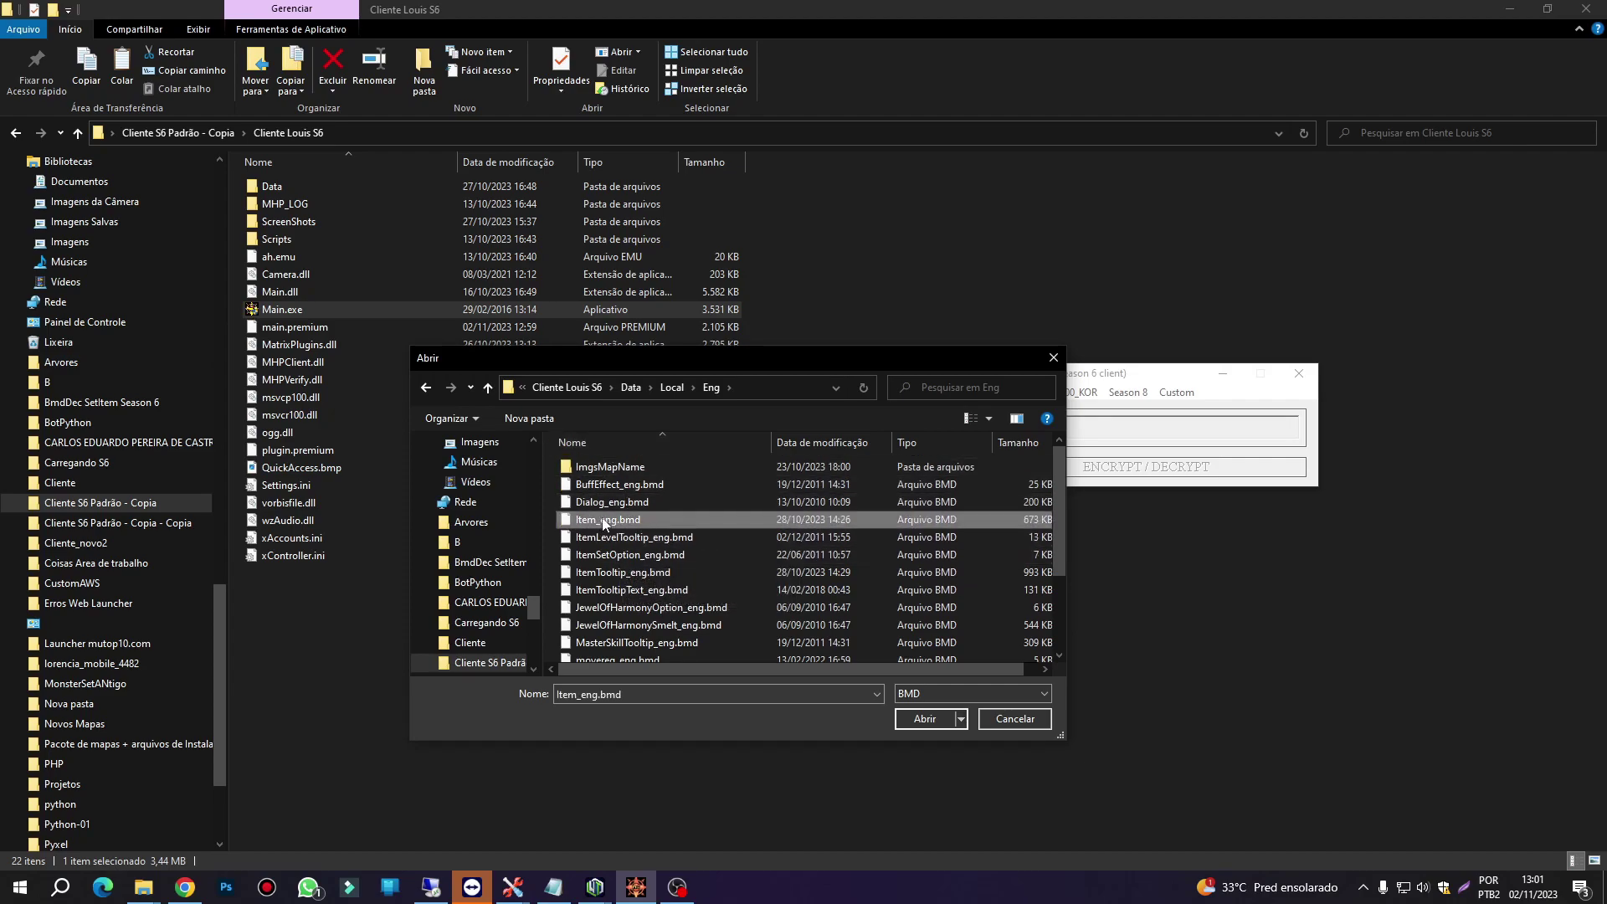
{"action": "left_click", "coordinate": [920, 718]}
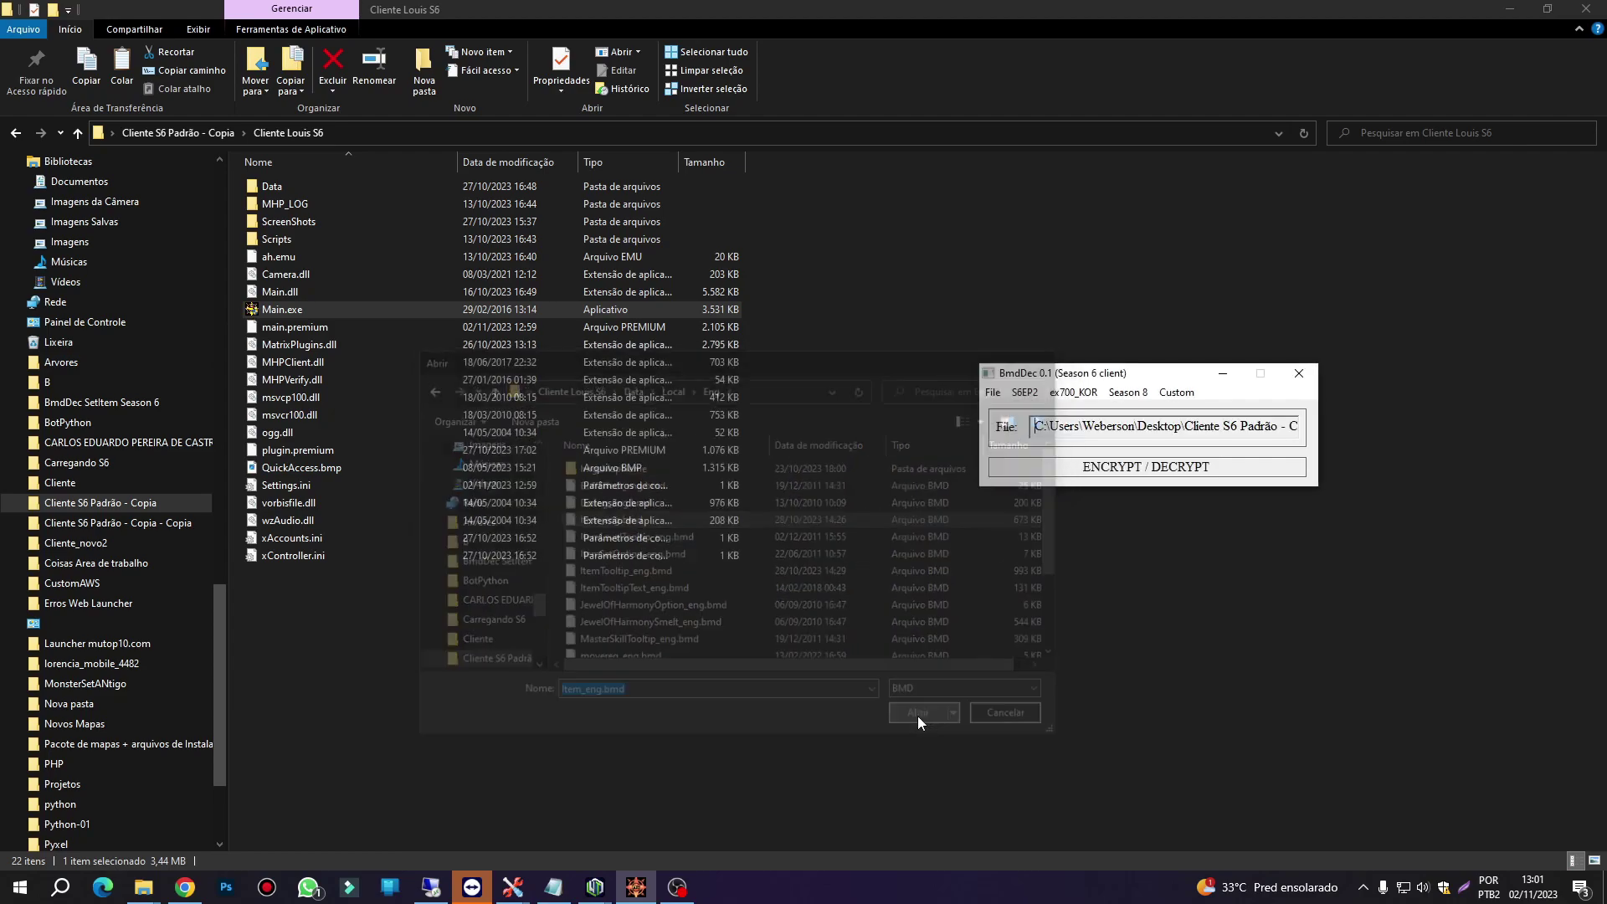
- Decrypt the loaded file to Item_eng.txt in the Eng folder, overwriting the existing text file
{"action": "left_click", "coordinate": [1109, 468]}
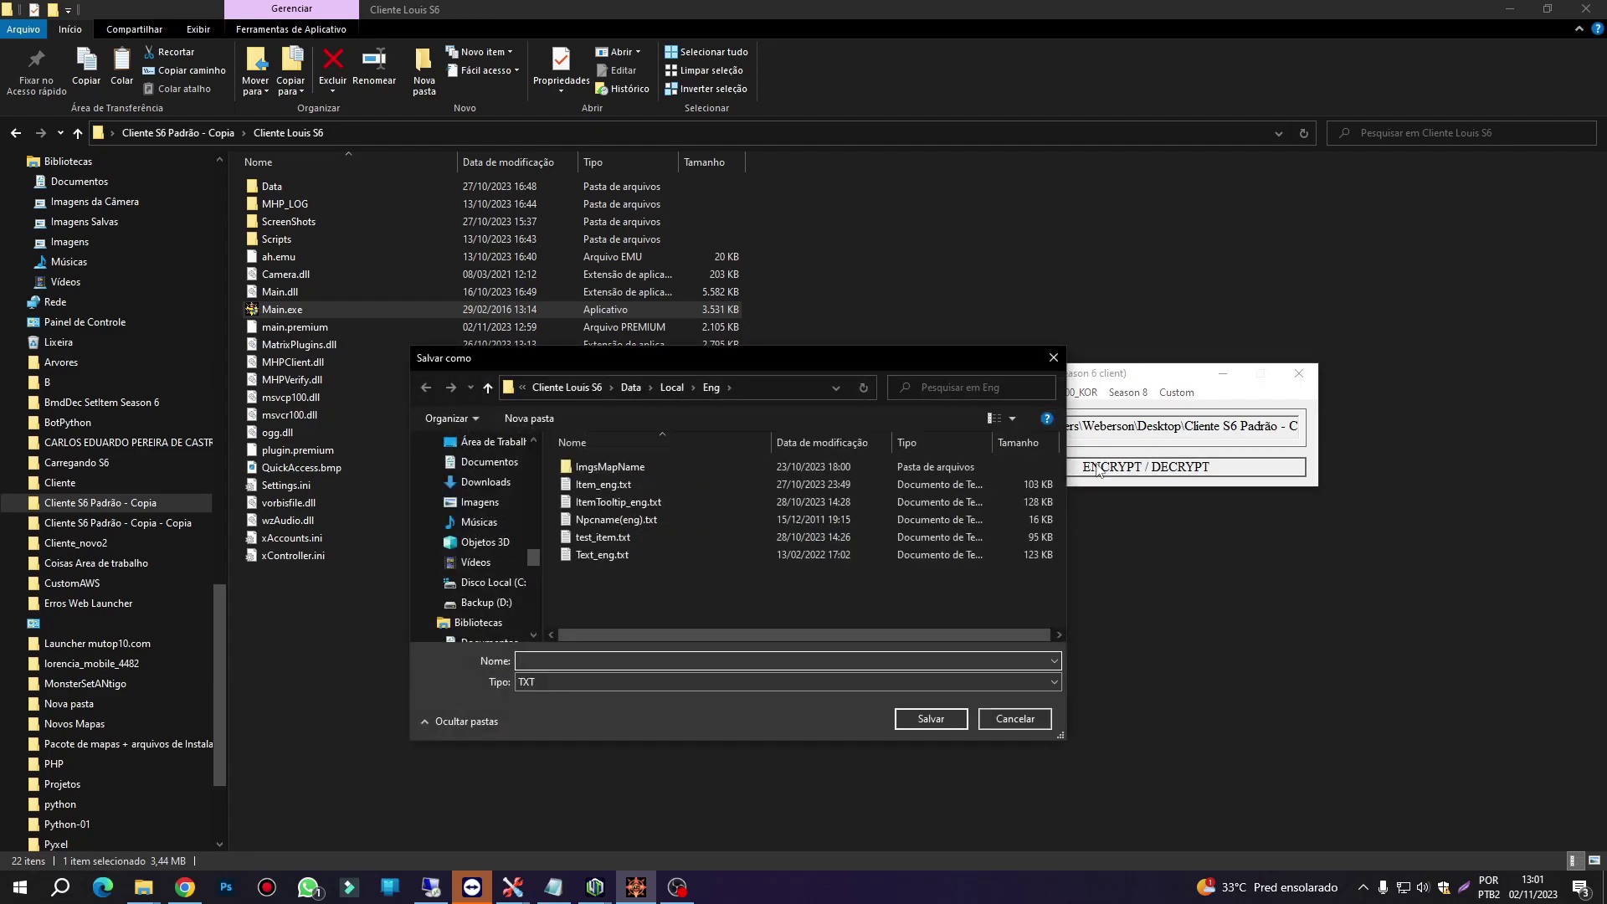
{"action": "left_click", "coordinate": [599, 485]}
{"action": "left_click", "coordinate": [927, 720]}
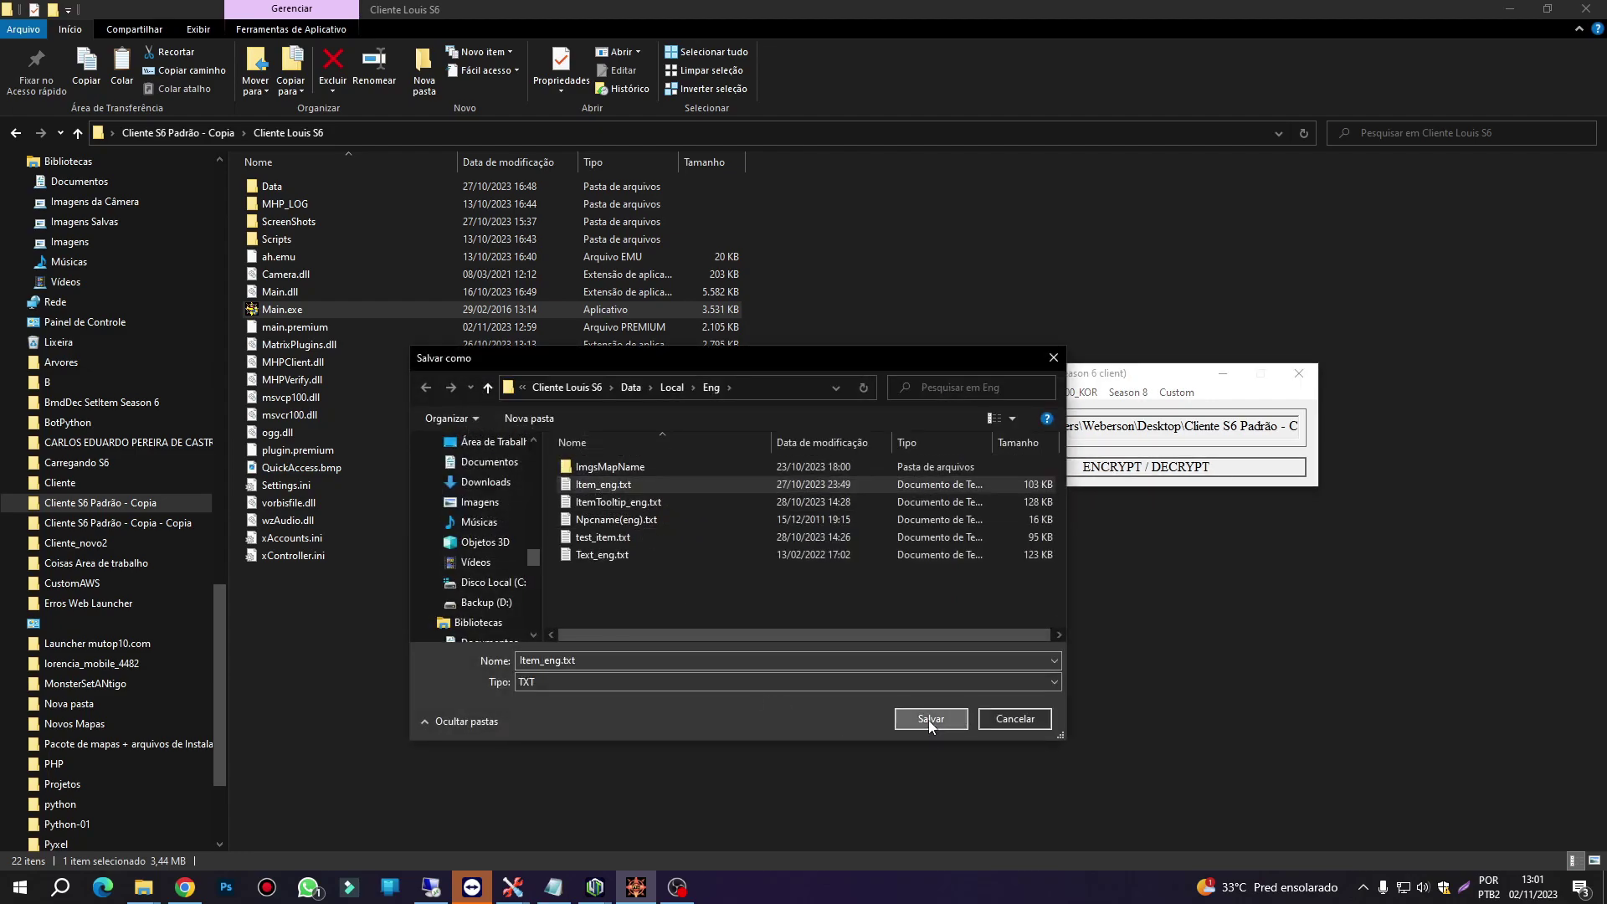
{"action": "left_click", "coordinate": [849, 449]}
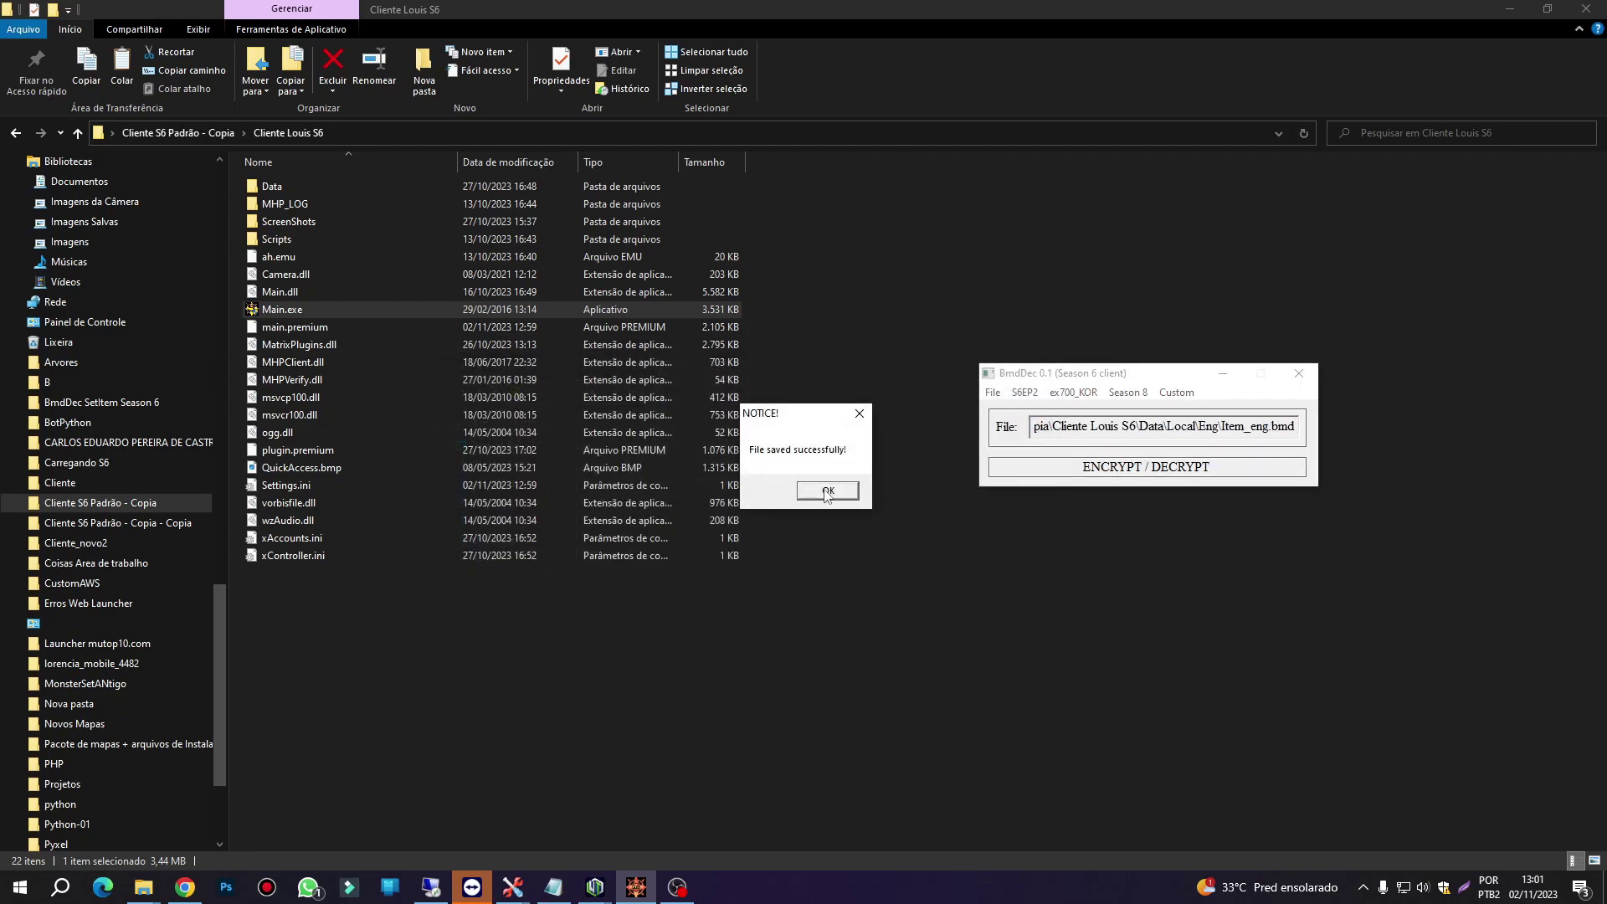
{"action": "left_click", "coordinate": [826, 492]}
- Open Item_eng.txt from the client's Data\Local\Eng folder in Notepad++
{"action": "left_click", "coordinate": [275, 190]}
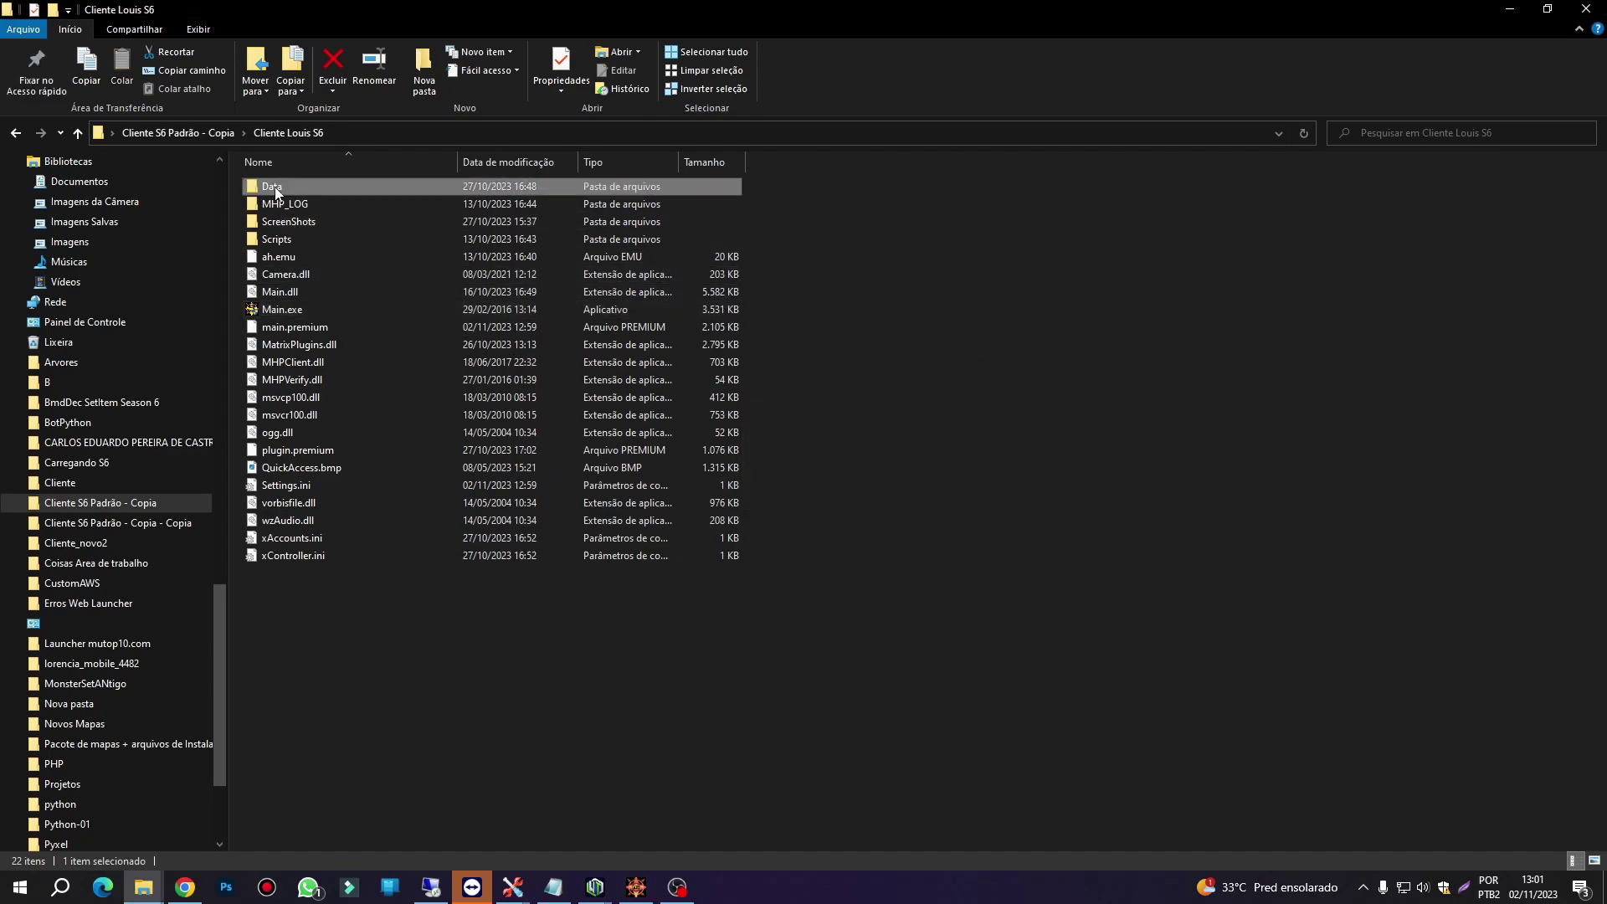
{"action": "double_click", "coordinate": [276, 190]}
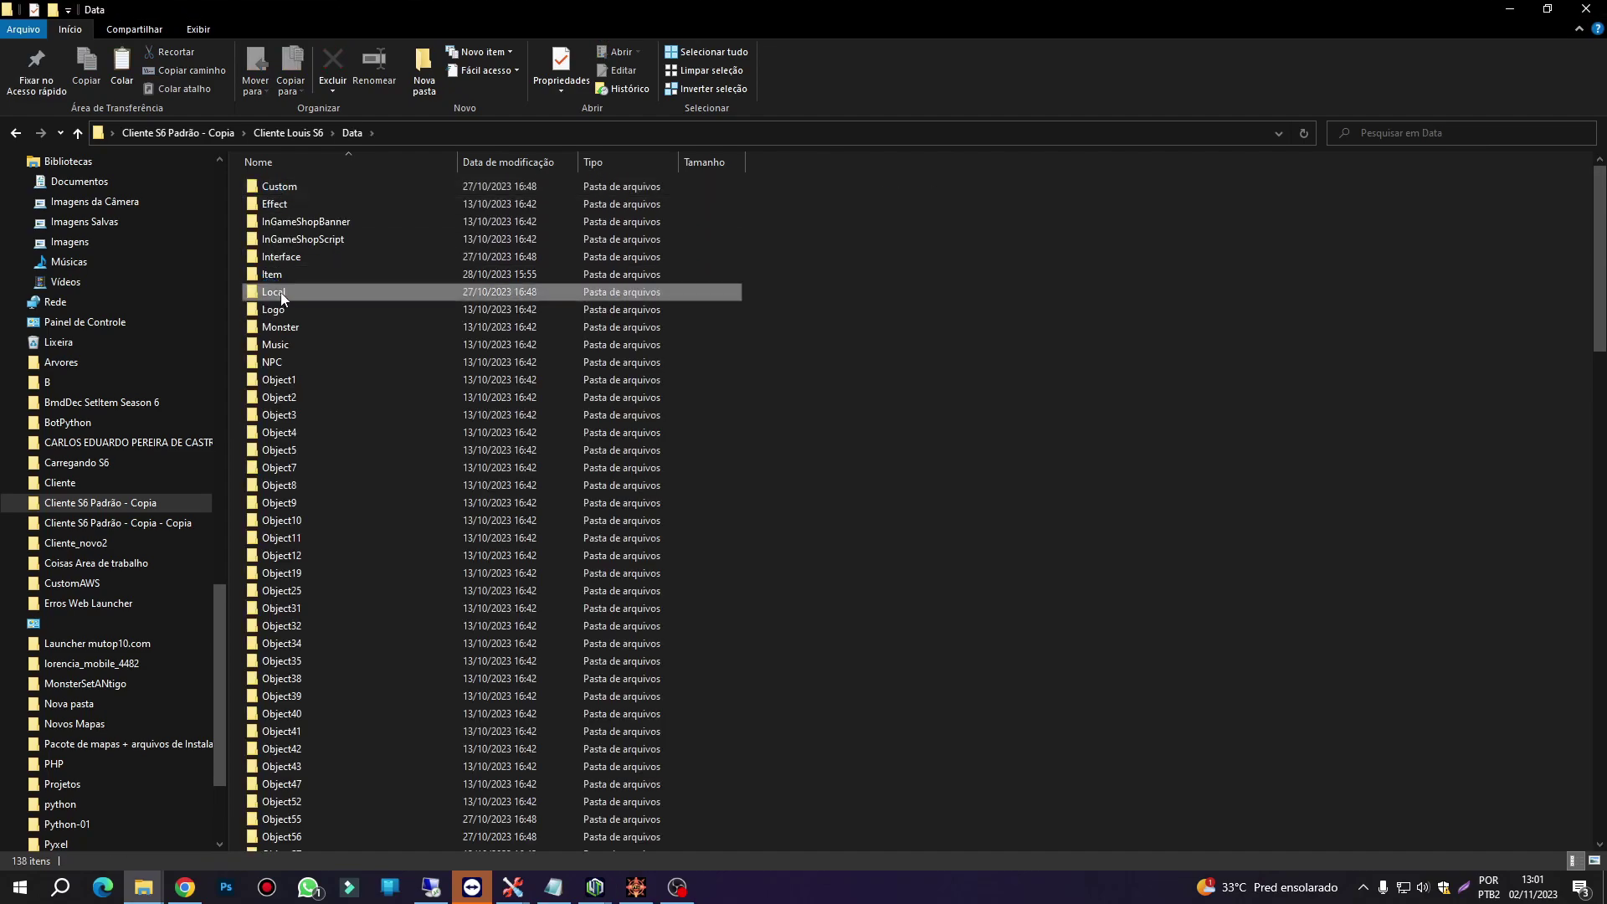
{"action": "double_click", "coordinate": [281, 294]}
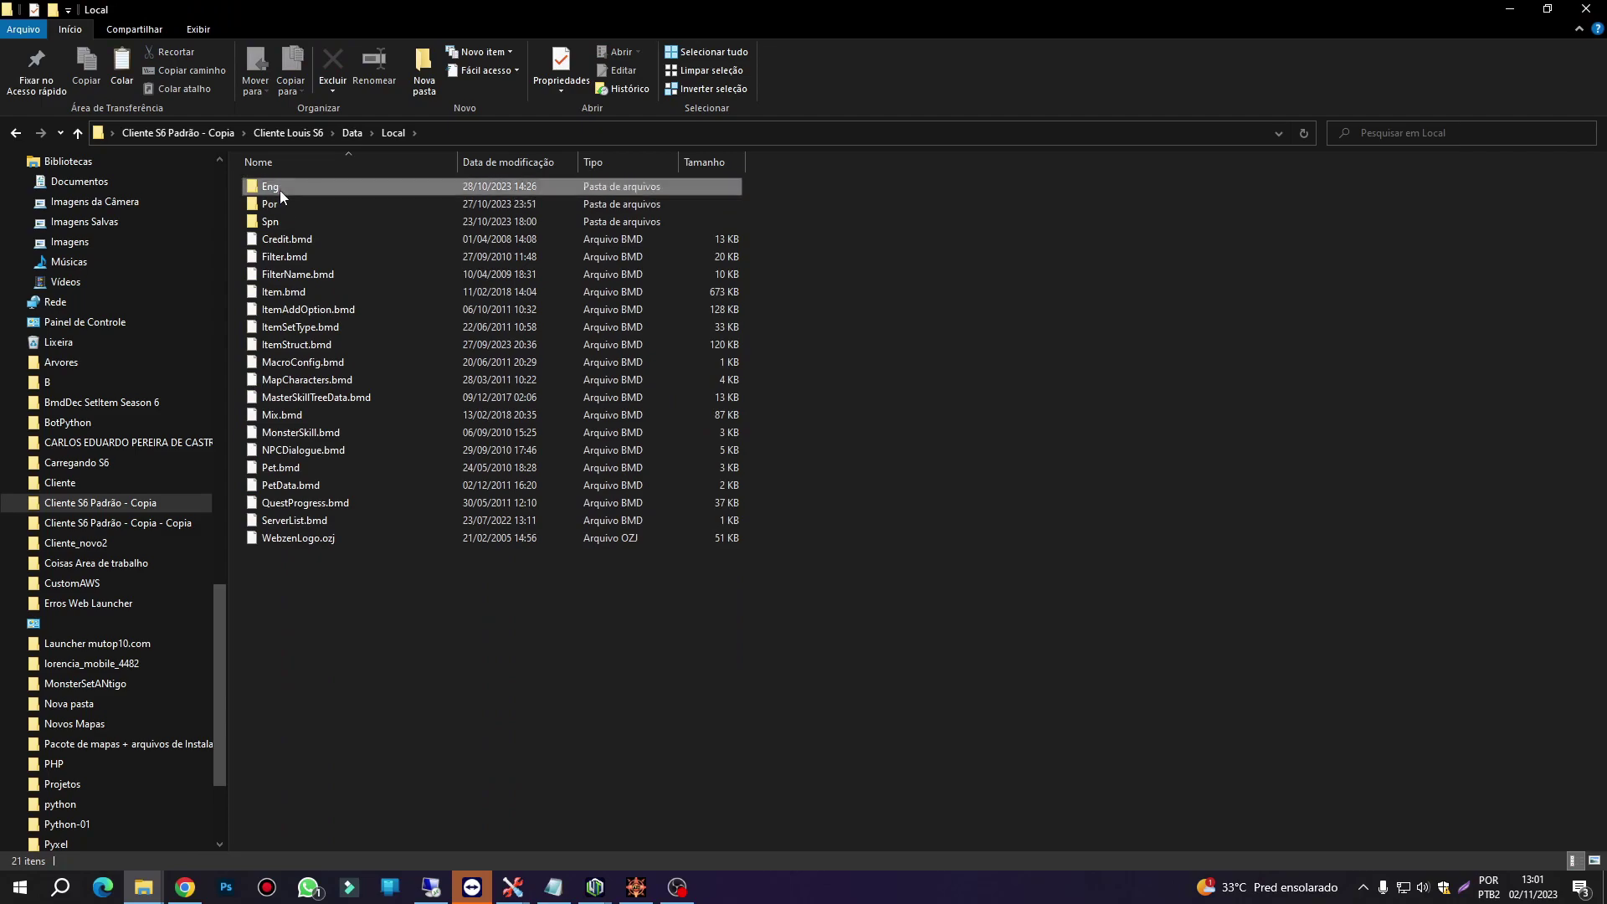
{"action": "double_click", "coordinate": [280, 192]}
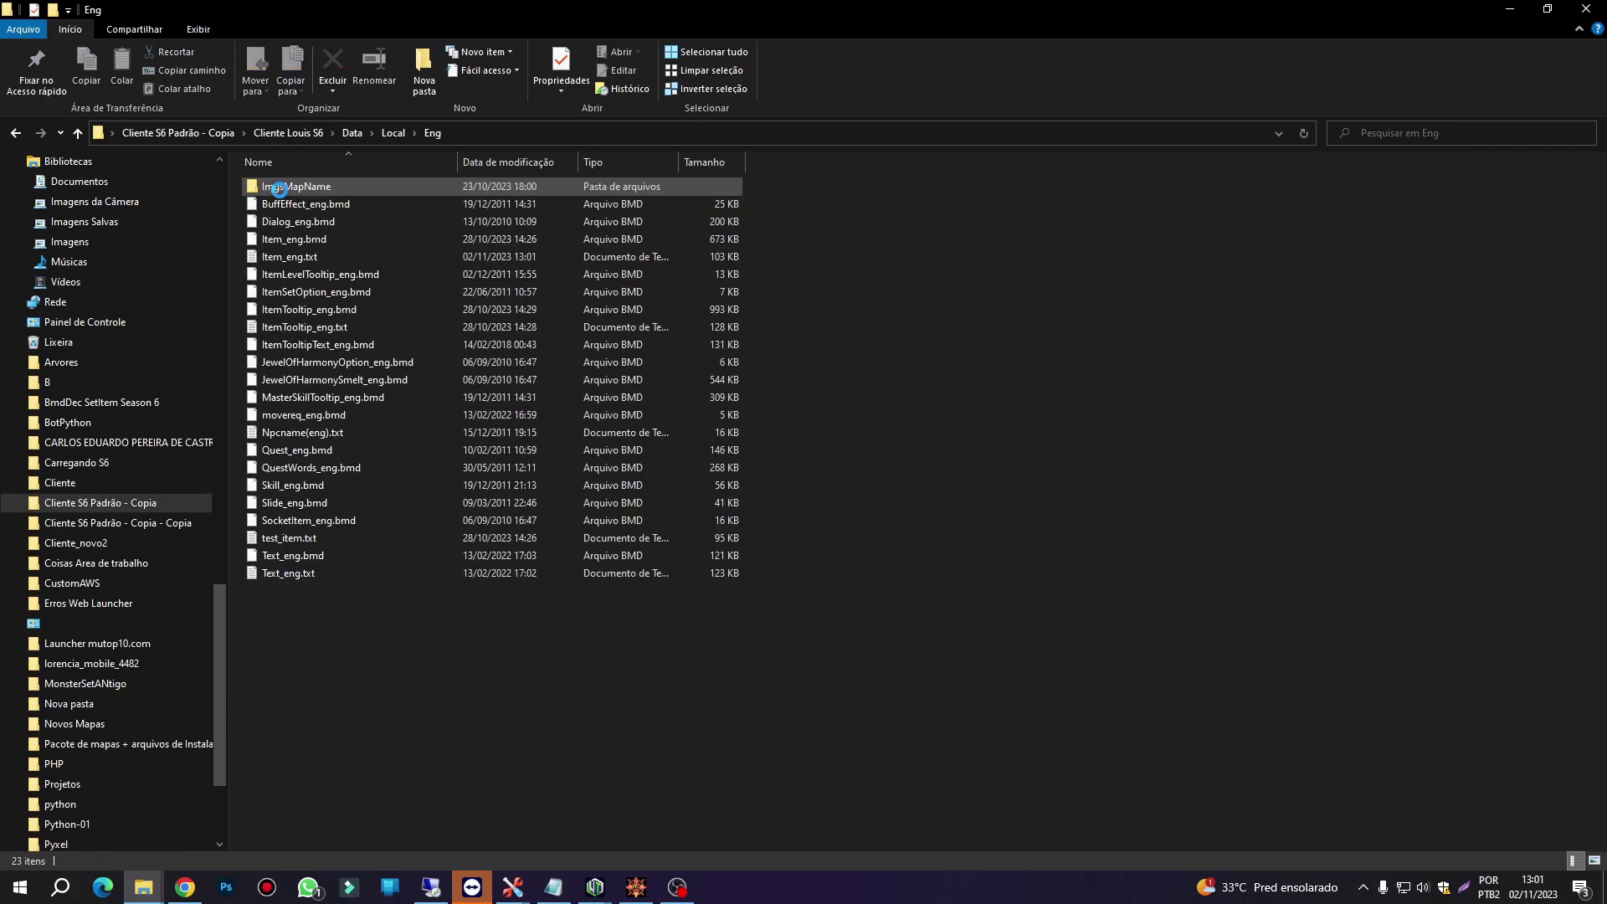
{"action": "right_click", "coordinate": [281, 261]}
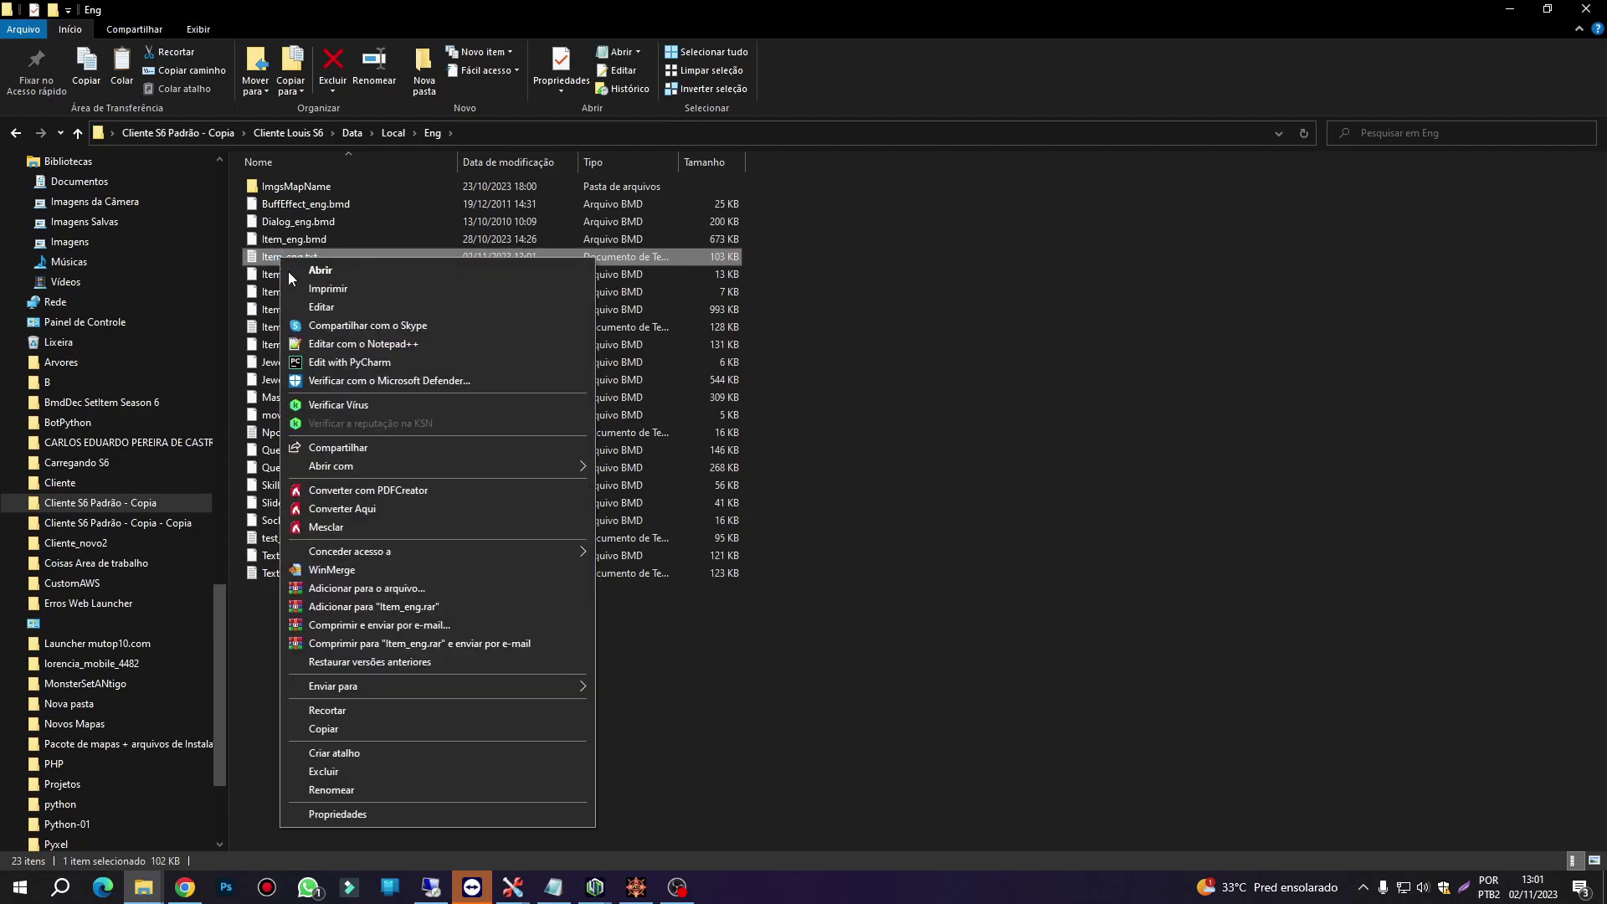
{"action": "left_click", "coordinate": [354, 344]}
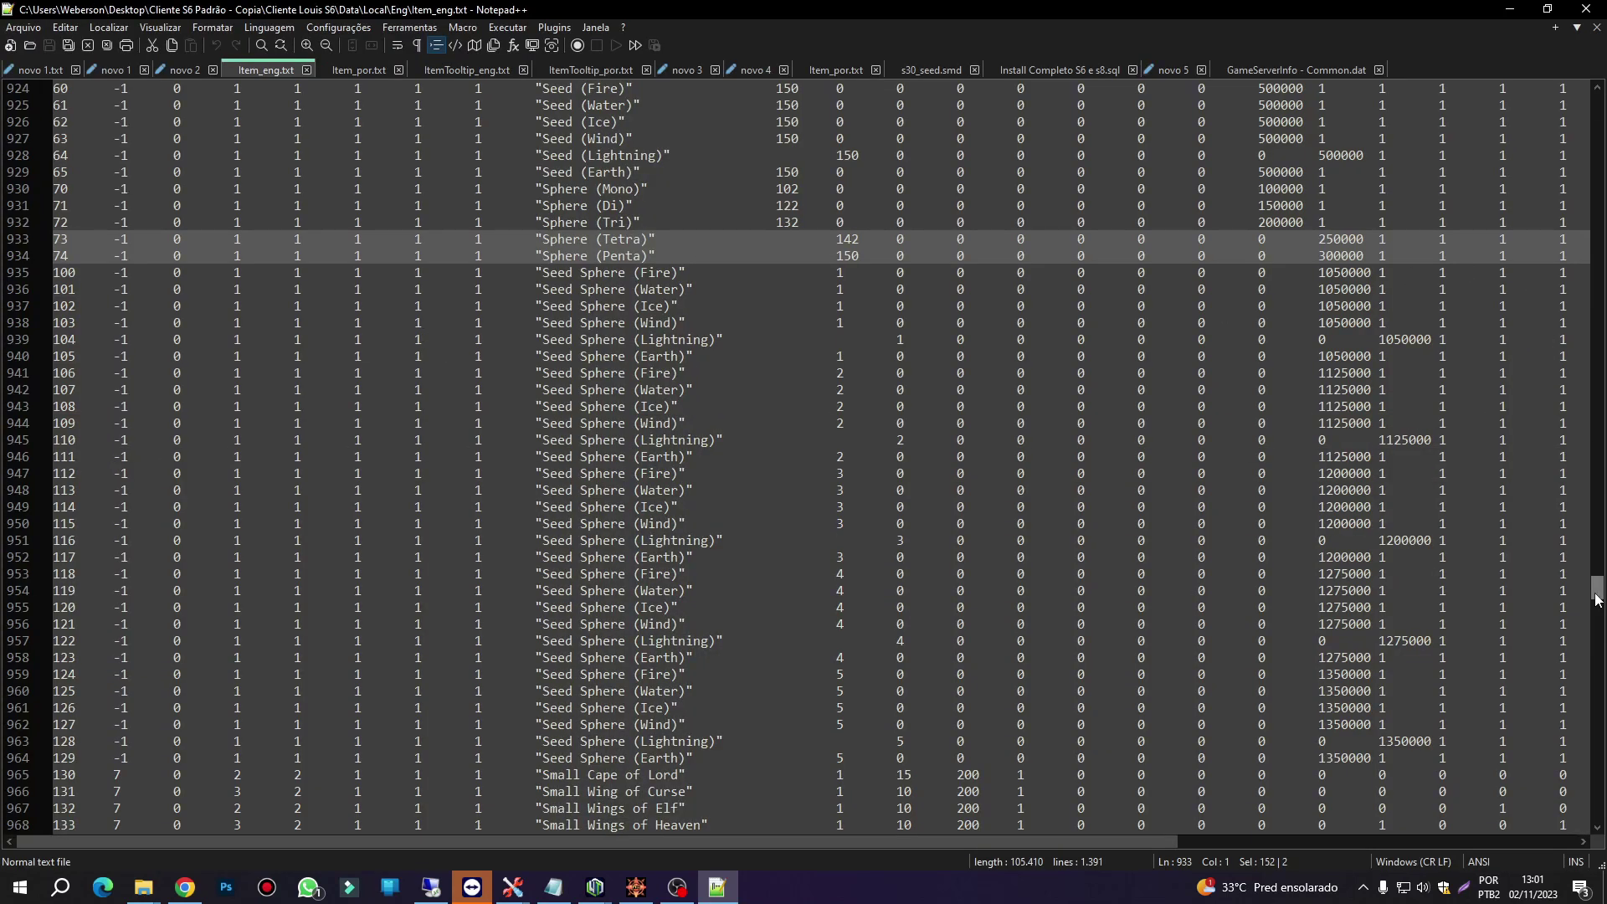
- Examine the mace, spear, bow and staff sections of Item_eng.txt, including the entry with index 23 in section 2
{"action": "left_click_drag", "start_coordinate": [1596, 590], "coordinate": [1584, 163]}
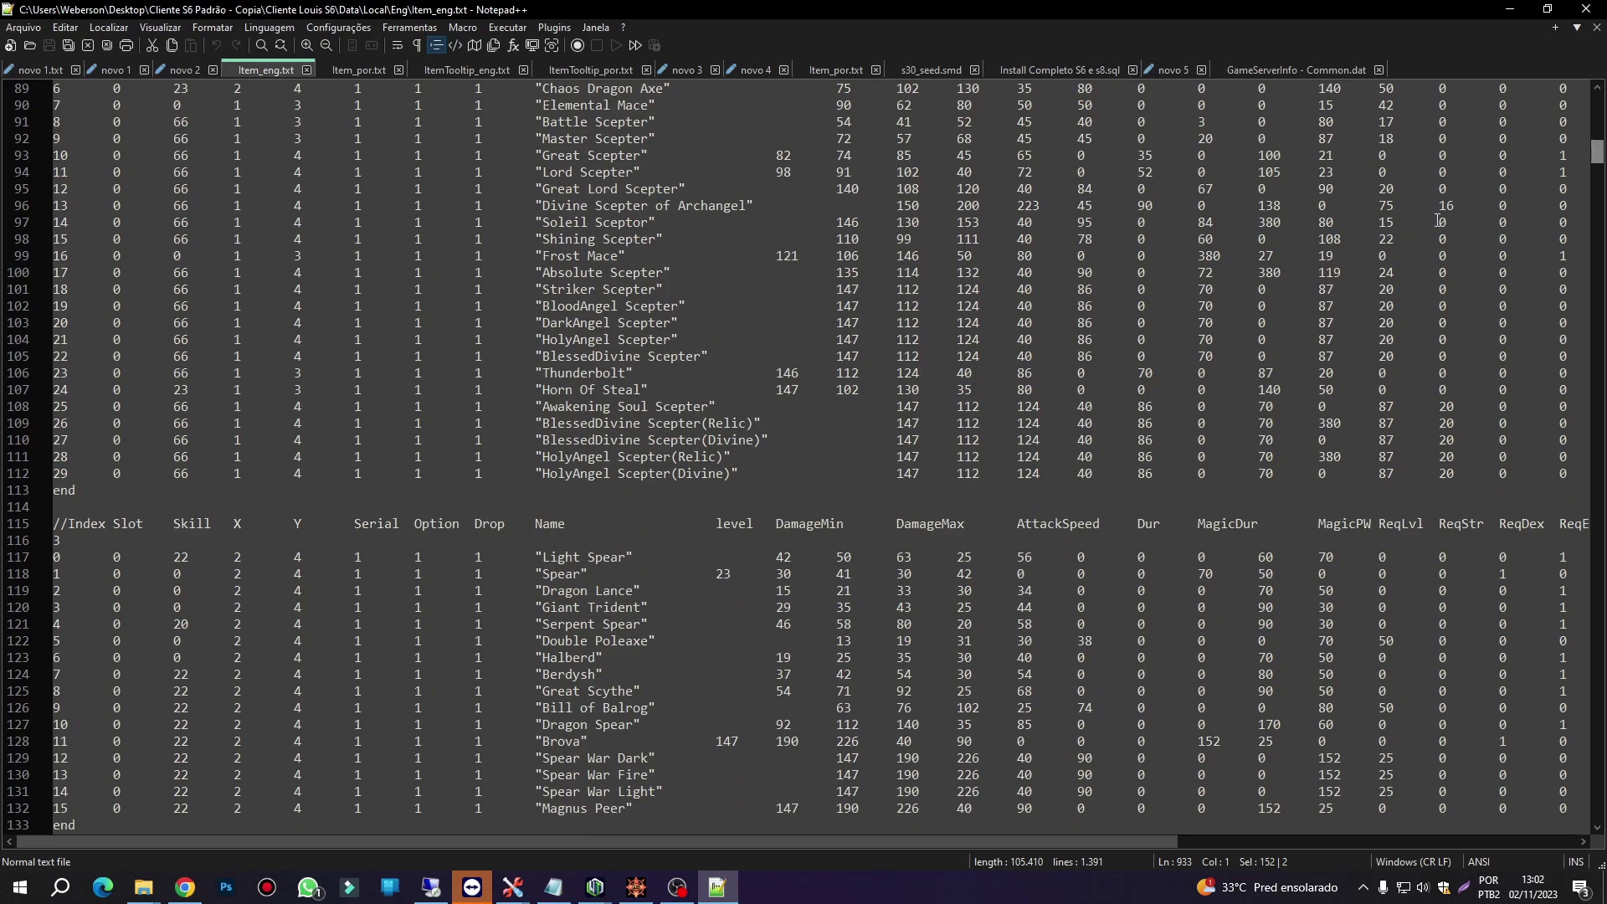
{"action": "left_click", "coordinate": [65, 374]}
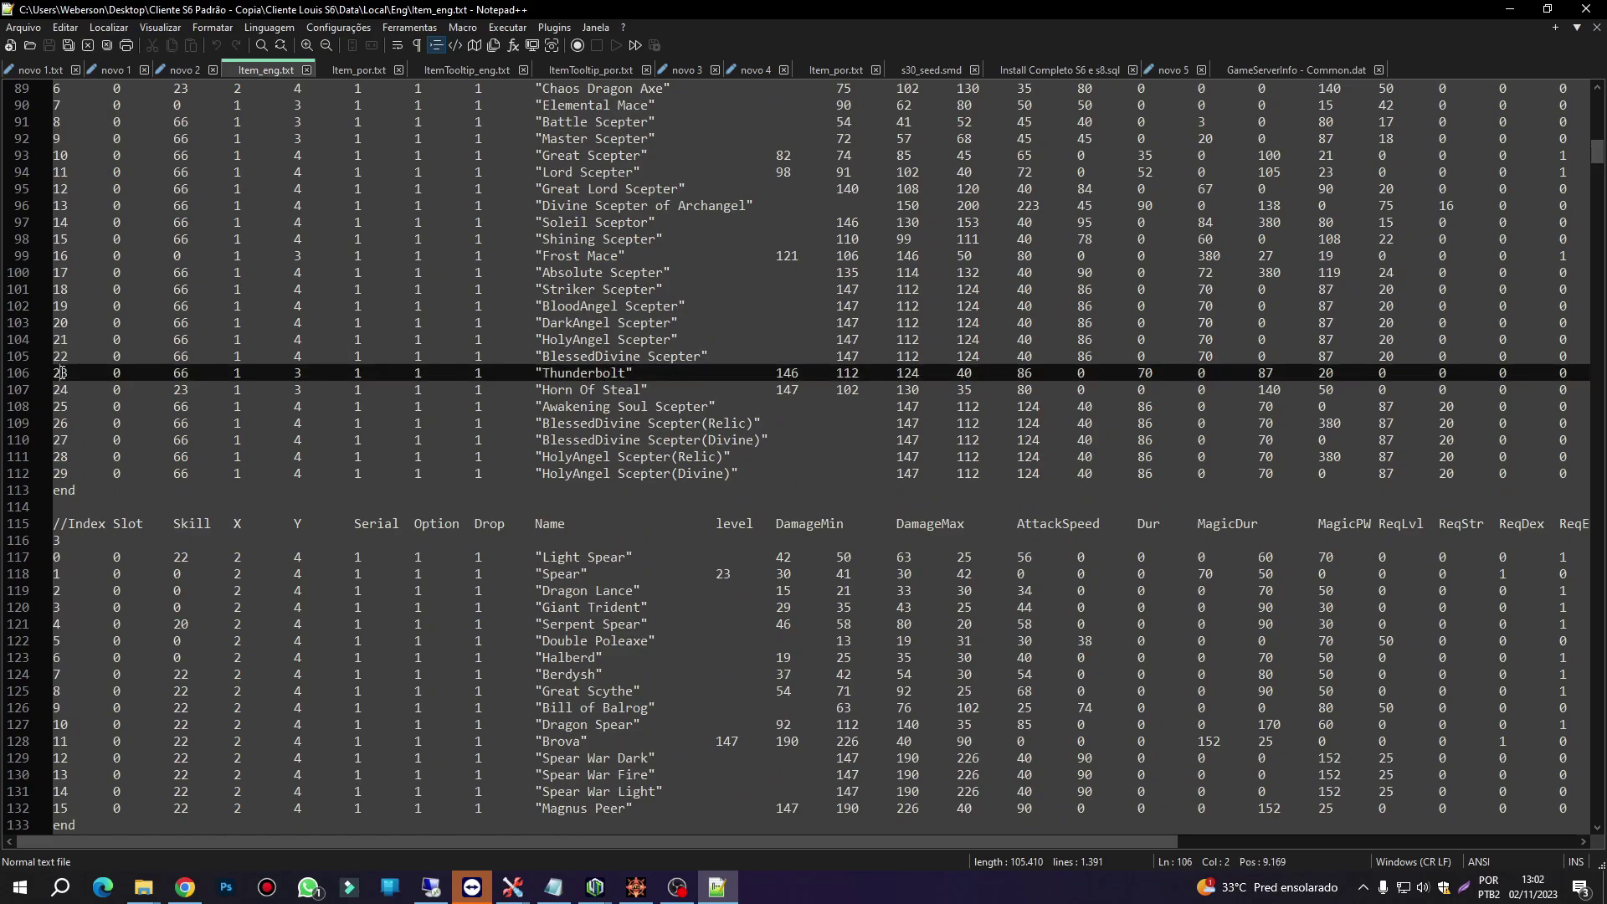
{"action": "scroll", "coordinate": [137, 460], "scroll_direction": "up", "scroll_amount": 4}
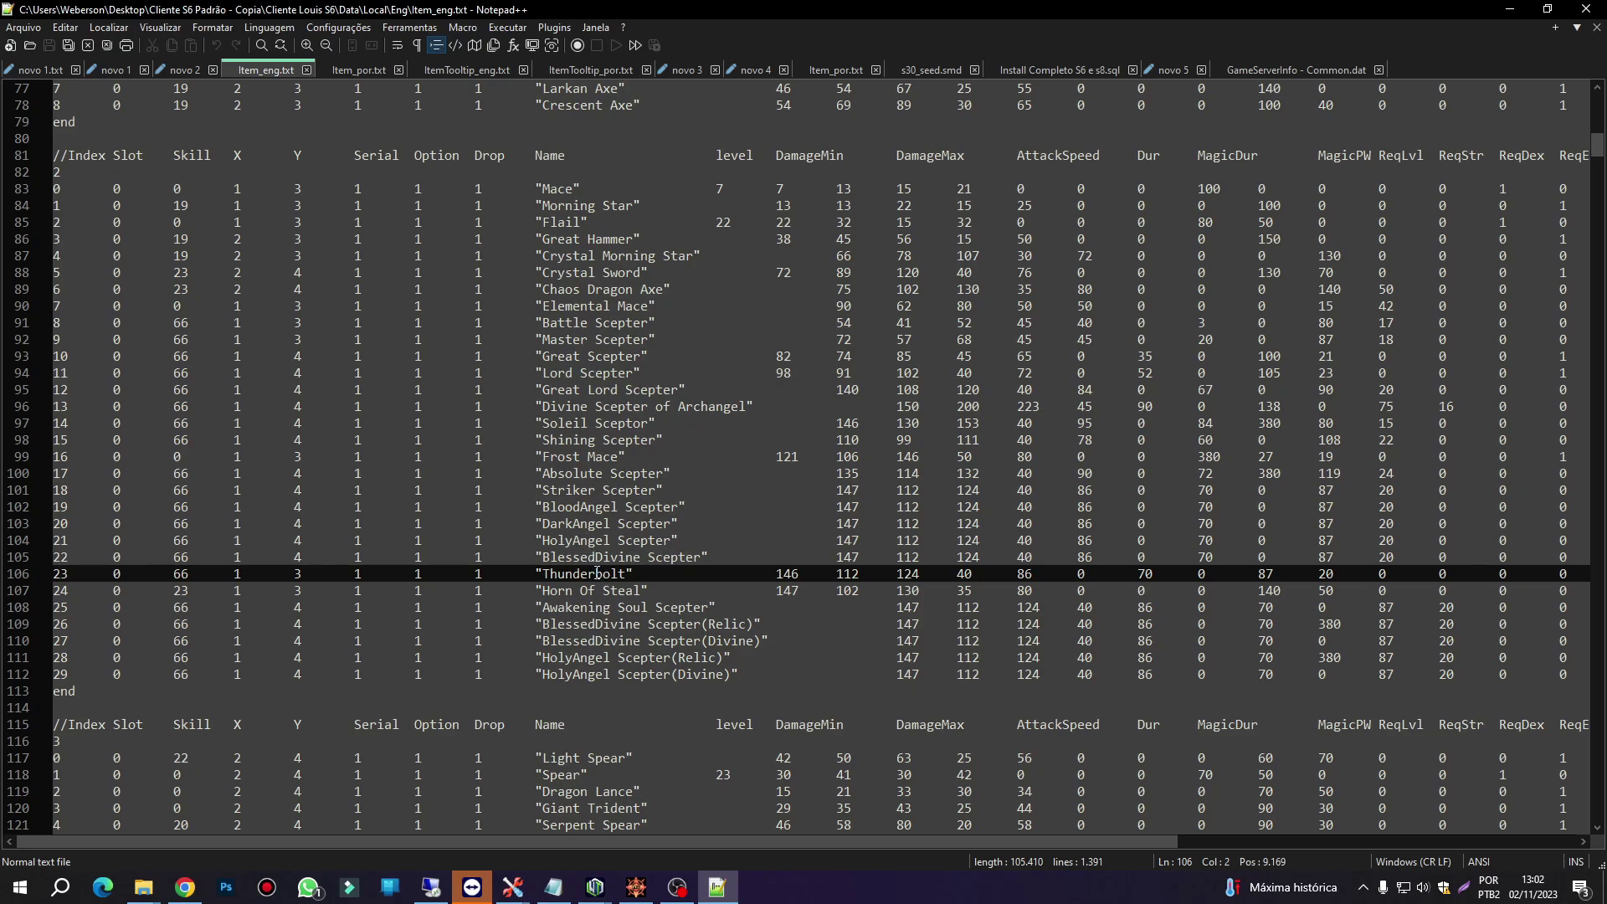
{"action": "scroll", "coordinate": [567, 541], "scroll_direction": "down", "scroll_amount": 20}
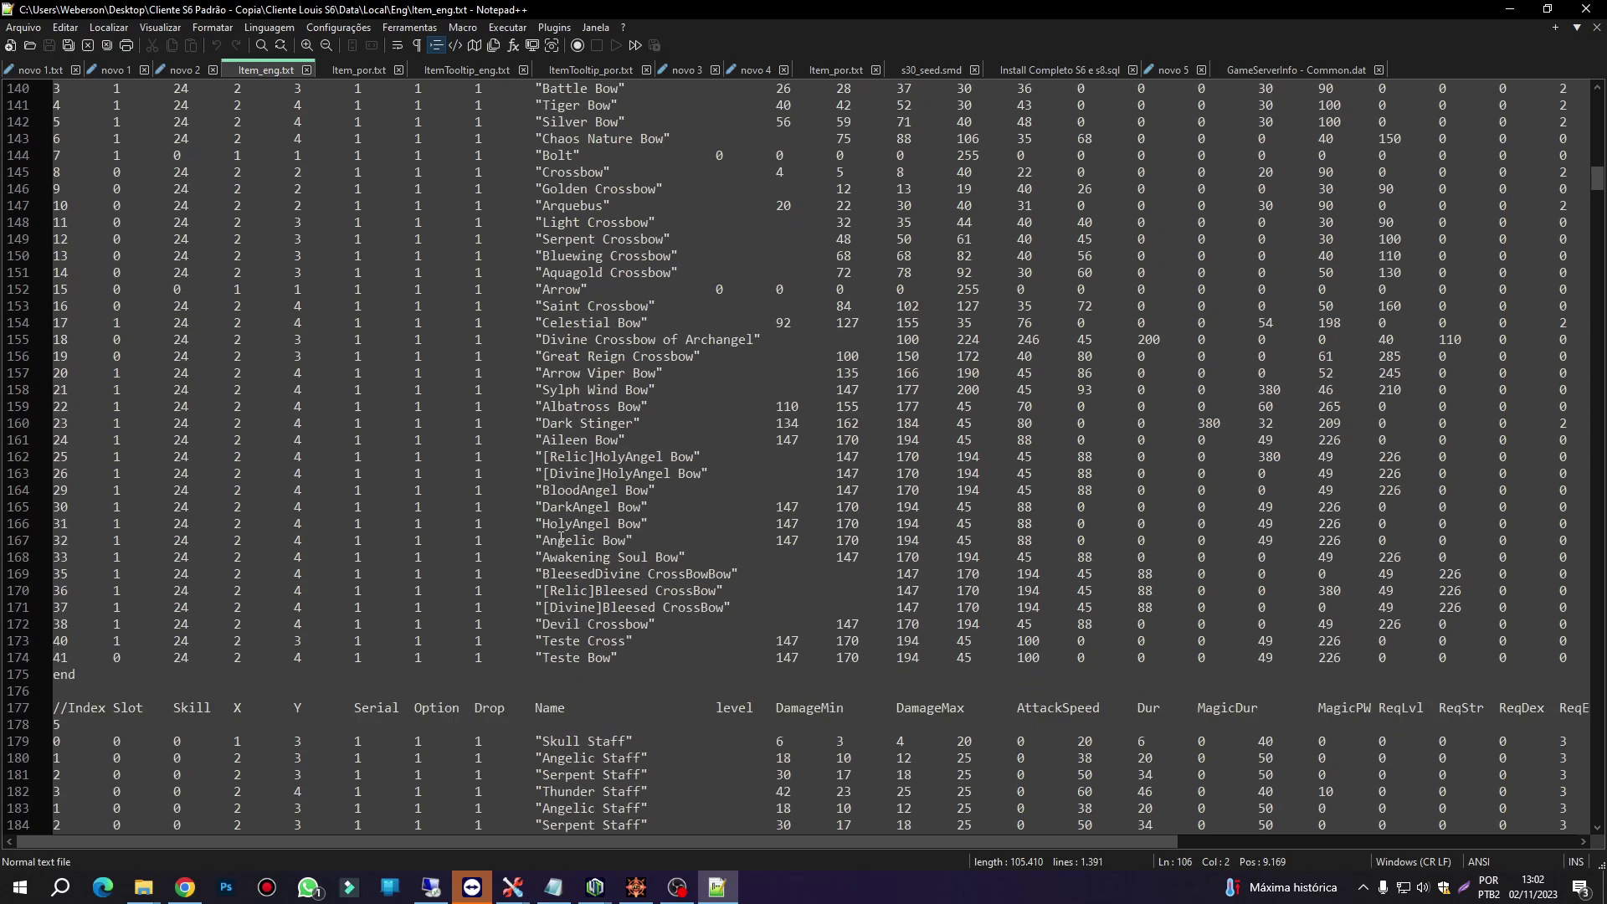
{"action": "scroll", "coordinate": [560, 540], "scroll_direction": "down", "scroll_amount": 5}
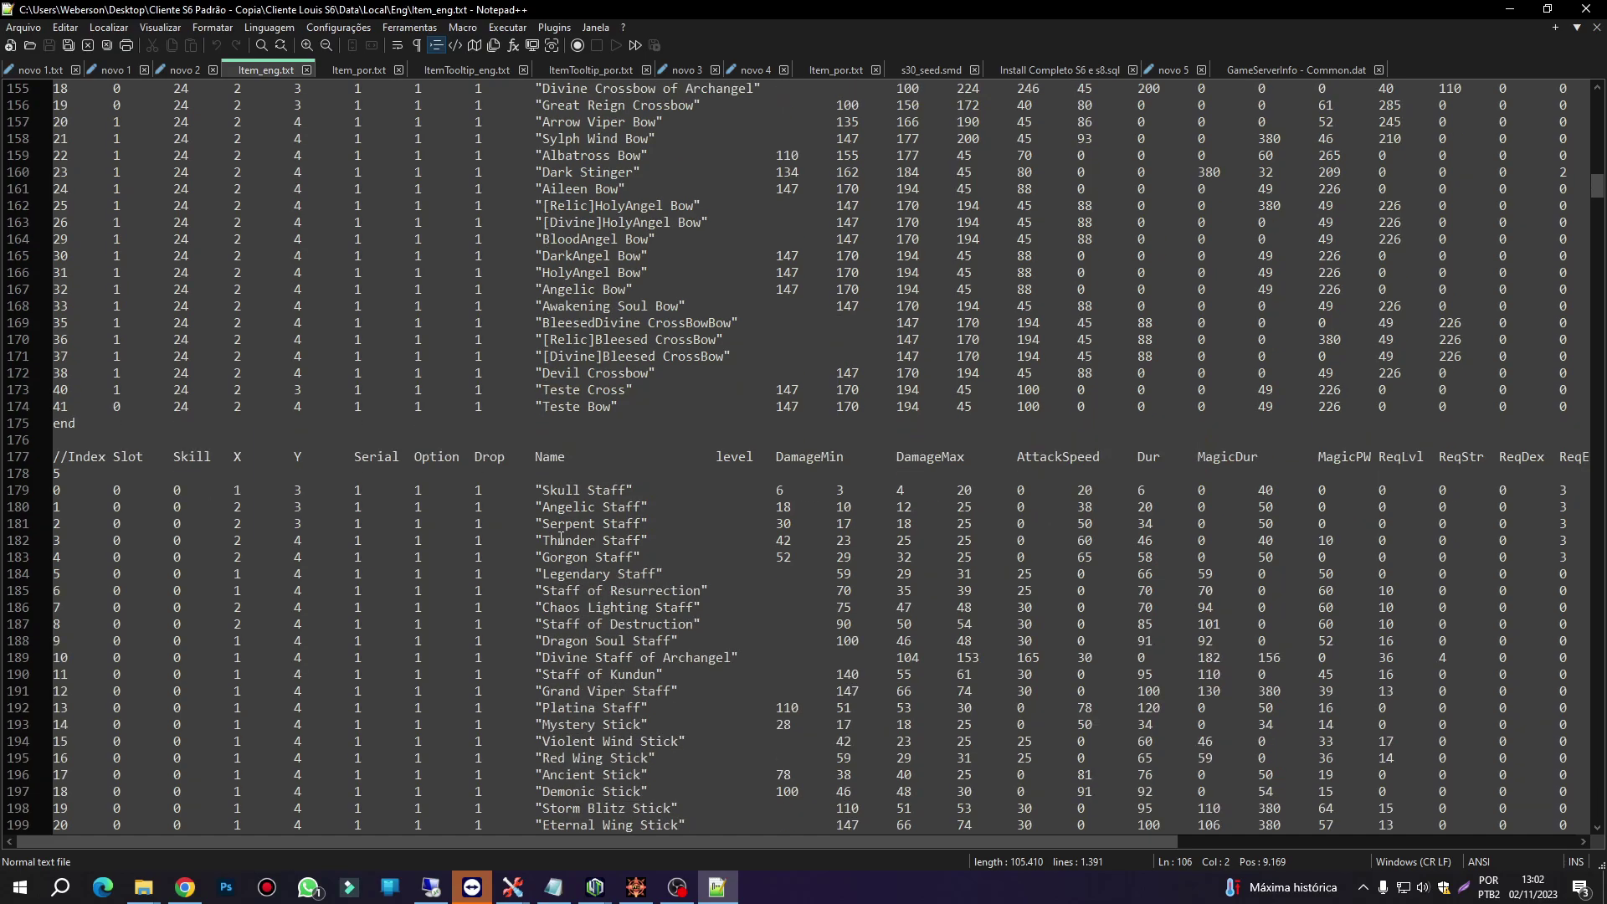
{"action": "scroll", "coordinate": [550, 491], "scroll_direction": "up", "scroll_amount": 7}
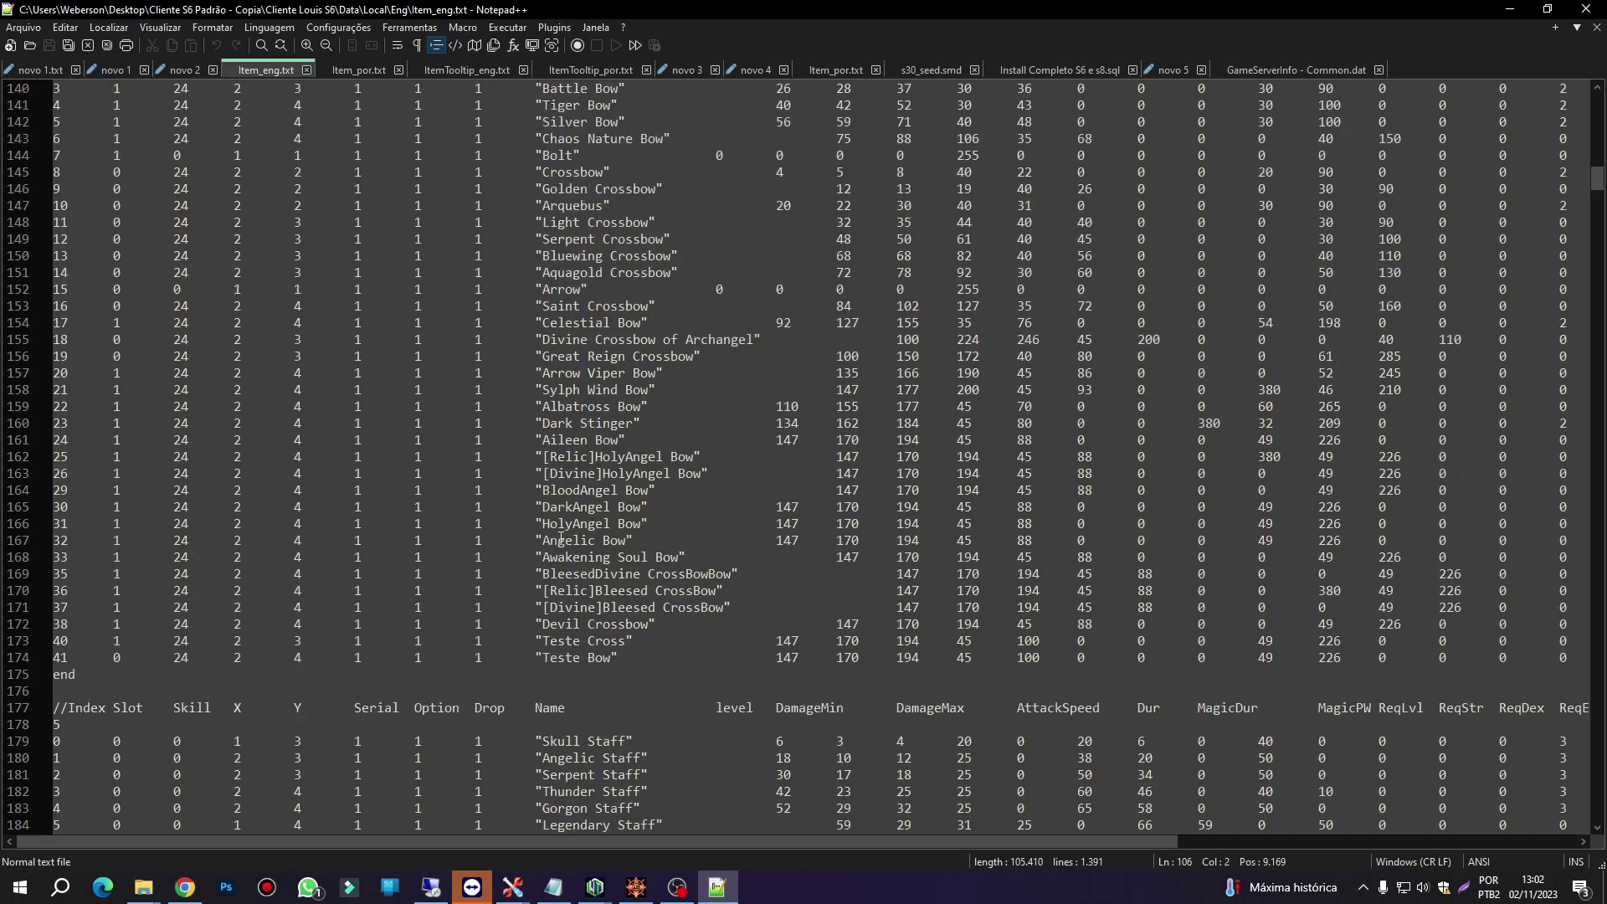
- Close Item_eng.txt and reopen it from the Eng folder in Notepad++
{"action": "left_click", "coordinate": [306, 69]}
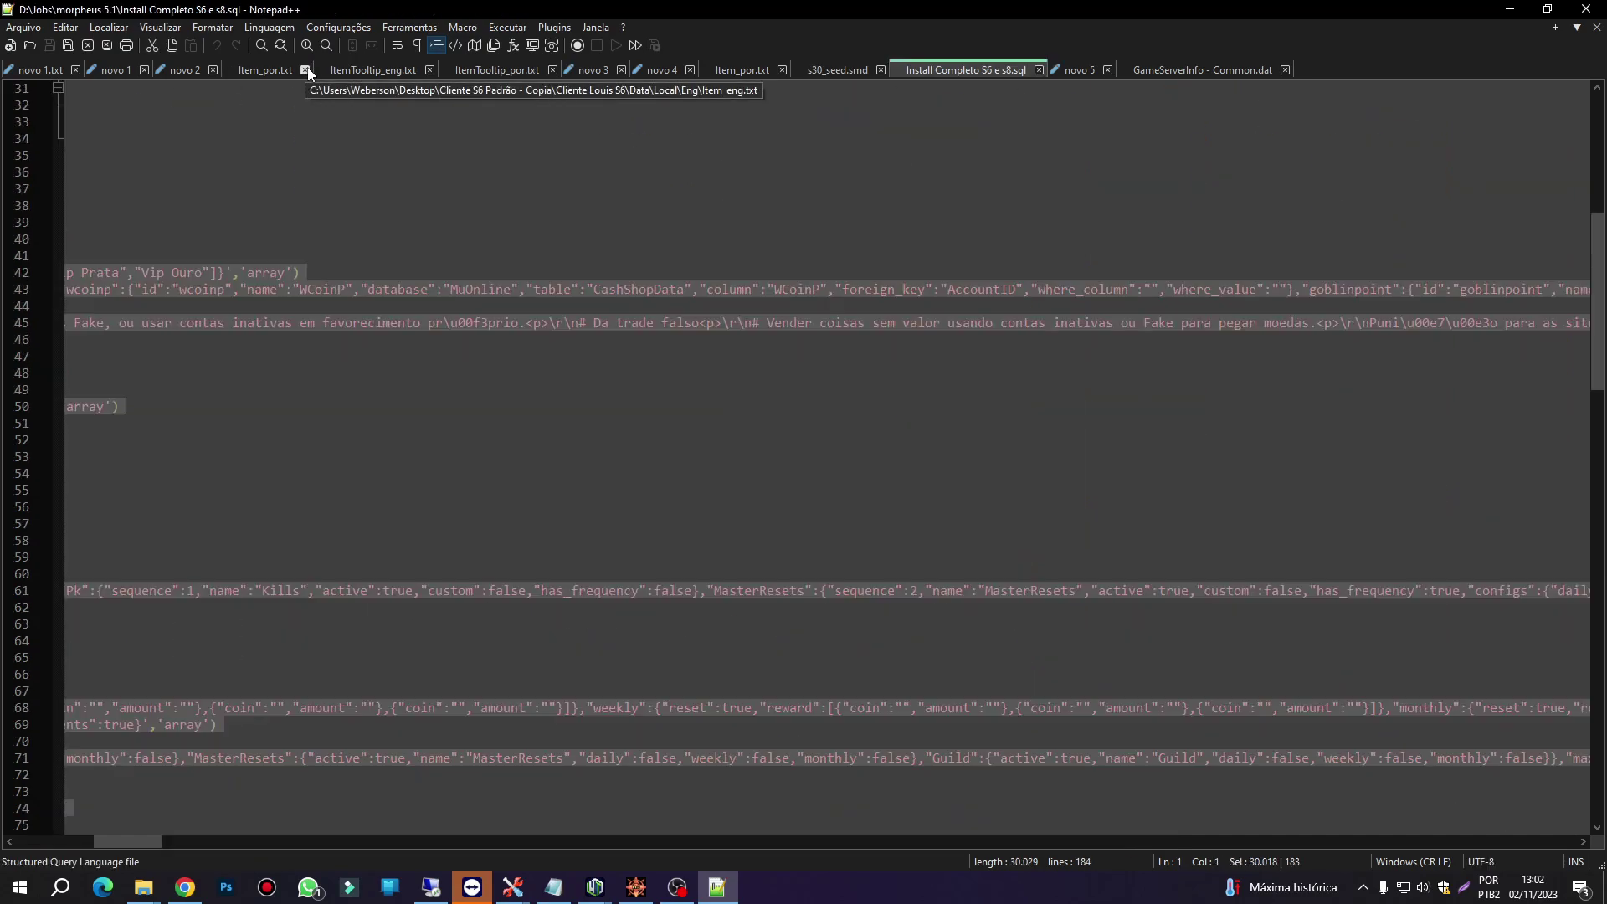
{"action": "left_click", "coordinate": [1512, 16]}
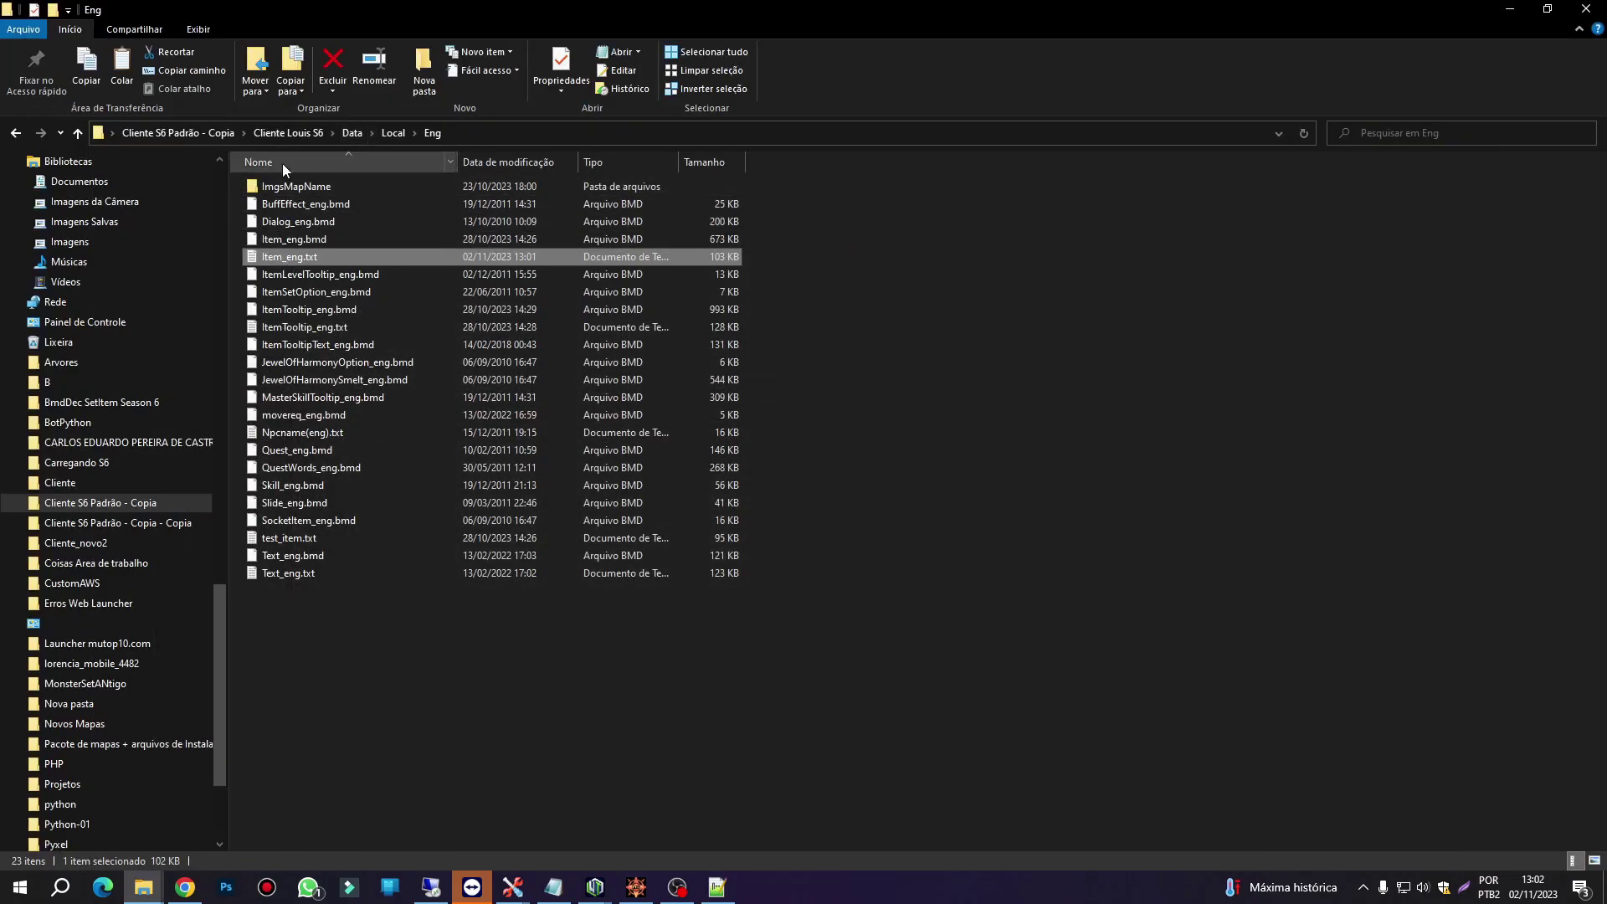
{"action": "right_click", "coordinate": [296, 259]}
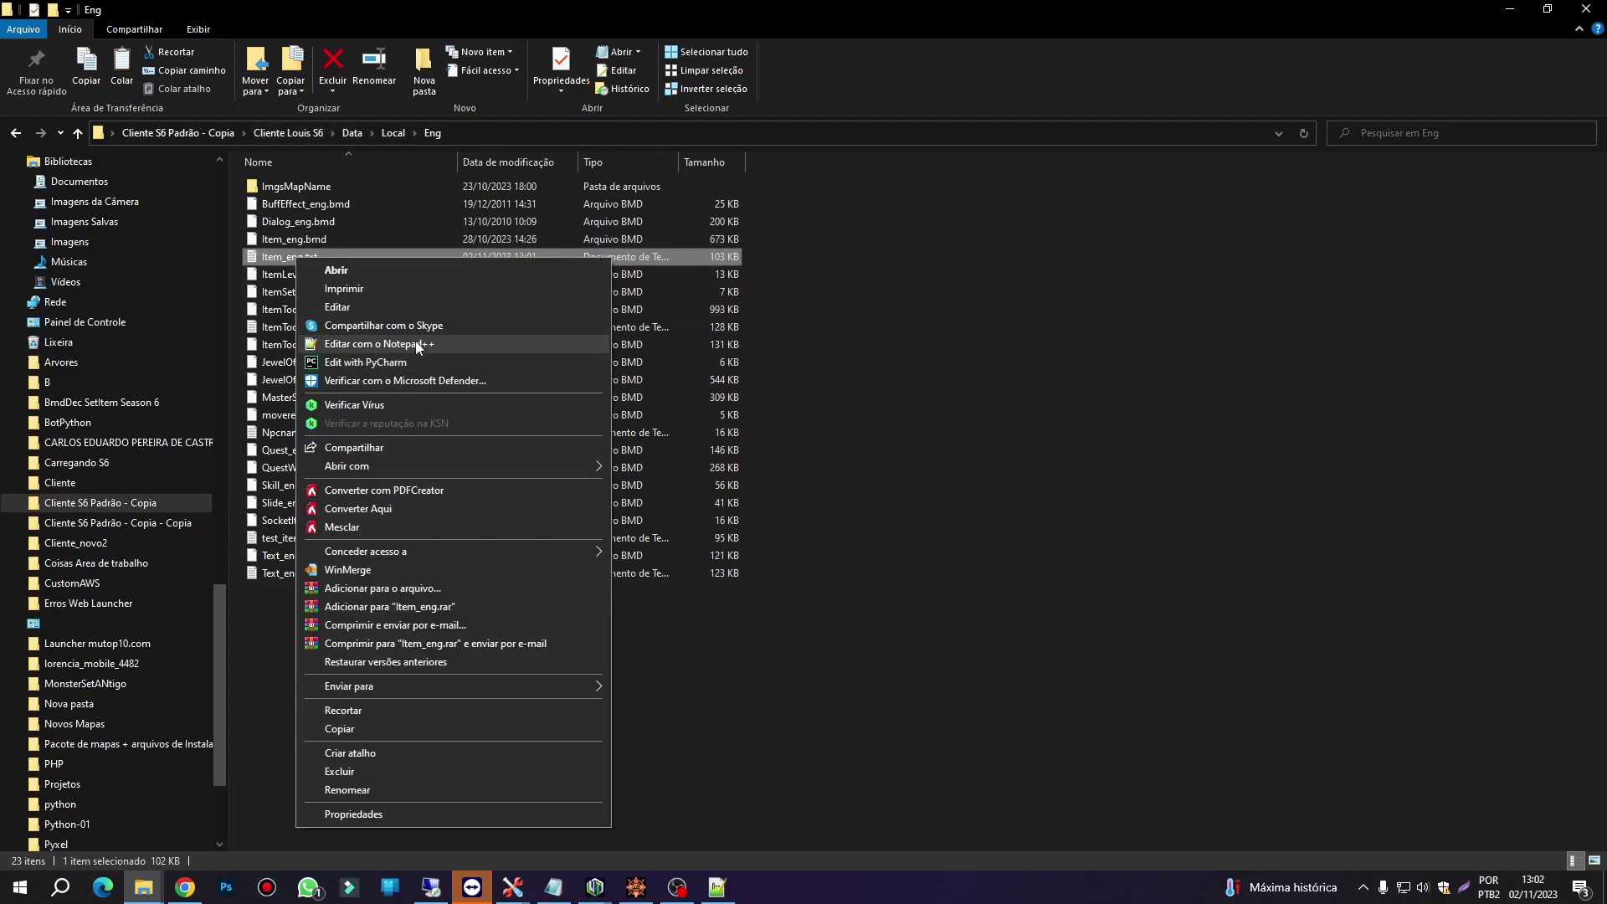
{"action": "left_click", "coordinate": [344, 344]}
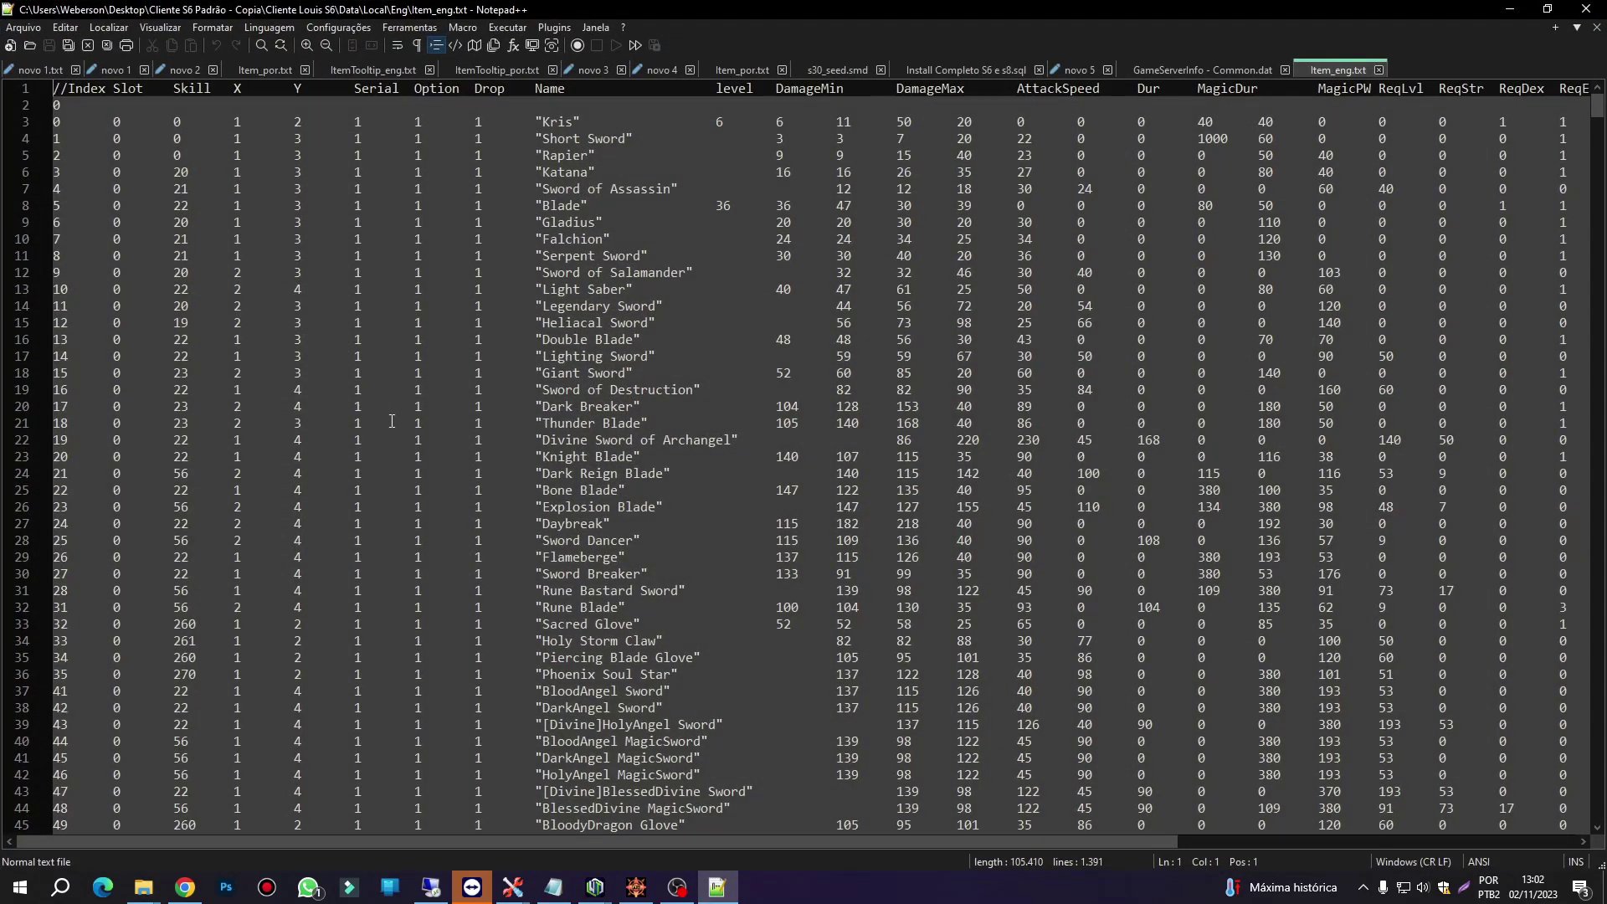
- Review item sections 0, 1 and 2 in Item_eng.txt and locate index 23 in section 2
{"action": "scroll", "coordinate": [391, 420], "scroll_direction": "down", "scroll_amount": 11}
{"action": "scroll", "coordinate": [391, 420], "scroll_direction": "down", "scroll_amount": 3}
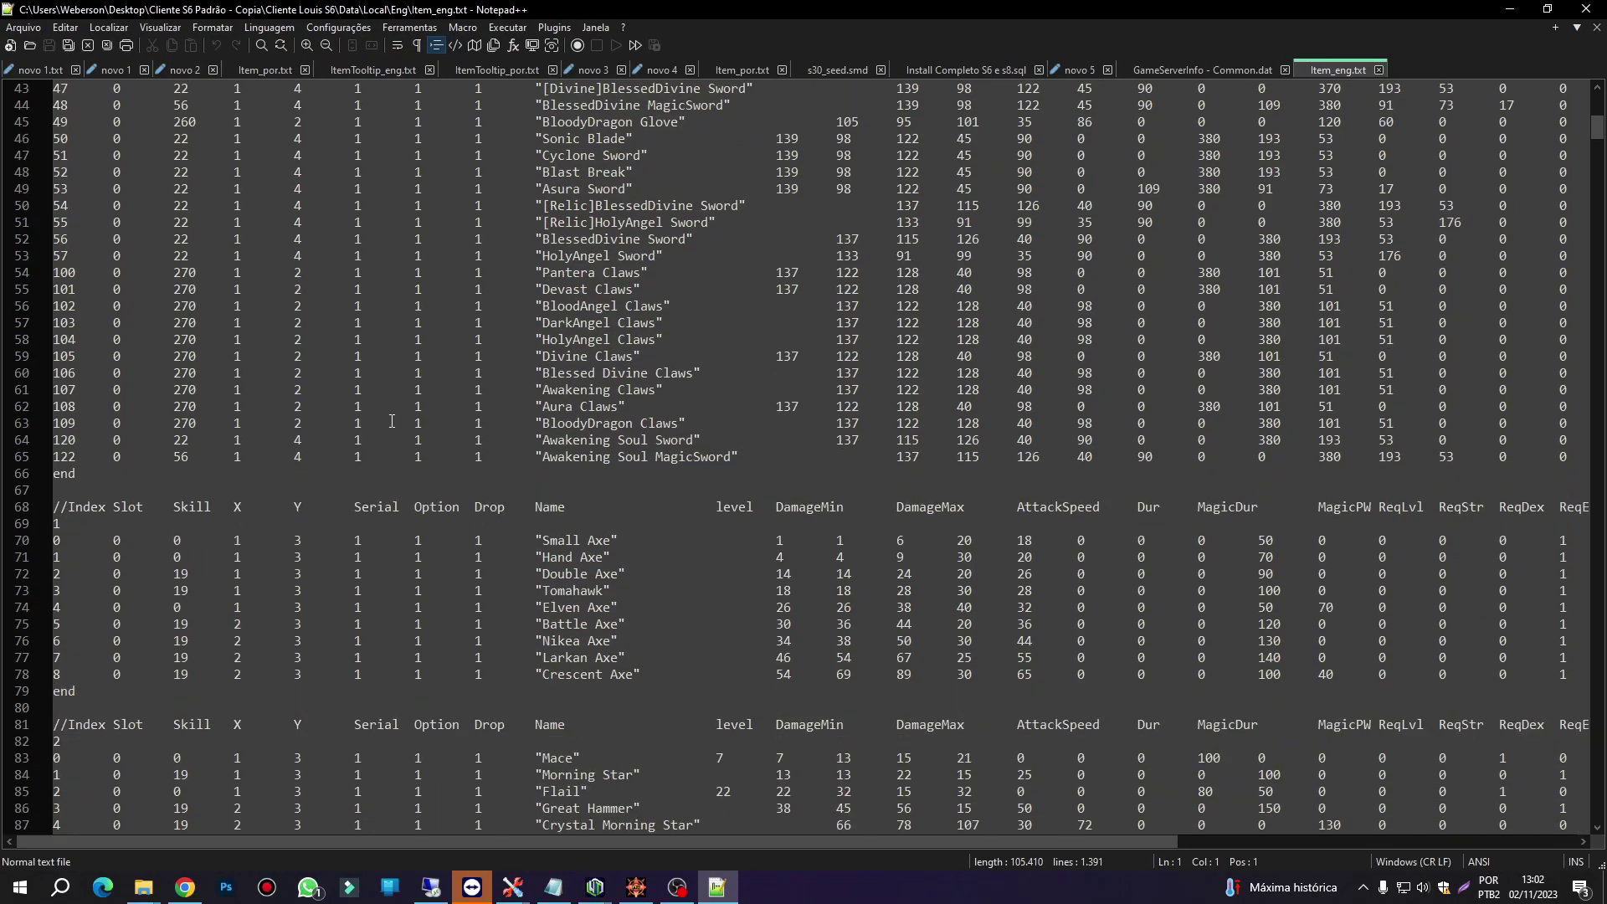
{"action": "scroll", "coordinate": [391, 420], "scroll_direction": "down", "scroll_amount": 4}
{"action": "scroll", "coordinate": [391, 420], "scroll_direction": "down", "scroll_amount": 8}
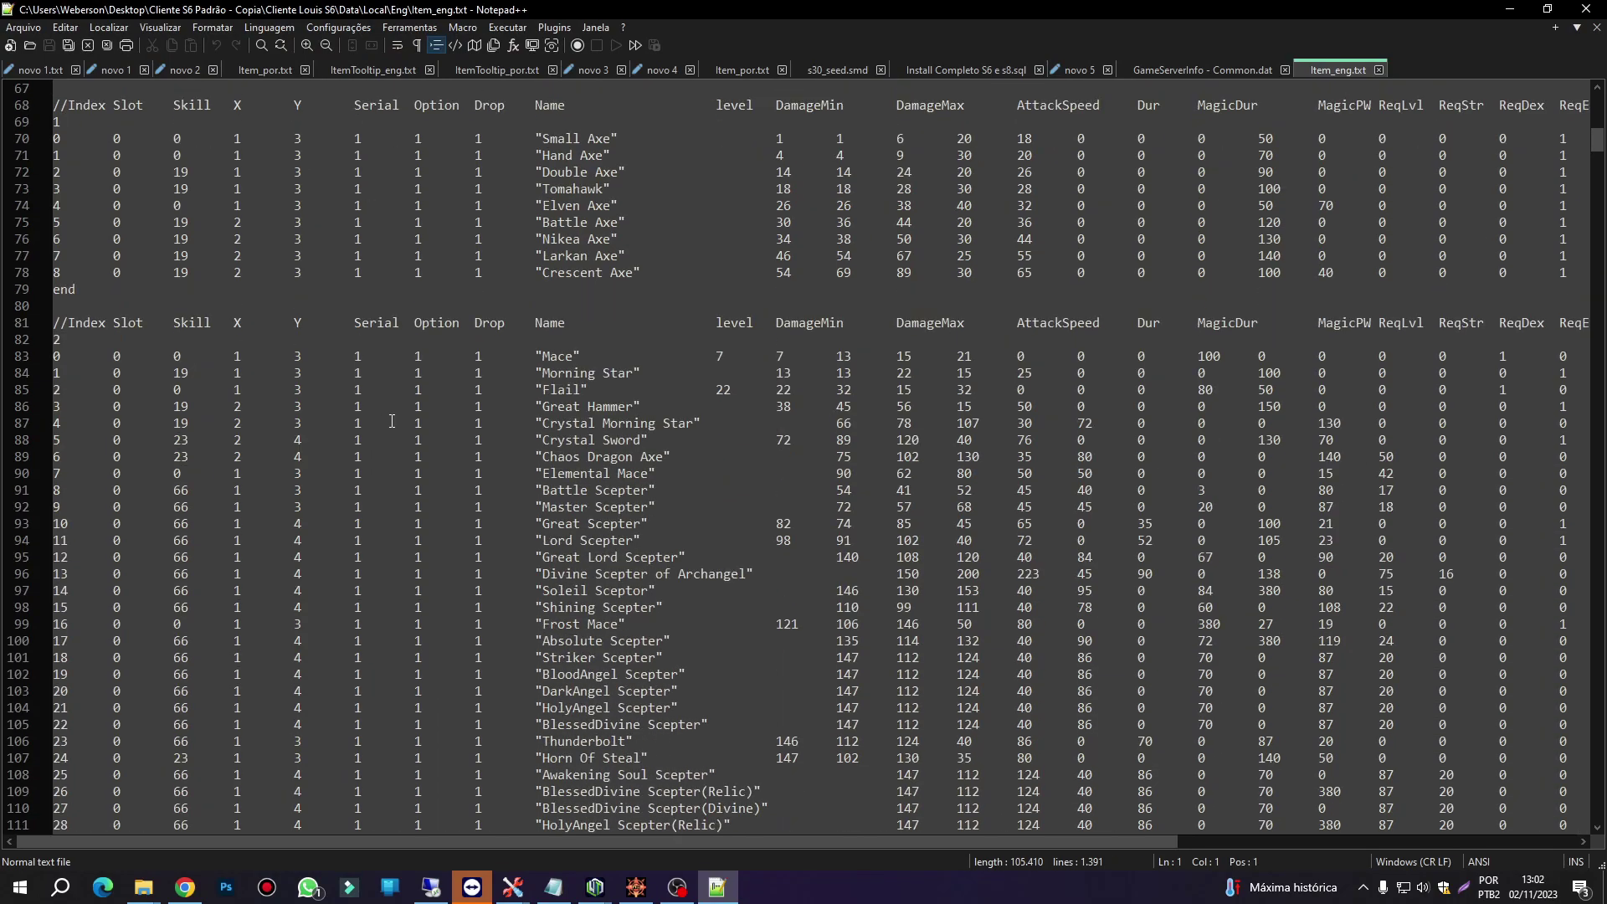
{"action": "scroll", "coordinate": [391, 420], "scroll_direction": "up", "scroll_amount": 20}
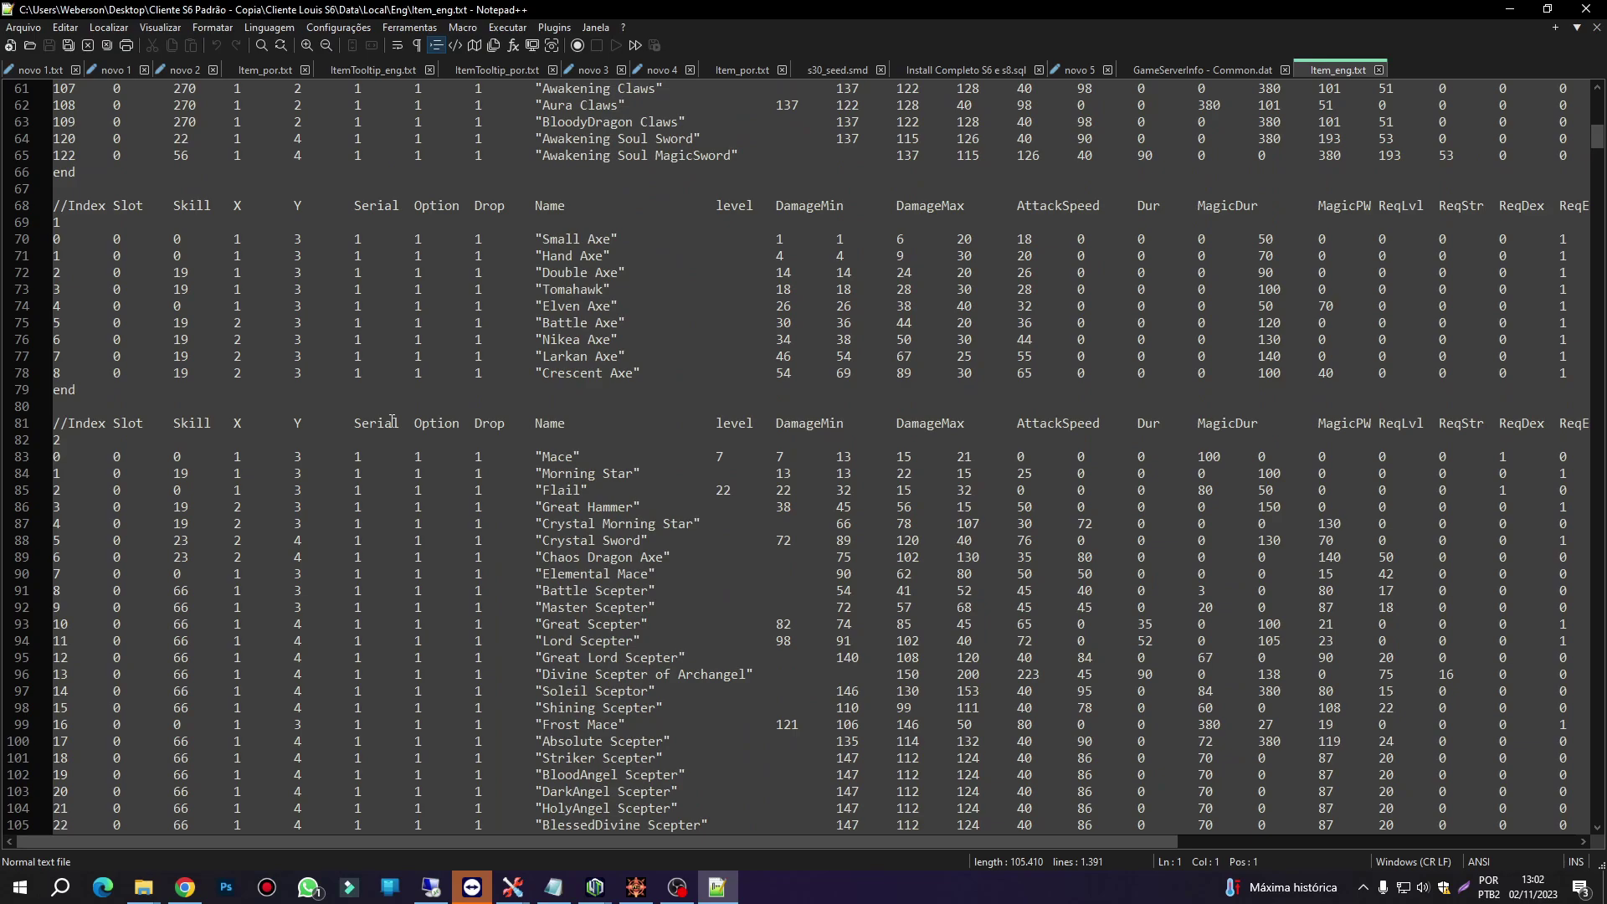
{"action": "scroll", "coordinate": [391, 420], "scroll_direction": "up", "scroll_amount": 2}
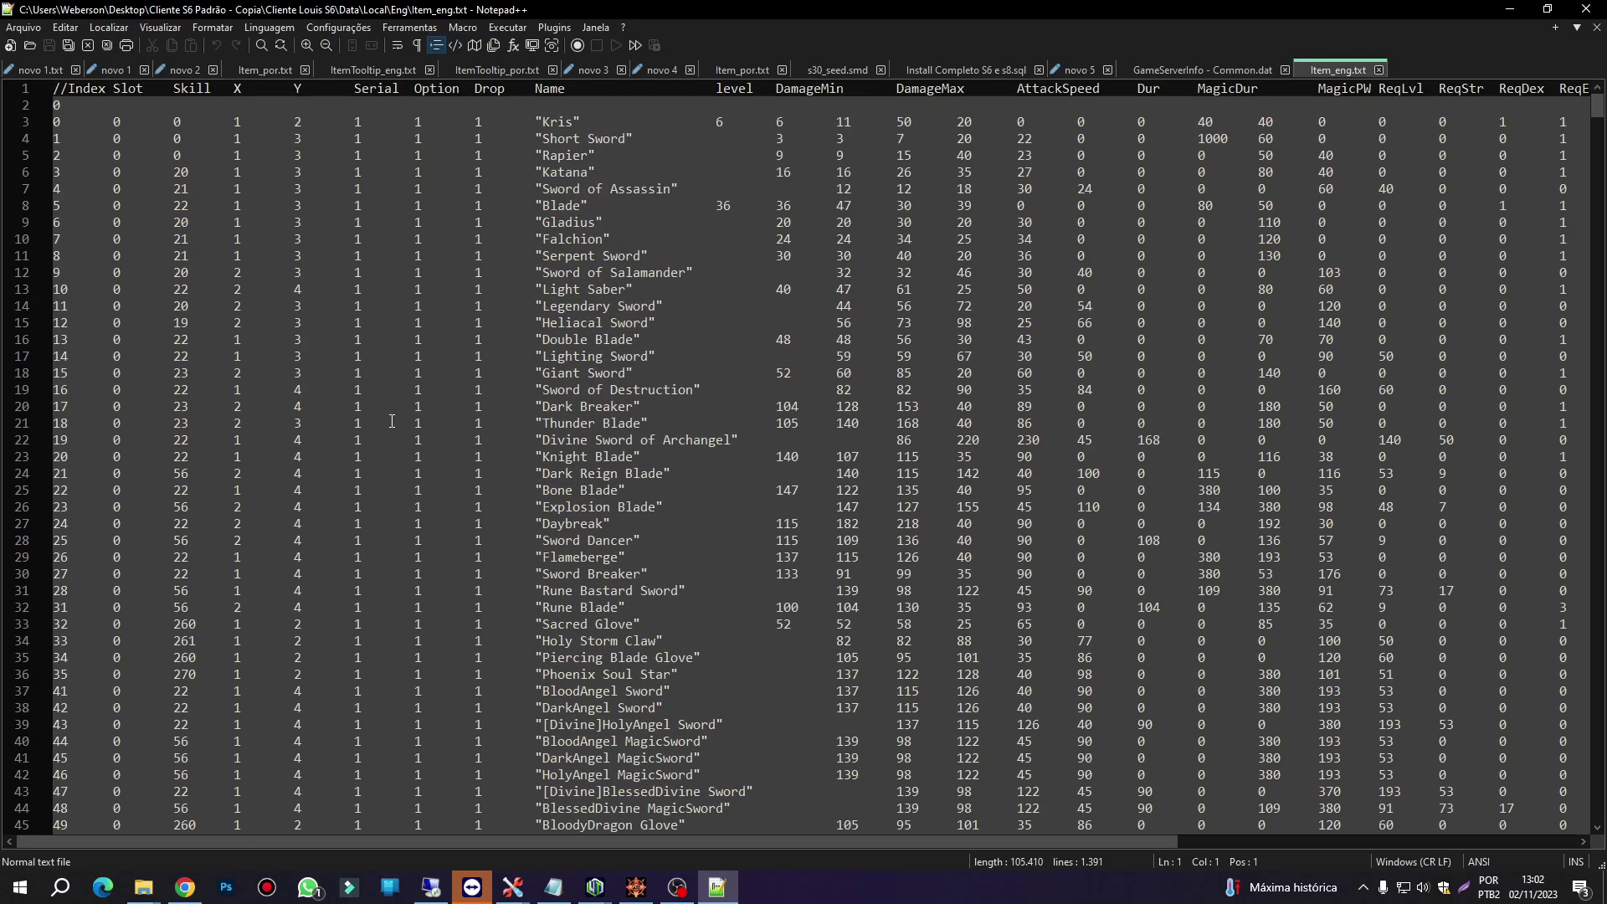
{"action": "left_click", "coordinate": [115, 115]}
{"action": "scroll", "coordinate": [185, 410], "scroll_direction": "down", "scroll_amount": 13}
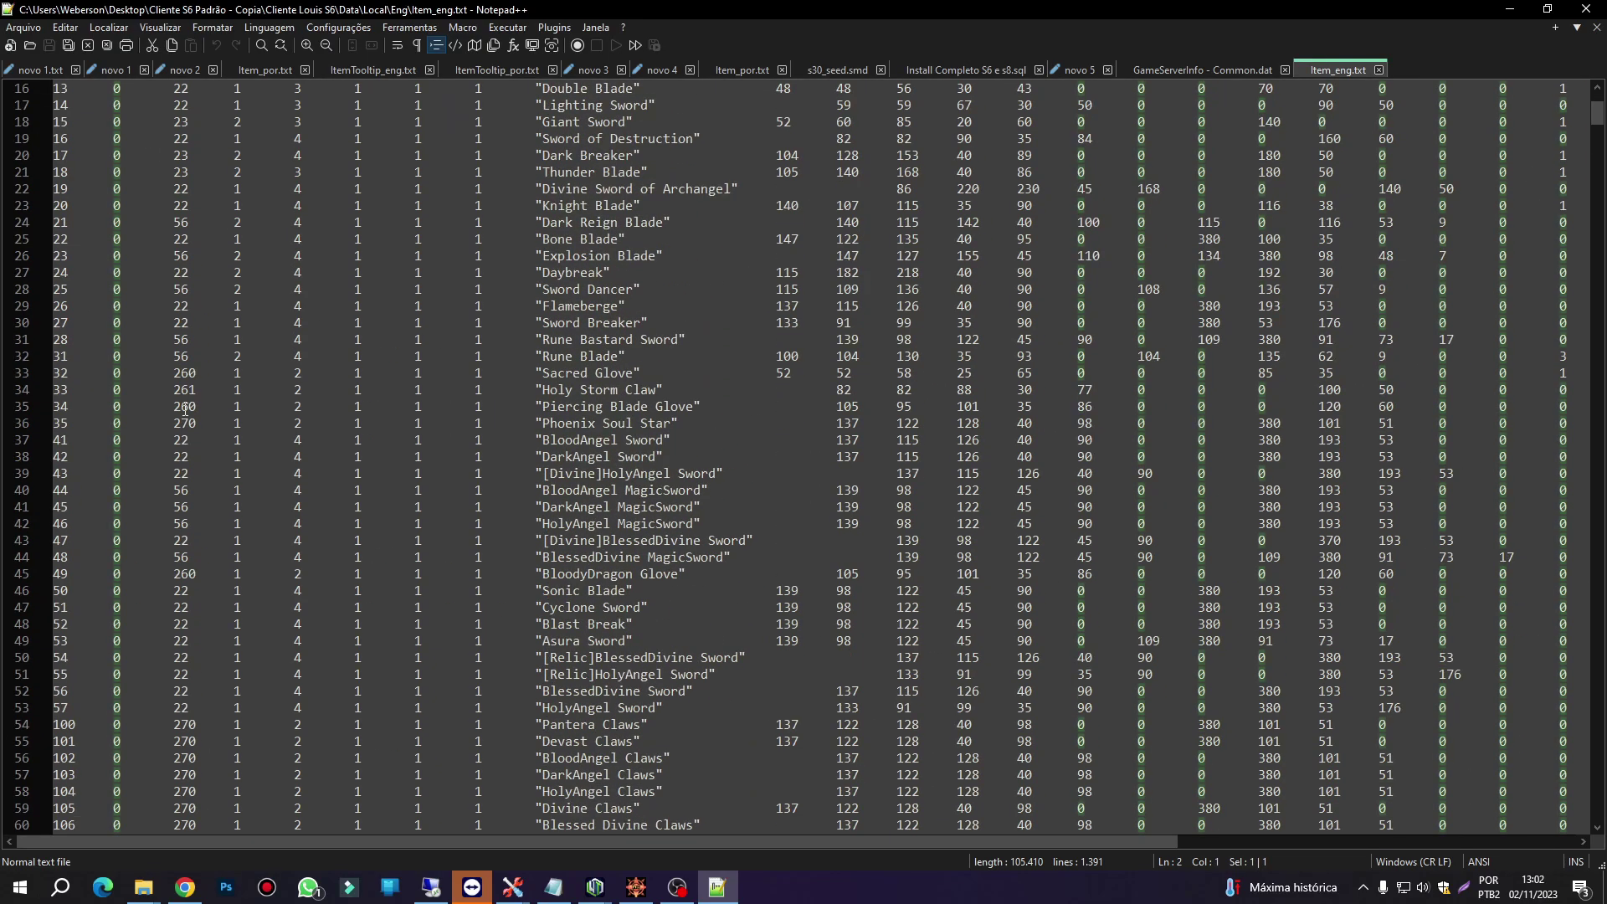
{"action": "double_click", "coordinate": [75, 571]}
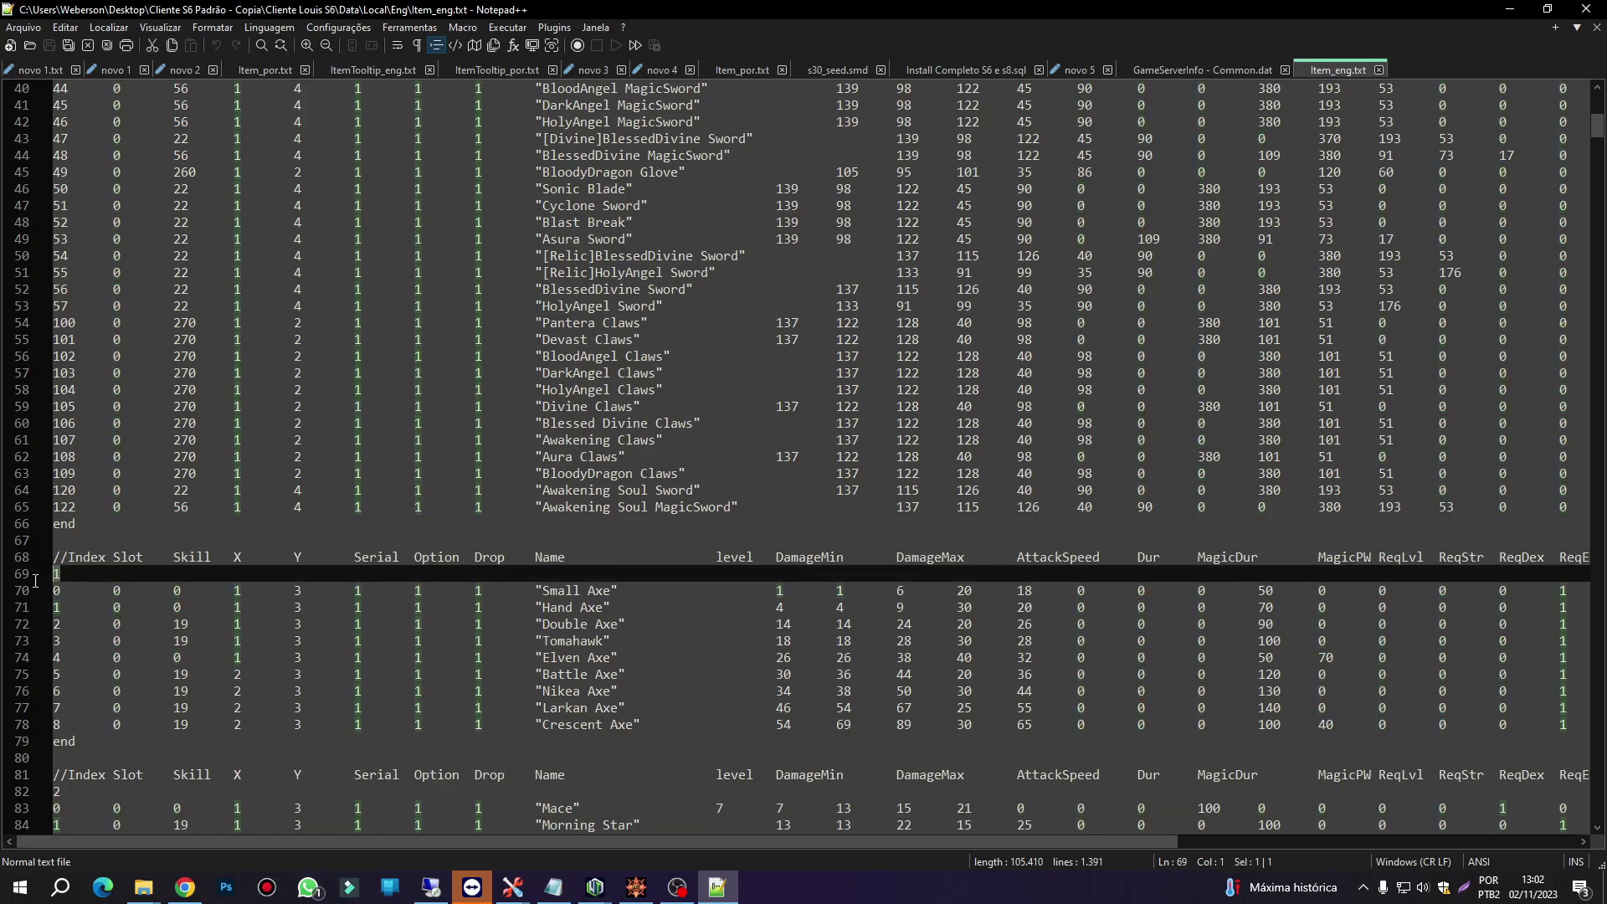
{"action": "scroll", "coordinate": [72, 552], "scroll_direction": "down", "scroll_amount": 5}
{"action": "double_click", "coordinate": [70, 544]}
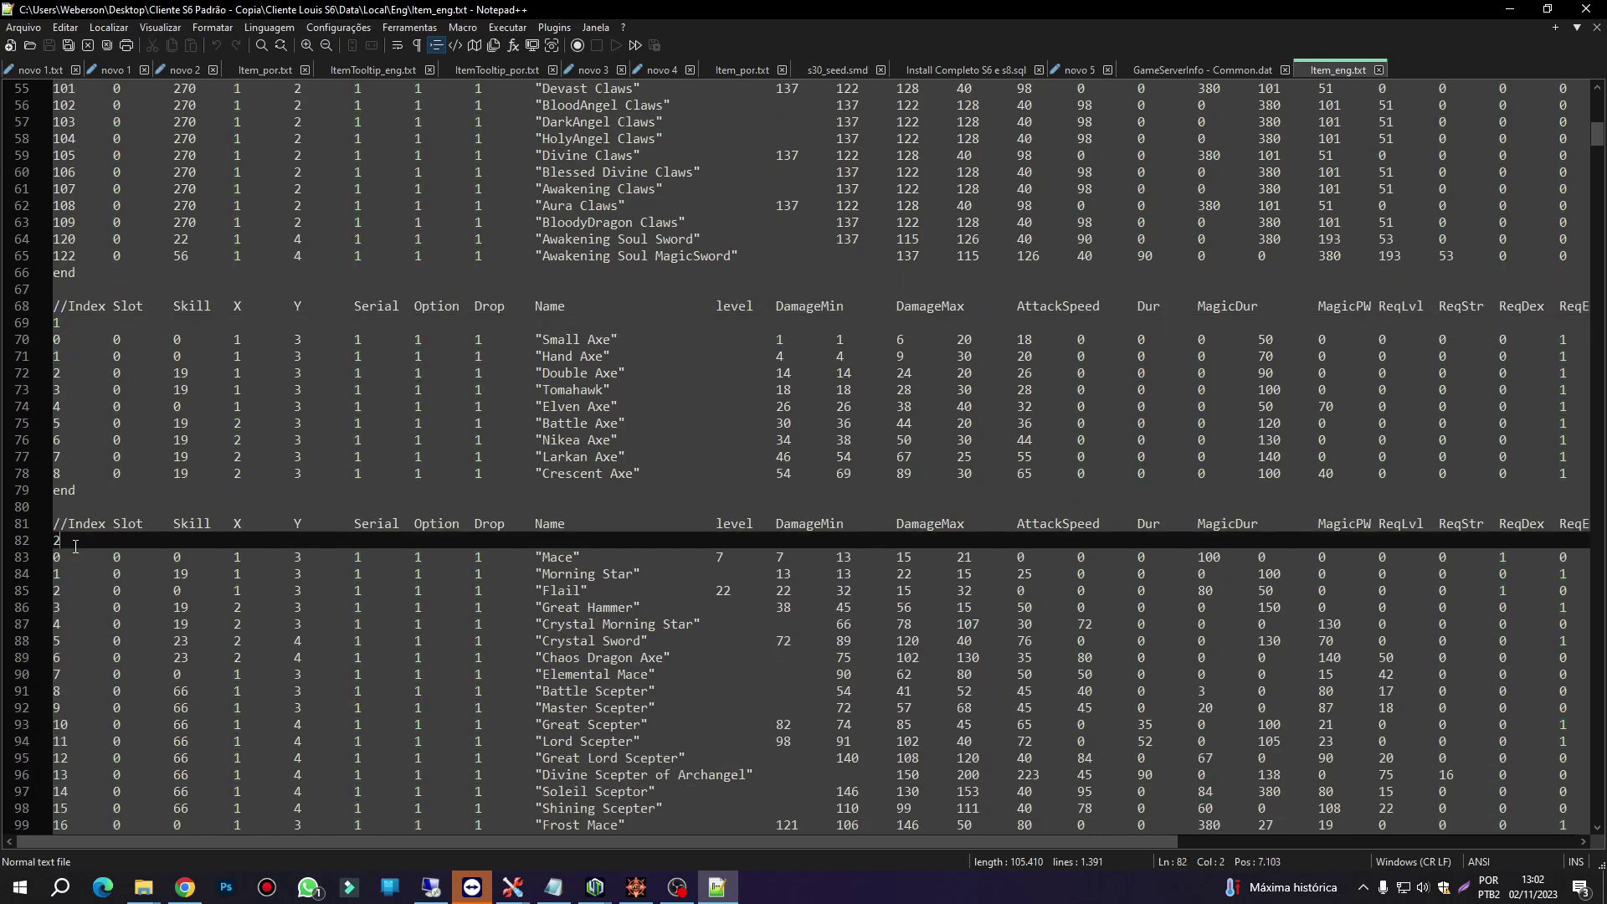
{"action": "scroll", "coordinate": [256, 494], "scroll_direction": "down", "scroll_amount": 4}
{"action": "scroll", "coordinate": [256, 493], "scroll_direction": "down", "scroll_amount": 3}
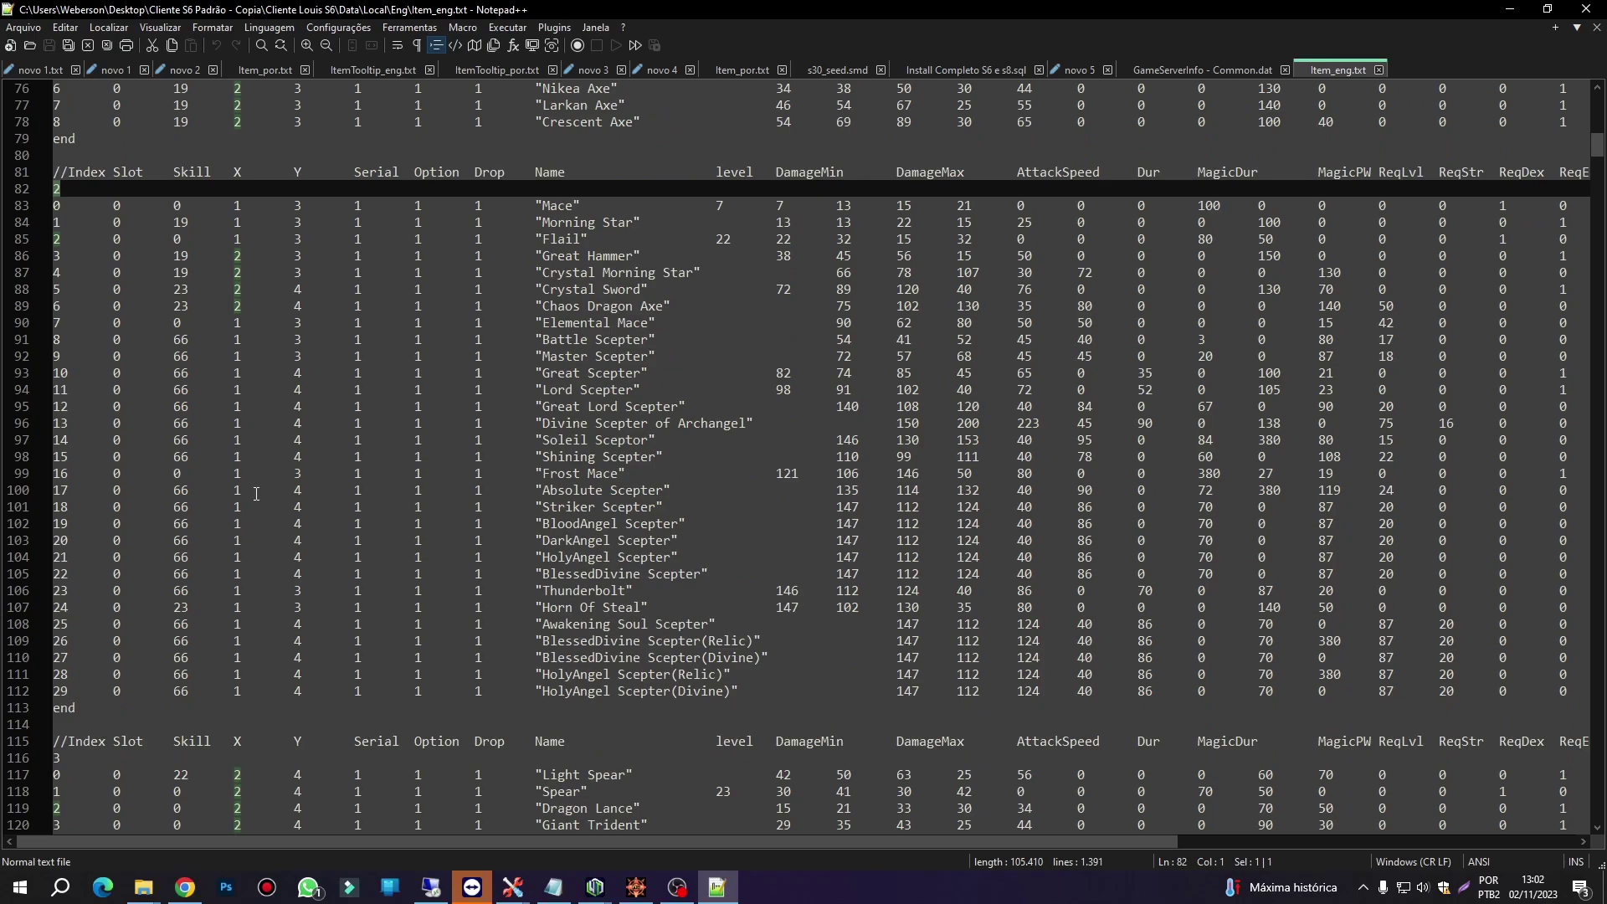
{"action": "double_click", "coordinate": [66, 594]}
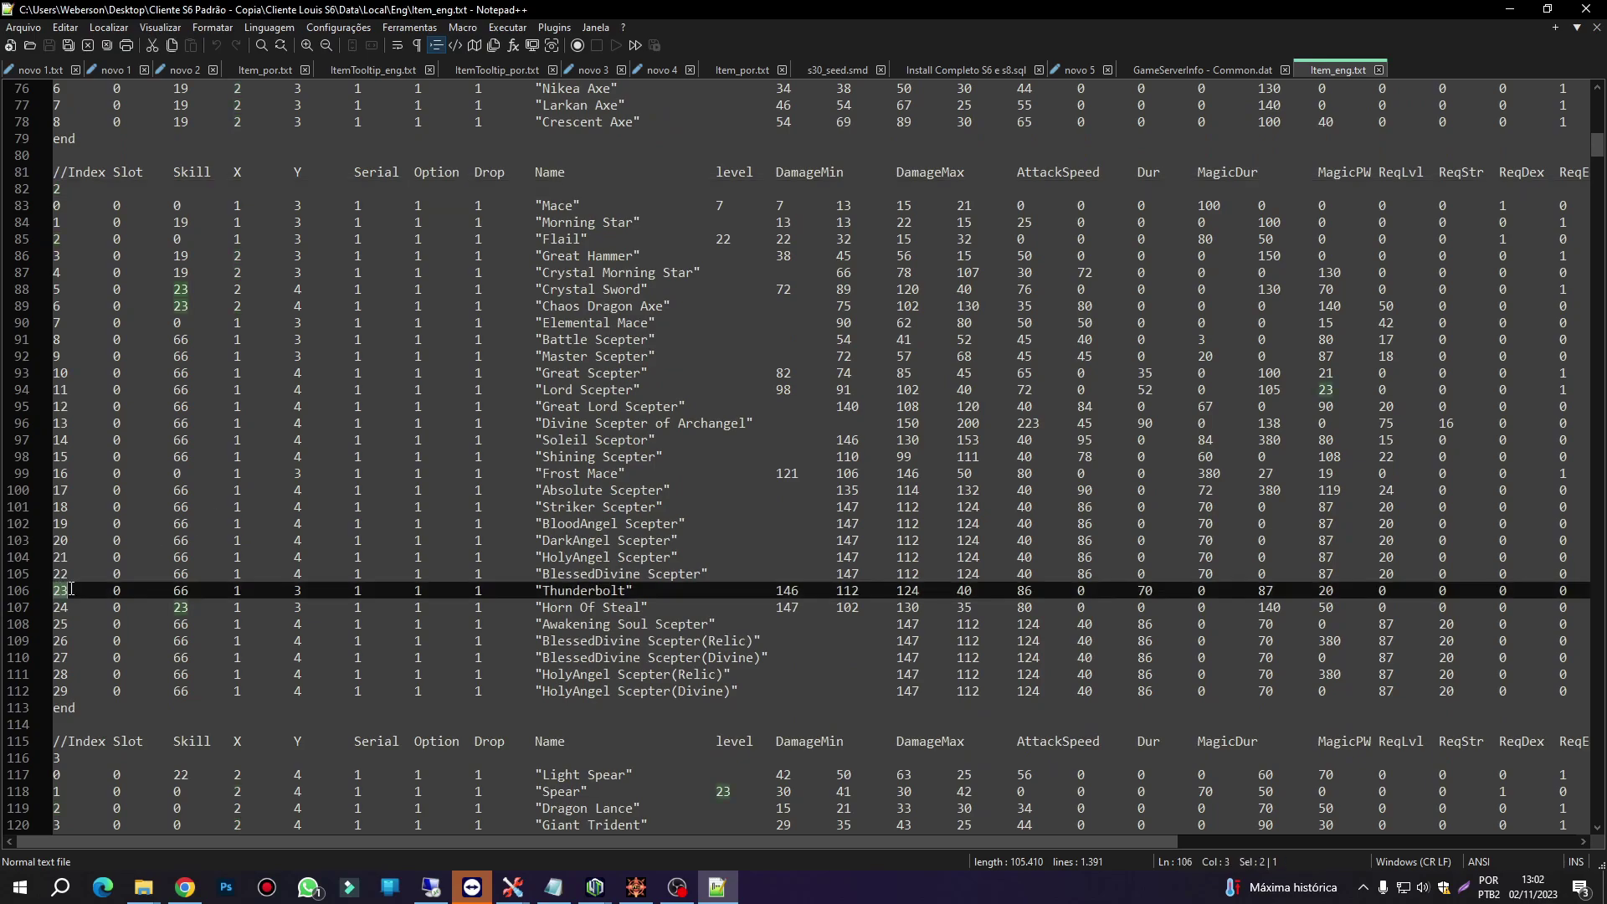
- Replace the item name "Thunderbolt" at index 23 of section 2 with "Mace of King"
{"action": "double_click", "coordinate": [566, 591]}
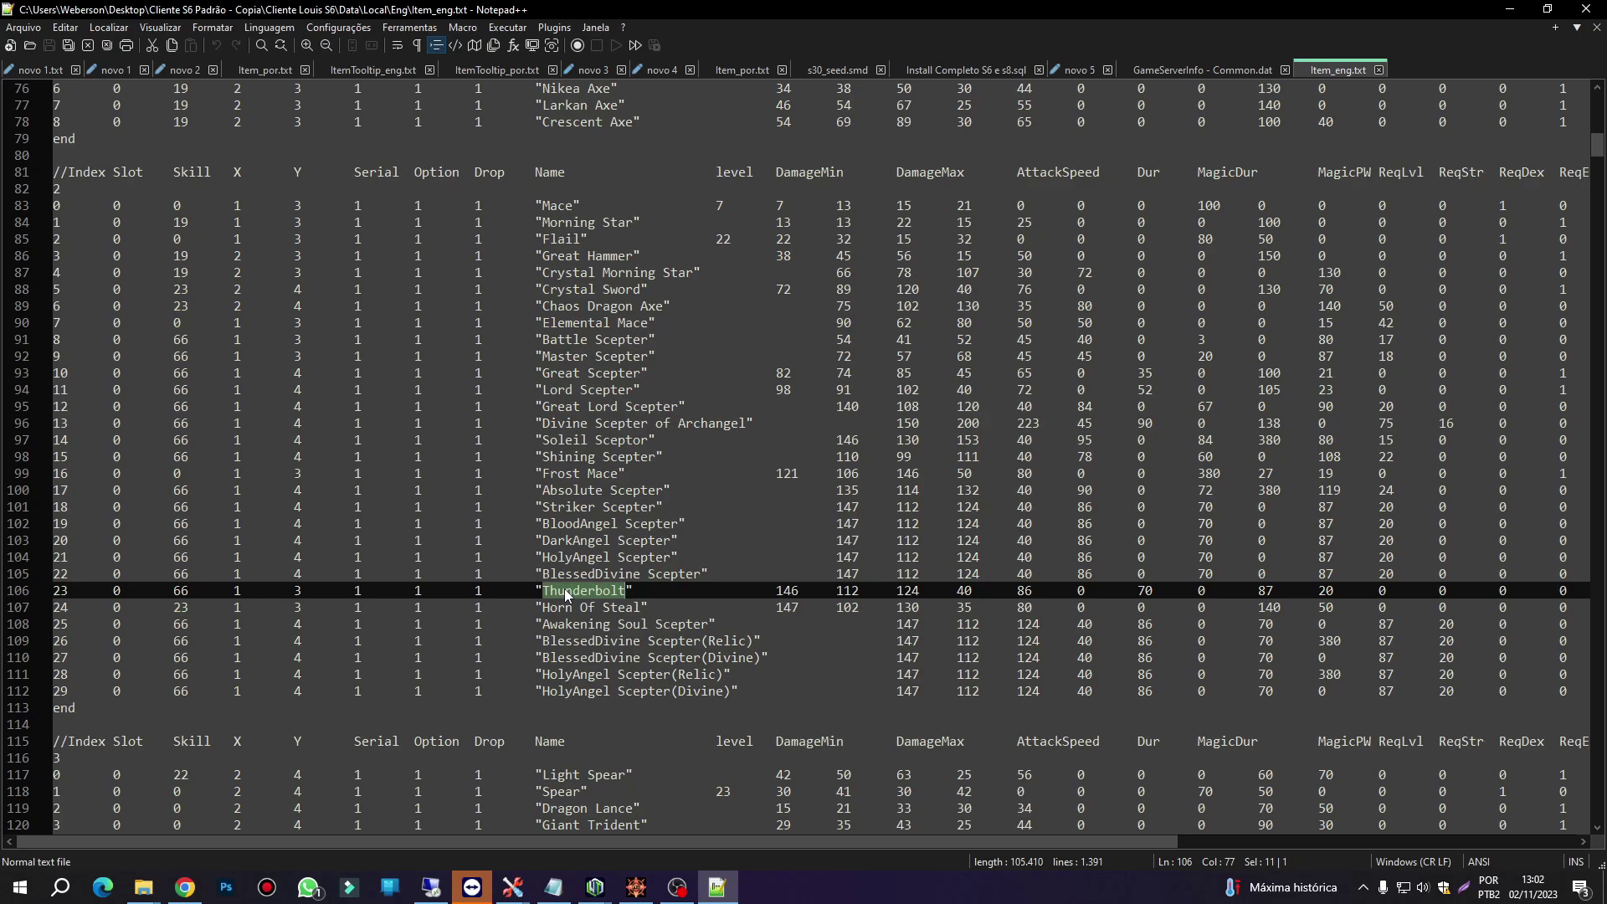
{"action": "key", "text": "Delete"}
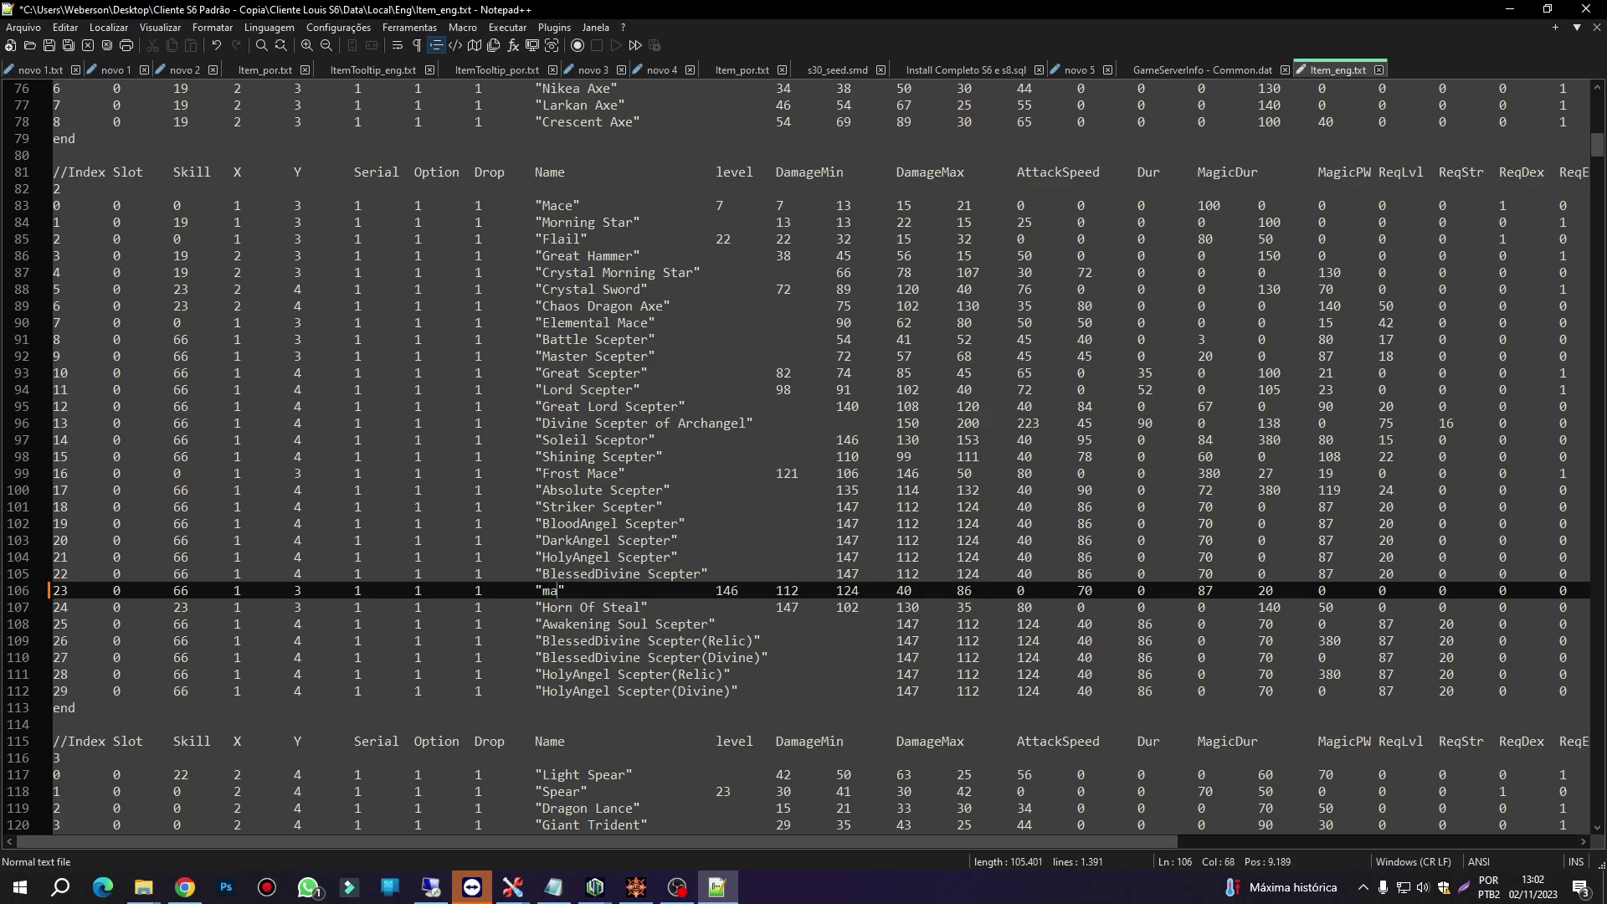
{"action": "type", "text": "Mace"}
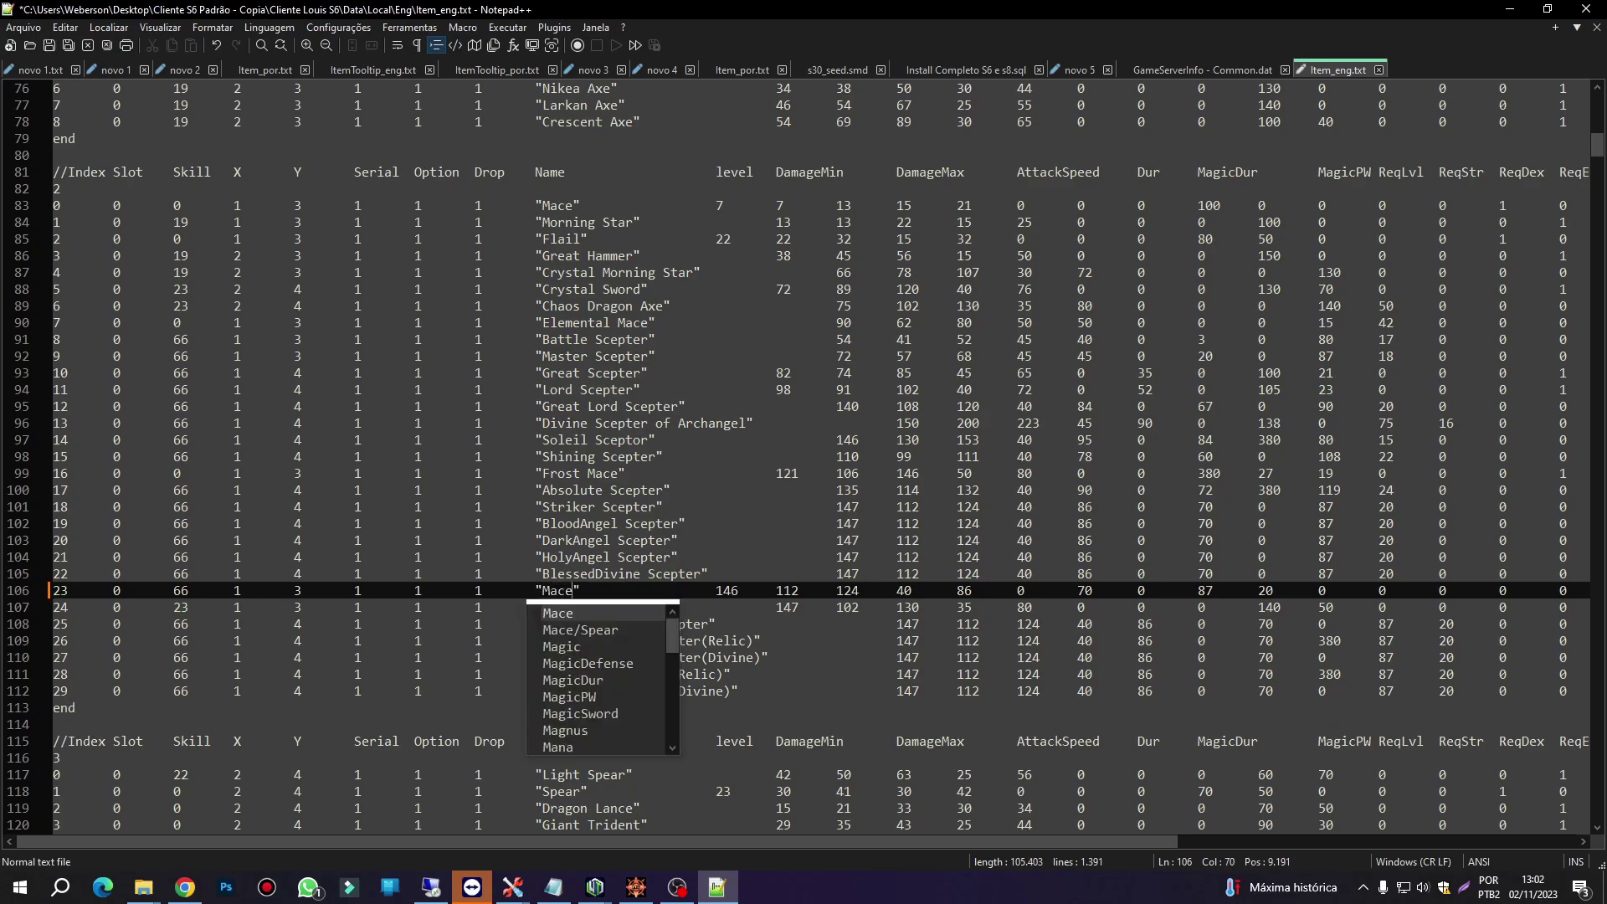
{"action": "type", "text": " of King"}
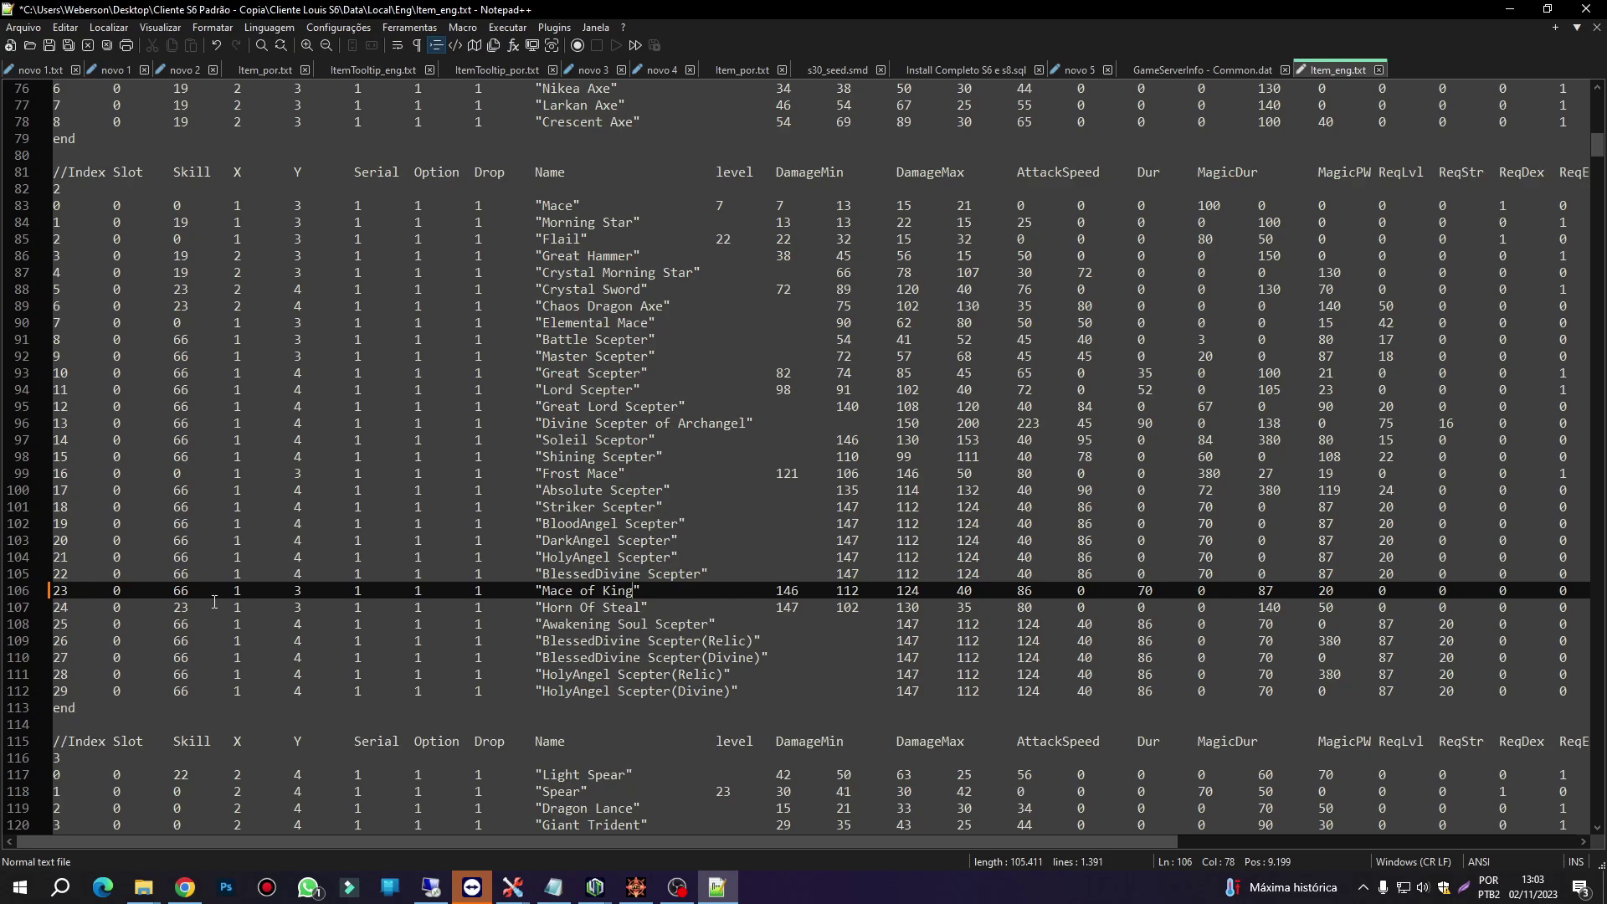
- Indent the values after the "Mace of King" and "Horn Of Steal" names by one more column to line up with the scepter rows above
{"action": "left_click", "coordinate": [778, 590]}
{"action": "key", "text": "Tab"}
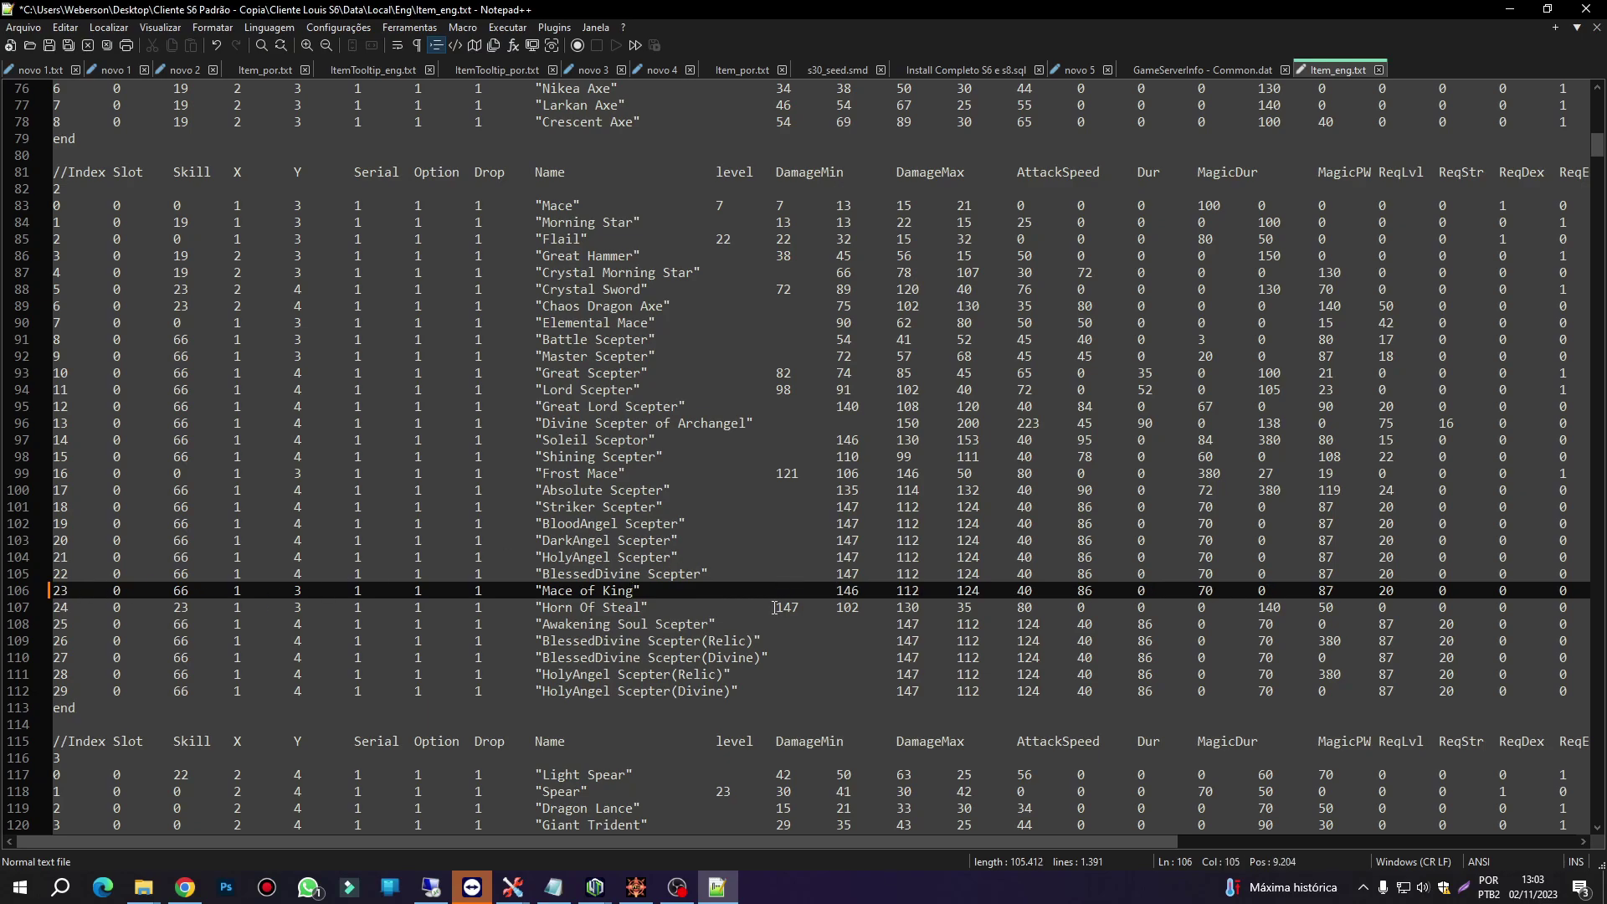
{"action": "left_click", "coordinate": [778, 606]}
{"action": "key", "text": "Tab"}
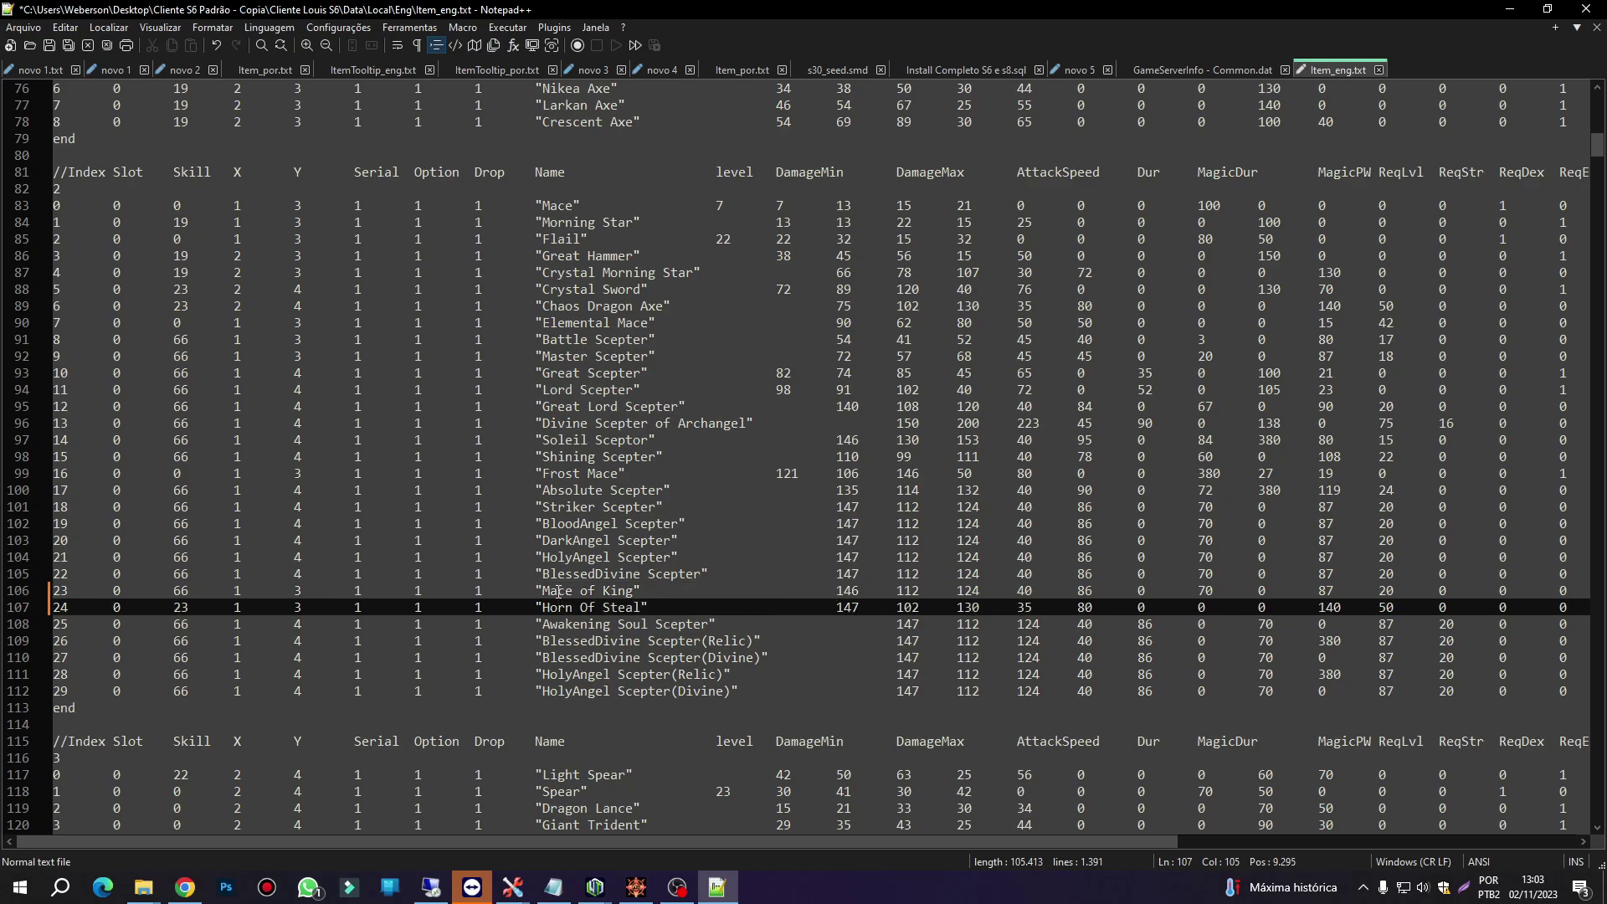
- Check the name and index of the "Mace of King" row, save Item_eng.txt and return to the Eng folder
{"action": "left_click_drag", "start_coordinate": [540, 590], "coordinate": [634, 590]}
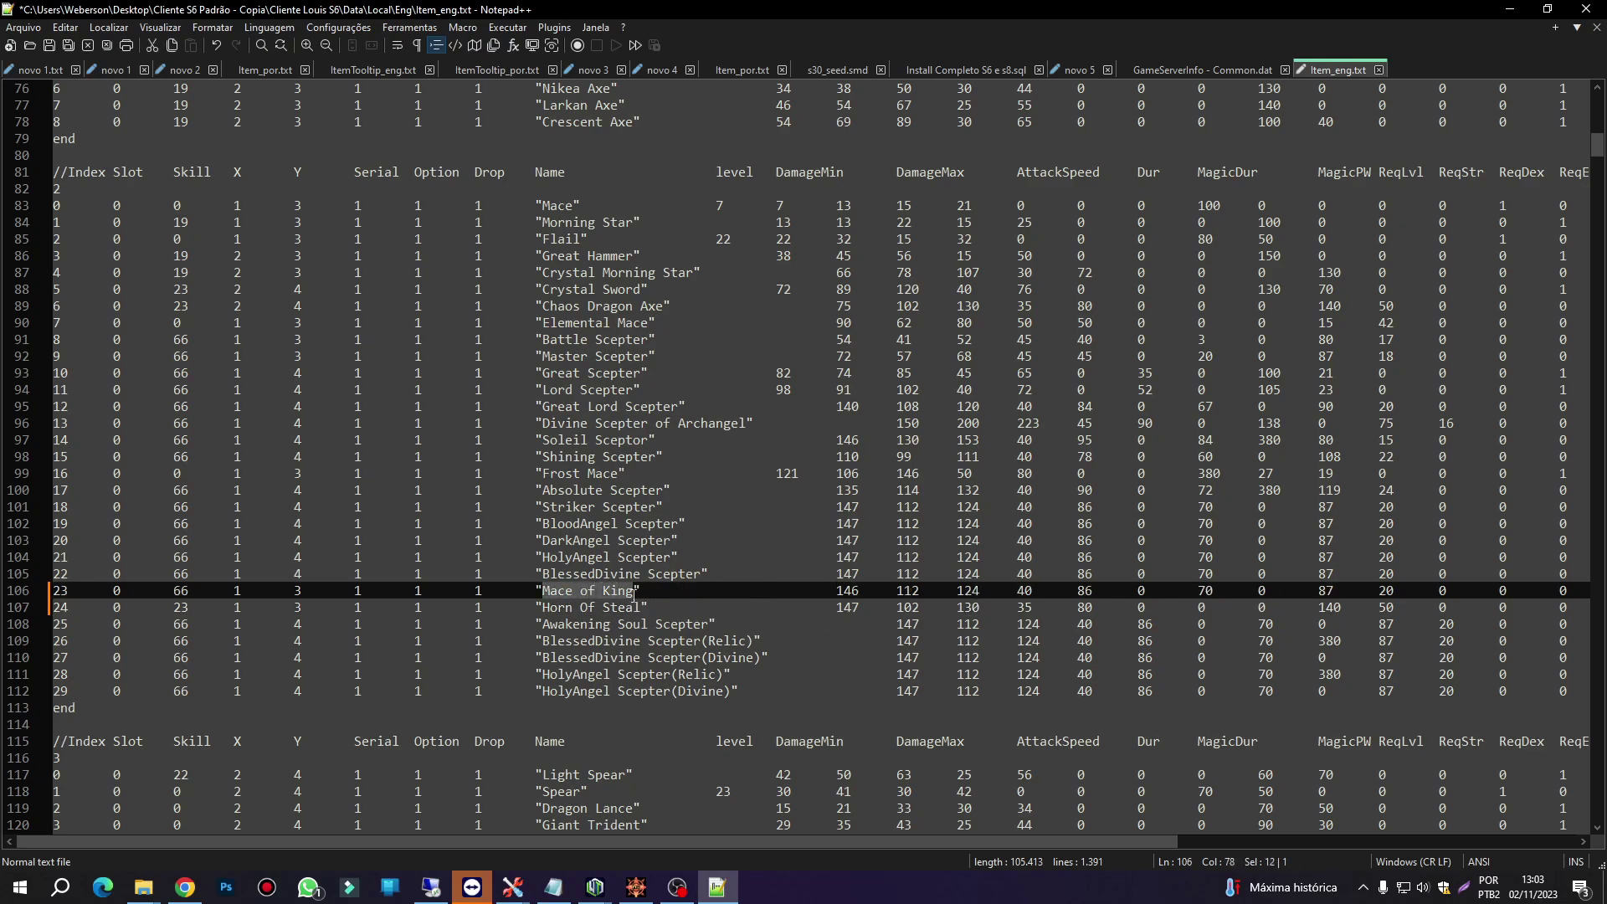
{"action": "double_click", "coordinate": [61, 591]}
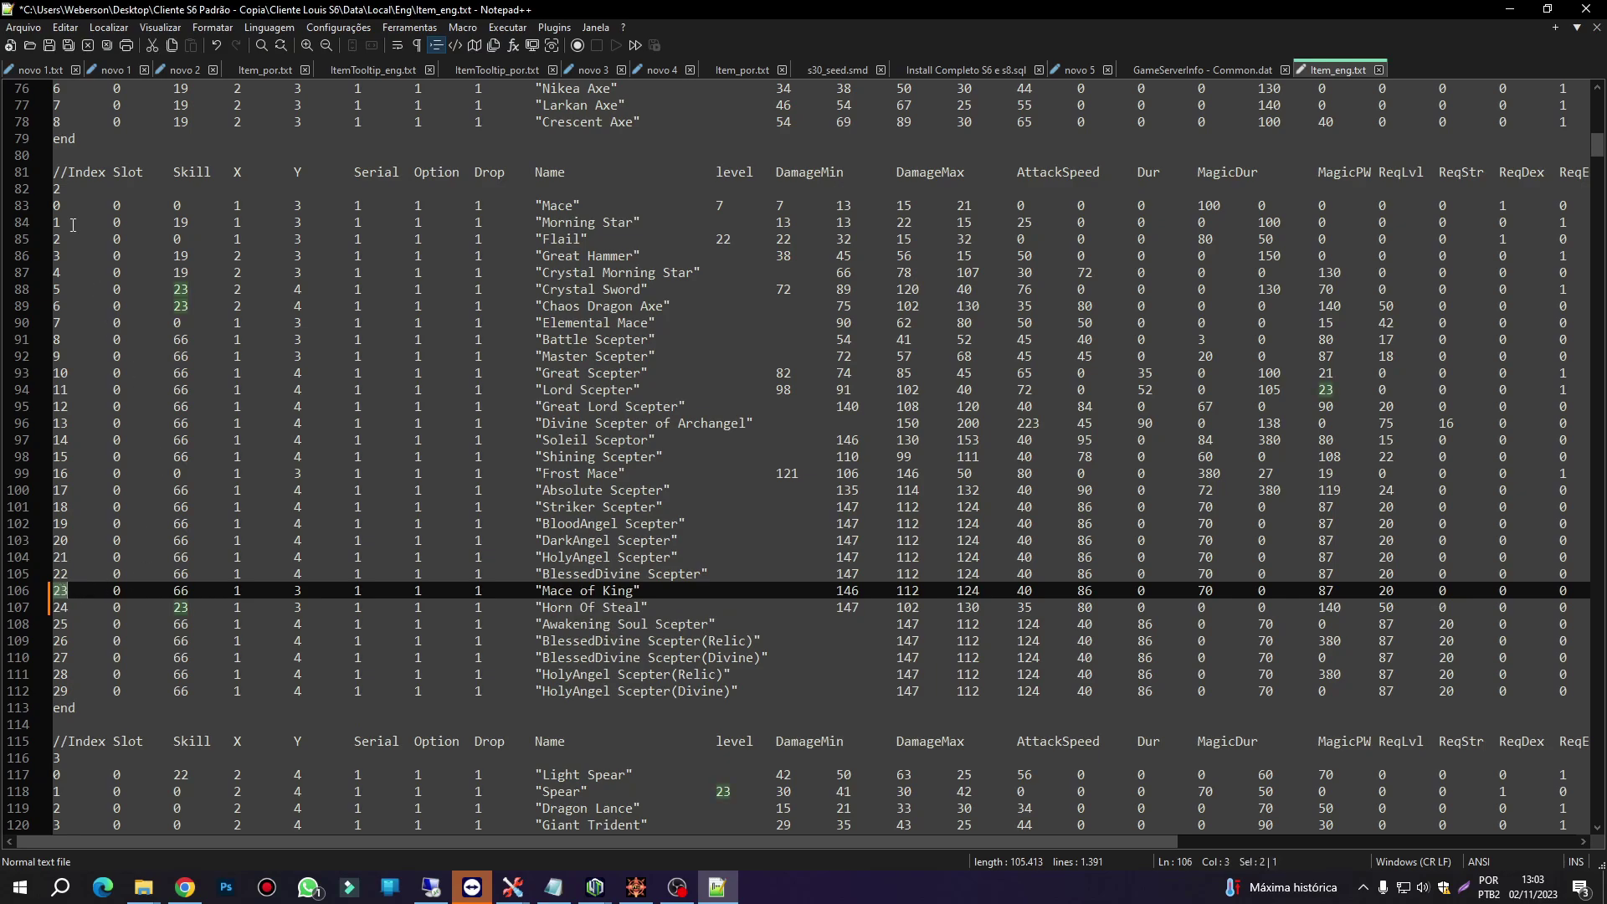
{"action": "left_click", "coordinate": [49, 45]}
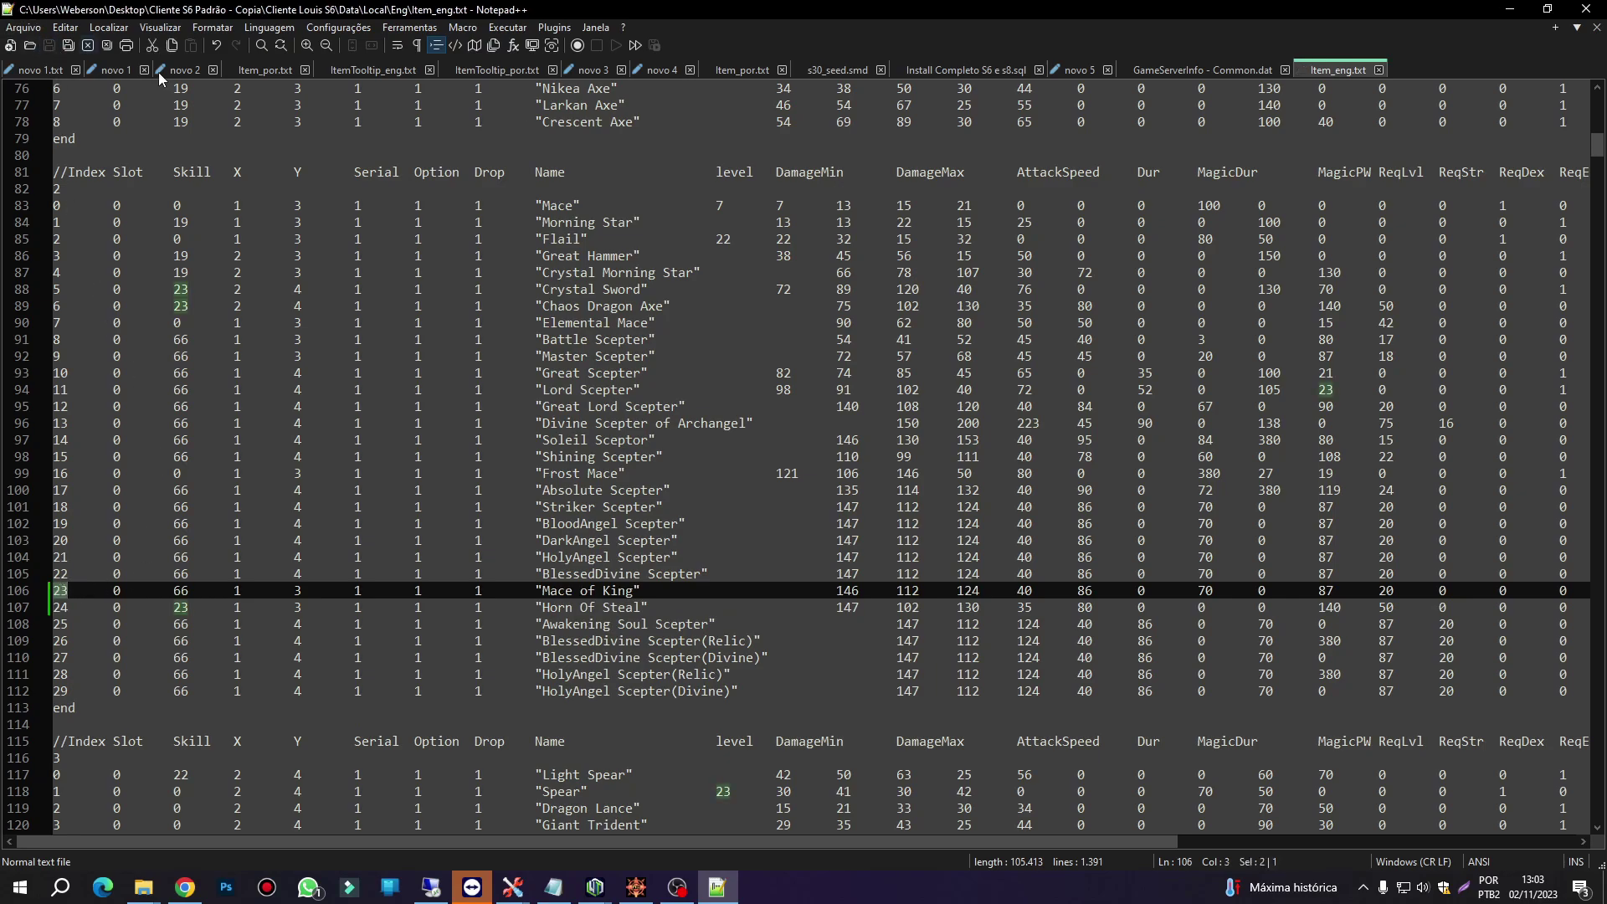
{"action": "left_click", "coordinate": [1509, 9]}
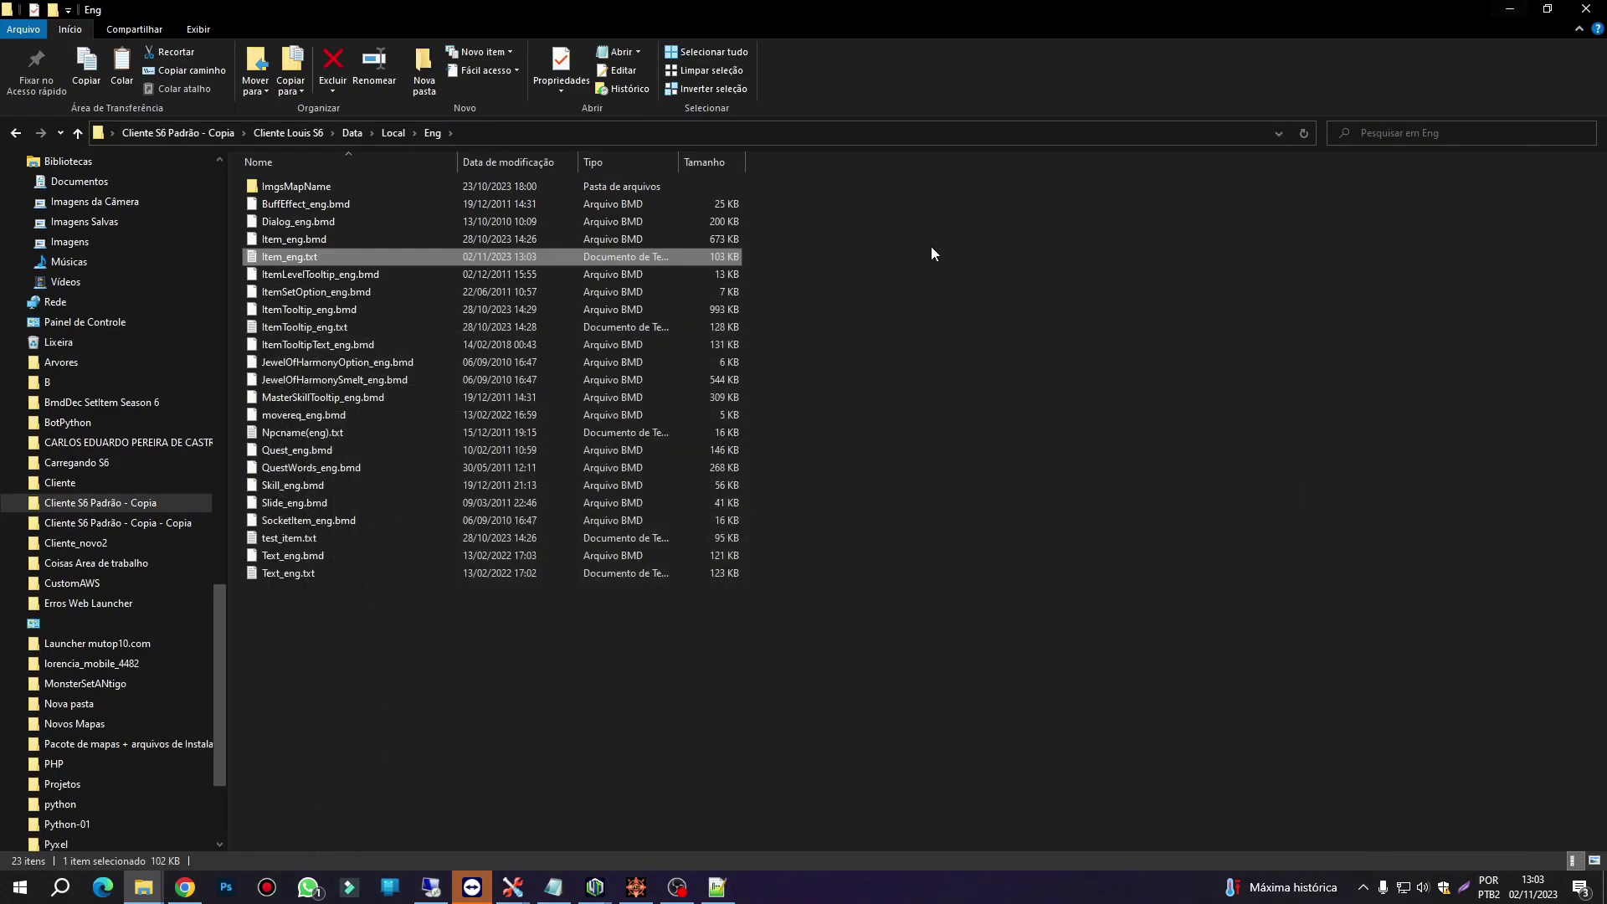
- Switch to BmdDec and load Item_eng.txt from the Eng folder for S6EP2 Item.txt encryption
{"action": "left_click", "coordinate": [642, 885]}
{"action": "left_click", "coordinate": [1022, 393]}
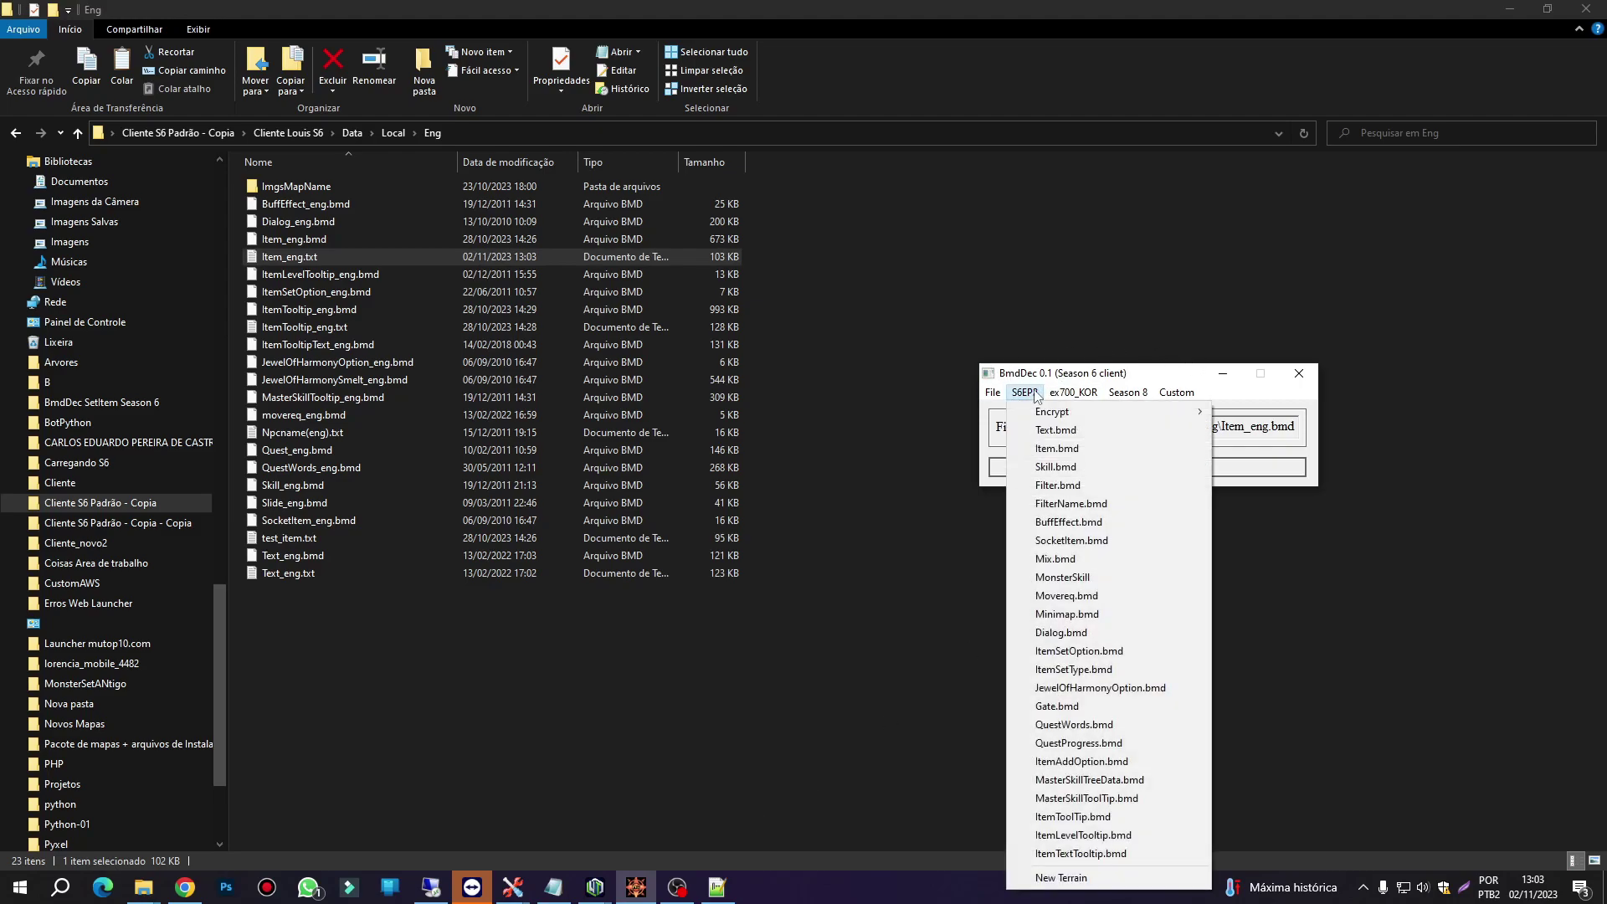
{"action": "mouse_move", "coordinate": [1067, 413]}
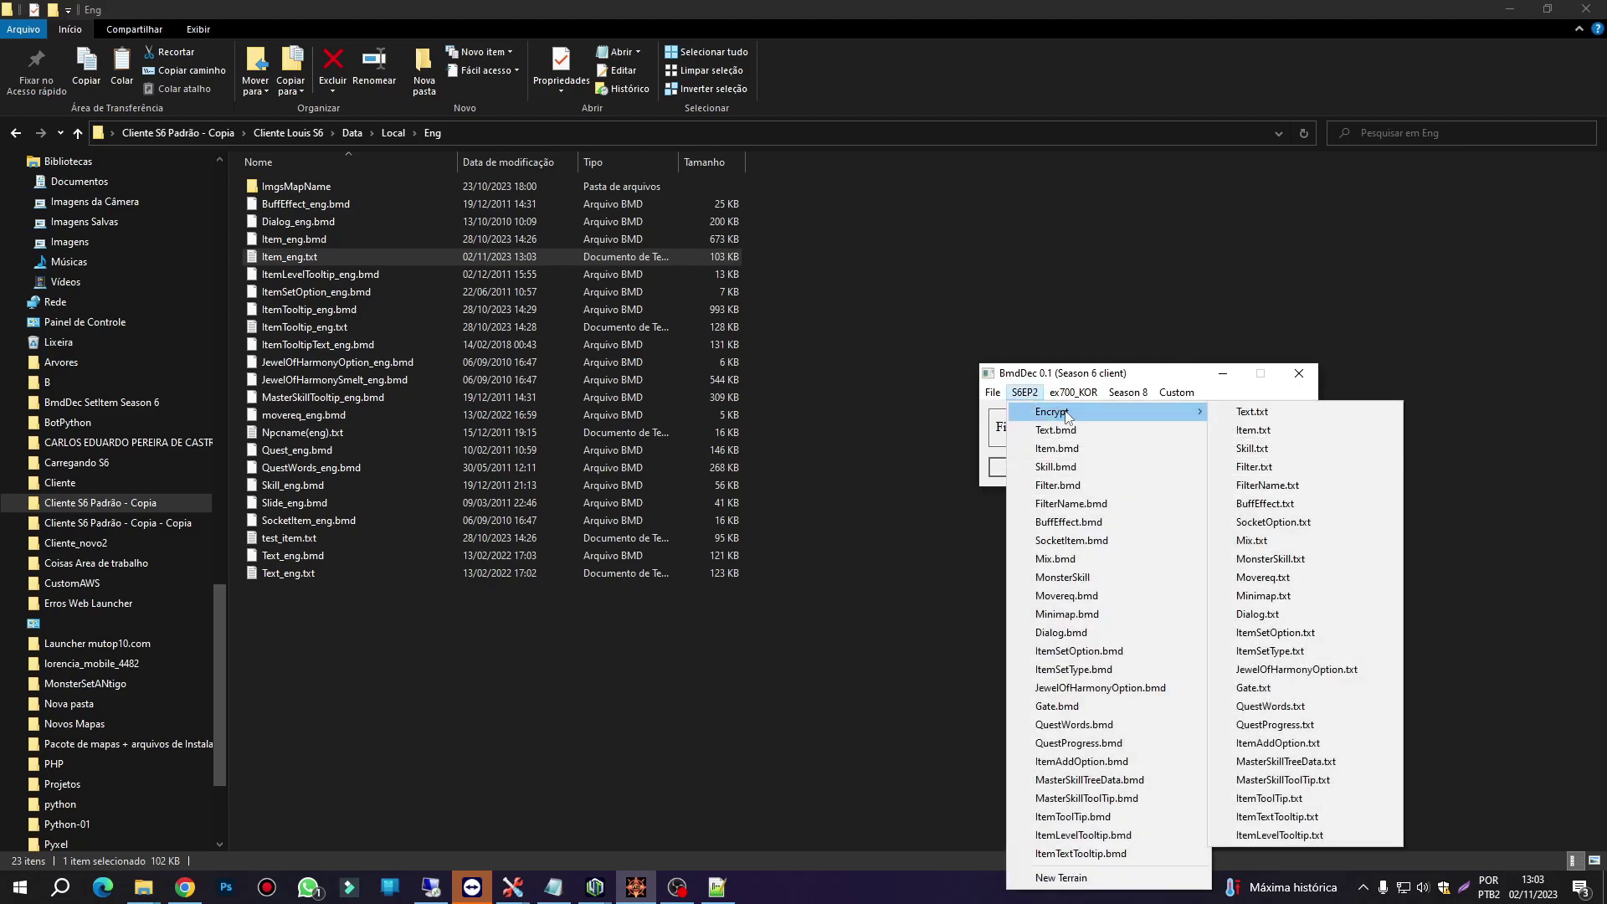
{"action": "left_click", "coordinate": [1253, 431]}
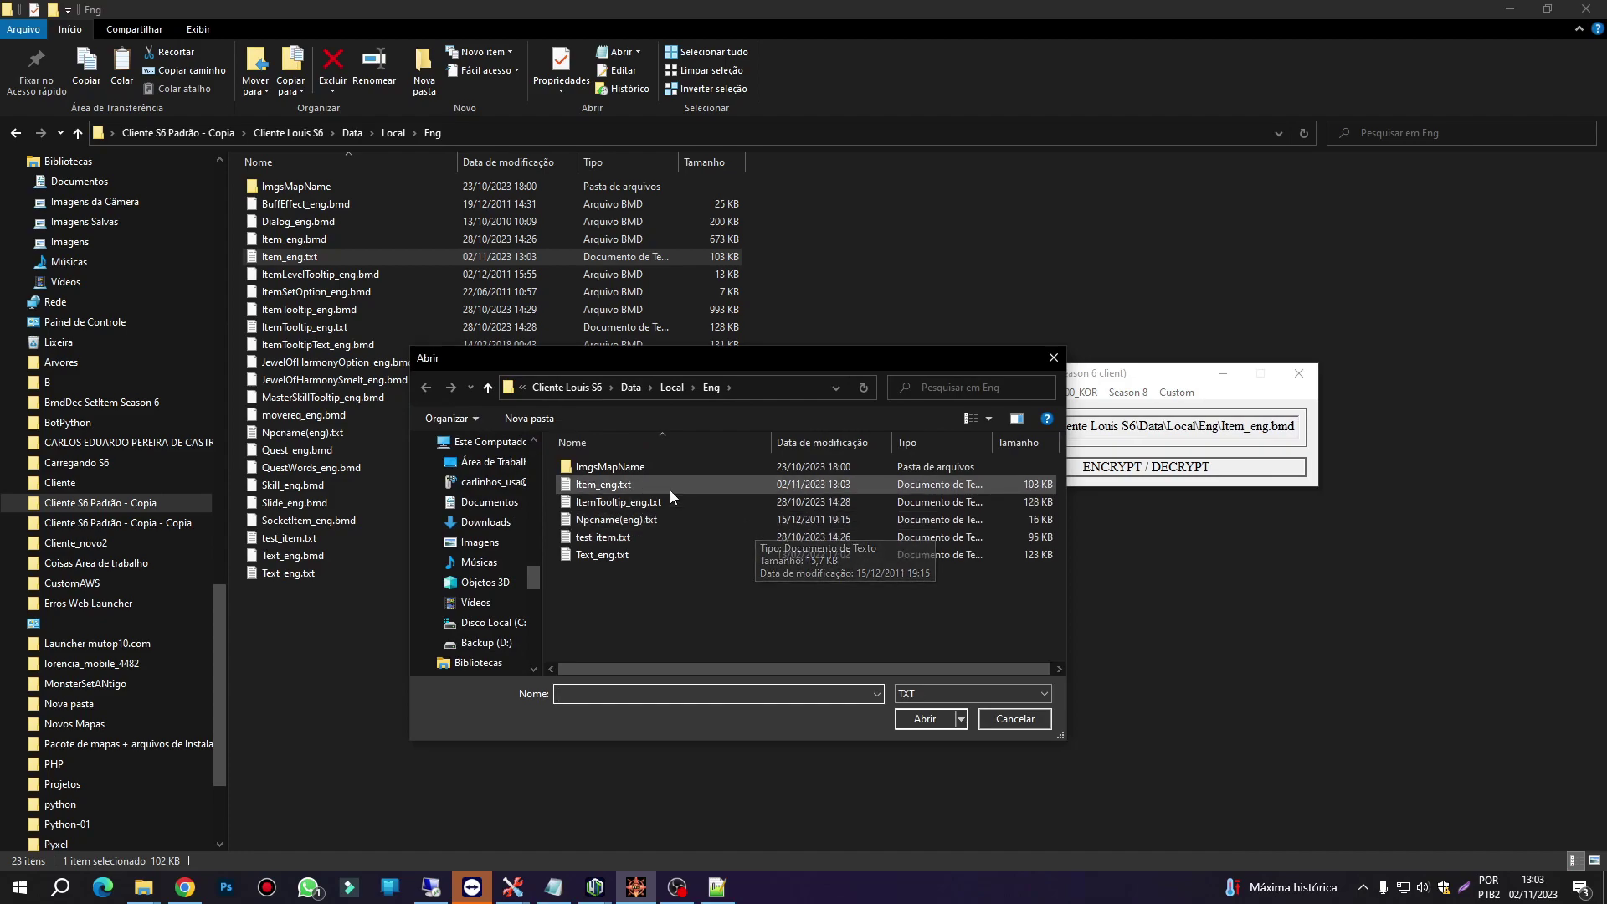
{"action": "double_click", "coordinate": [601, 485]}
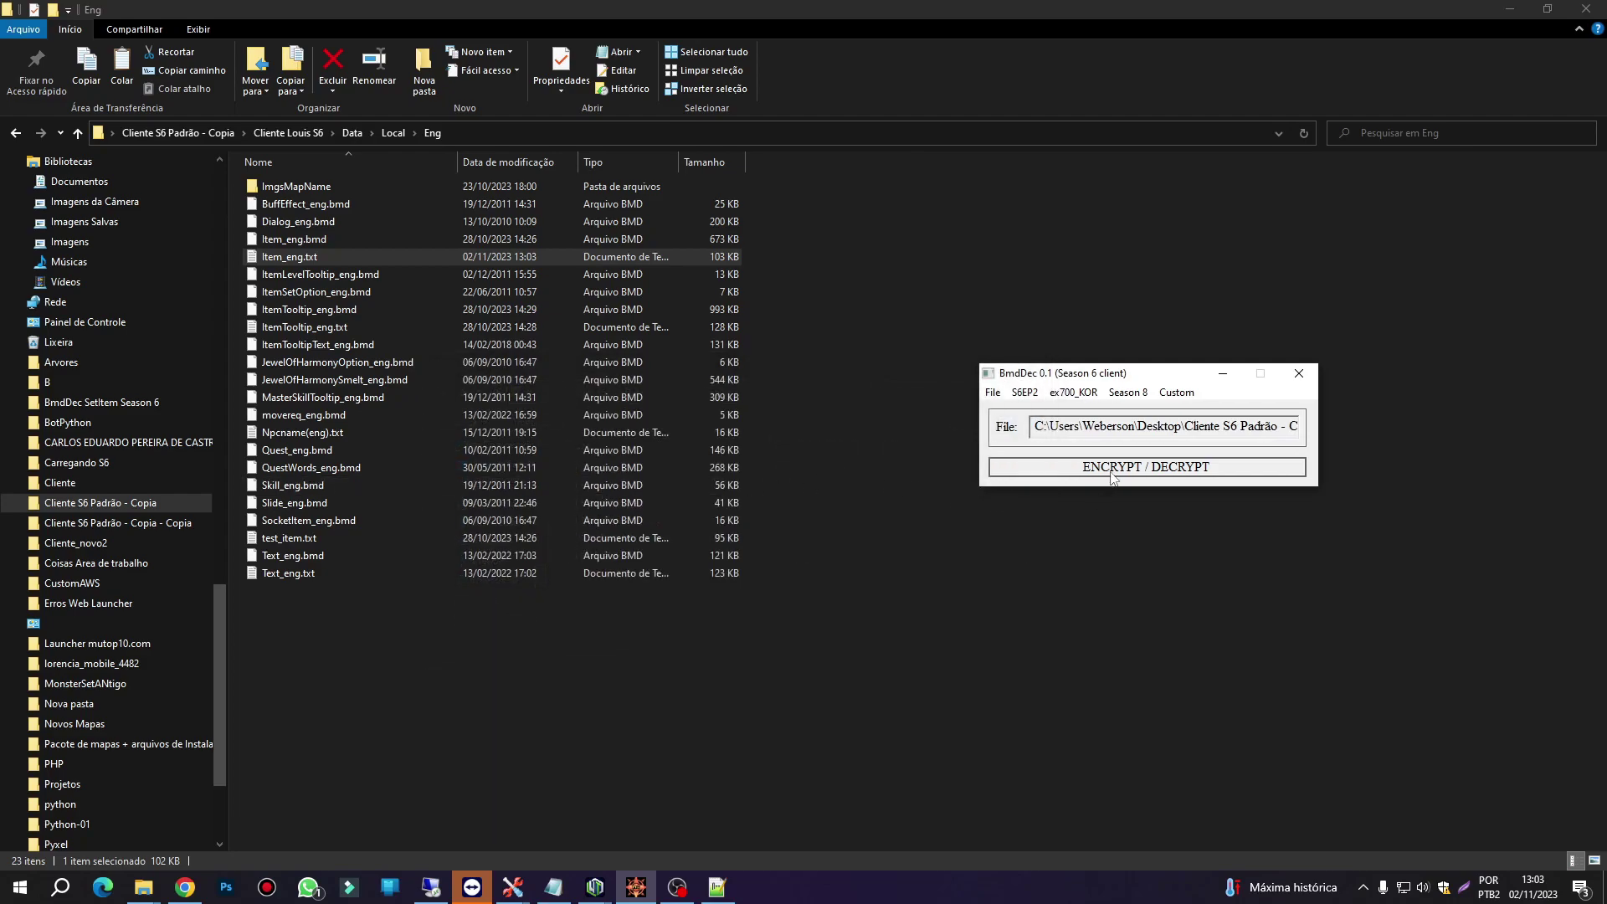
- Encrypt the loaded item file and save it over Item_eng.bmd in the Eng folder
{"action": "left_click", "coordinate": [1097, 468]}
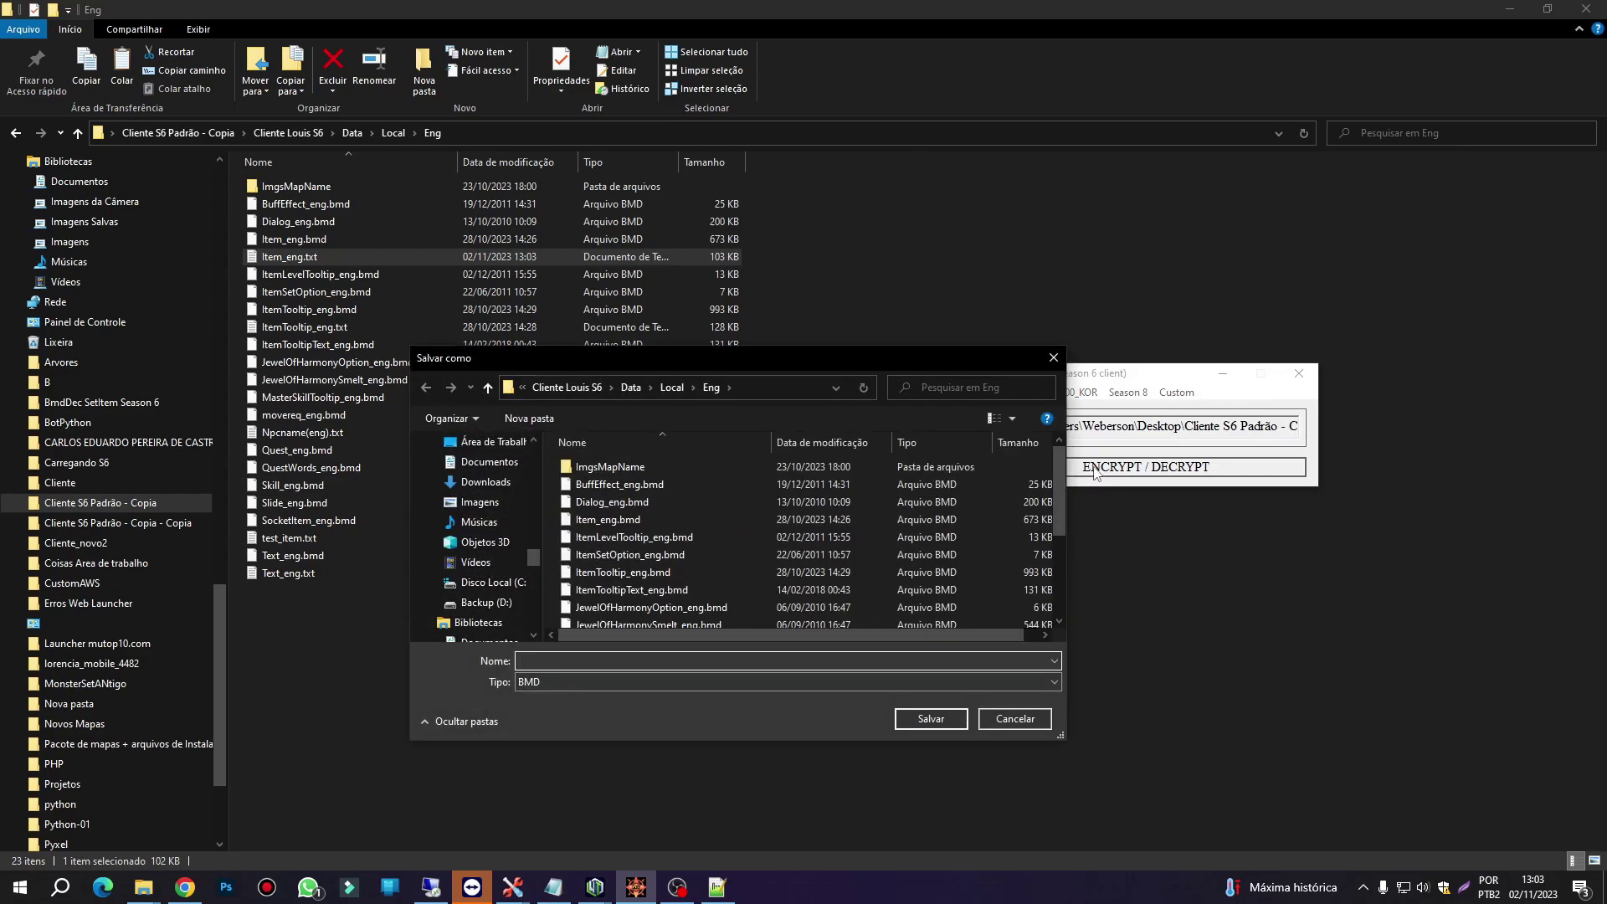
{"action": "left_click", "coordinate": [594, 520]}
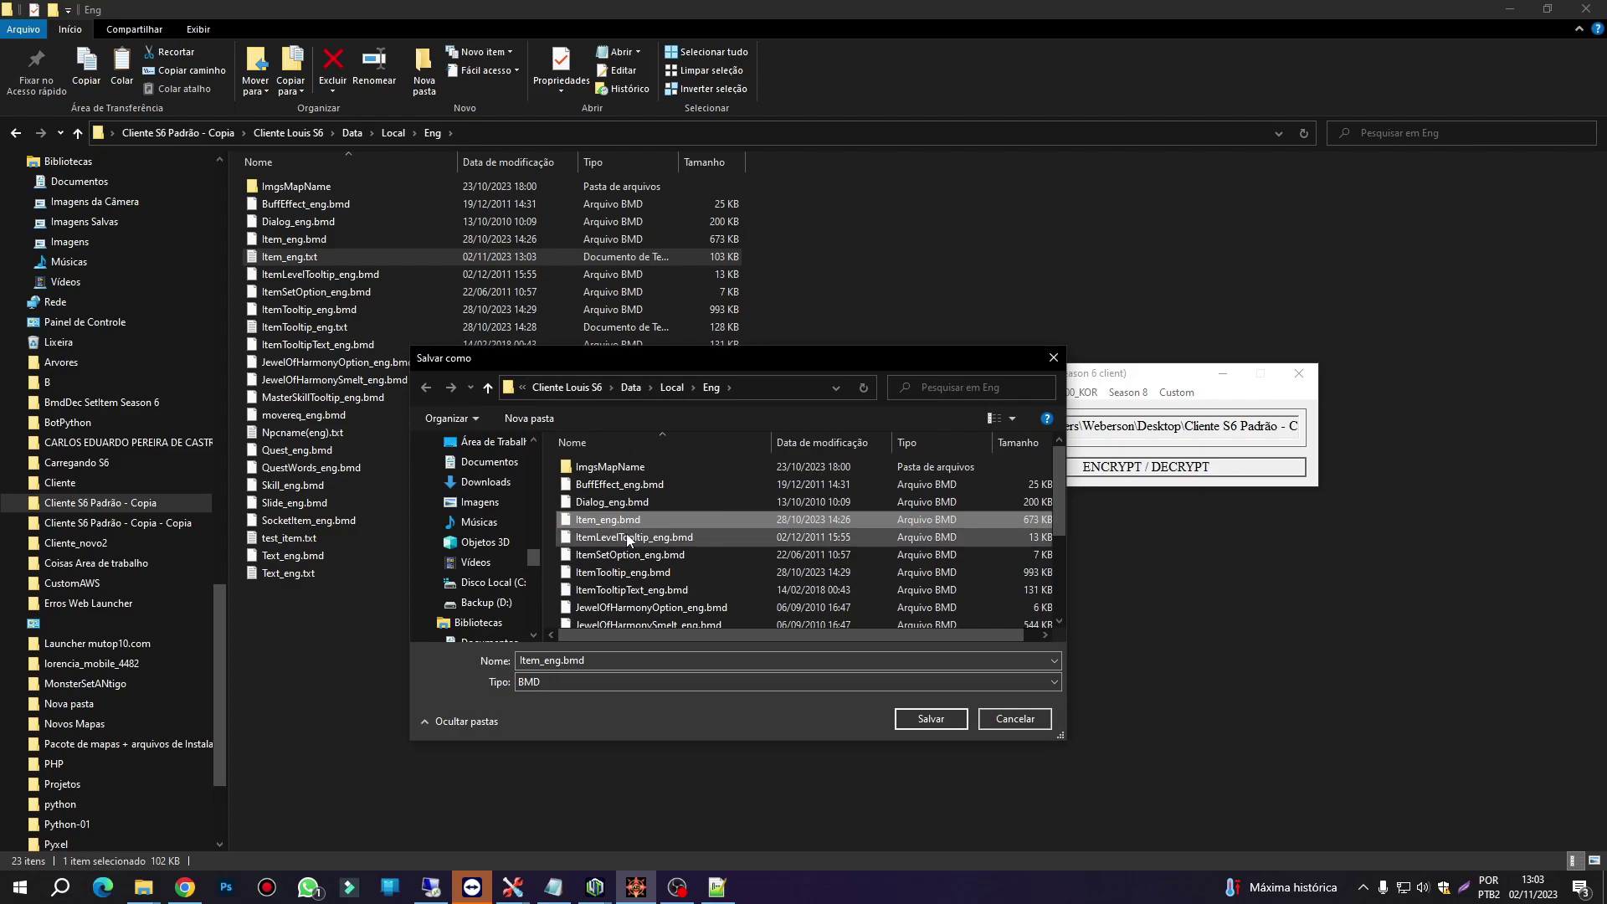
{"action": "left_click", "coordinate": [927, 721]}
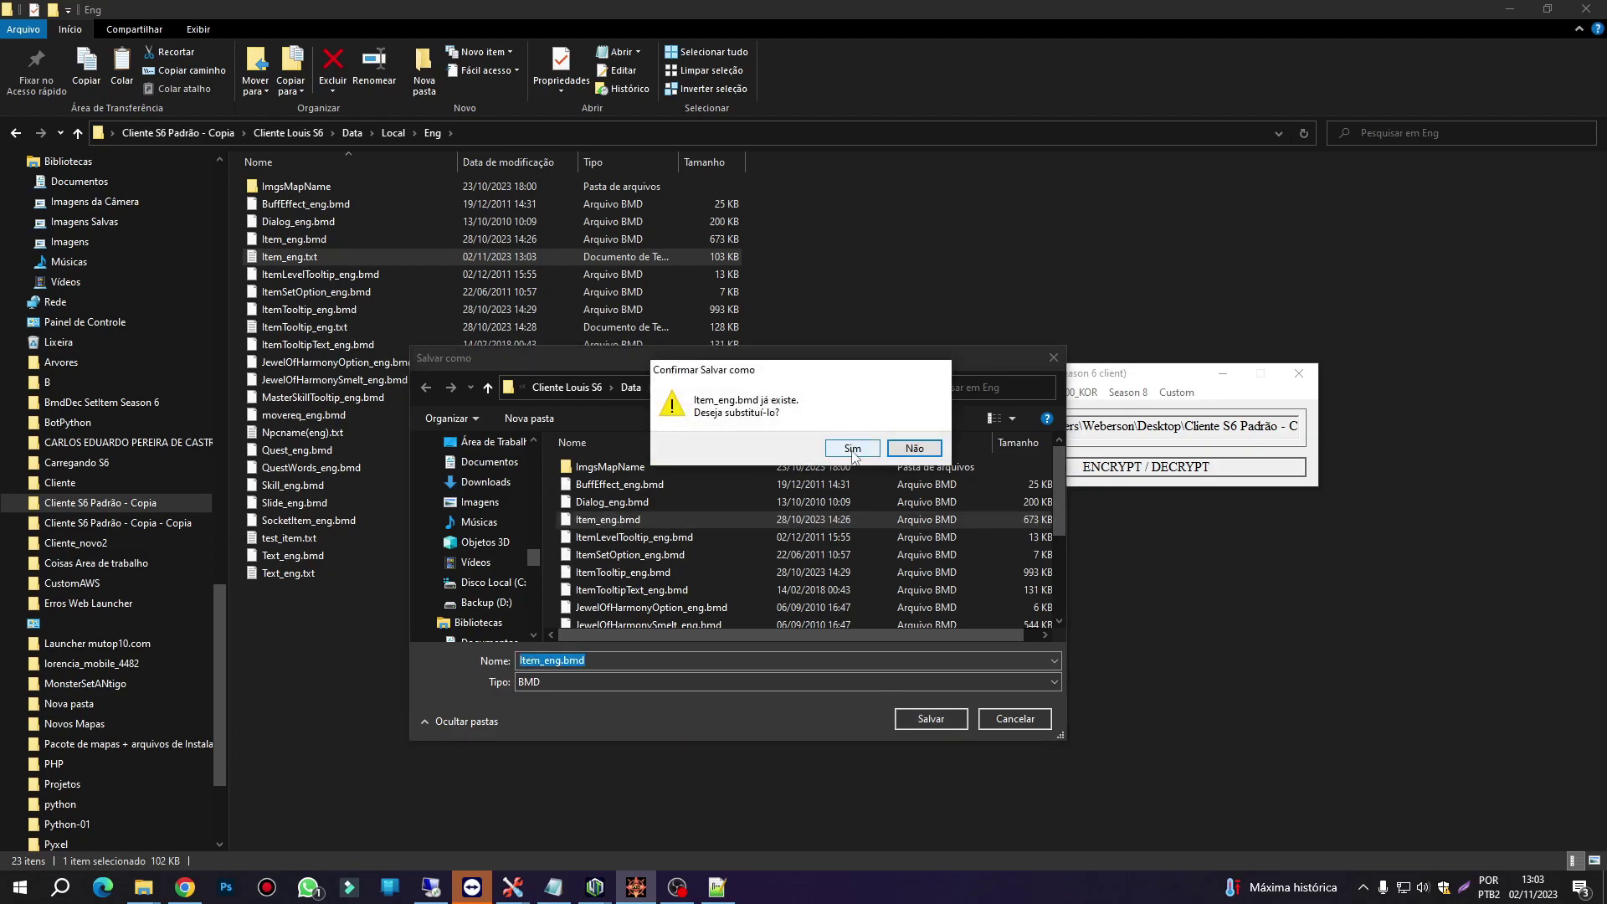
{"action": "left_click", "coordinate": [852, 450]}
{"action": "left_click", "coordinate": [817, 497]}
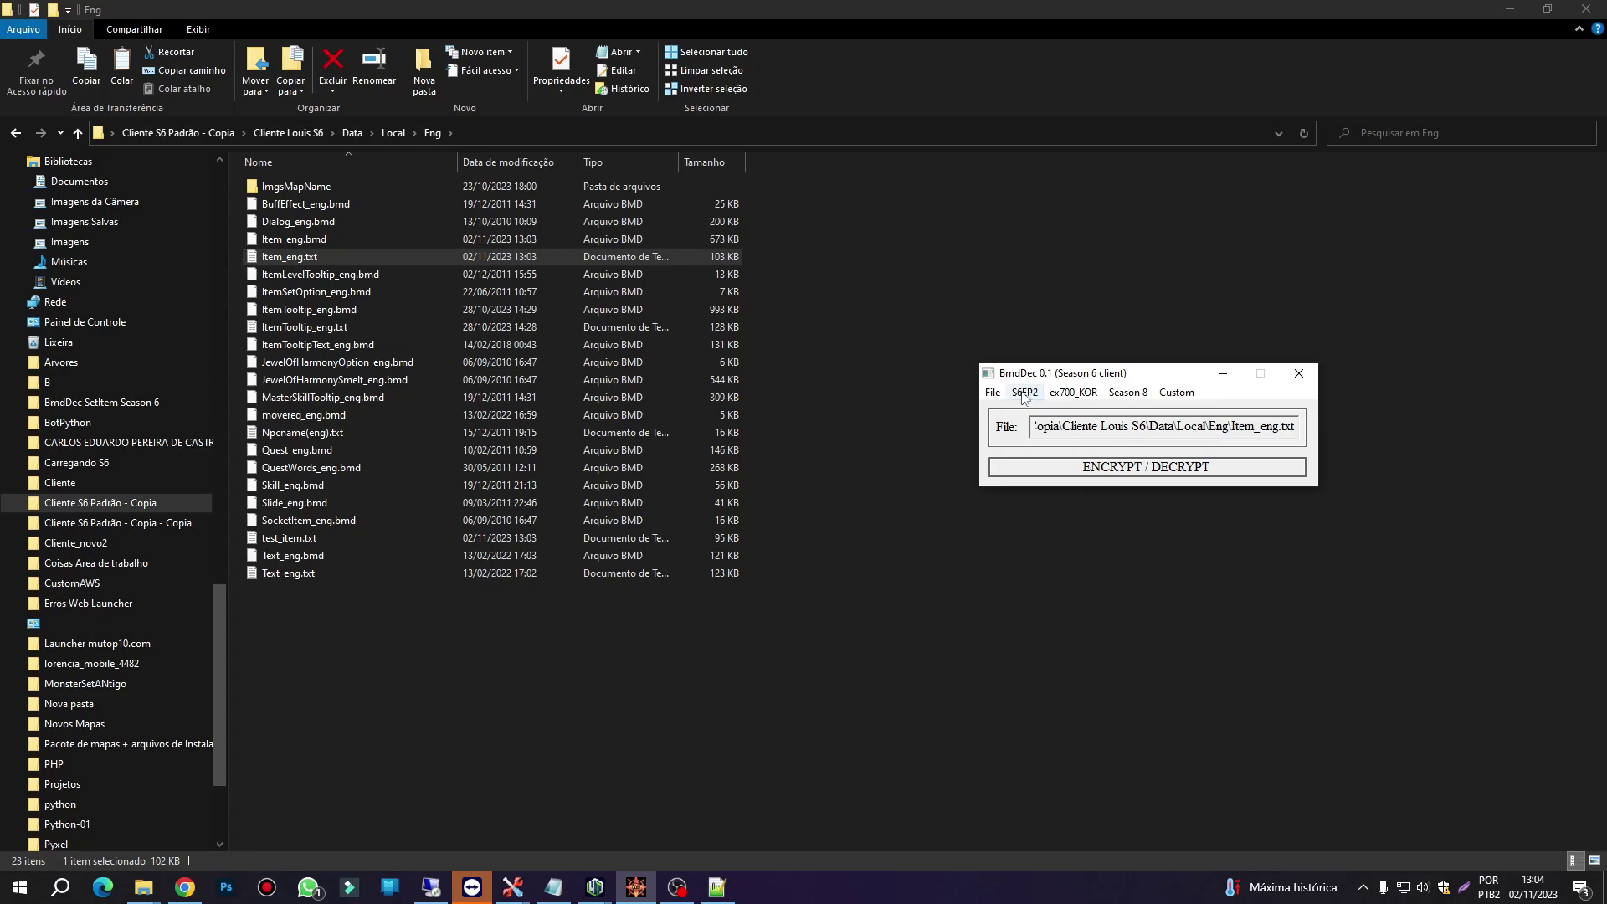
- Encrypt the same Item_eng.txt again and save it over Item_por.bmd in the Local\Por folder
{"action": "left_click", "coordinate": [1025, 393]}
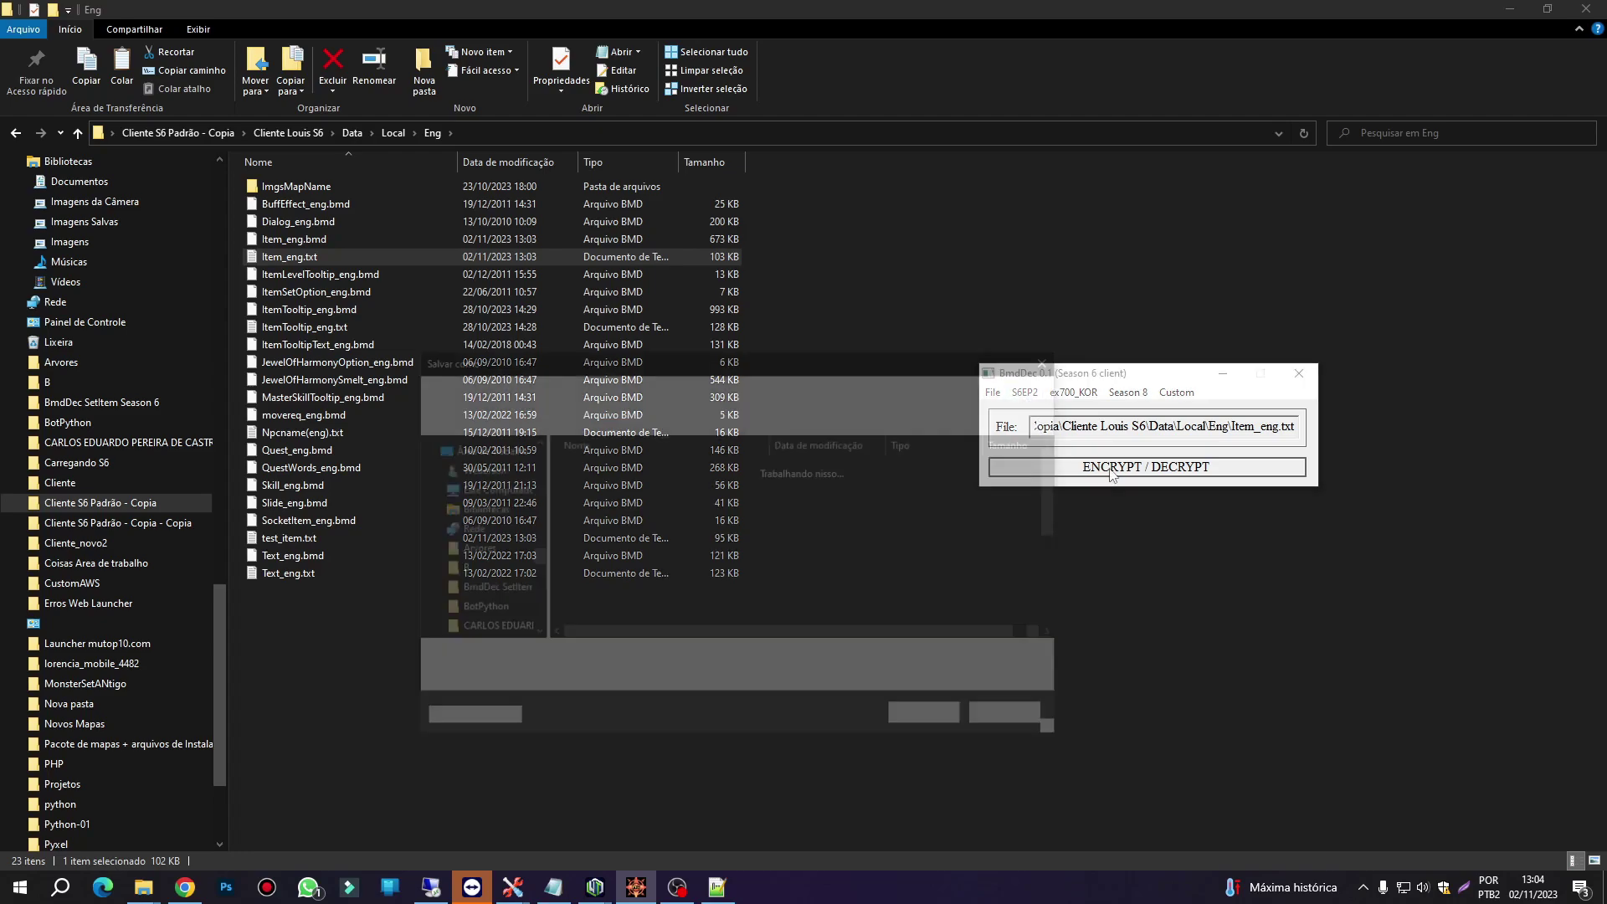
{"action": "left_click", "coordinate": [678, 387]}
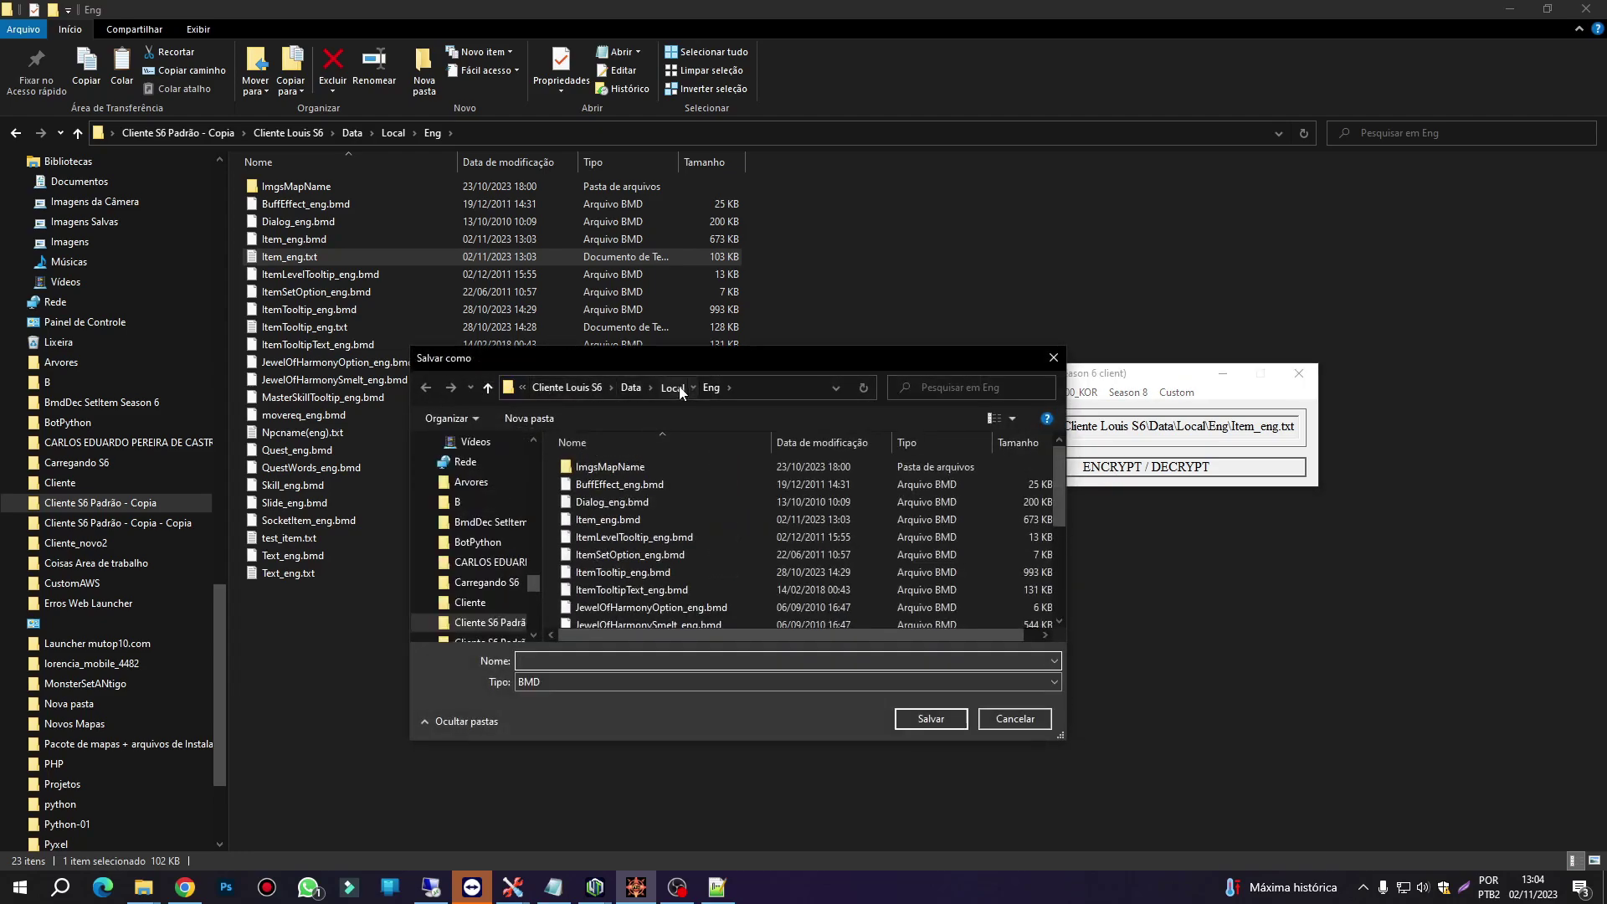
{"action": "left_click", "coordinate": [568, 487]}
{"action": "double_click", "coordinate": [569, 485]}
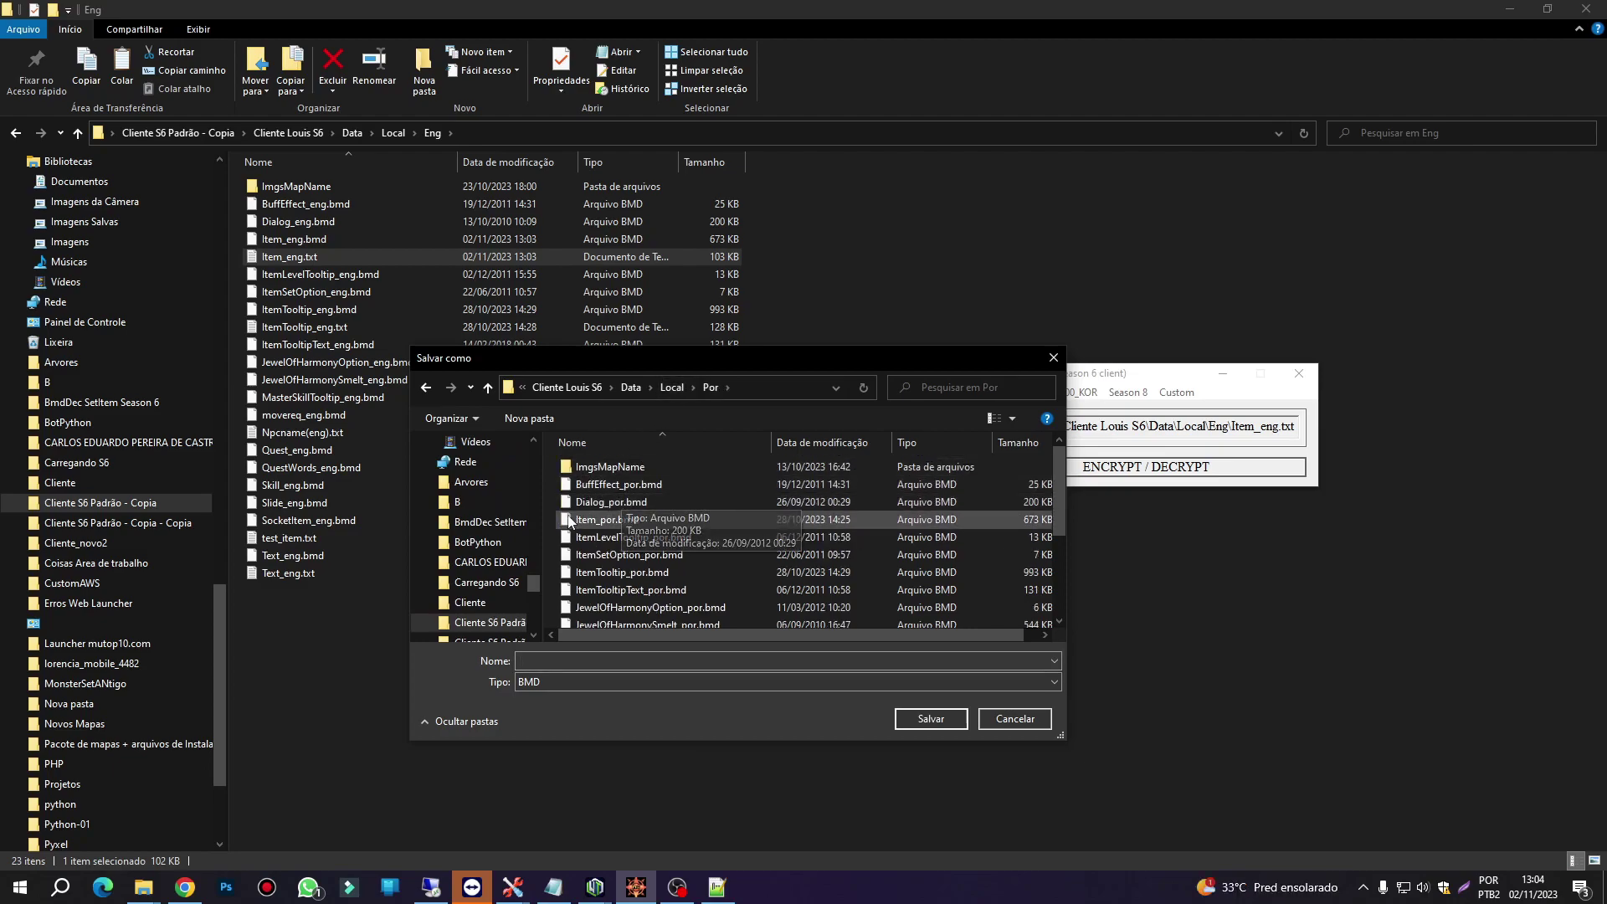
{"action": "left_click", "coordinate": [615, 521]}
{"action": "left_click", "coordinate": [928, 718]}
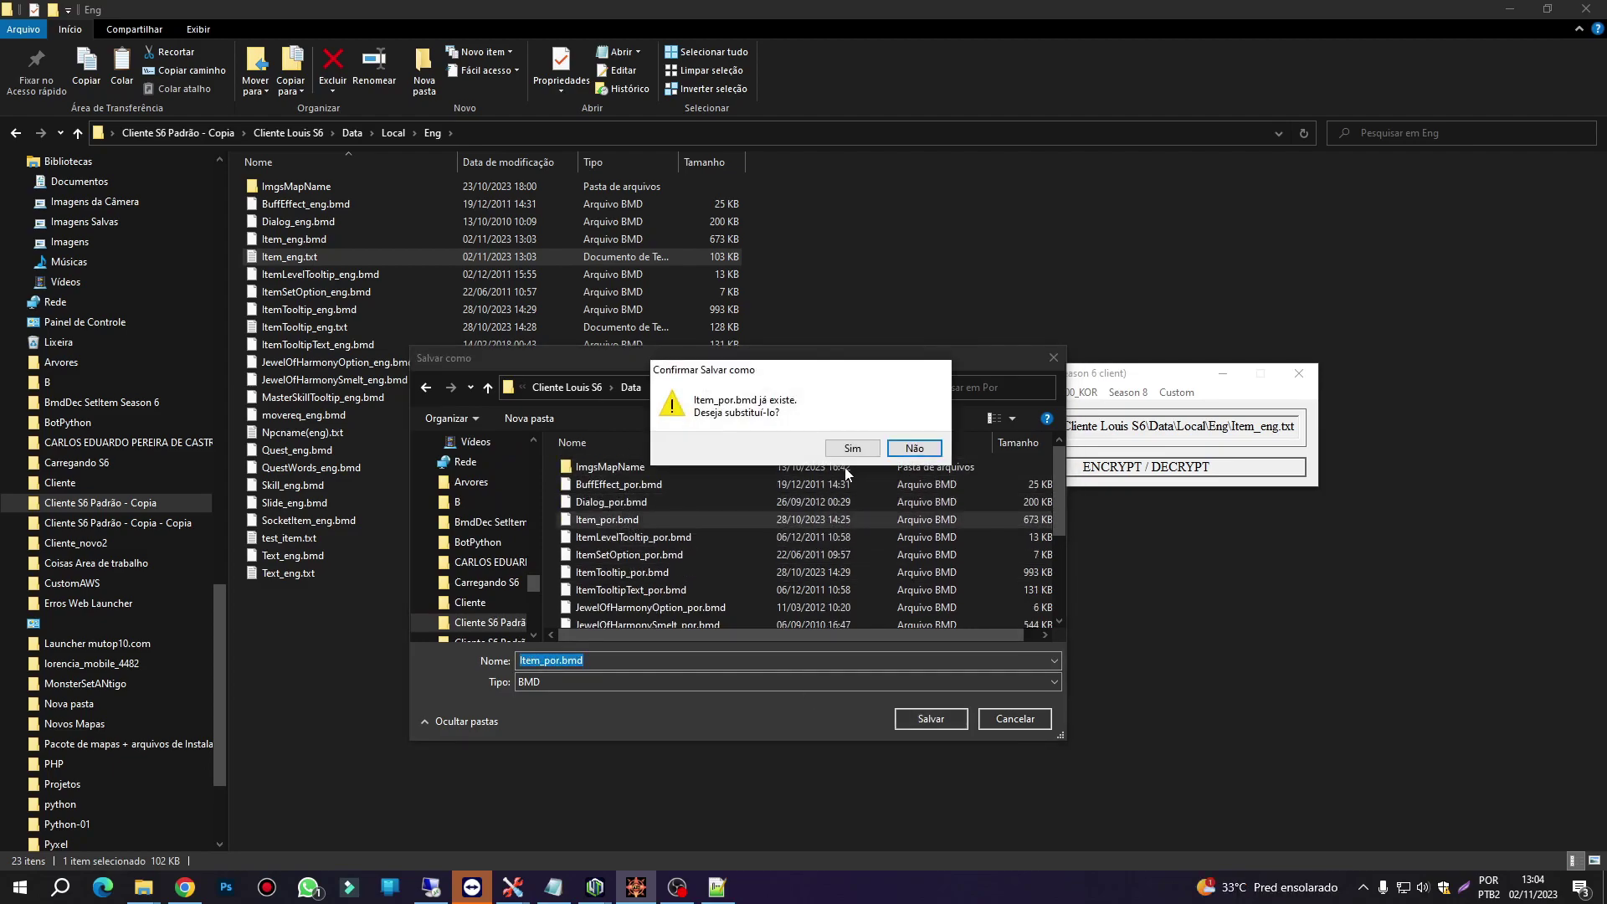
{"action": "left_click", "coordinate": [852, 456]}
{"action": "left_click", "coordinate": [828, 491]}
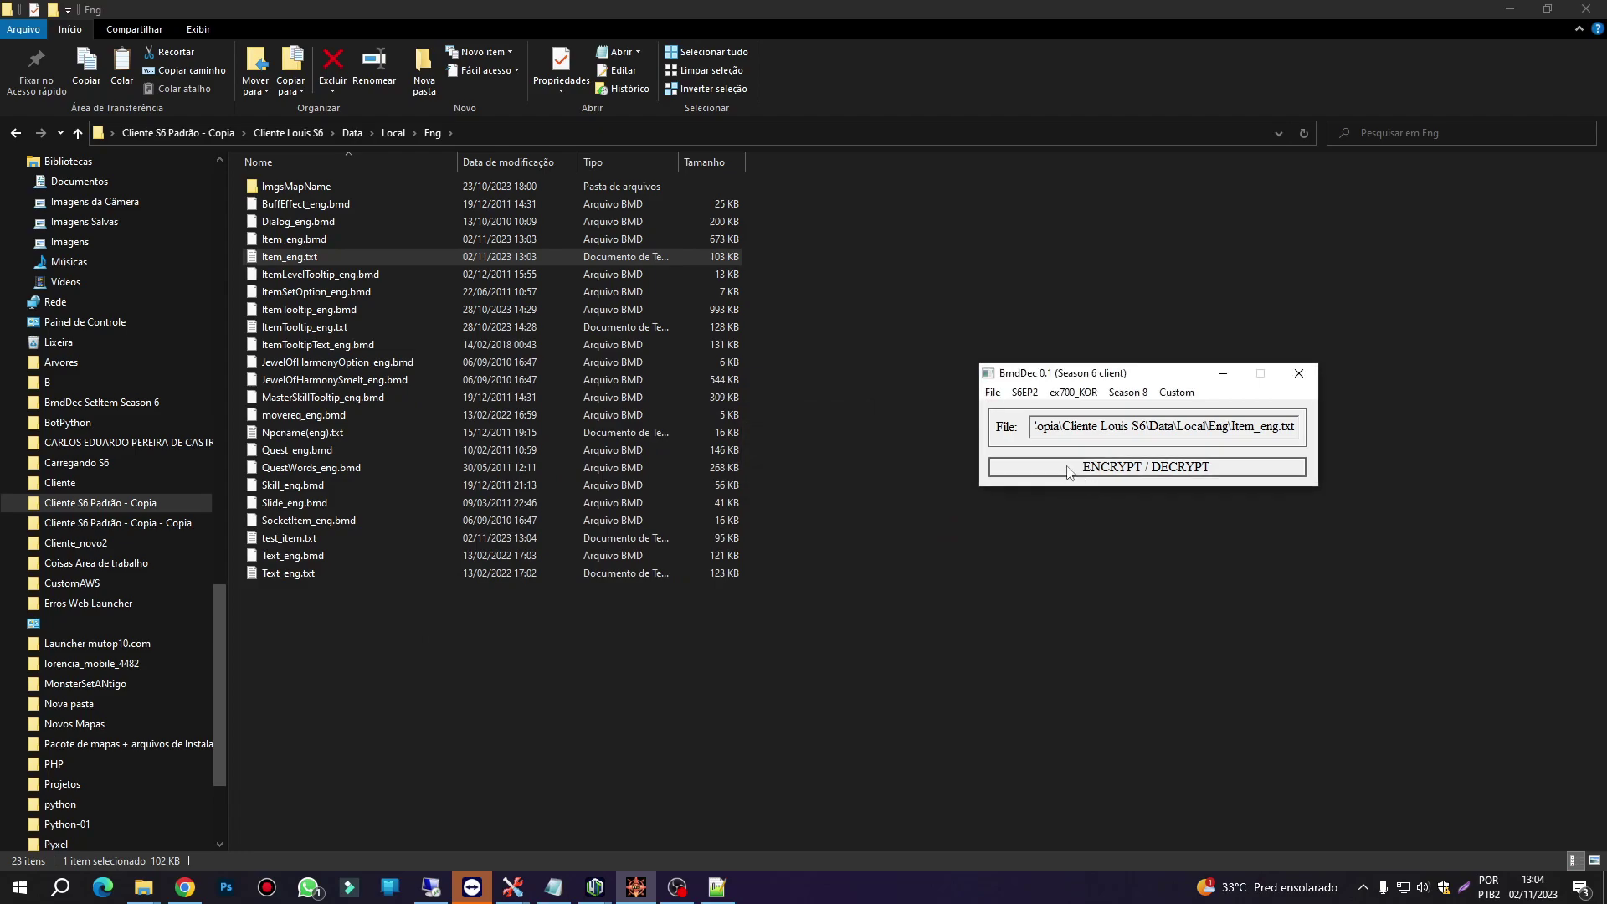
- Encrypt Item_eng.txt once more and save it over Item_spn.bmd in the Local\Spn folder
{"action": "left_click", "coordinate": [1104, 477]}
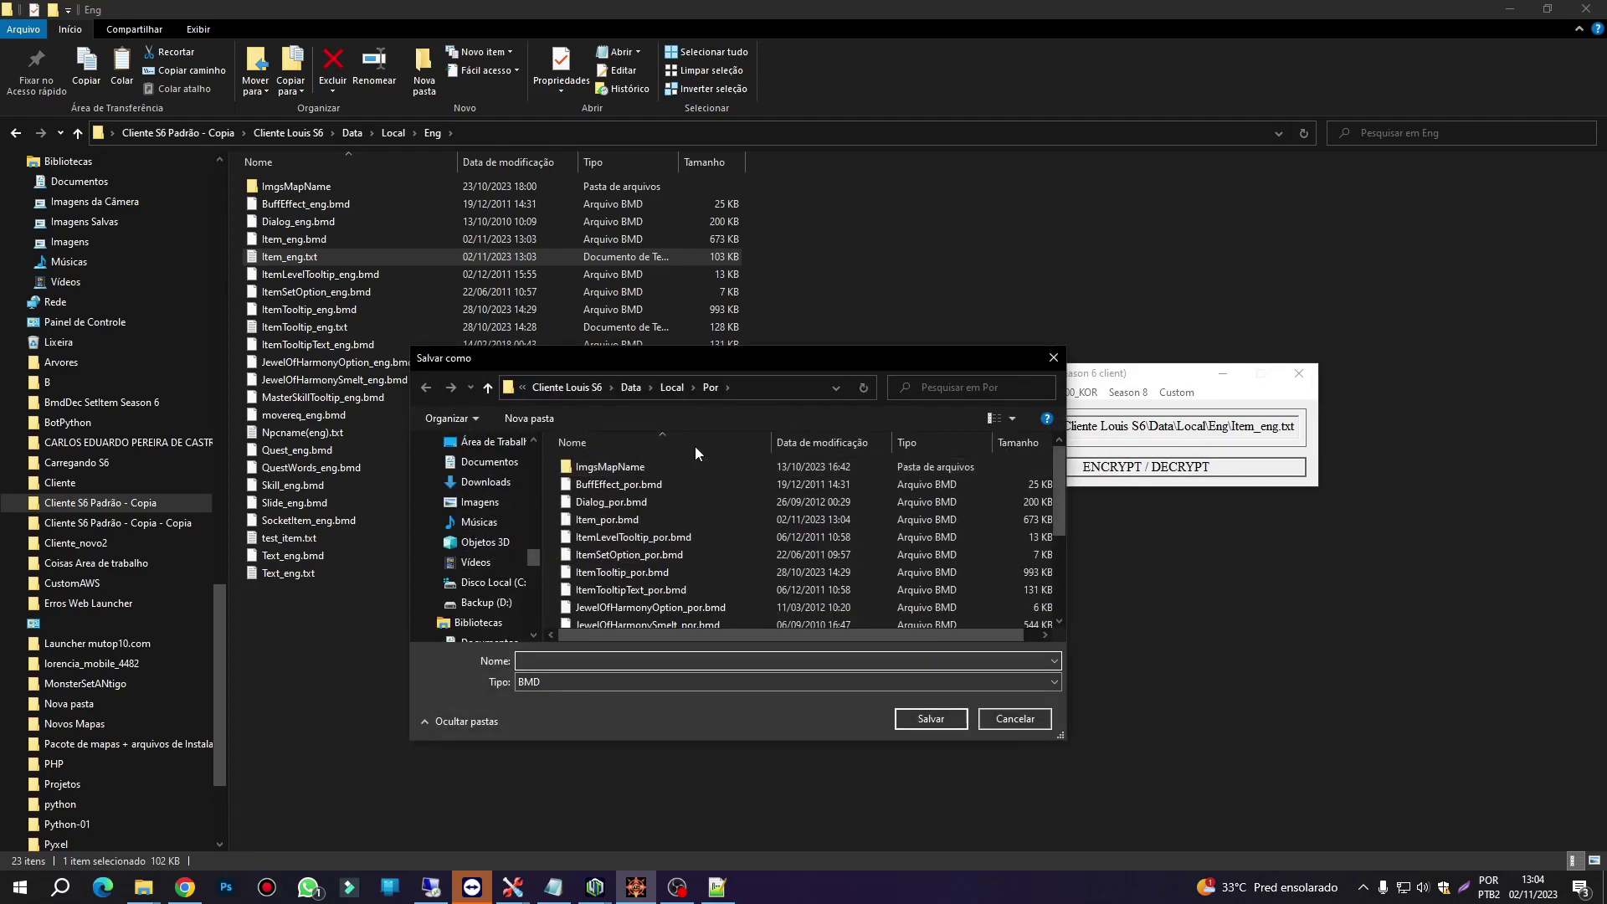
{"action": "left_click", "coordinate": [663, 388]}
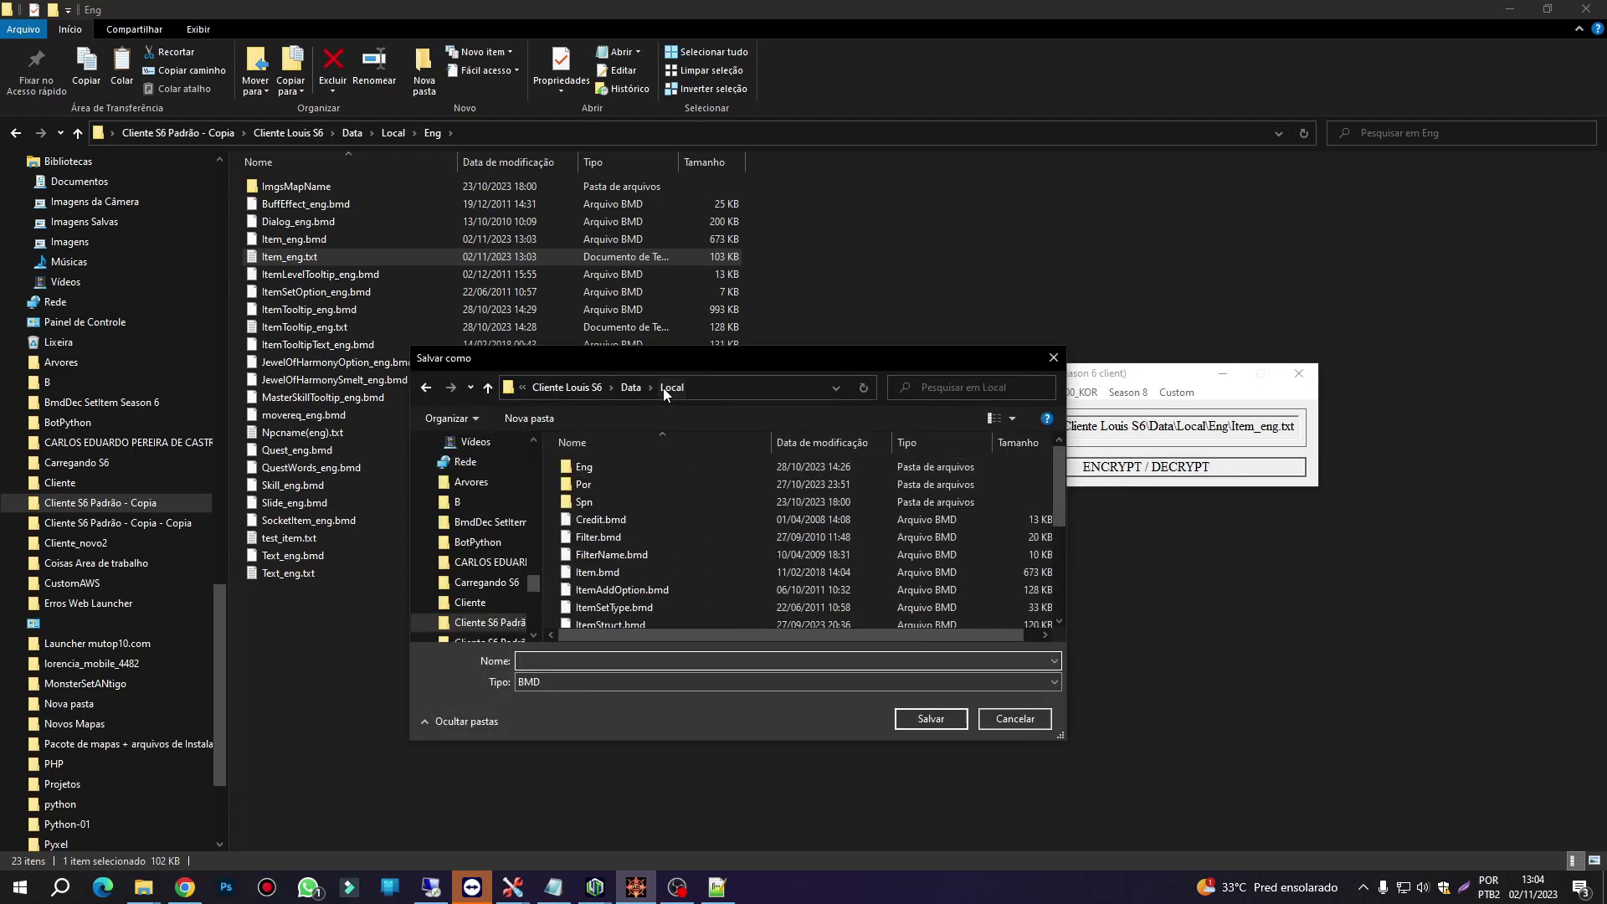
{"action": "left_click", "coordinate": [572, 506]}
{"action": "double_click", "coordinate": [572, 505]}
{"action": "left_click", "coordinate": [596, 520]}
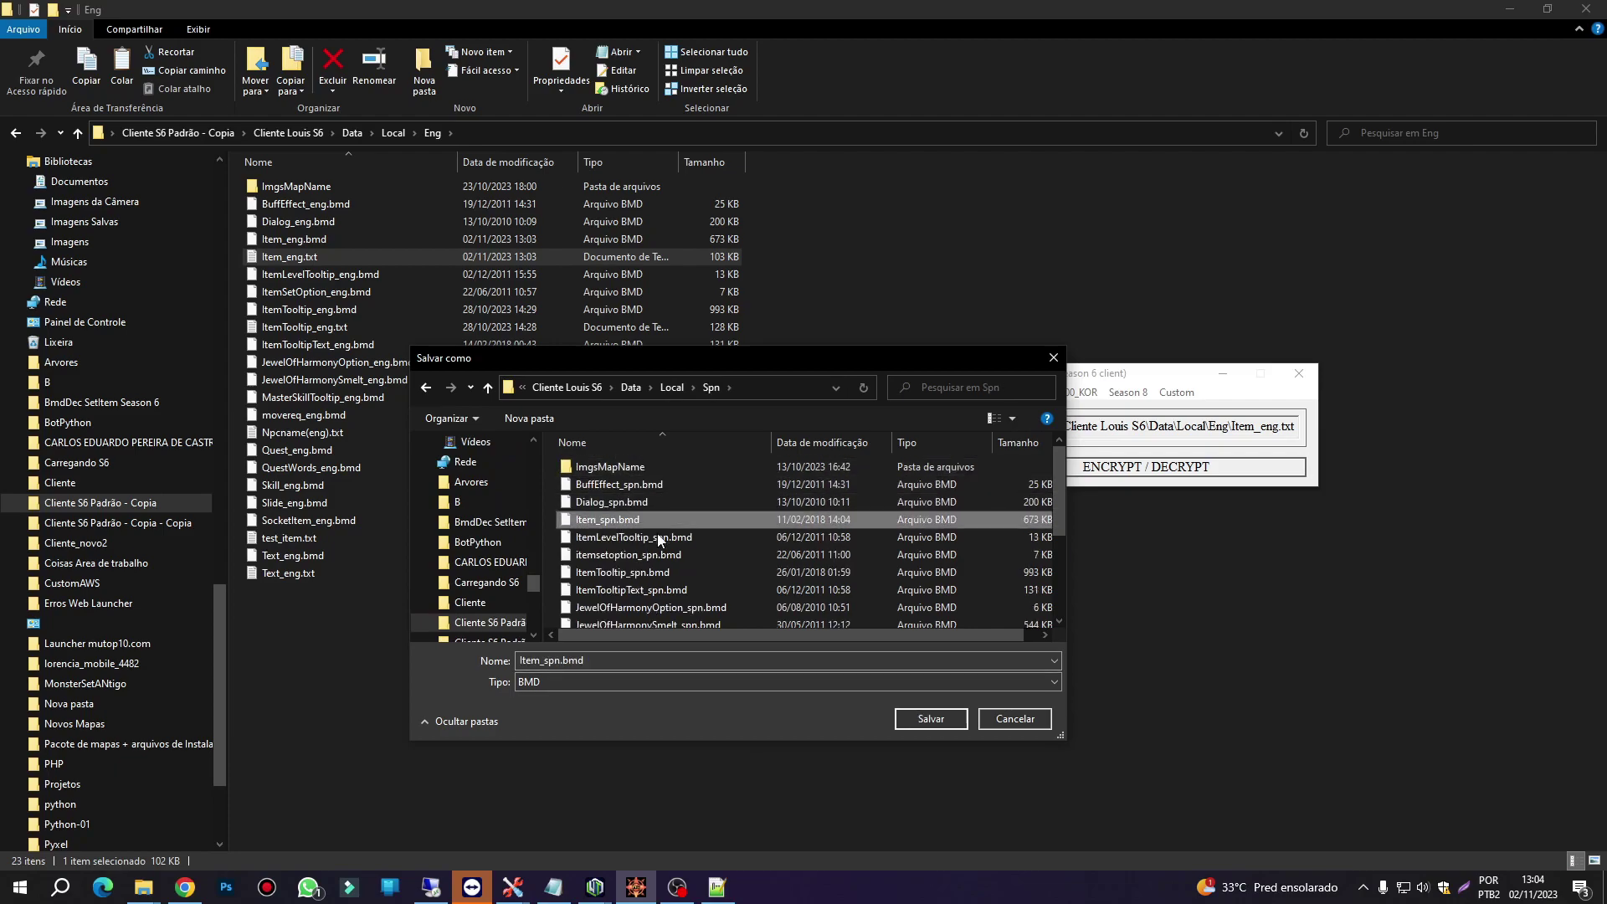
{"action": "left_click", "coordinate": [948, 720]}
{"action": "left_click", "coordinate": [849, 457]}
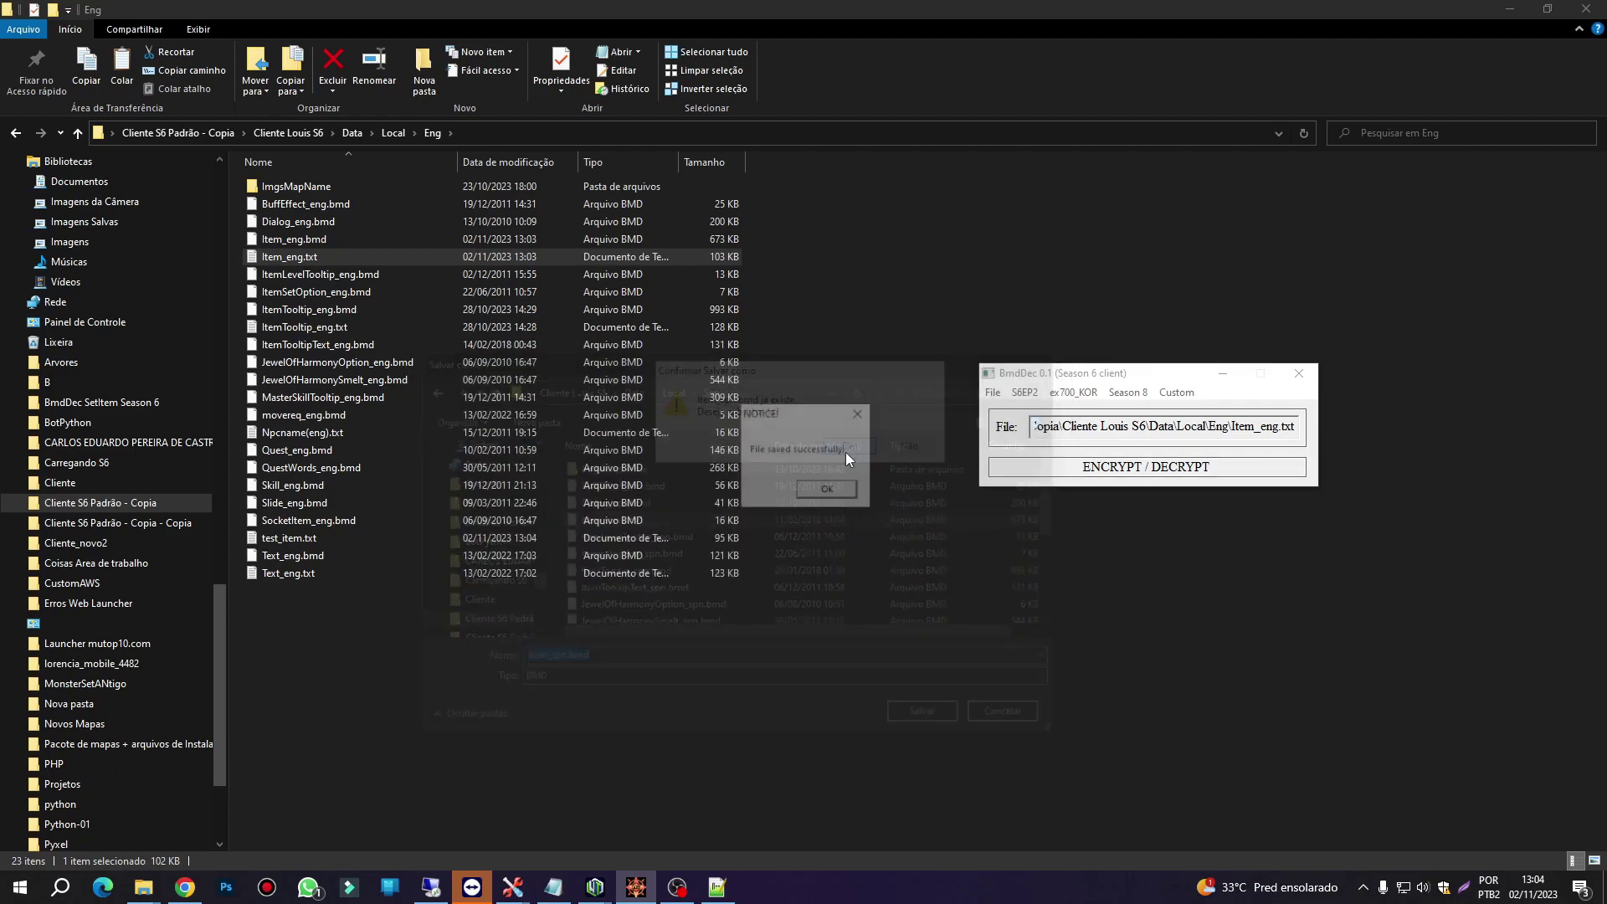
{"action": "left_click", "coordinate": [839, 492]}
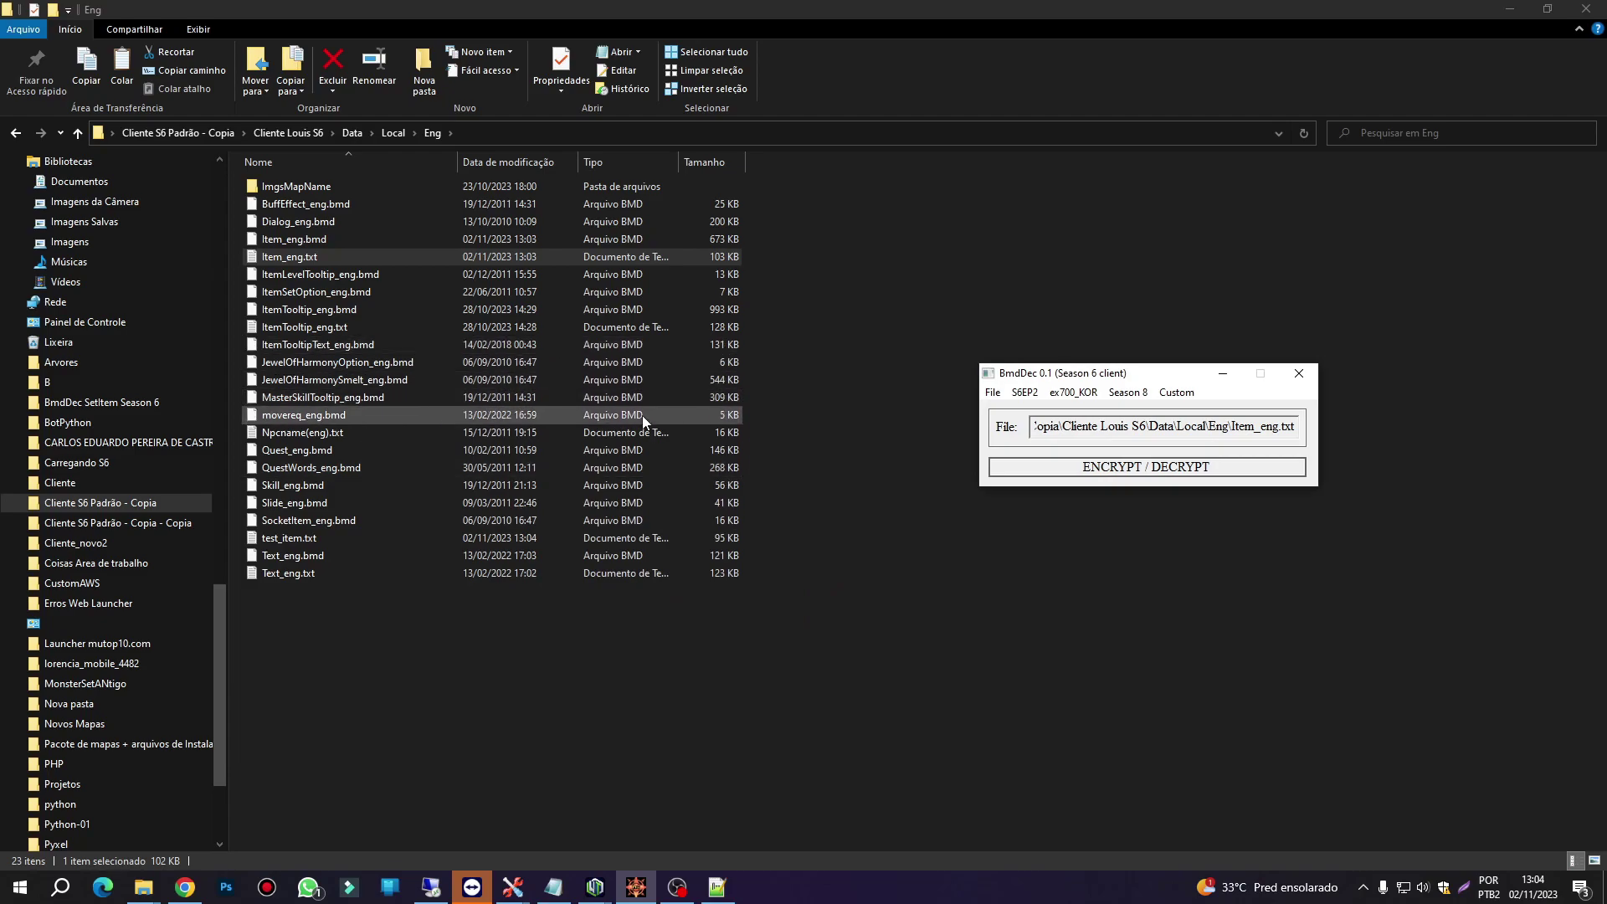
- Load ItemTooltip_eng.bmd from the Local\Eng folder into BmdDec for S6EP2 ItemToolTip.bmd decryption
{"action": "double_click", "coordinate": [332, 309]}
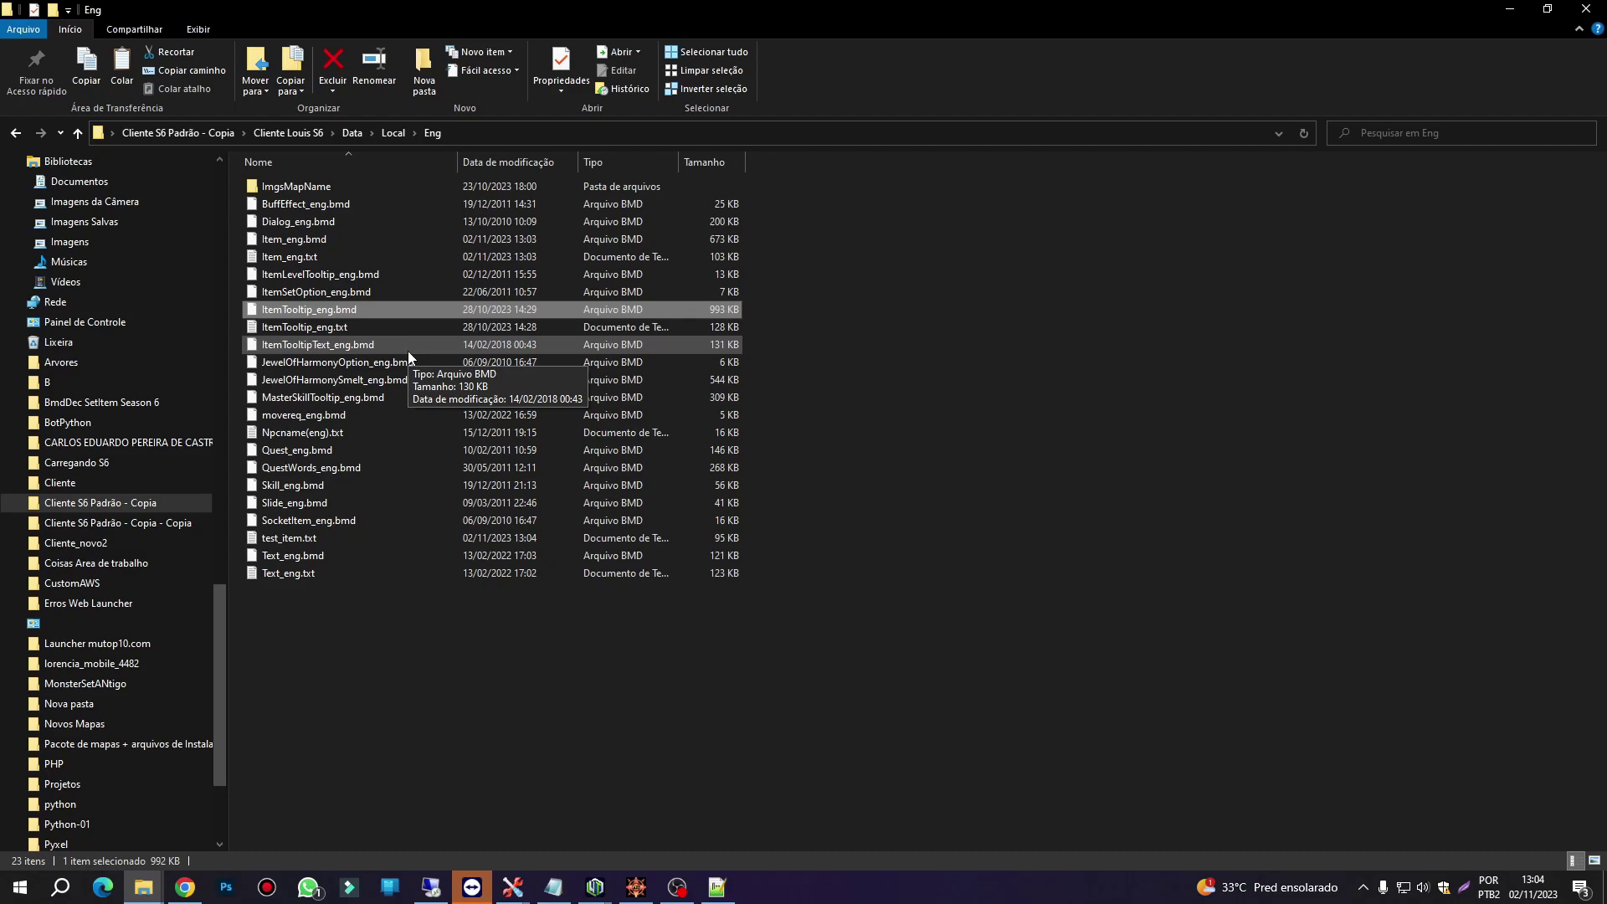
{"action": "left_click", "coordinate": [636, 887]}
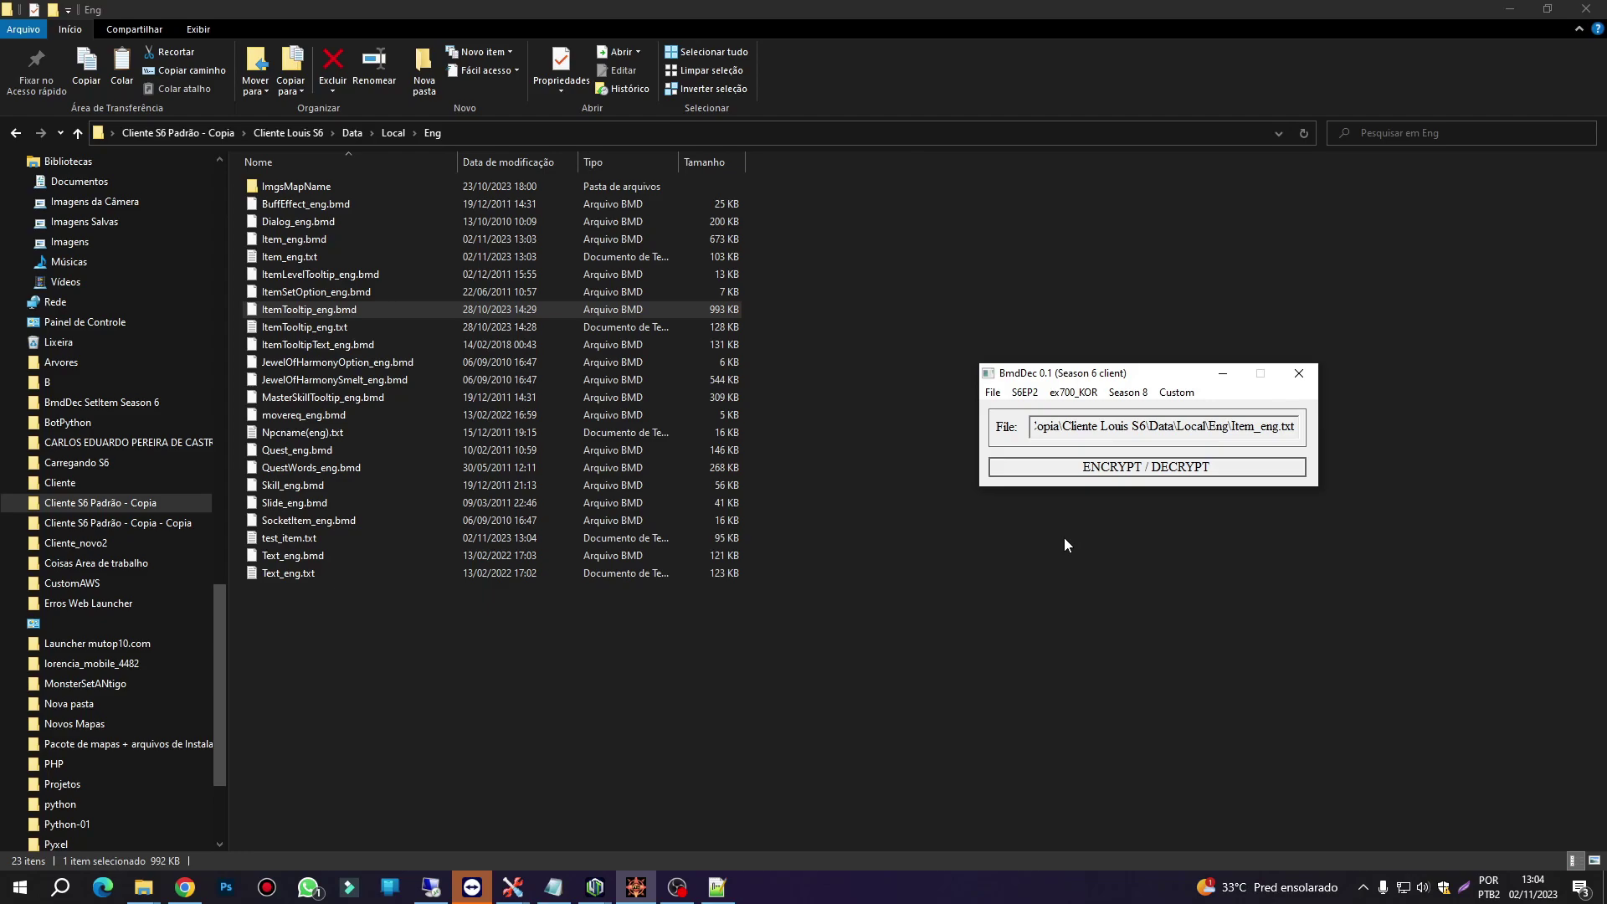
{"action": "left_click", "coordinate": [1026, 394]}
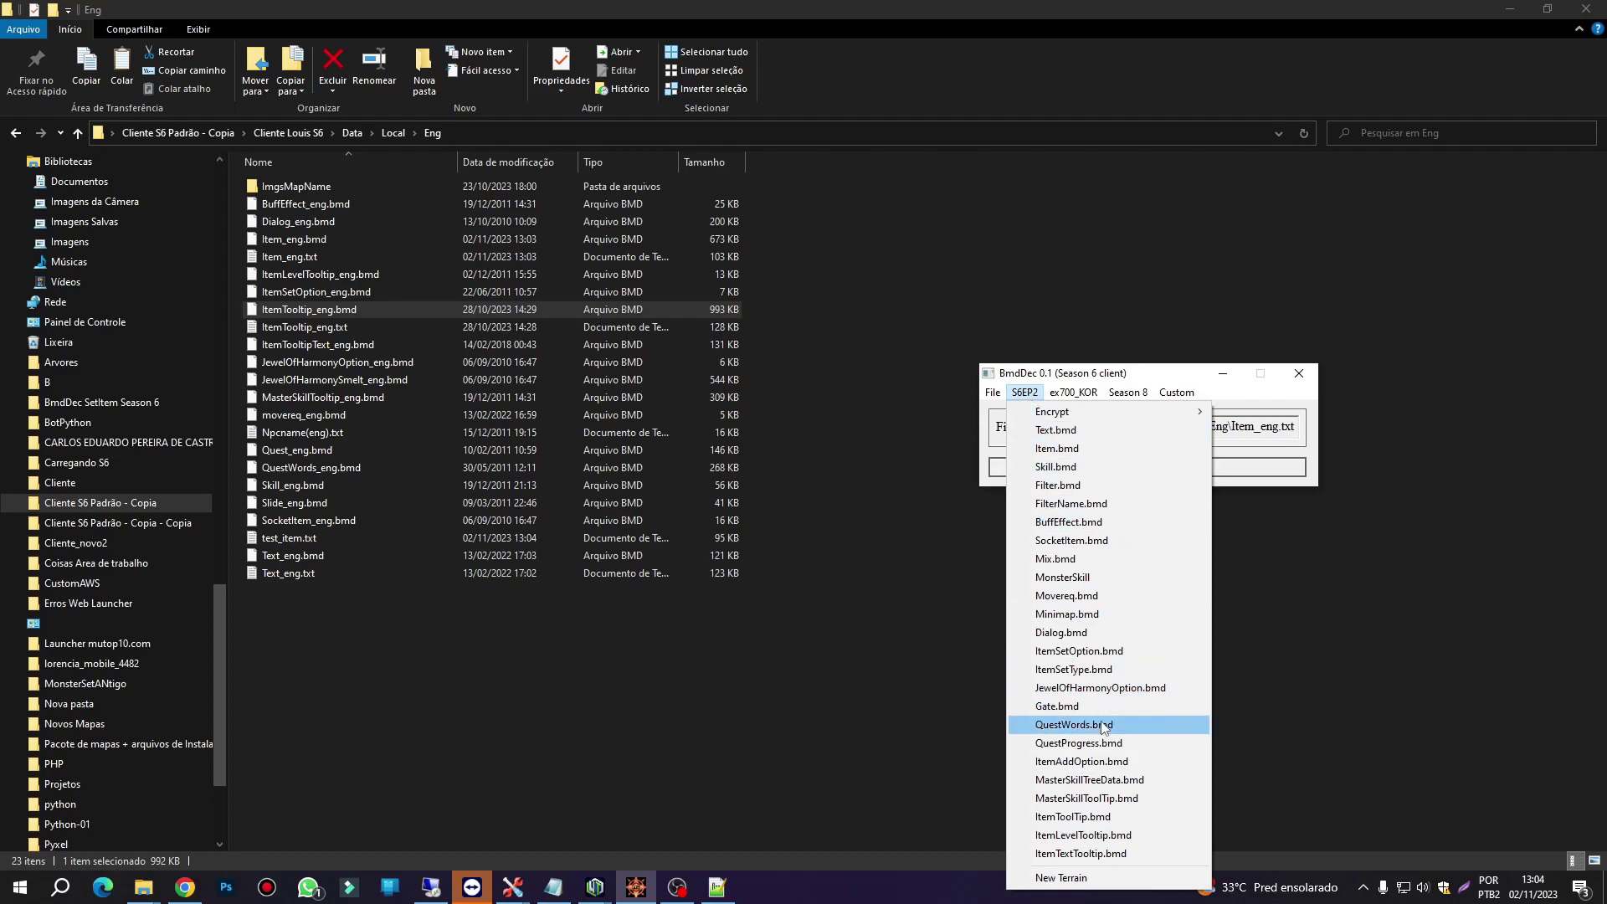
{"action": "left_click", "coordinate": [1072, 824]}
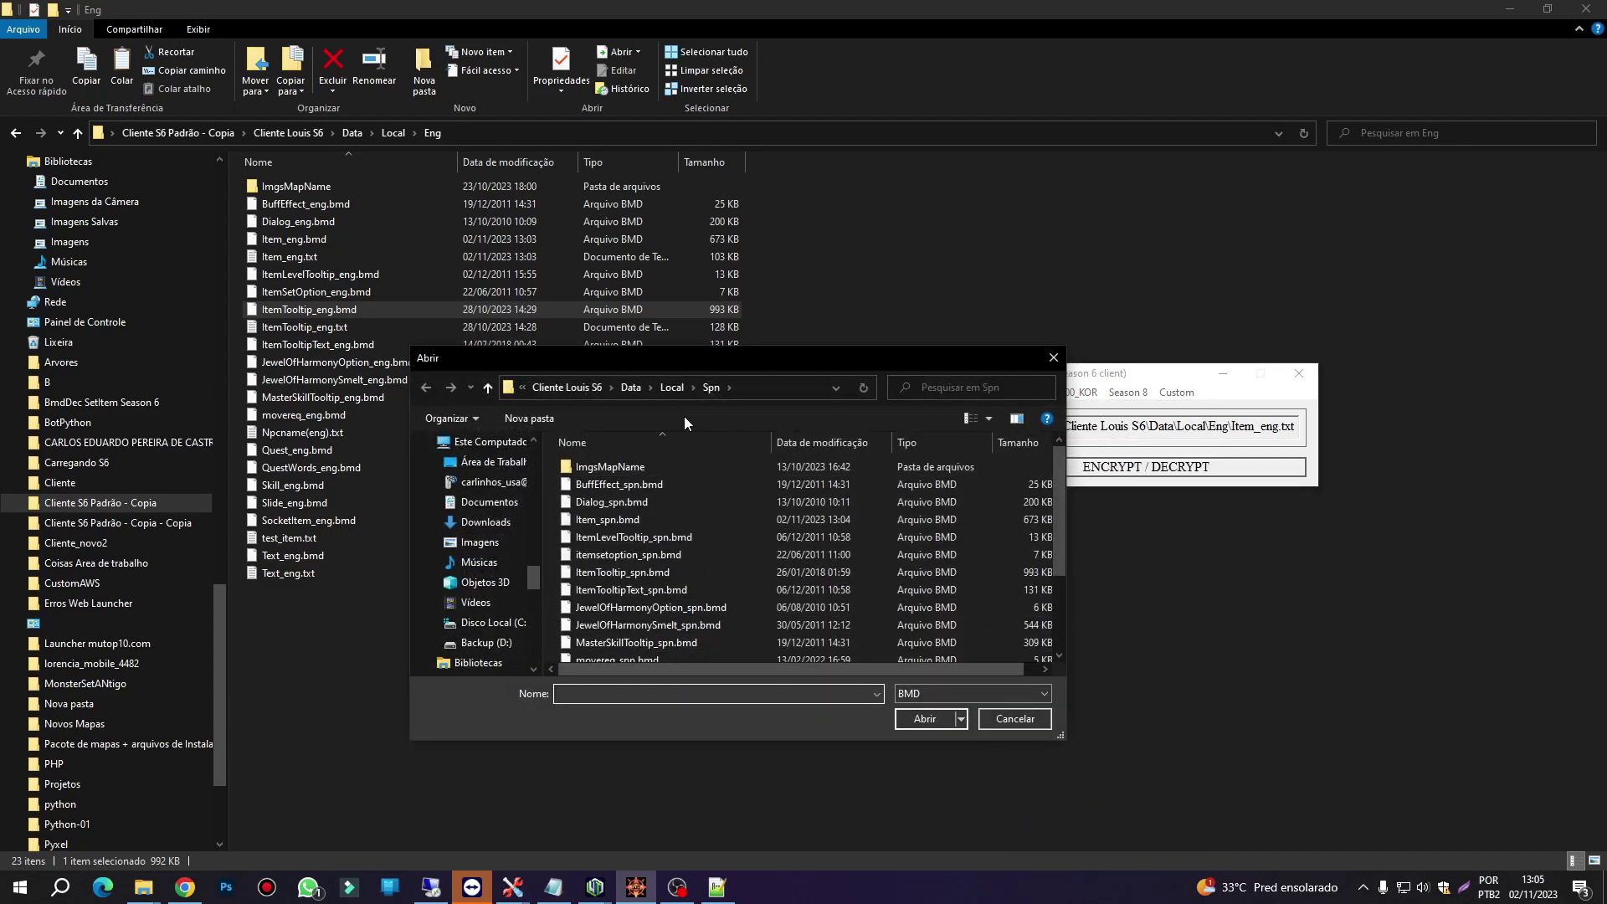
{"action": "left_click", "coordinate": [670, 386]}
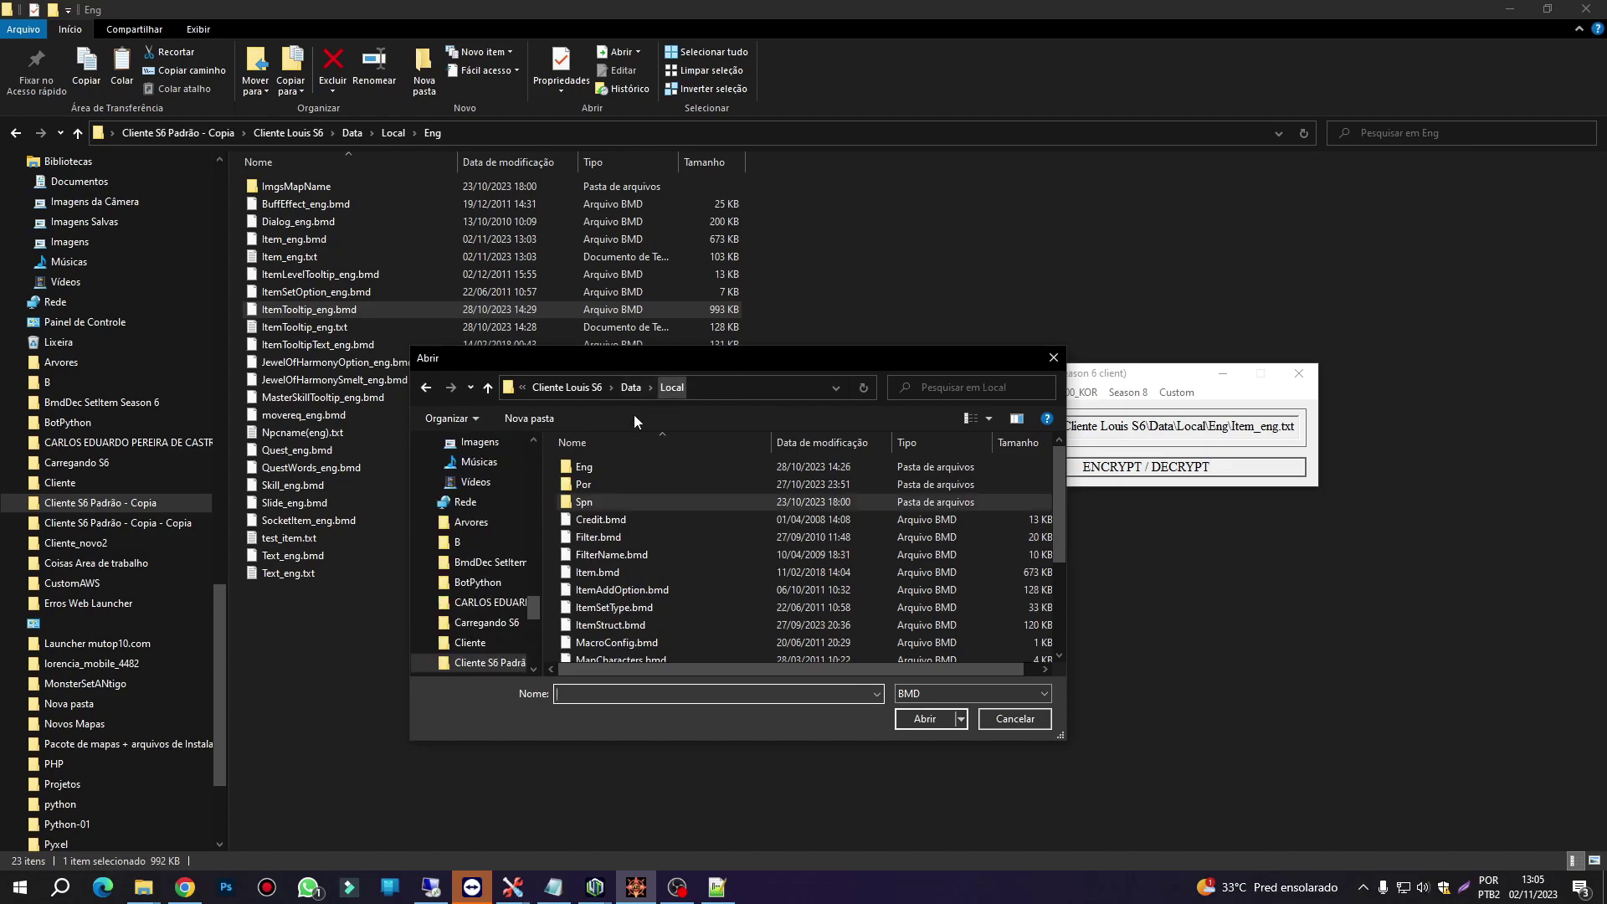
{"action": "double_click", "coordinate": [599, 467]}
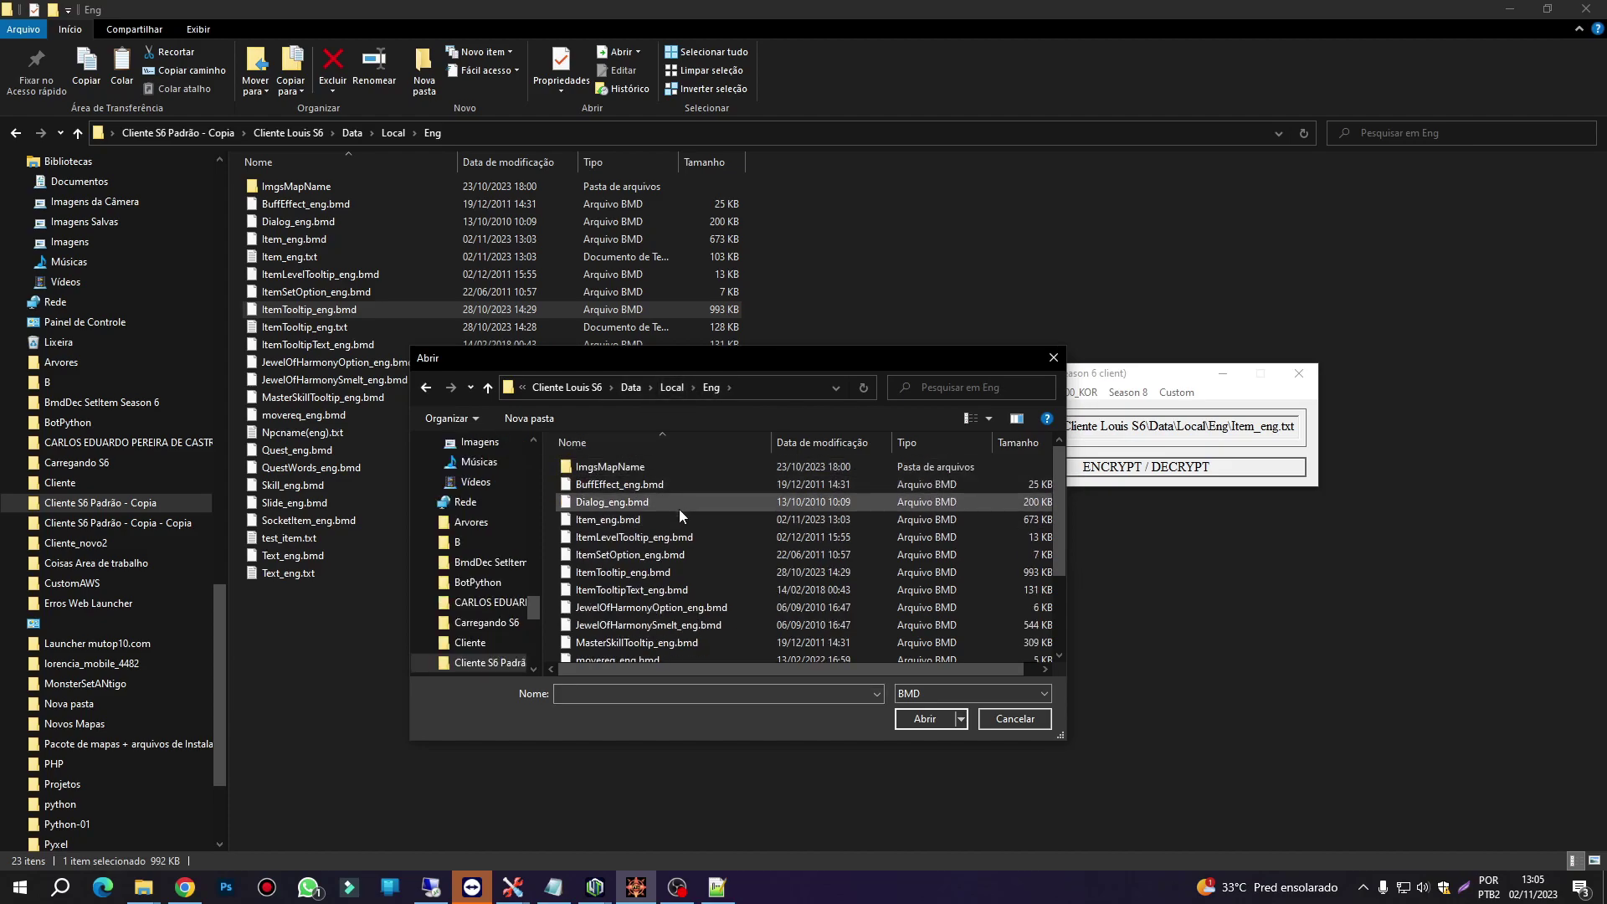
{"action": "left_click", "coordinate": [601, 577]}
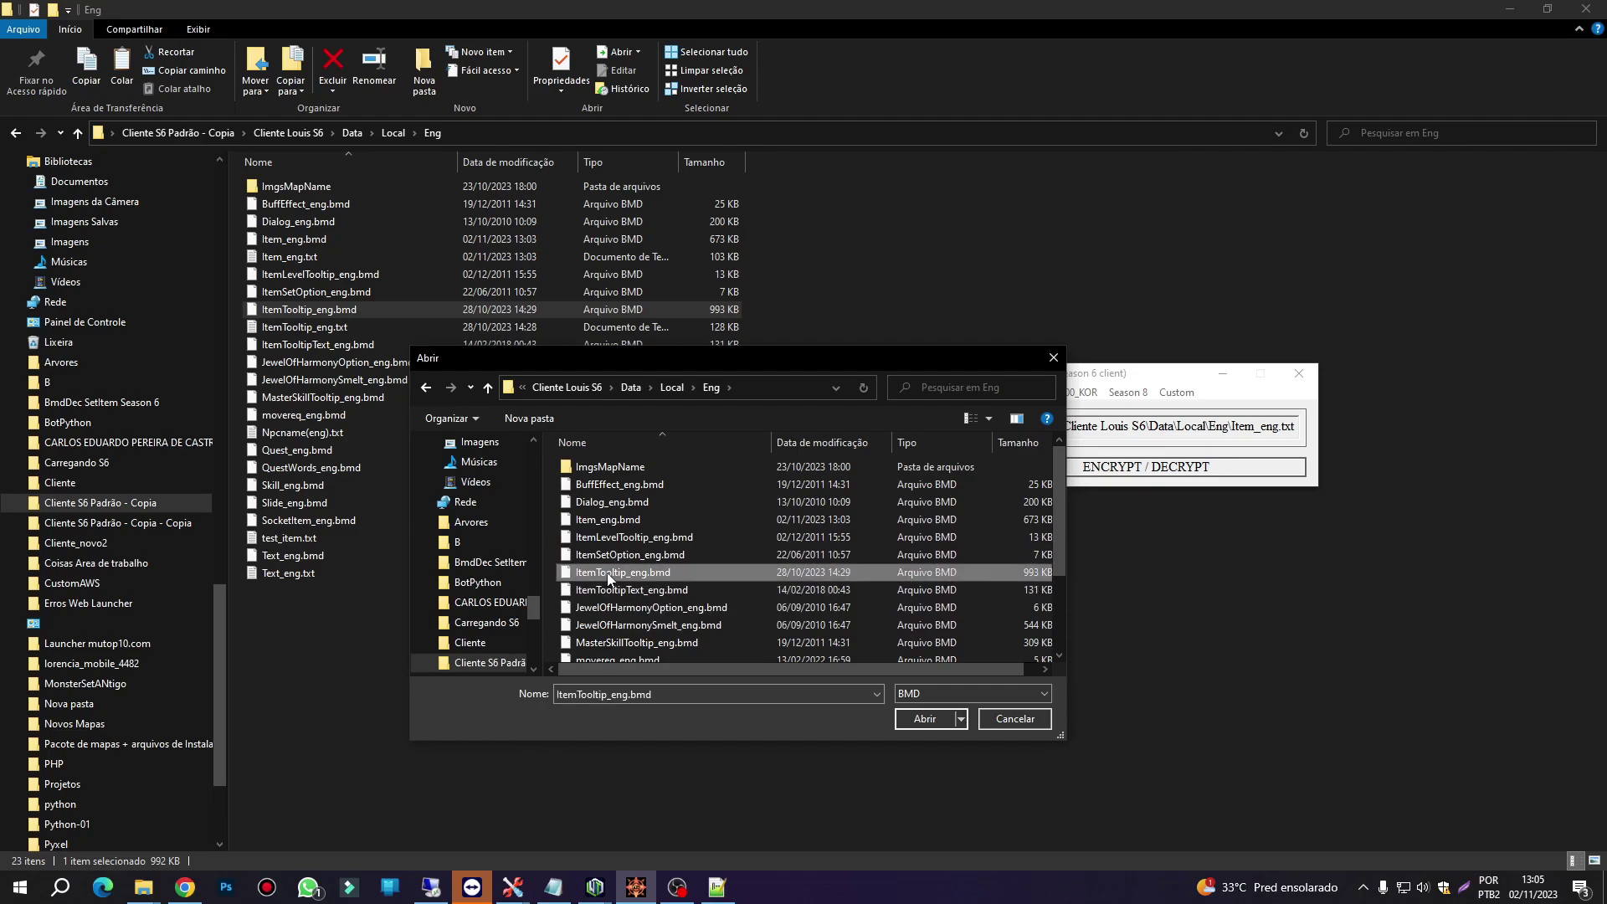
{"action": "left_click", "coordinate": [925, 719]}
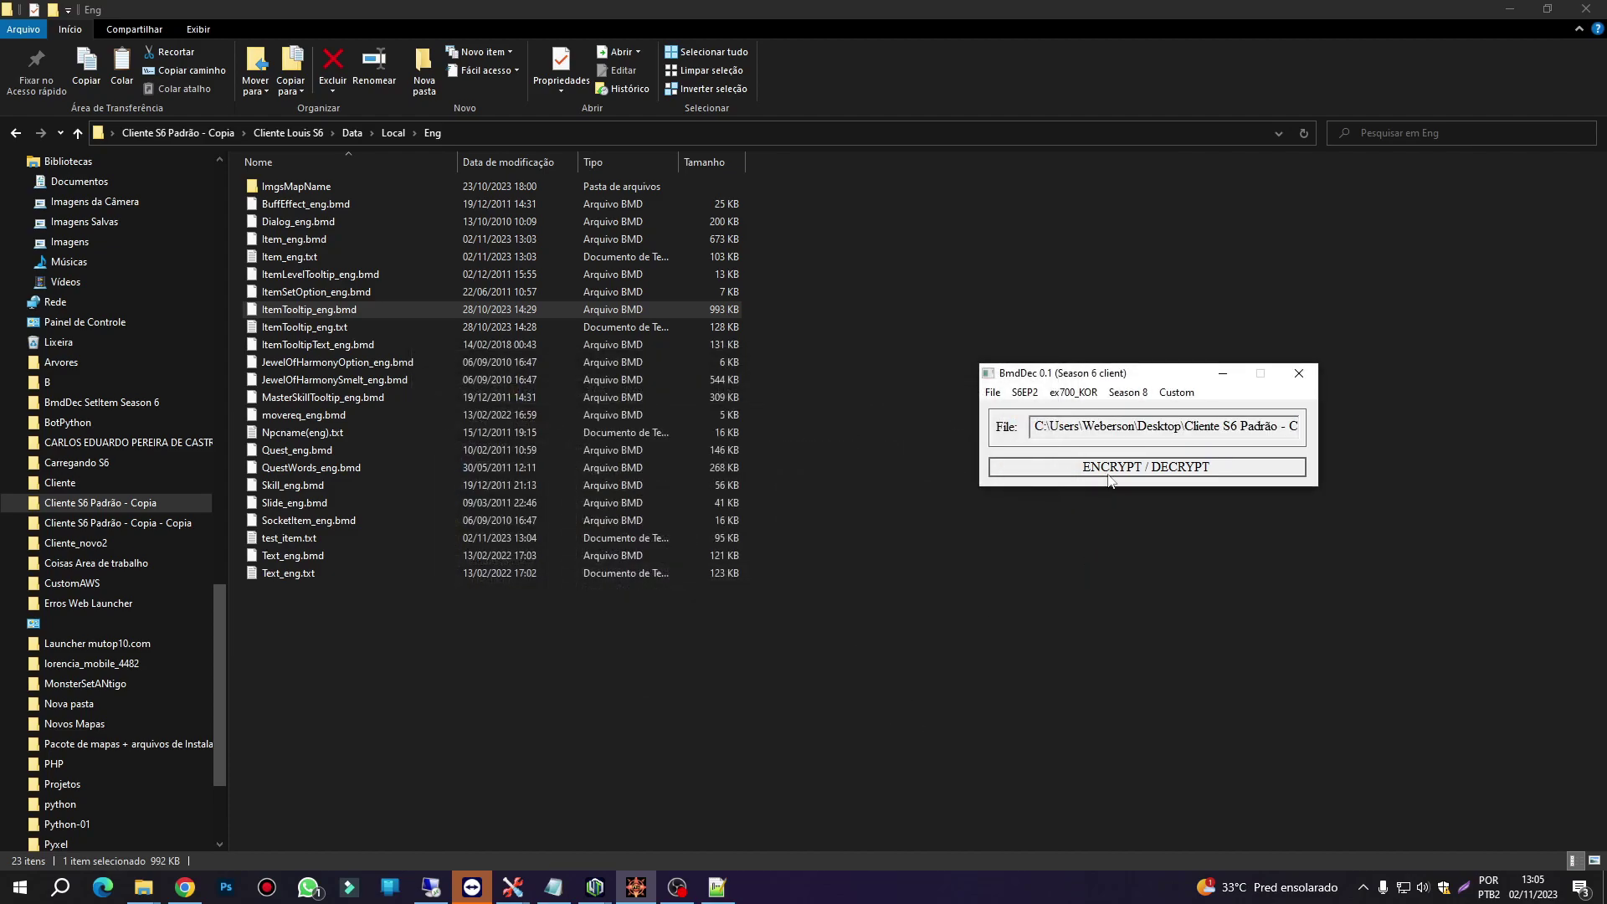
- Decrypt the loaded tooltip file and save it over ItemTooltip_eng.txt in the Eng folder
{"action": "left_click", "coordinate": [1109, 476]}
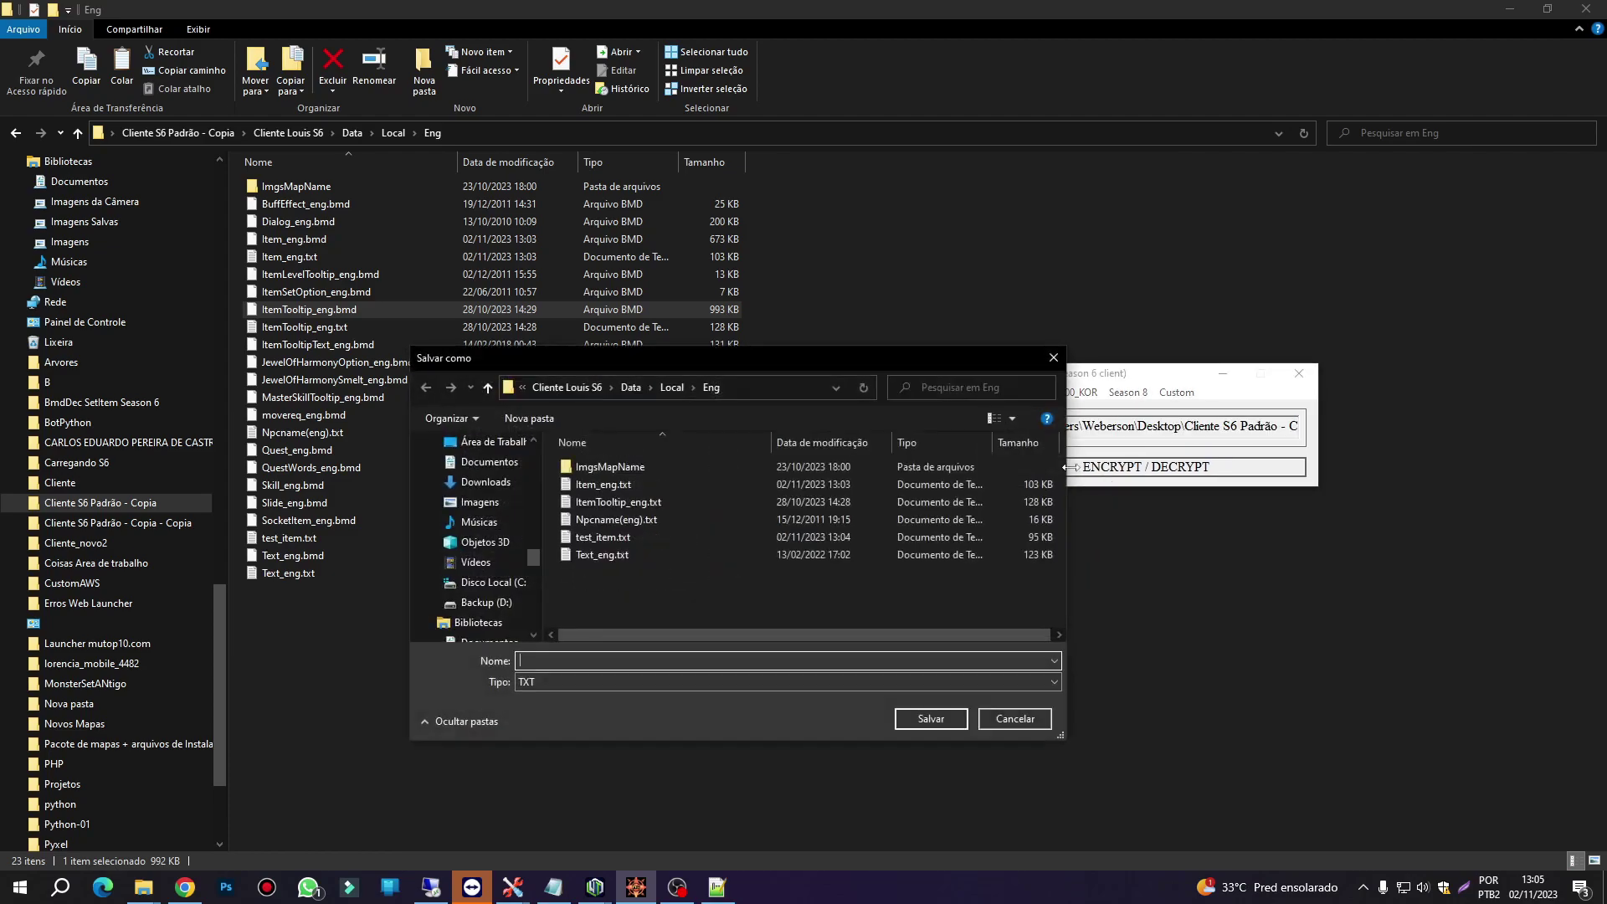
{"action": "left_click", "coordinate": [612, 502]}
{"action": "left_click", "coordinate": [930, 719]}
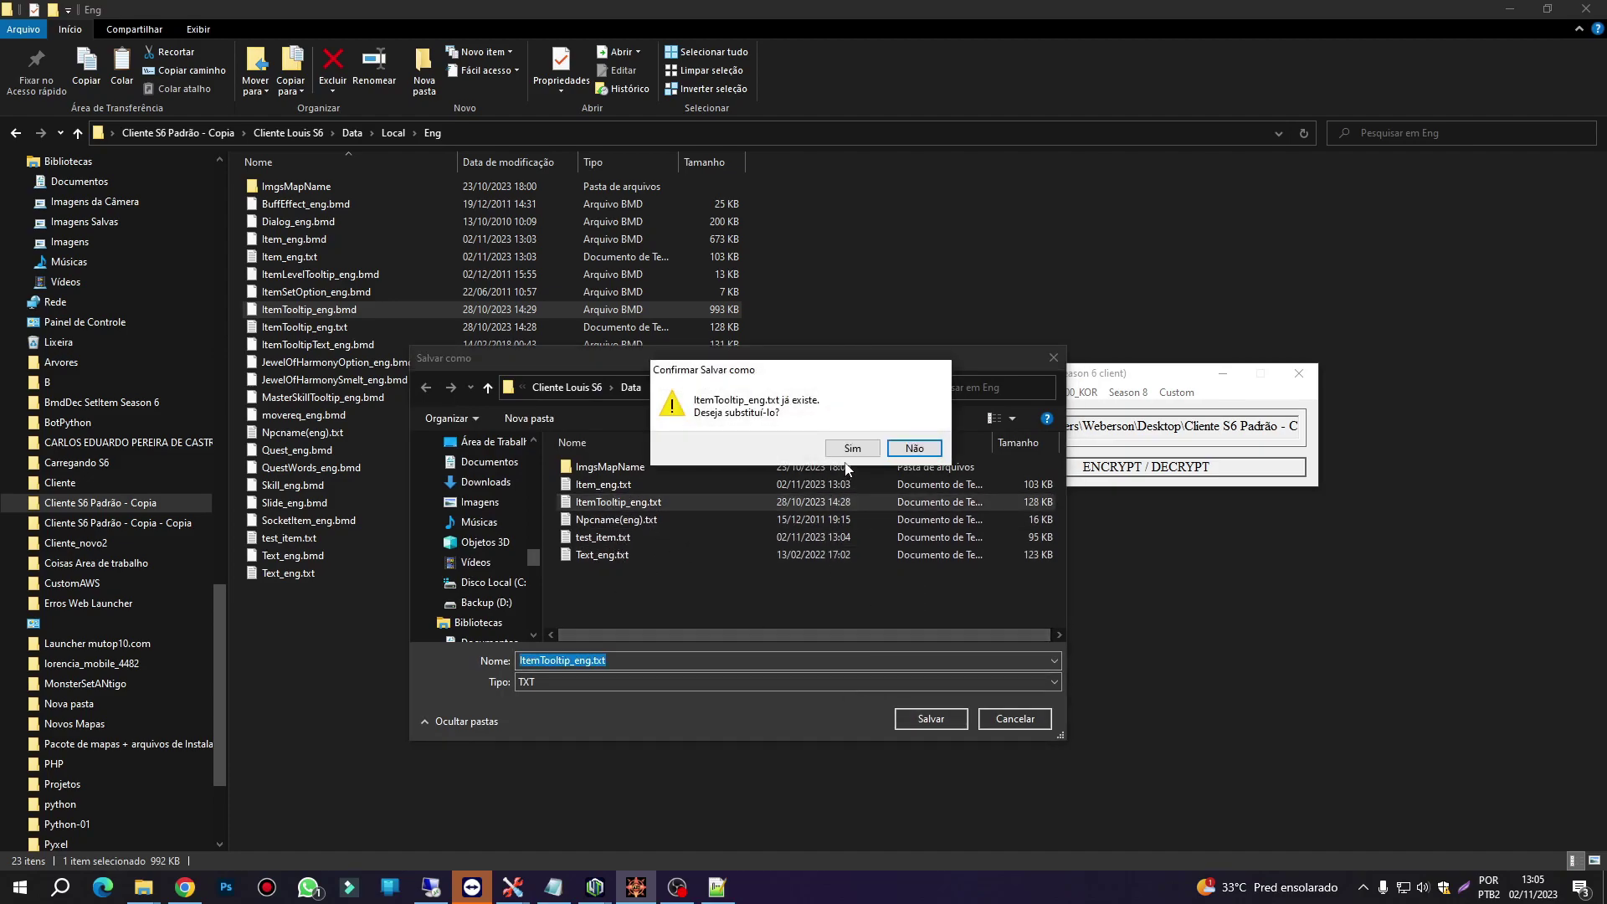
{"action": "left_click", "coordinate": [848, 452]}
{"action": "left_click", "coordinate": [850, 496]}
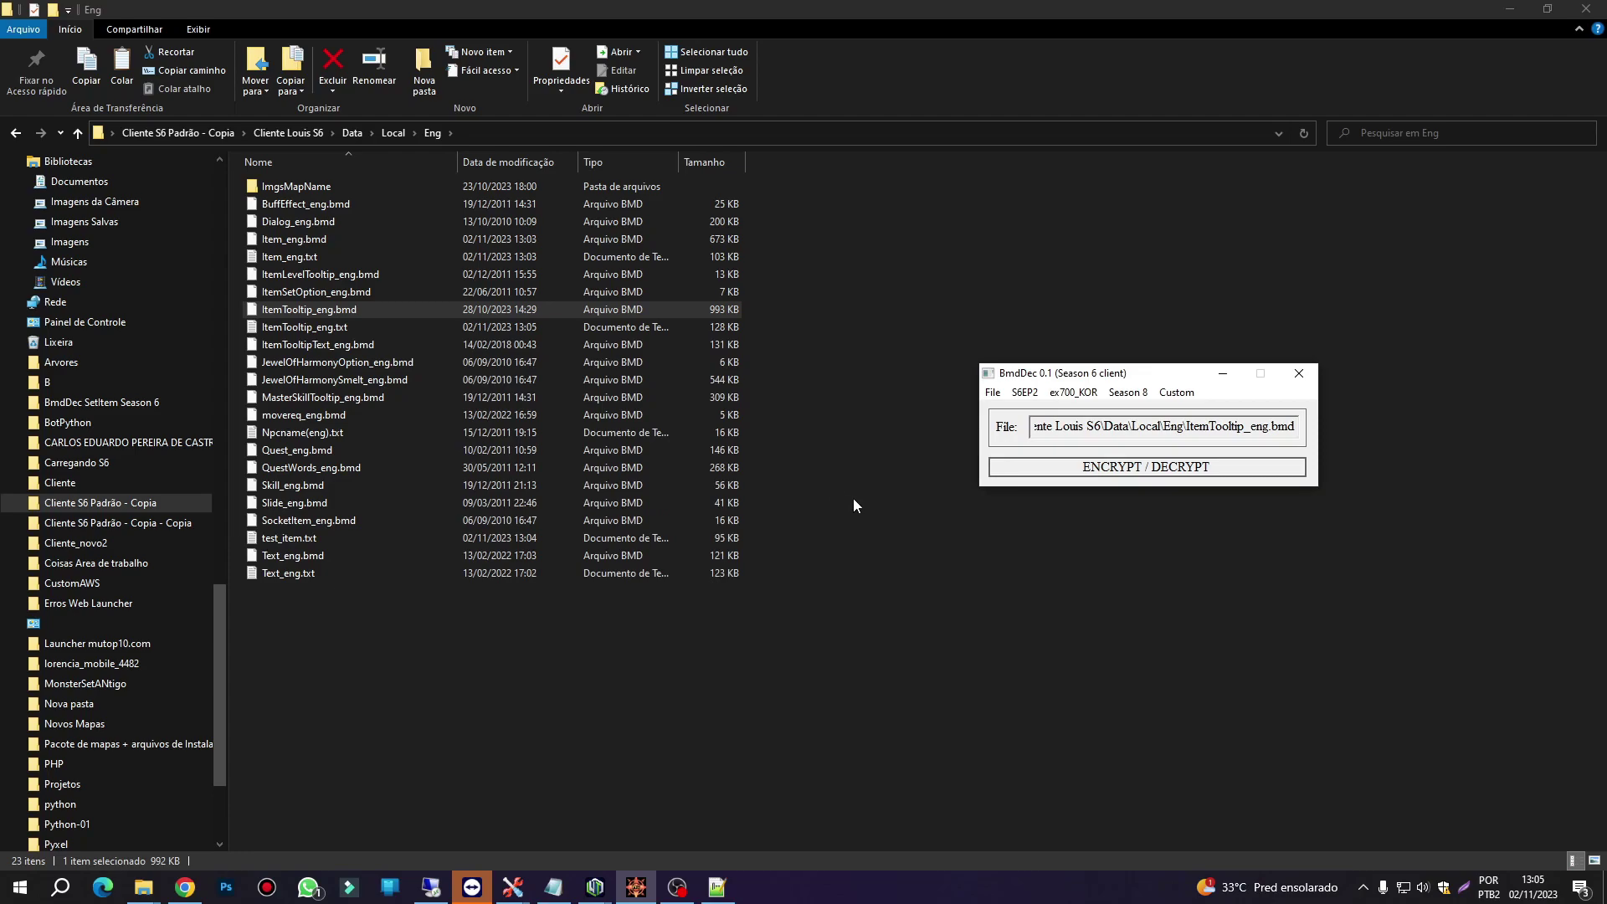
- Open ItemTooltip_eng.txt from the Eng folder in Notepad++ and decline reloading the modified file
{"action": "left_click", "coordinate": [297, 332]}
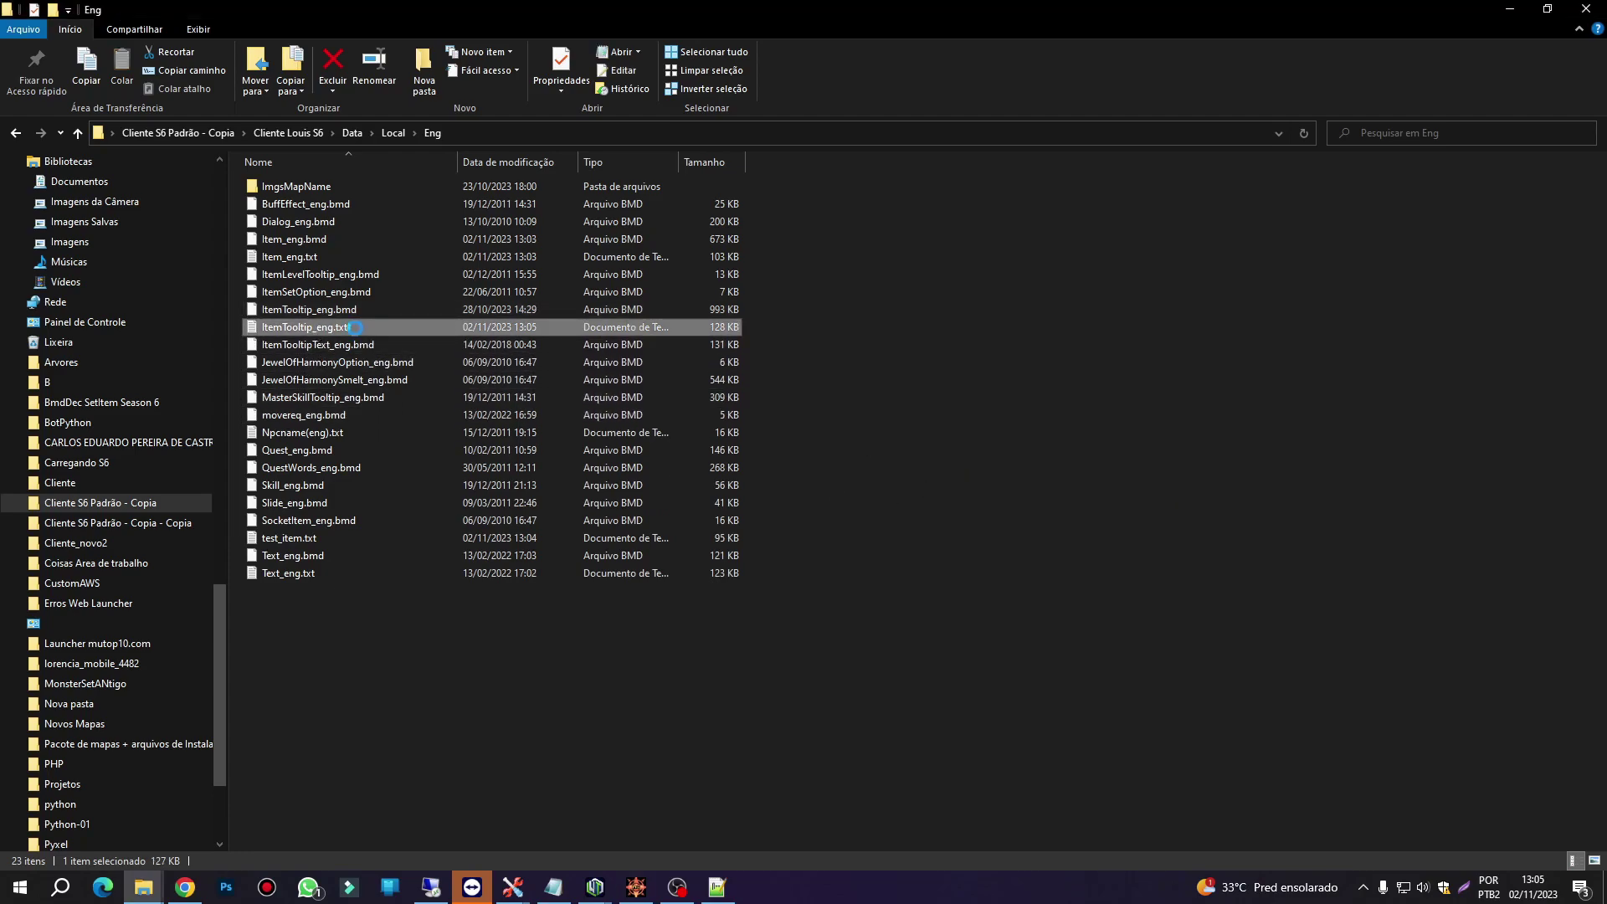
{"action": "right_click", "coordinate": [297, 332]}
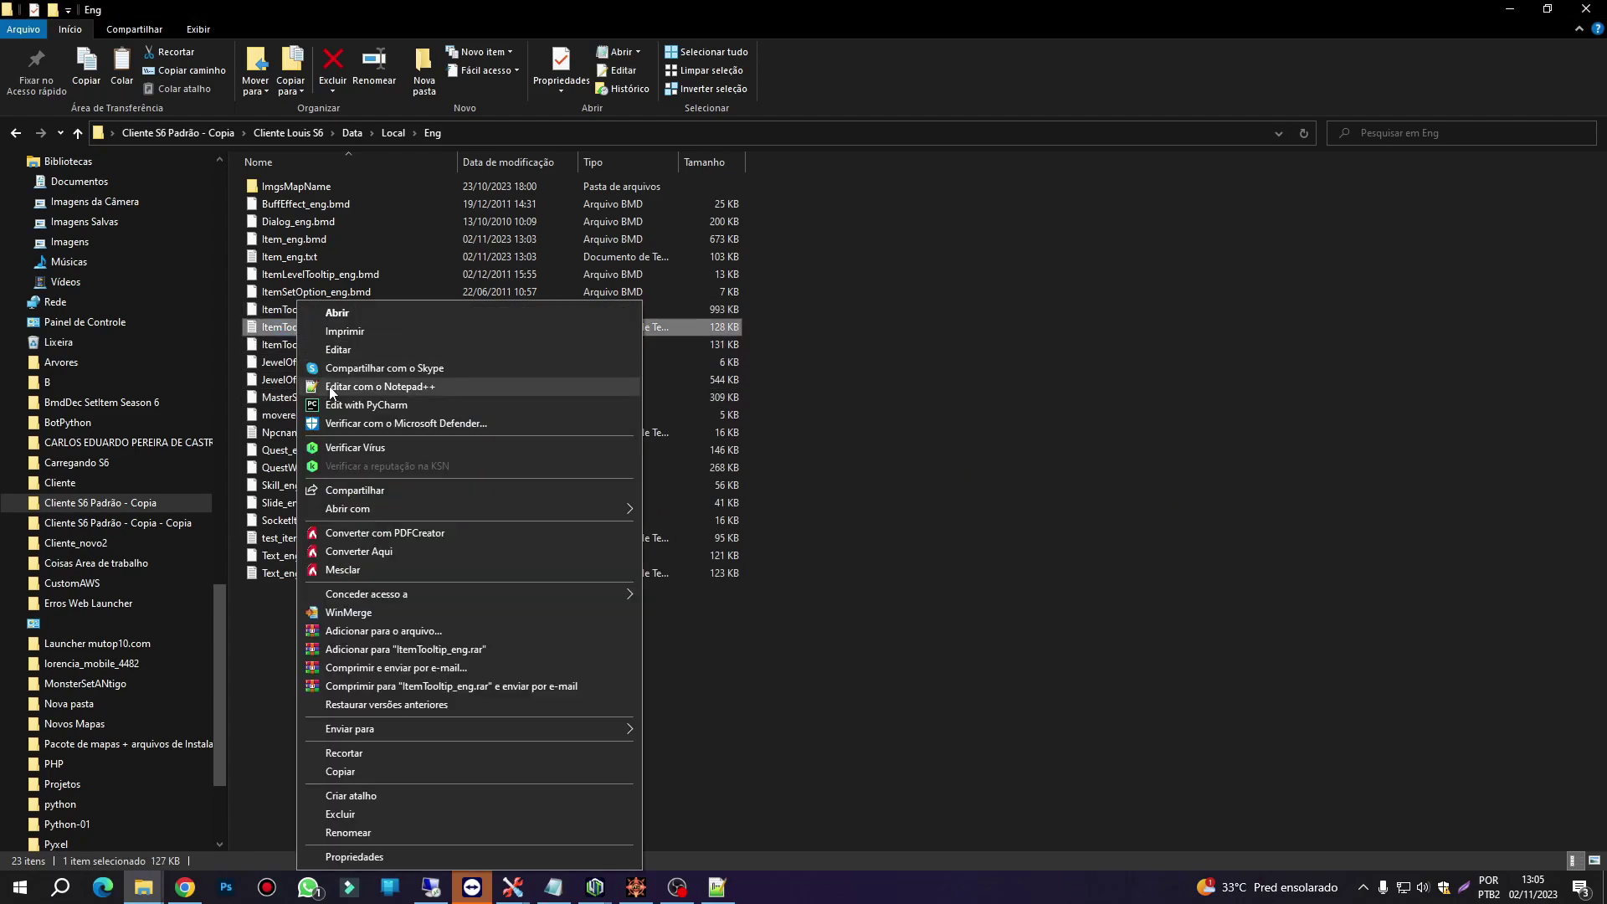
{"action": "left_click", "coordinate": [376, 386]}
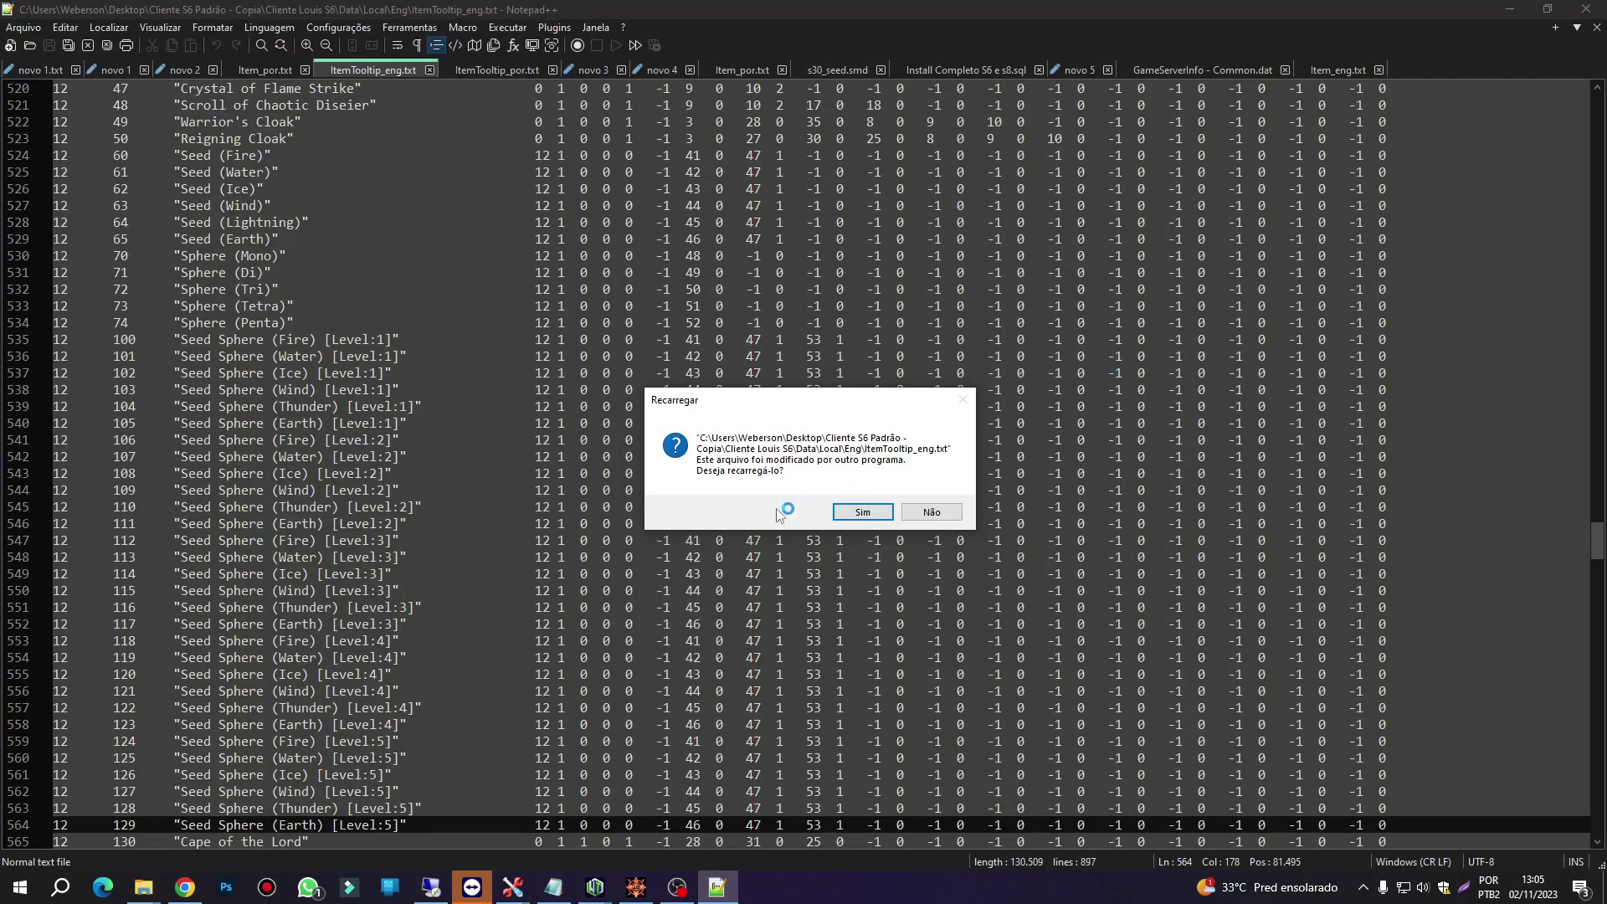
{"action": "left_click", "coordinate": [930, 512]}
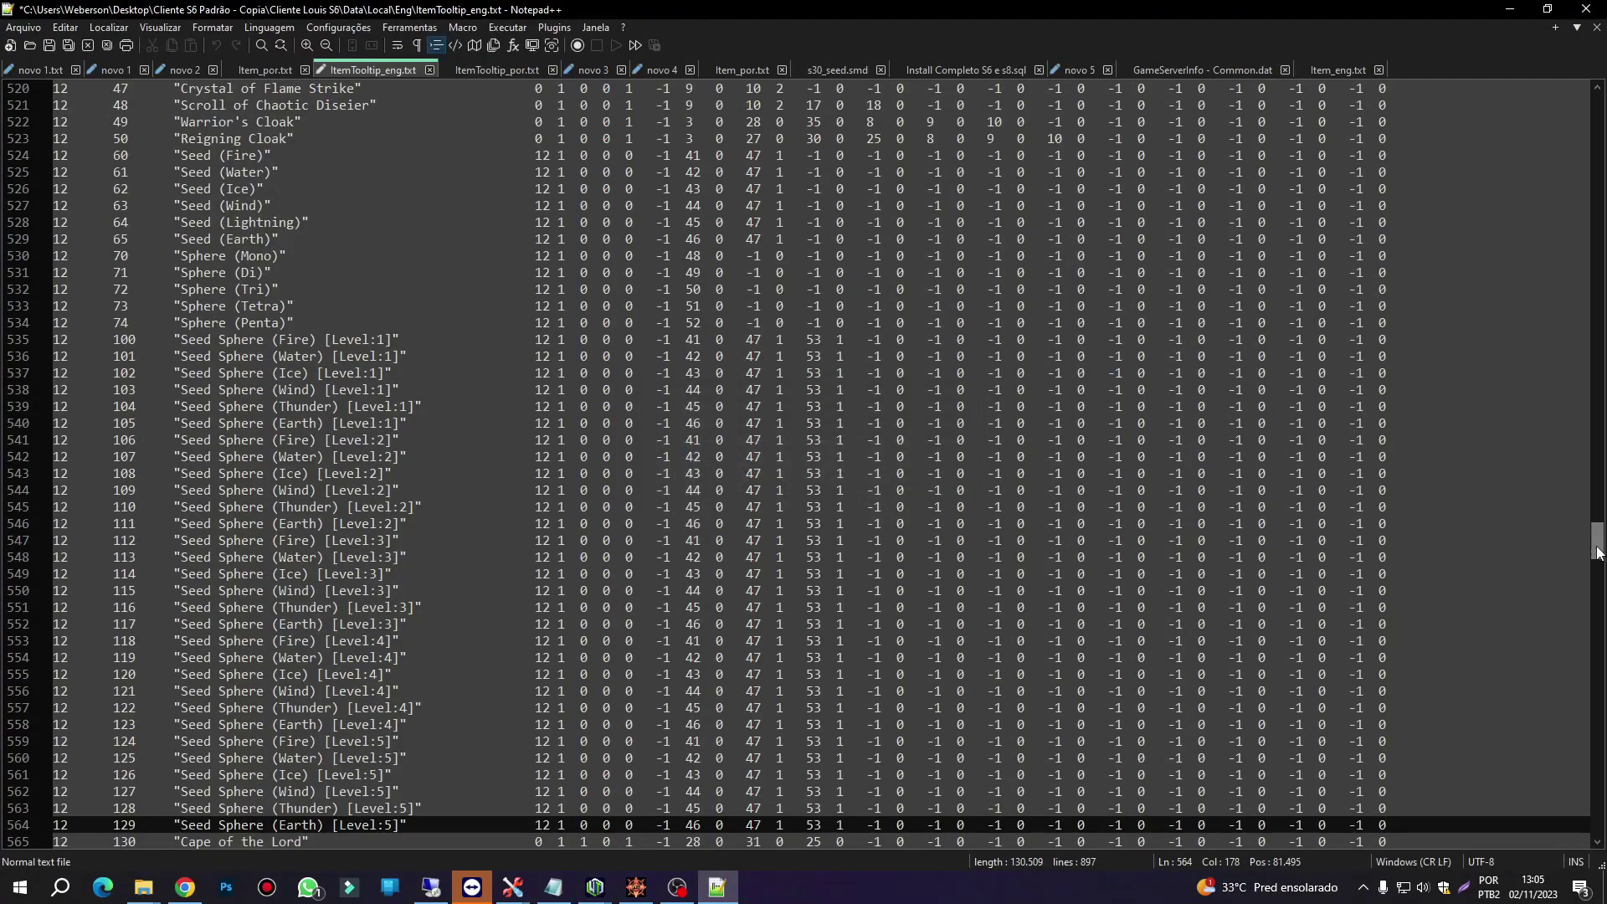
- Duplicate the group 2 "Striker Scepter" line with index 18 in ItemTooltip_eng.txt
{"action": "left_click_drag", "start_coordinate": [1597, 553], "coordinate": [1599, 144]}
{"action": "scroll", "coordinate": [111, 572], "scroll_direction": "down", "scroll_amount": 1}
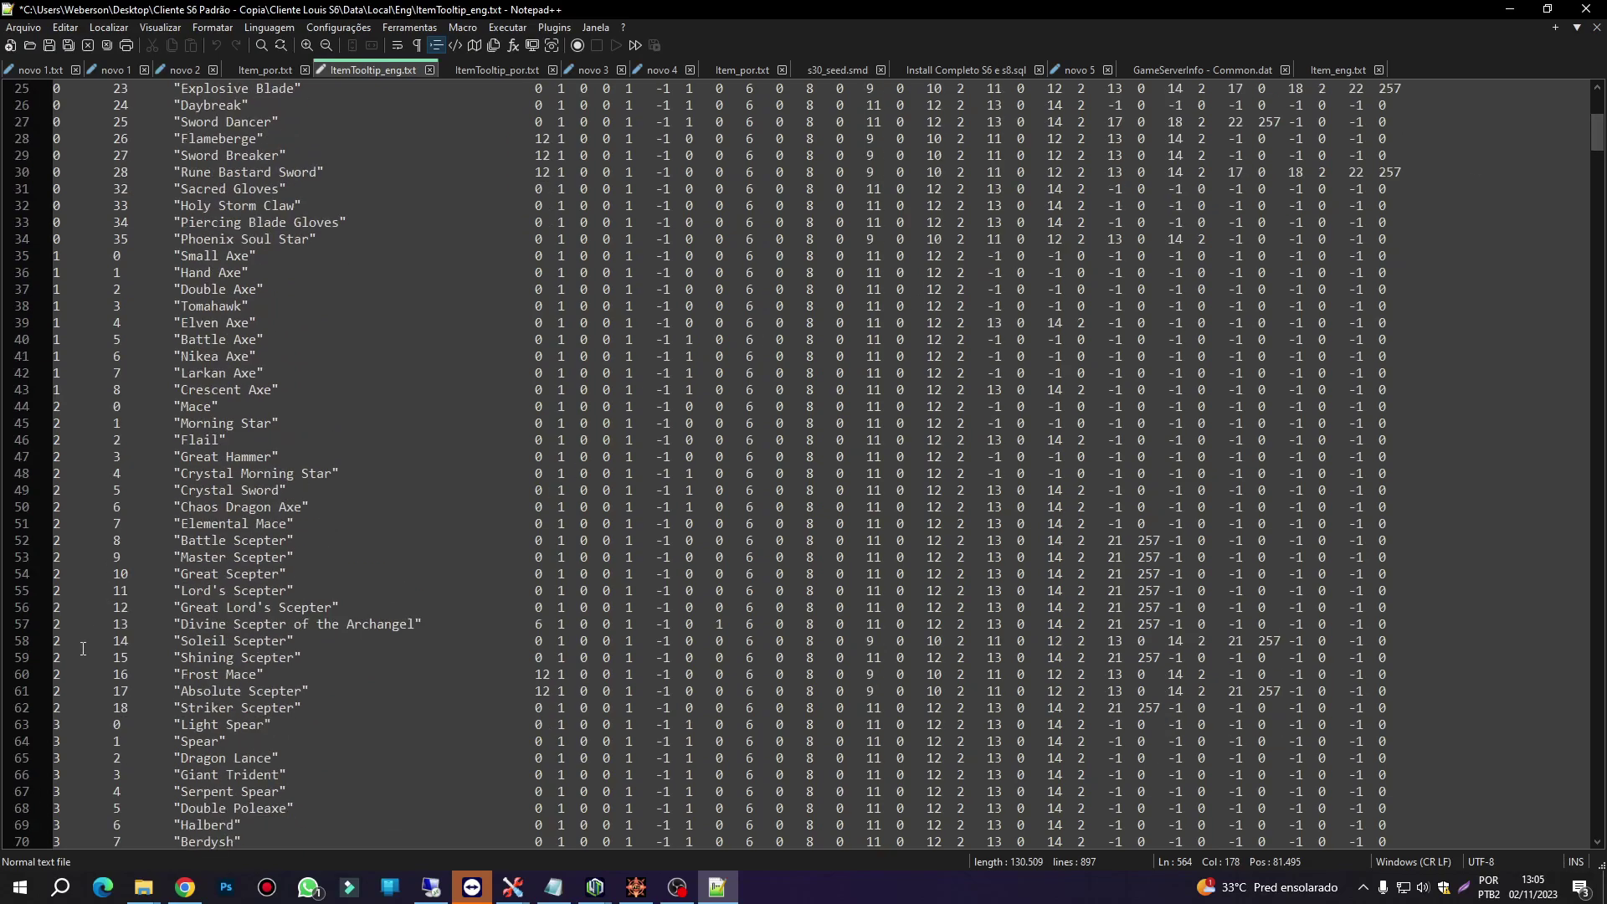
{"action": "left_click", "coordinate": [123, 712]}
{"action": "left_click", "coordinate": [56, 709]}
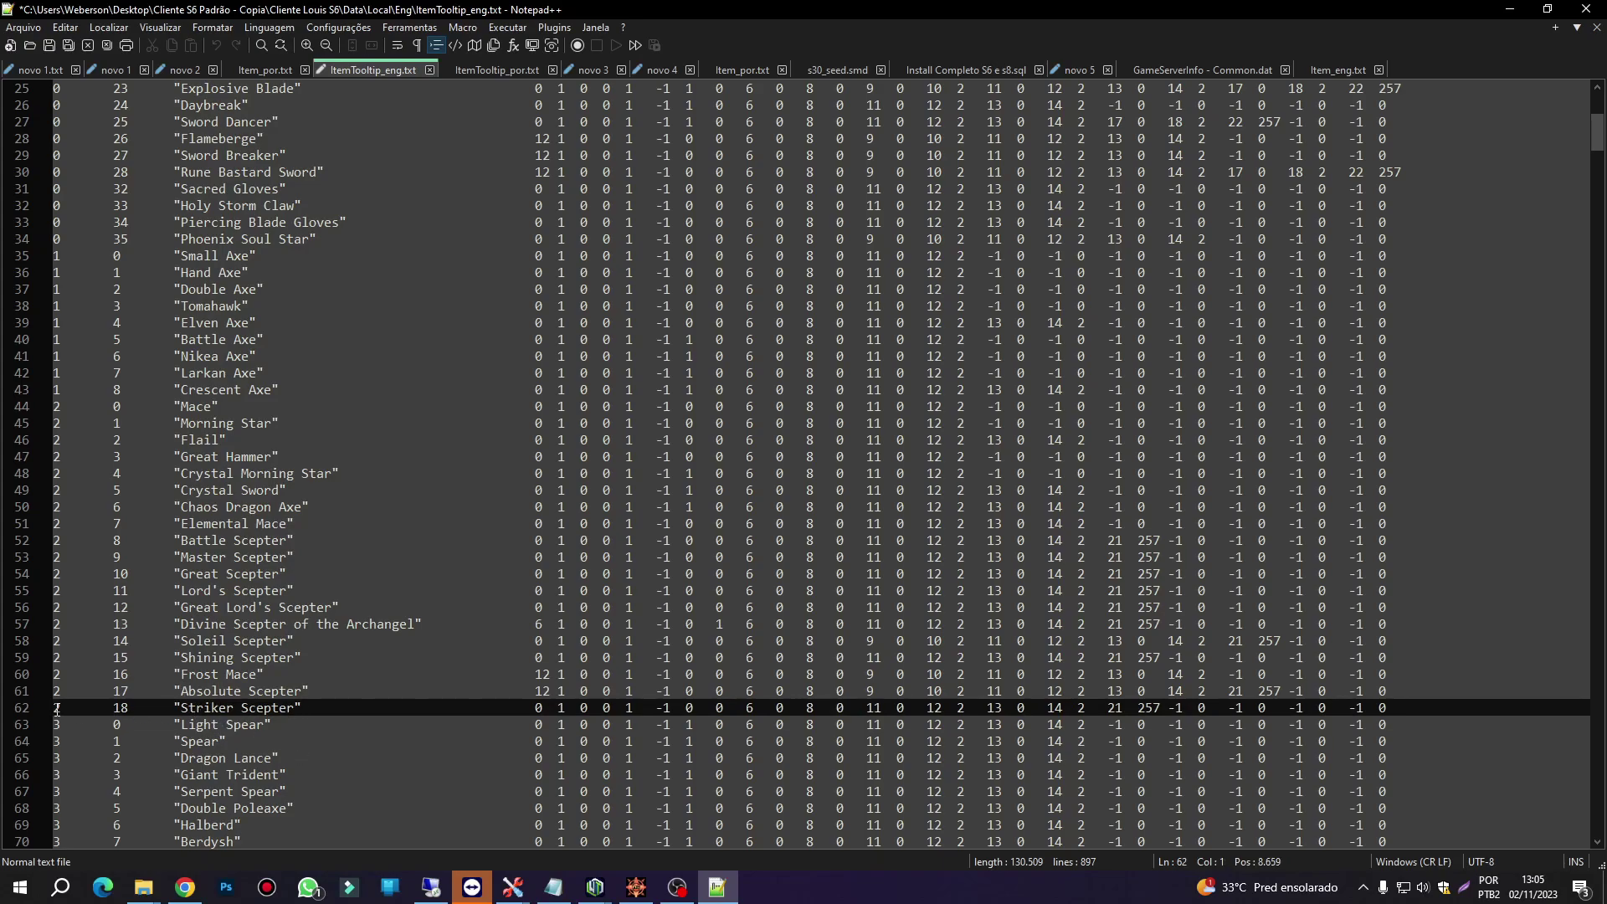
{"action": "left_click_drag", "start_coordinate": [56, 709], "coordinate": [150, 710]}
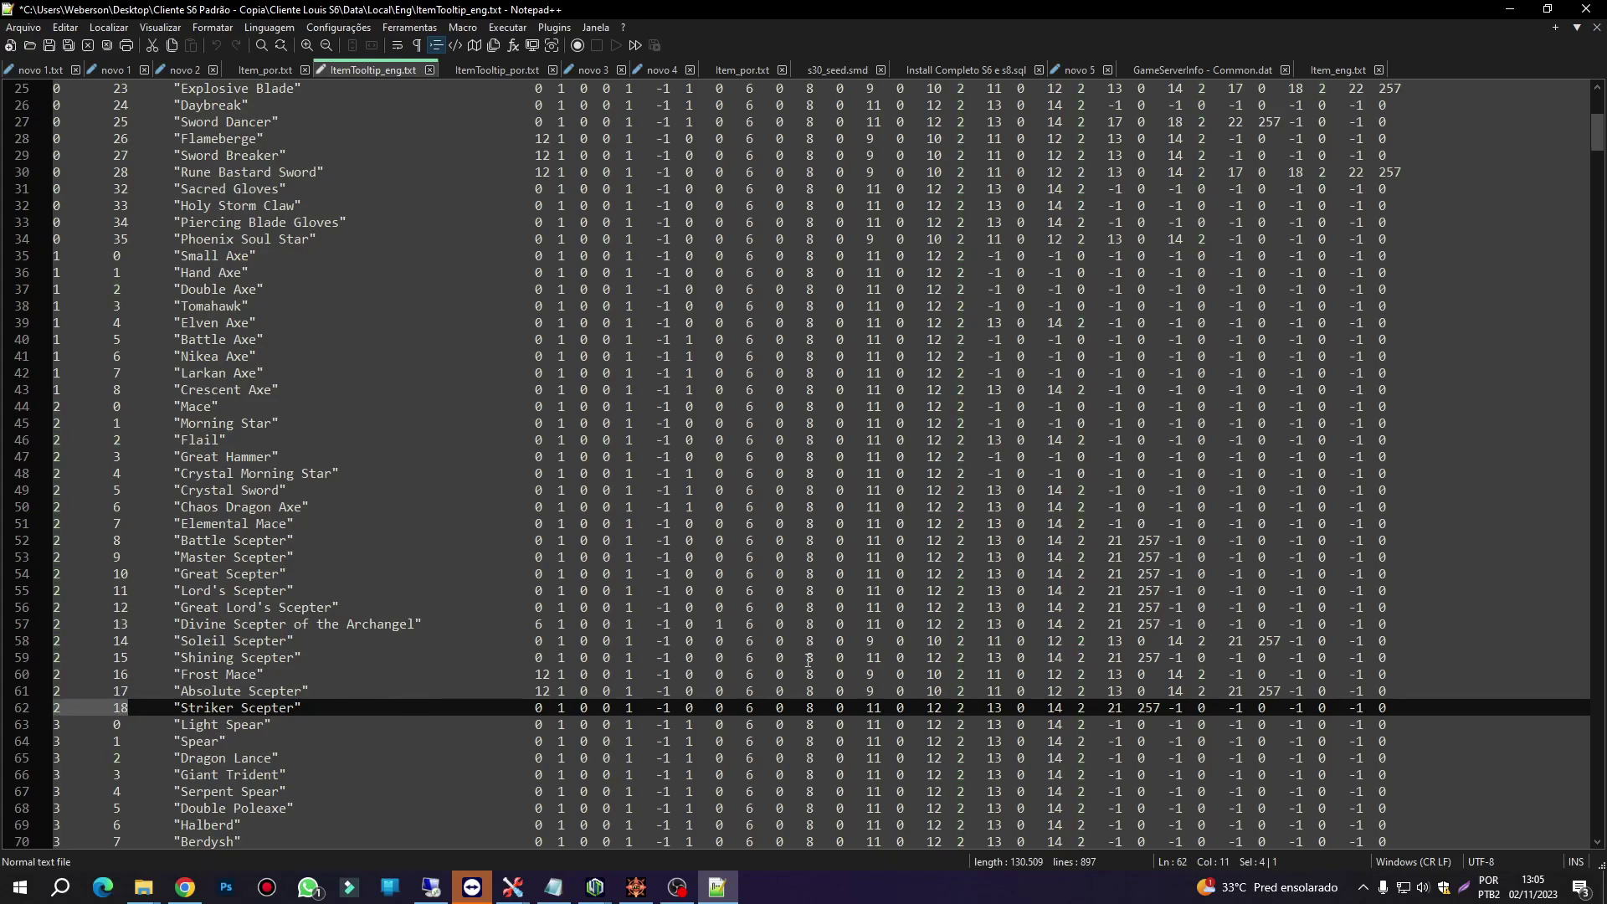
{"action": "left_click", "coordinate": [1410, 703]}
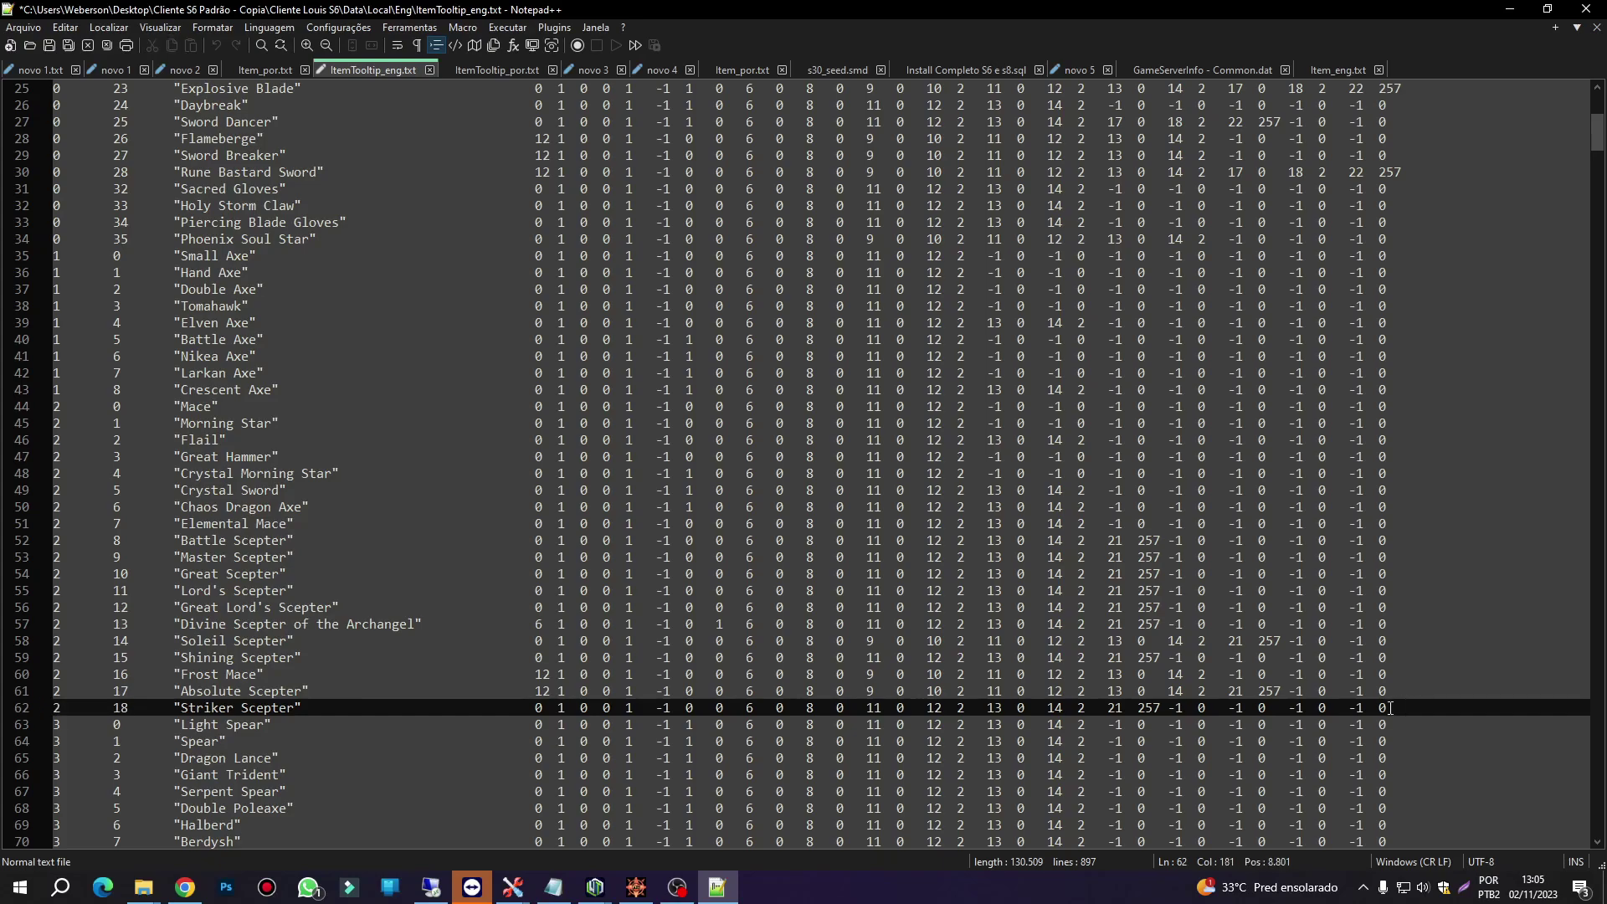
{"action": "key", "text": "ctrl+d"}
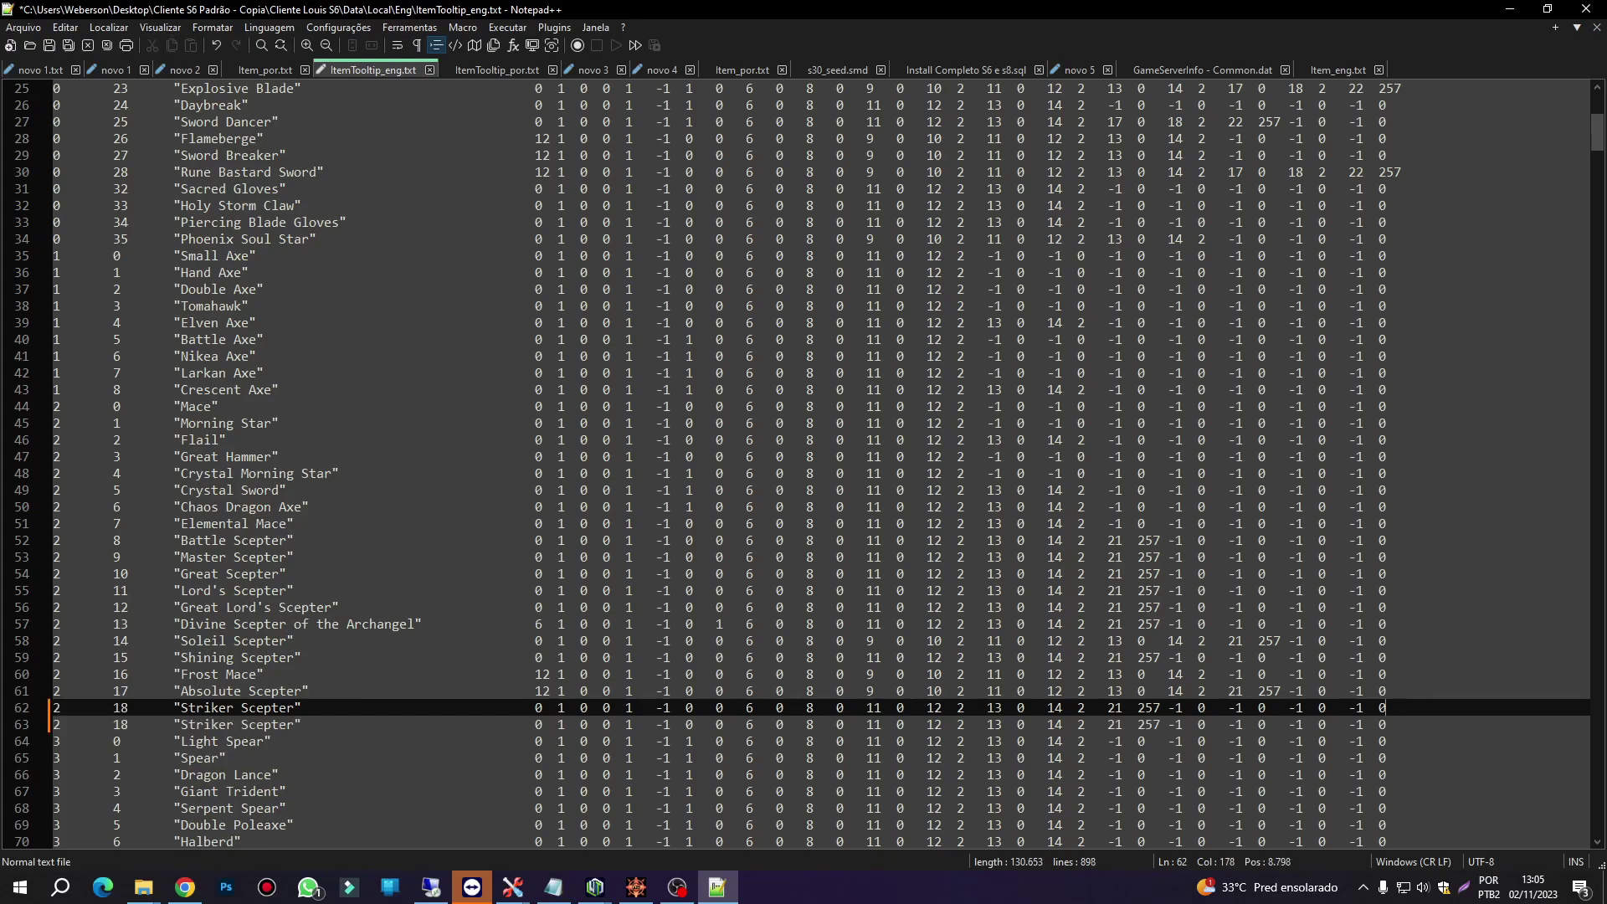
- Change the duplicated line's index to 23 and its name to "Mace of king", realign its columns, and save the tooltip file
{"action": "left_click", "coordinate": [132, 723]}
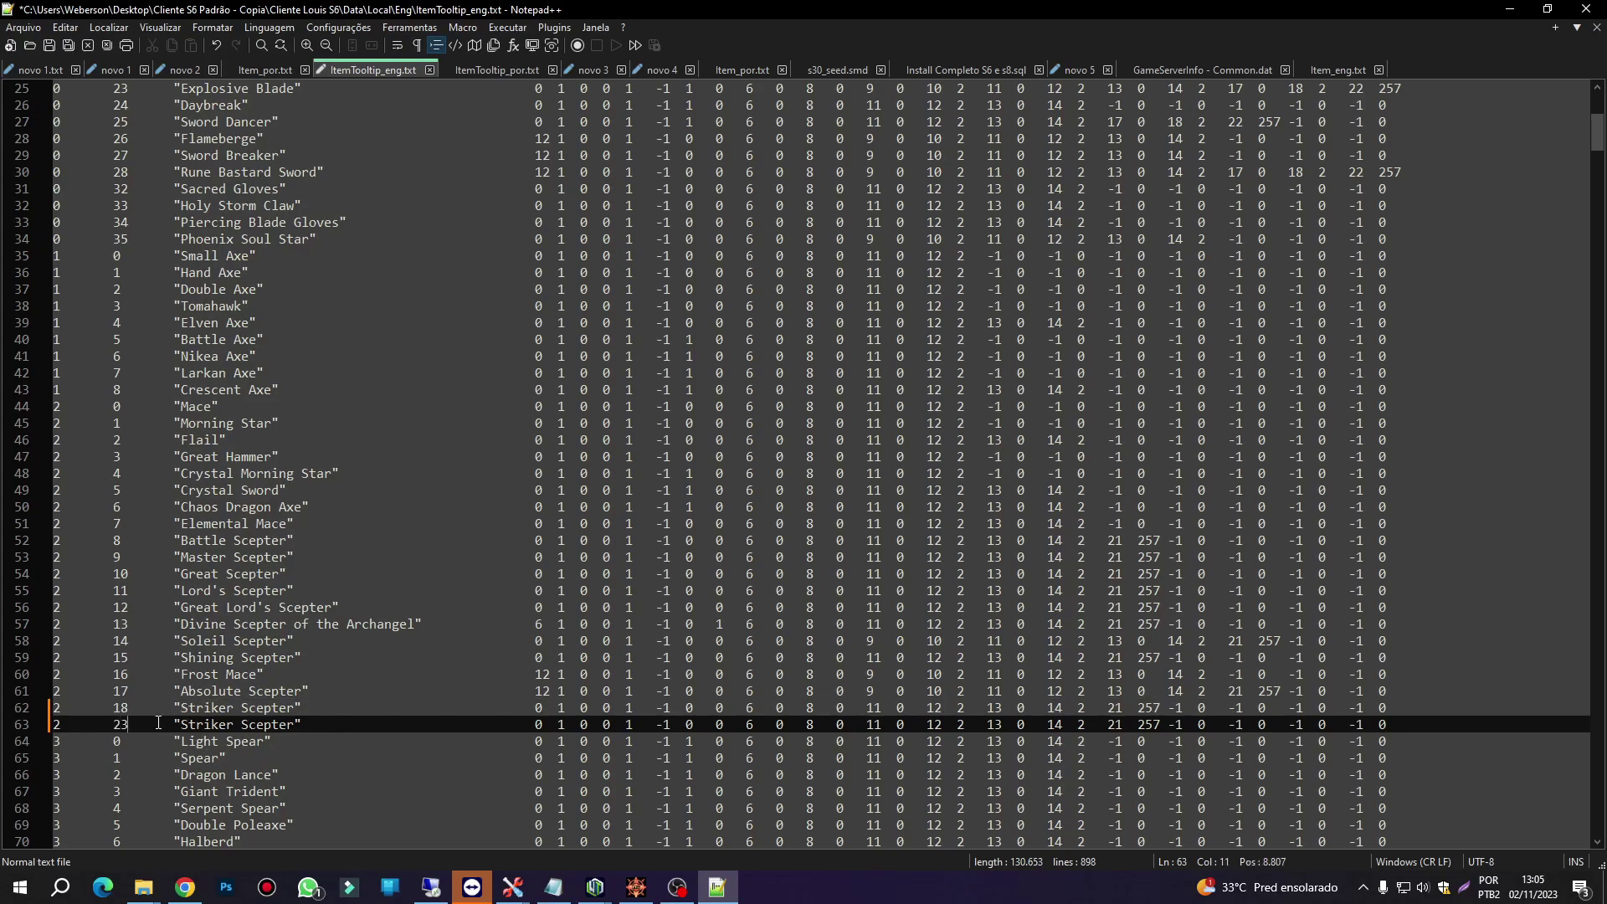
{"action": "left_click_drag", "start_coordinate": [183, 726], "coordinate": [298, 728]}
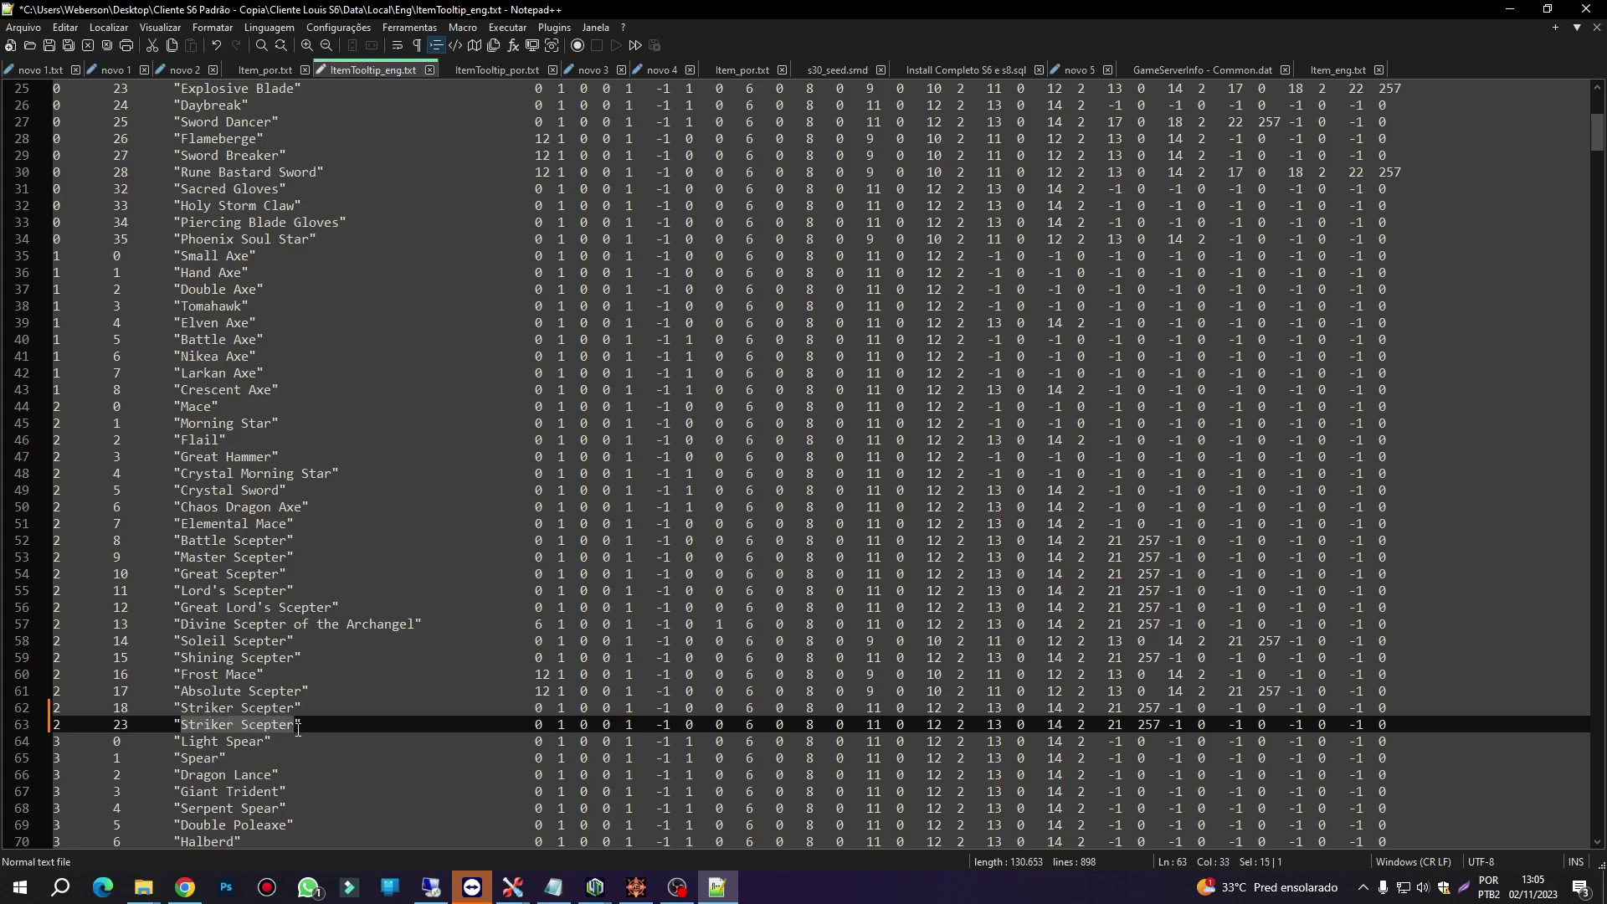
{"action": "type", "text": "Mace "}
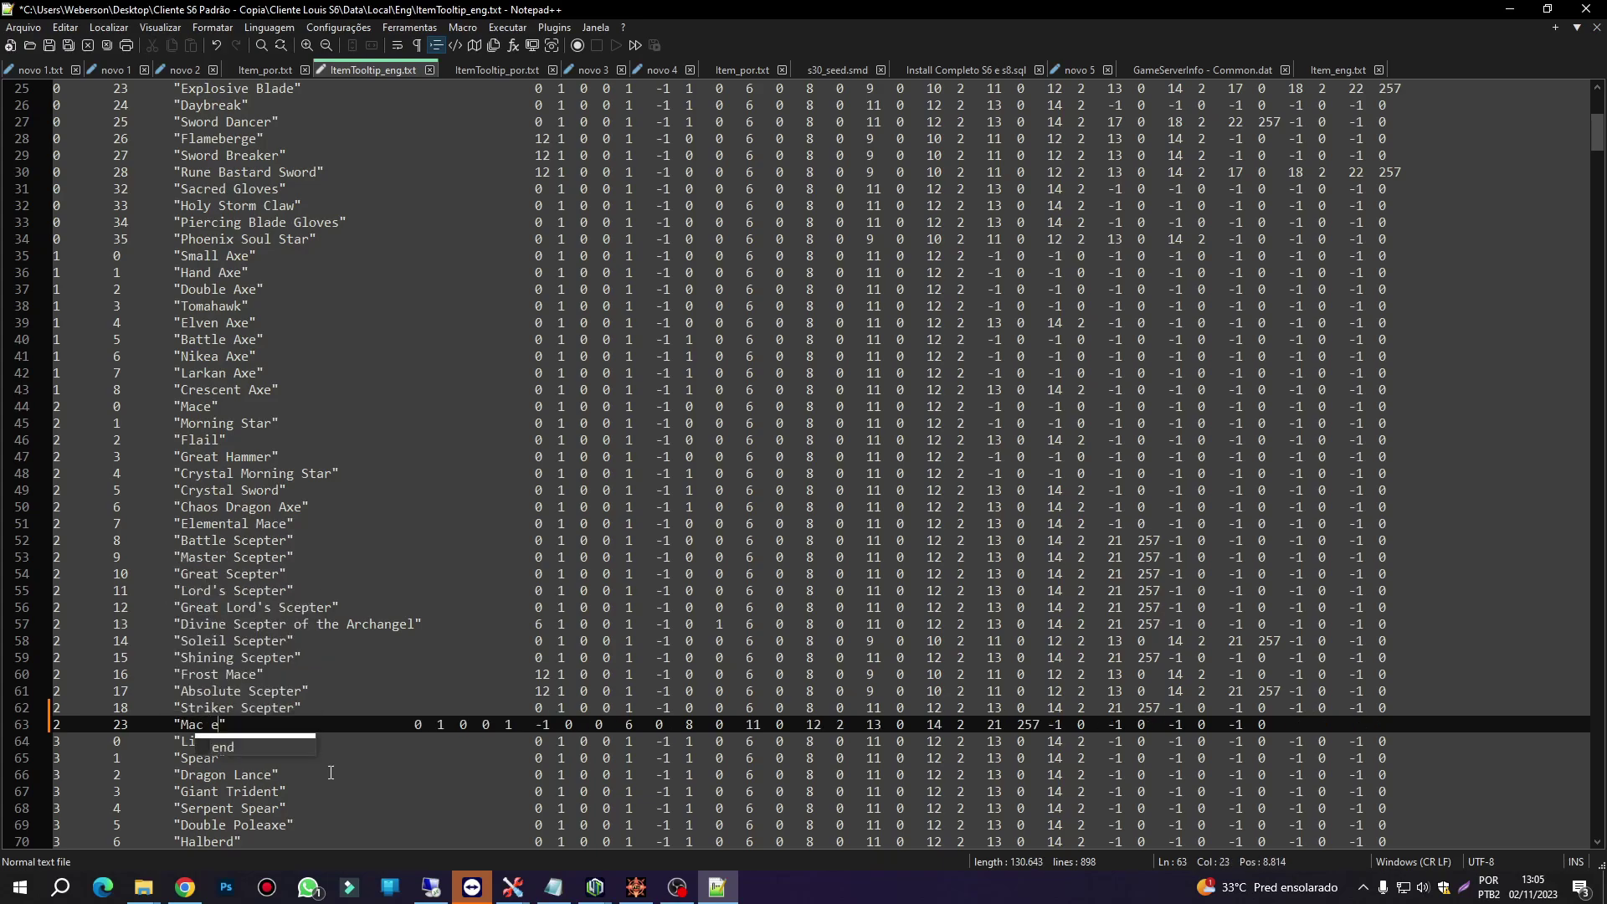
{"action": "type", "text": "of kli"}
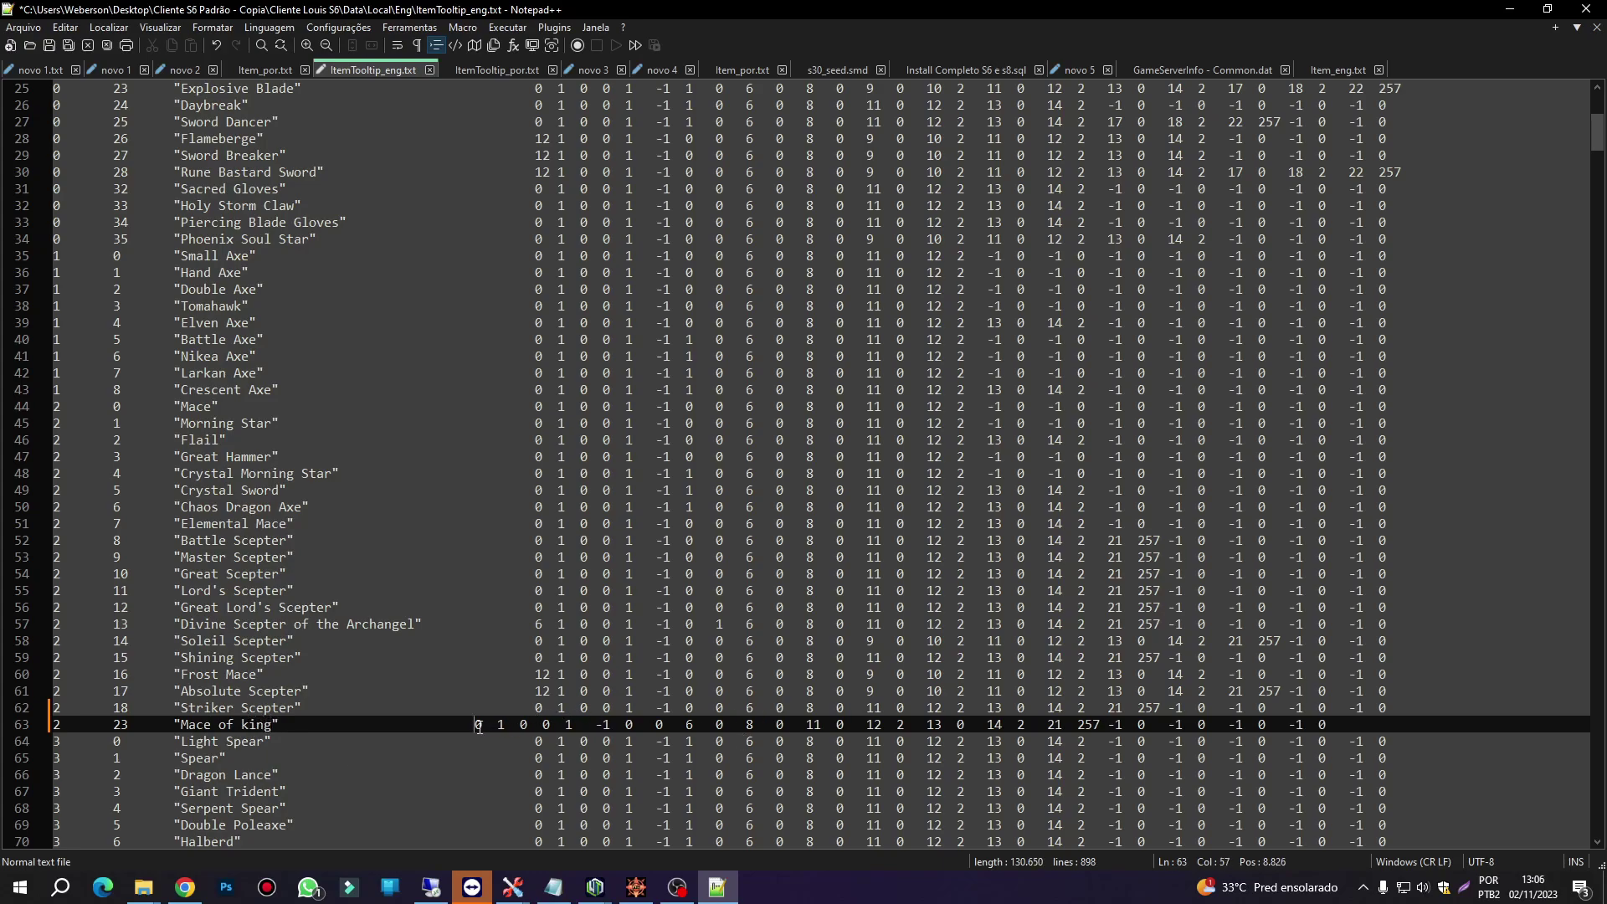
{"action": "key", "text": "Tab"}
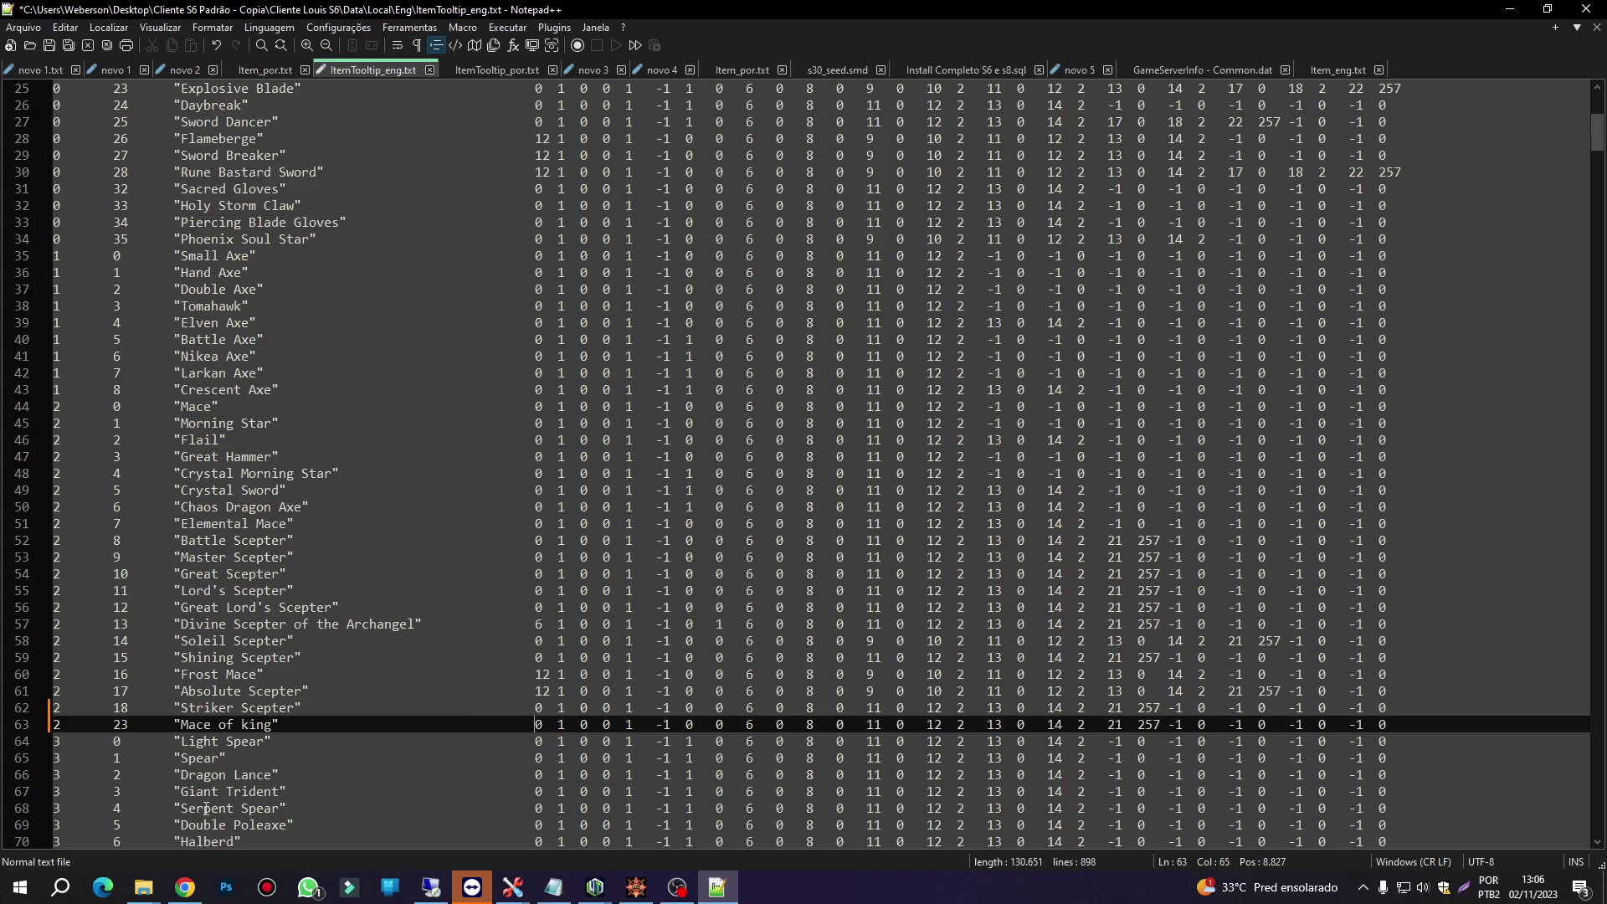
{"action": "left_click", "coordinate": [50, 47]}
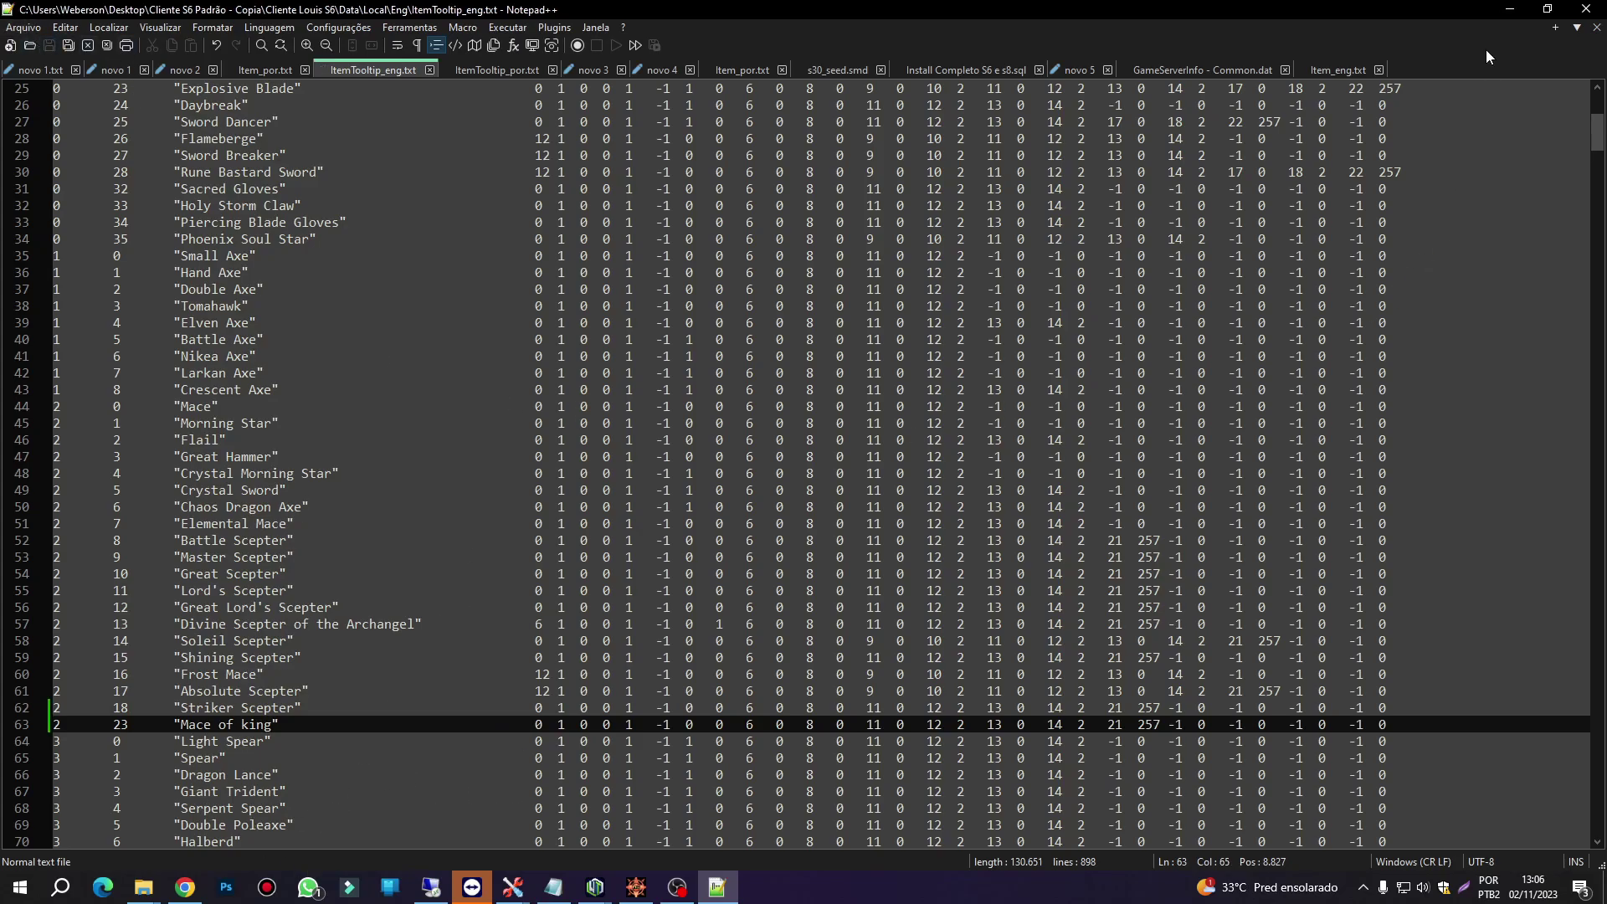
{"action": "left_click", "coordinate": [1511, 15]}
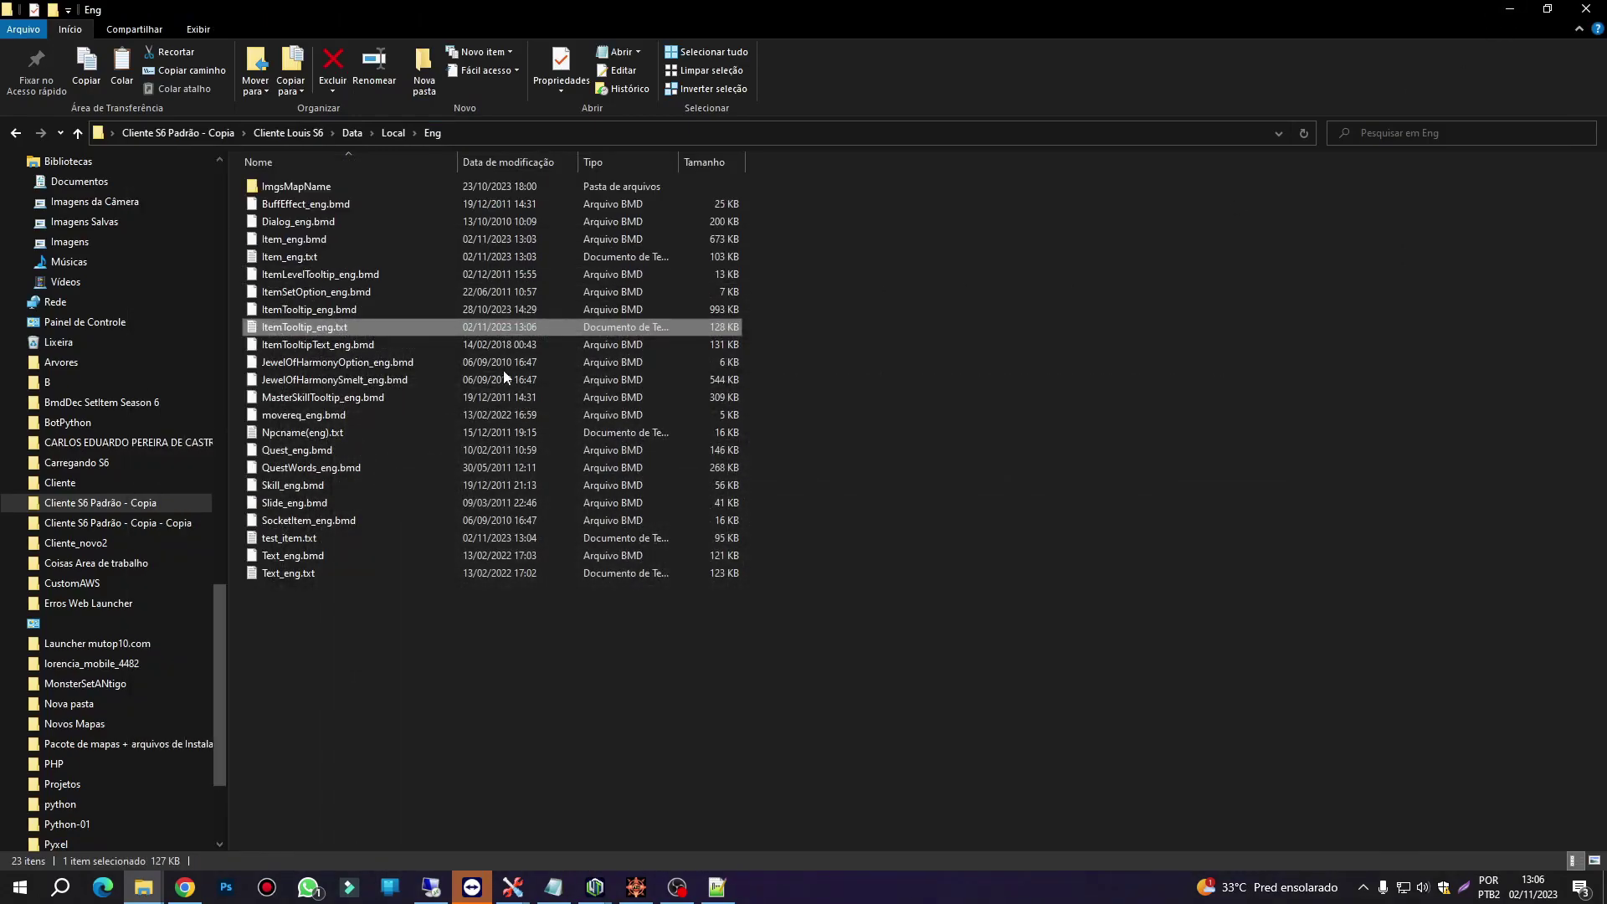
- Switch to BmdDec and load ItemTooltip_eng.txt from the Eng folder for S6EP2 ItemToolTip.txt encryption
{"action": "left_click", "coordinate": [636, 887]}
{"action": "left_click", "coordinate": [1024, 392]}
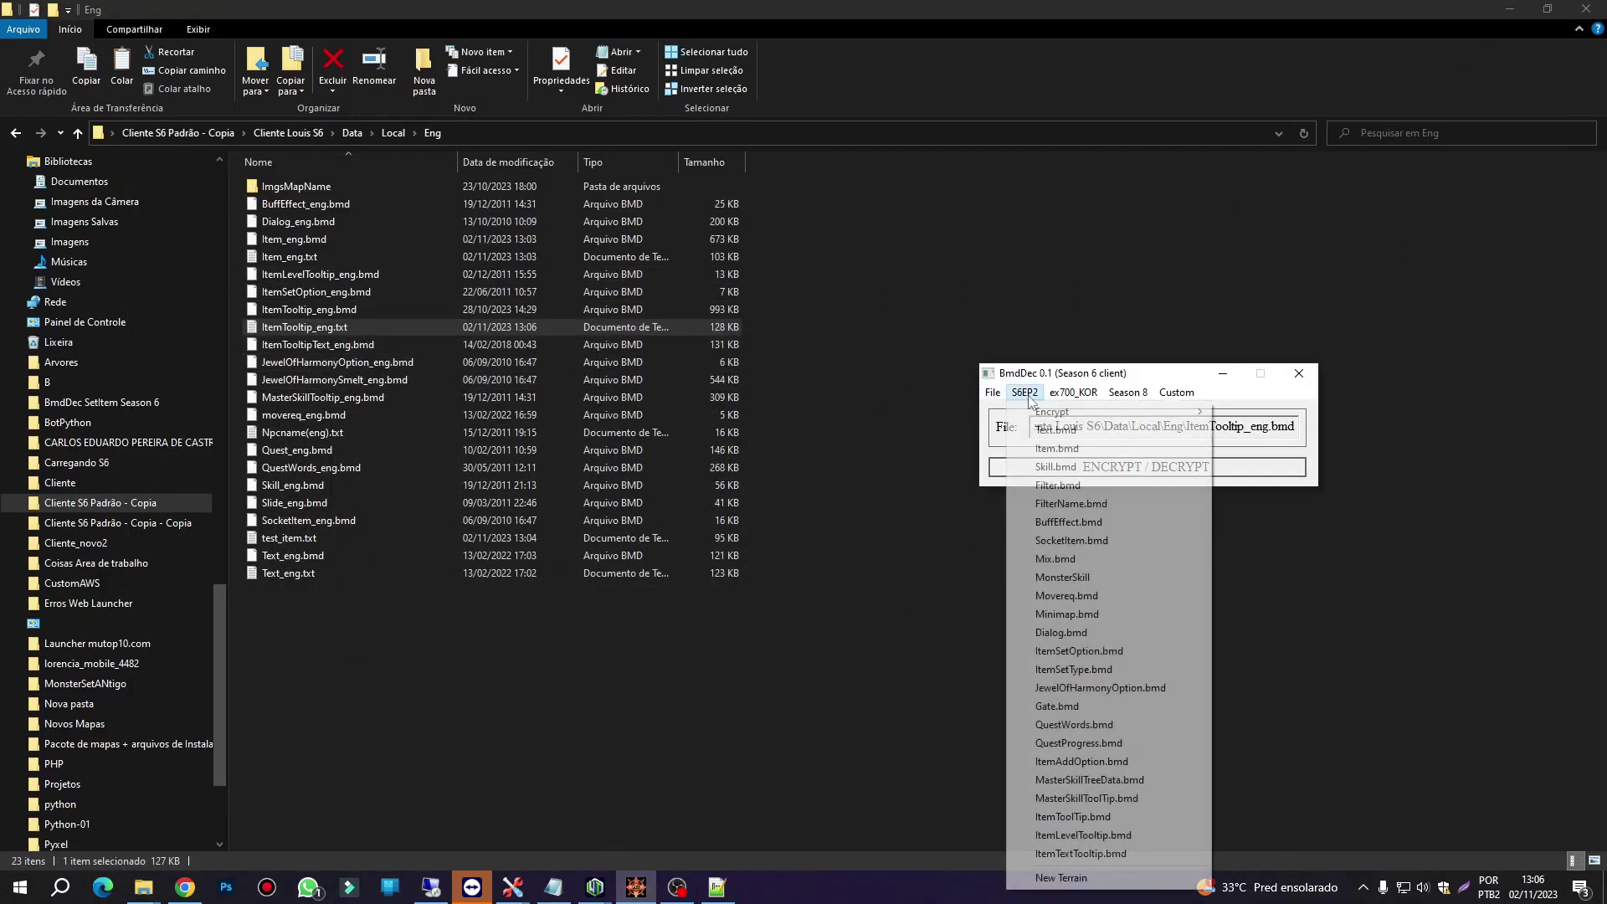
{"action": "mouse_move", "coordinate": [1062, 412]}
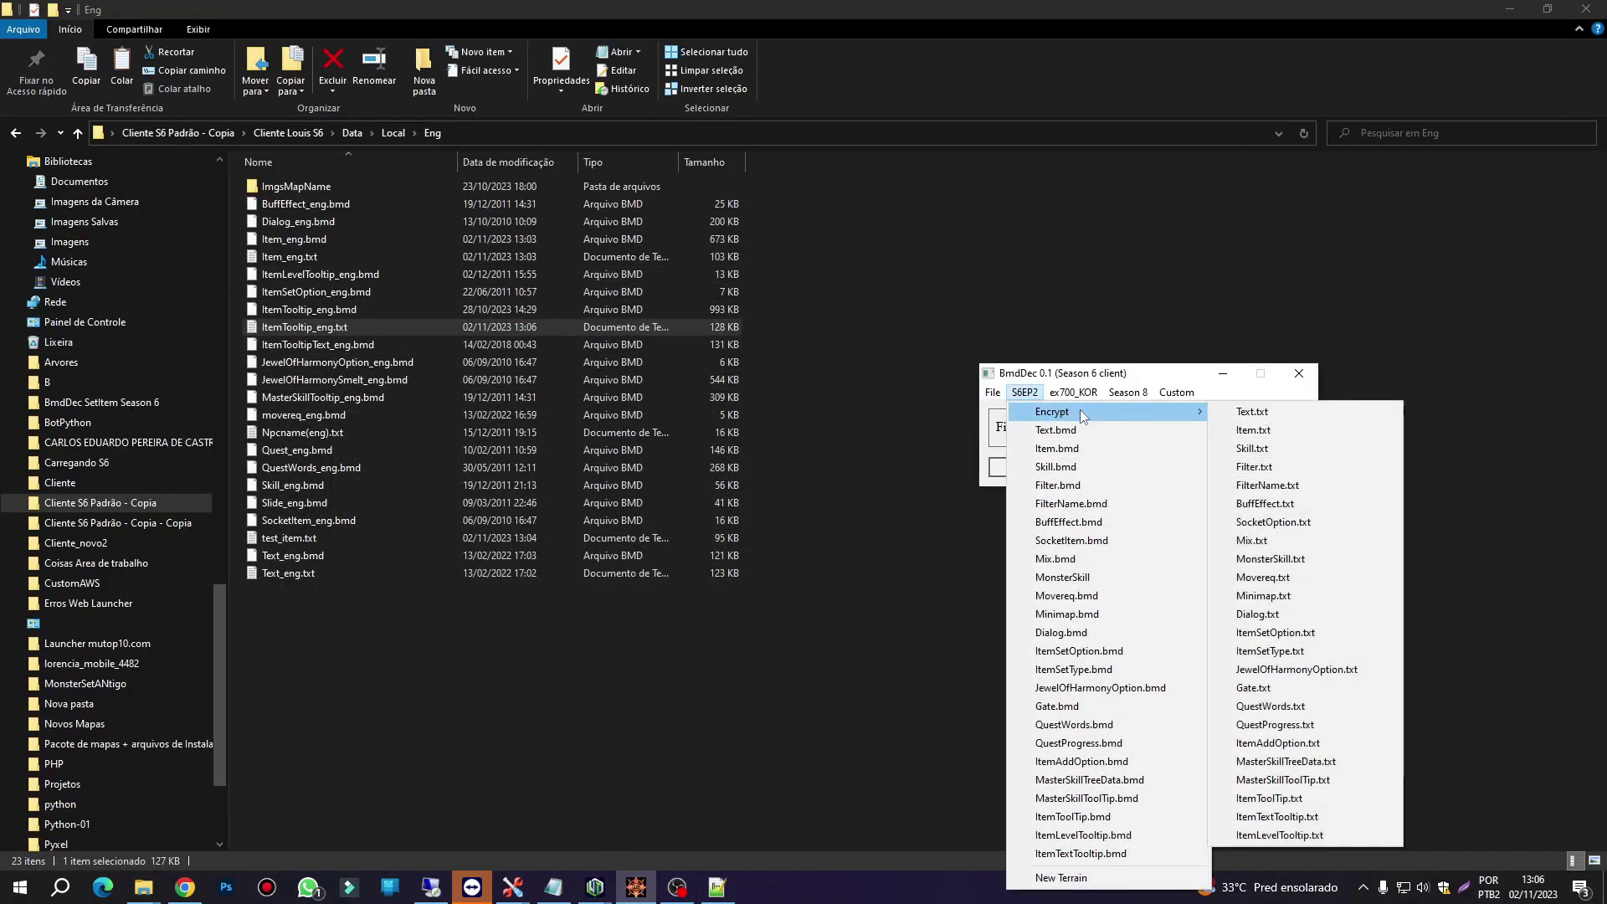
{"action": "left_click", "coordinate": [1283, 805]}
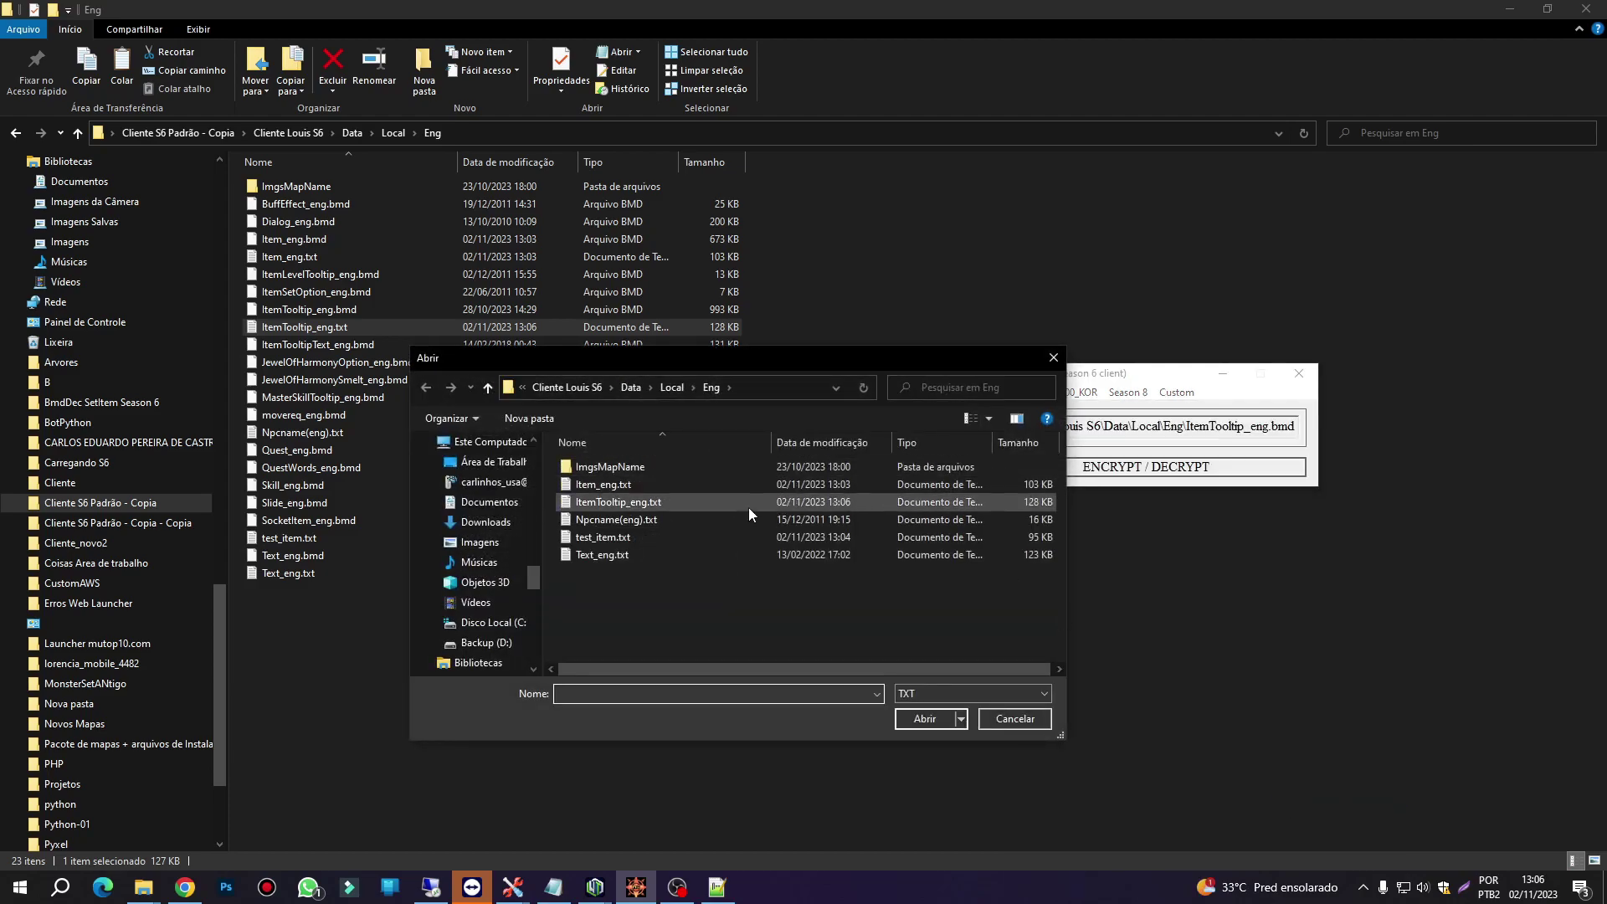
{"action": "double_click", "coordinate": [617, 505]}
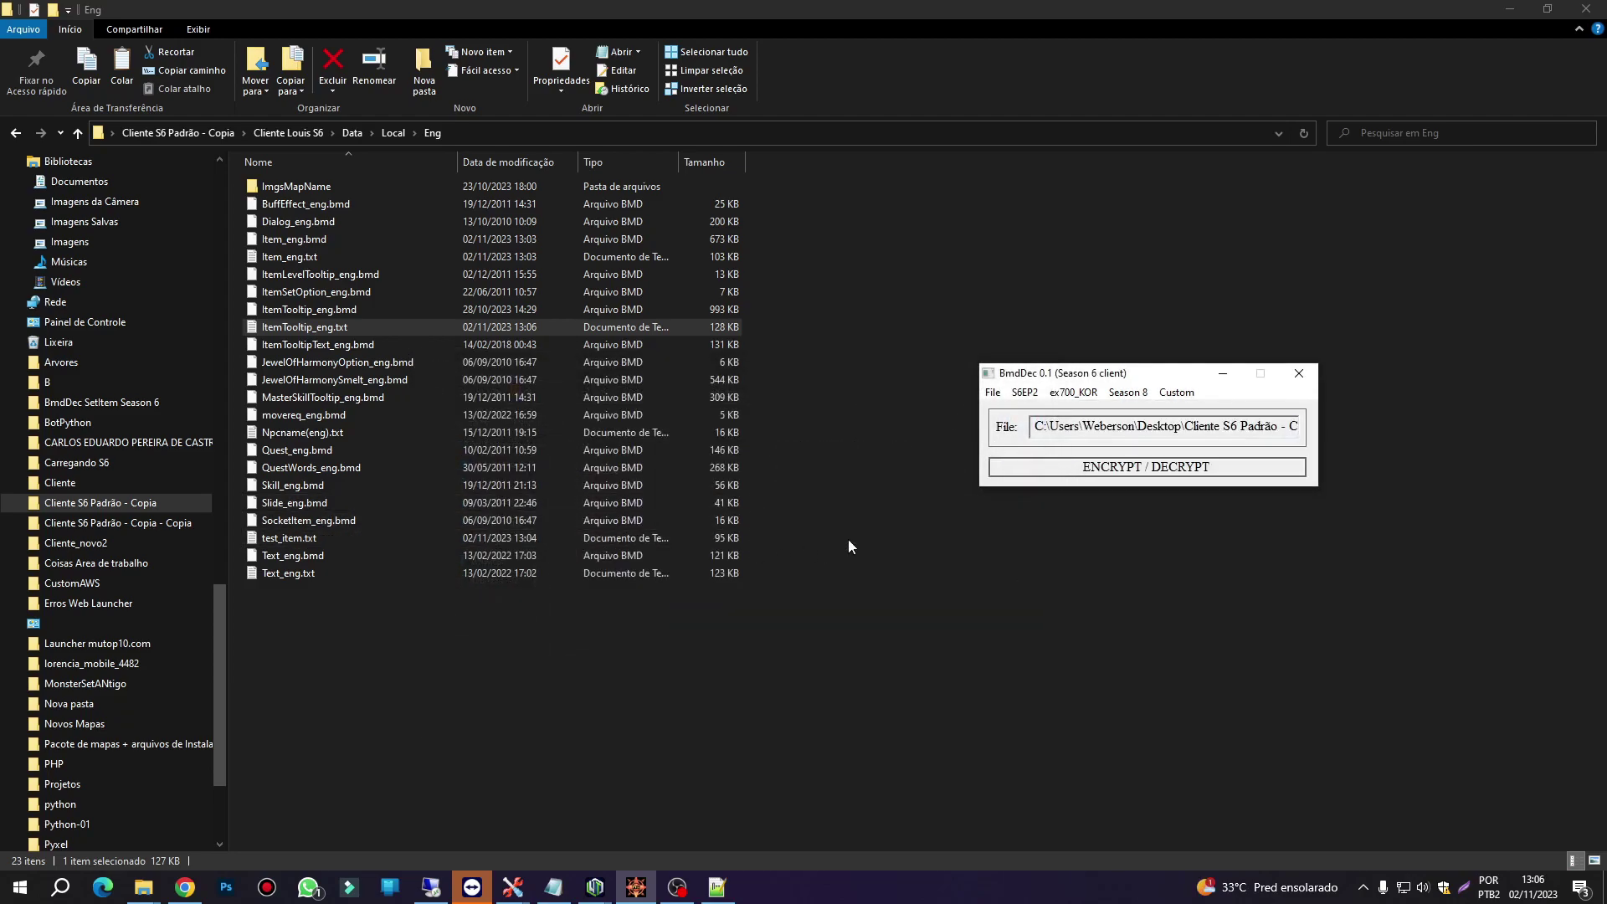
- Encrypt the loaded tooltip text and save it over ItemTooltip_eng.bmd in the Local\Eng folder
{"action": "left_click", "coordinate": [1120, 467]}
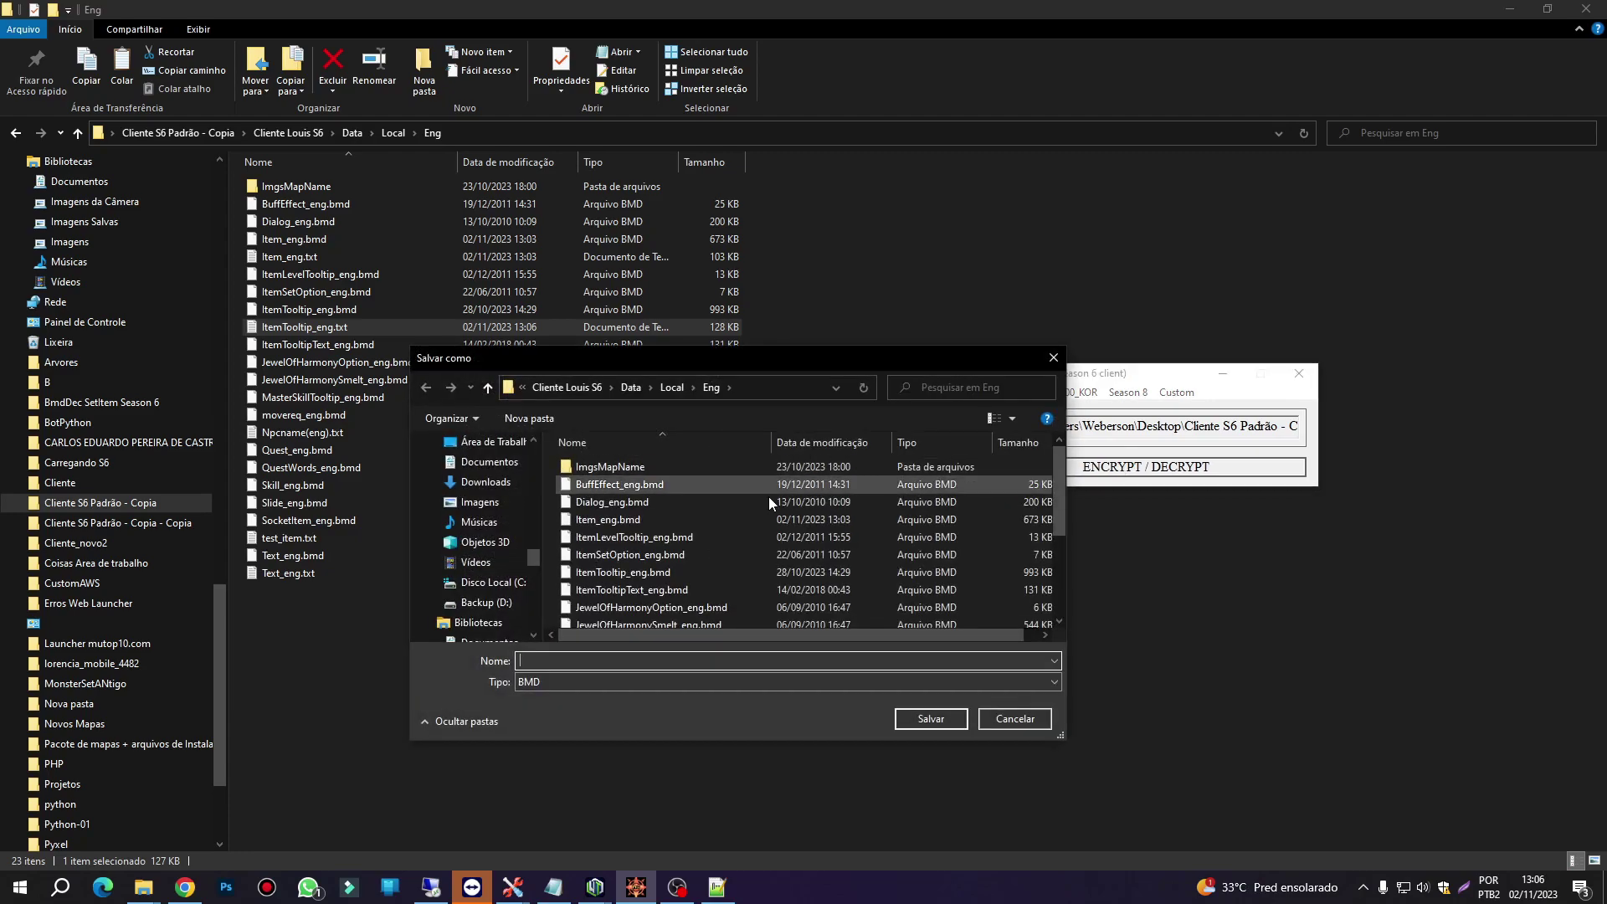
{"action": "left_click", "coordinate": [604, 571]}
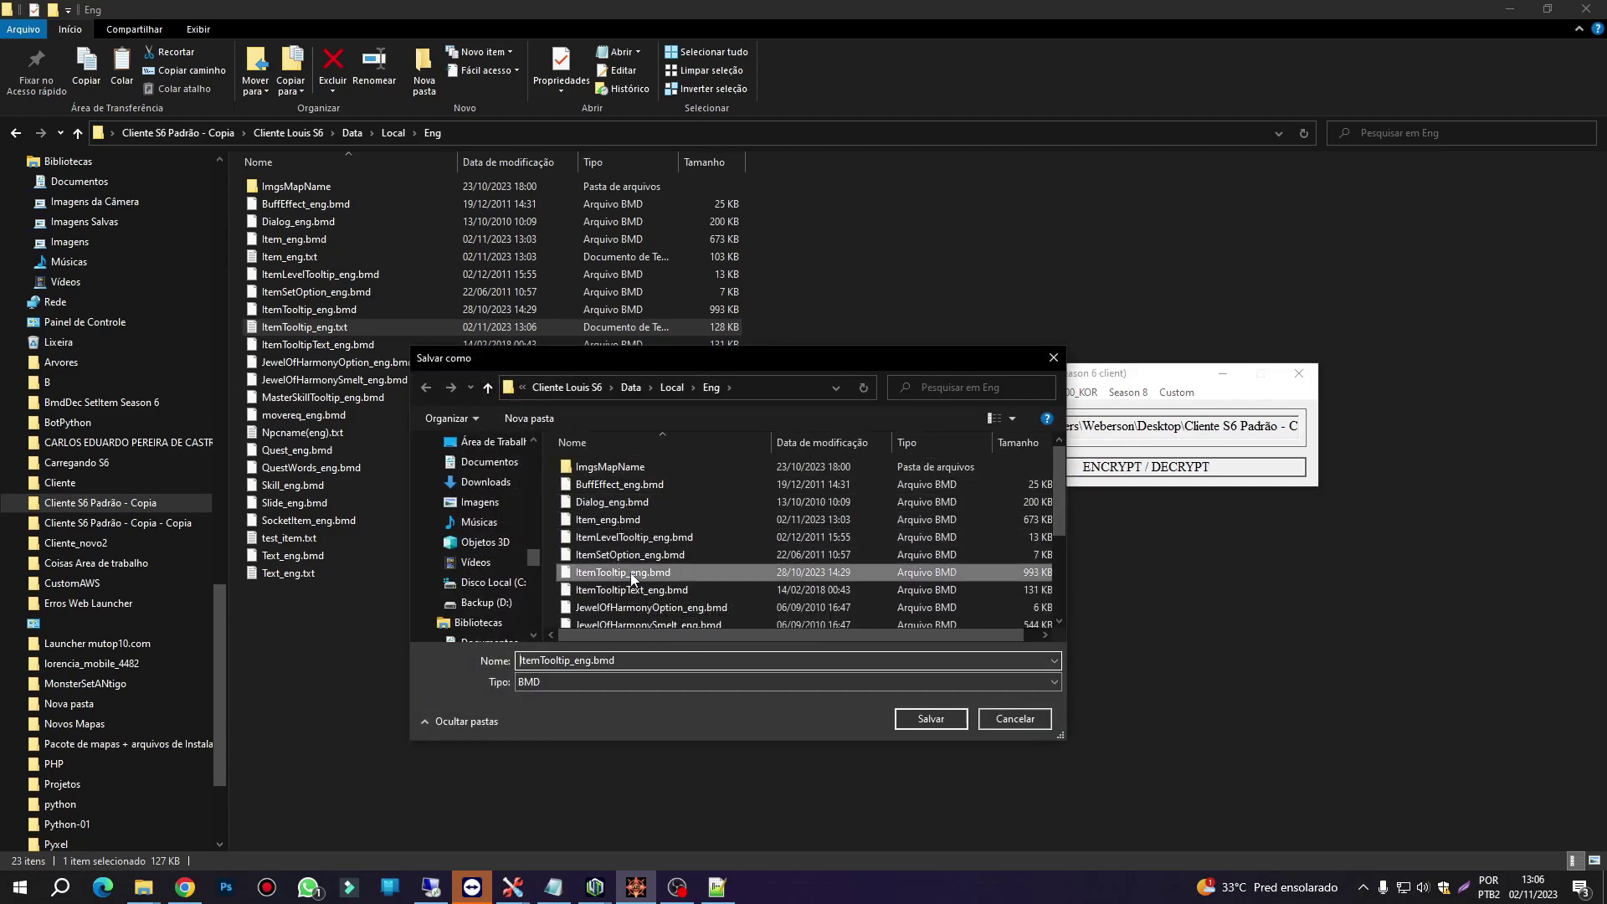
{"action": "left_click", "coordinate": [916, 719]}
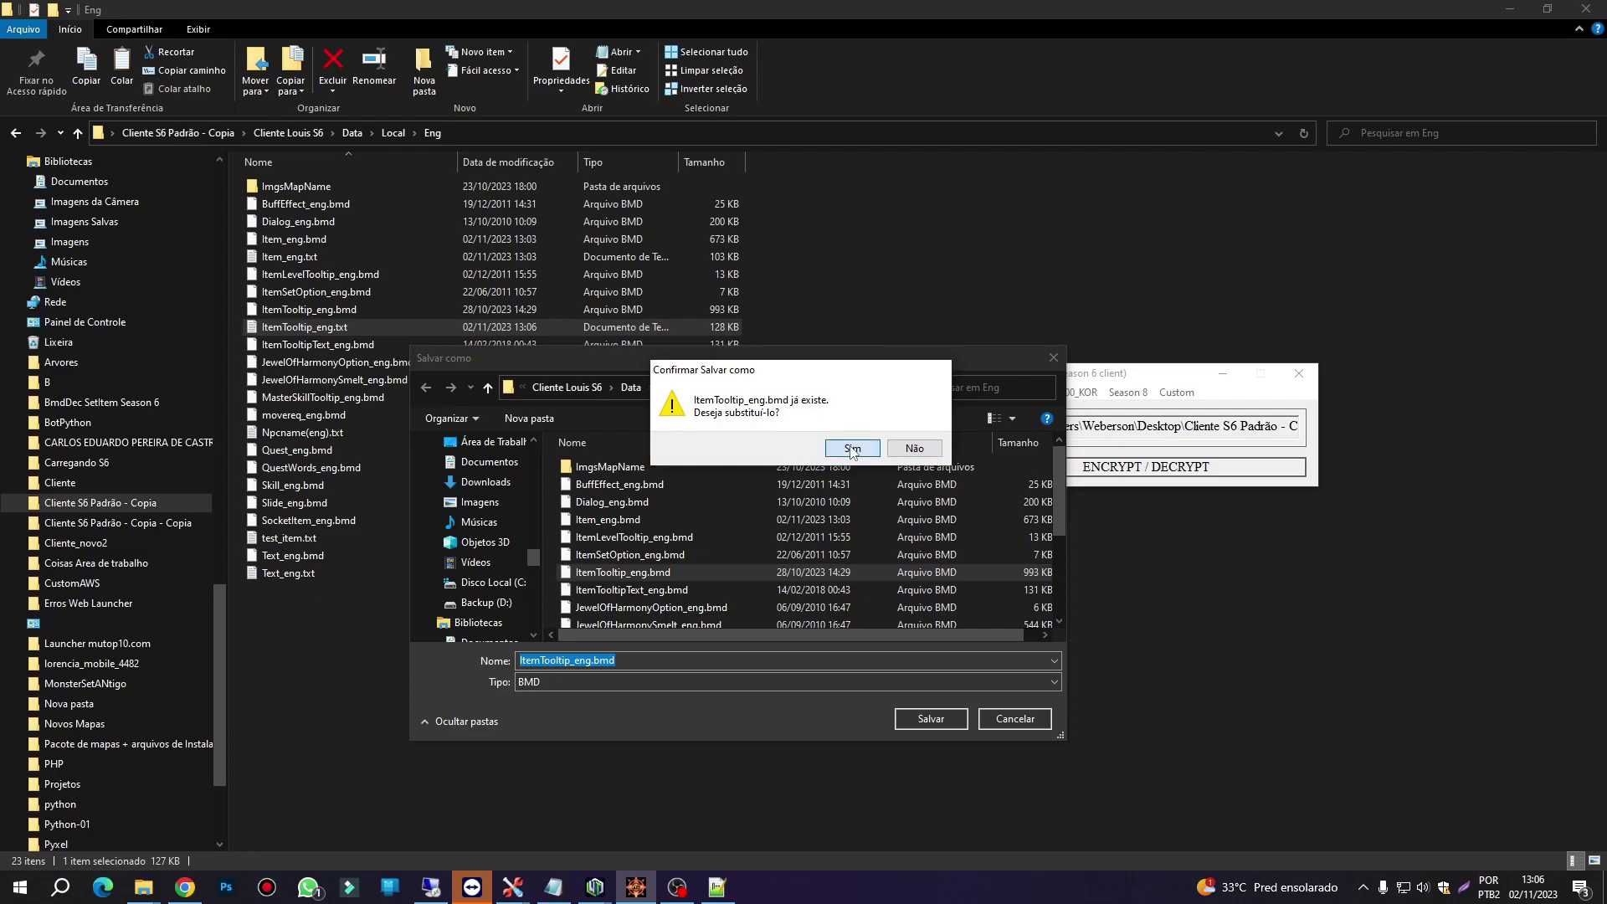
{"action": "left_click", "coordinate": [850, 444]}
{"action": "left_click", "coordinate": [827, 498]}
- Encrypt the tooltip text again and save it over ItemTooltip_por.bmd in the Local\Por folder
{"action": "left_click", "coordinate": [1090, 469]}
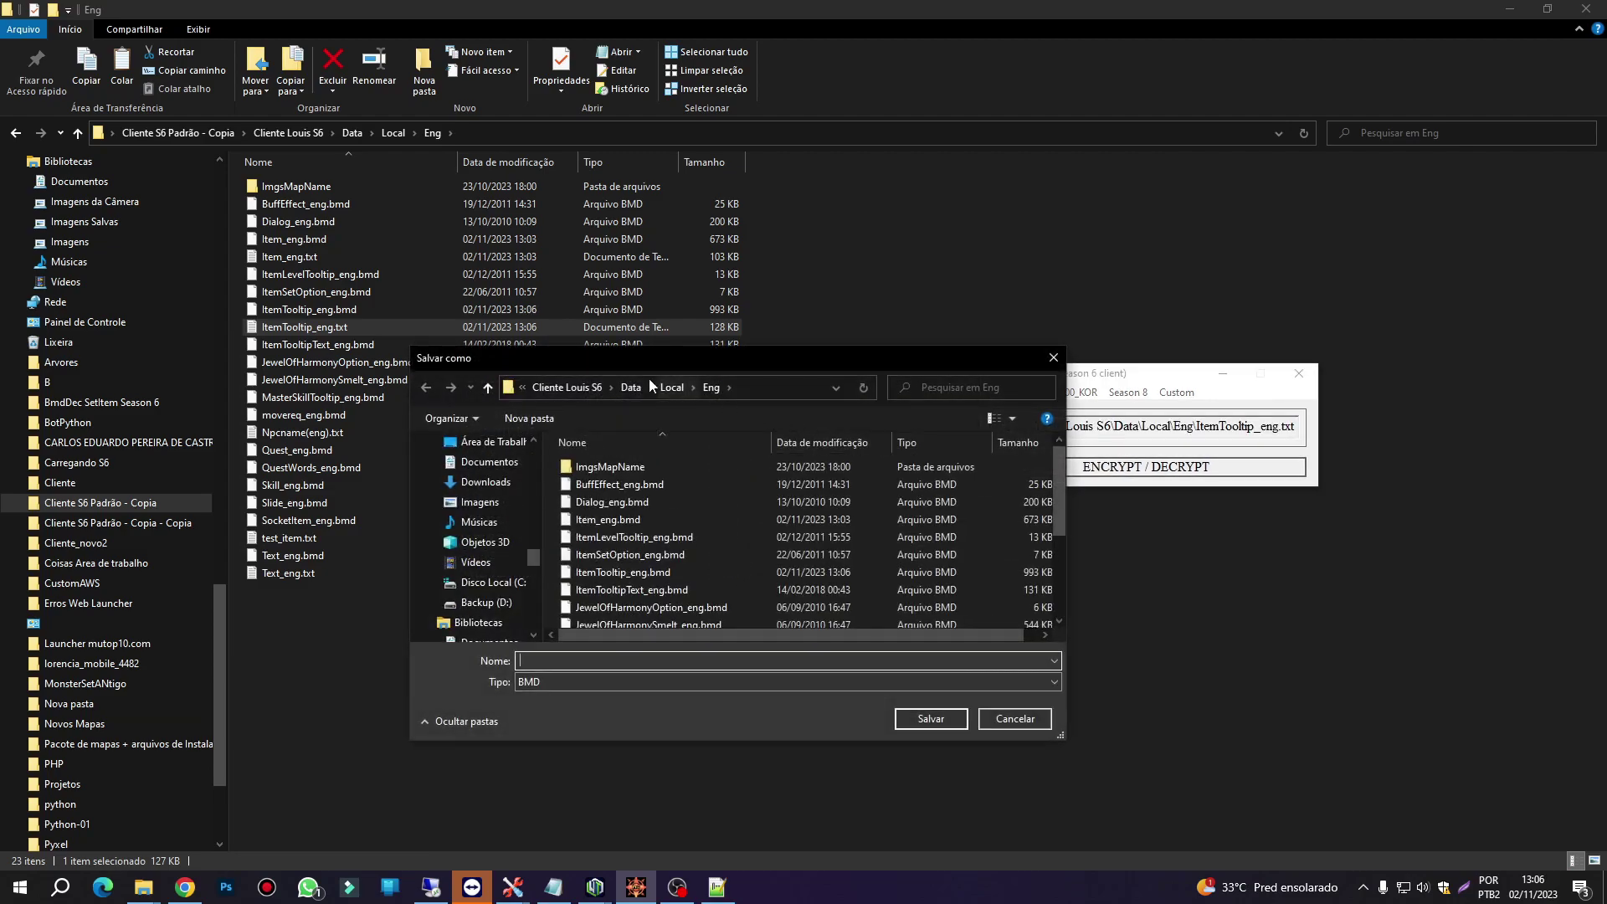
{"action": "double_click", "coordinate": [615, 485]}
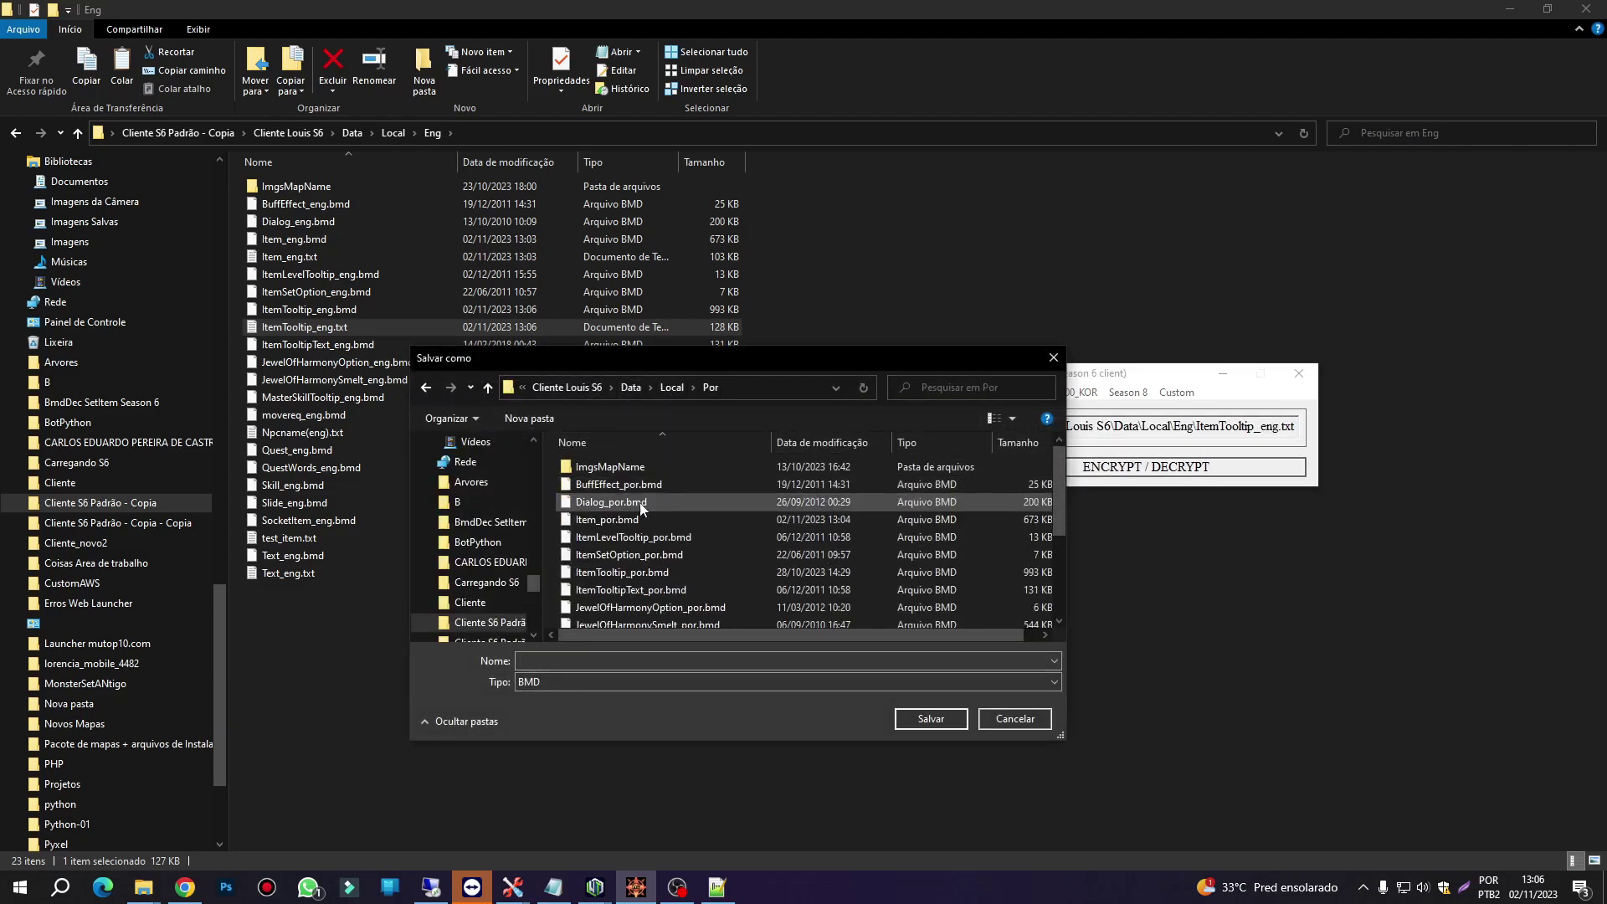
{"action": "scroll", "coordinate": [710, 539], "scroll_direction": "down", "scroll_amount": 2}
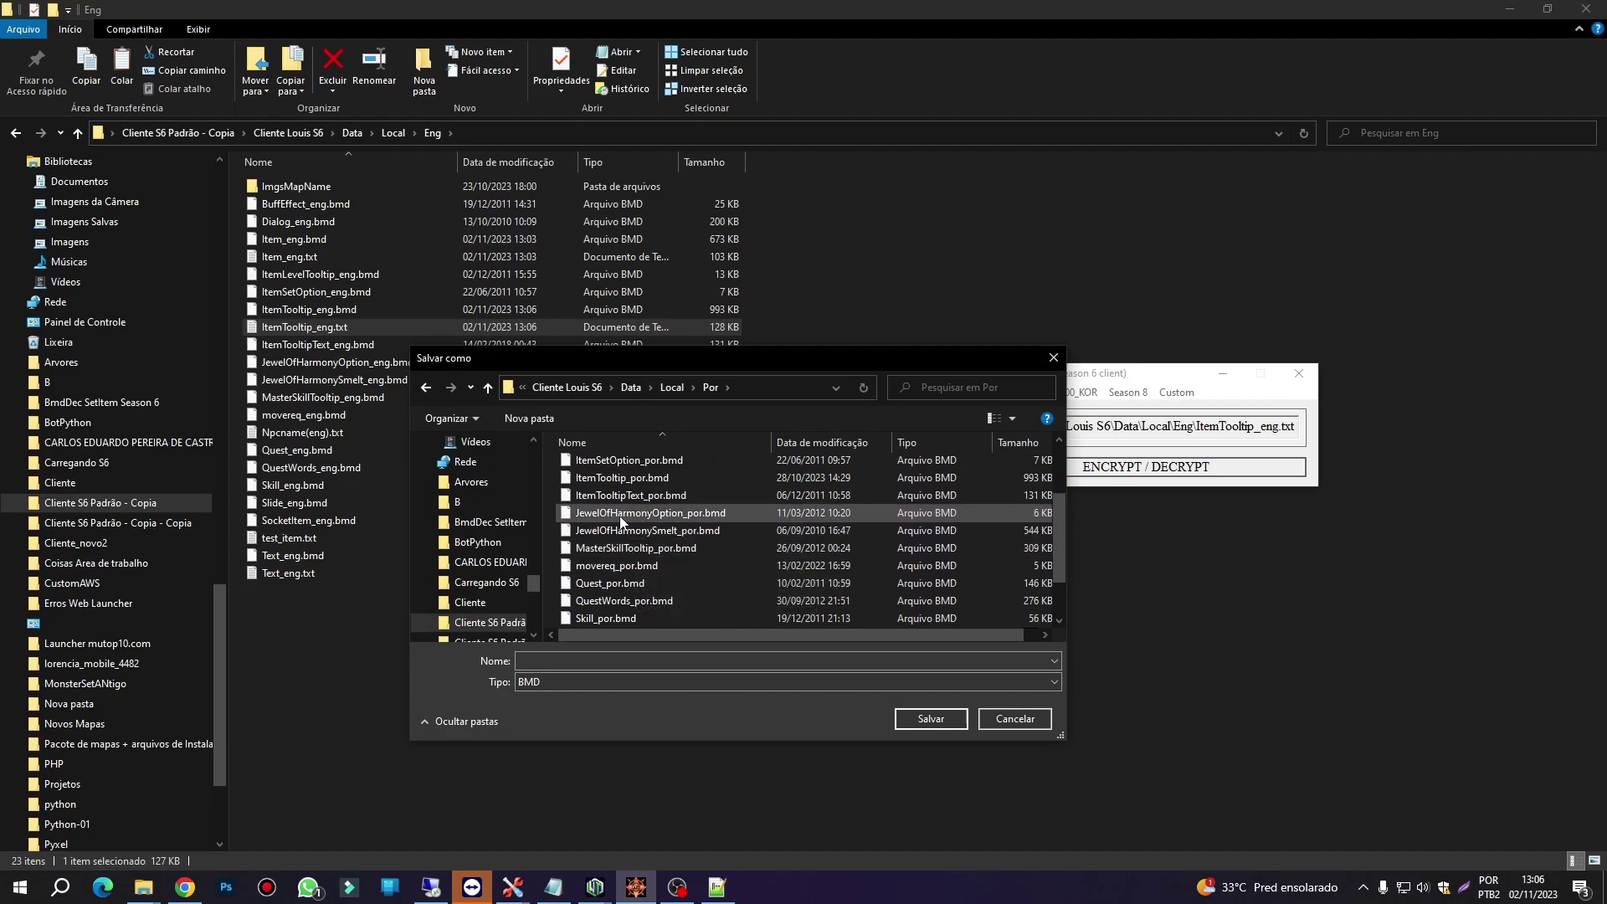
{"action": "left_click", "coordinate": [624, 486]}
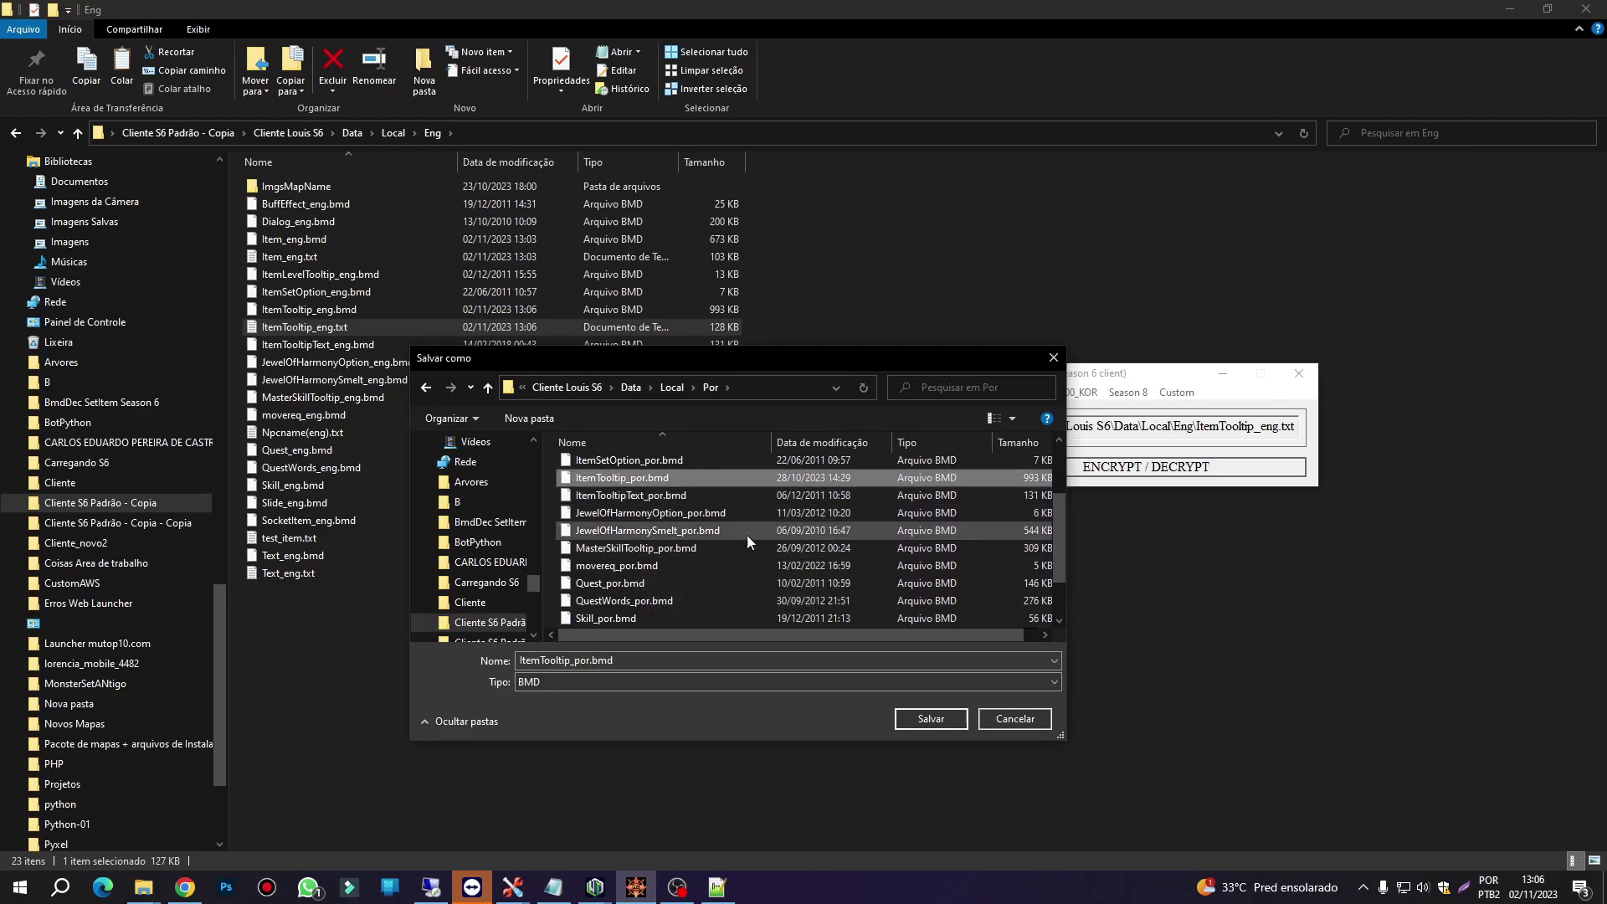
{"action": "left_click", "coordinate": [931, 718]}
{"action": "left_click", "coordinate": [851, 451]}
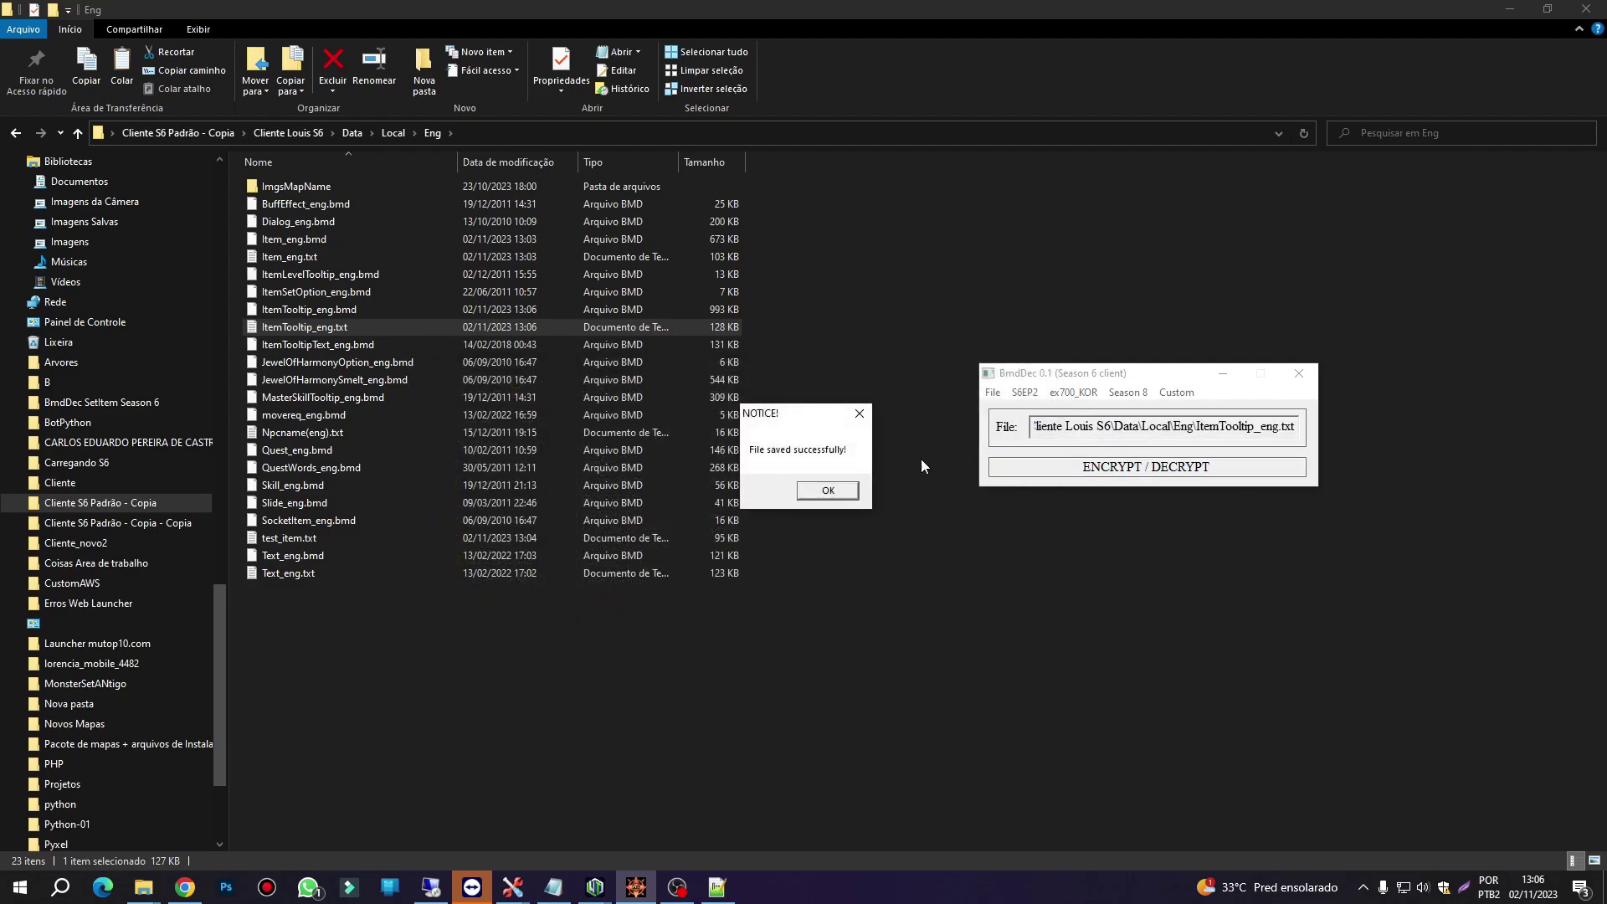
{"action": "left_click", "coordinate": [854, 492]}
- Repeat the encryption of ItemTooltip_eng.txt, overwriting ItemTooltip_por.bmd in the Por folder once more
{"action": "left_click", "coordinate": [1110, 471]}
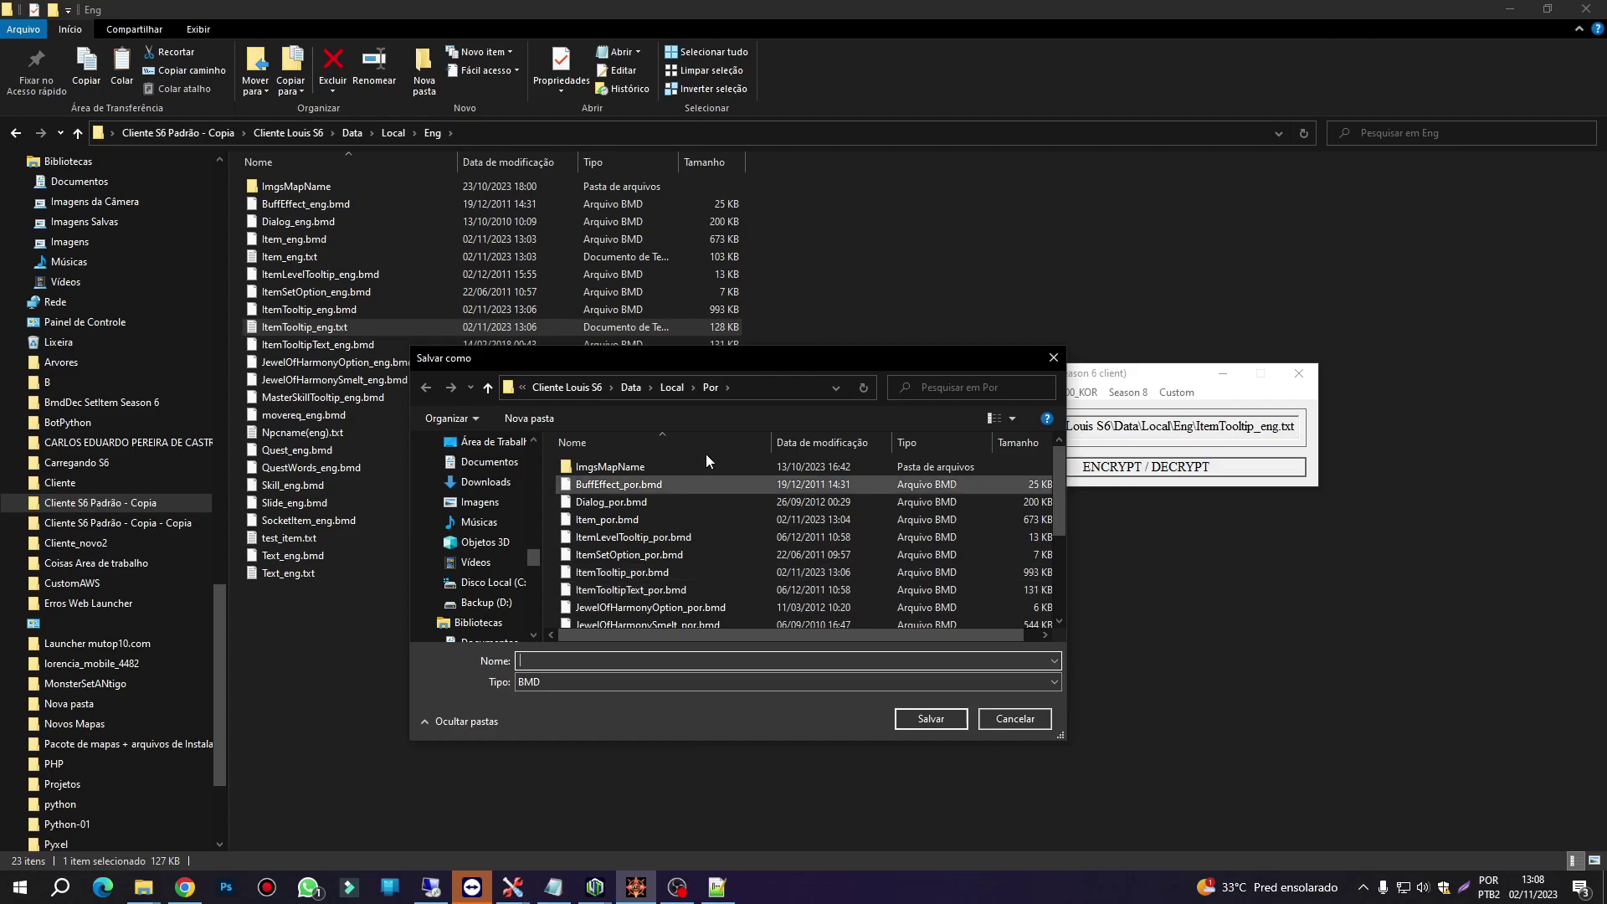
{"action": "left_click", "coordinate": [623, 577]}
{"action": "left_click", "coordinate": [923, 720]}
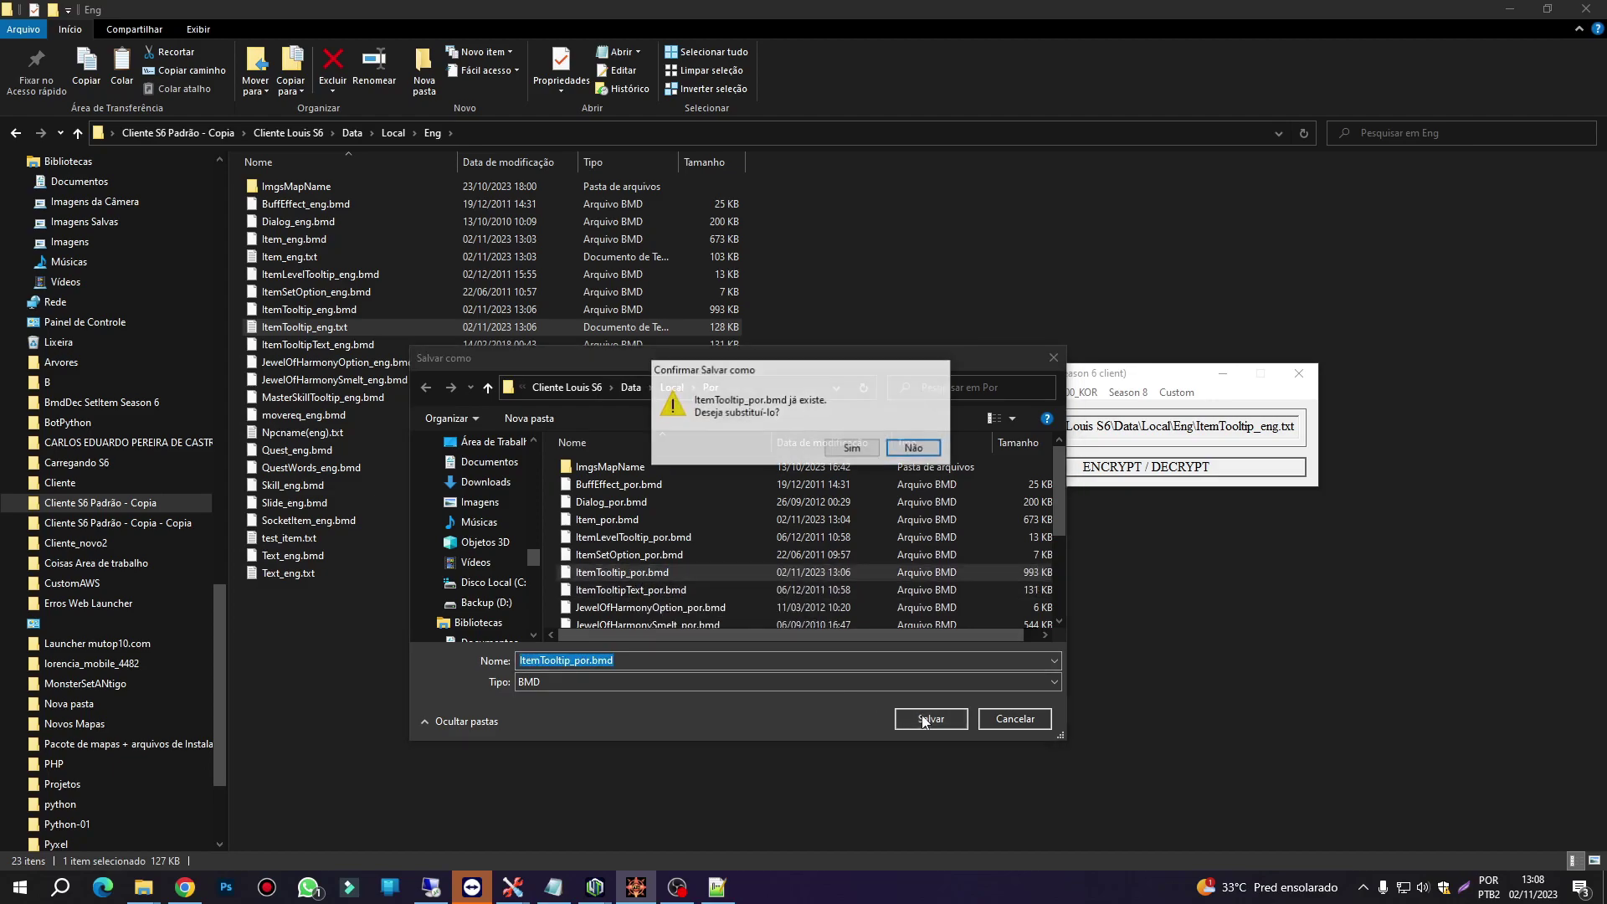
{"action": "left_click", "coordinate": [851, 449]}
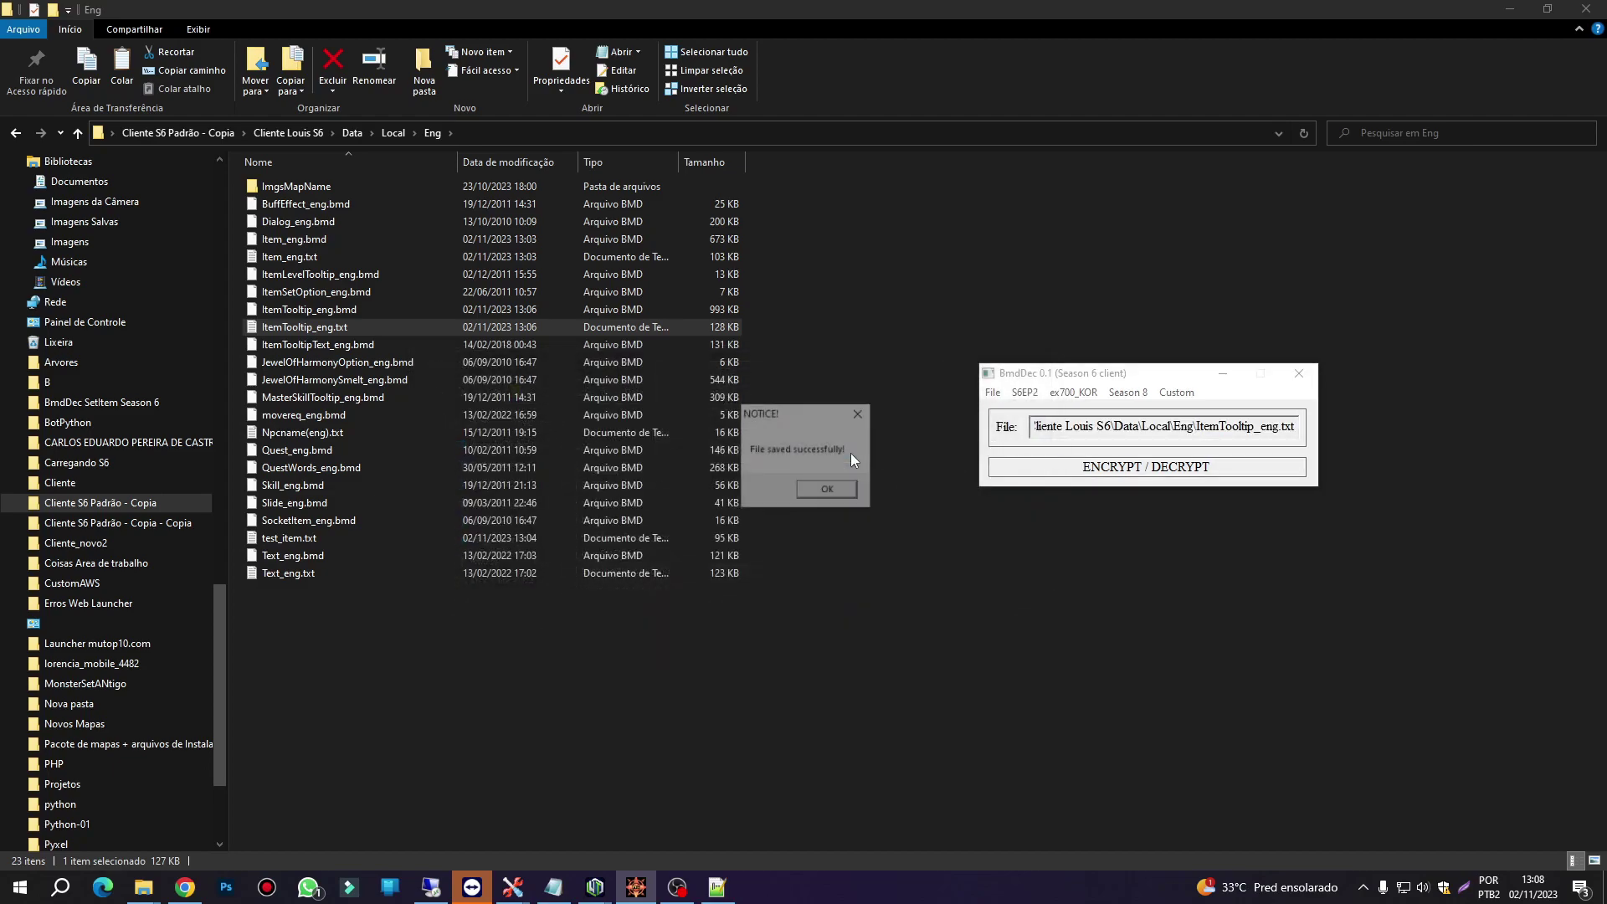
{"action": "left_click", "coordinate": [826, 491]}
- Encrypt ItemTooltip_eng.txt for the Spanish client and save it over ItemTooltip_spn.bmd in the Local\Spn folder
{"action": "left_click", "coordinate": [1109, 468]}
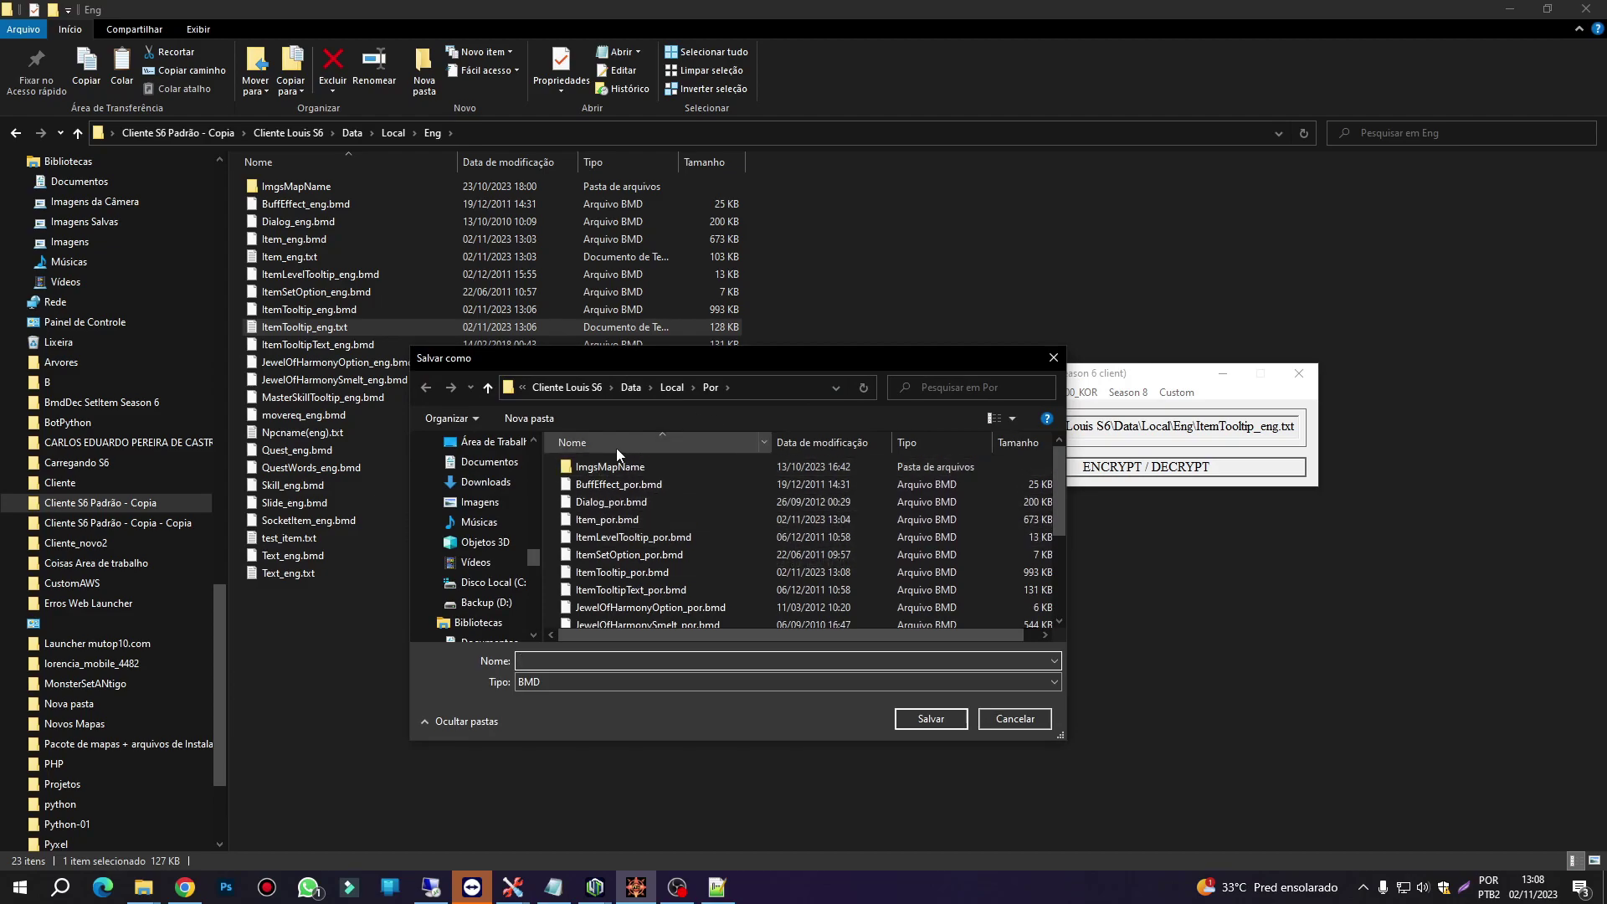
{"action": "left_click", "coordinate": [629, 391]}
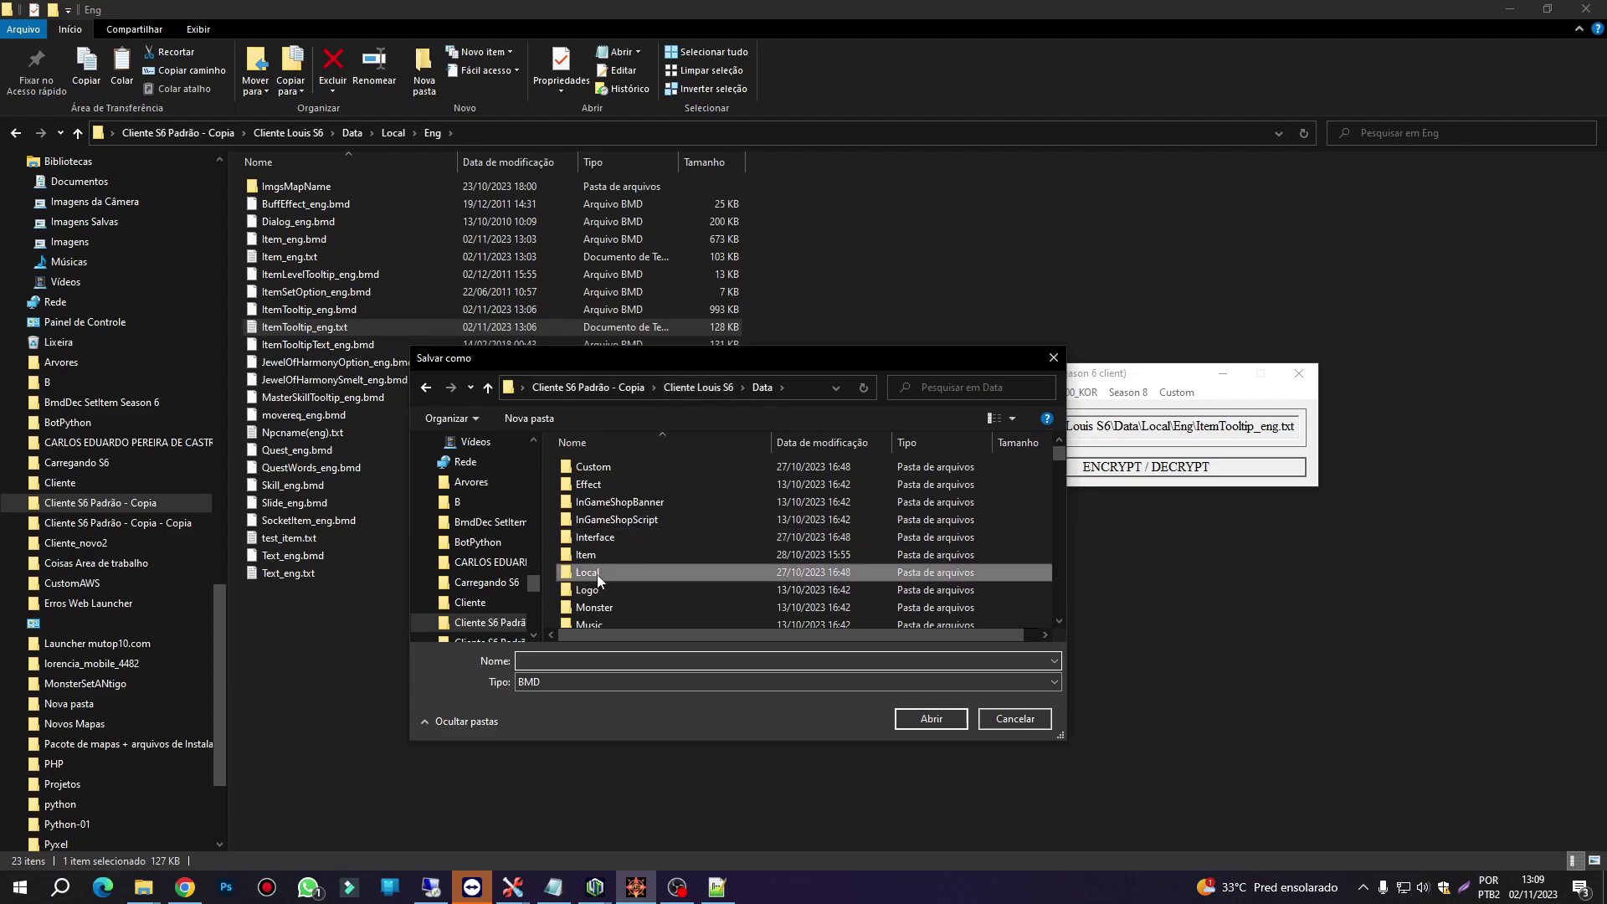
{"action": "double_click", "coordinate": [595, 573]}
{"action": "left_click", "coordinate": [586, 502]}
{"action": "double_click", "coordinate": [586, 501]}
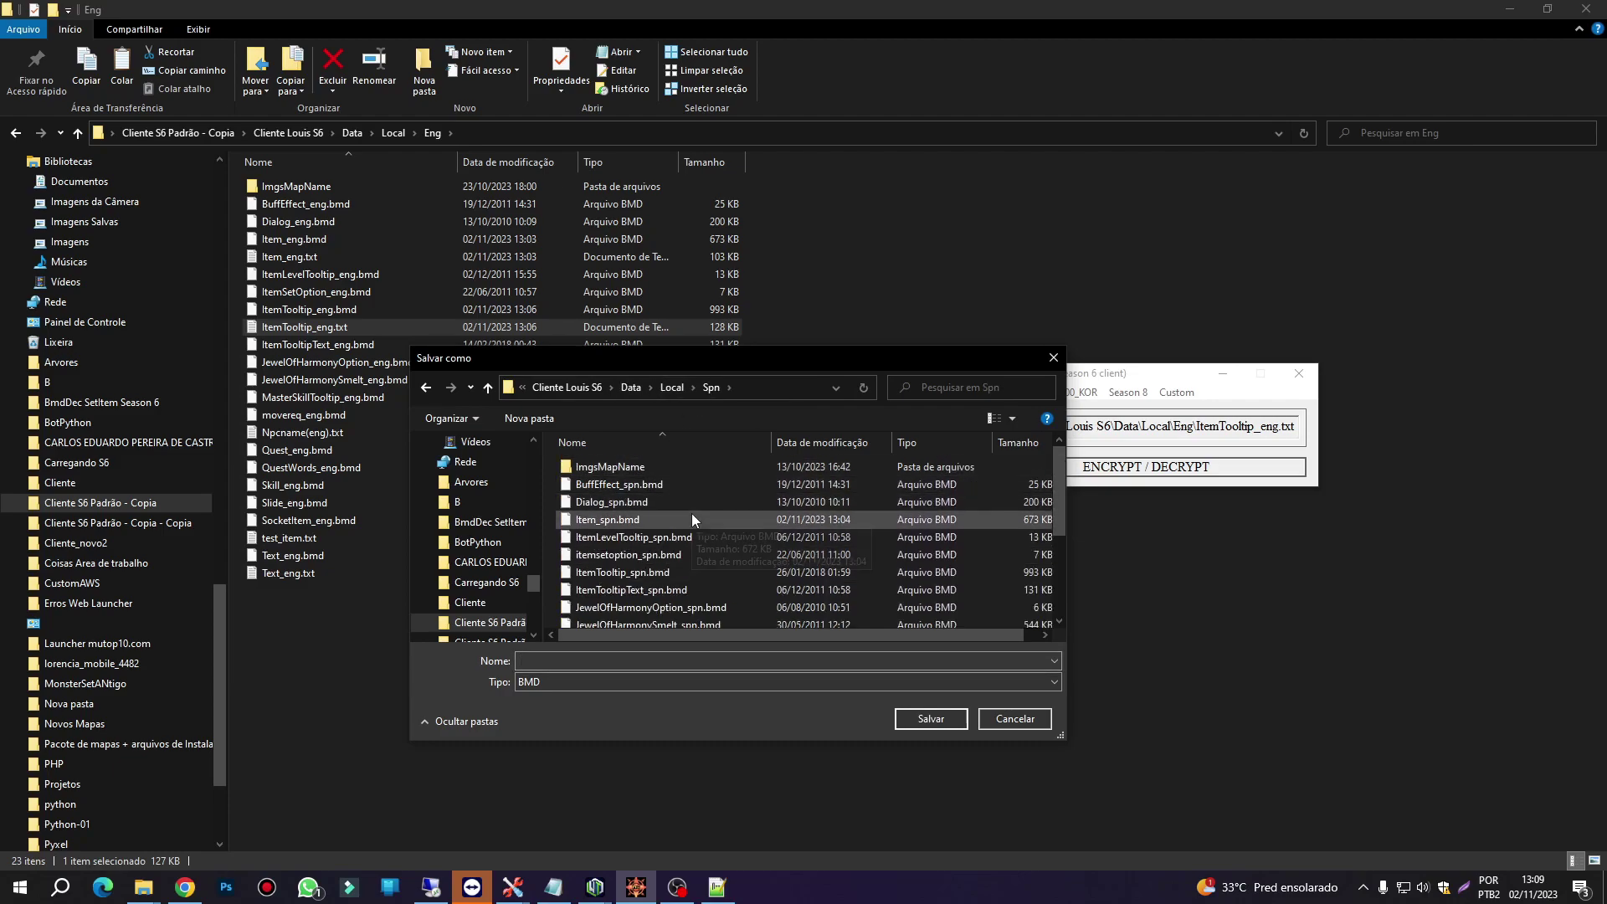
{"action": "left_click", "coordinate": [621, 573]}
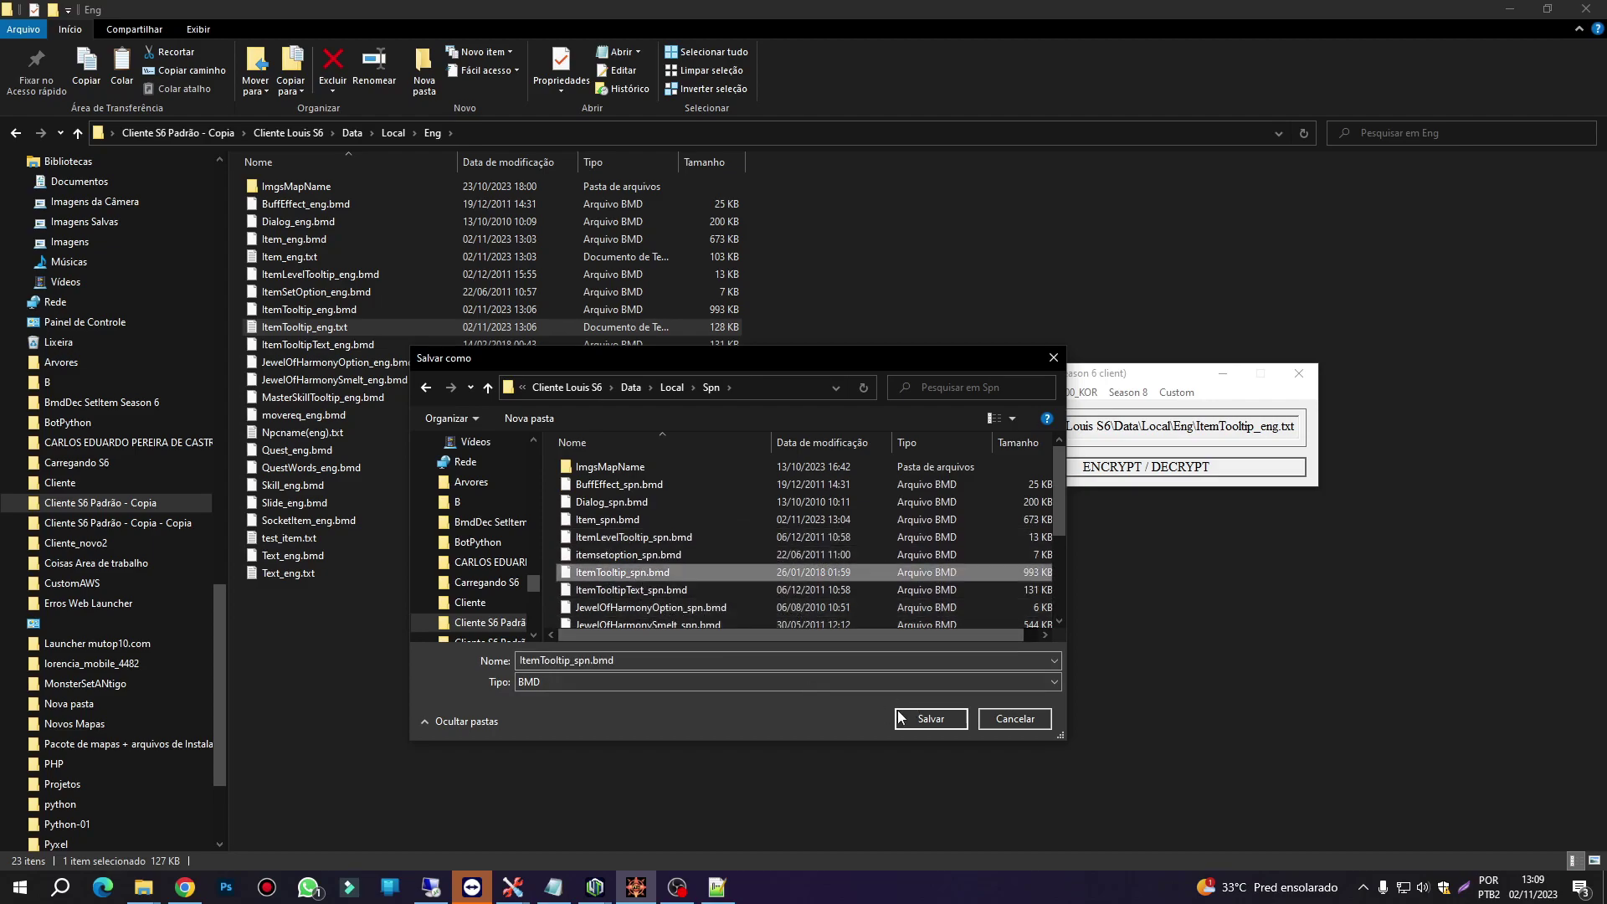
{"action": "left_click", "coordinate": [925, 719]}
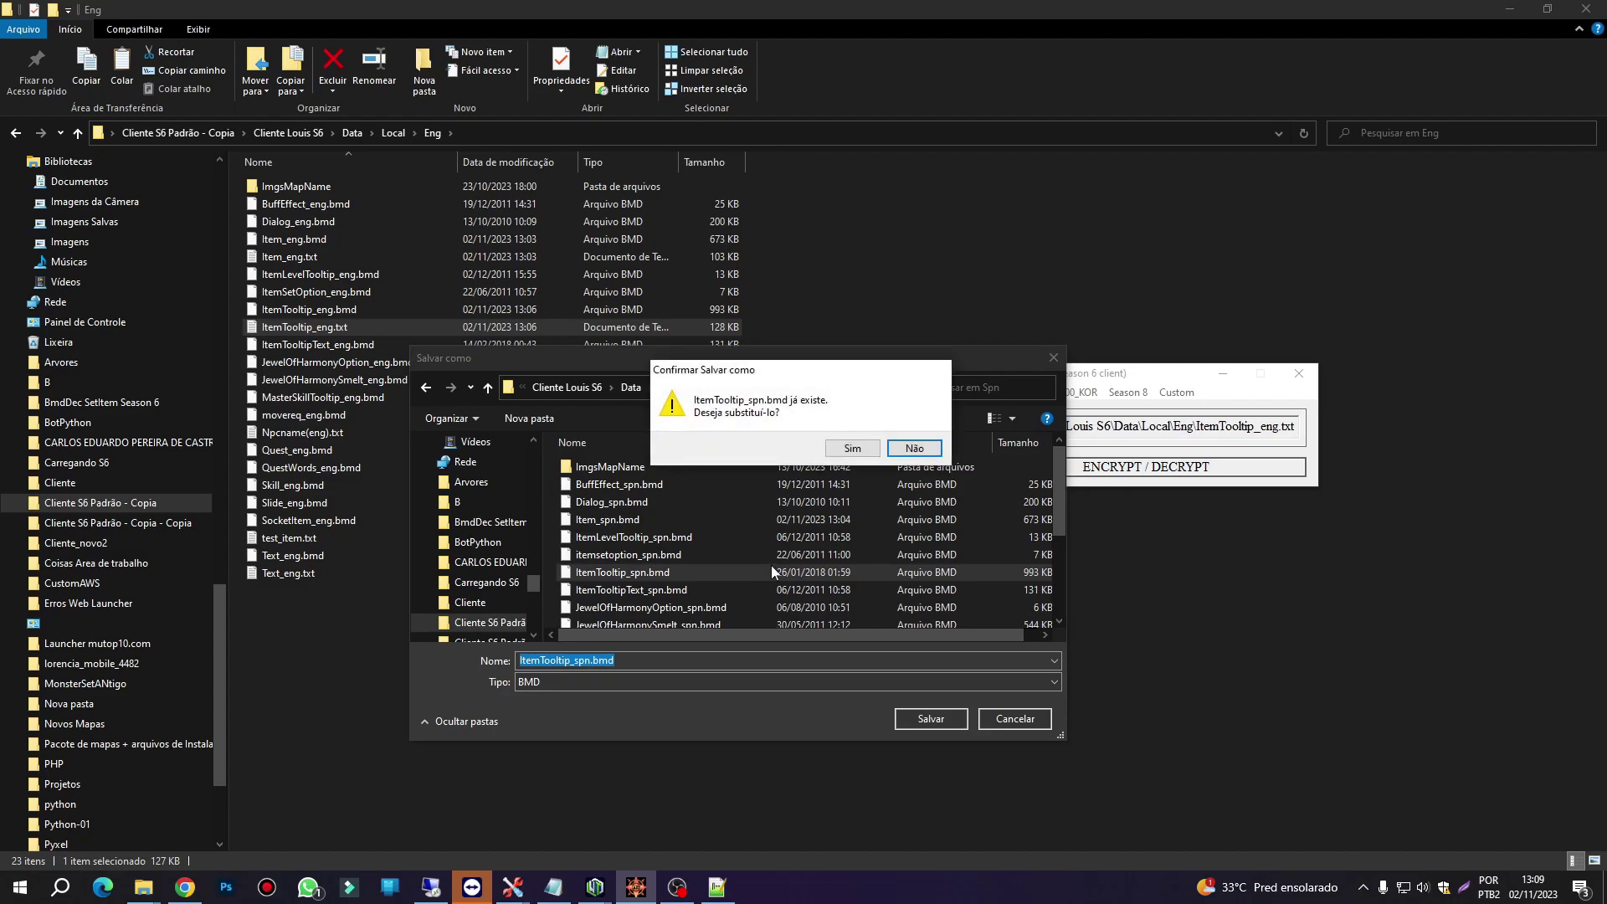
{"action": "left_click", "coordinate": [849, 459]}
{"action": "left_click", "coordinate": [828, 491]}
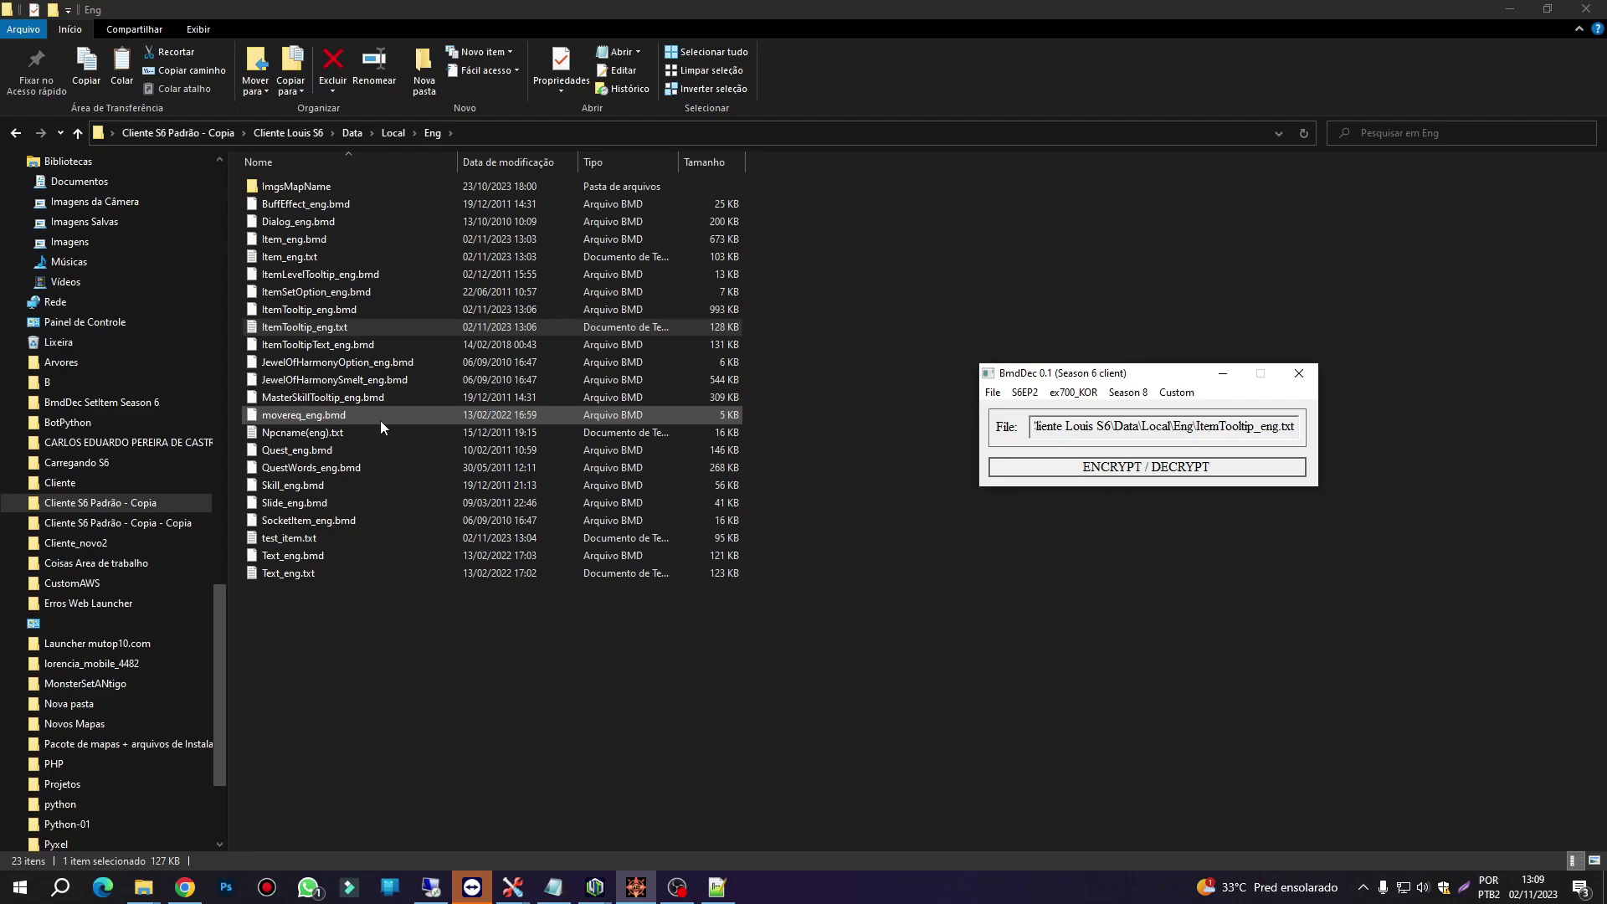
- Return to the client's root folder, Cliente Louis S6, in File Explorer
{"action": "left_click", "coordinate": [304, 139]}
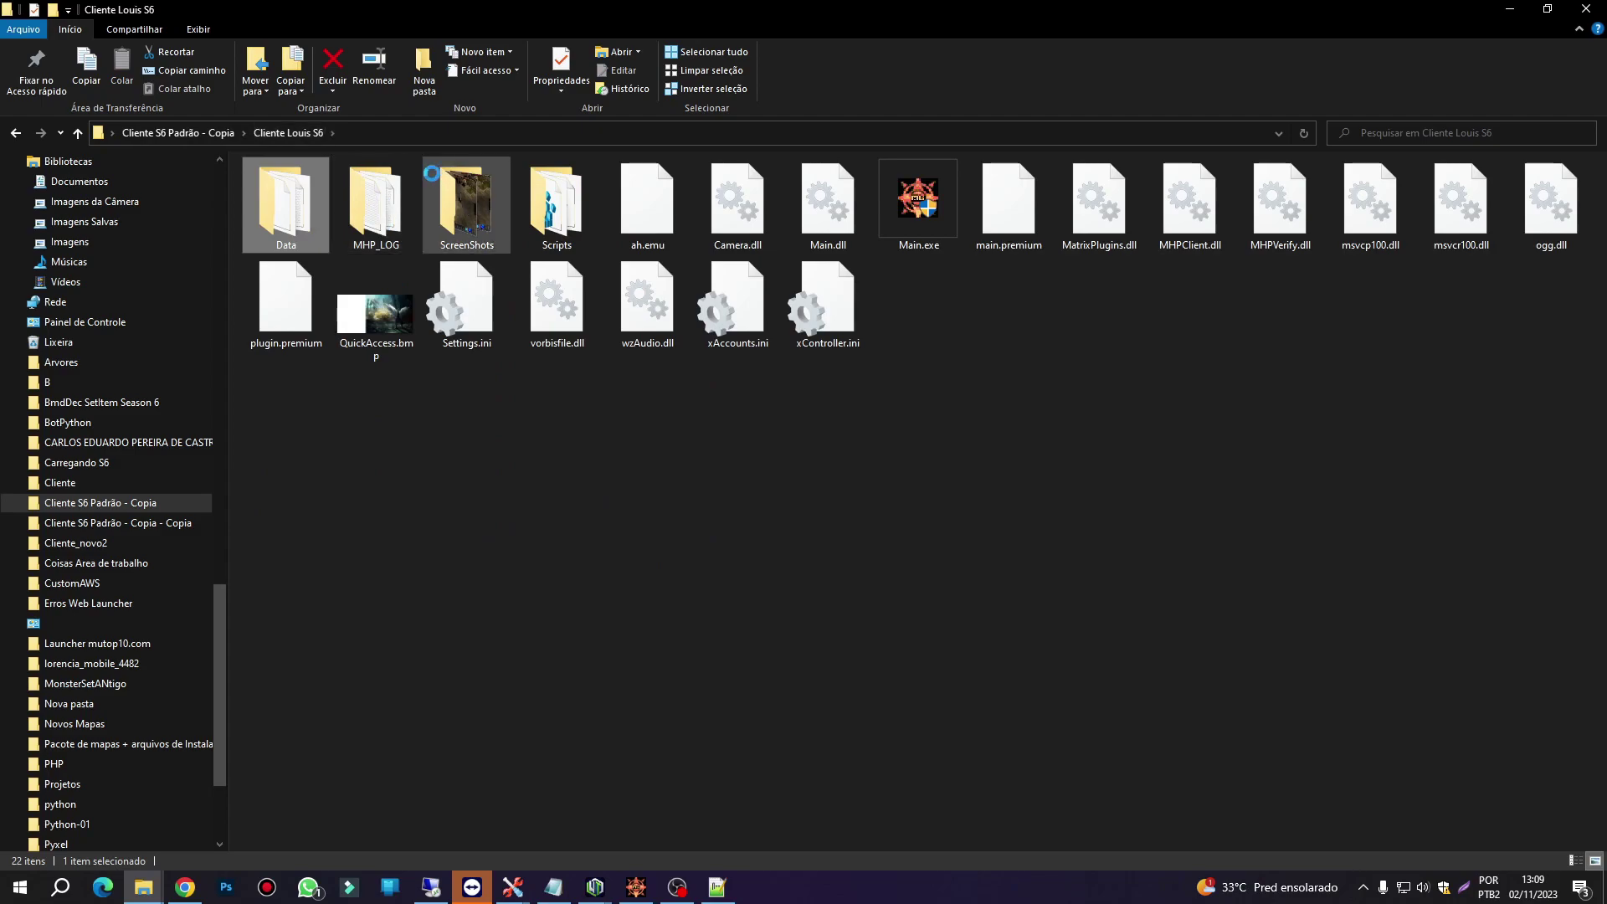
{"action": "left_click", "coordinate": [298, 132]}
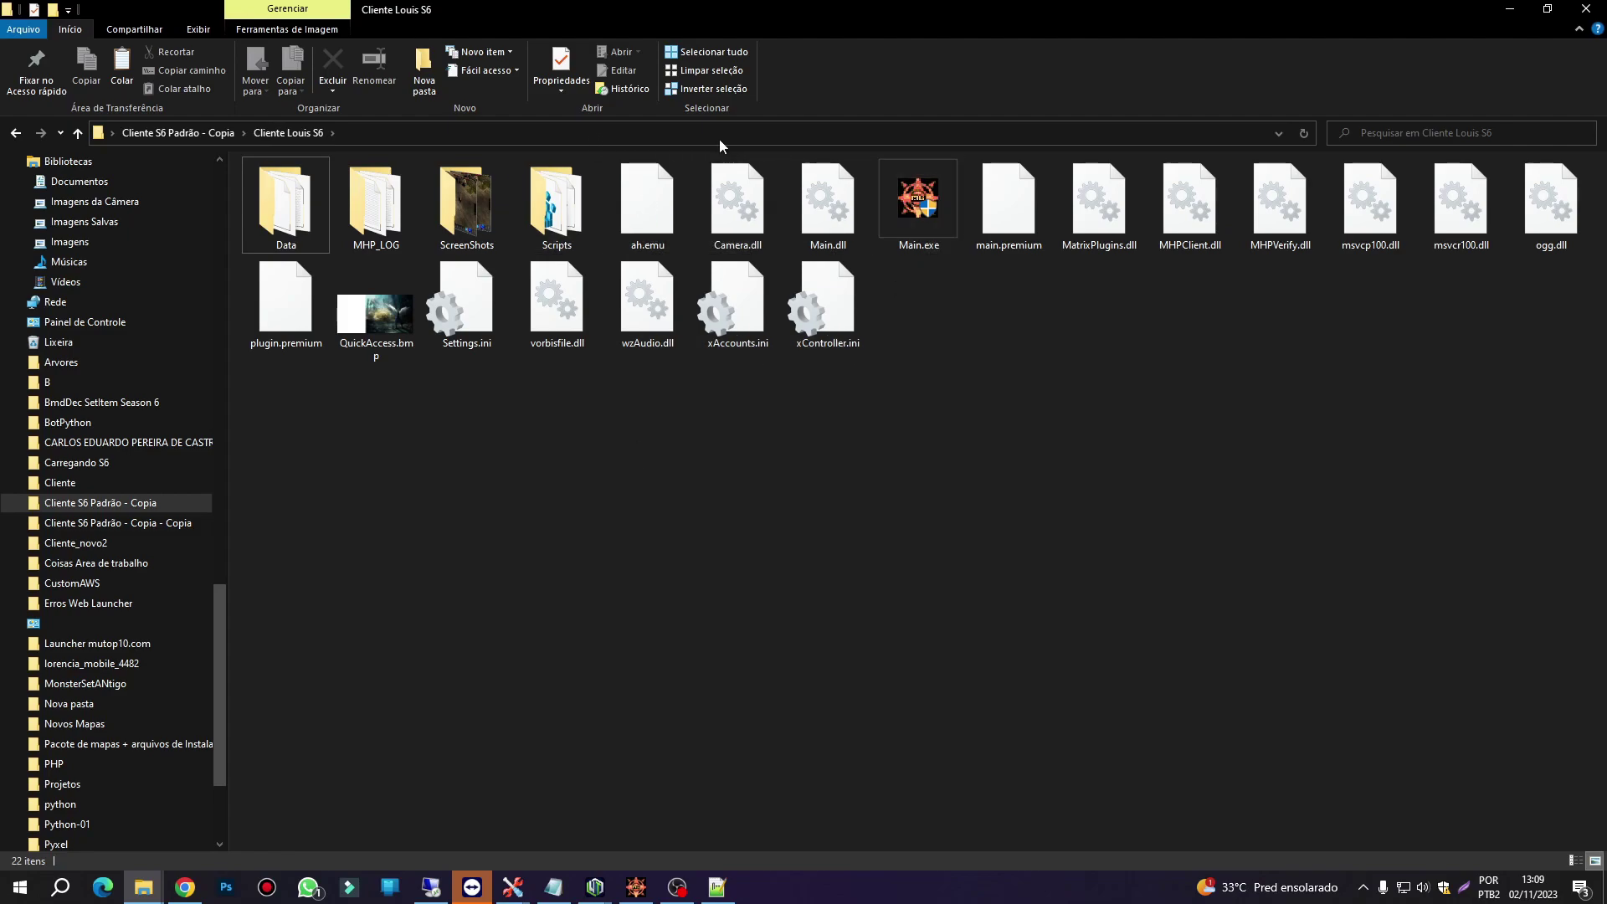
- Show the Cliente Louis S6 folder contents in the Details layout
{"action": "scroll", "coordinate": [619, 435], "scroll_direction": "down", "scroll_amount": 1, "text": "ctrl"}
{"action": "scroll", "coordinate": [620, 441], "scroll_direction": "down", "scroll_amount": 3, "text": "ctrl"}
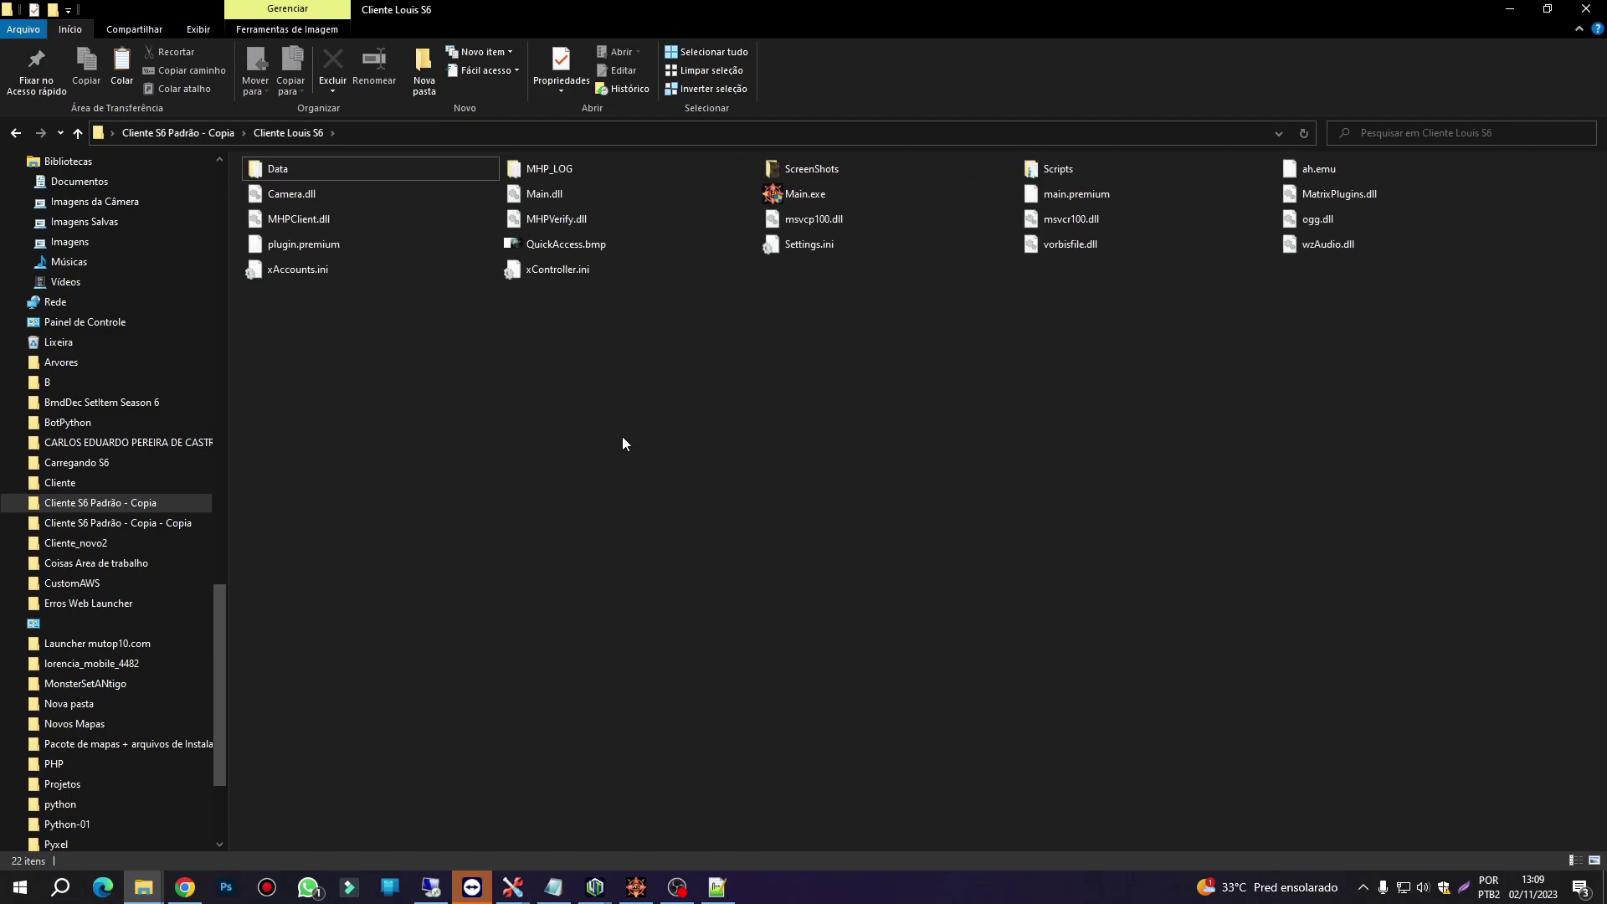
{"action": "scroll", "coordinate": [621, 435], "scroll_direction": "down", "scroll_amount": 2, "text": "ctrl"}
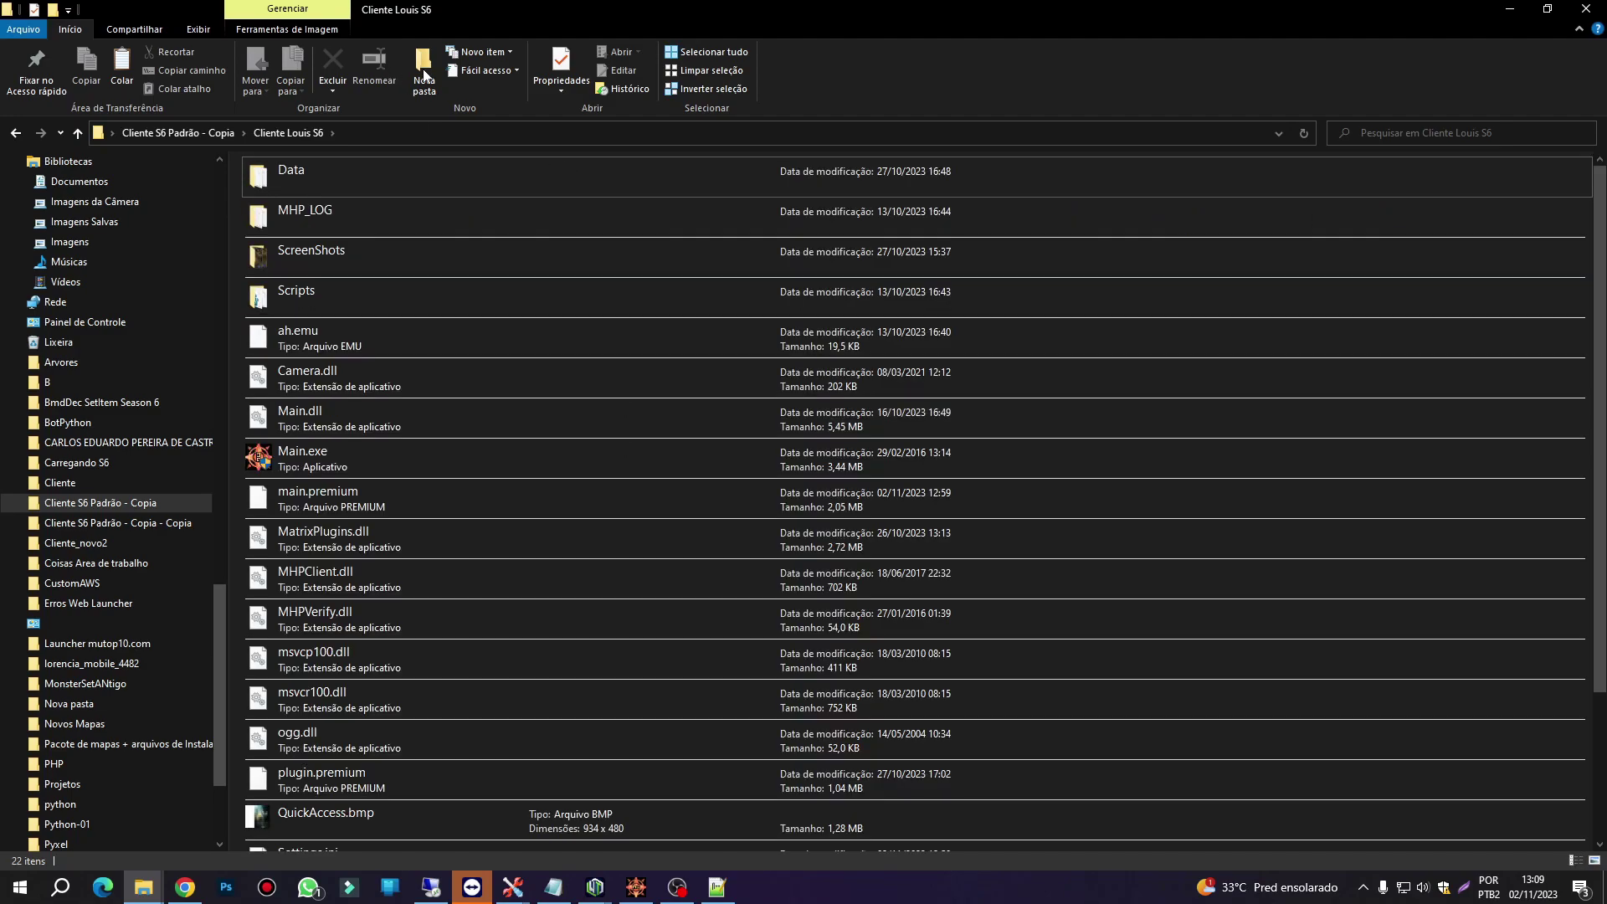
{"action": "left_click", "coordinate": [199, 29]}
{"action": "left_click", "coordinate": [326, 70]}
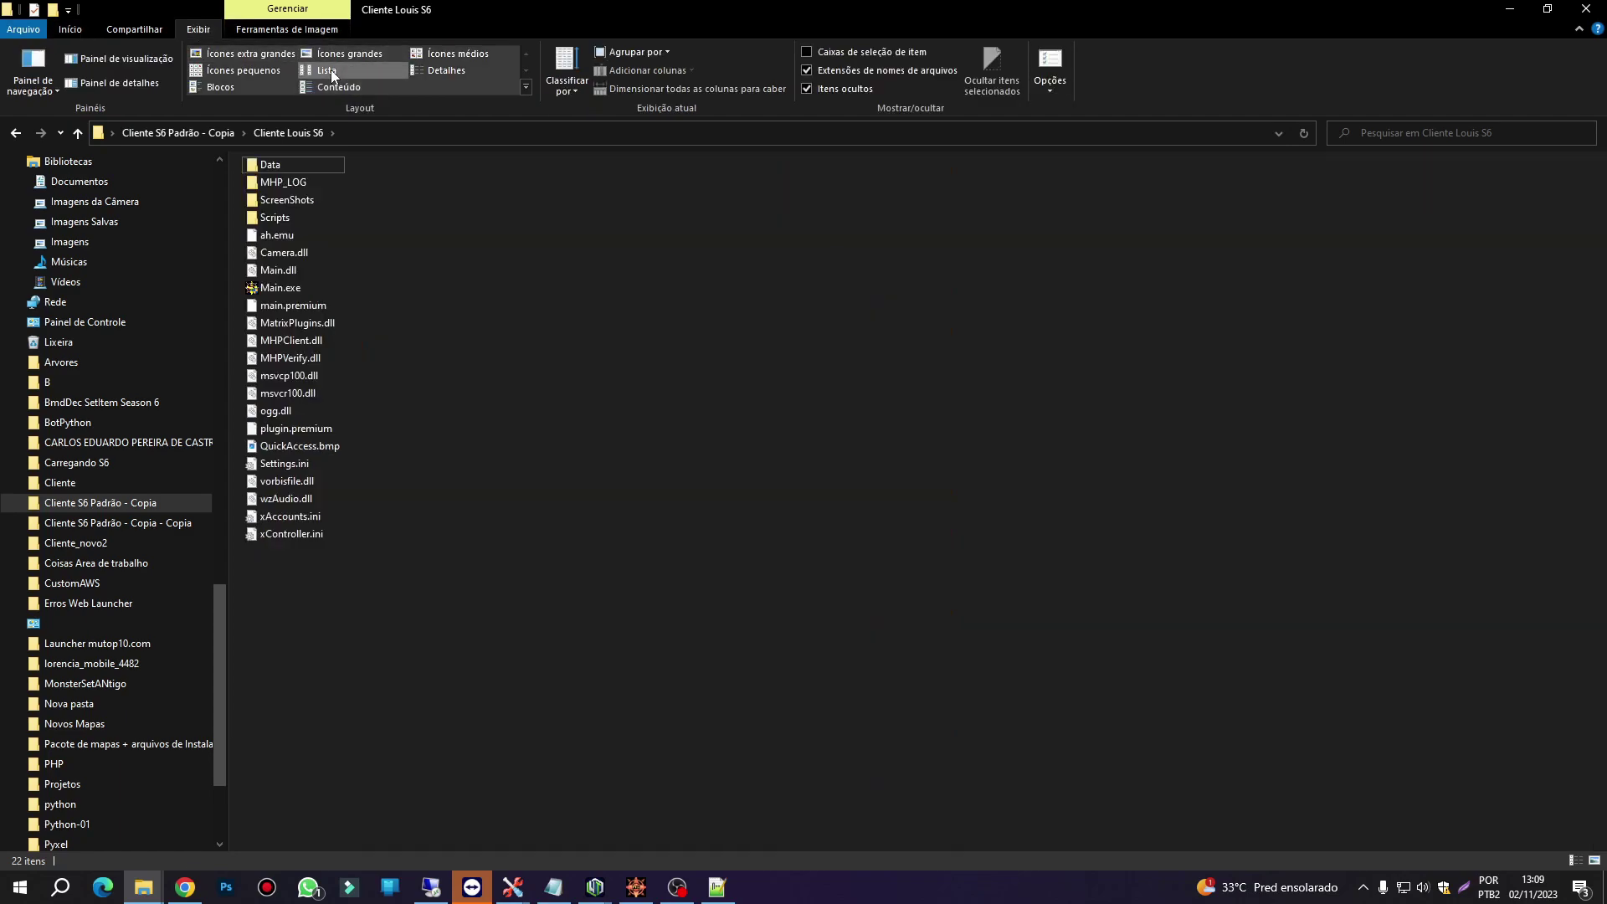
{"action": "left_click", "coordinate": [444, 71]}
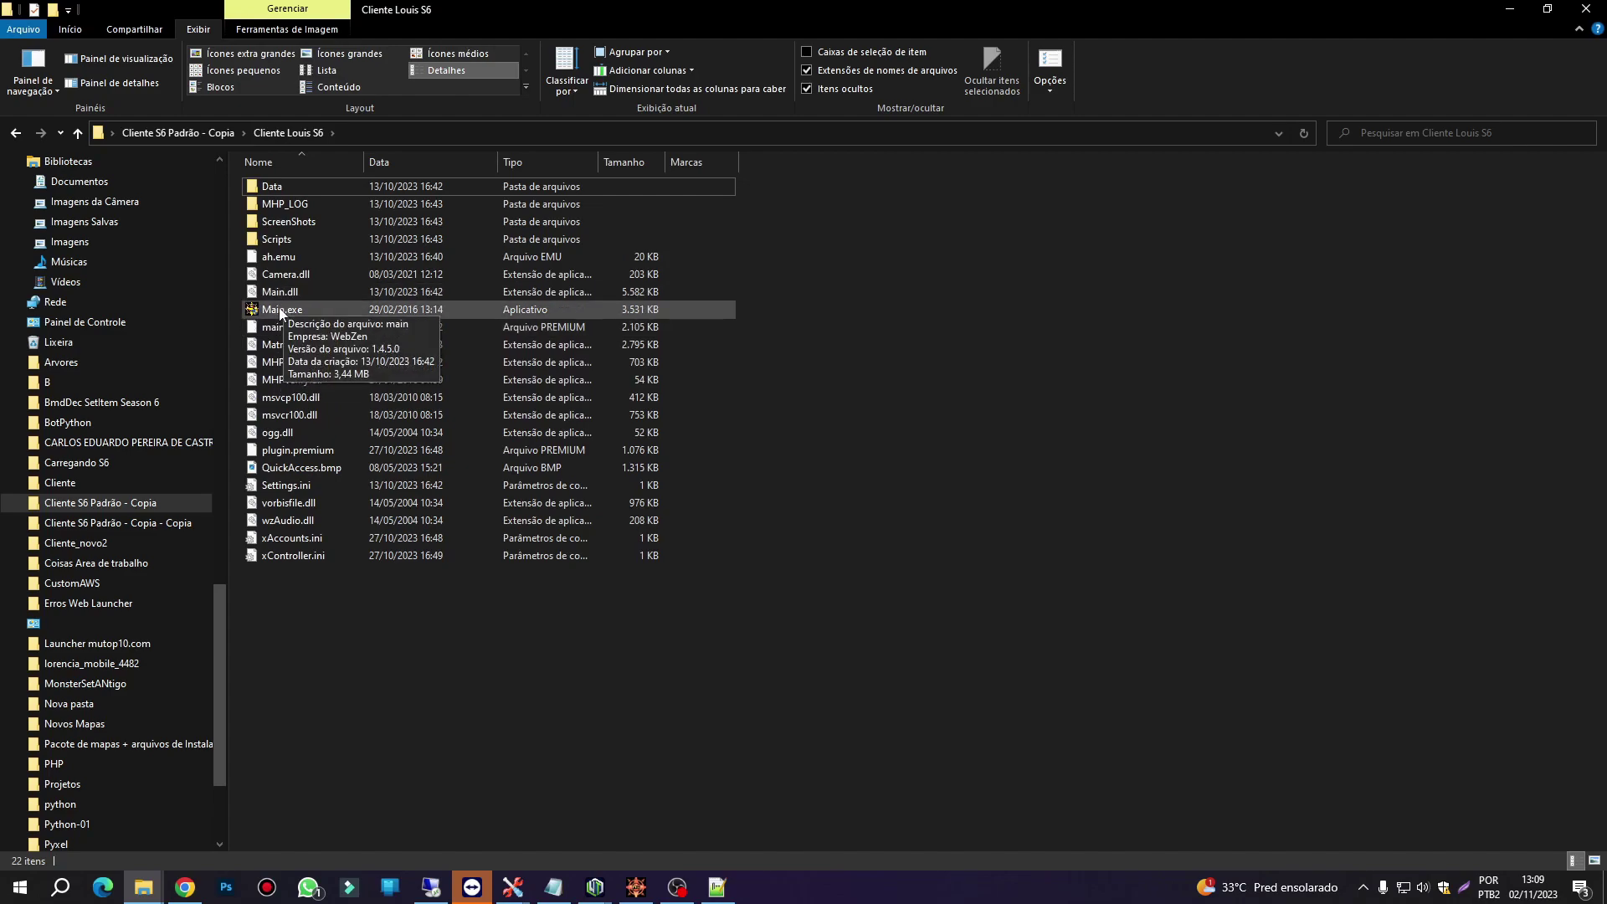
- Launch Main.exe with elevated permission, connect to the MuOnline Geral server, log in with the saved account and enter the game with the character
{"action": "double_click", "coordinate": [274, 311]}
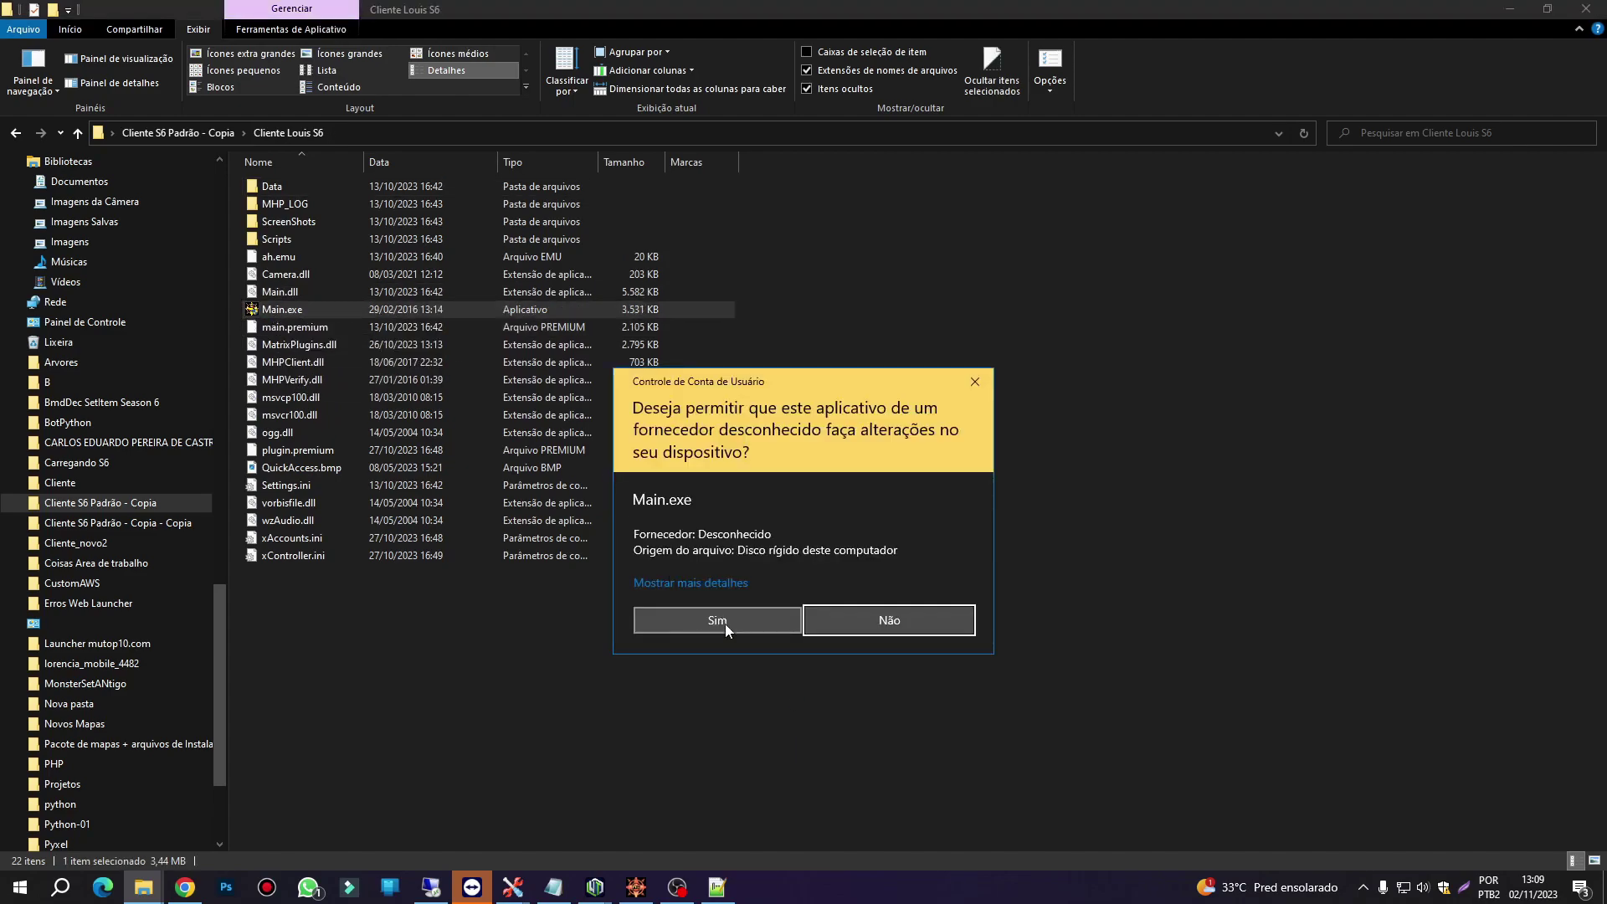
{"action": "left_click", "coordinate": [724, 623]}
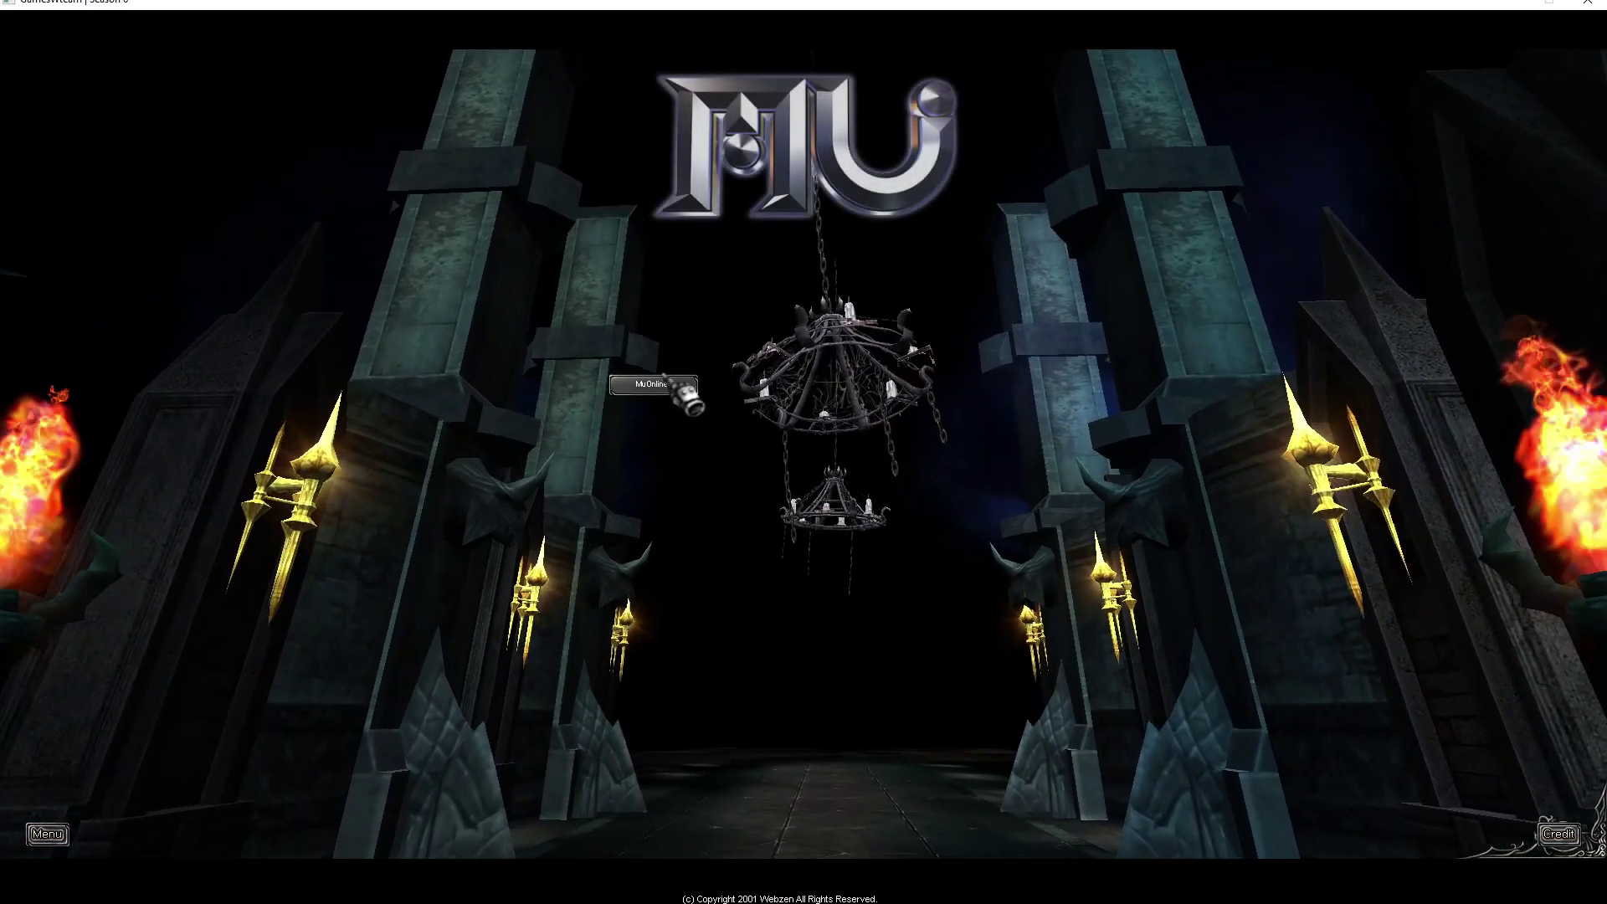
{"action": "left_click", "coordinate": [653, 384]}
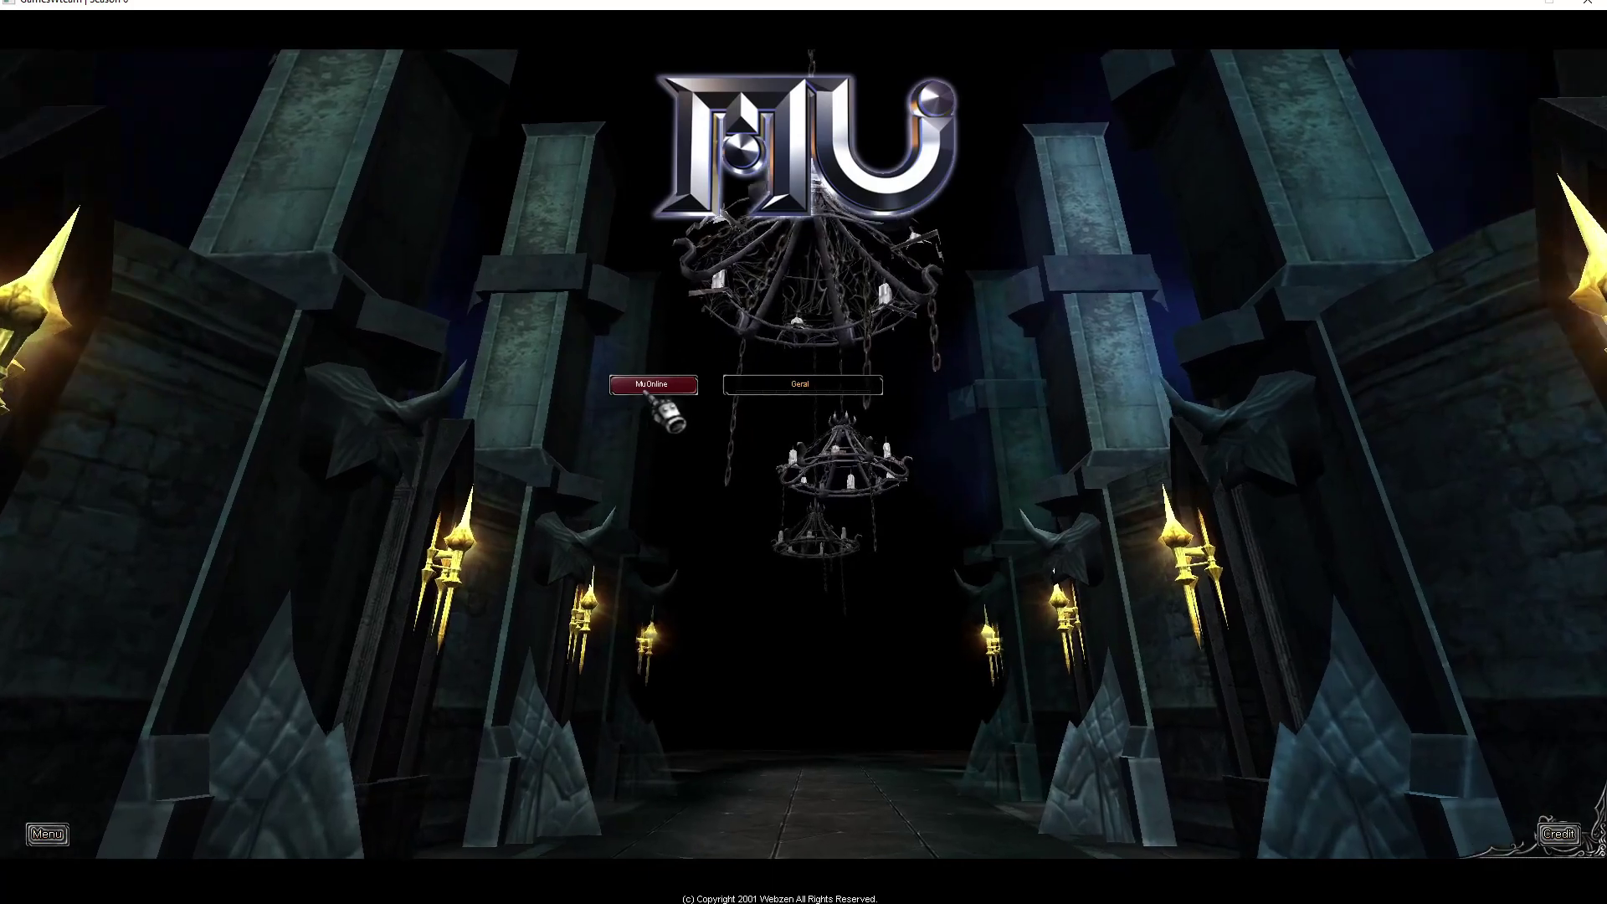
{"action": "left_click", "coordinate": [774, 376]}
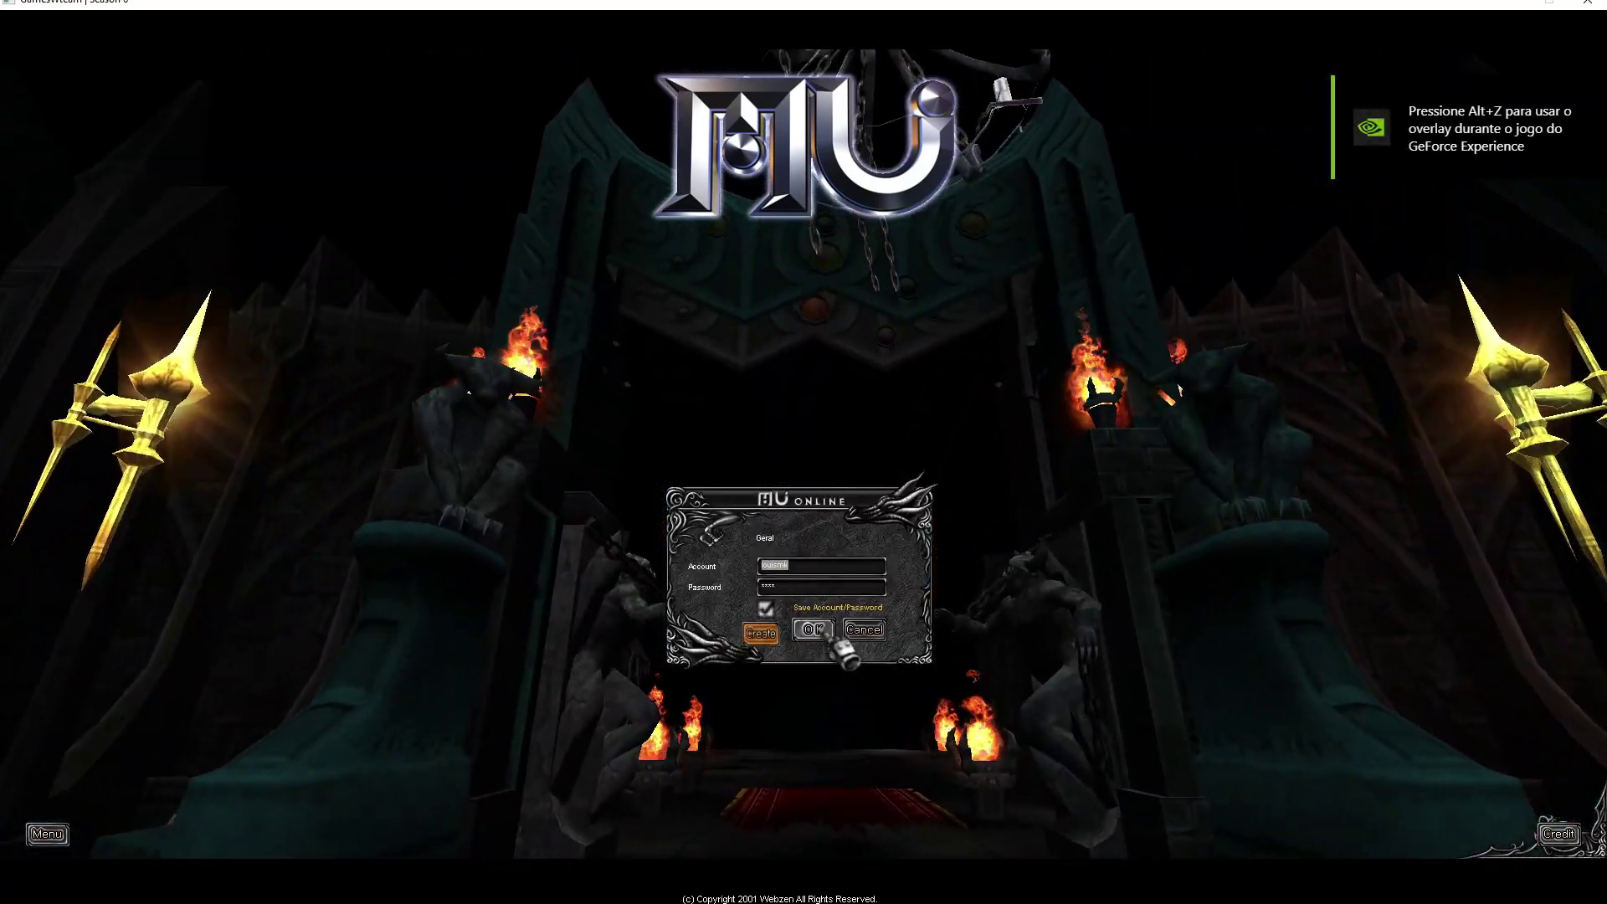
{"action": "left_click", "coordinate": [816, 630]}
{"action": "double_click", "coordinate": [1140, 490]}
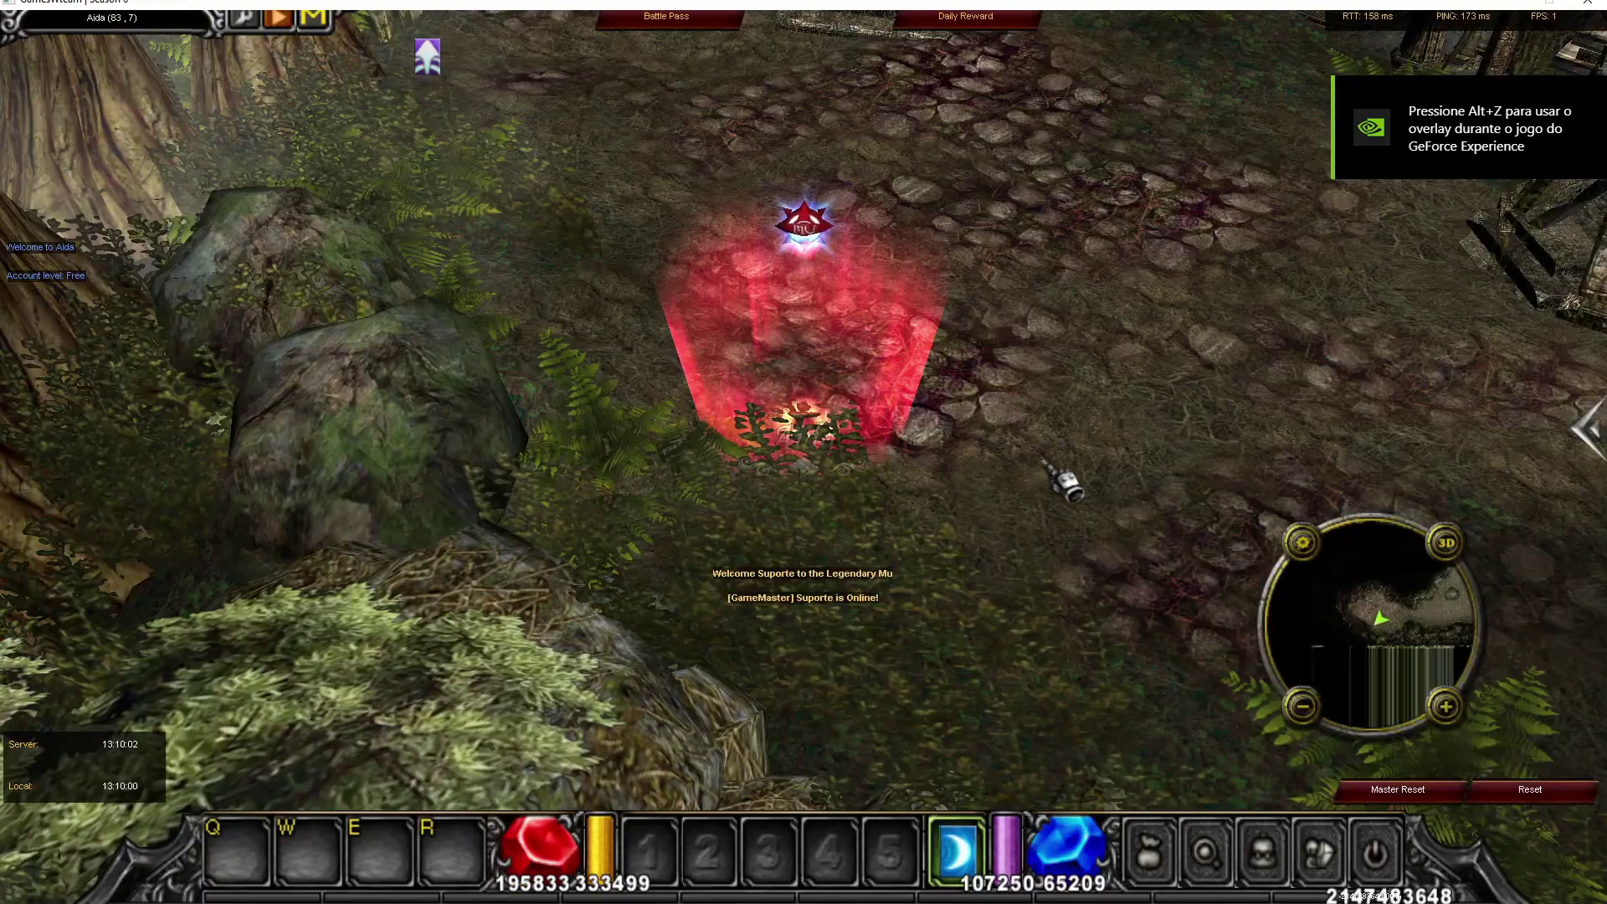
- Walk the character into Aida, examine the new mace in the inventory, and minimize the game
{"action": "left_click", "coordinate": [974, 251]}
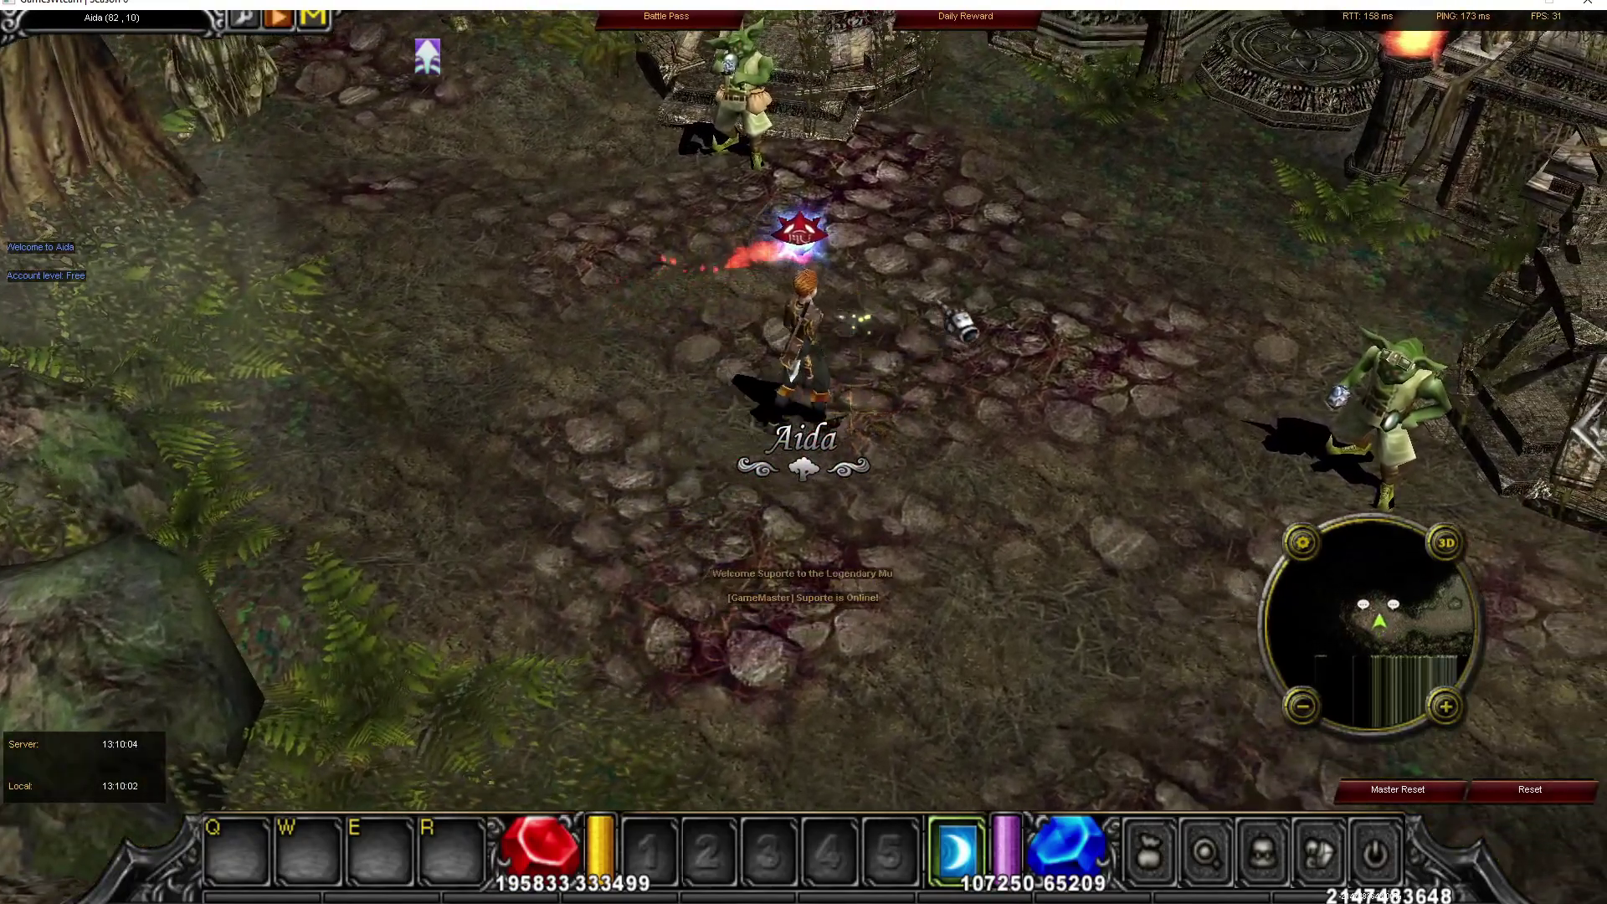
{"action": "left_click_drag", "start_coordinate": [960, 322], "coordinate": [914, 474]}
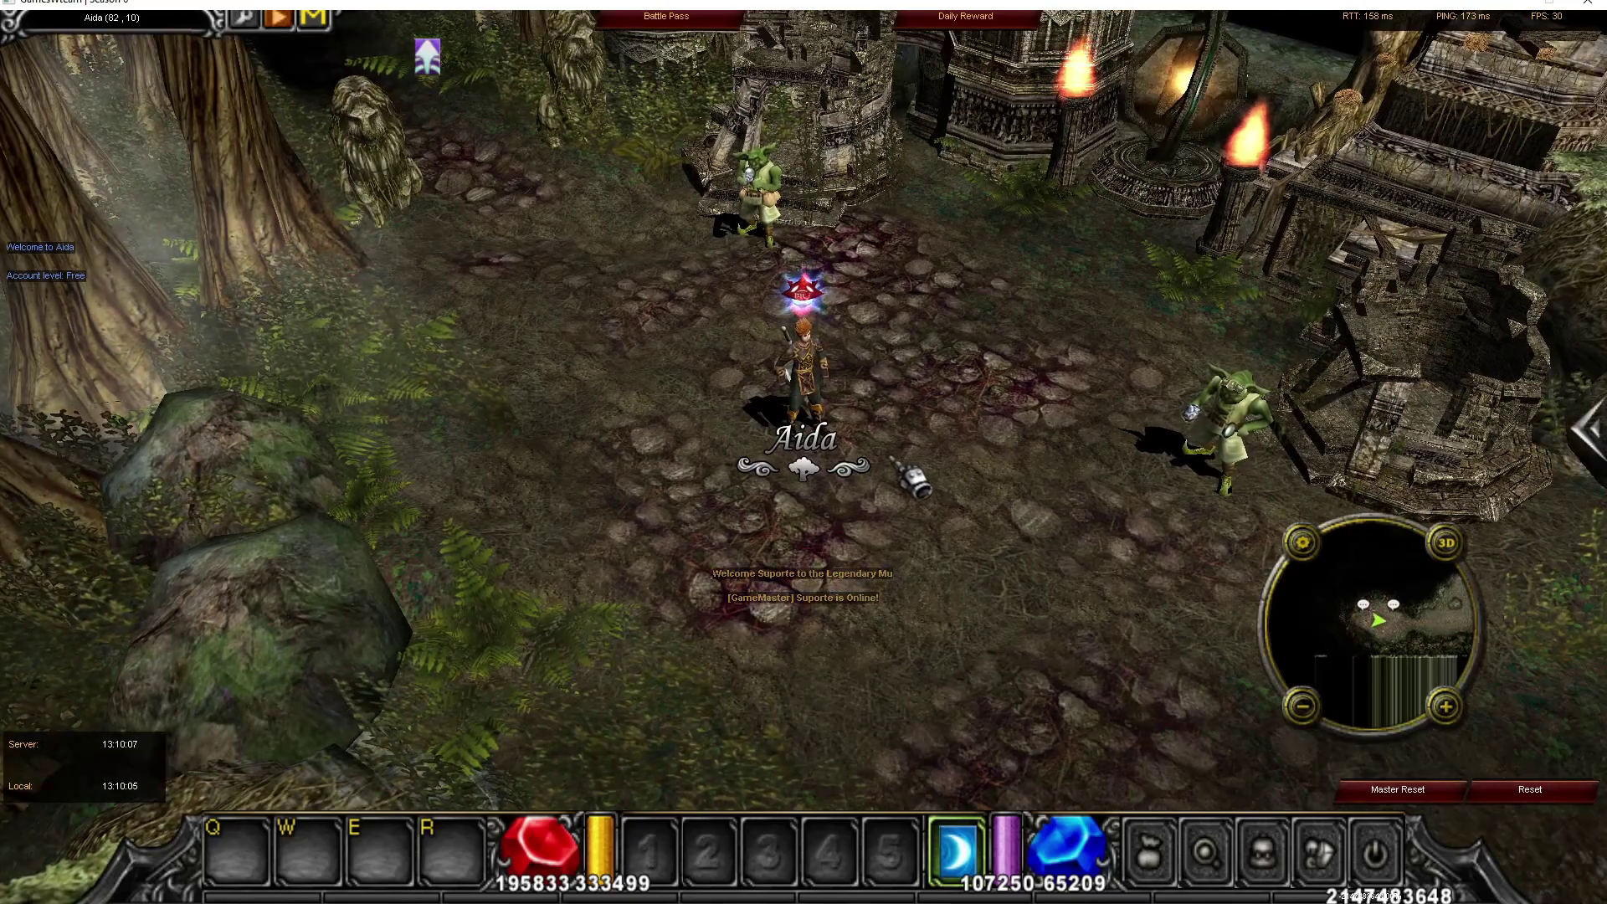
{"action": "key", "text": "v"}
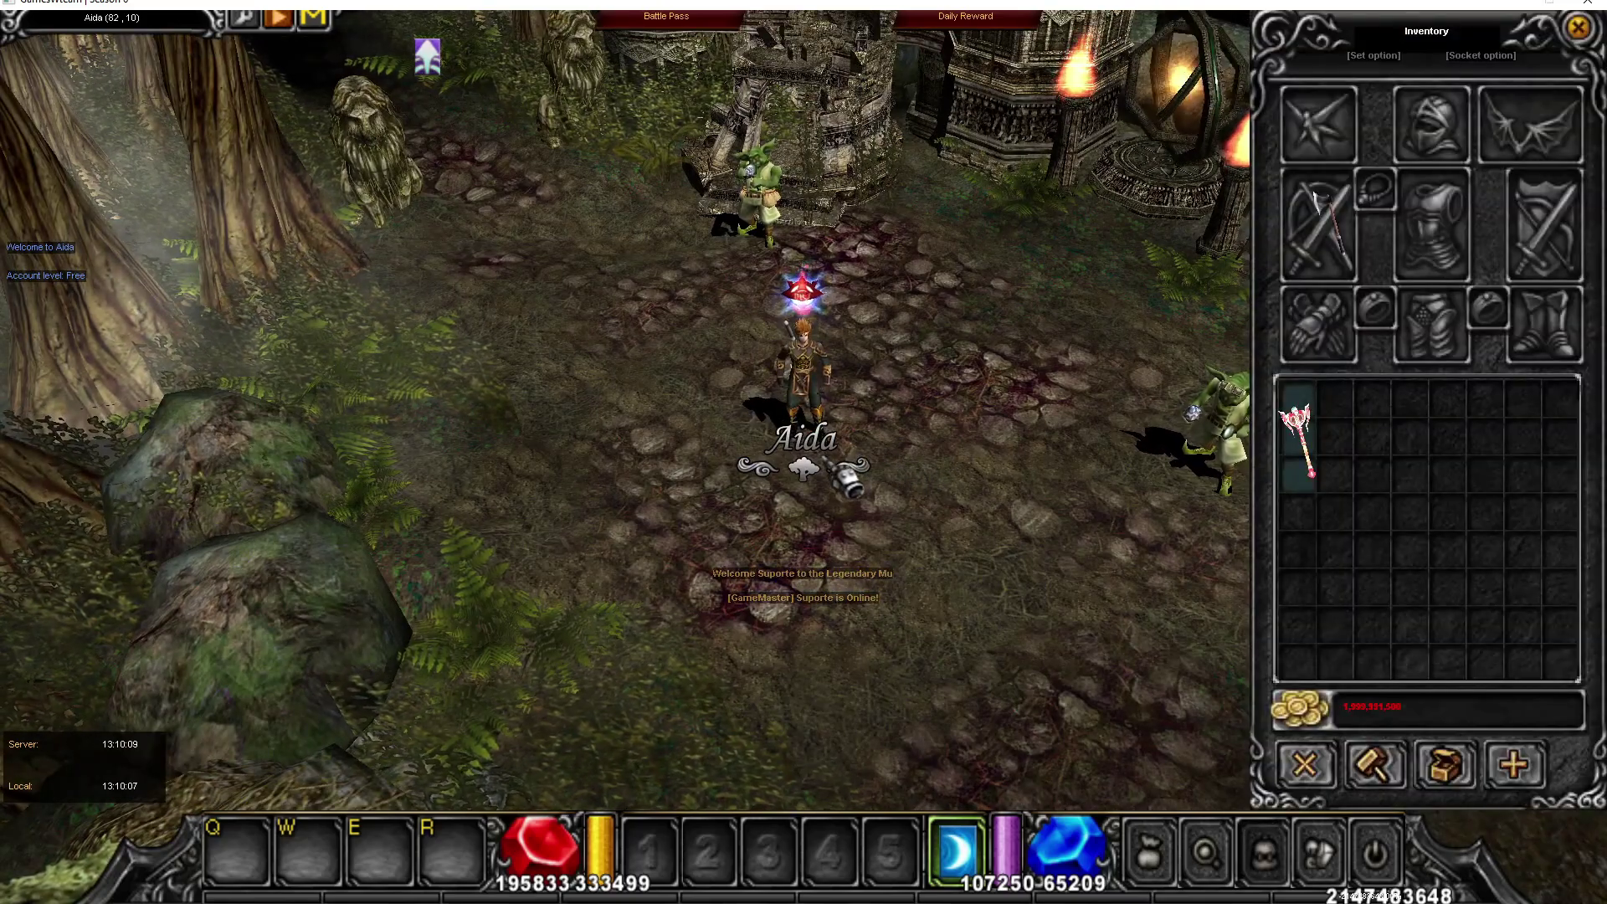
{"action": "mouse_move", "coordinate": [1325, 471]}
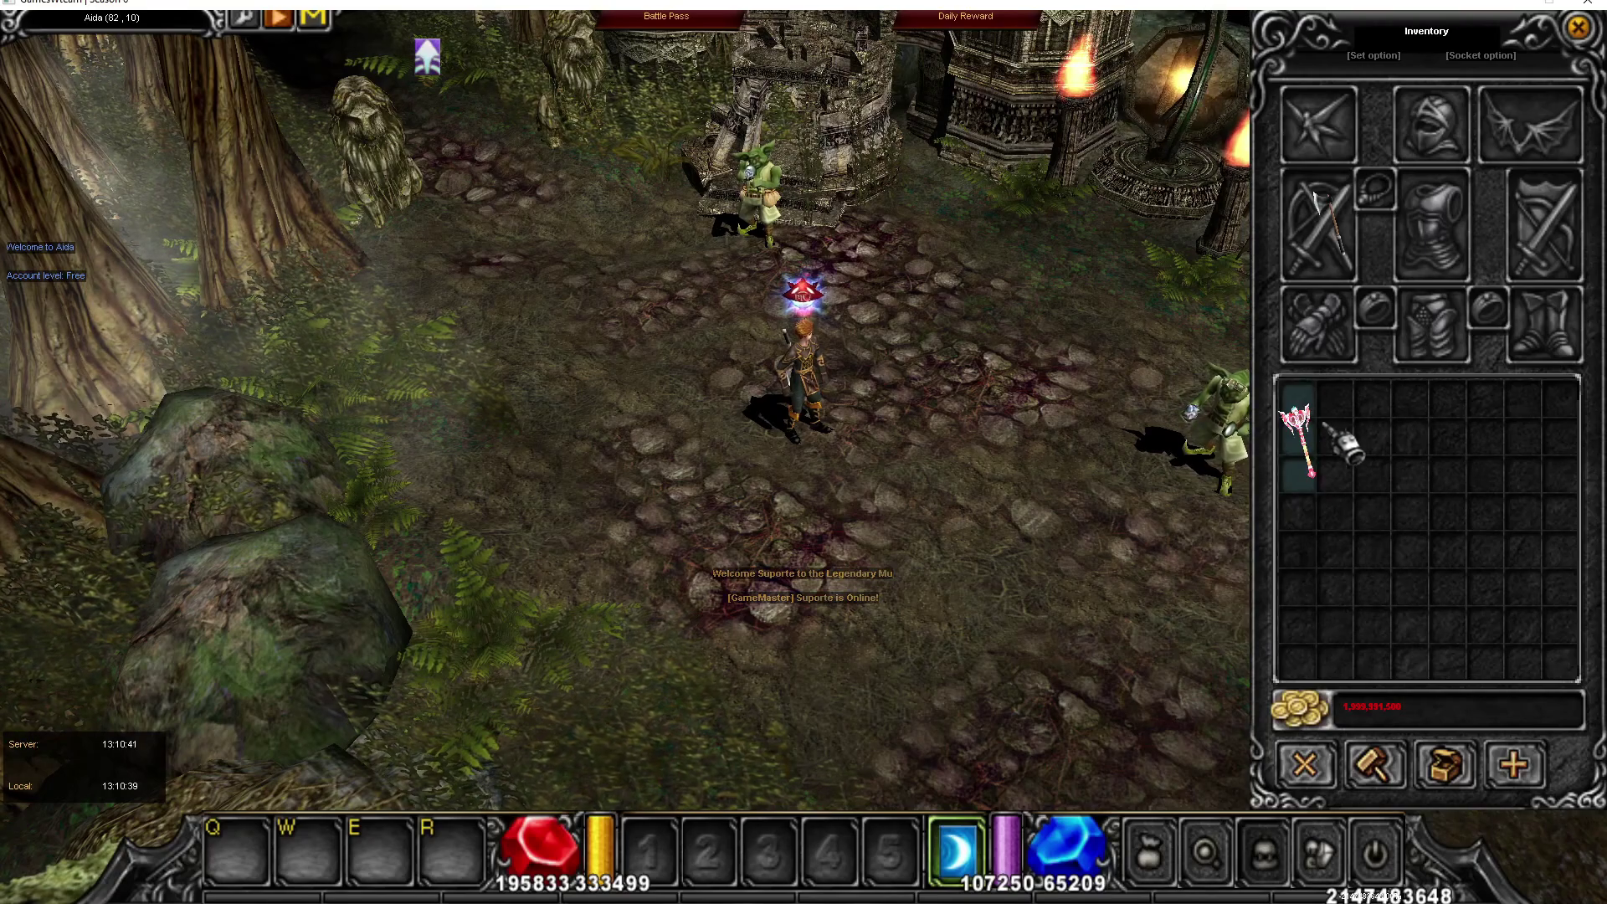
{"action": "left_click", "coordinate": [1322, 463]}
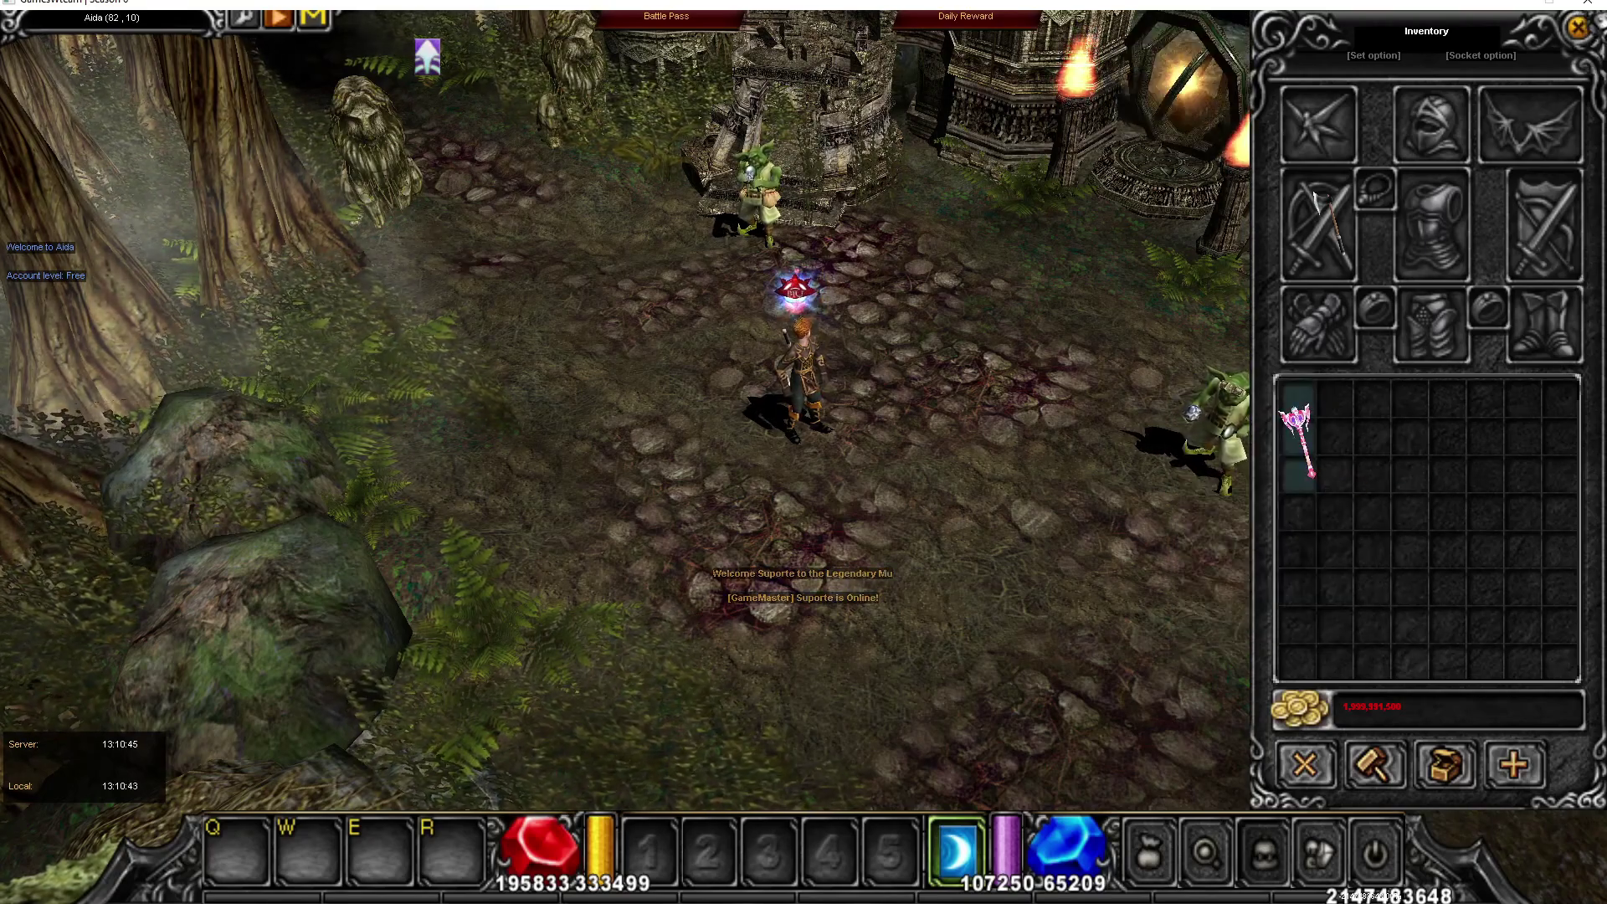
{"action": "left_click", "coordinate": [1512, 3]}
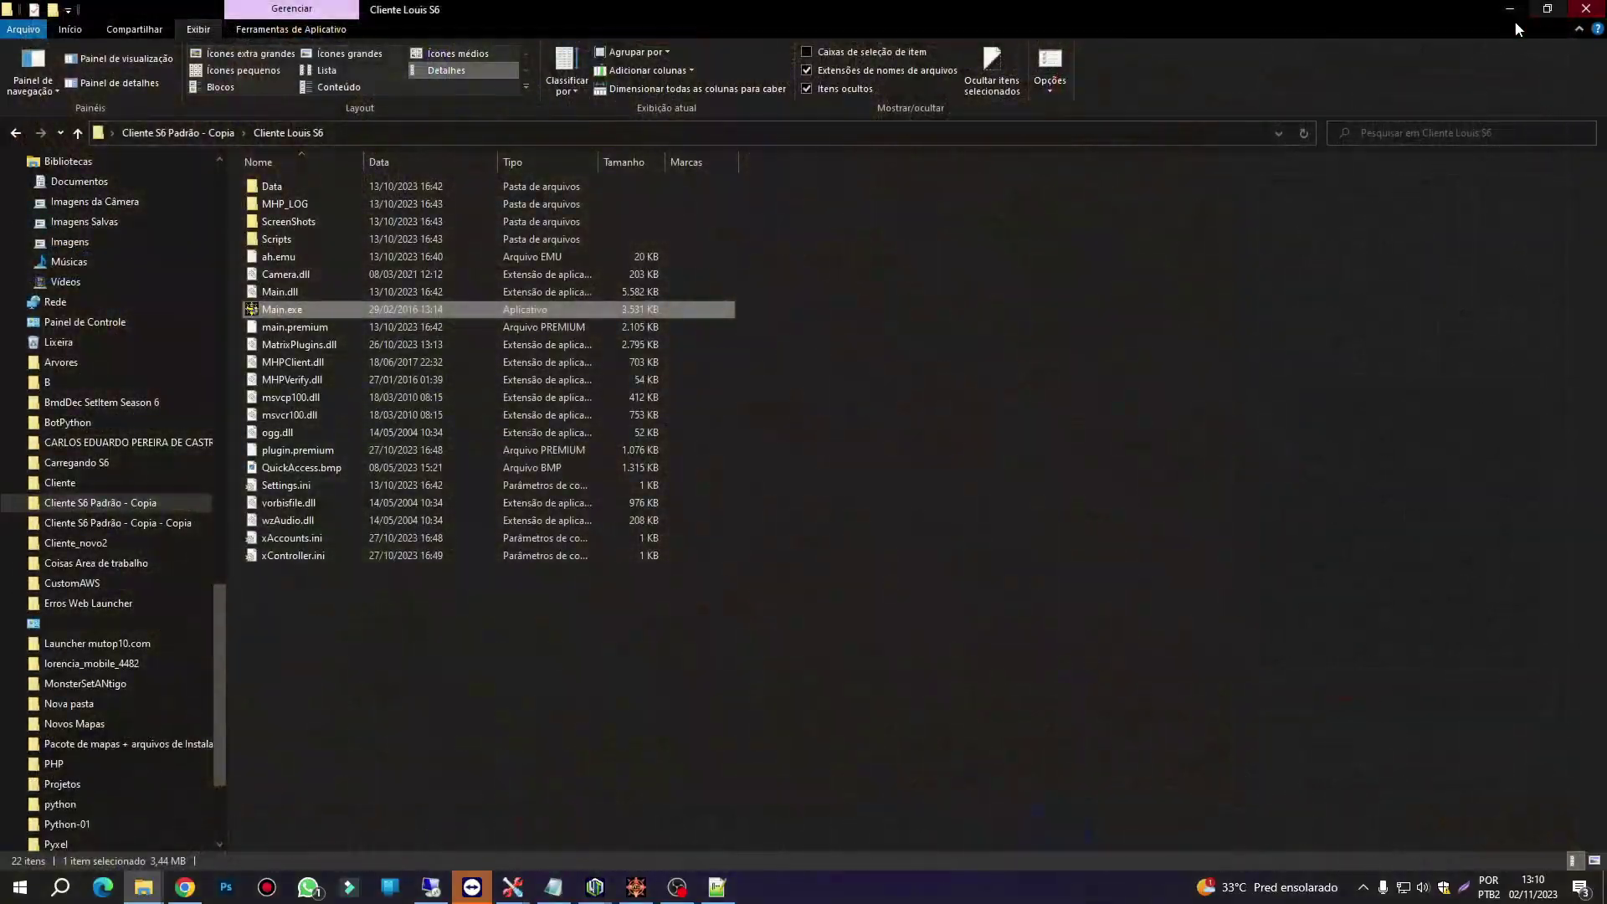
- Switch to Notepad++ and look over the item list in Item_por.txt
{"action": "left_click", "coordinate": [717, 887]}
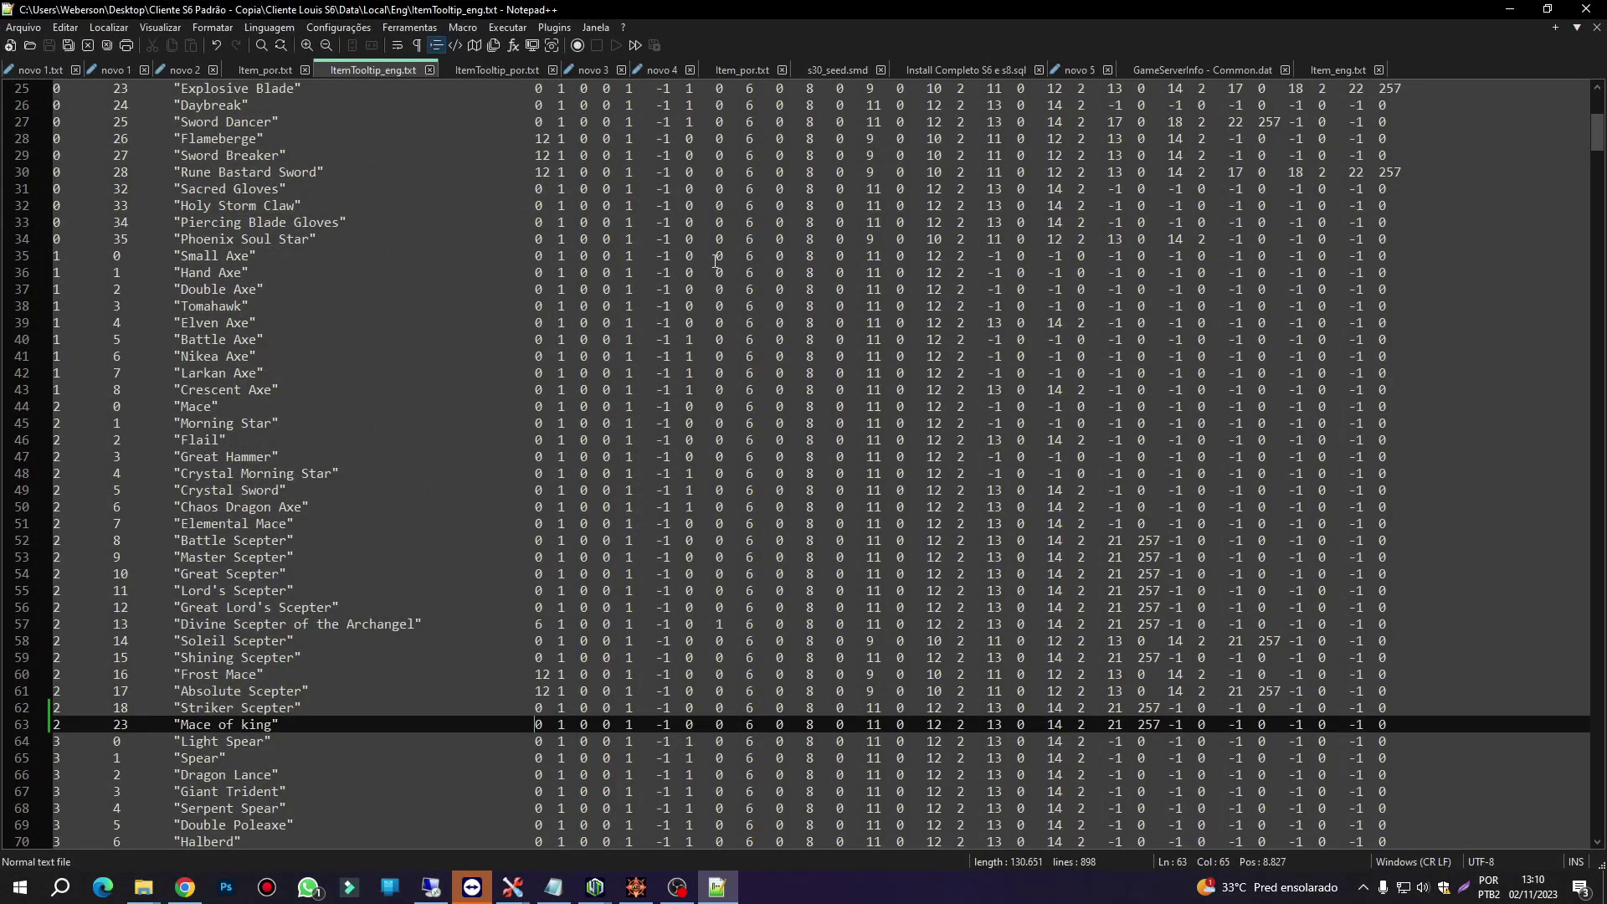
{"action": "left_click", "coordinate": [261, 70]}
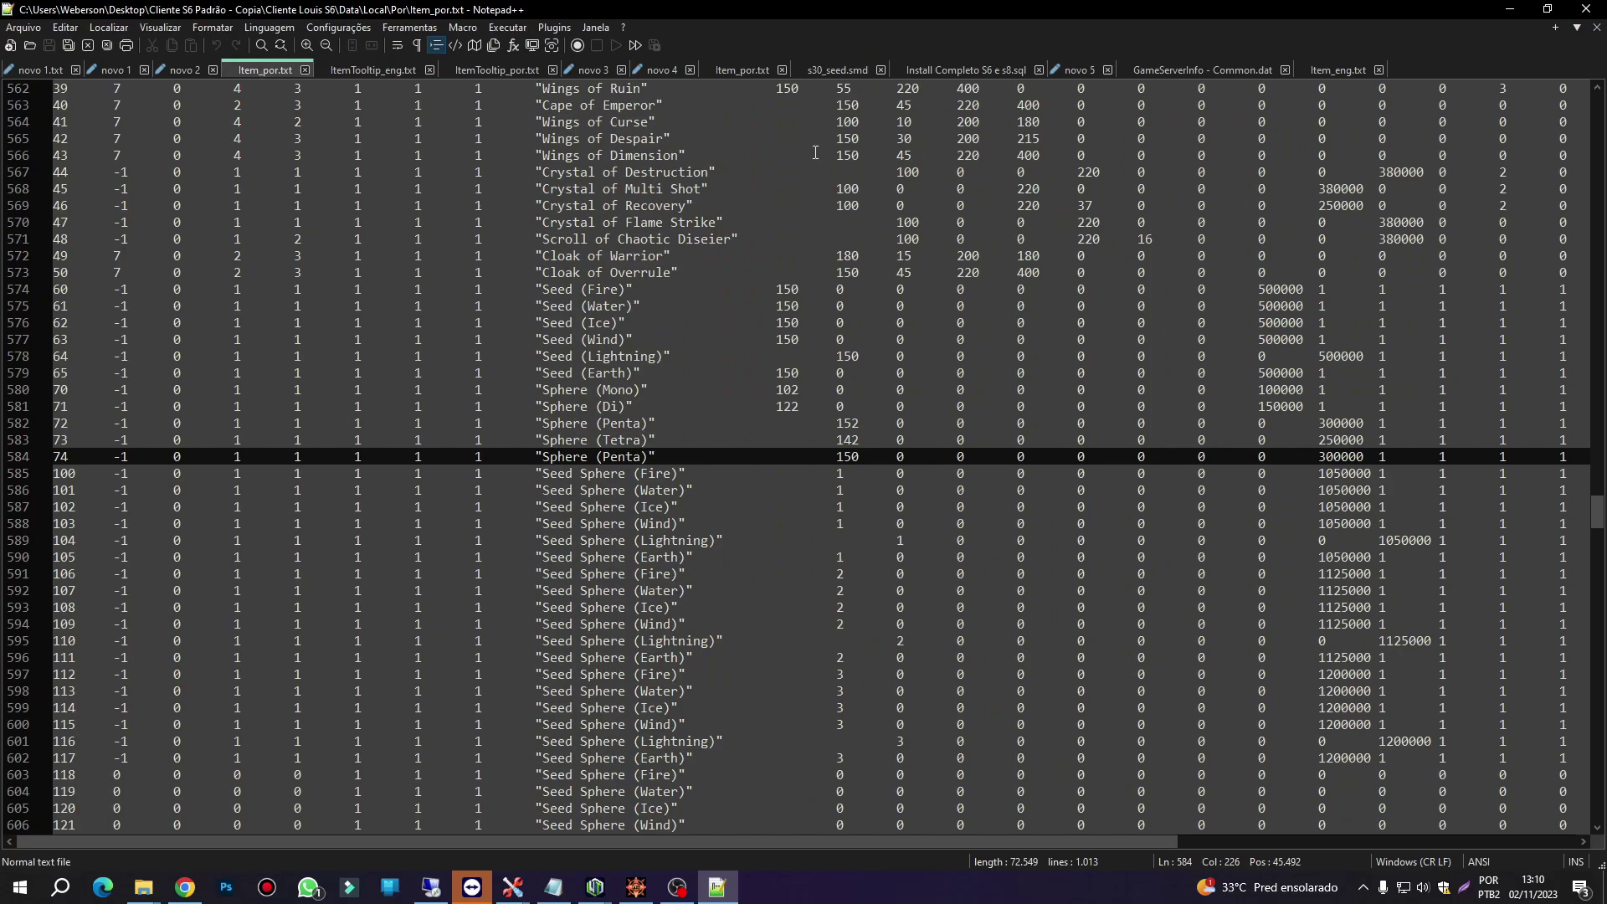
{"action": "left_click", "coordinate": [1518, 6]}
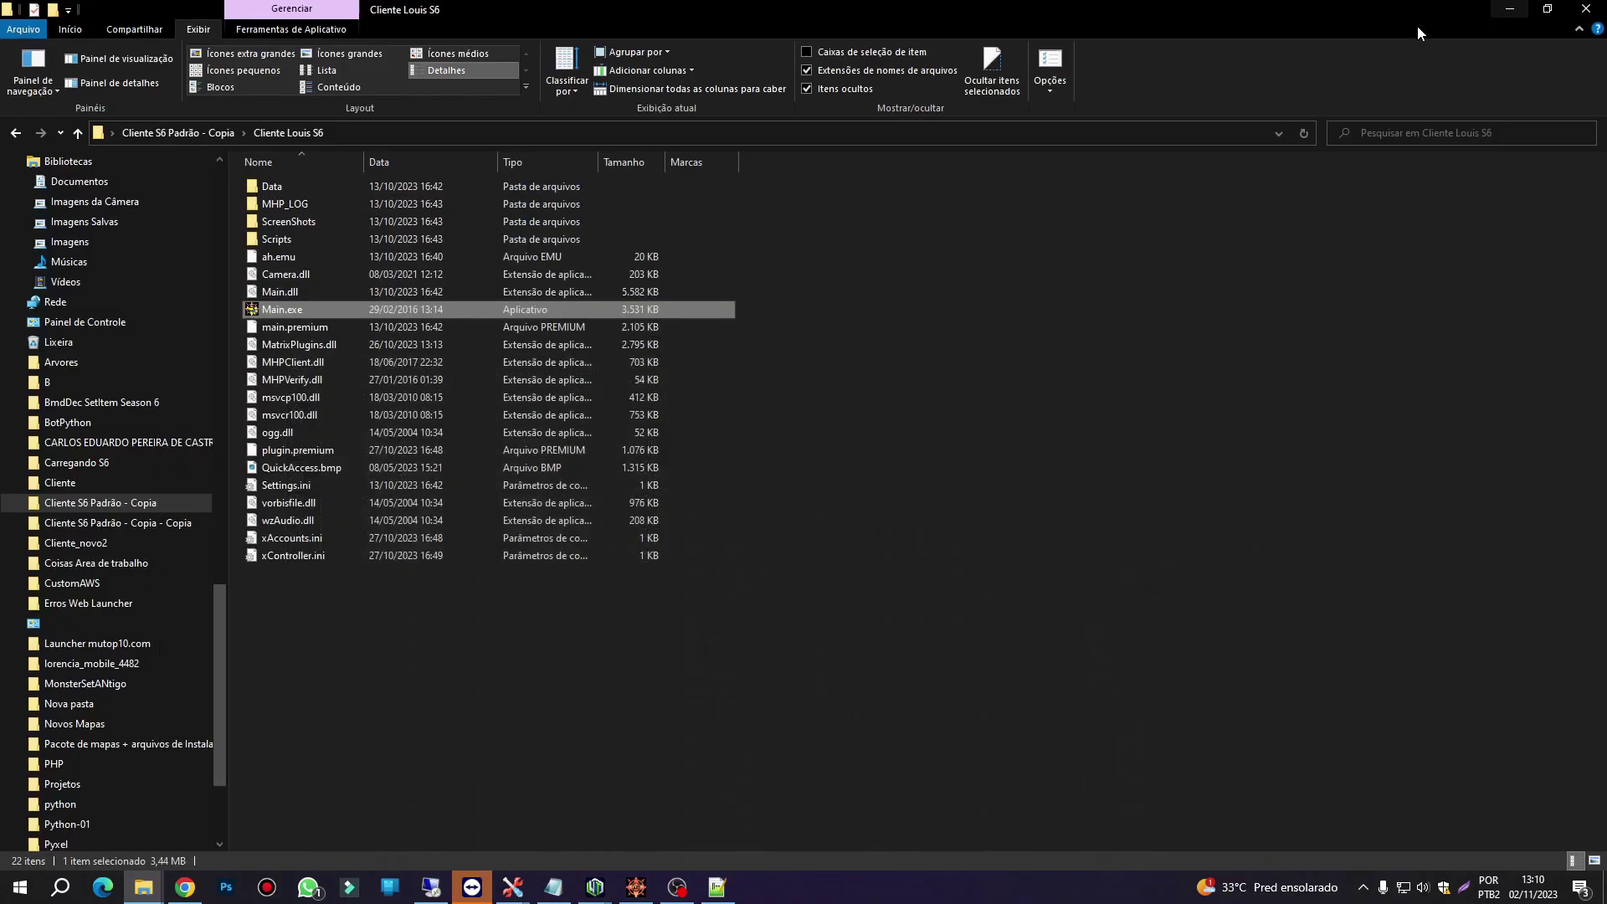
- Open Item_eng.txt from Data\Local\Eng in Notepad++ and set the Mace of King's Skill to 22
{"action": "left_click", "coordinate": [289, 192]}
{"action": "double_click", "coordinate": [289, 193]}
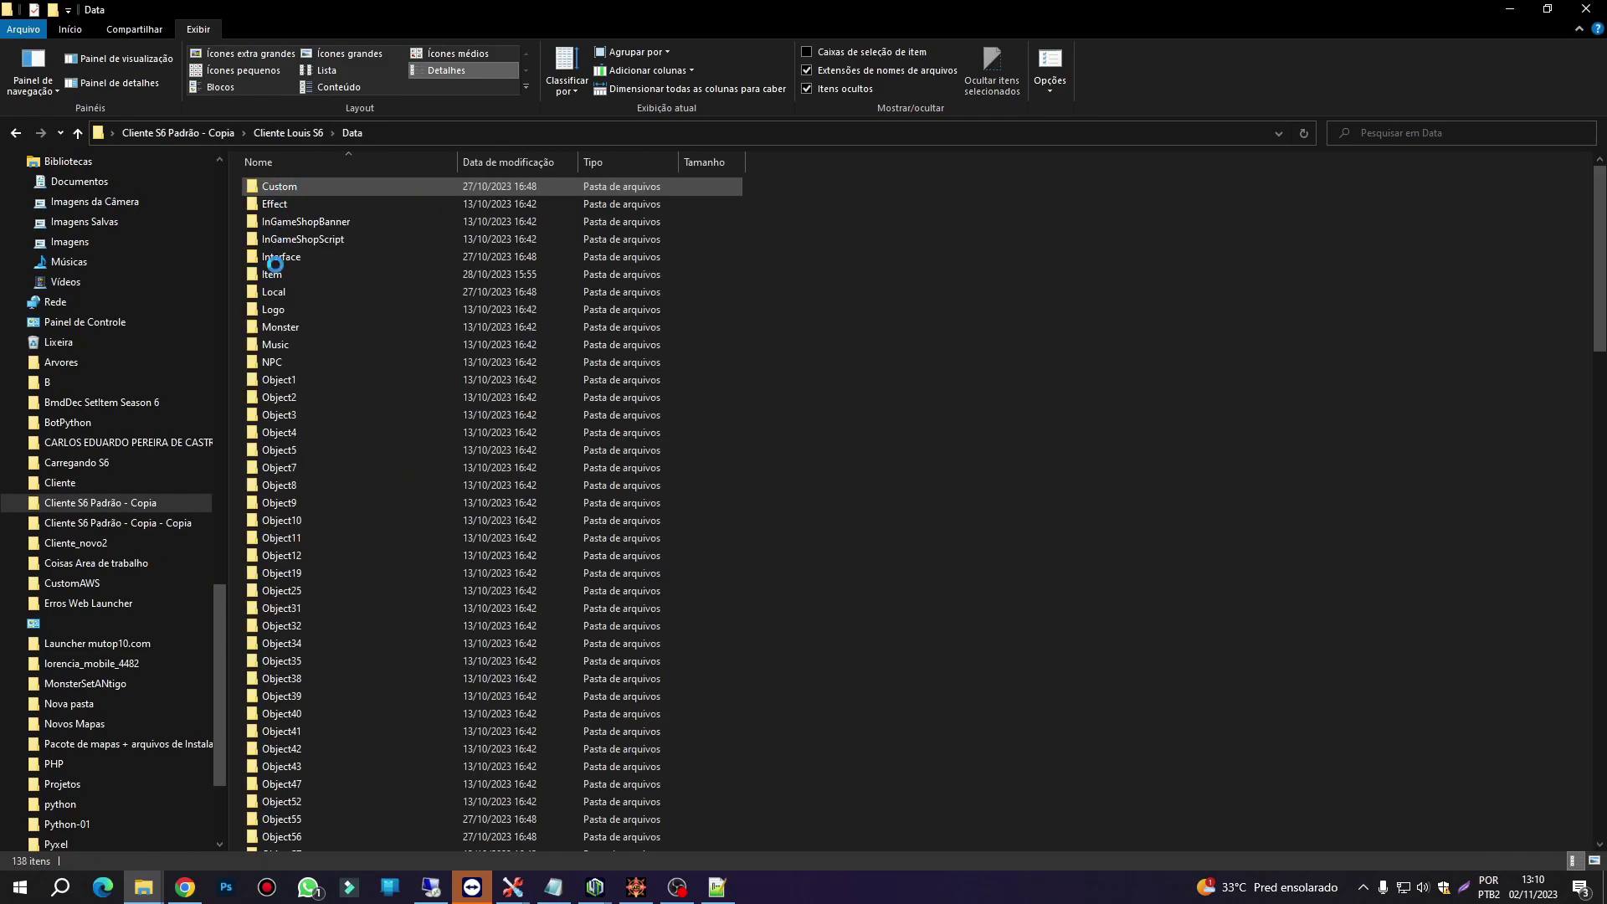
{"action": "double_click", "coordinate": [280, 299]}
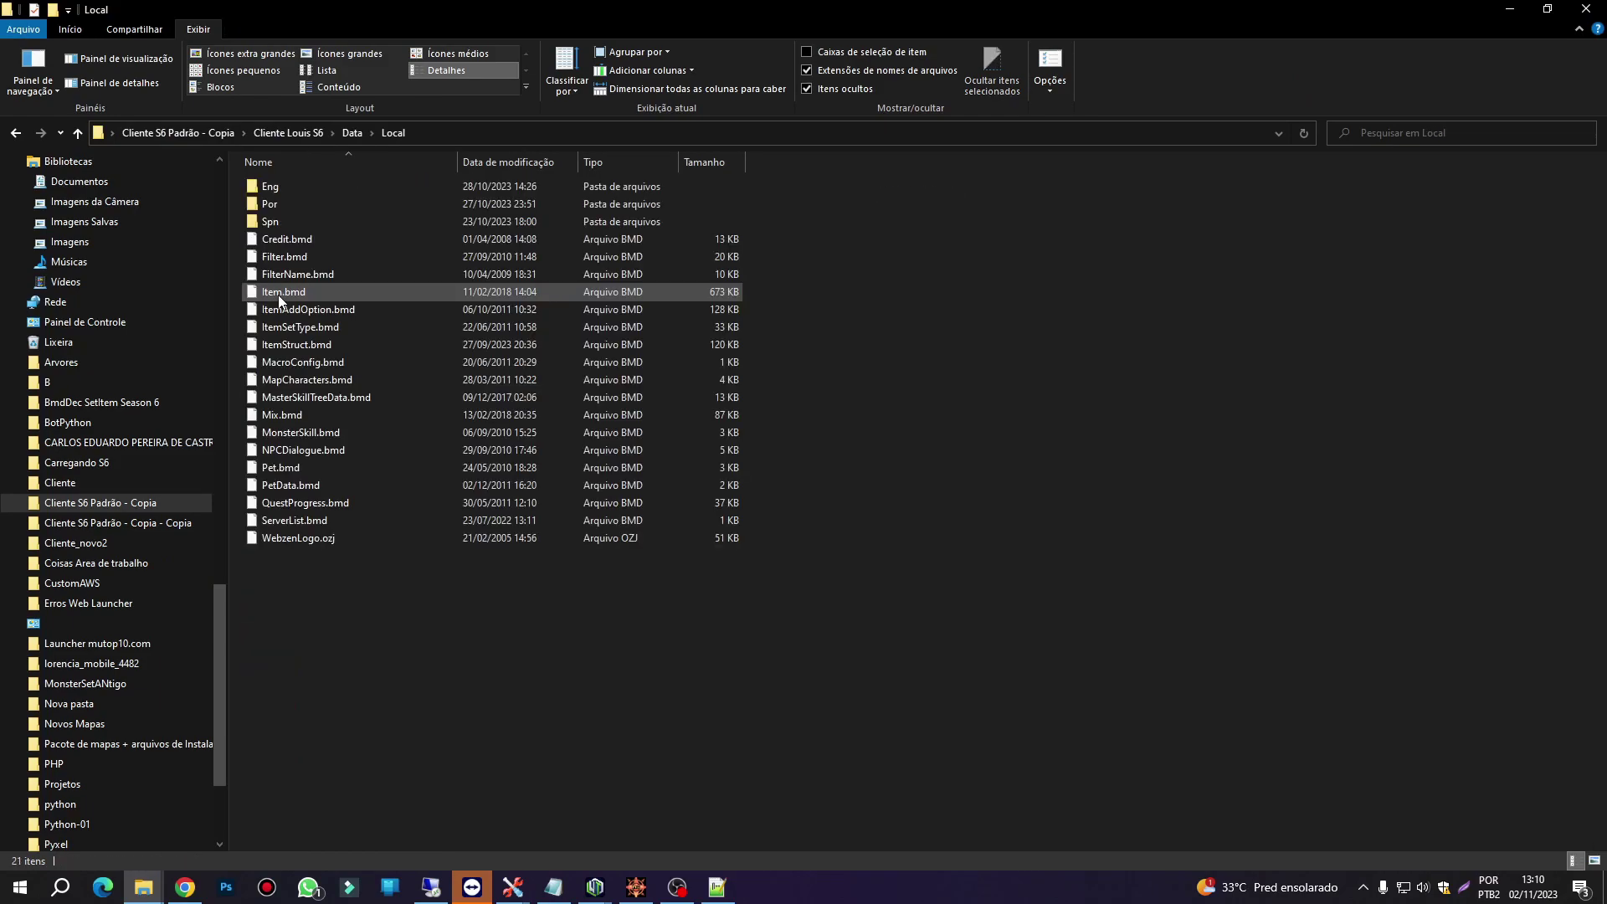
{"action": "double_click", "coordinate": [276, 187]}
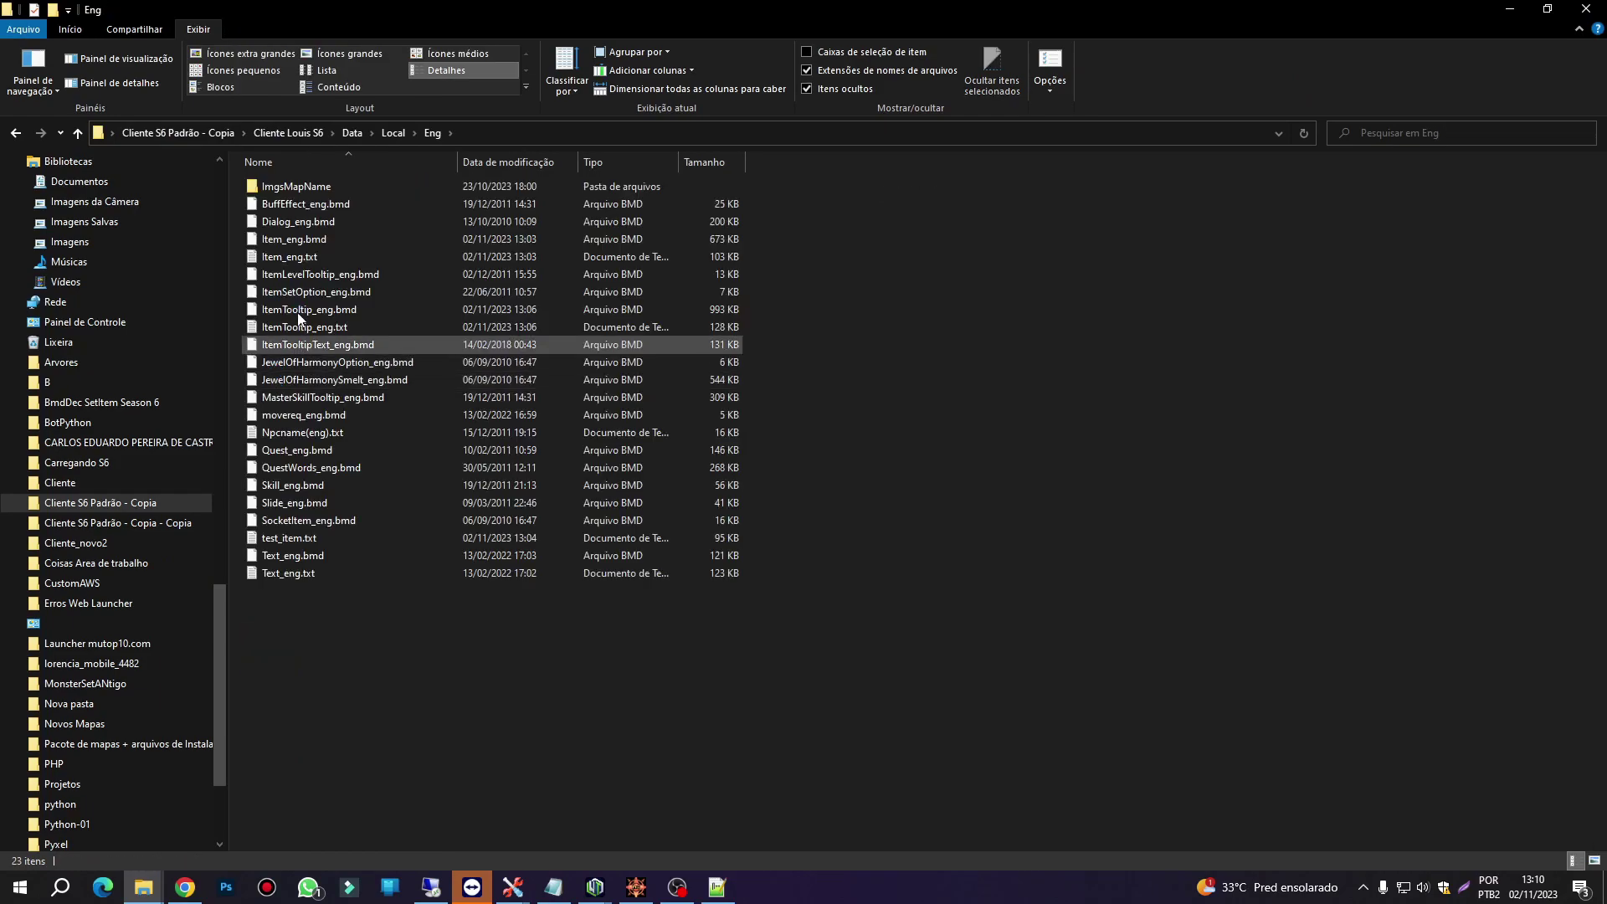
{"action": "right_click", "coordinate": [285, 255]}
{"action": "left_click", "coordinate": [334, 338]}
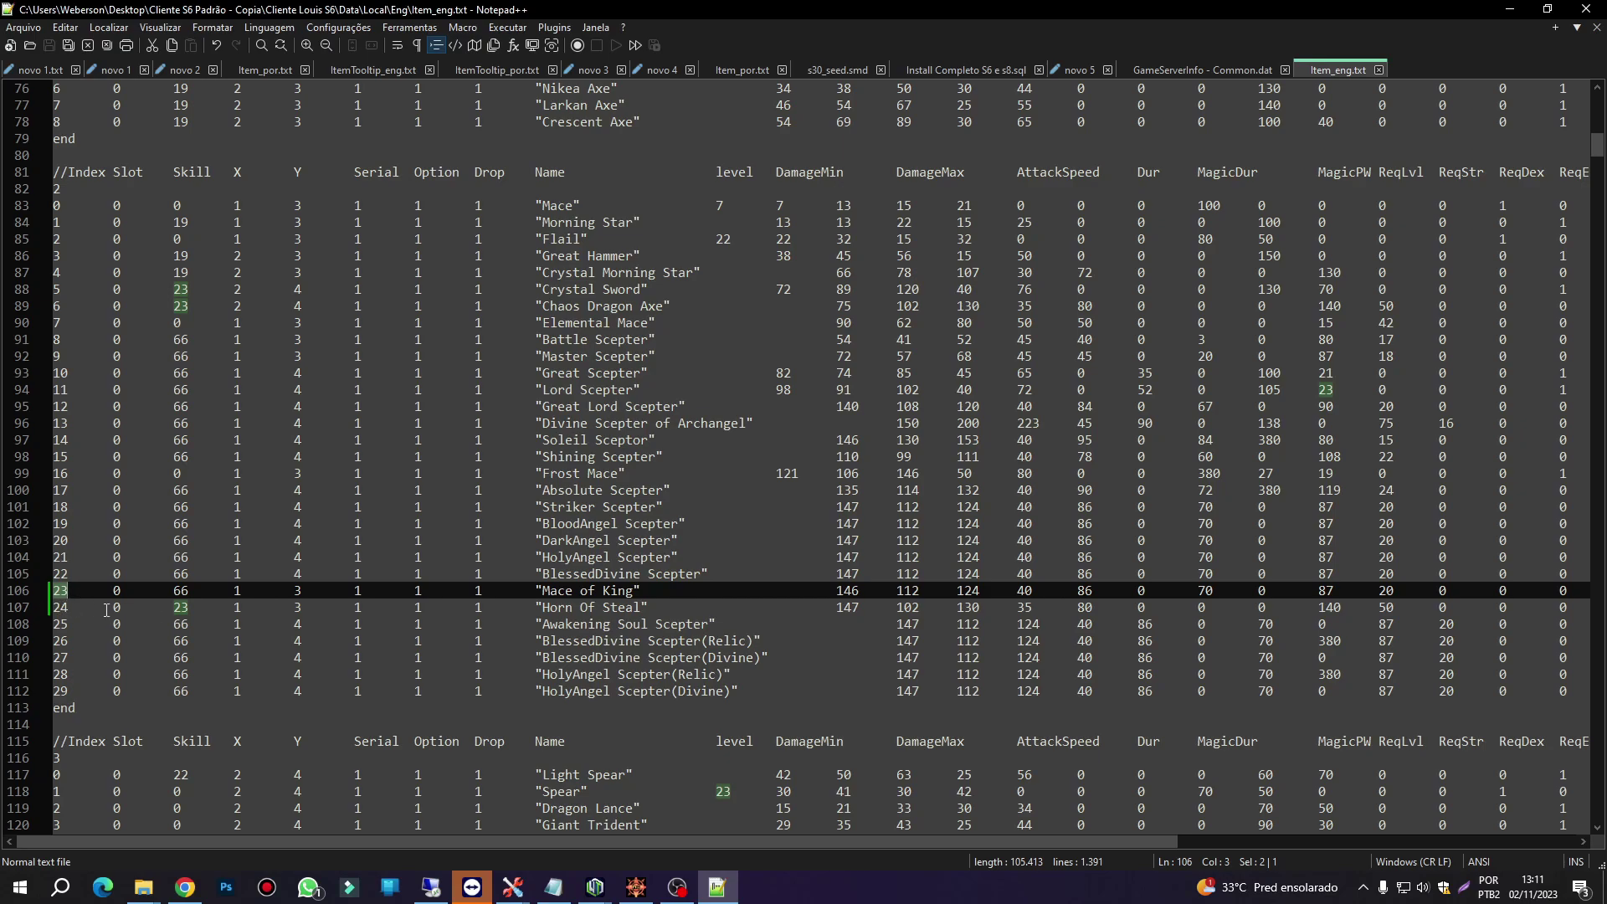
{"action": "double_click", "coordinate": [180, 591]}
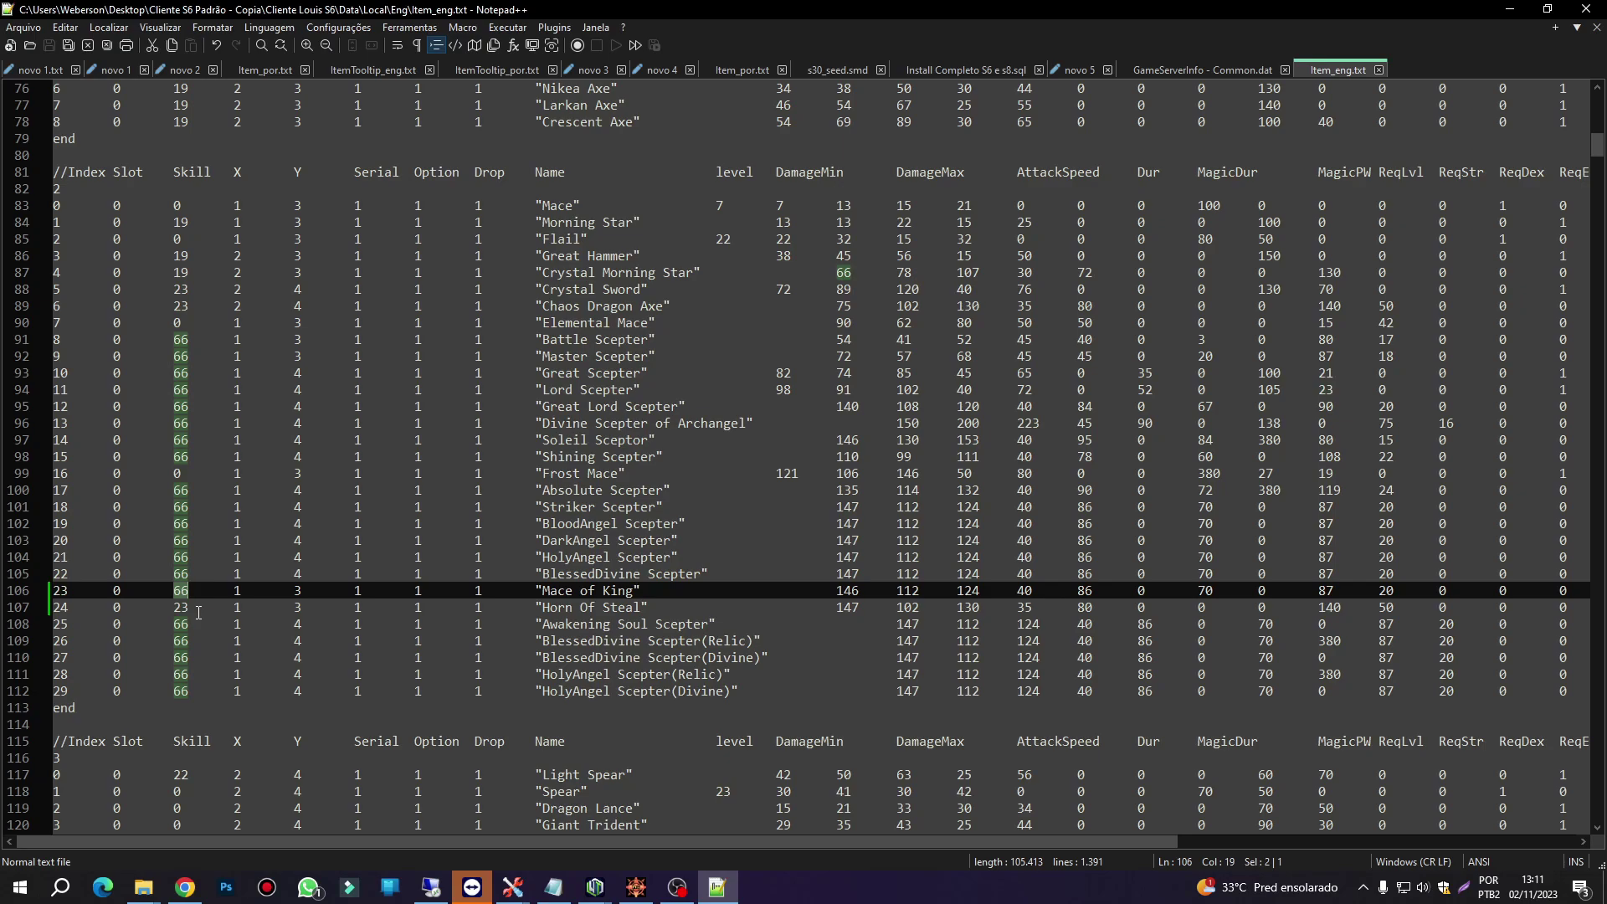
{"action": "type", "text": "22"}
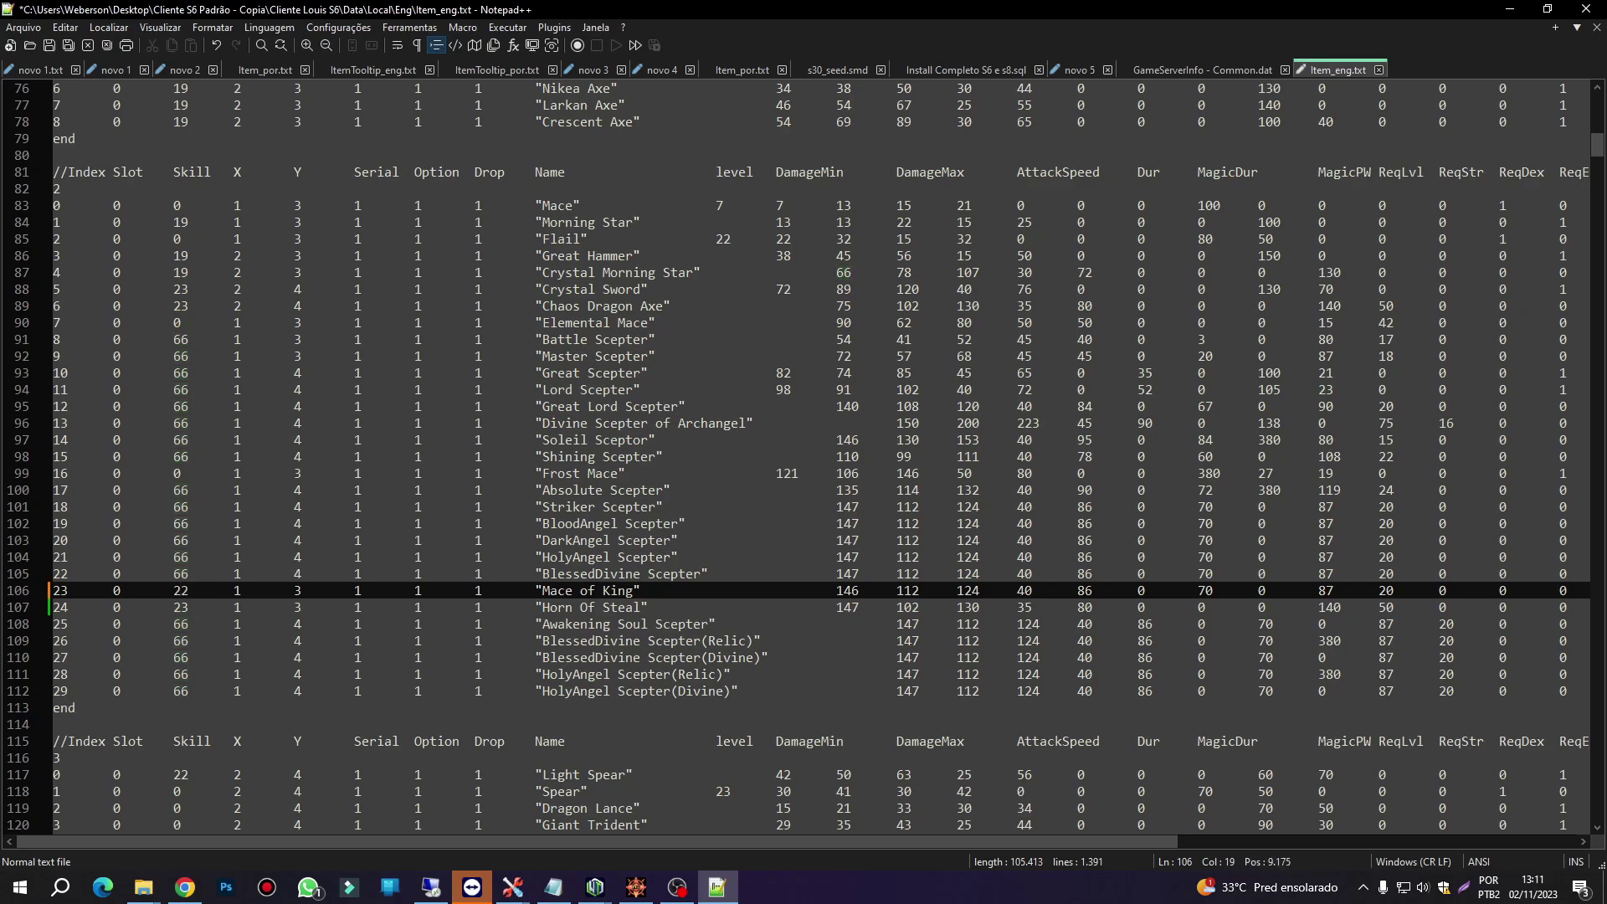
- Switch to the remote server and copy the complete "Mace of king" row, type 23 of group 2, from Item.txt
{"action": "left_click", "coordinate": [430, 887]}
{"action": "left_click", "coordinate": [1079, 273]}
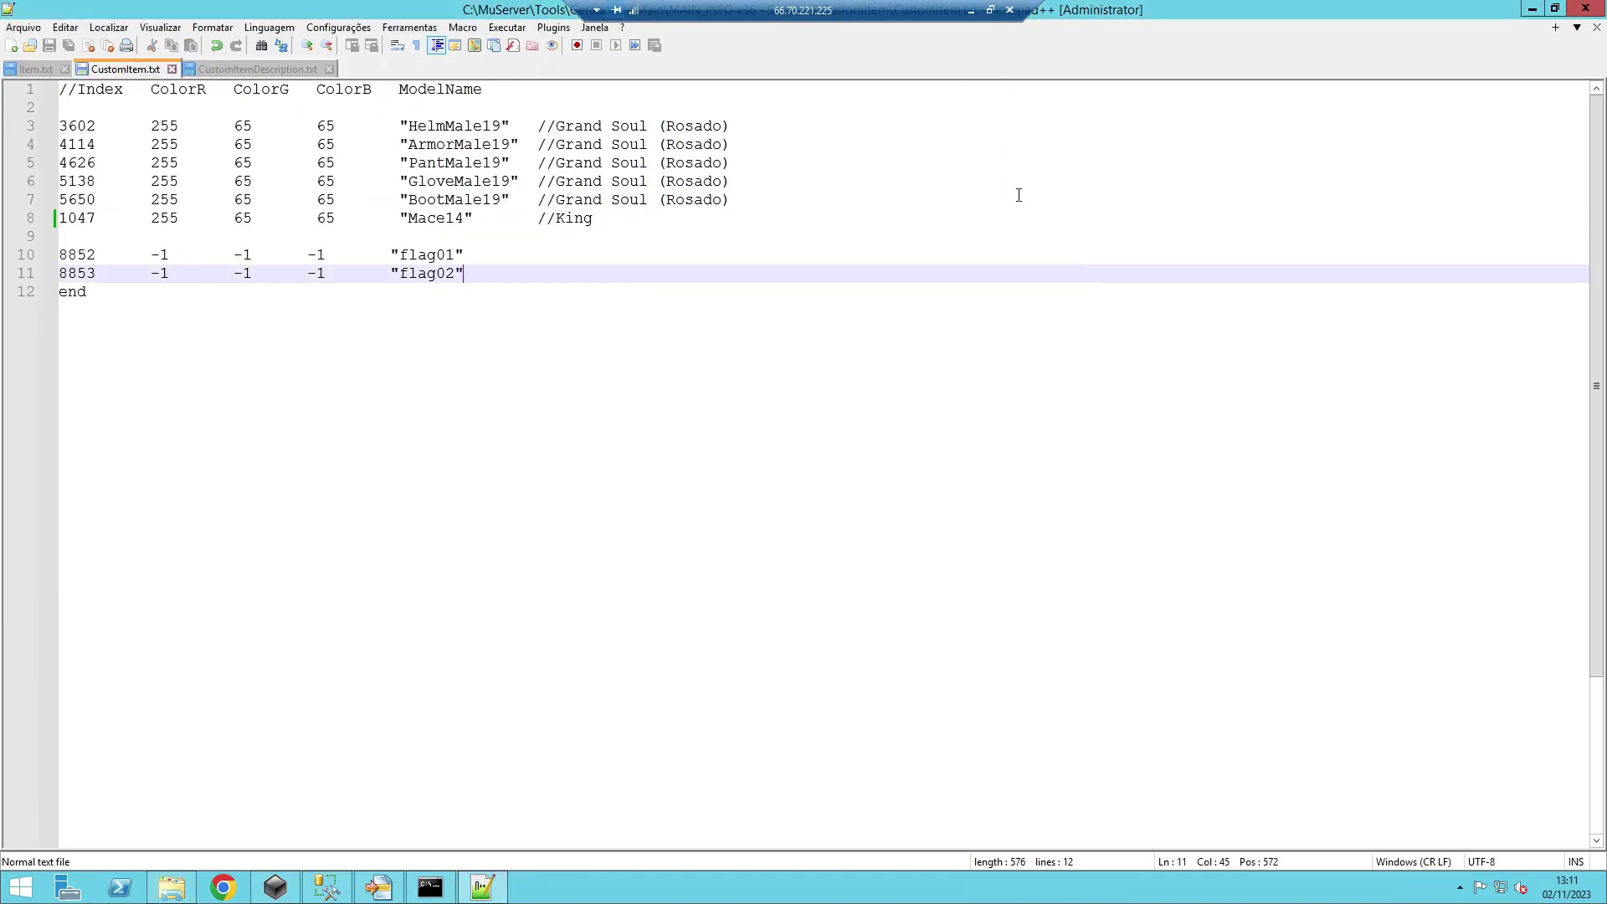
{"action": "left_click", "coordinate": [22, 67]}
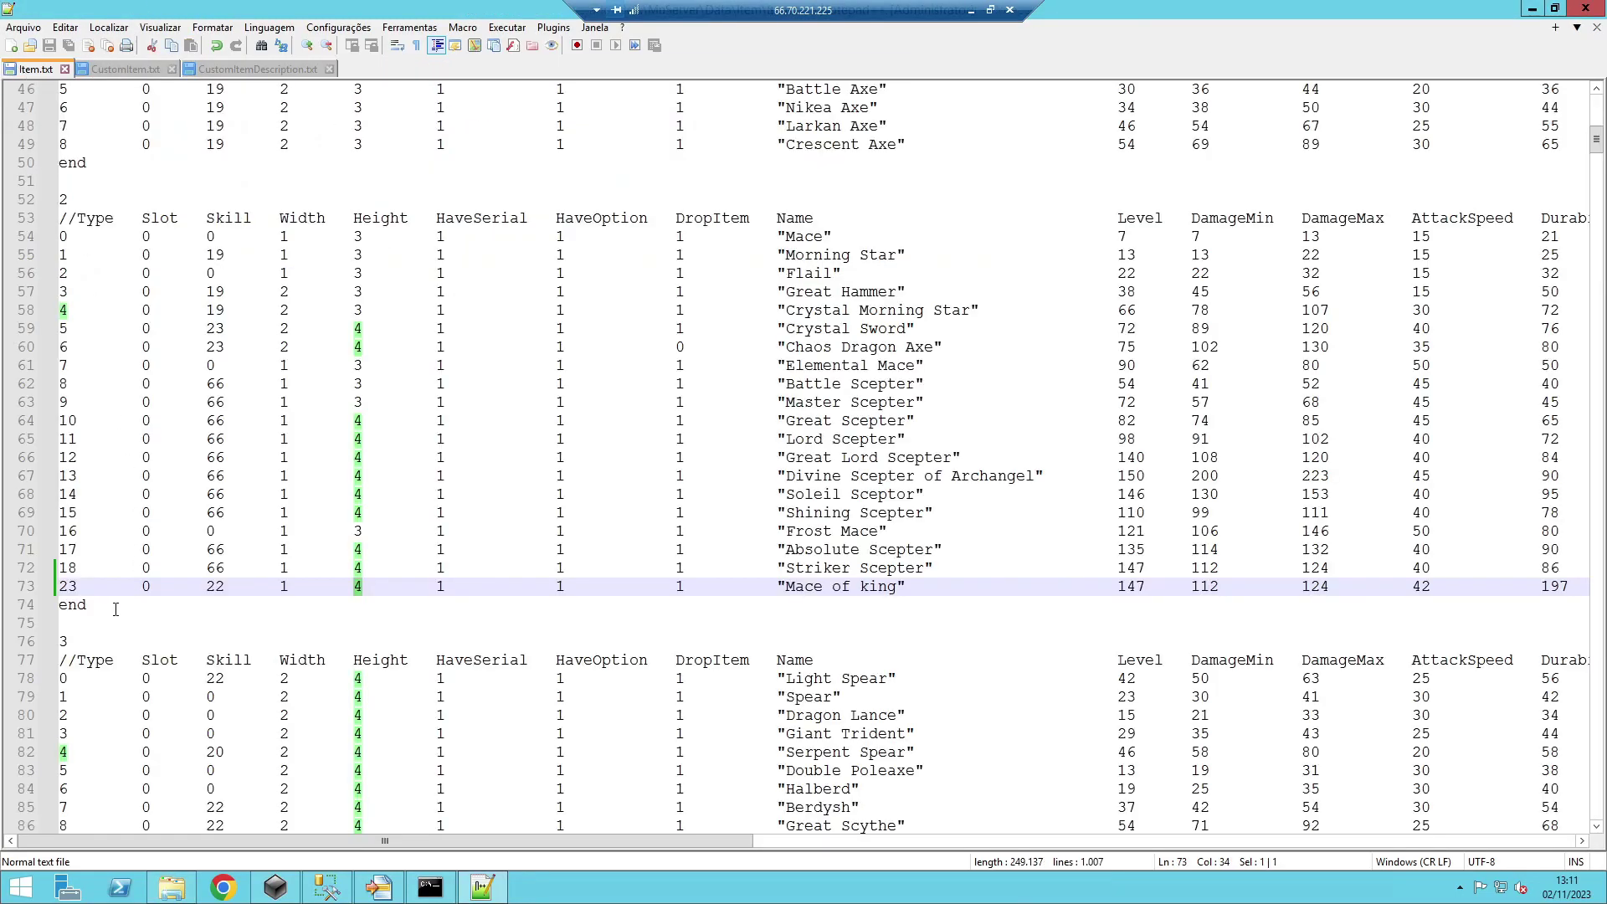
{"action": "double_click", "coordinate": [214, 587]}
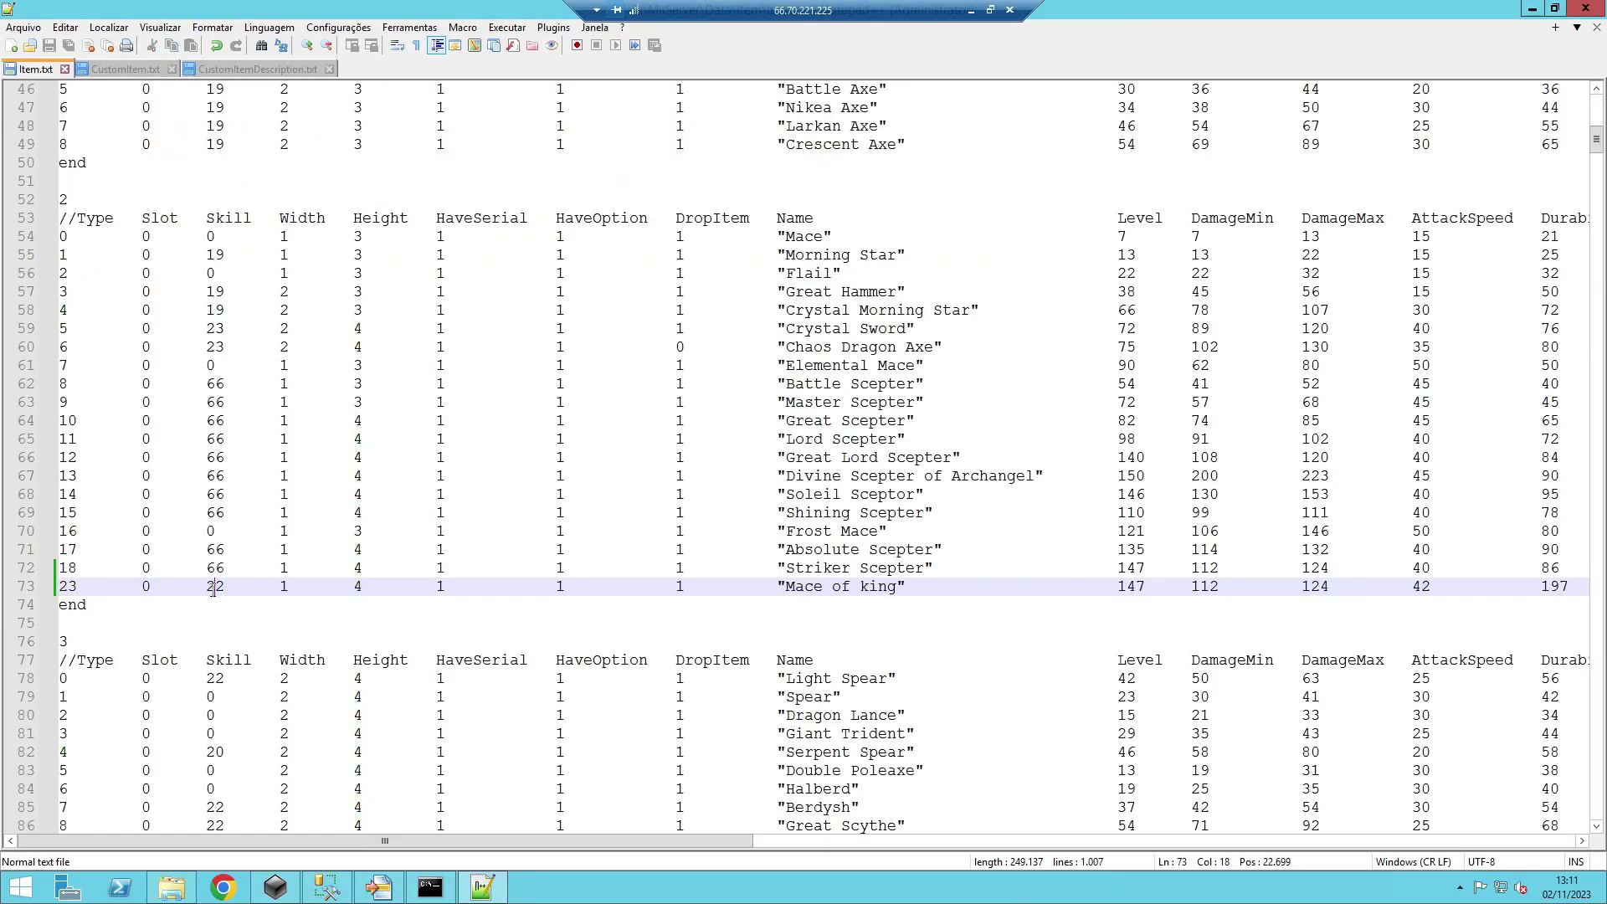
{"action": "left_click", "coordinate": [52, 593]}
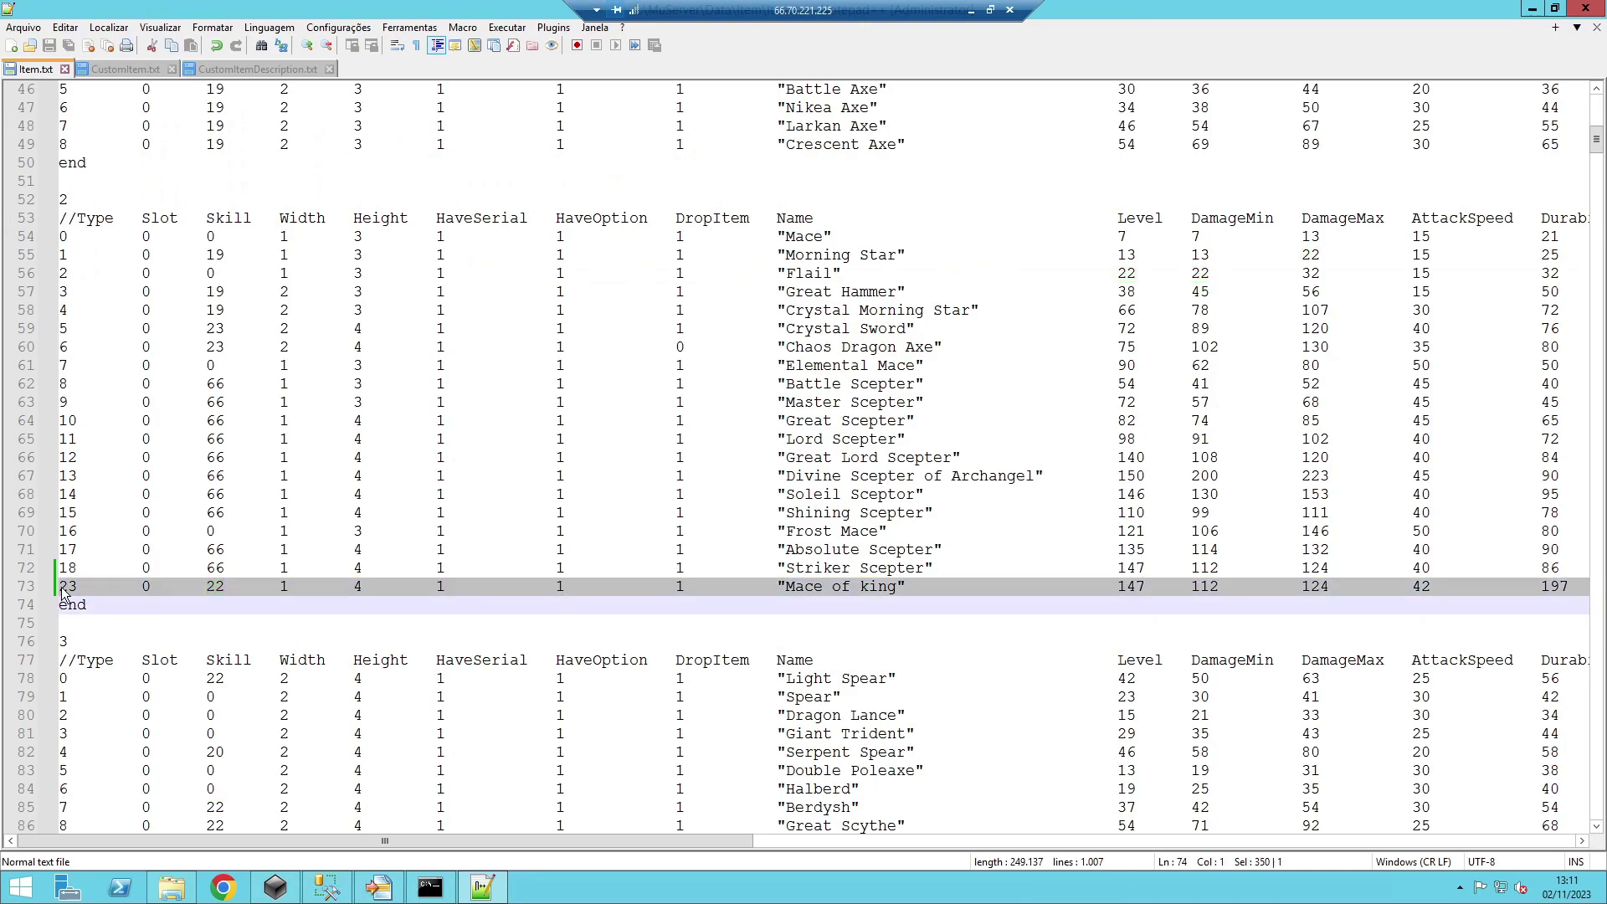
{"action": "left_click", "coordinate": [64, 586]}
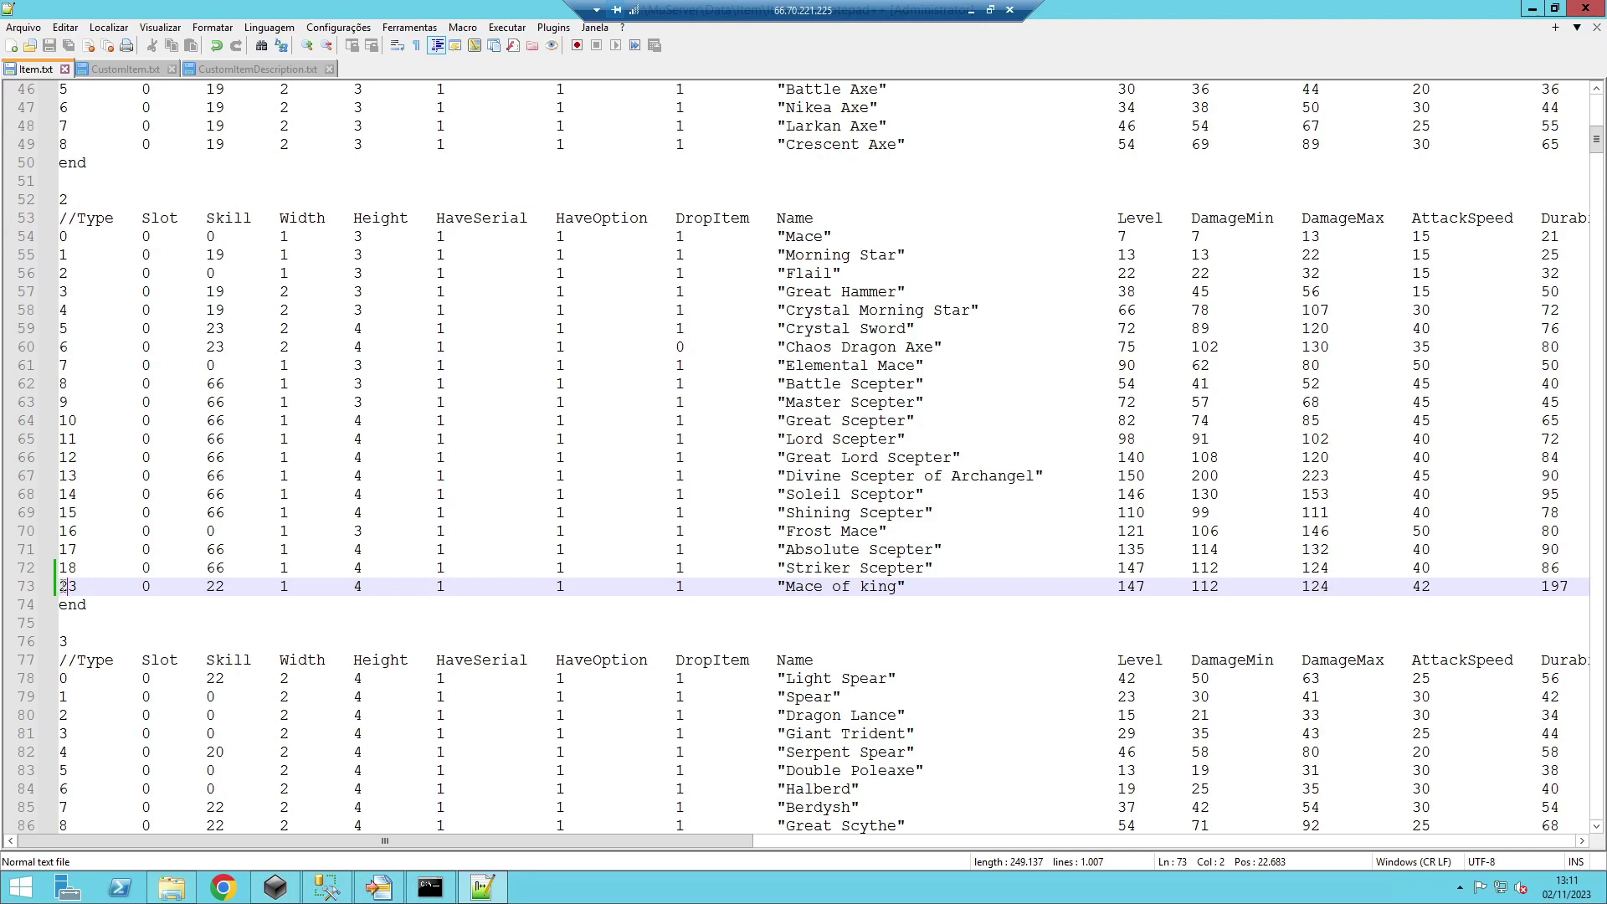
{"action": "key", "text": "shift+End"}
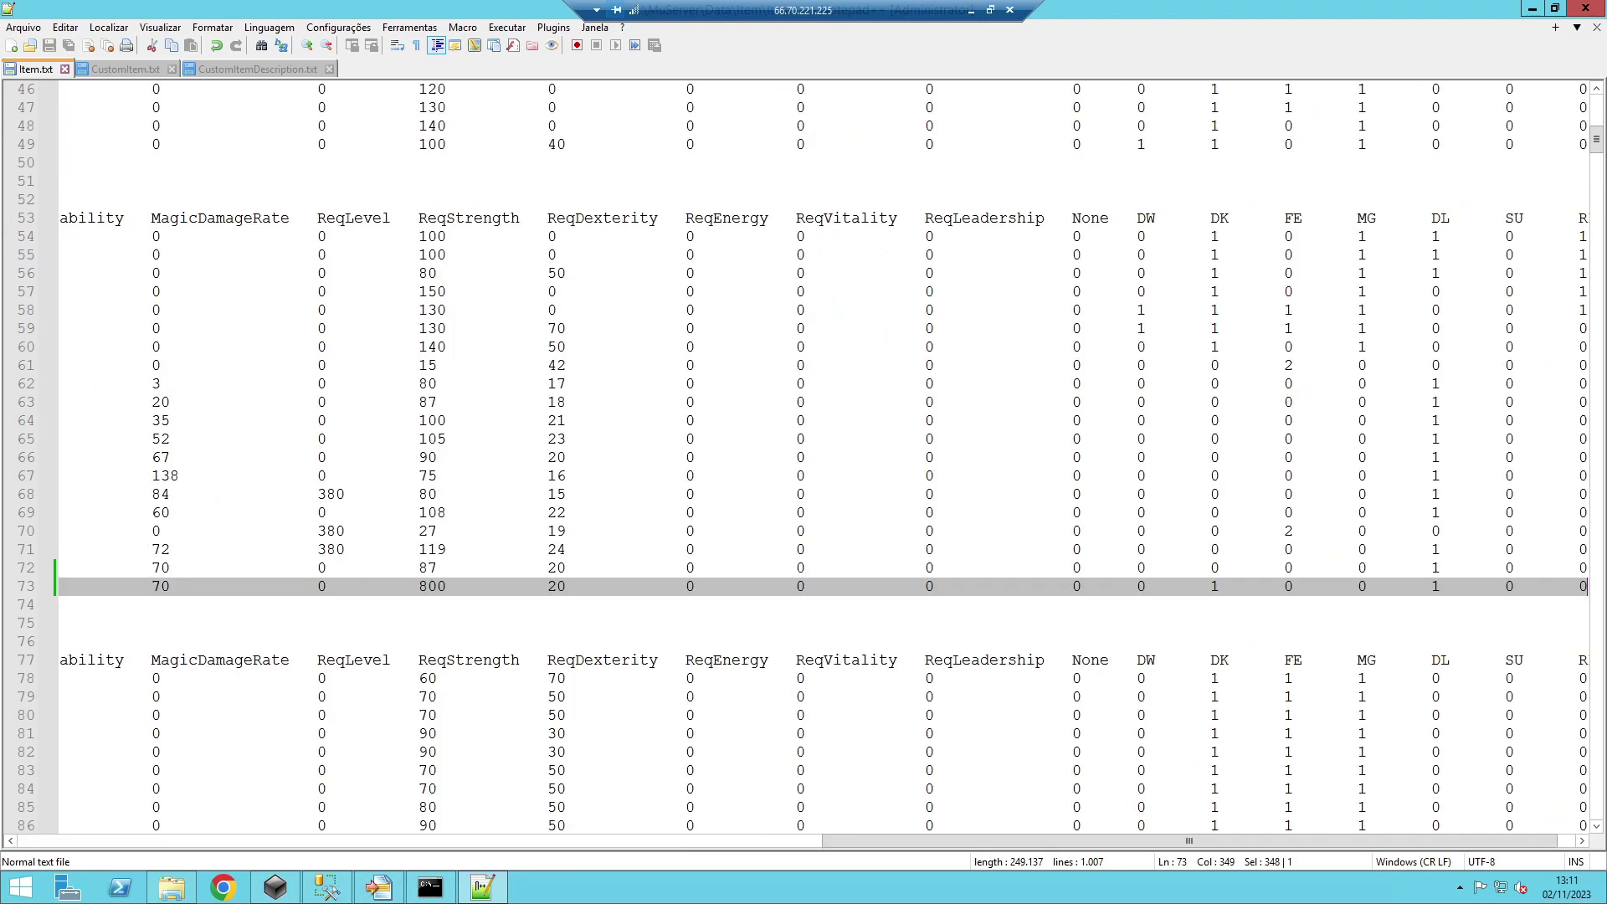
- Return to the client's Item_eng.txt and replace the whole "Mace of King" row with the copied server row
{"action": "left_click", "coordinate": [969, 13]}
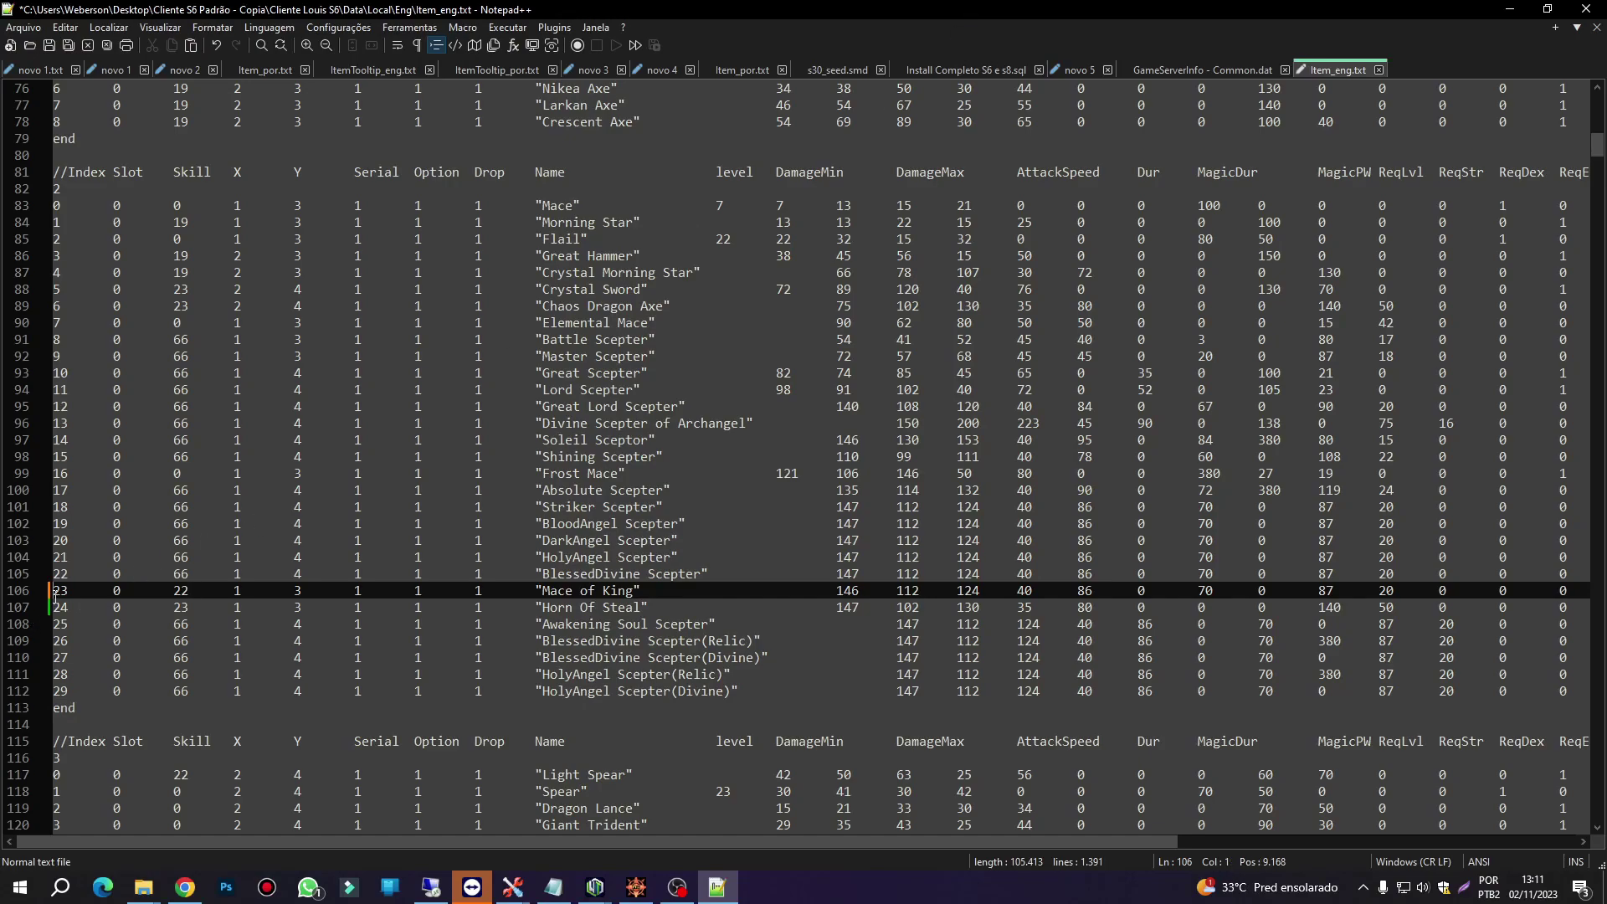
{"action": "key", "text": "shift+End"}
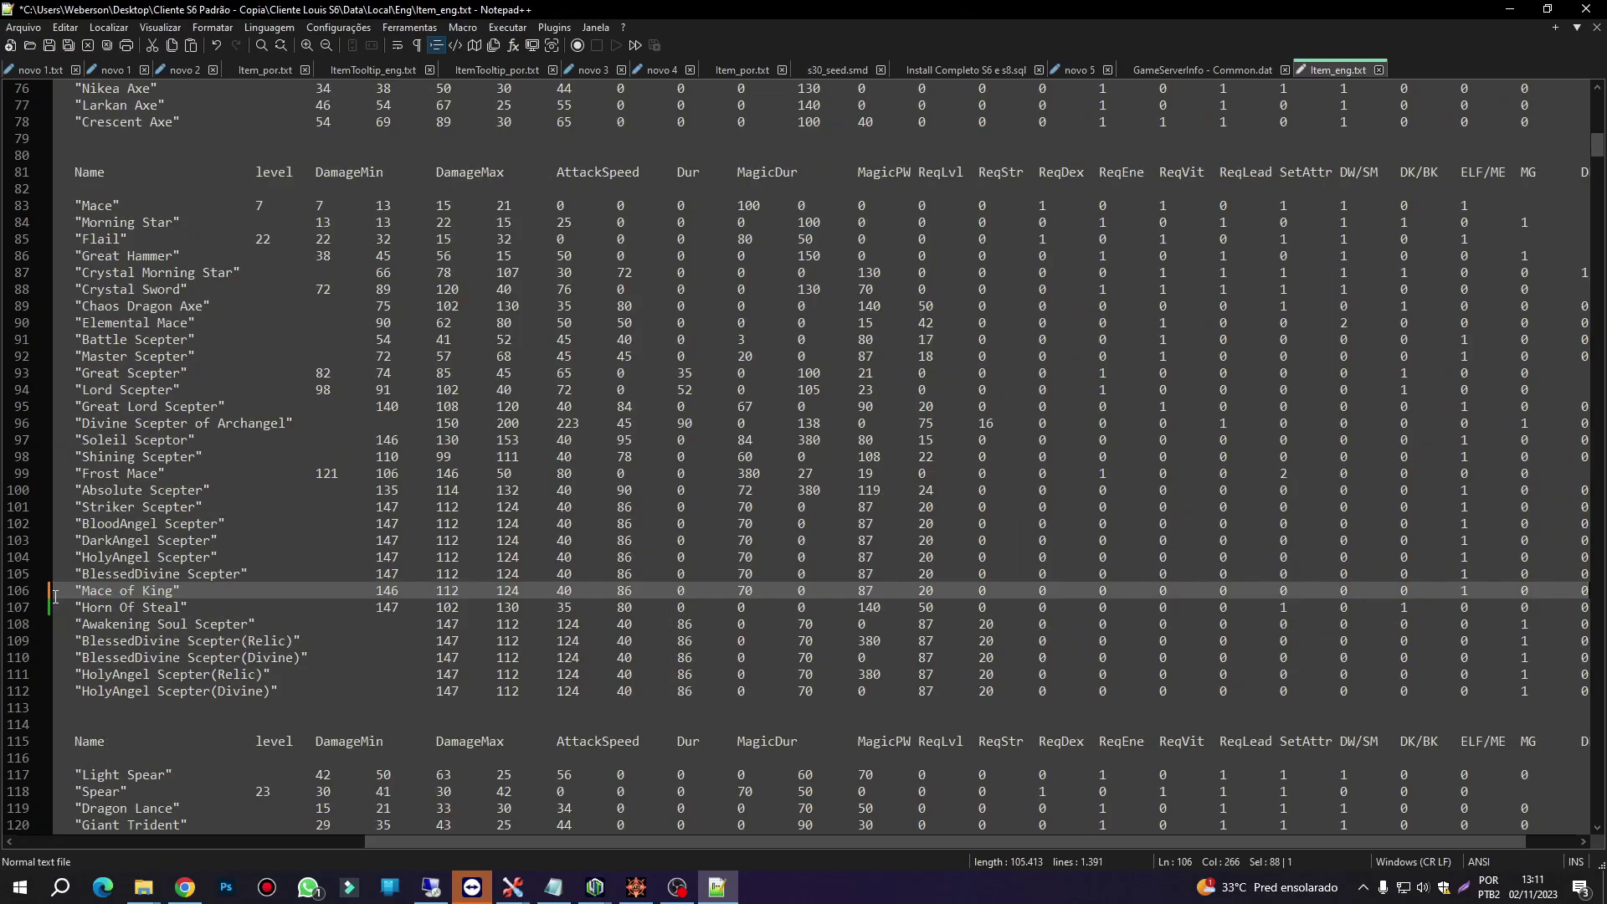
{"action": "key", "text": "ctrl+v"}
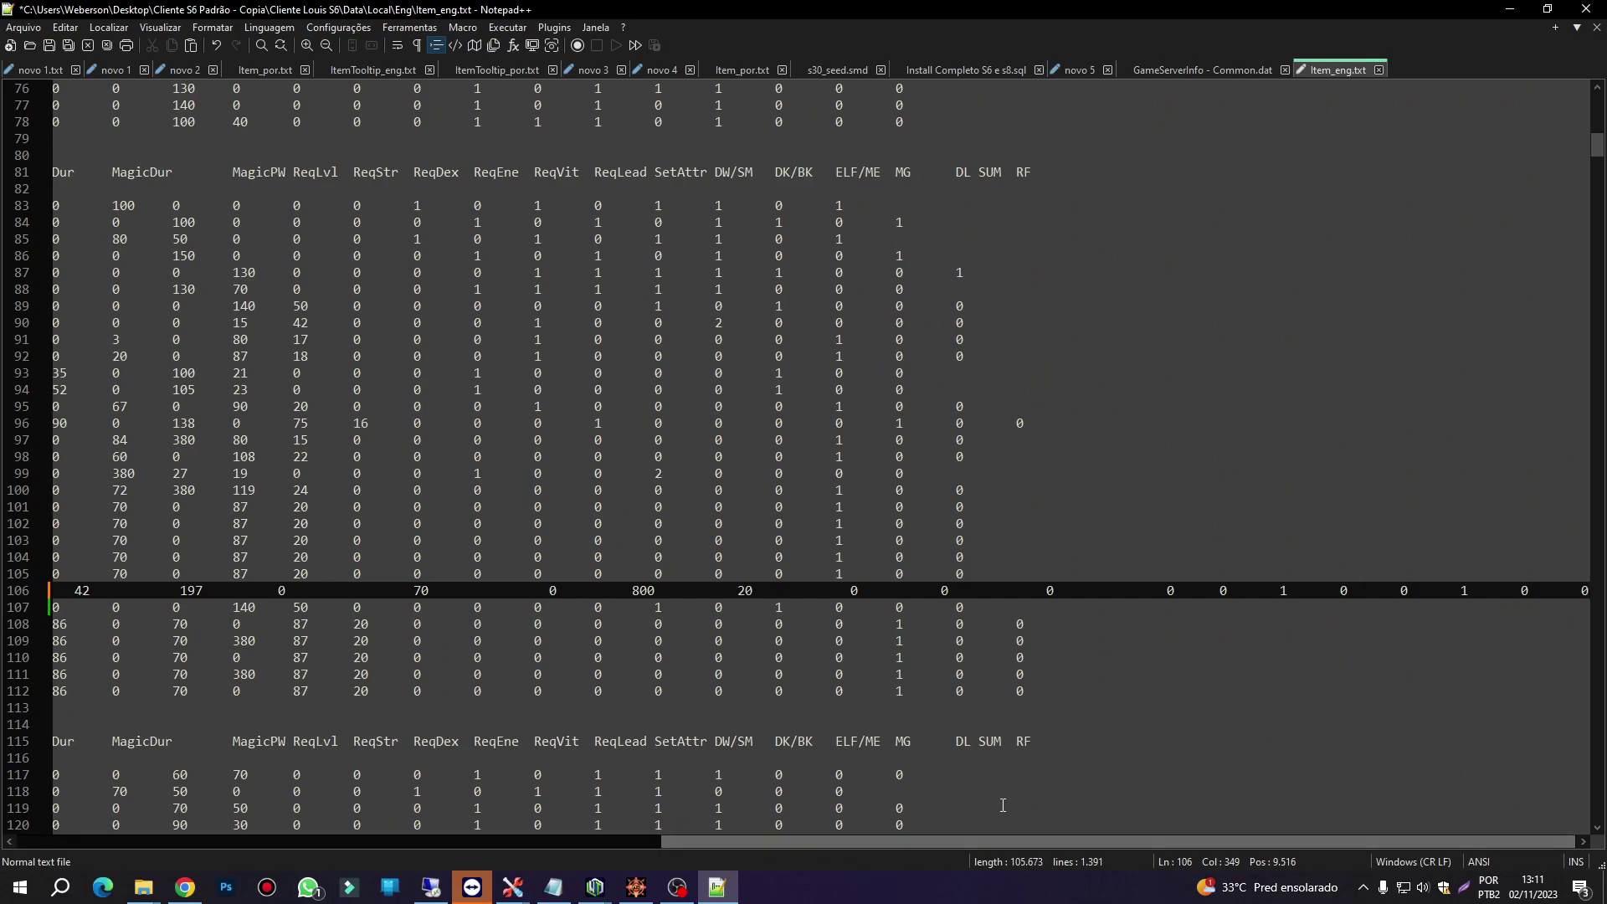
- Align the Slot through Name columns of the "Mace of king" row with the rows above, using tabs instead of the wide gaps
{"action": "left_click_drag", "start_coordinate": [931, 844], "coordinate": [228, 811]}
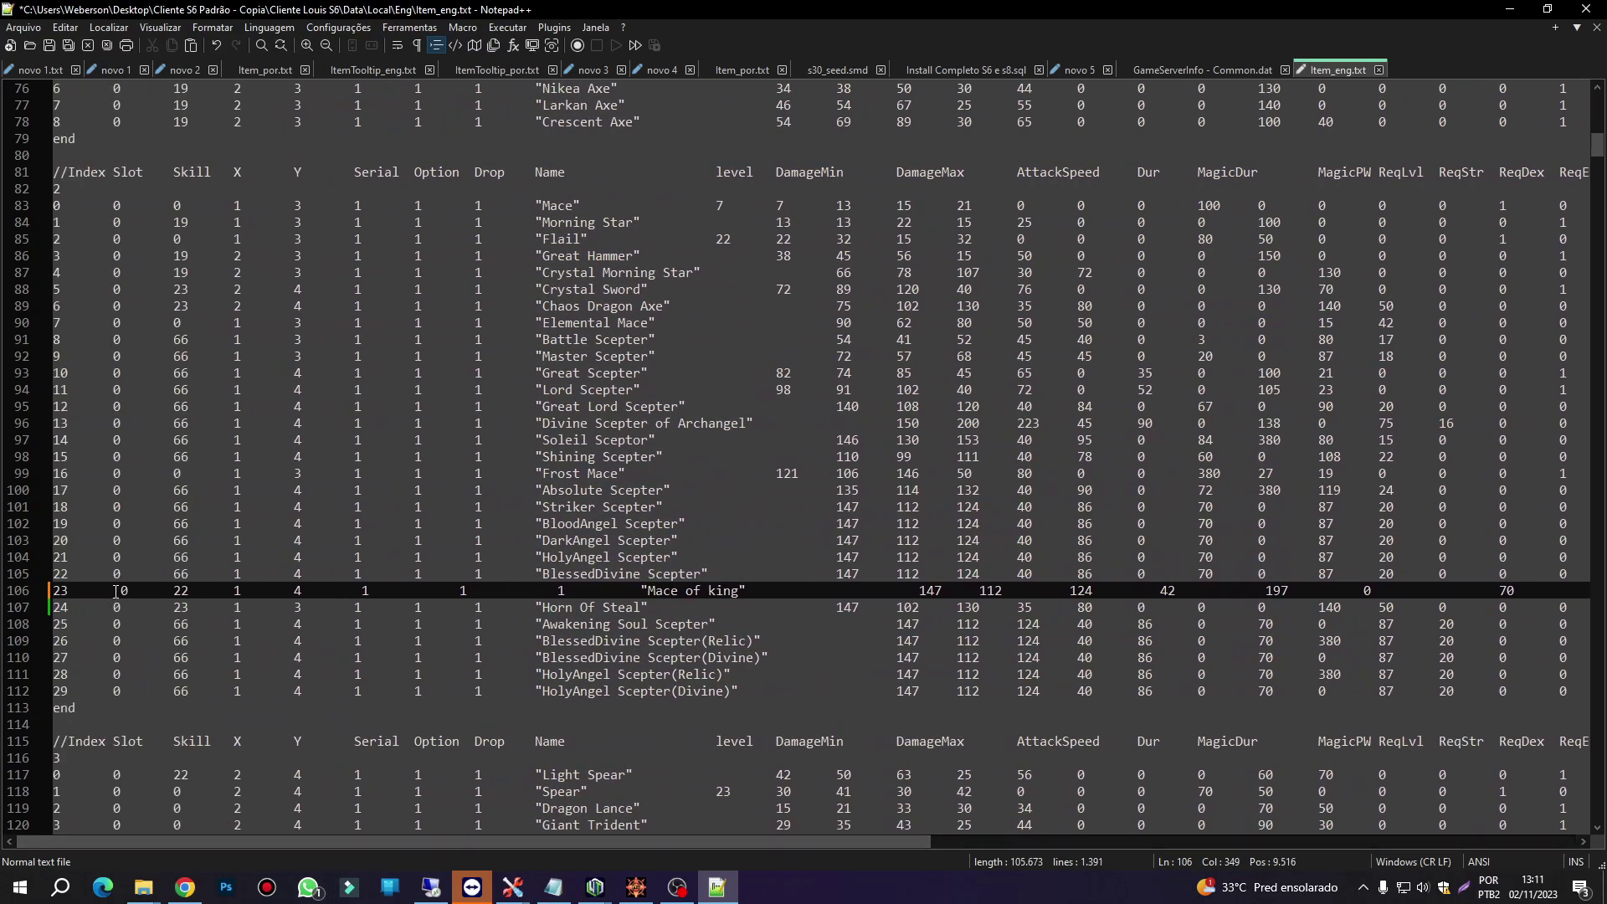
{"action": "key", "text": "BackSpace"}
{"action": "double_click", "coordinate": [345, 589]}
{"action": "key", "text": "Tab"}
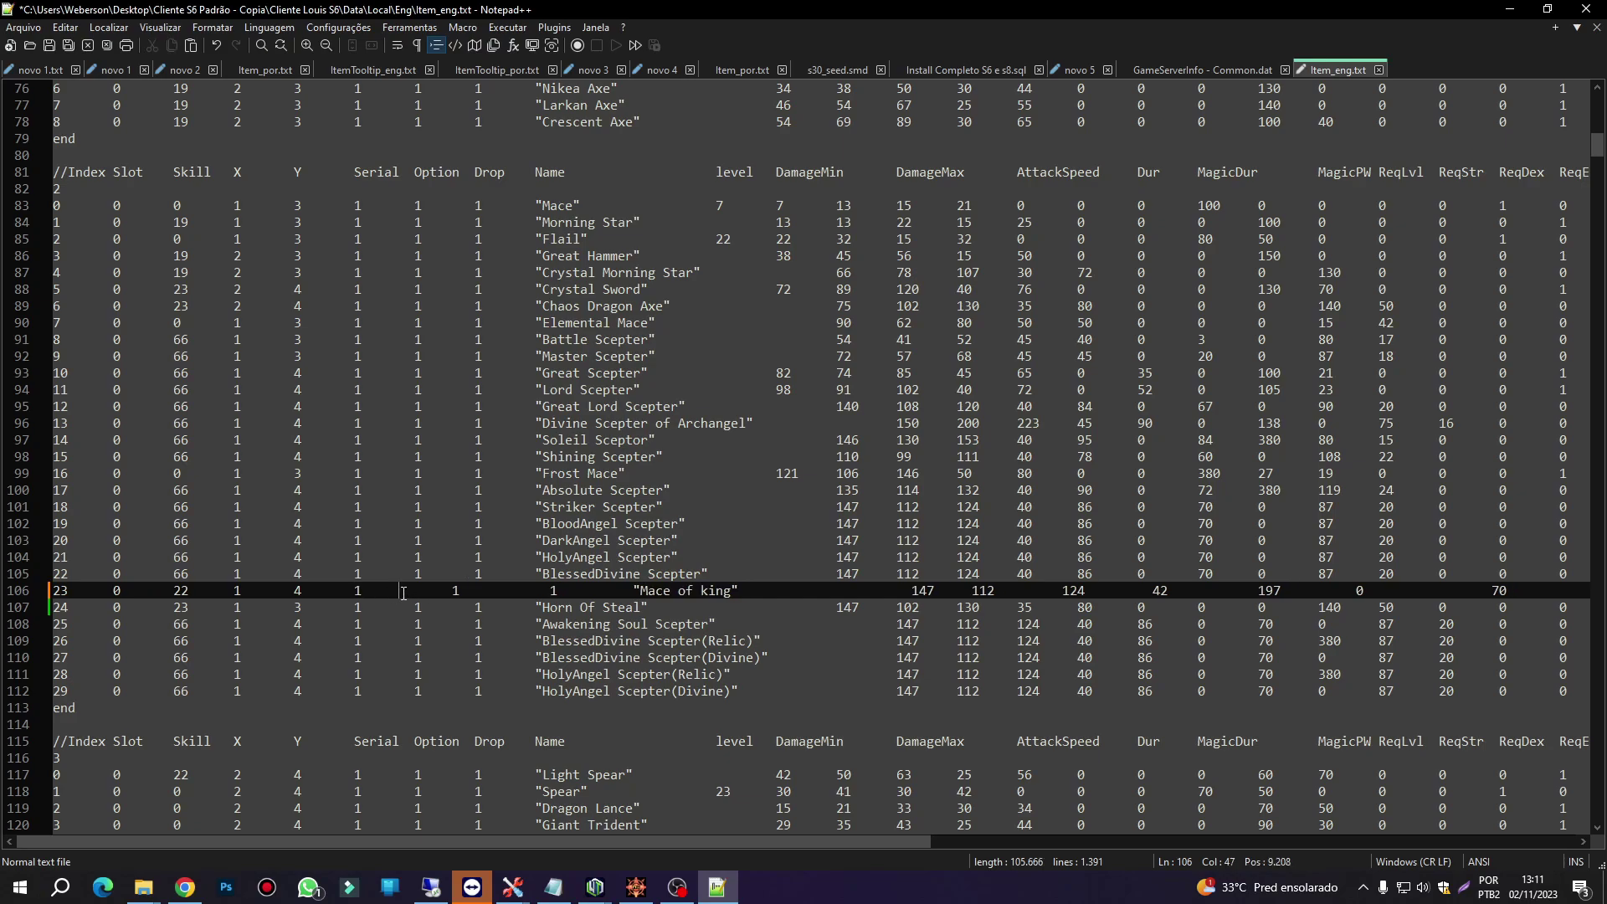
{"action": "double_click", "coordinate": [403, 590]}
{"action": "key", "text": "Tab"}
{"action": "double_click", "coordinate": [473, 589]}
{"action": "key", "text": "Tab"}
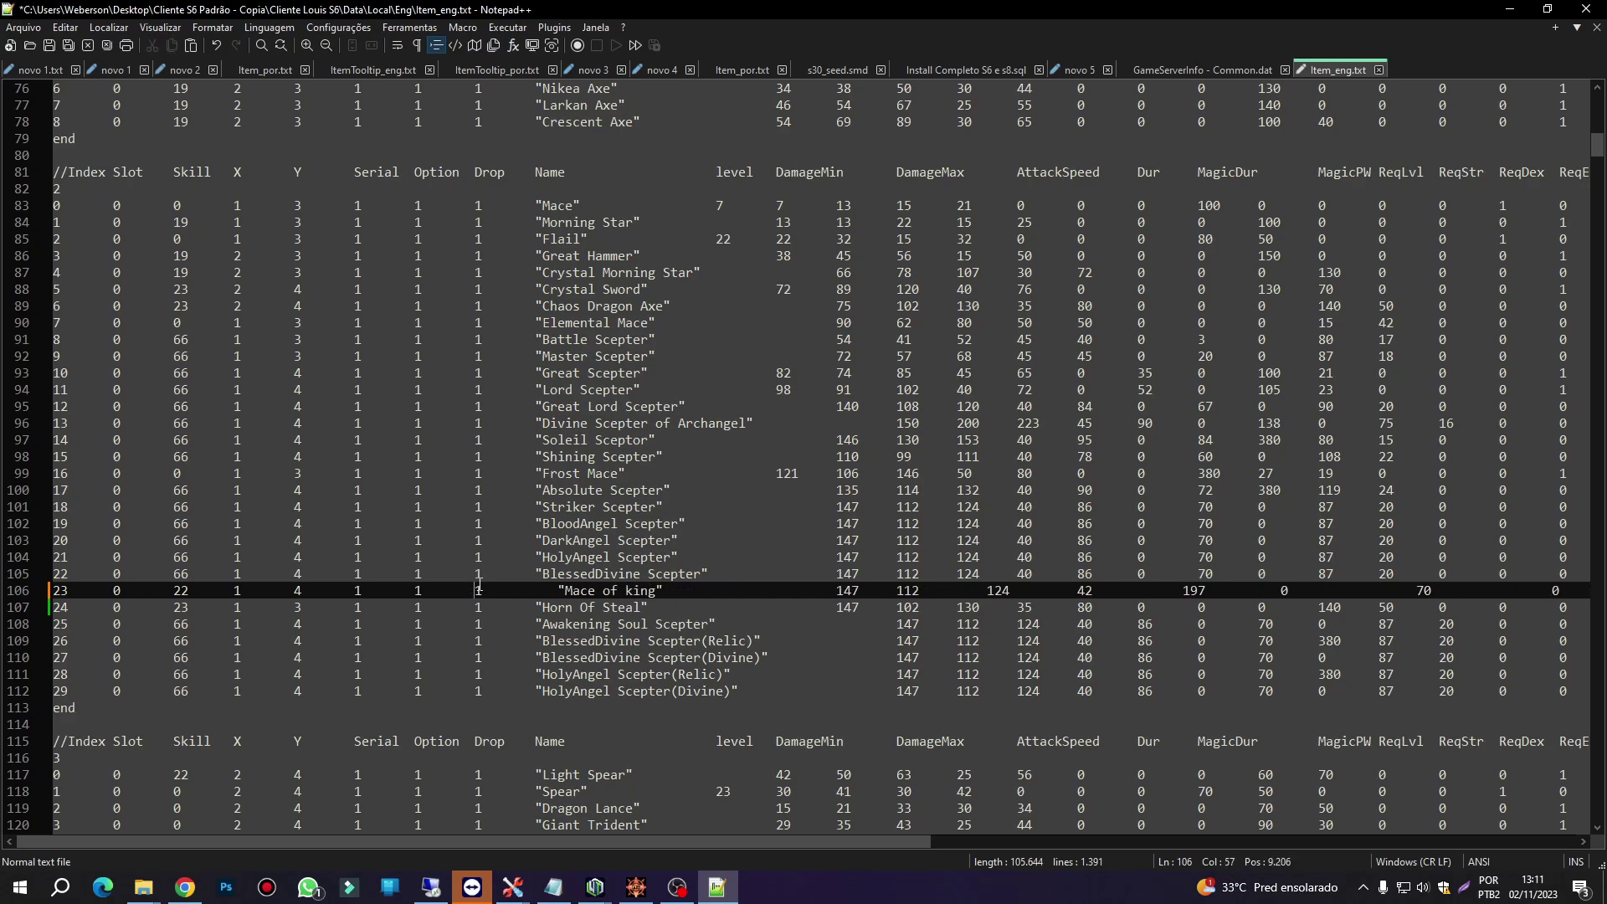
{"action": "double_click", "coordinate": [525, 591]}
{"action": "key", "text": "Tab"}
{"action": "key", "text": "Tab"}
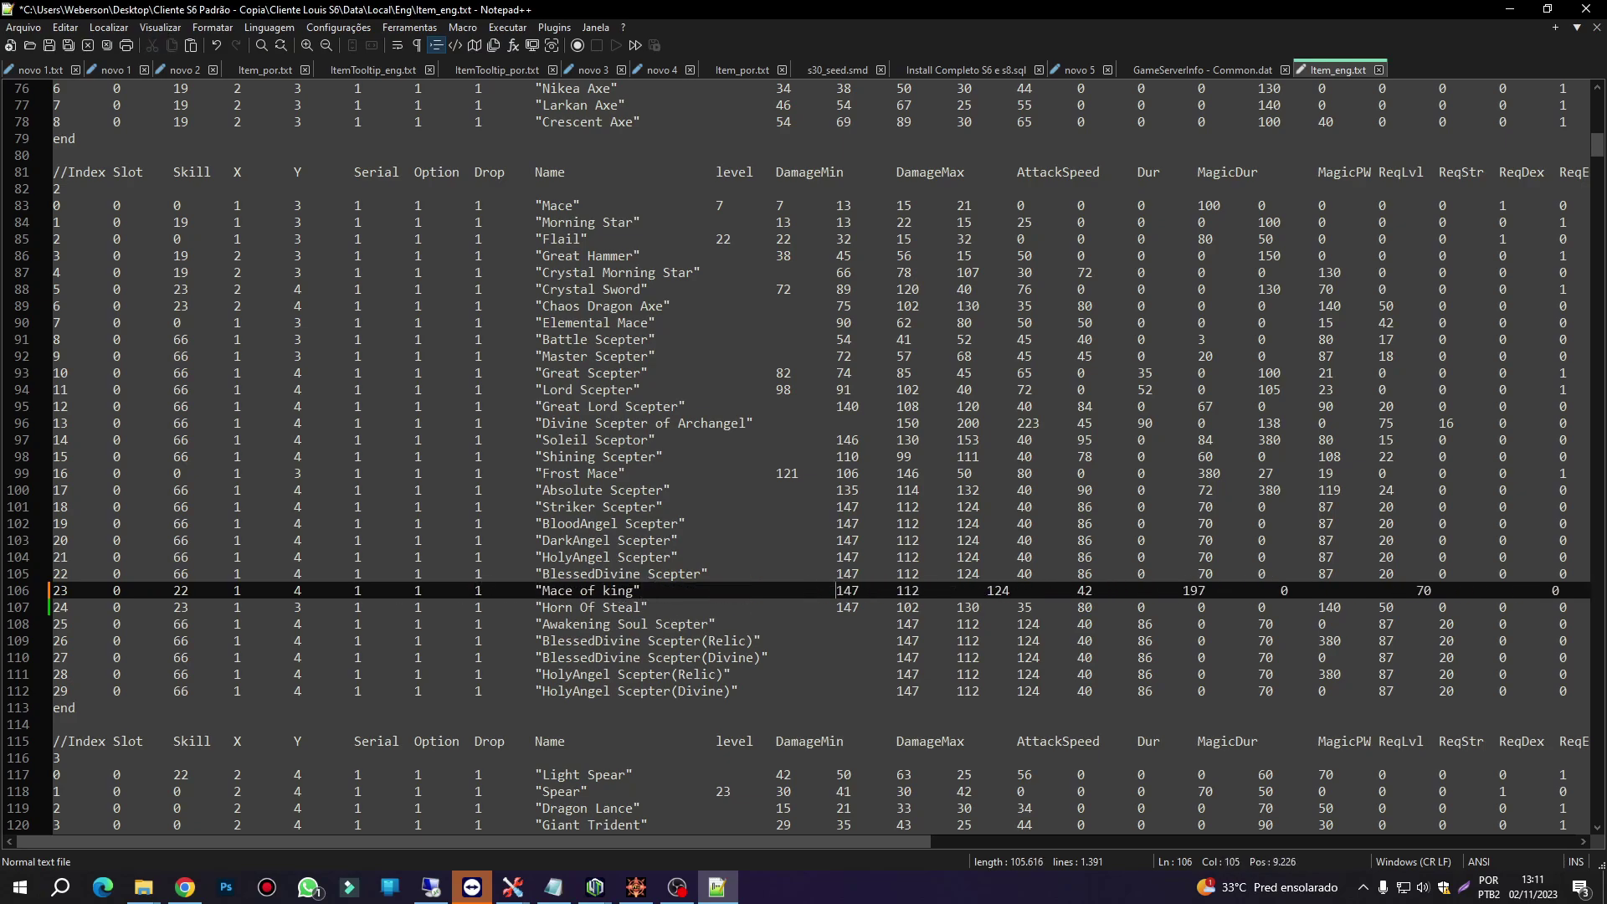
- Replace the wide gaps with tabs between the "Mace of king" row's values from 112 through 800
{"action": "double_click", "coordinate": [964, 592]}
{"action": "key", "text": "Tab"}
{"action": "double_click", "coordinate": [1012, 592]}
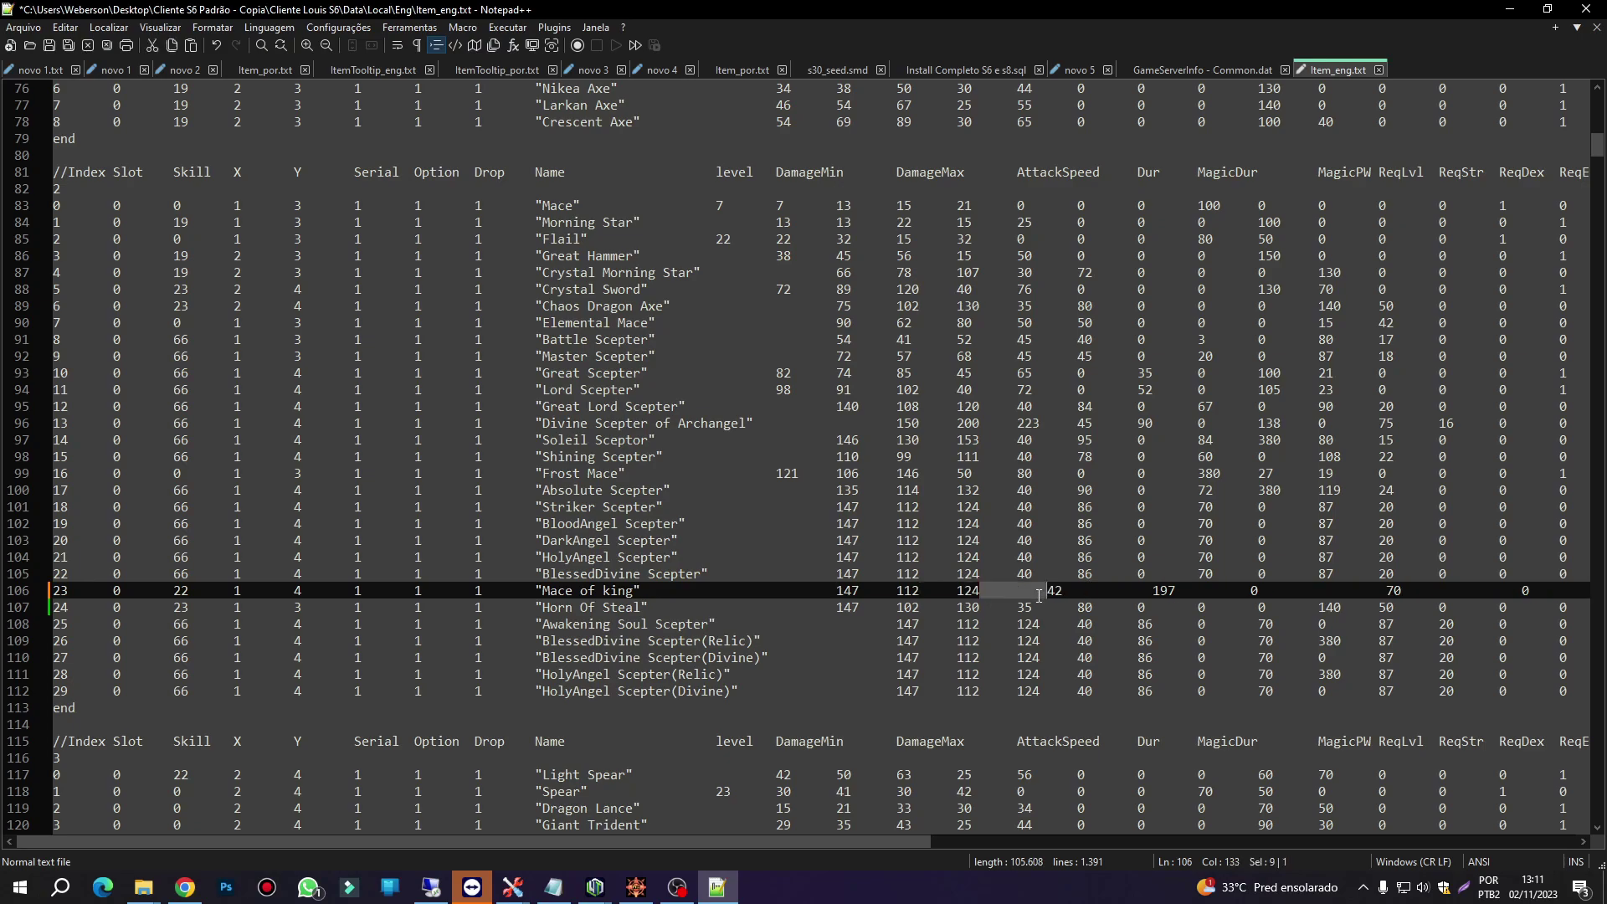
{"action": "key", "text": "Tab"}
{"action": "double_click", "coordinate": [1096, 592]}
{"action": "key", "text": "Tab"}
{"action": "double_click", "coordinate": [1155, 593]}
{"action": "key", "text": "Tab"}
{"action": "double_click", "coordinate": [1214, 592]}
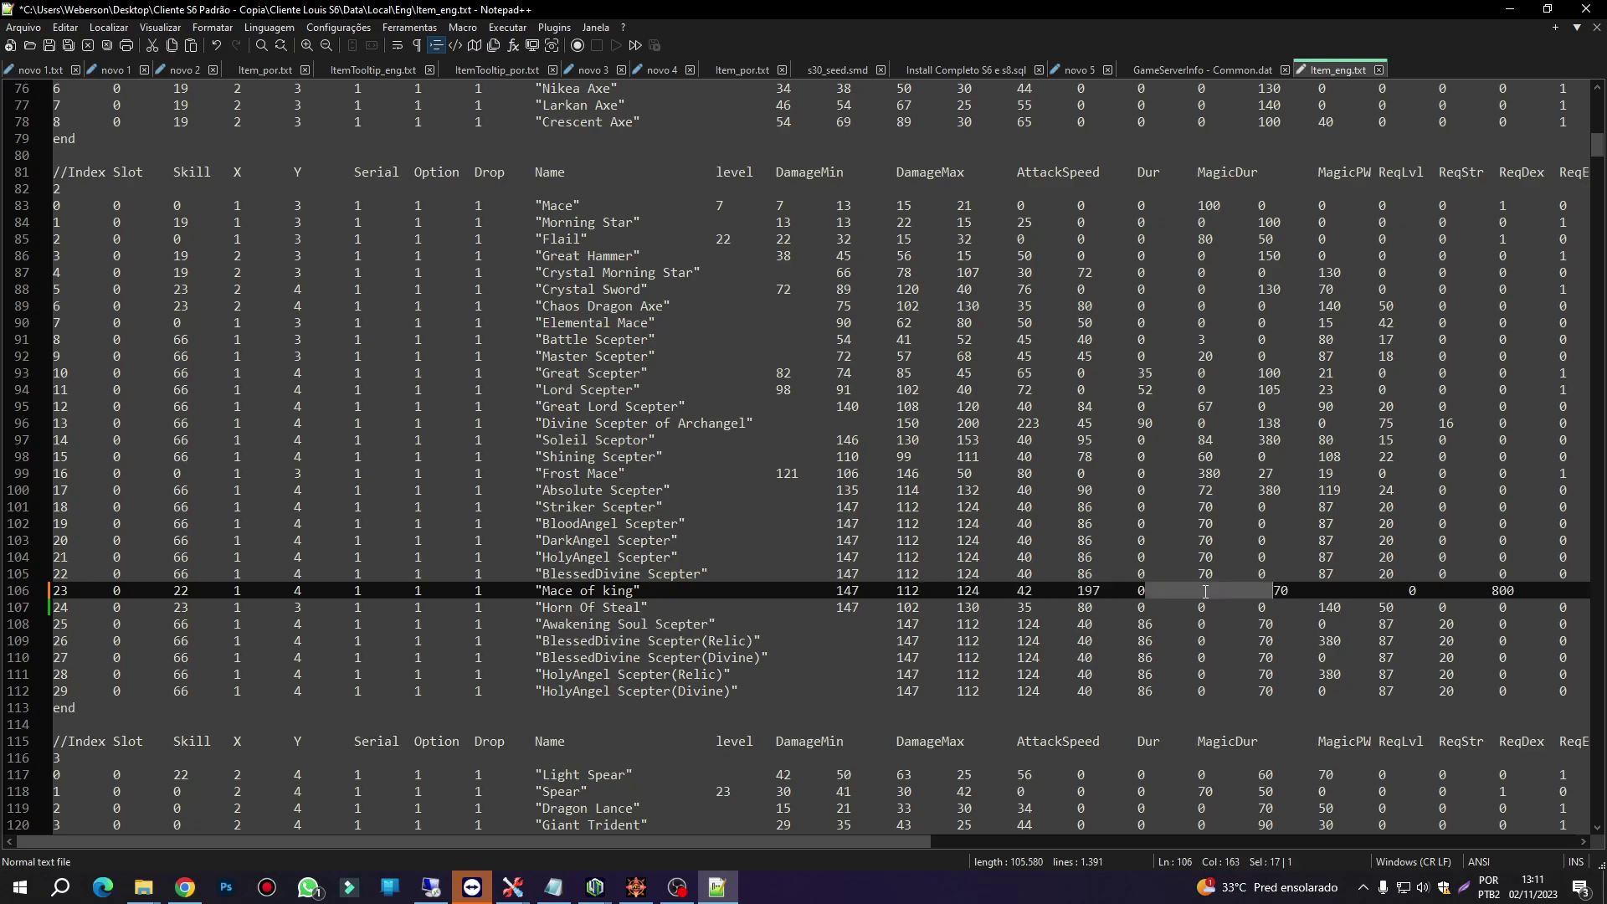
{"action": "key", "text": "Tab"}
{"action": "double_click", "coordinate": [1307, 593]}
{"action": "key", "text": "Tab"}
{"action": "double_click", "coordinate": [1318, 591]}
{"action": "key", "text": "Tab"}
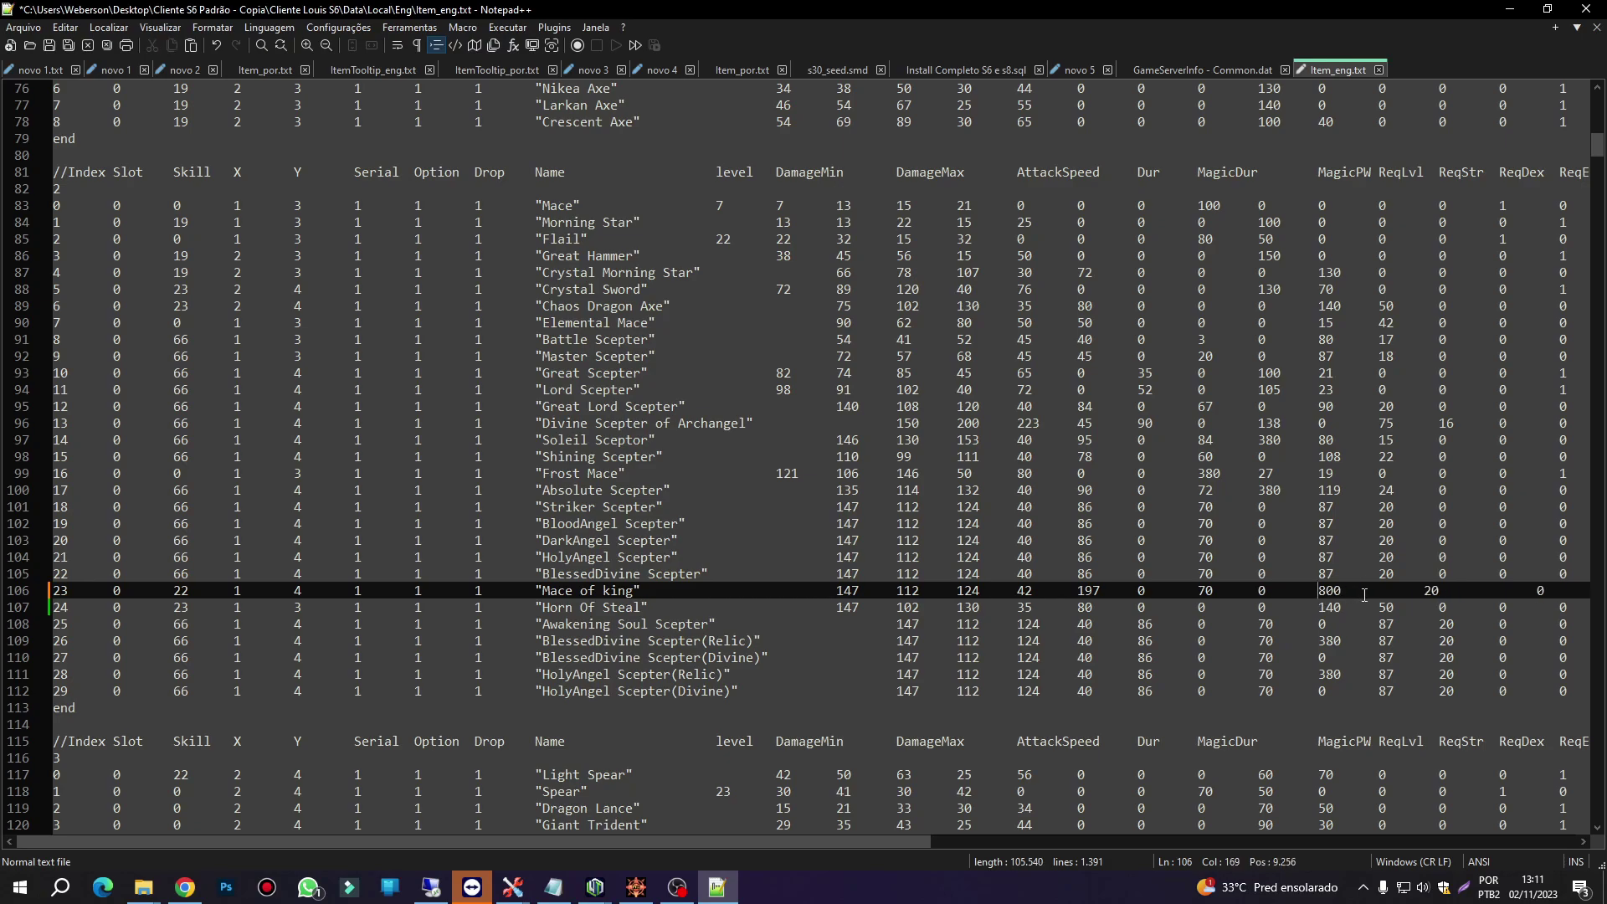
- Replace the wide gaps with tabs in the requirement columns after 800 in the "Mace of king" row
{"action": "double_click", "coordinate": [1414, 593]}
{"action": "key", "text": "Tab"}
{"action": "double_click", "coordinate": [1431, 591]}
{"action": "key", "text": "Tab"}
{"action": "left_click_drag", "start_coordinate": [622, 840], "coordinate": [912, 841]}
{"action": "double_click", "coordinate": [1053, 598]}
{"action": "key", "text": "Tab"}
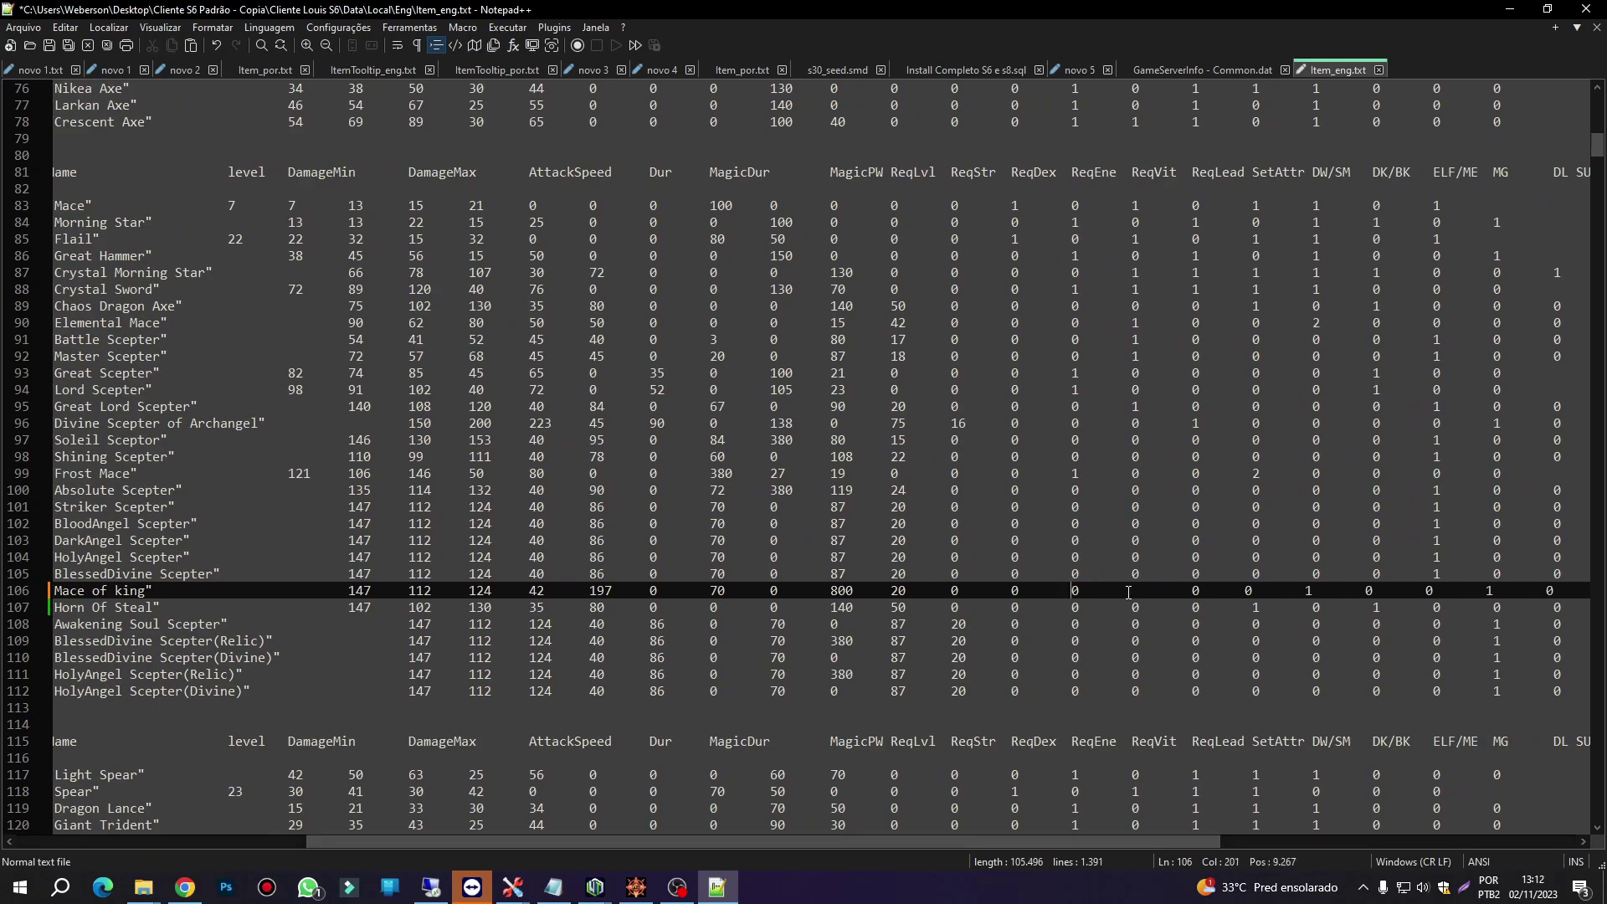
{"action": "double_click", "coordinate": [1150, 591]}
{"action": "key", "text": "Tab"}
{"action": "double_click", "coordinate": [1173, 591]}
{"action": "key", "text": "Tab"}
- Recheck the "Mace of king" Skill value, save Item_eng.txt and minimize the editor
{"action": "left_click_drag", "start_coordinate": [1036, 839], "coordinate": [739, 836]}
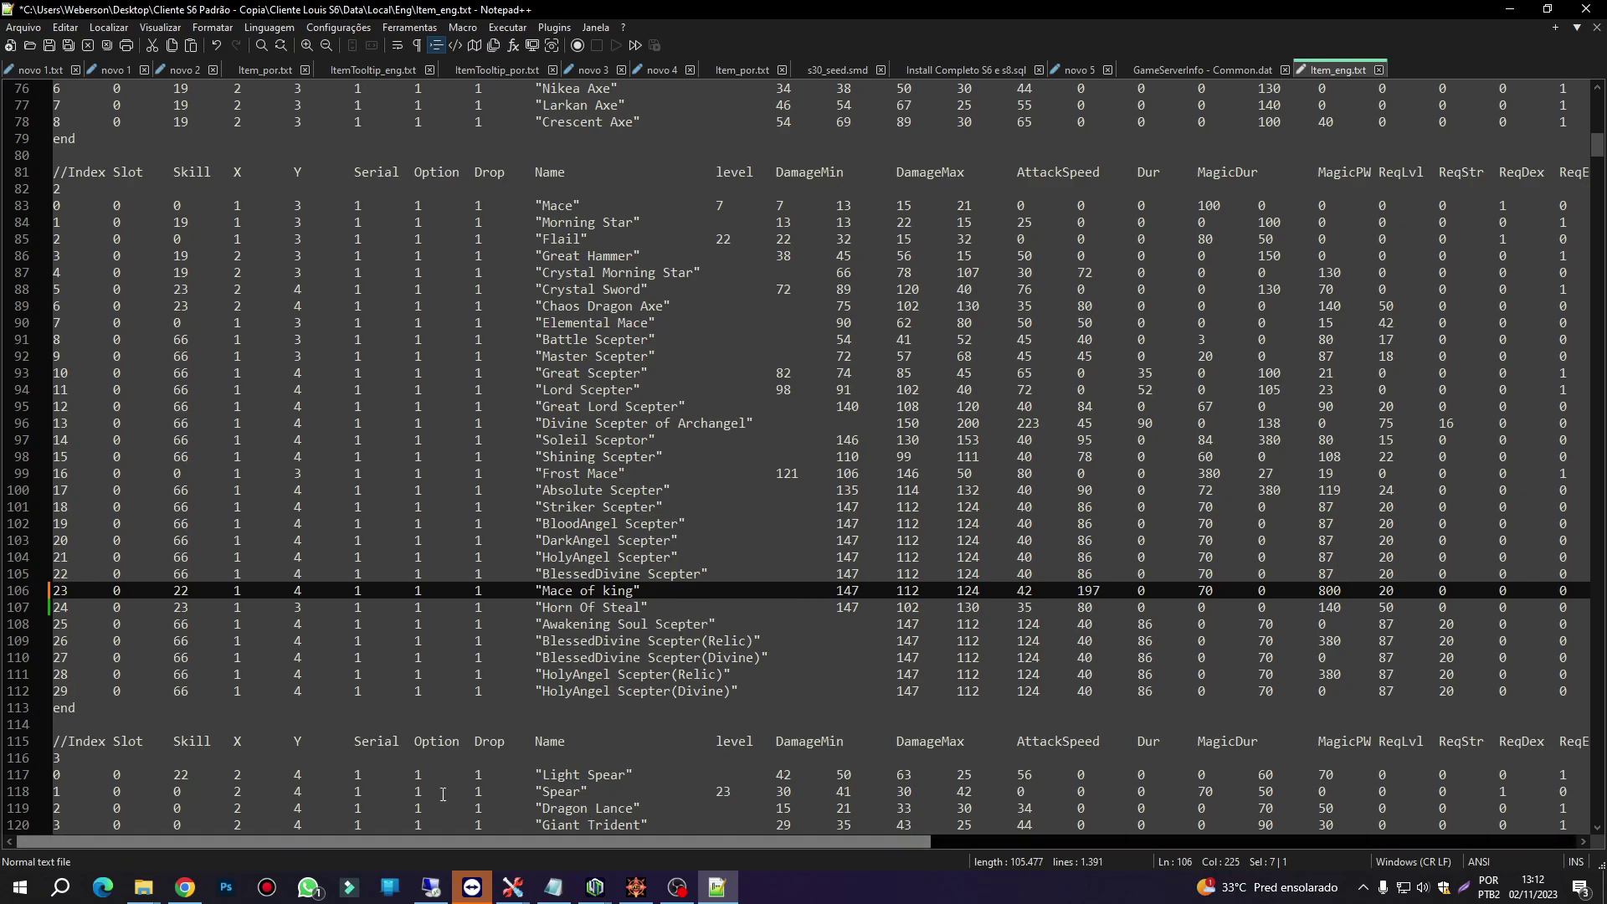
{"action": "double_click", "coordinate": [183, 590]}
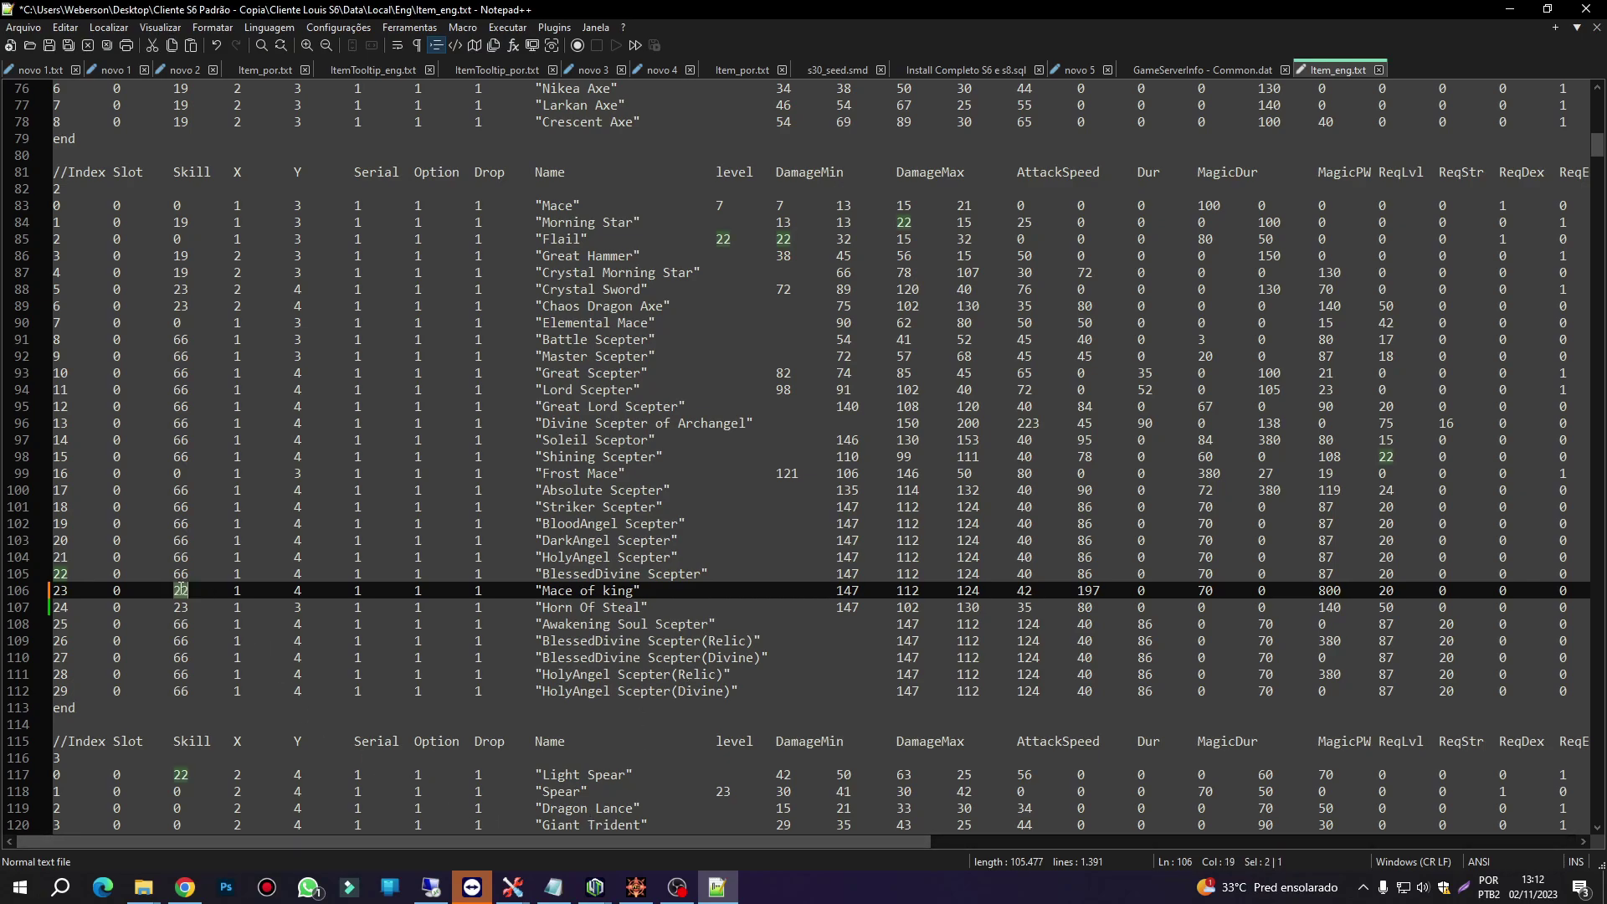
{"action": "left_click", "coordinate": [49, 46]}
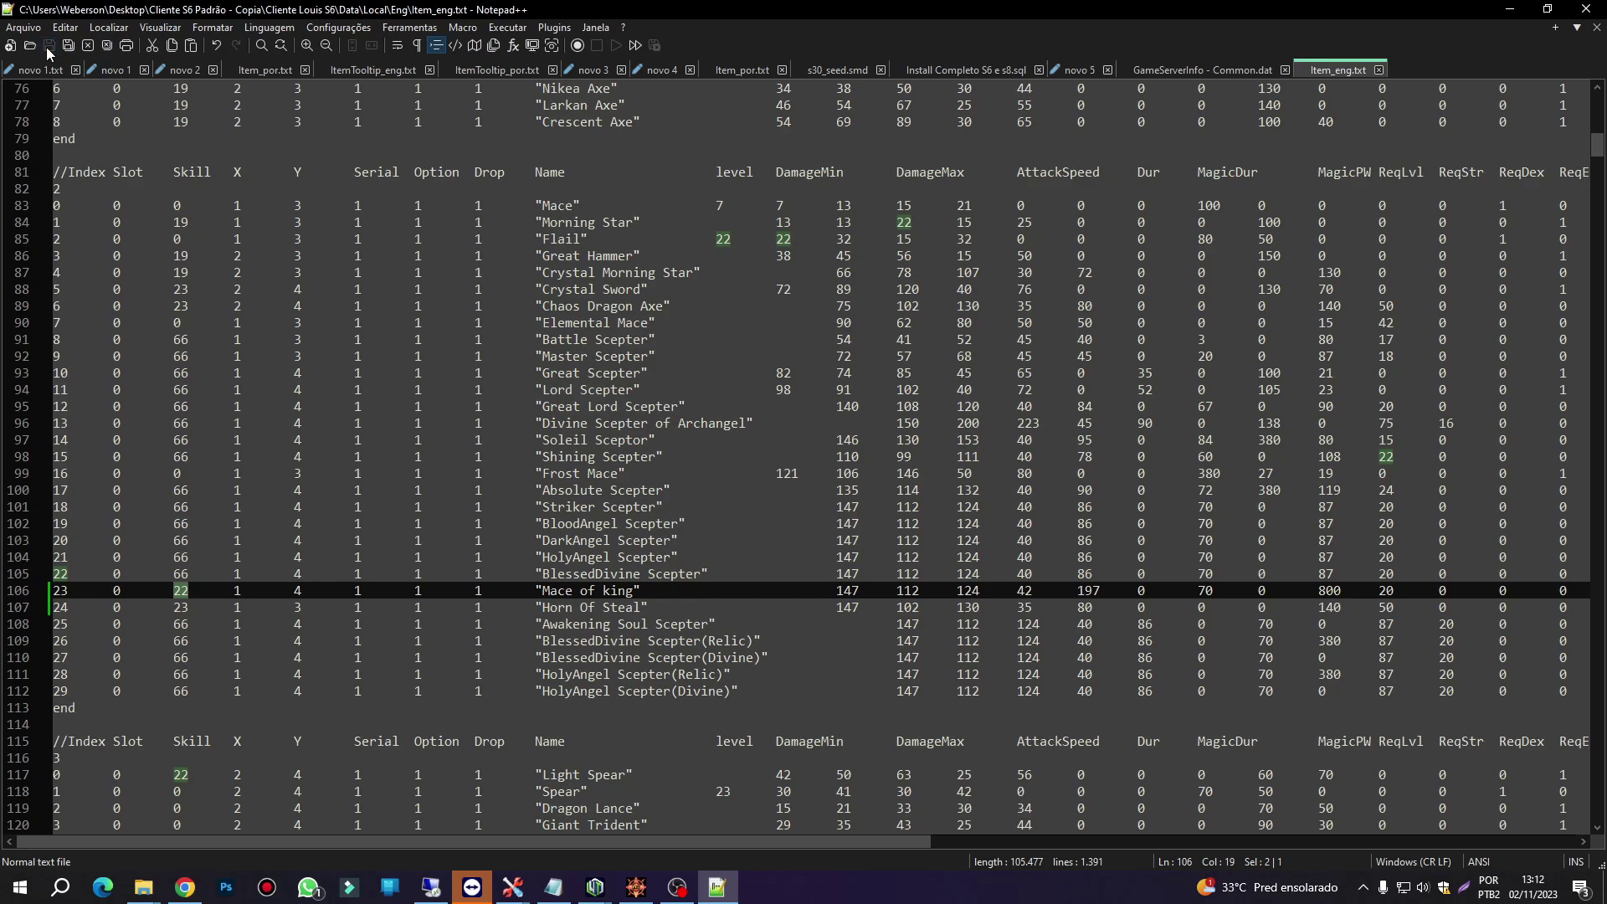
{"action": "left_click", "coordinate": [1510, 9]}
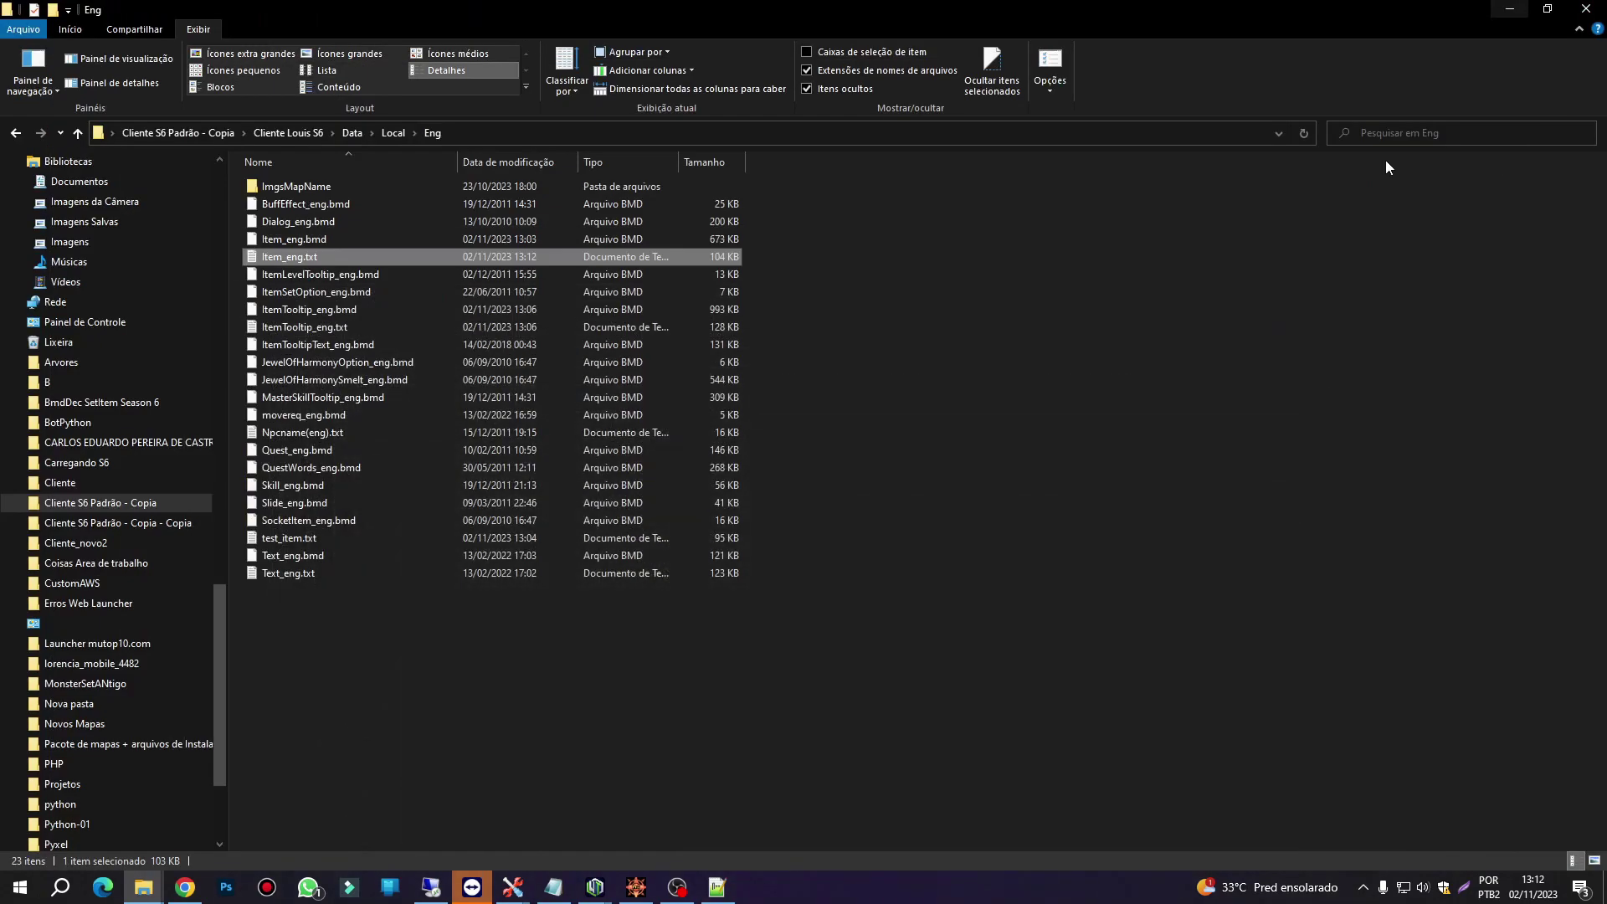
- Switch to BmdDec and load Item_eng.txt from Data\Local\Eng for S6EP2 Item.txt encryption
{"action": "left_click", "coordinate": [636, 887]}
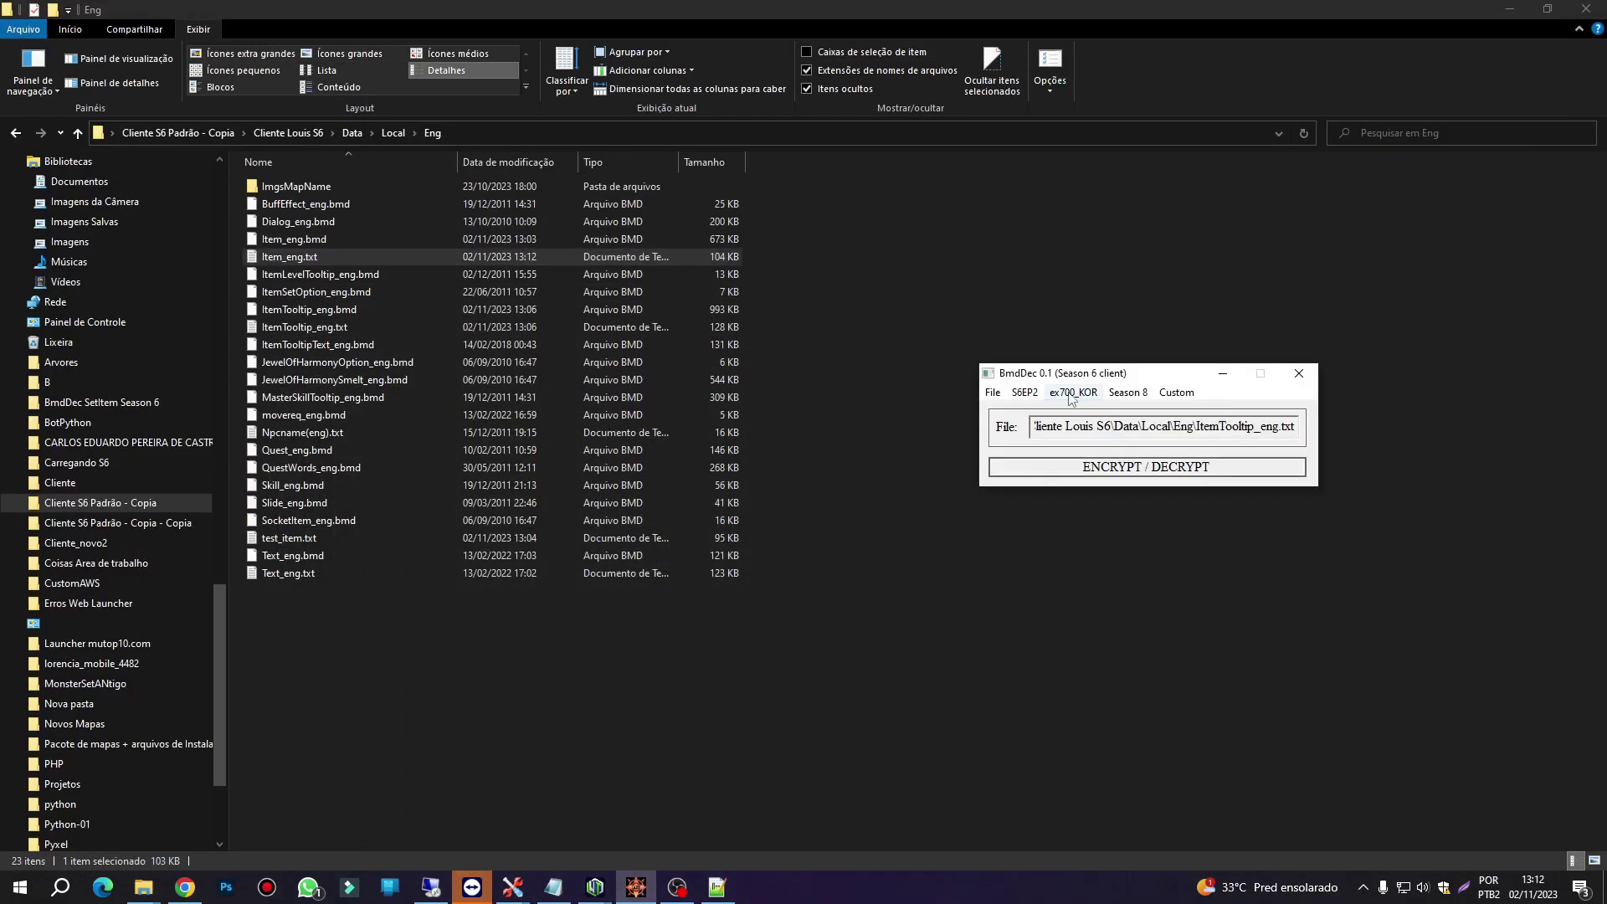
{"action": "left_click", "coordinate": [1024, 392]}
{"action": "mouse_move", "coordinate": [1078, 411]}
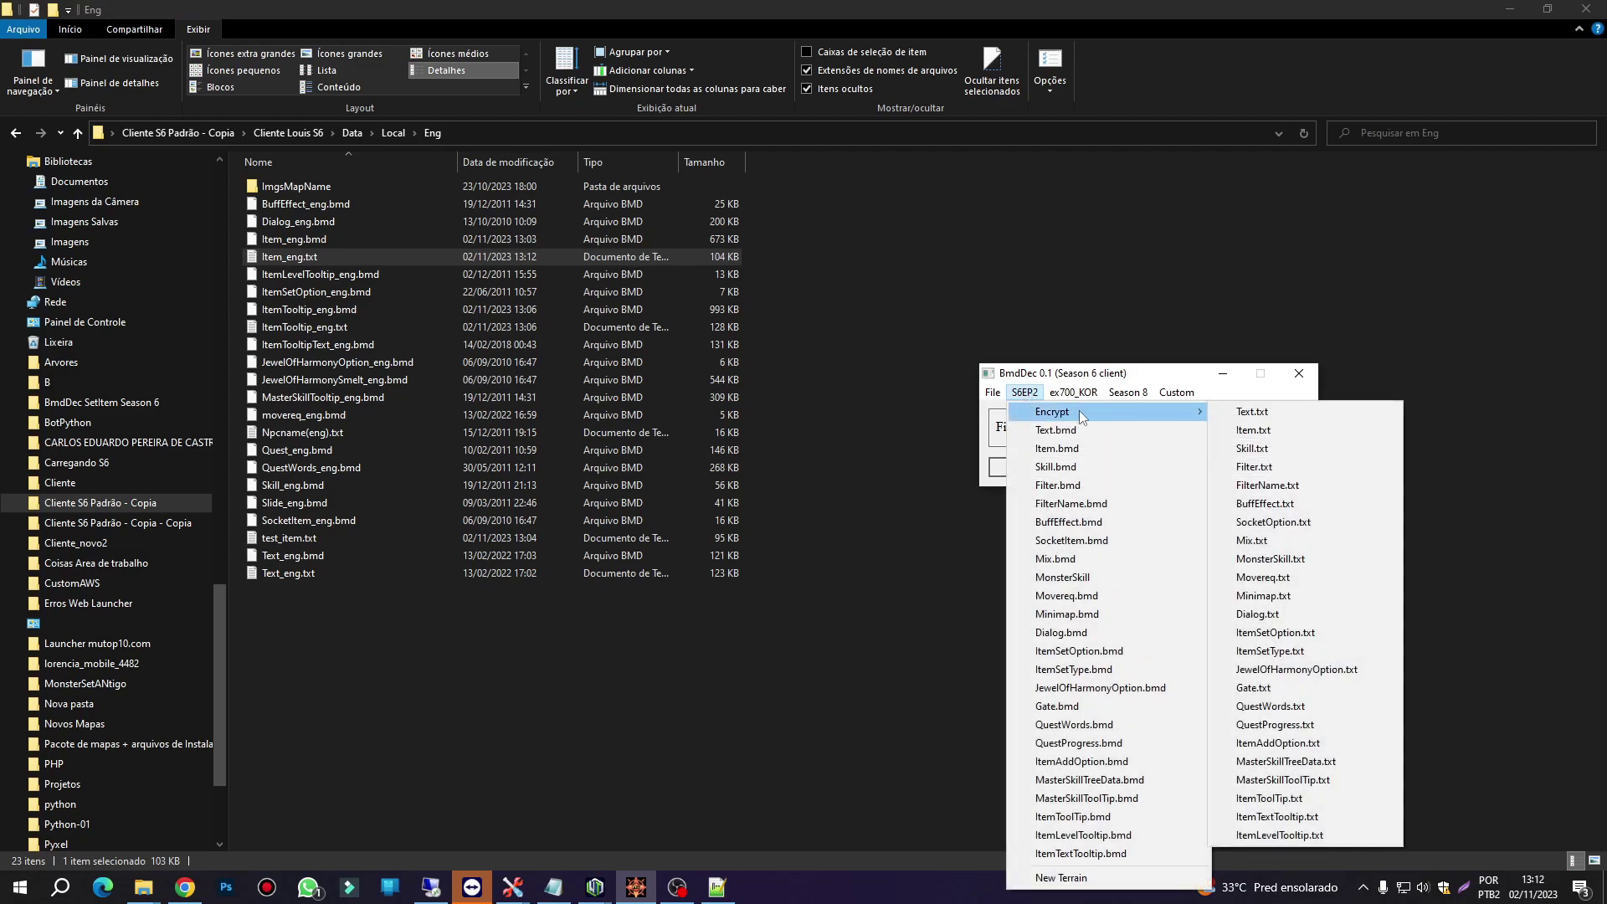
{"action": "left_click", "coordinate": [1252, 430]}
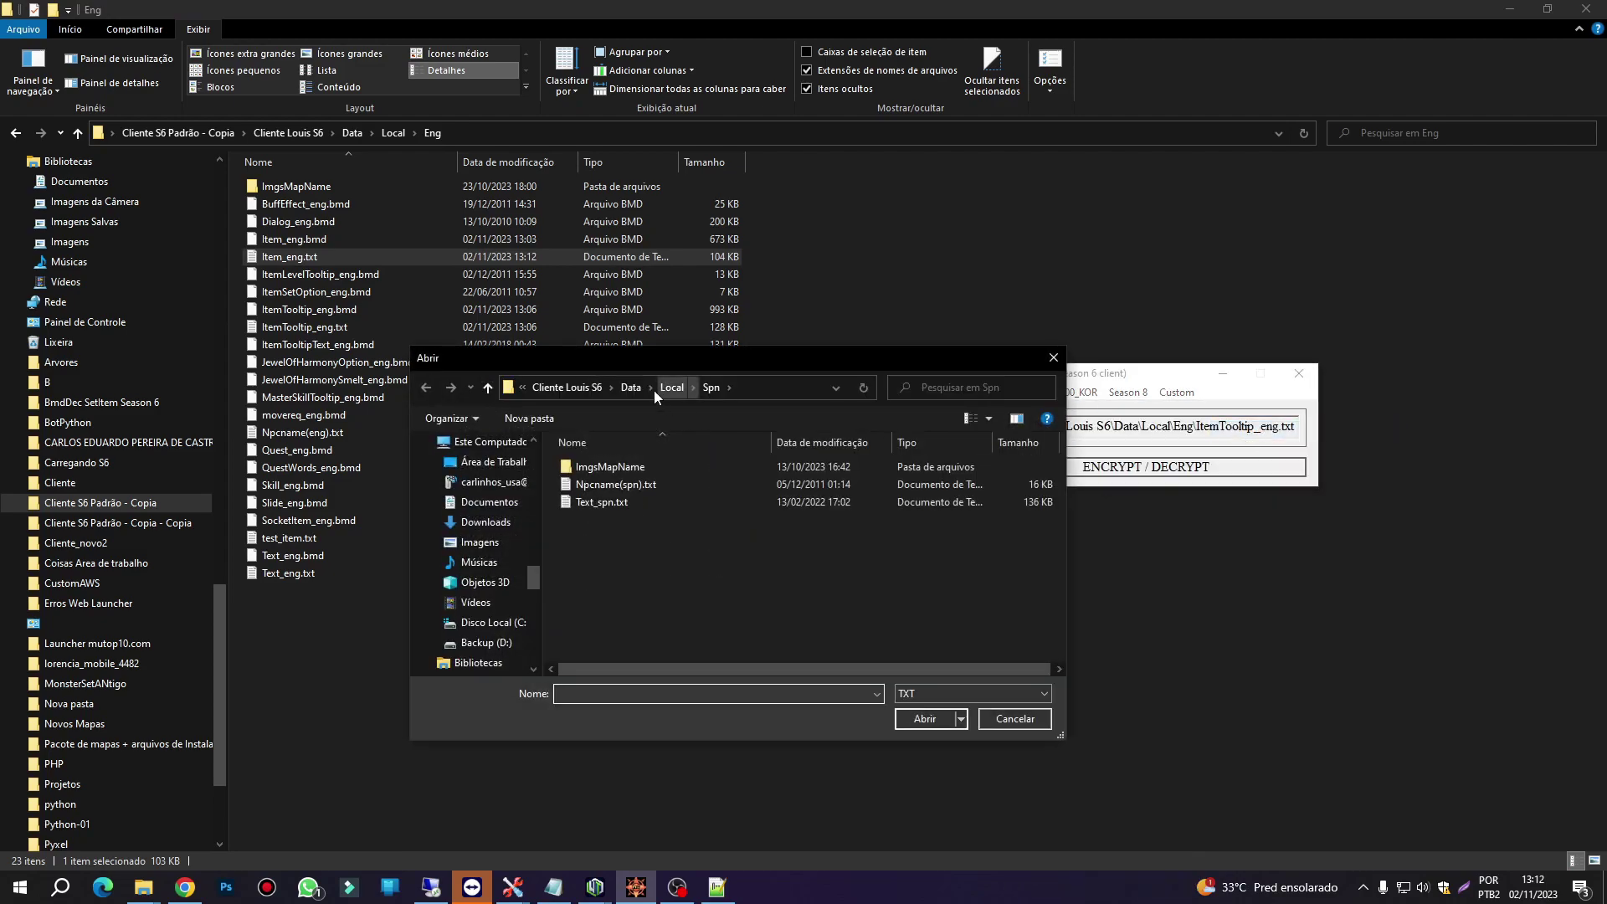
{"action": "left_click", "coordinate": [666, 385]}
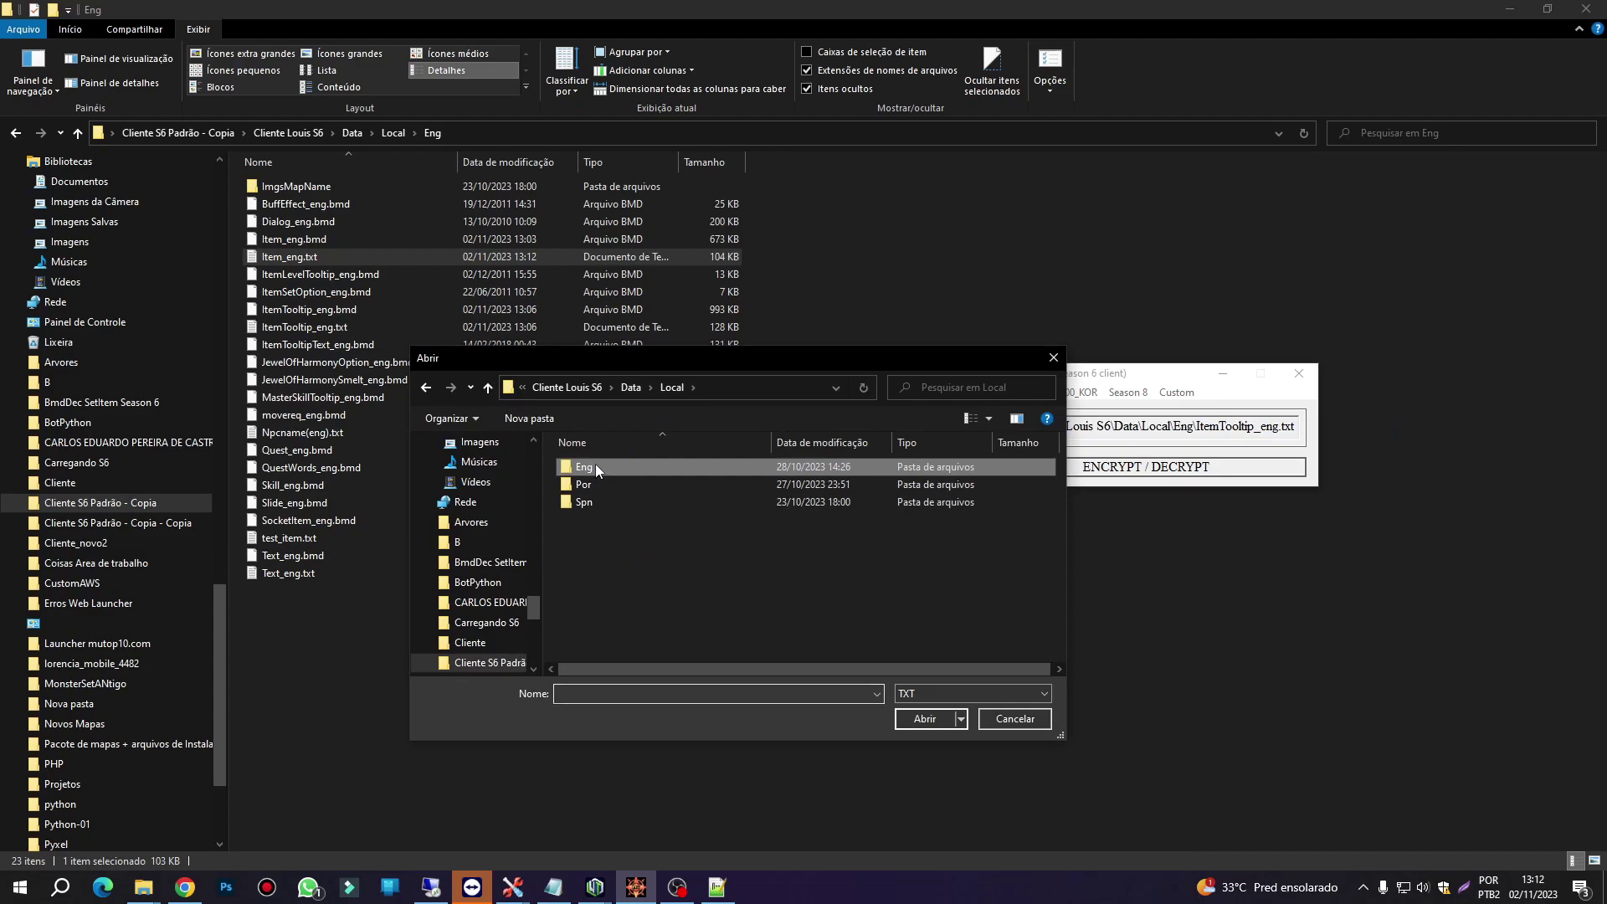
{"action": "double_click", "coordinate": [595, 466]}
{"action": "left_click", "coordinate": [603, 485]}
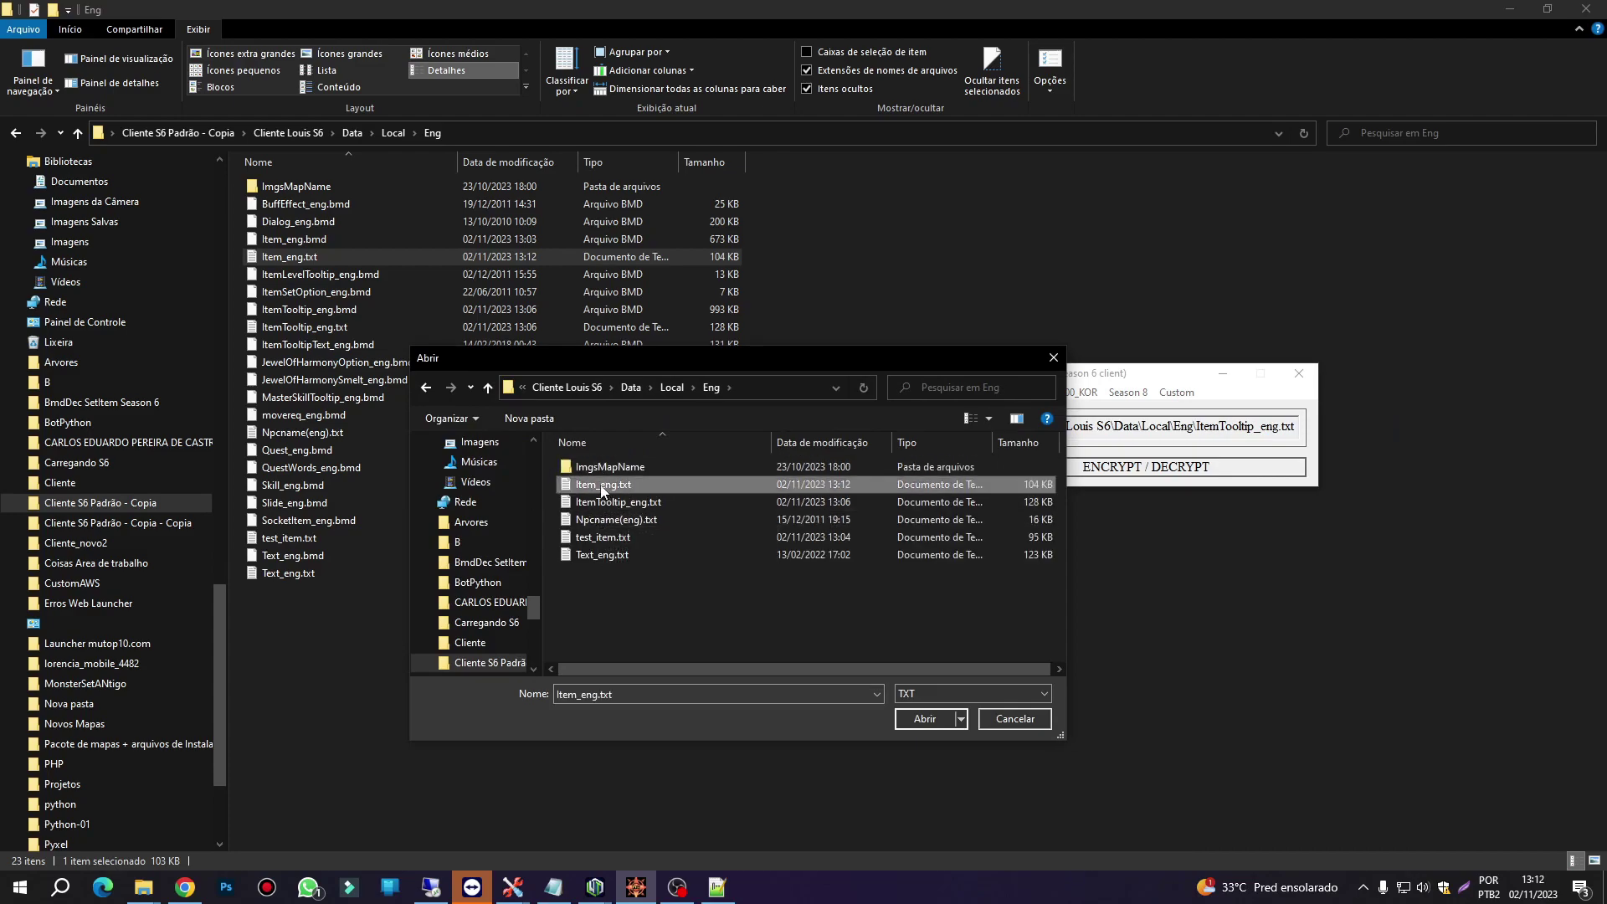
{"action": "double_click", "coordinate": [602, 485]}
- Encrypt the loaded item list over the existing Item_eng.bmd in the Eng folder
{"action": "left_click", "coordinate": [1115, 463]}
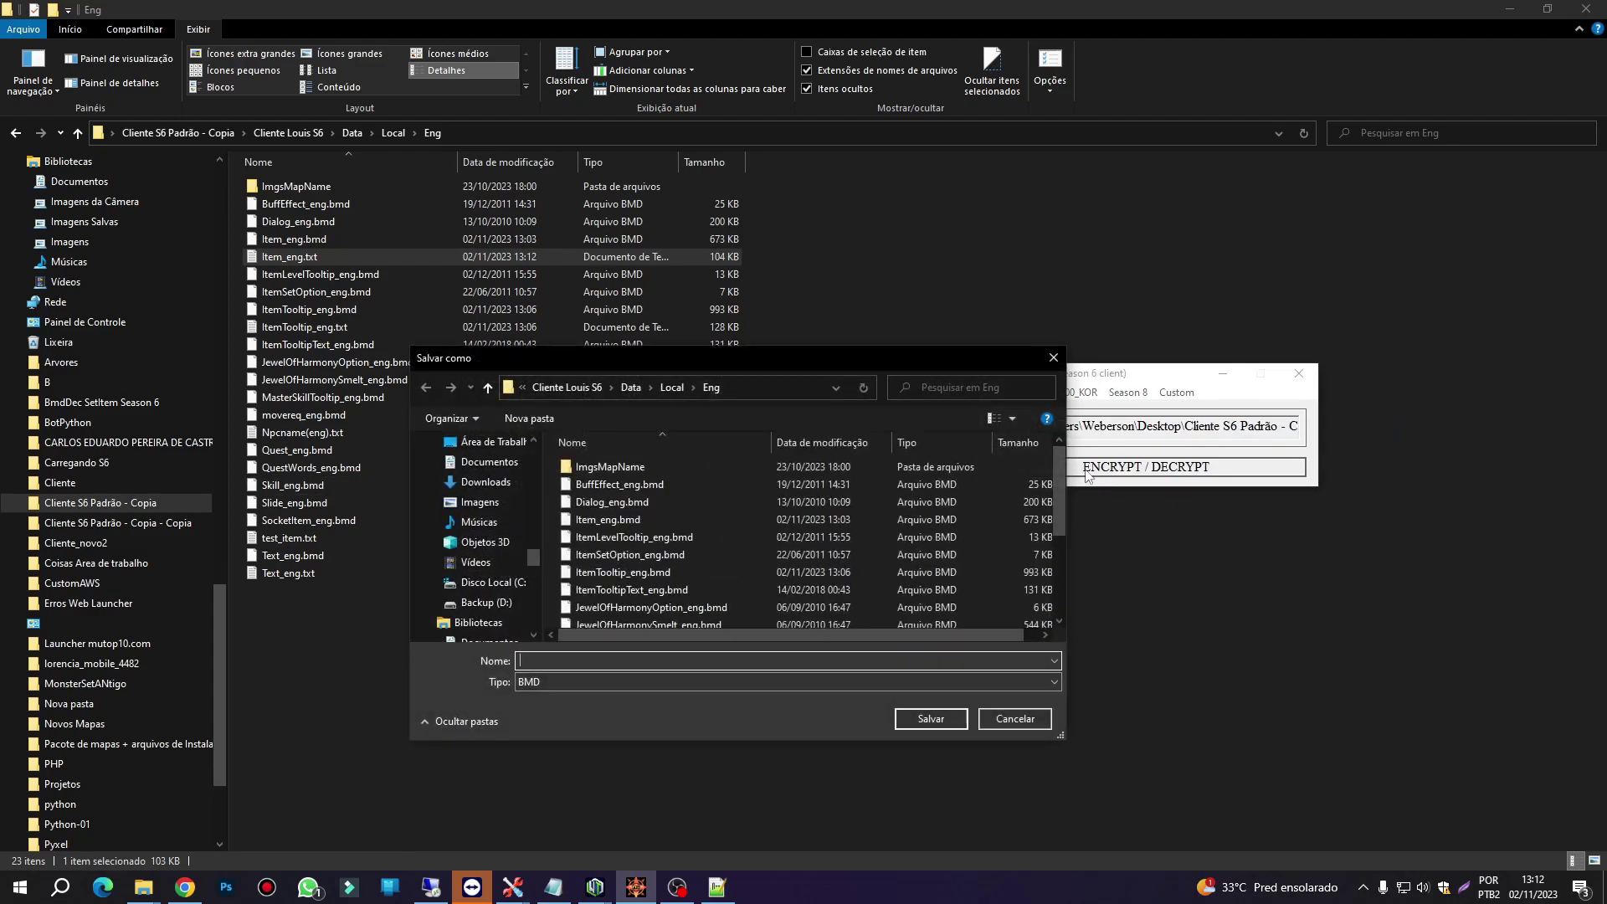
{"action": "left_click", "coordinate": [610, 521]}
{"action": "left_click", "coordinate": [927, 717]}
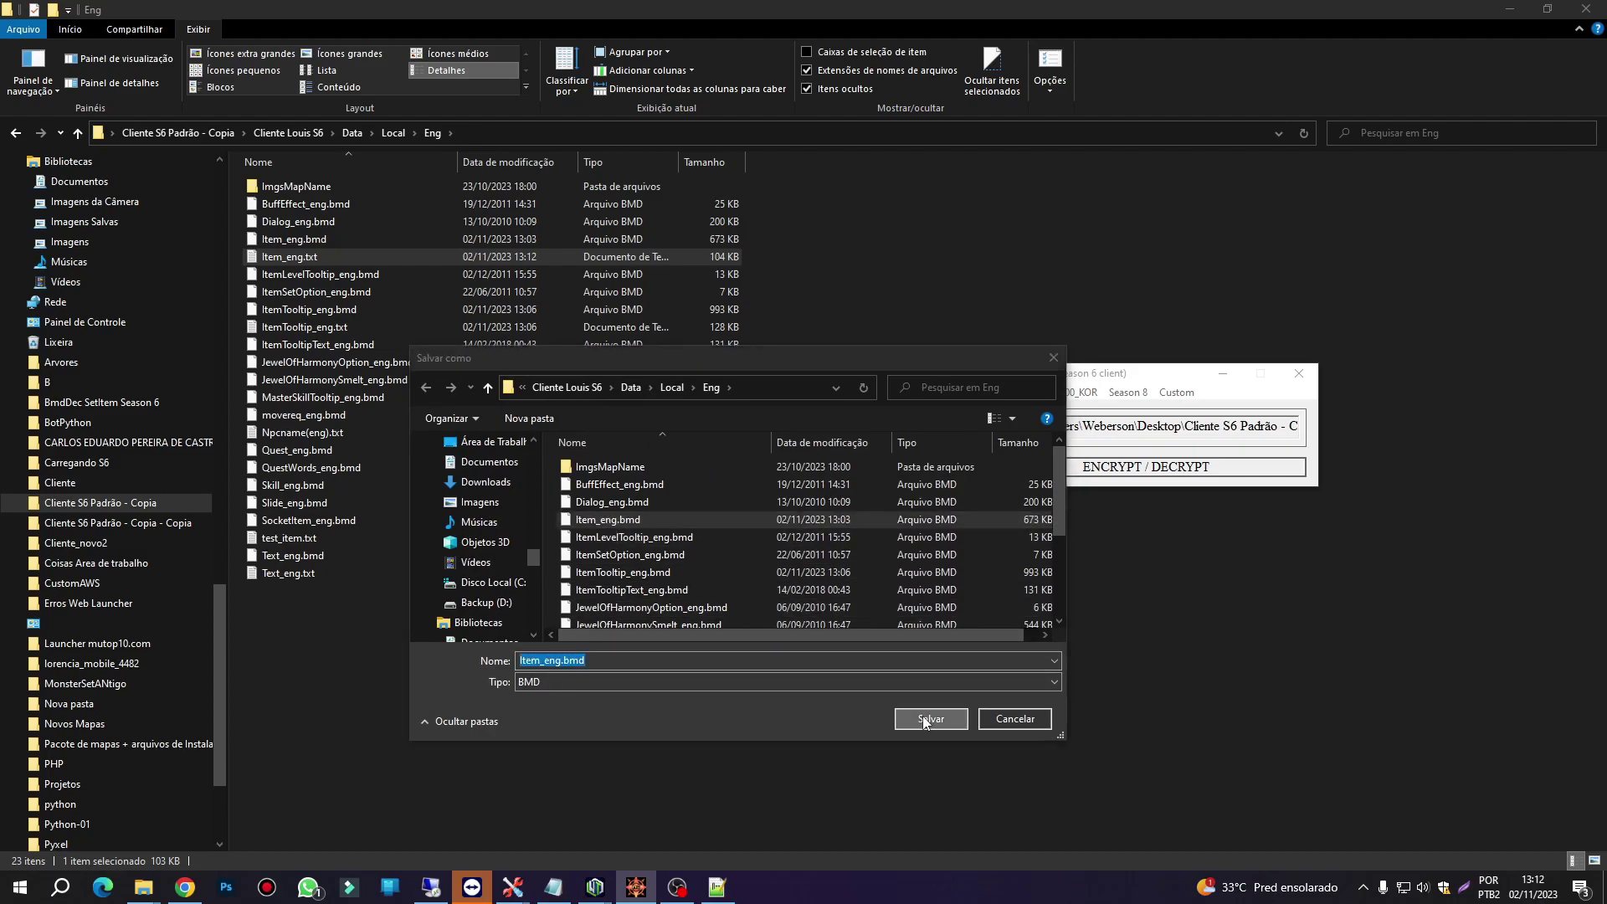
{"action": "left_click", "coordinate": [847, 449]}
{"action": "left_click", "coordinate": [811, 488]}
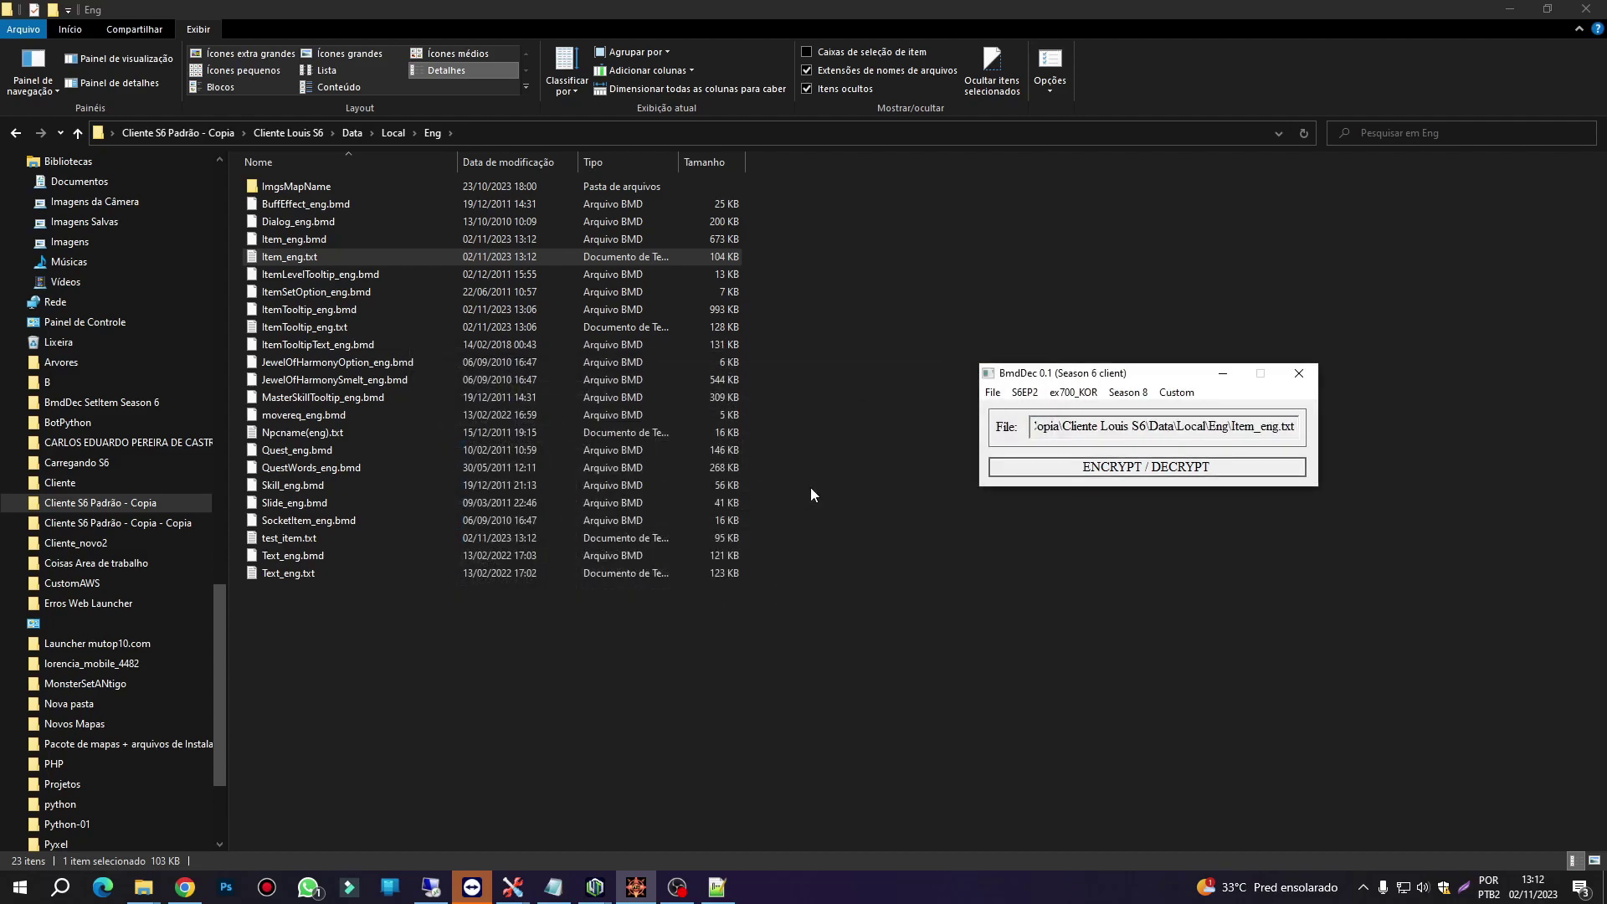
- Encrypt the same item list over Item_por.bmd in the Data\Local\Por folder
{"action": "left_click", "coordinate": [393, 141]}
{"action": "left_click", "coordinate": [393, 135]}
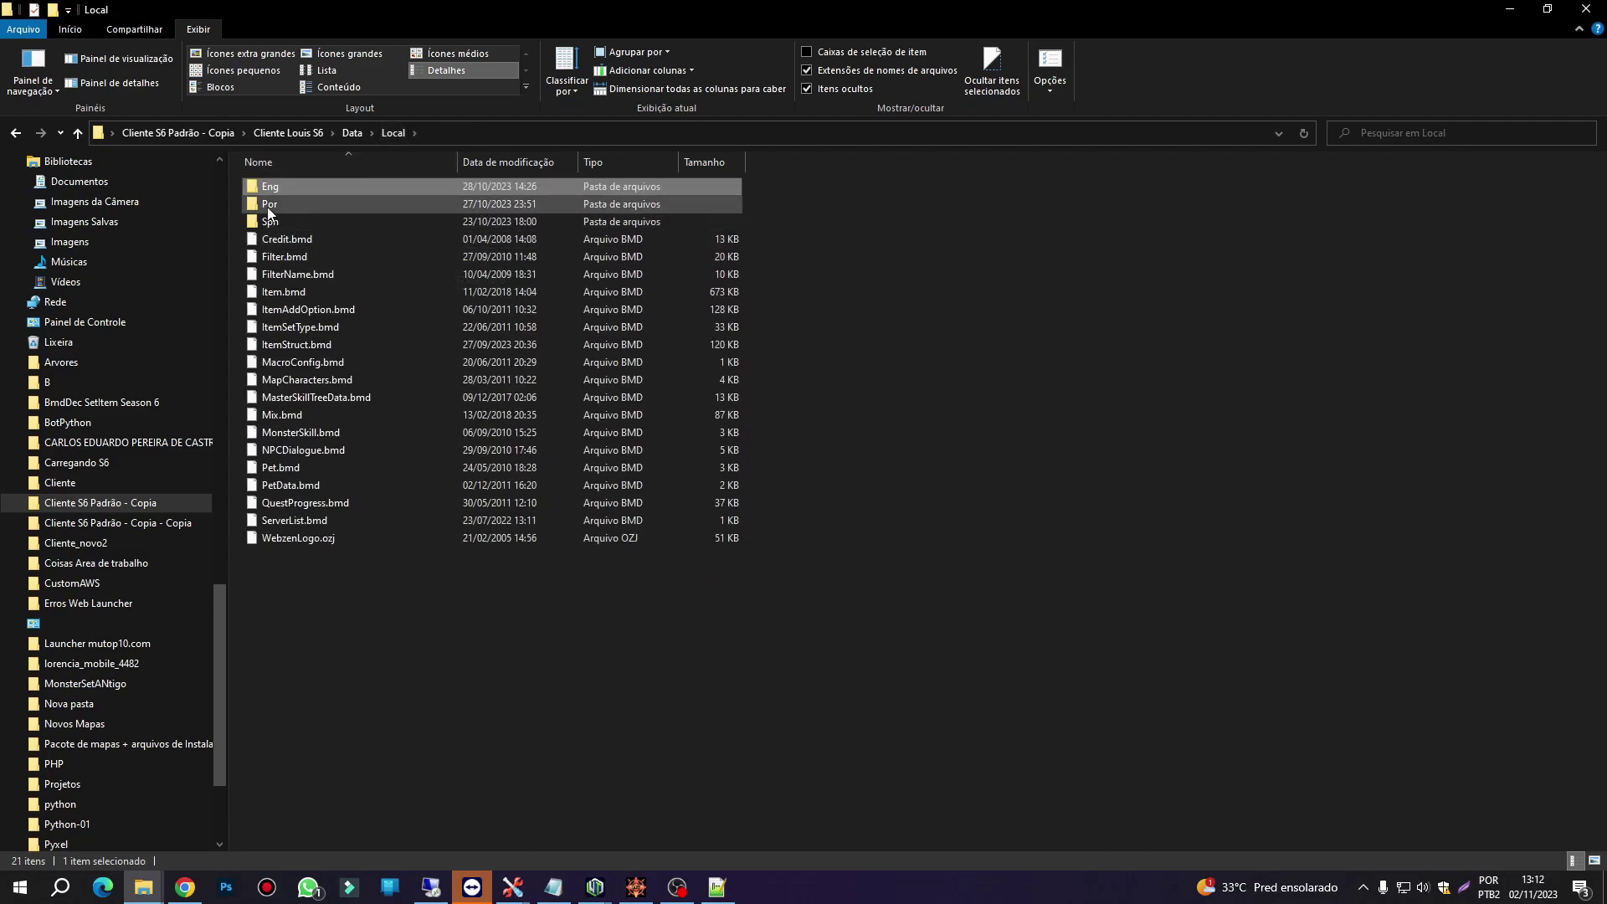
{"action": "left_click", "coordinate": [649, 894]}
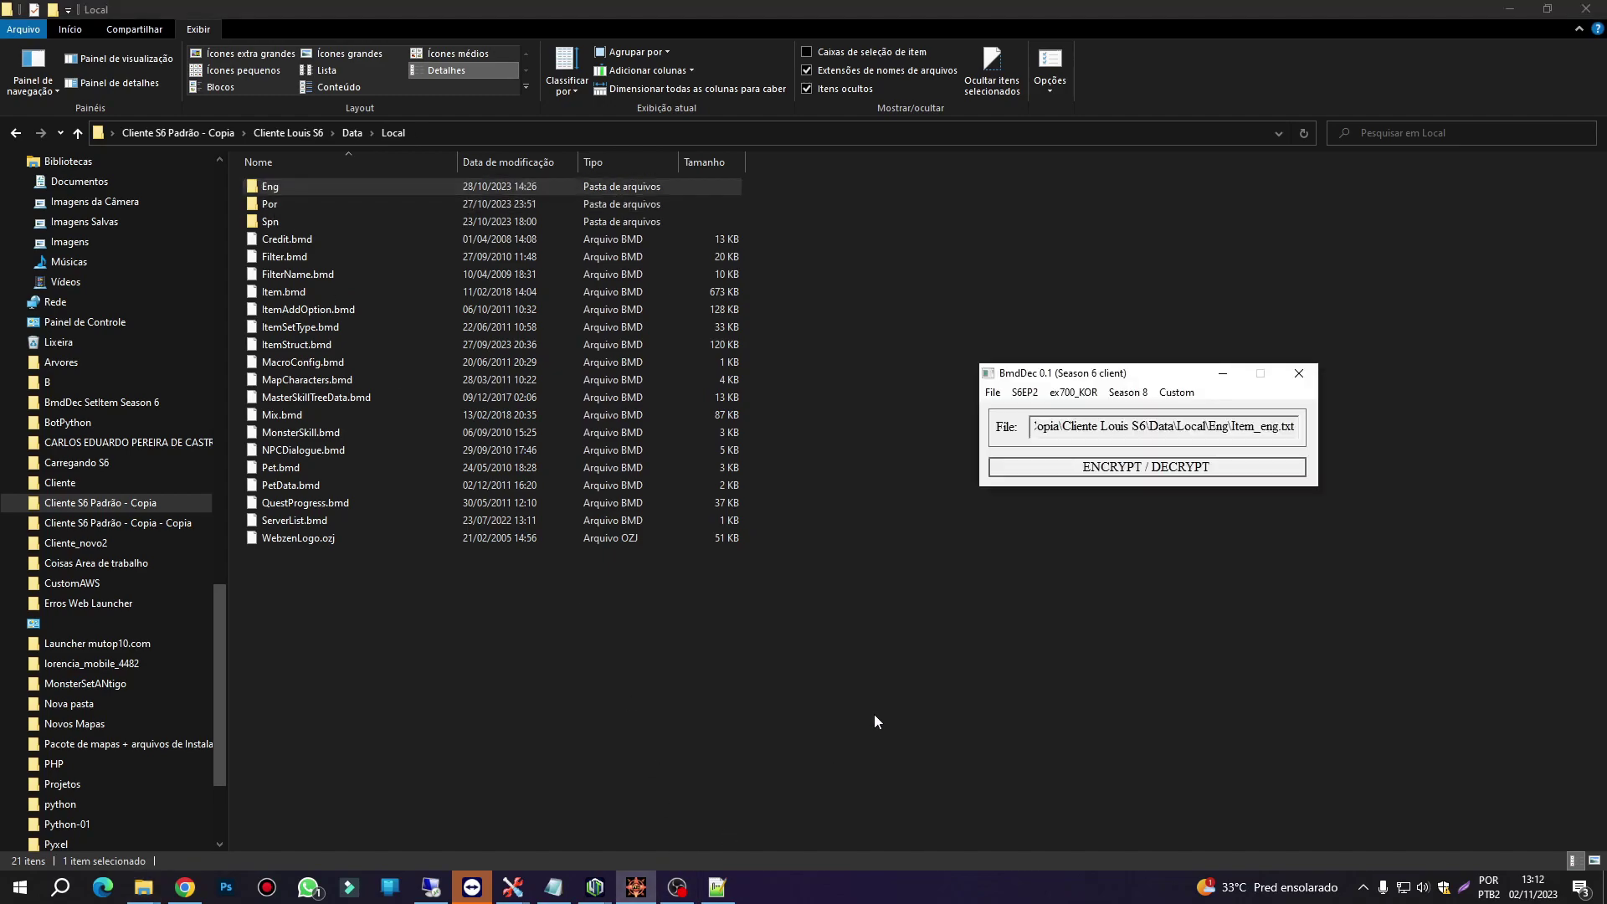
{"action": "left_click", "coordinate": [1135, 474]}
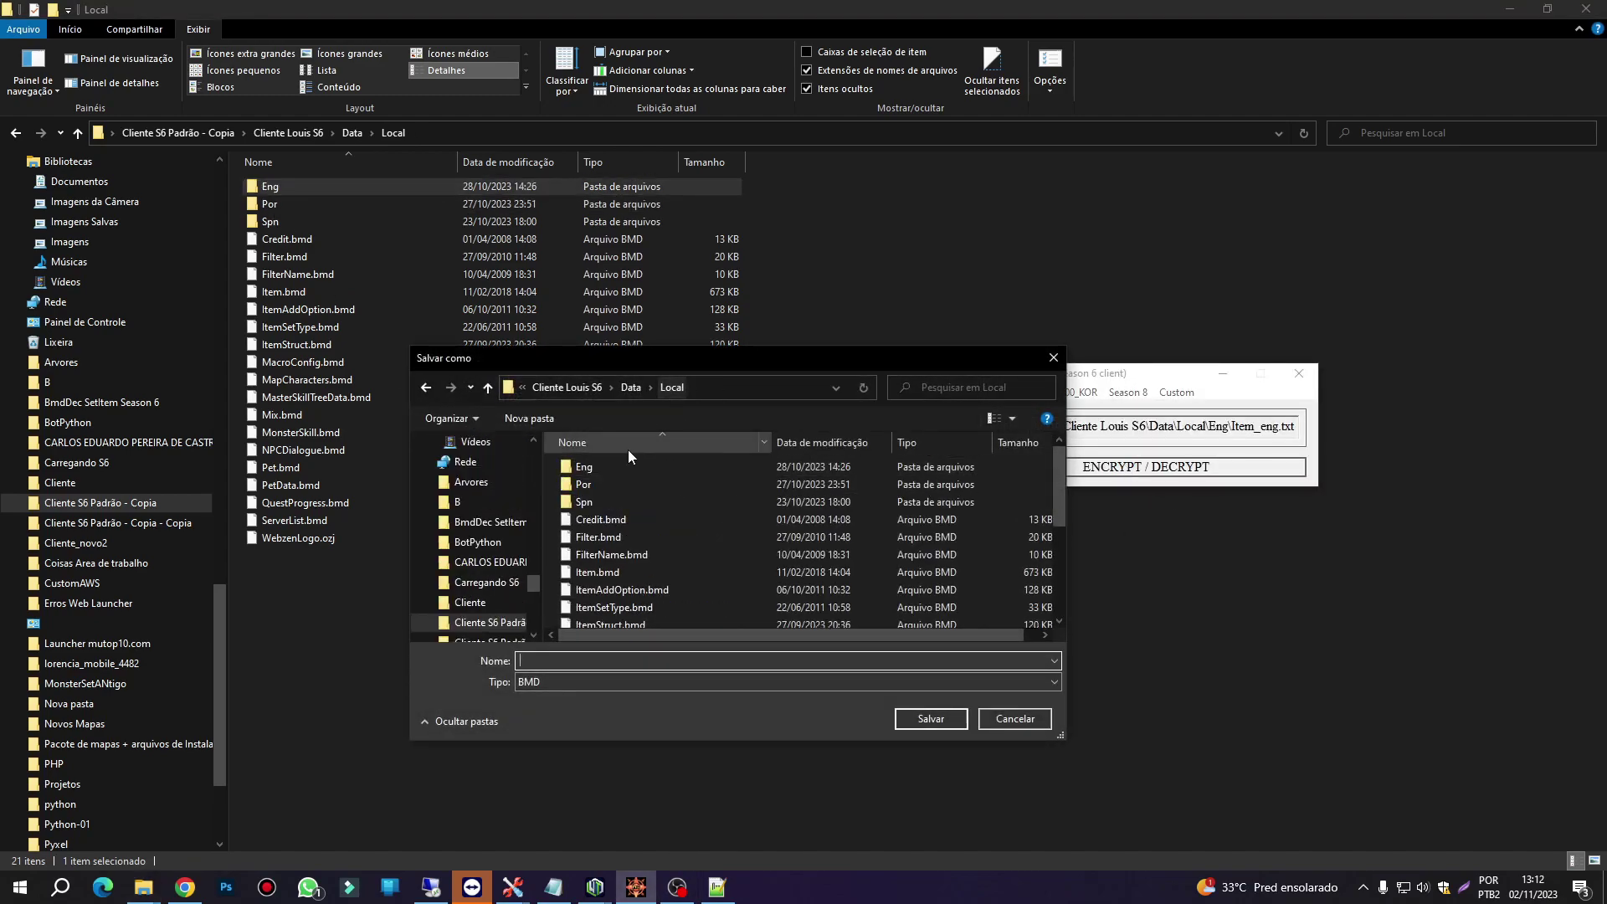
{"action": "double_click", "coordinate": [598, 485]}
{"action": "left_click", "coordinate": [619, 520]}
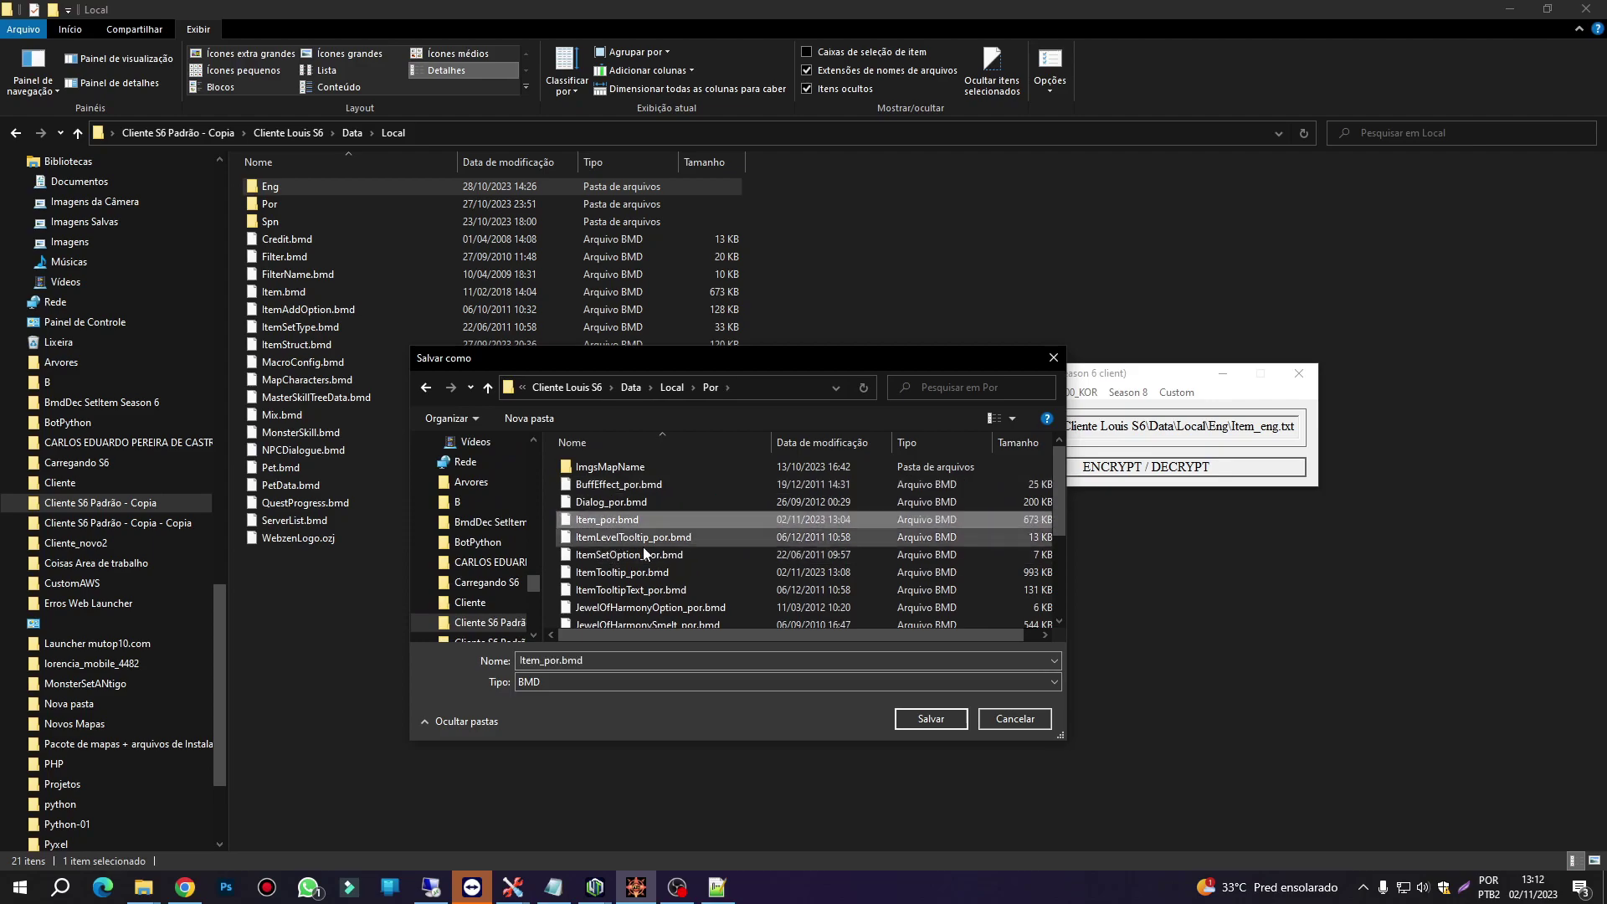
{"action": "left_click", "coordinate": [944, 720]}
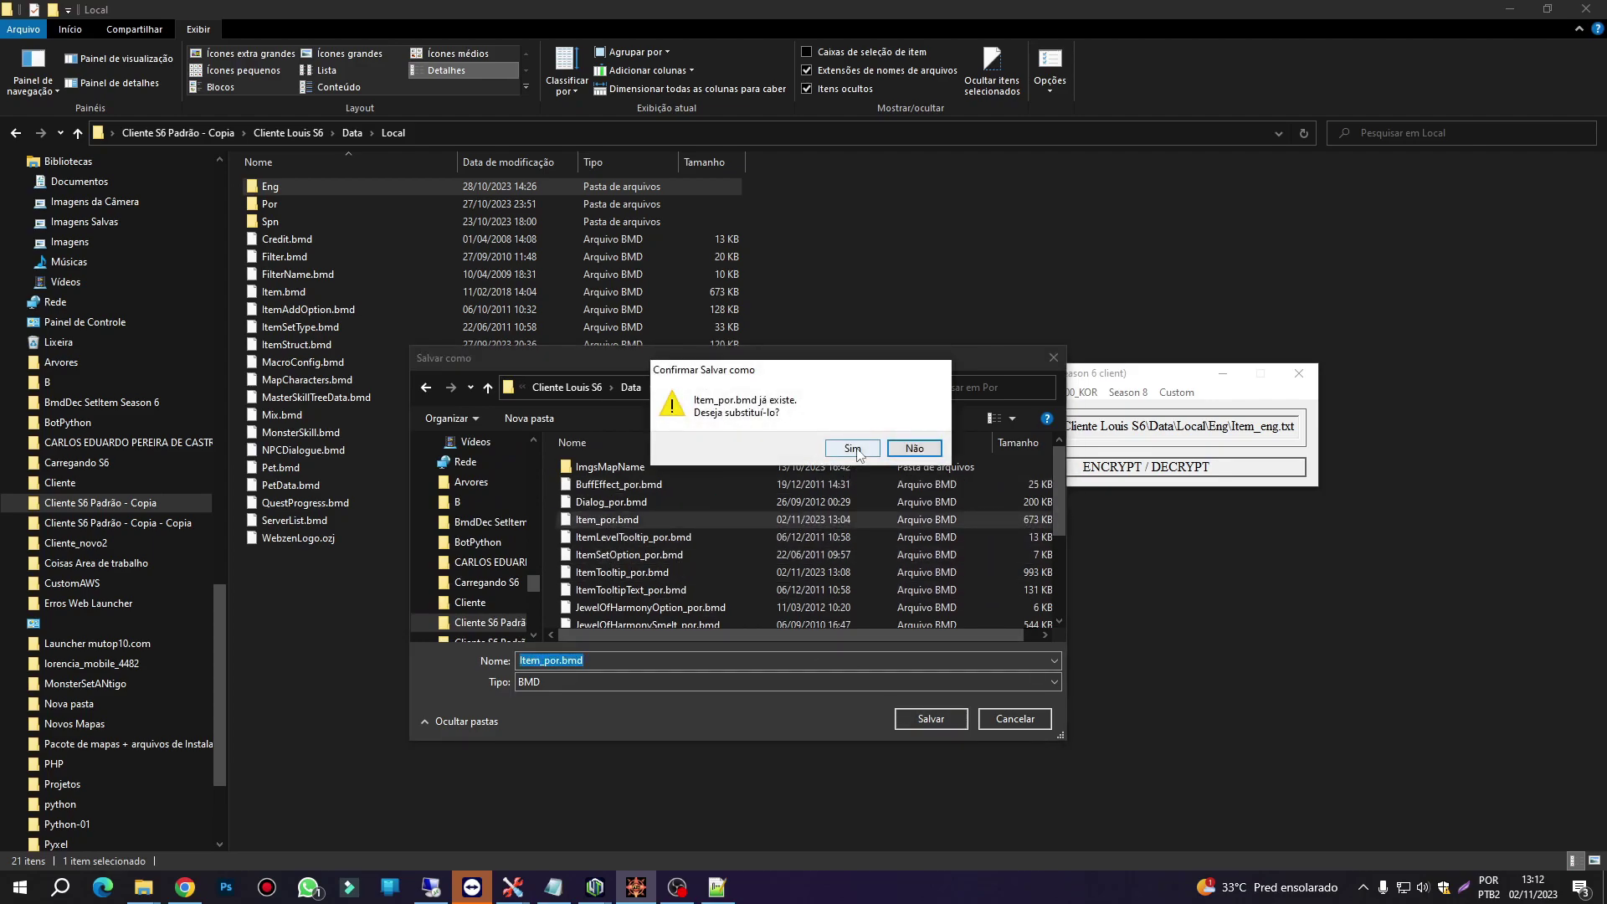
{"action": "left_click", "coordinate": [856, 448]}
{"action": "left_click", "coordinate": [843, 492]}
- Encrypt the same item list over Item_spn.bmd in the Data\Local\Spn folder
{"action": "left_click", "coordinate": [1046, 466]}
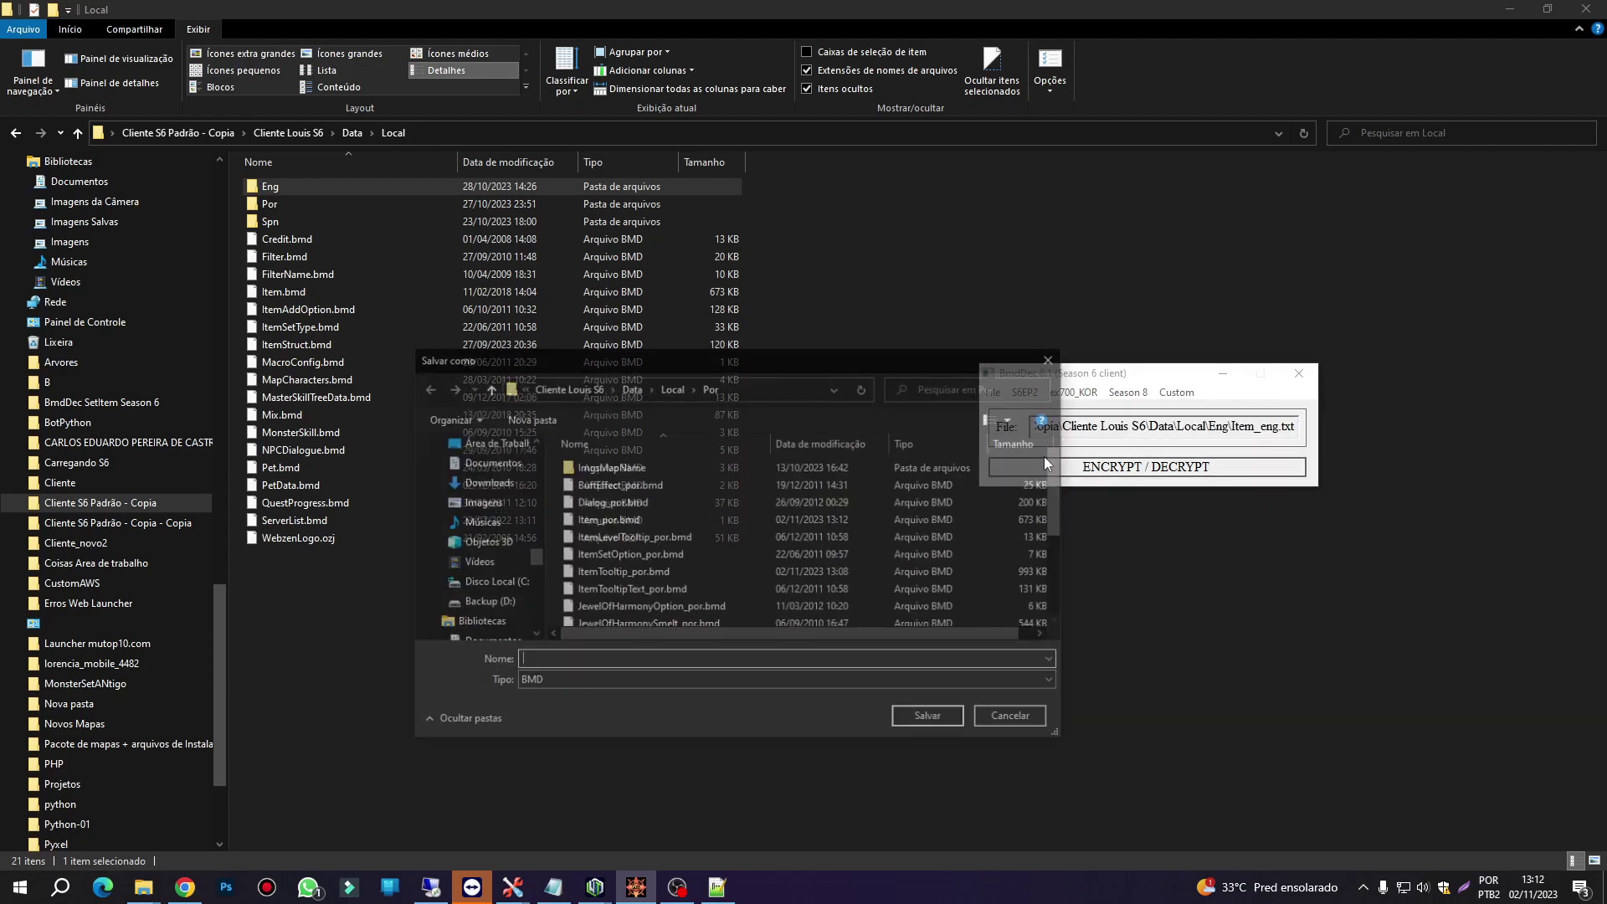
{"action": "double_click", "coordinate": [595, 501]}
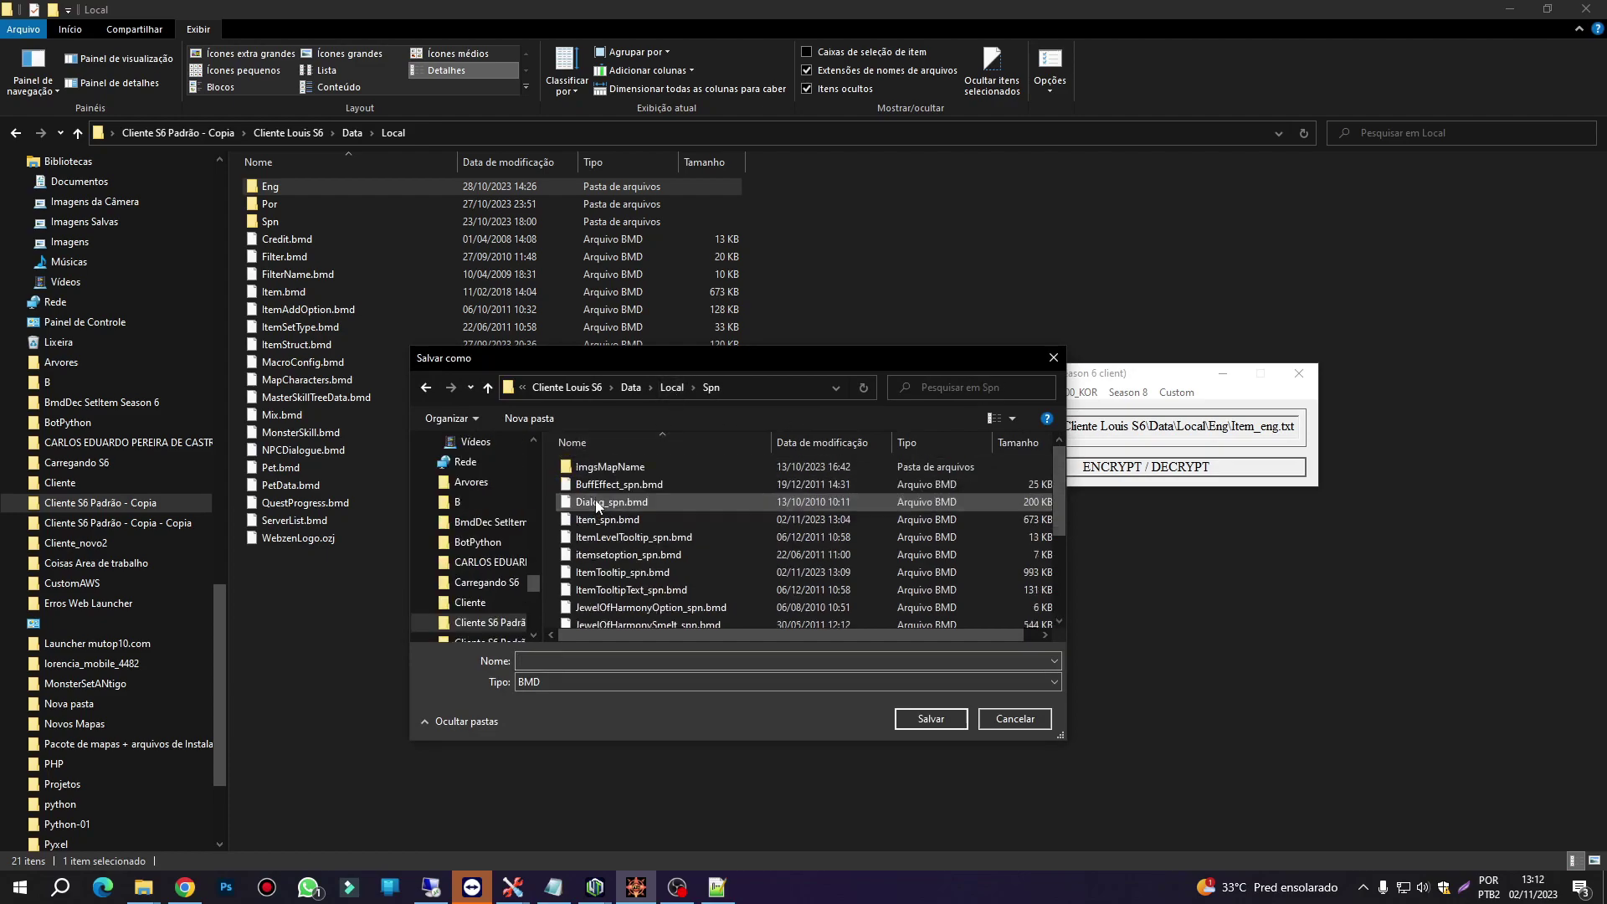
{"action": "double_click", "coordinate": [621, 519]}
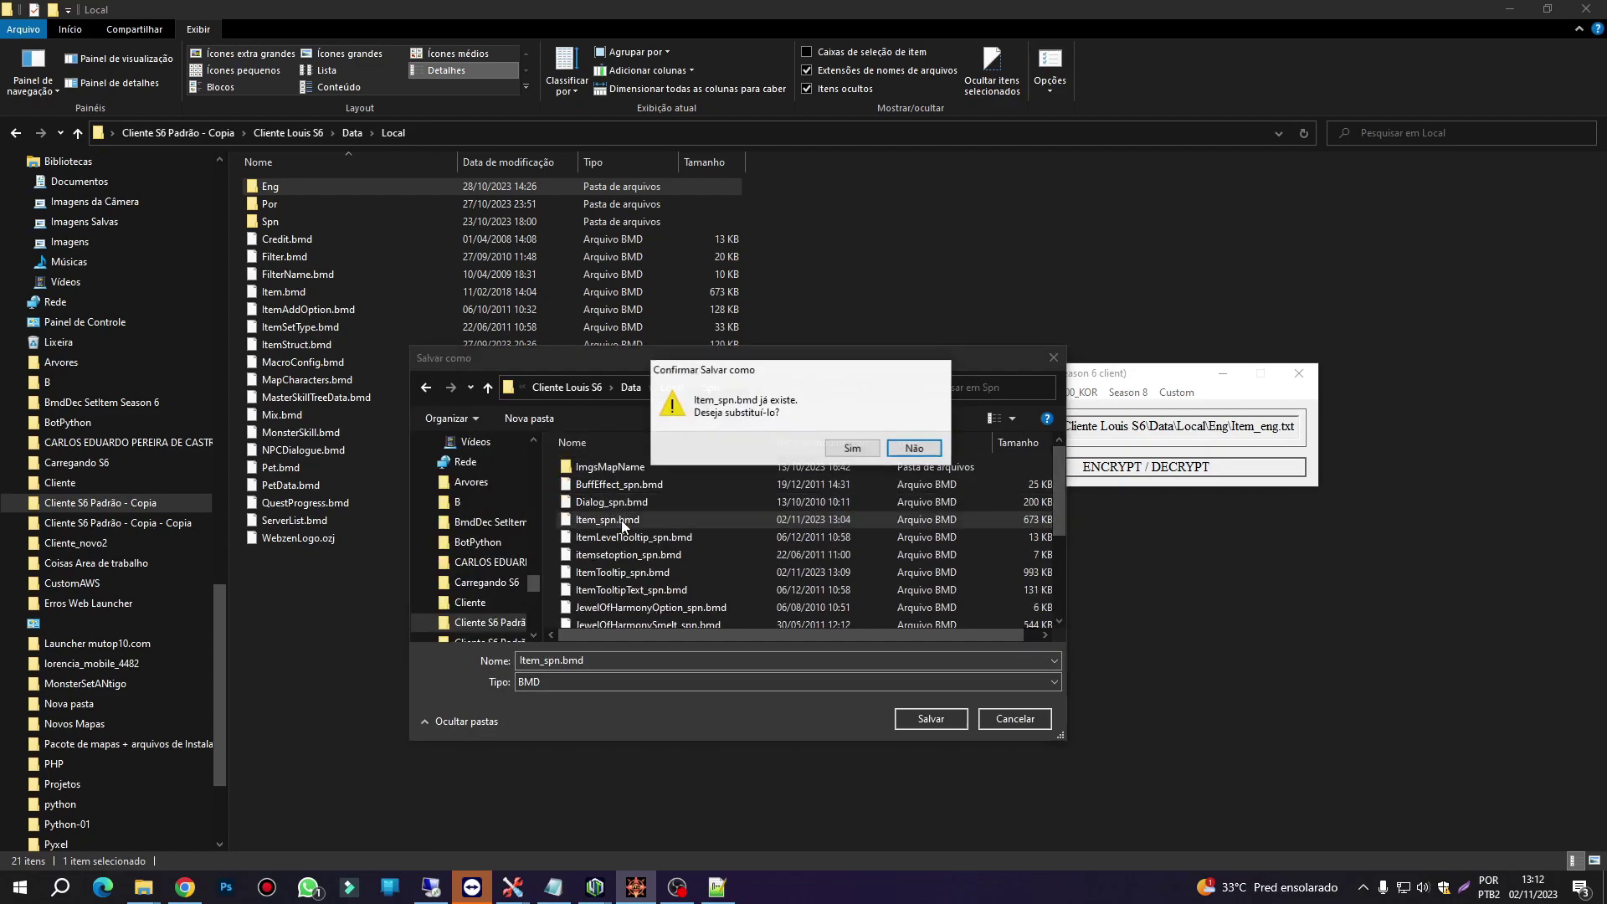
{"action": "left_click", "coordinate": [862, 452]}
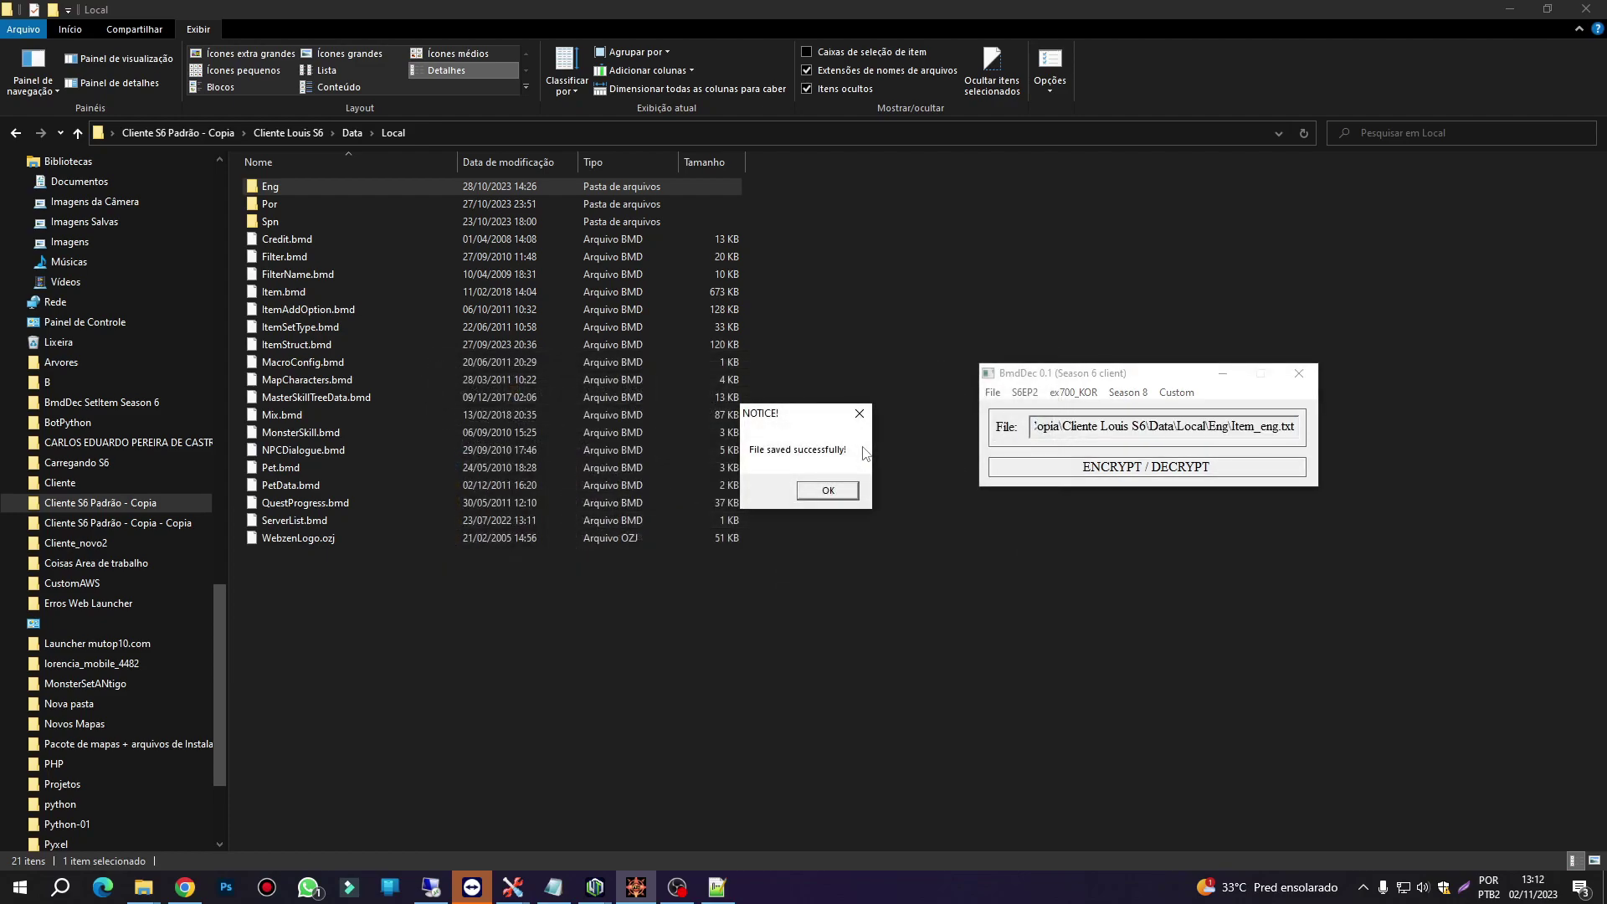
{"action": "left_click", "coordinate": [827, 491]}
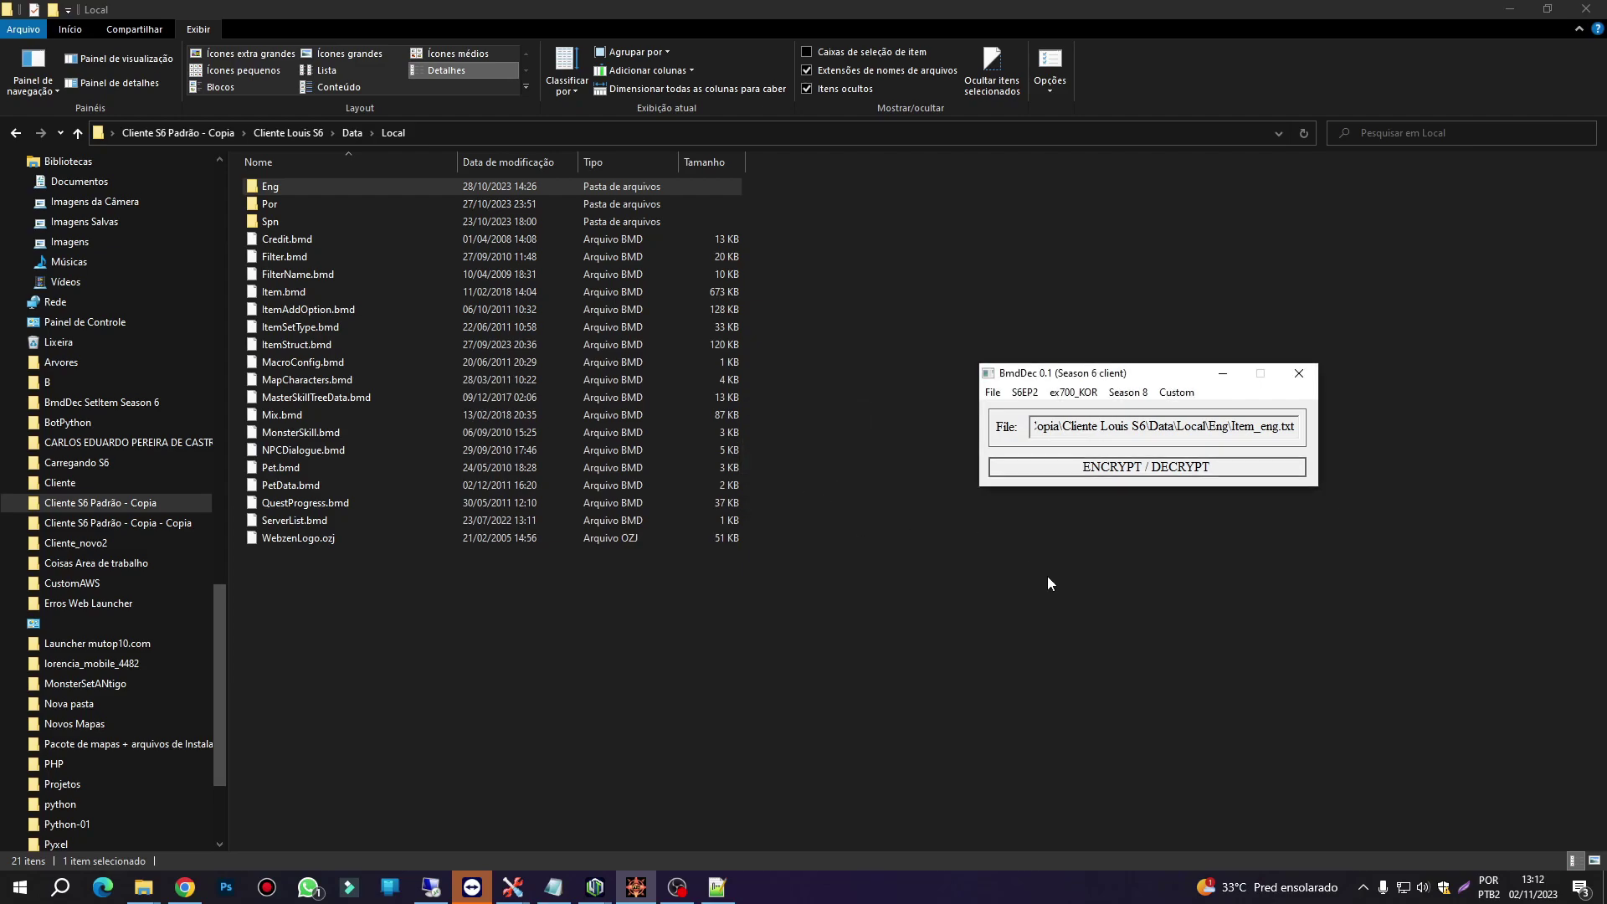
- Go to the Cliente Louis S6 folder and launch the game client Main.exe
{"action": "left_click", "coordinate": [288, 132]}
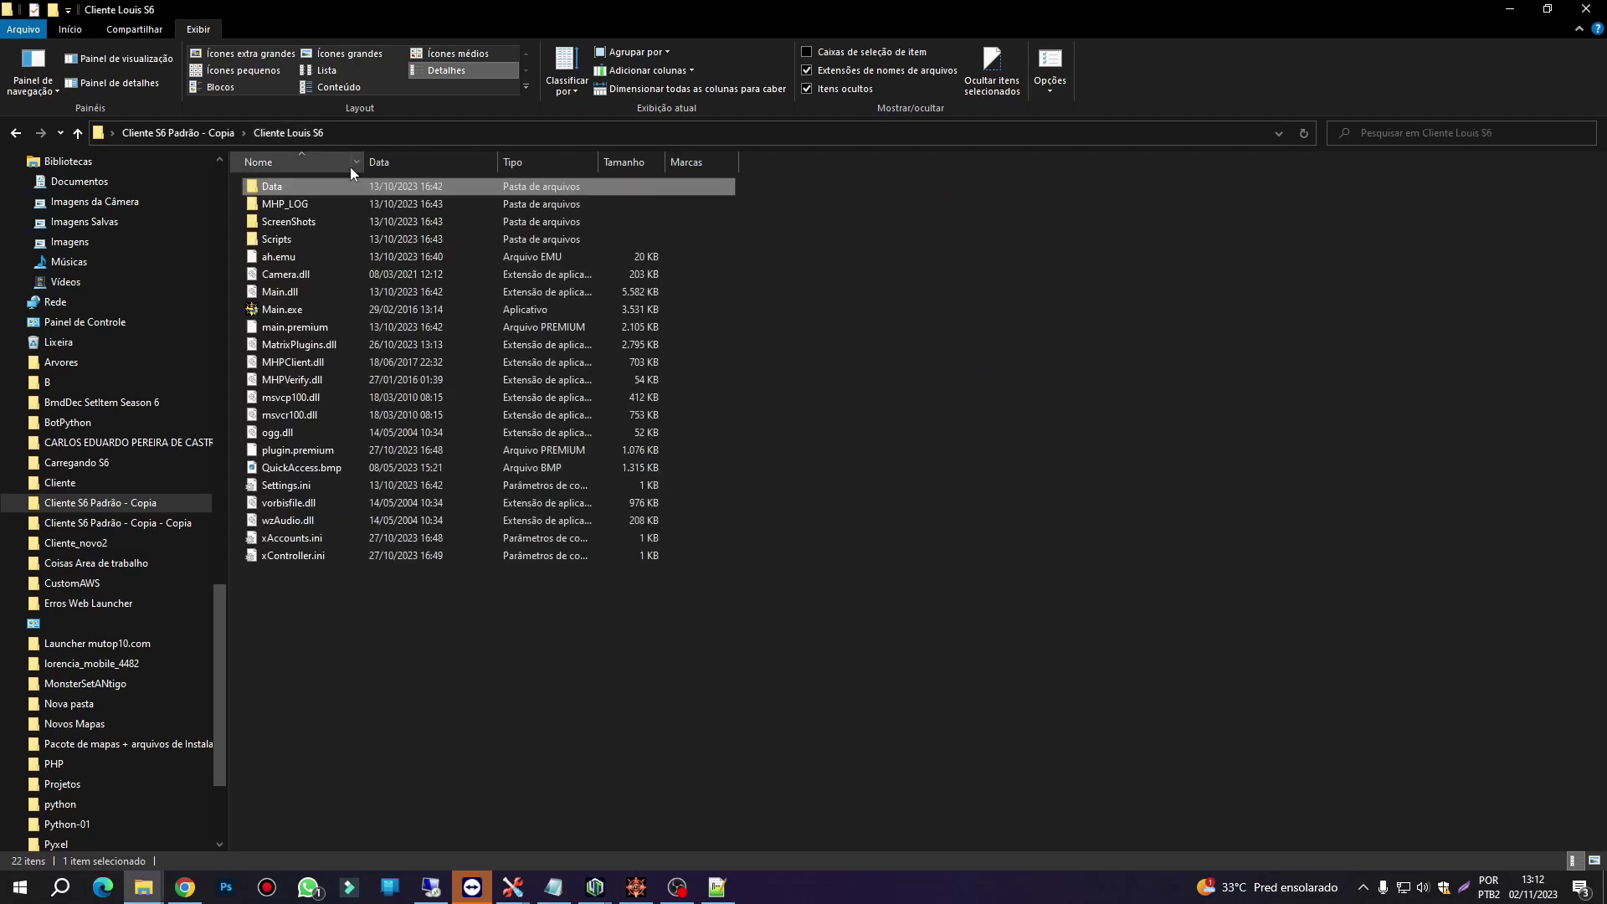
{"action": "double_click", "coordinate": [285, 309]}
{"action": "left_click", "coordinate": [742, 625]}
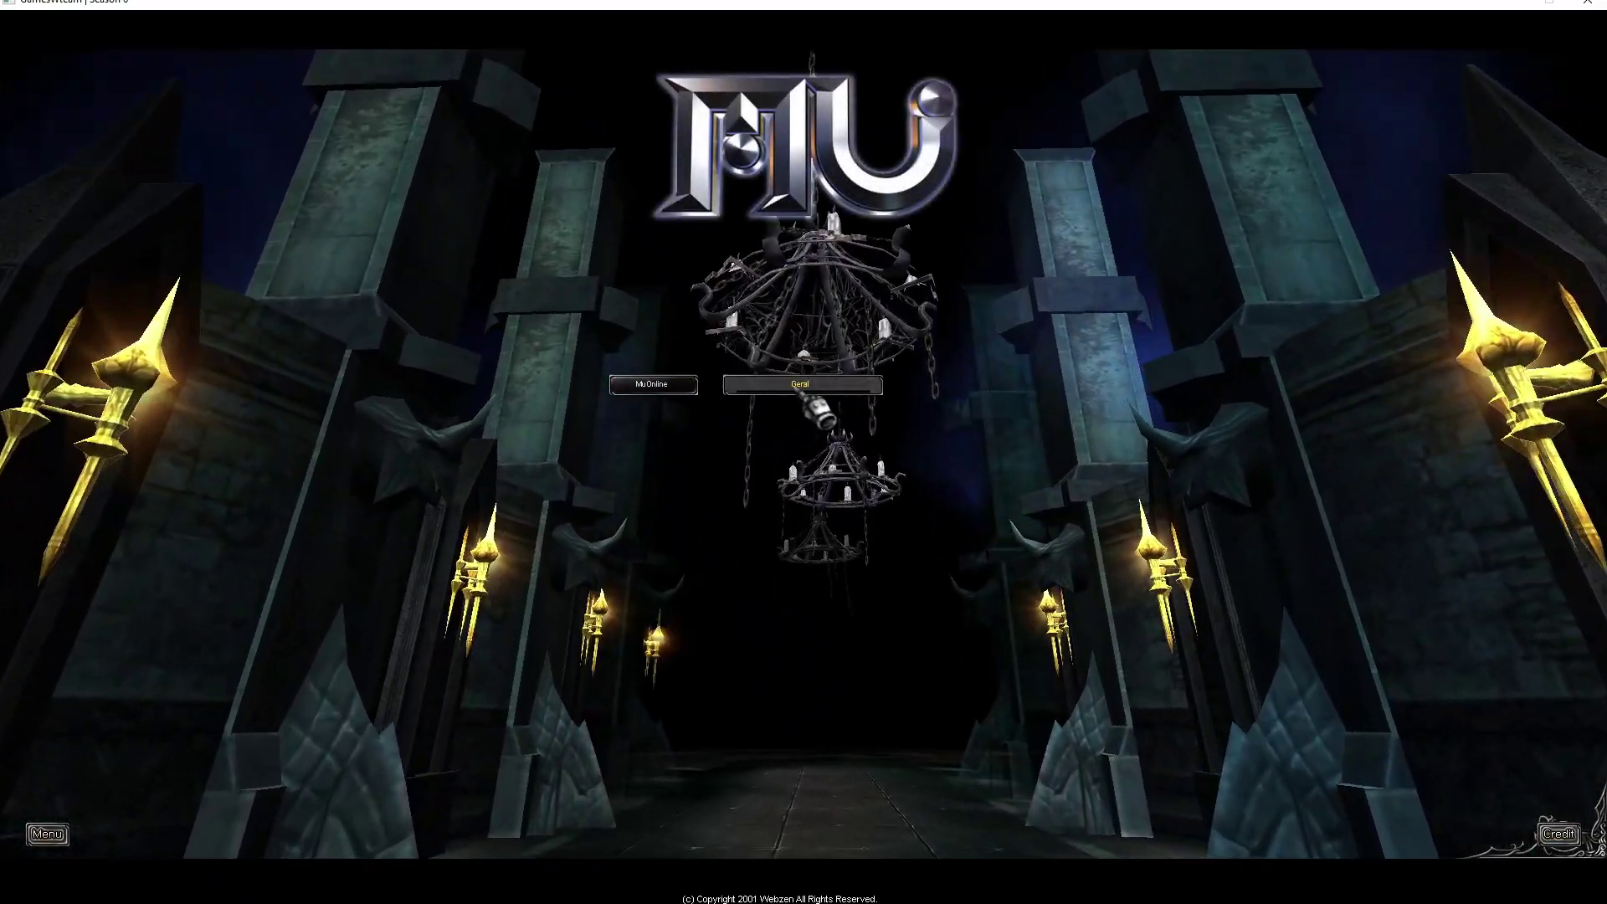
- Enter the Geral server with the saved account and a character, and open the character's inventory
{"action": "left_click", "coordinate": [795, 385]}
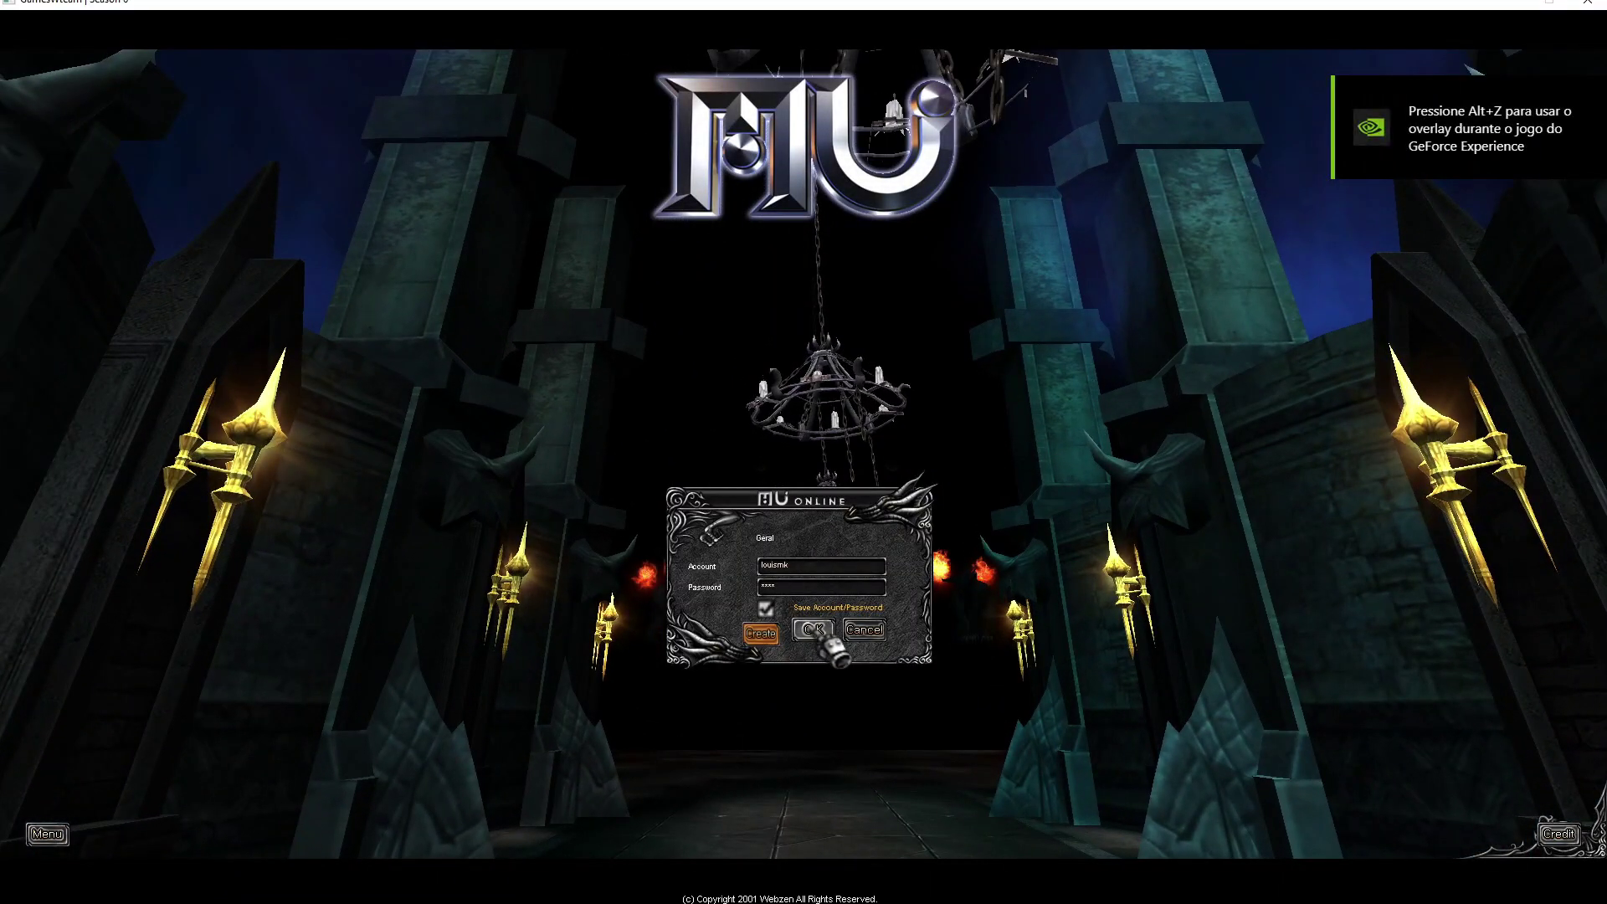
{"action": "left_click", "coordinate": [812, 628]}
{"action": "left_click", "coordinate": [1171, 465]}
{"action": "double_click", "coordinate": [1172, 465]}
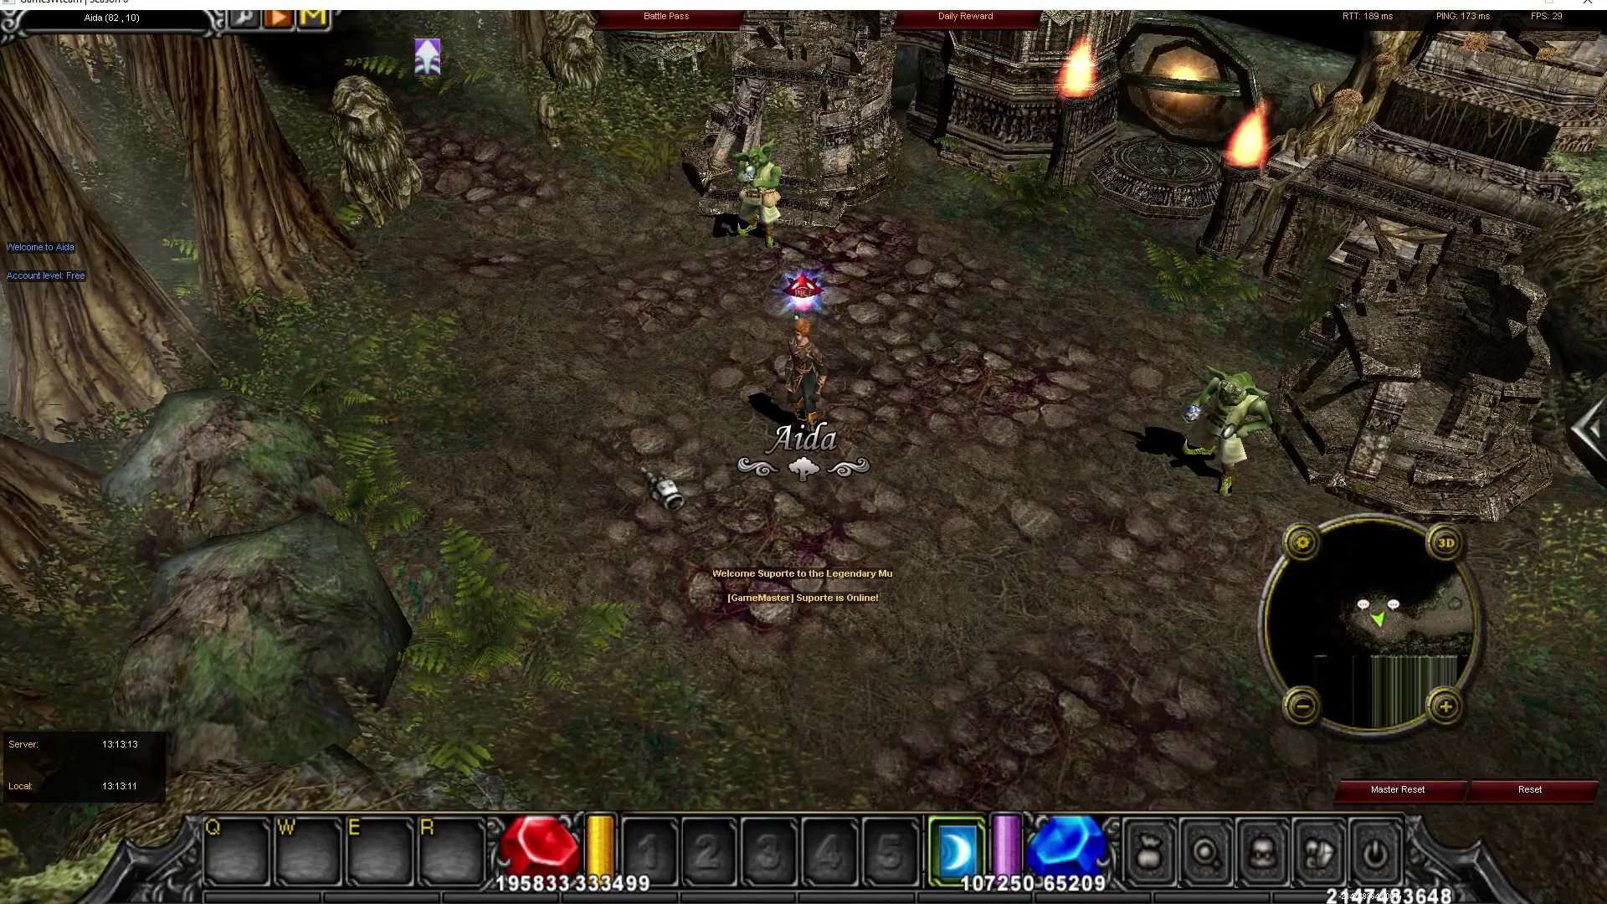
{"action": "key", "text": "i"}
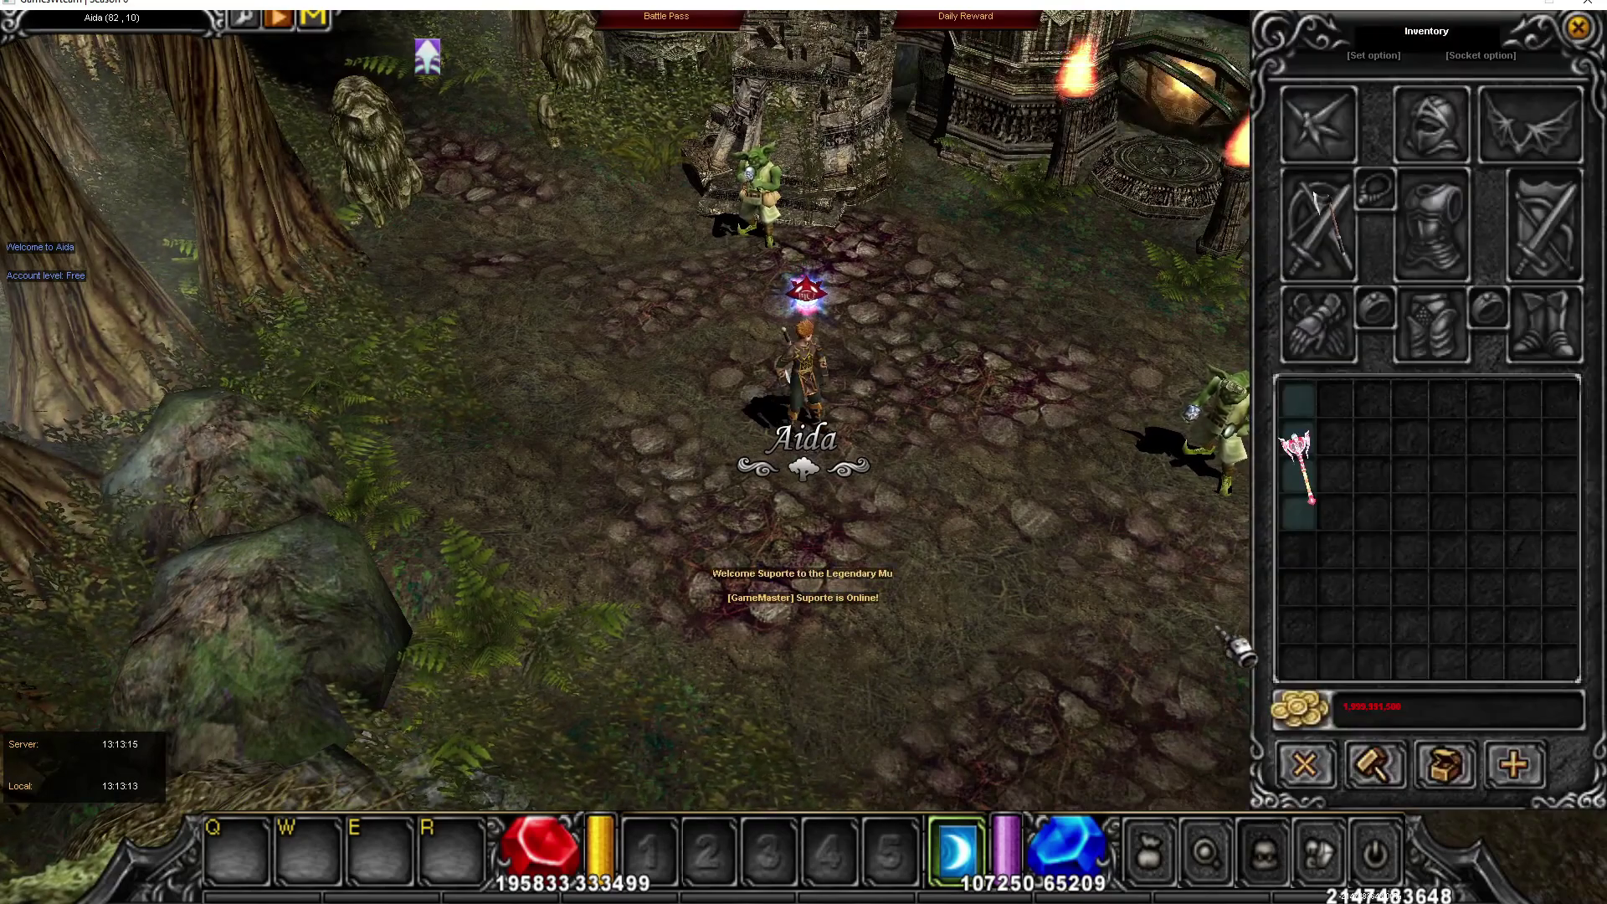
- Discard the equipped Small Axe onto the ground and equip the Mace of King in its weapon slot
{"action": "mouse_move", "coordinate": [1315, 496]}
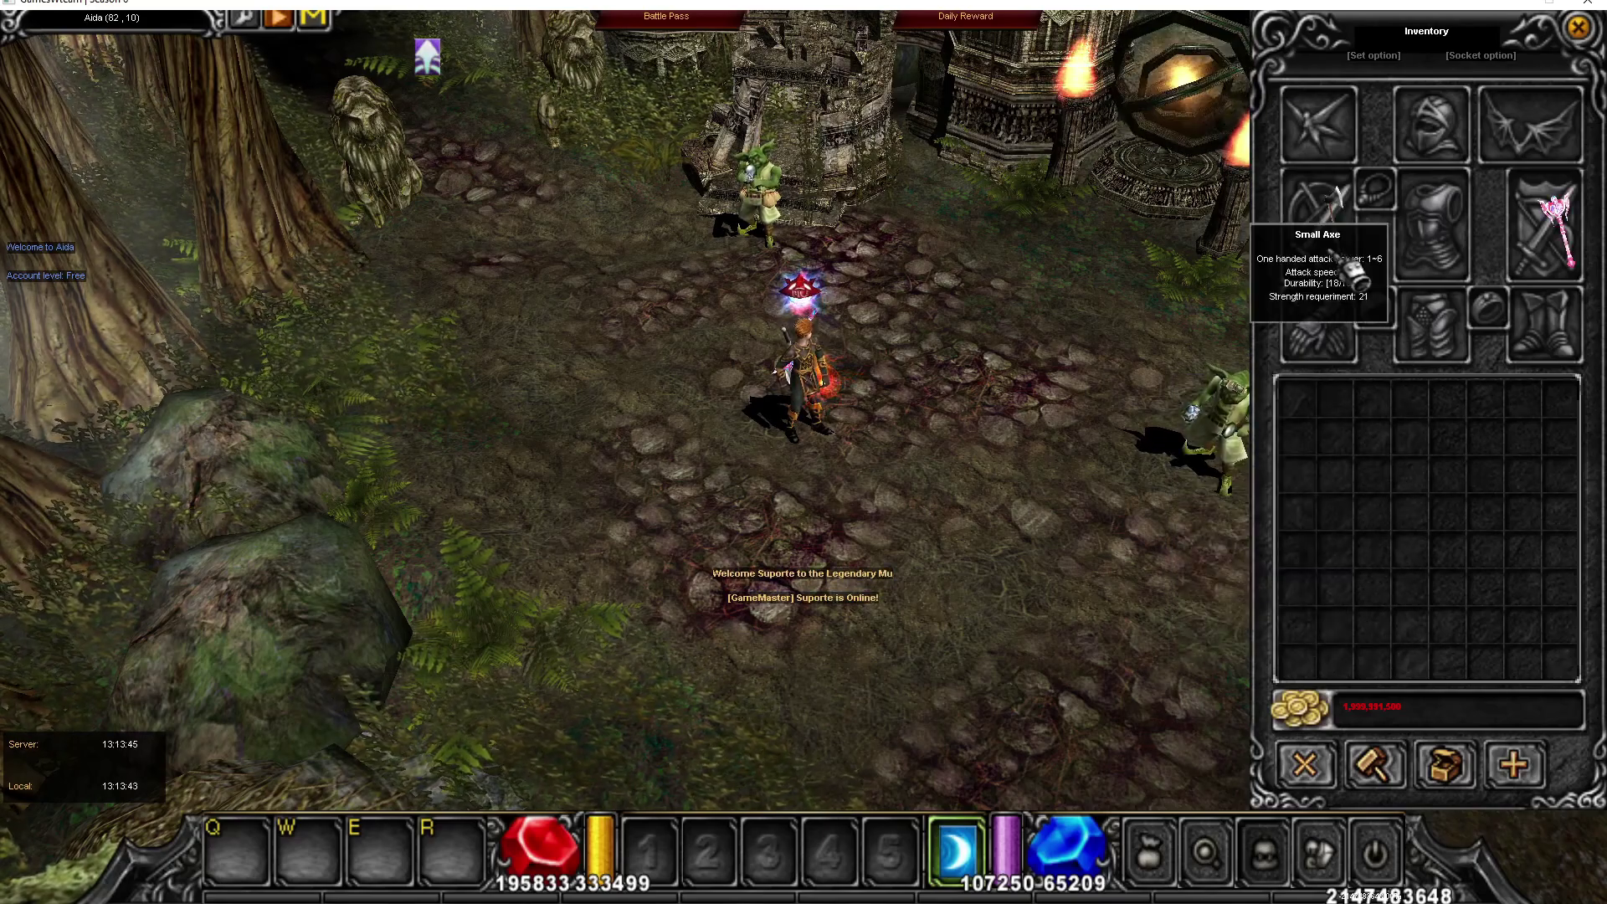
{"action": "left_click", "coordinate": [1320, 222]}
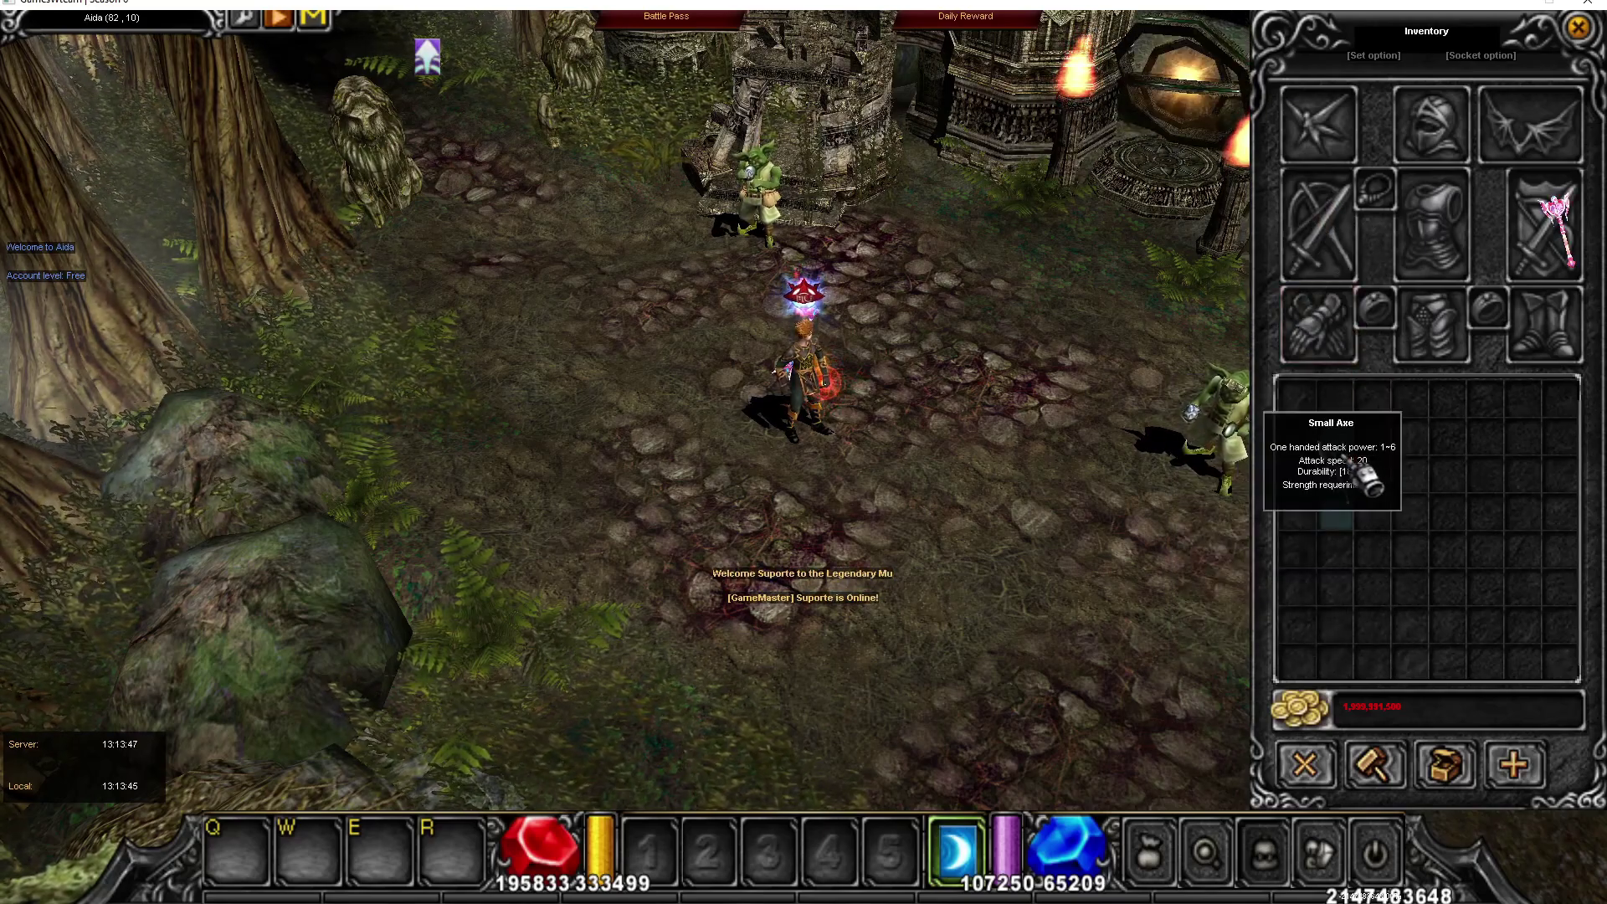
{"action": "left_click_drag", "start_coordinate": [1335, 469], "coordinate": [1046, 523]}
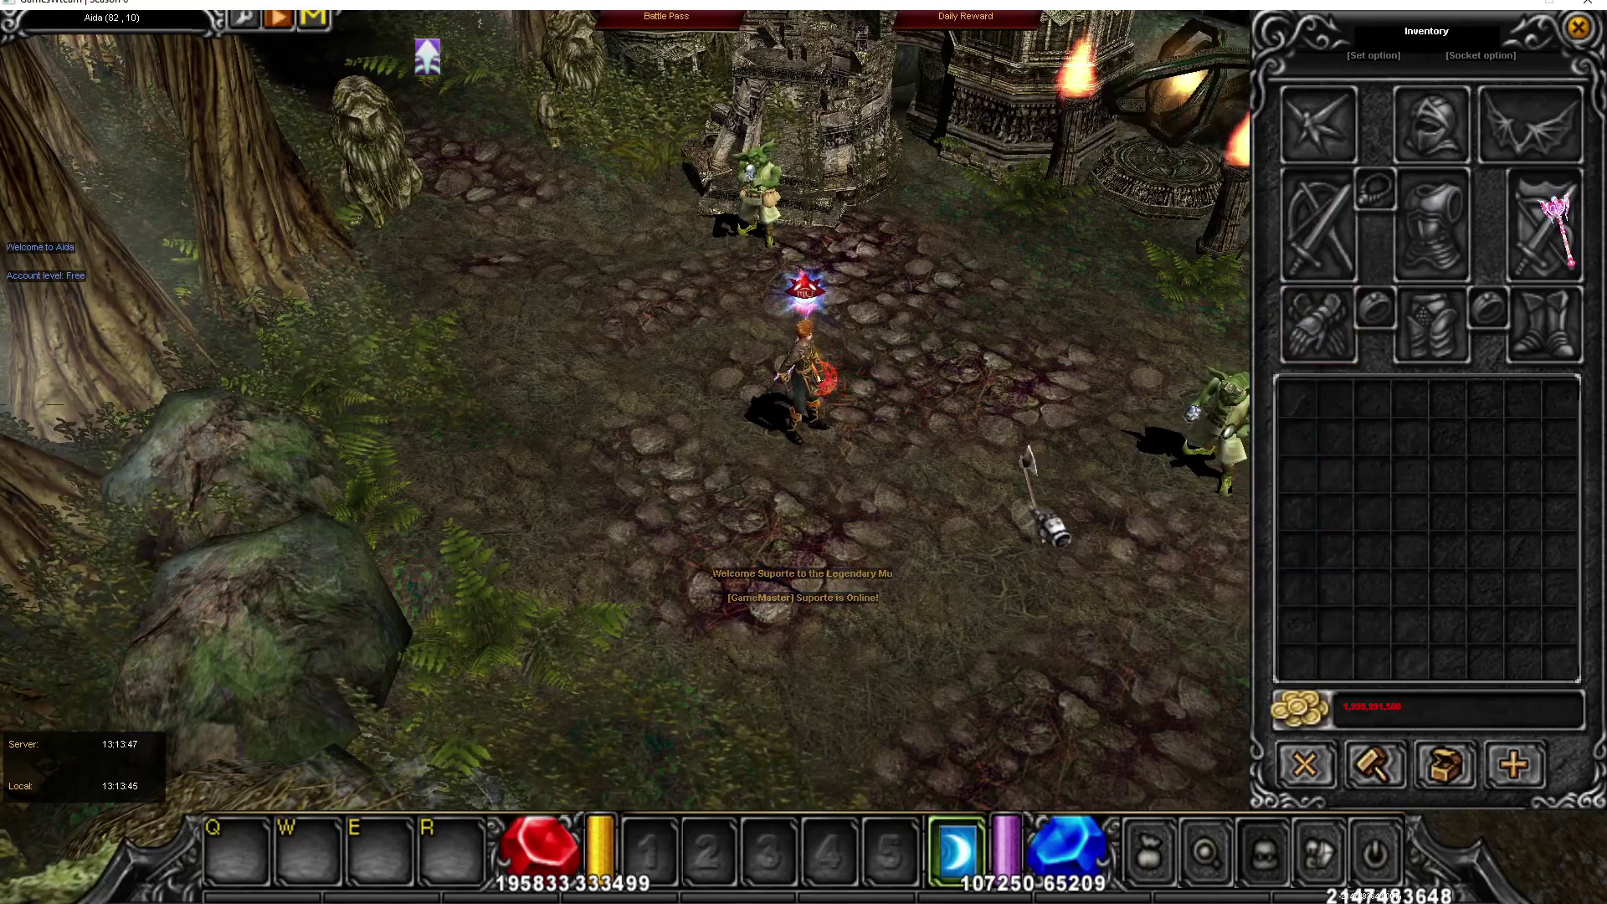
{"action": "left_click", "coordinate": [1548, 224]}
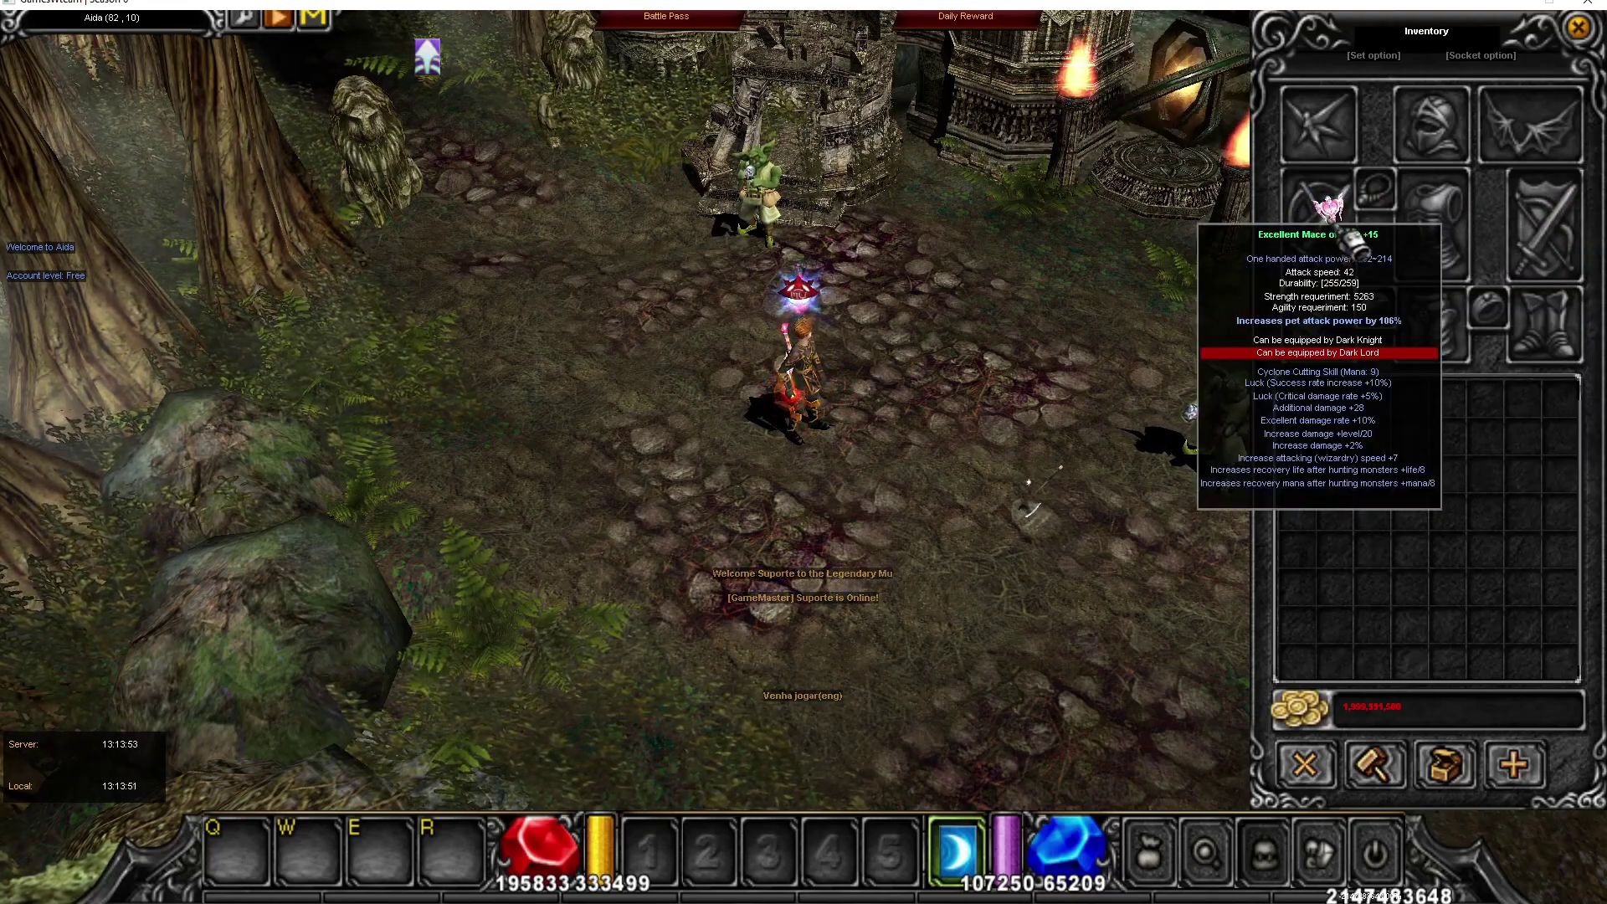
{"action": "left_click", "coordinate": [1330, 222]}
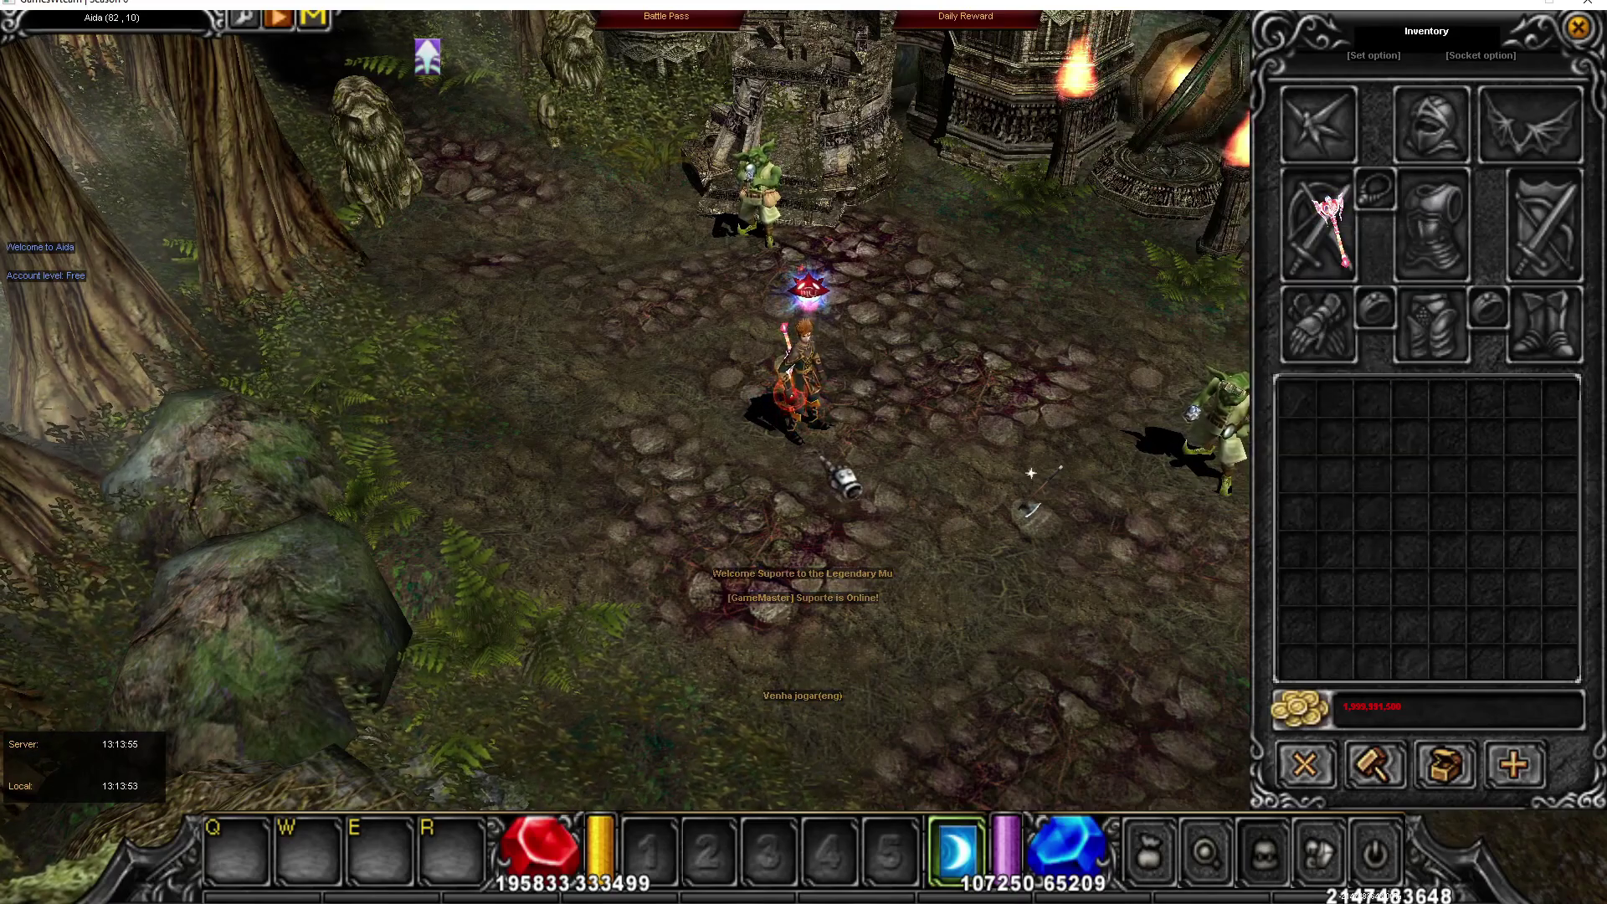
- Walk a short way through Aida, warp to Lorencia and walk the character onto the town's fountain
{"action": "left_click", "coordinate": [837, 464]}
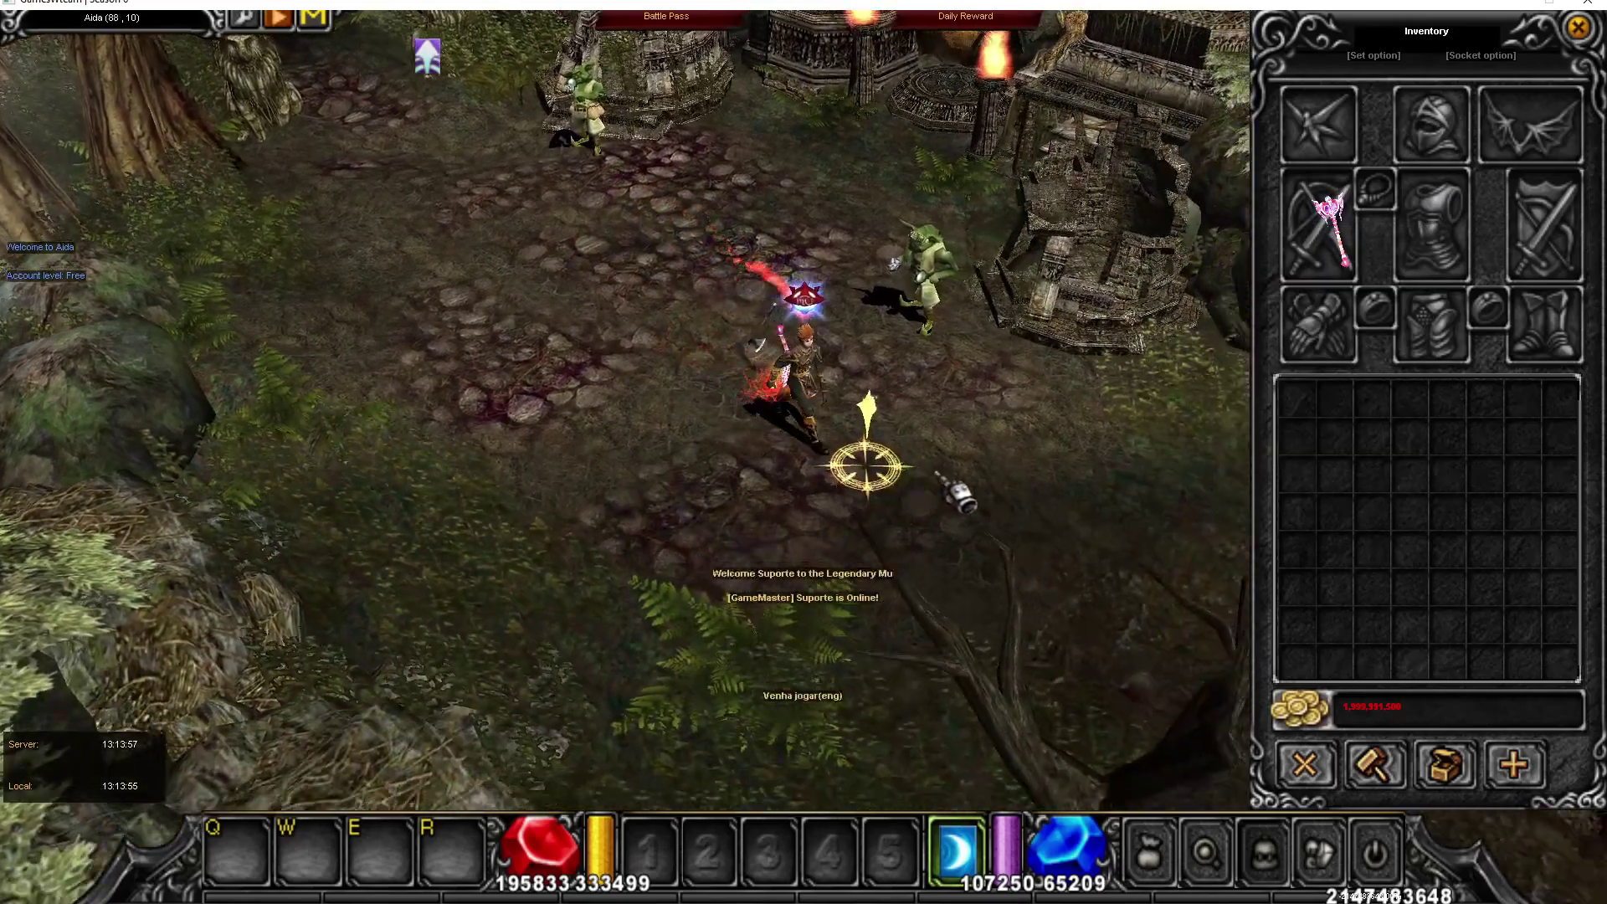
{"action": "mouse_move", "coordinate": [958, 493]}
{"action": "left_mouse_down"}
{"action": "mouse_move", "coordinate": [950, 538]}
{"action": "mouse_move", "coordinate": [891, 536]}
{"action": "left_mouse_up"}
{"action": "key", "text": "m"}
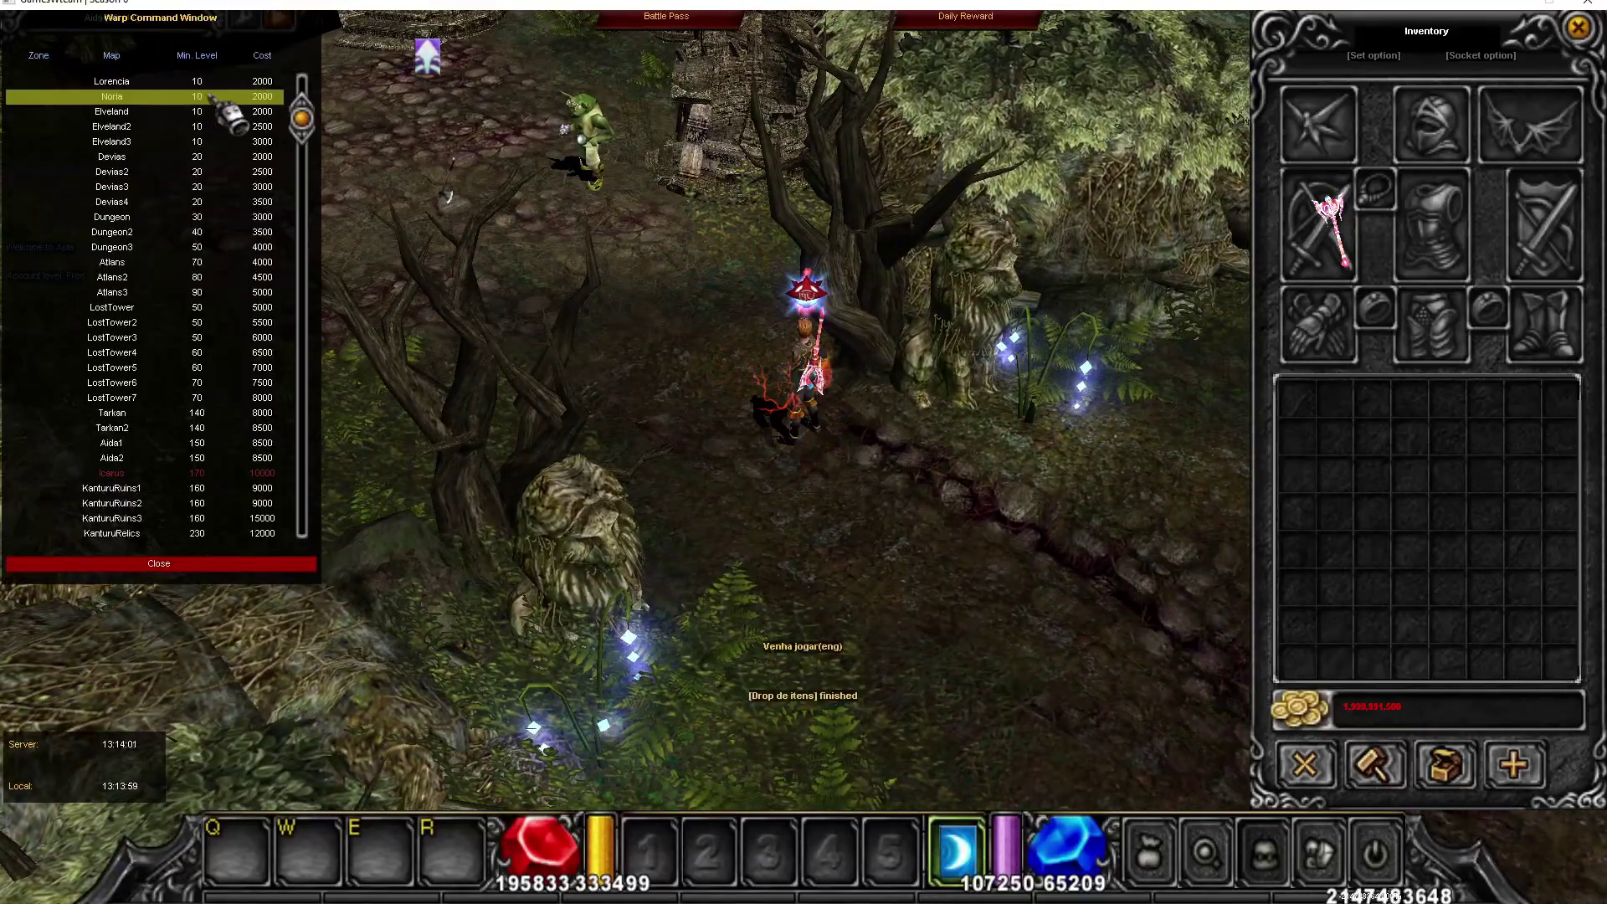
{"action": "left_click", "coordinate": [148, 83]}
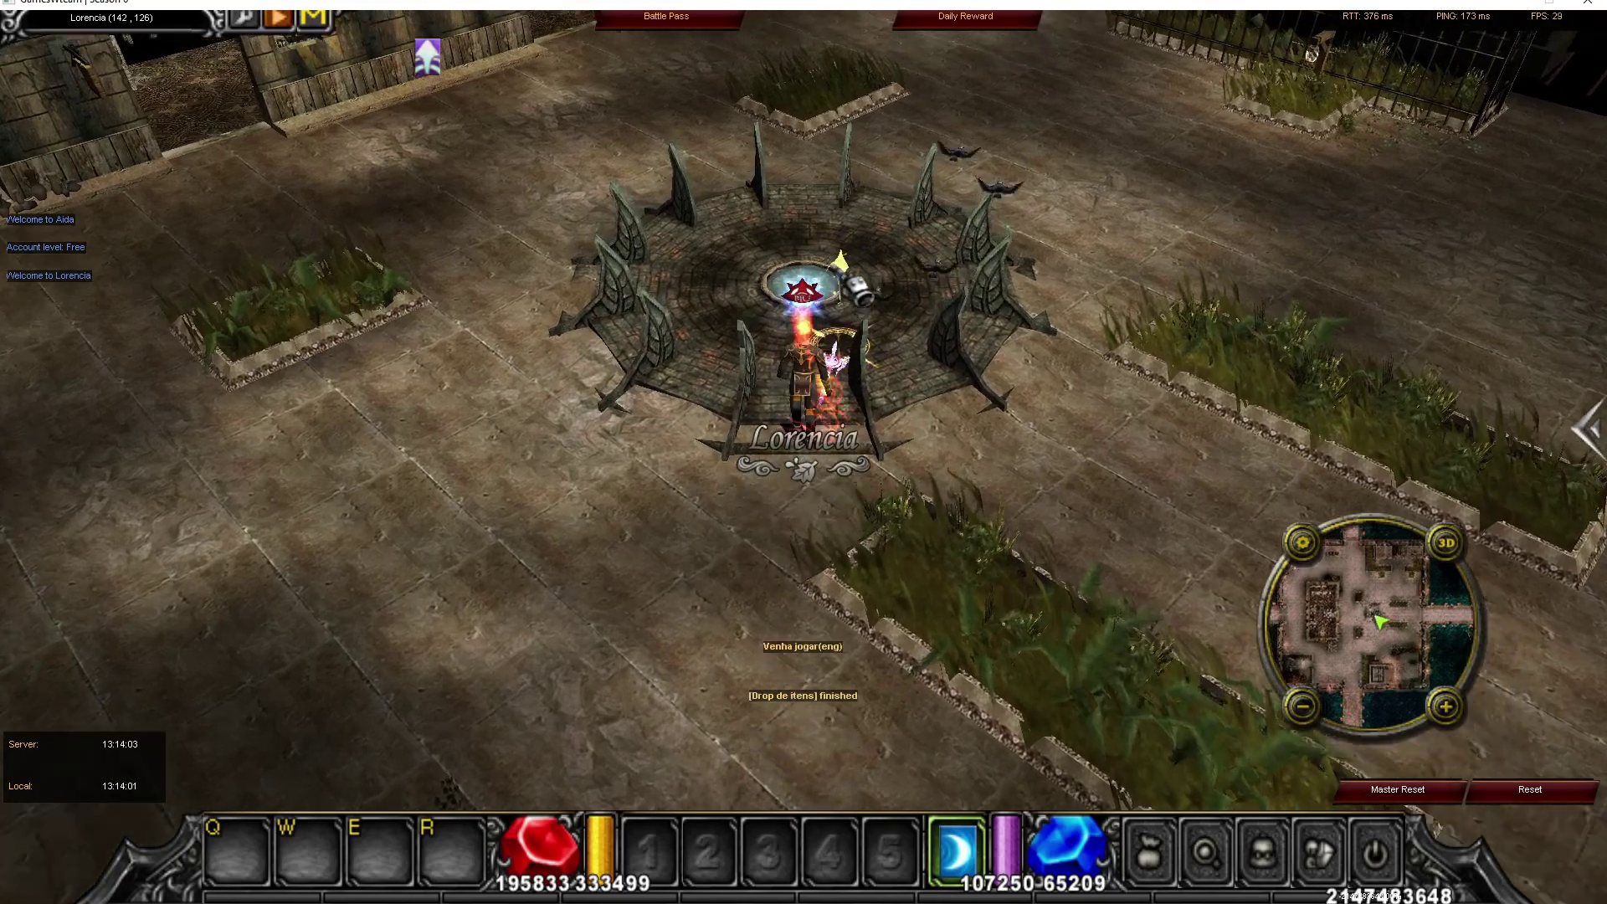
{"action": "left_click", "coordinate": [839, 259]}
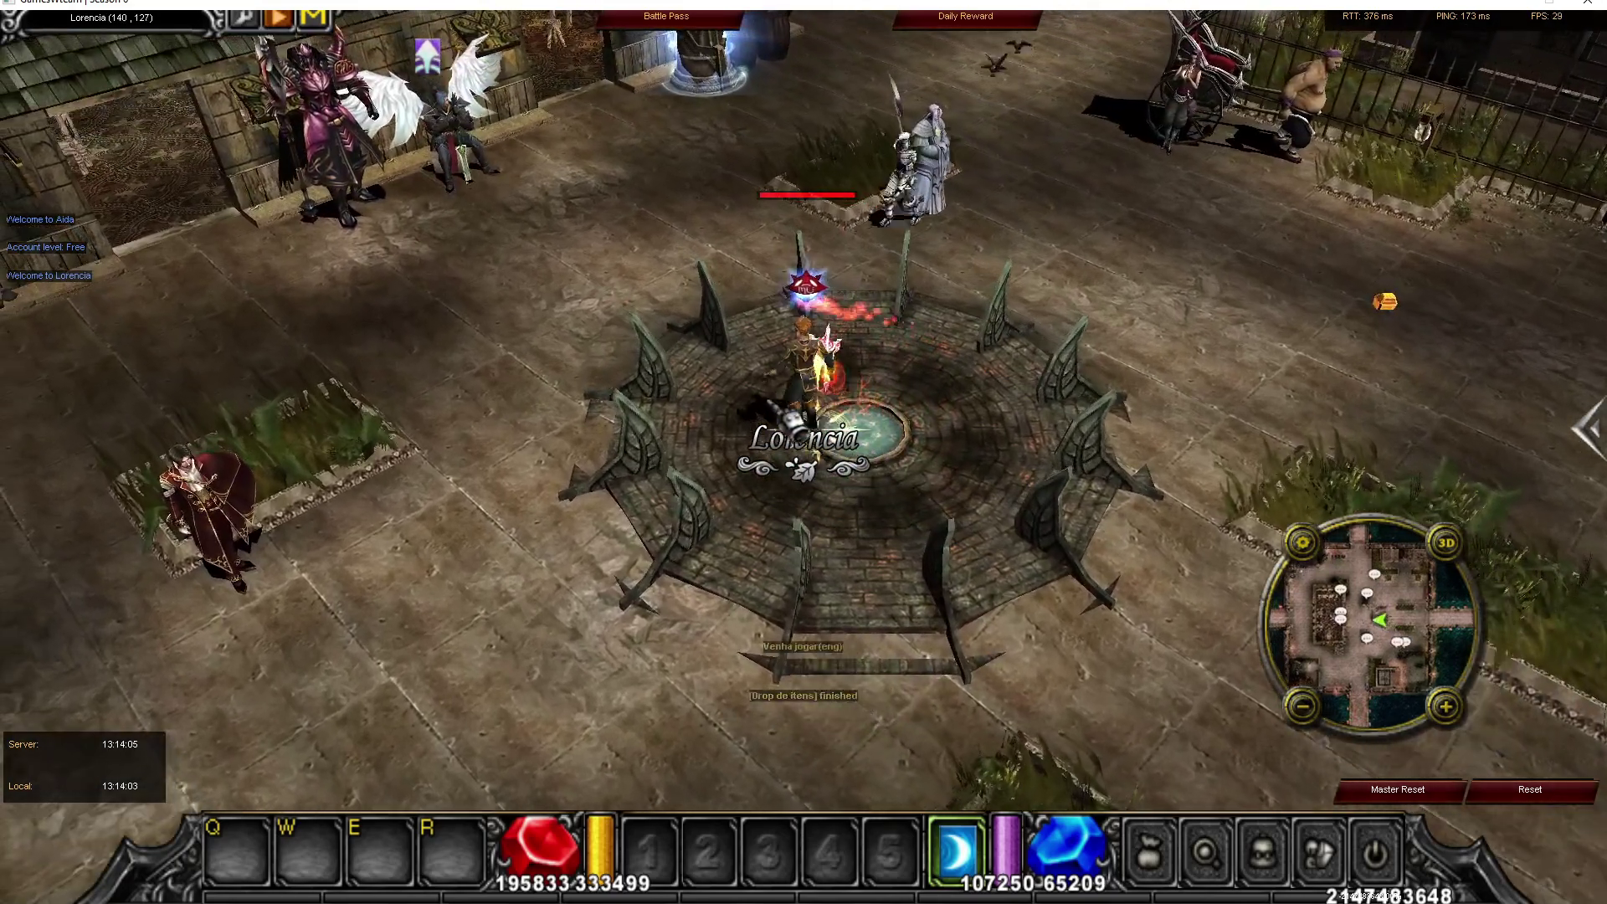
{"action": "left_click", "coordinate": [1152, 399]}
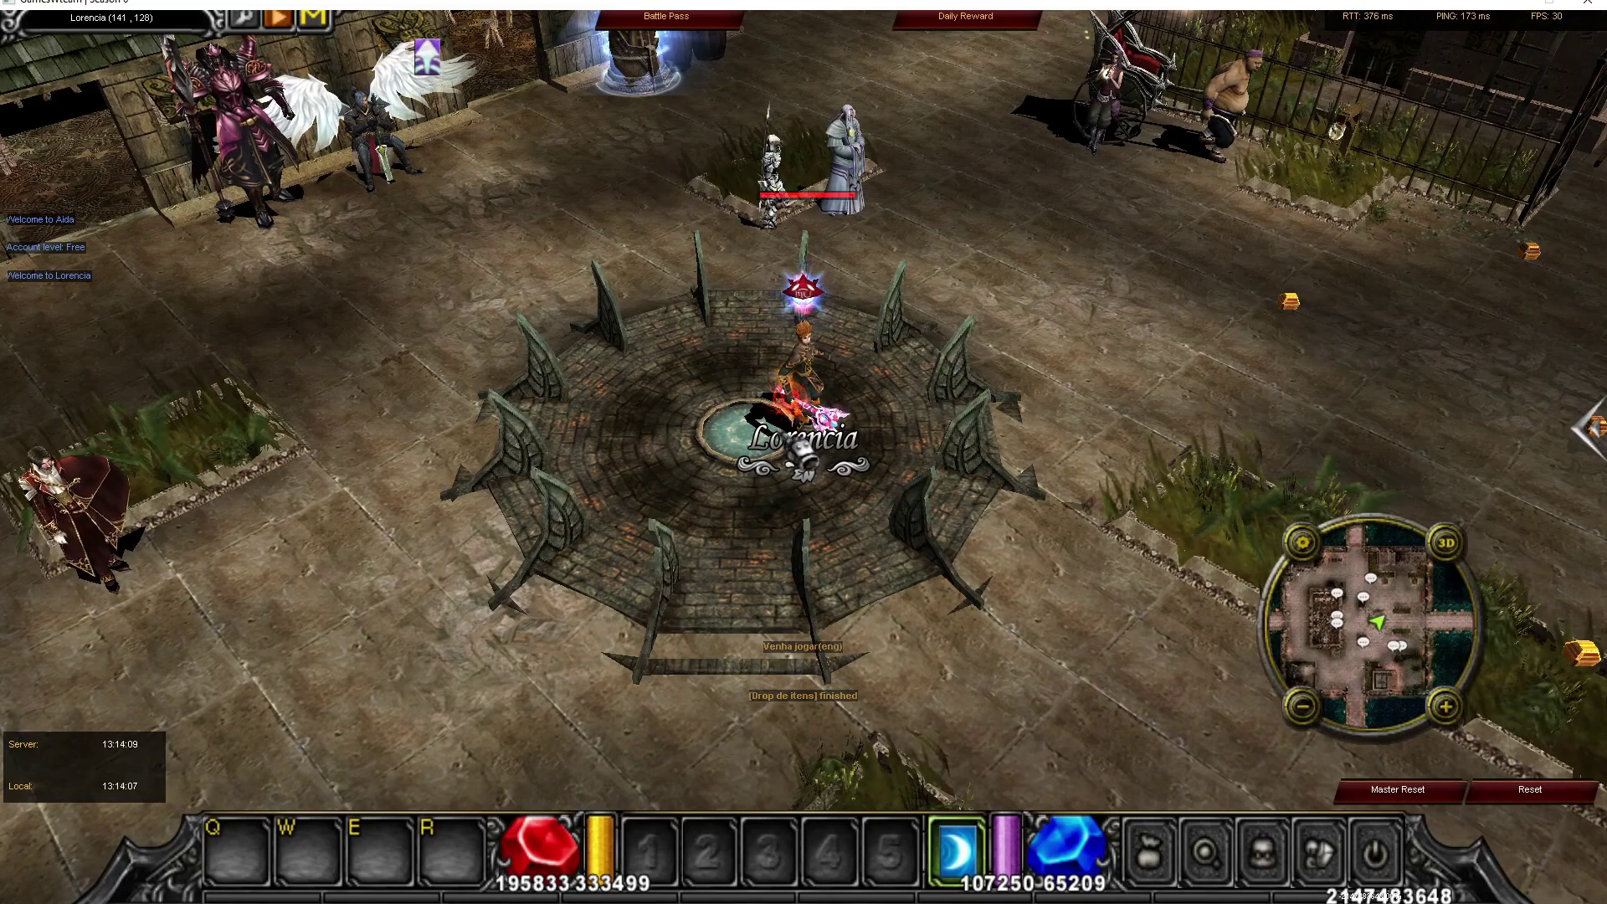
{"action": "left_click", "coordinate": [736, 434]}
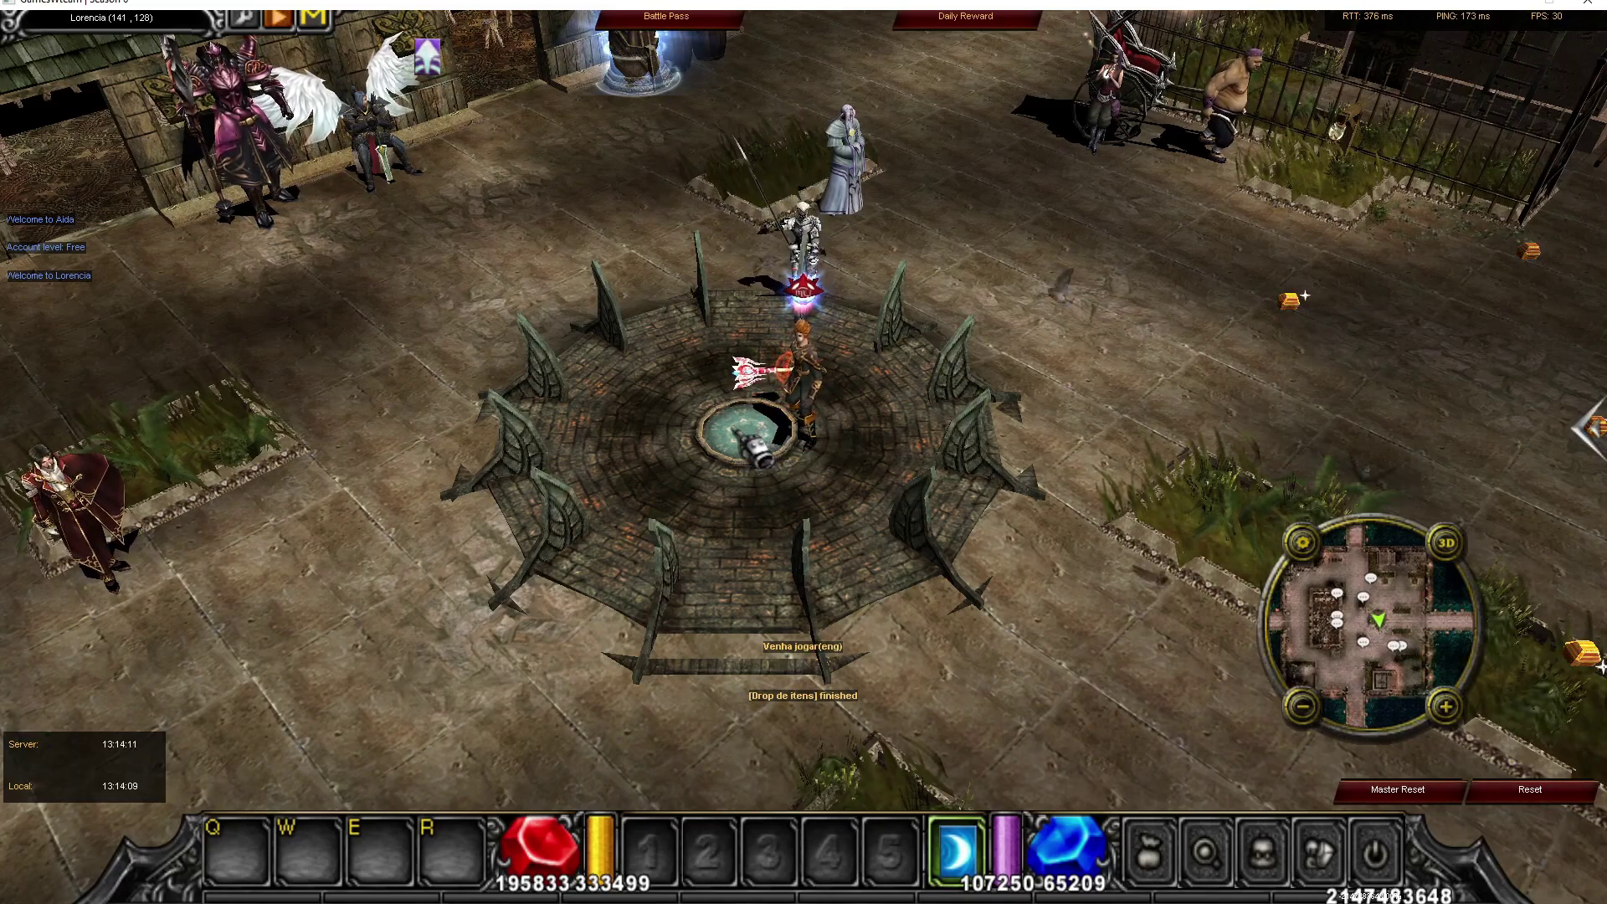
- Open the inventory and create two different pairs of wings with chat commands, starting with /make 12 4
{"action": "key", "text": "v"}
{"action": "key", "text": "Return"}
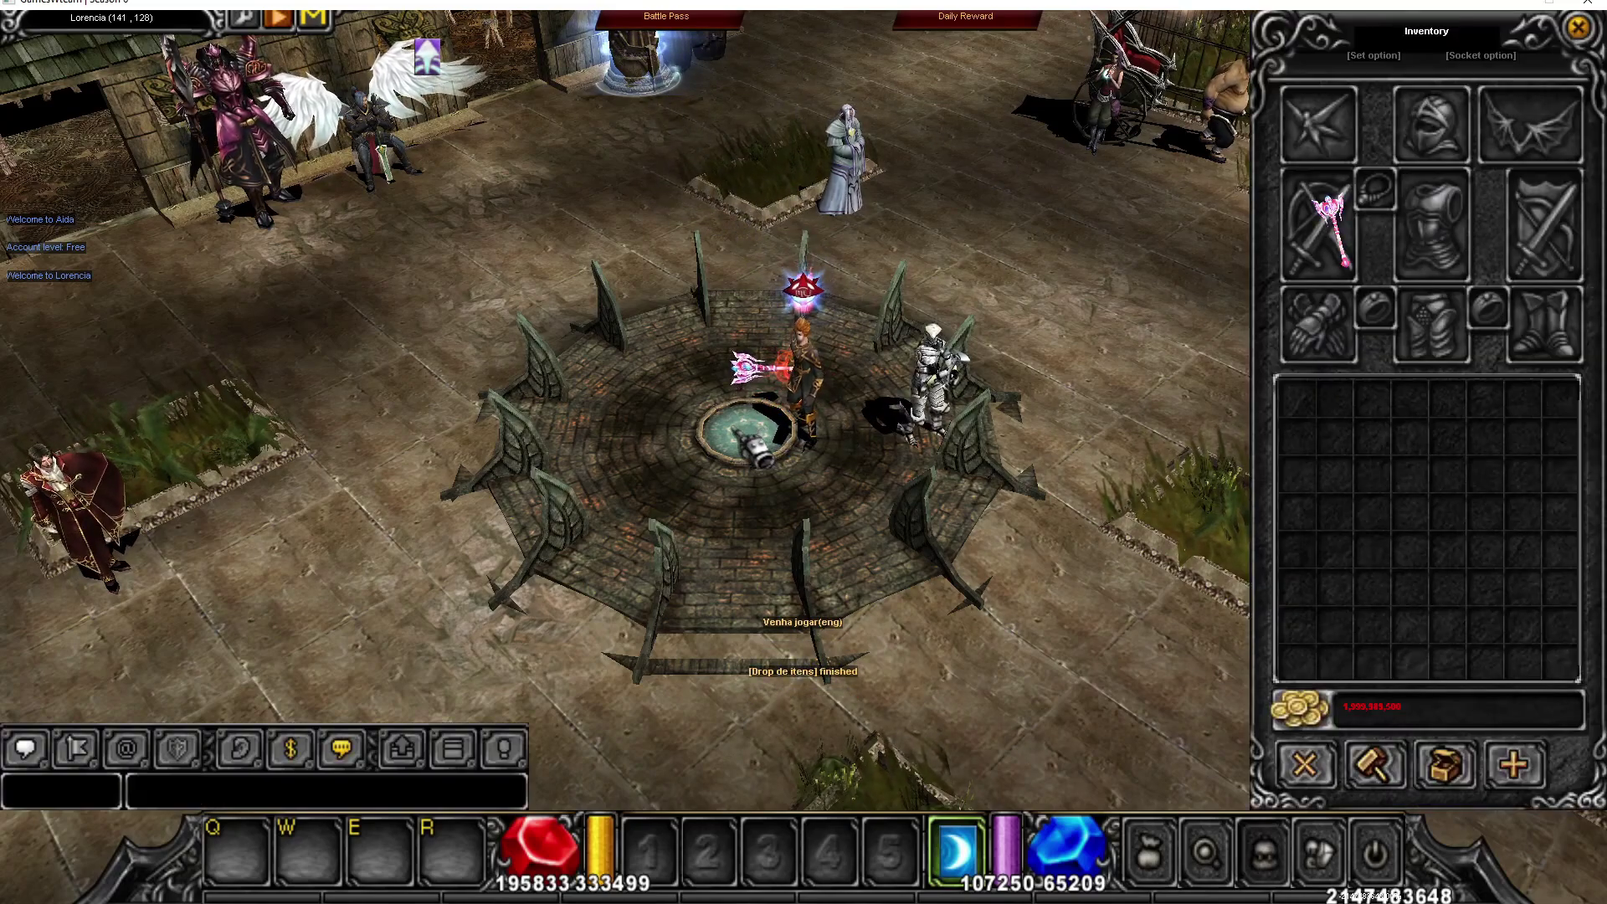
{"action": "type", "text": "/make"}
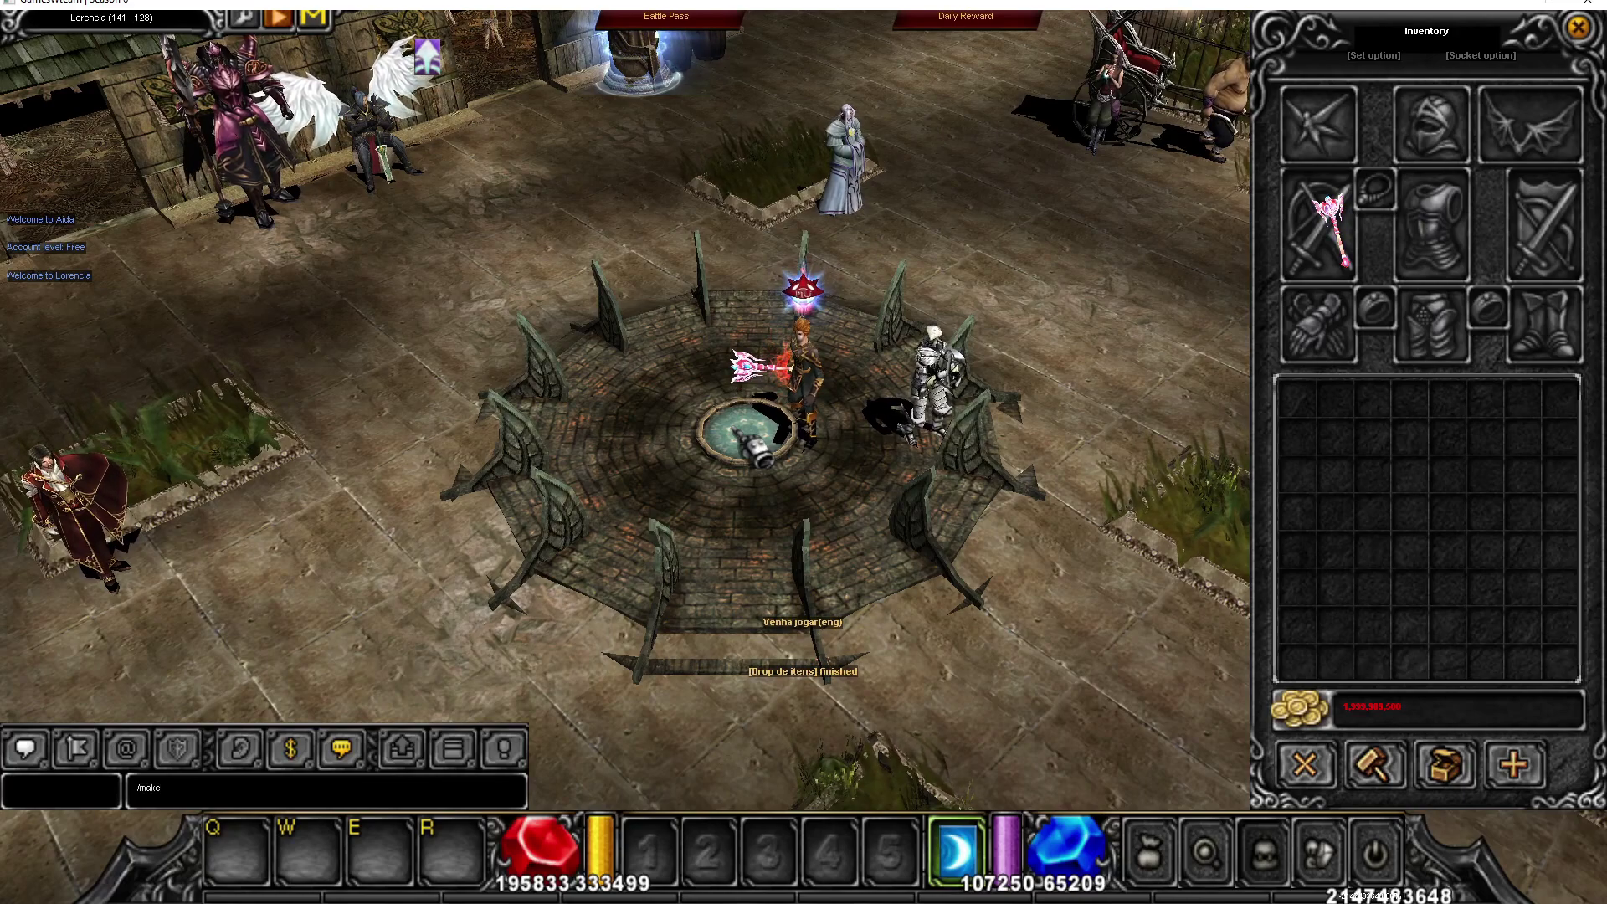
{"action": "type", "text": " 12 4"}
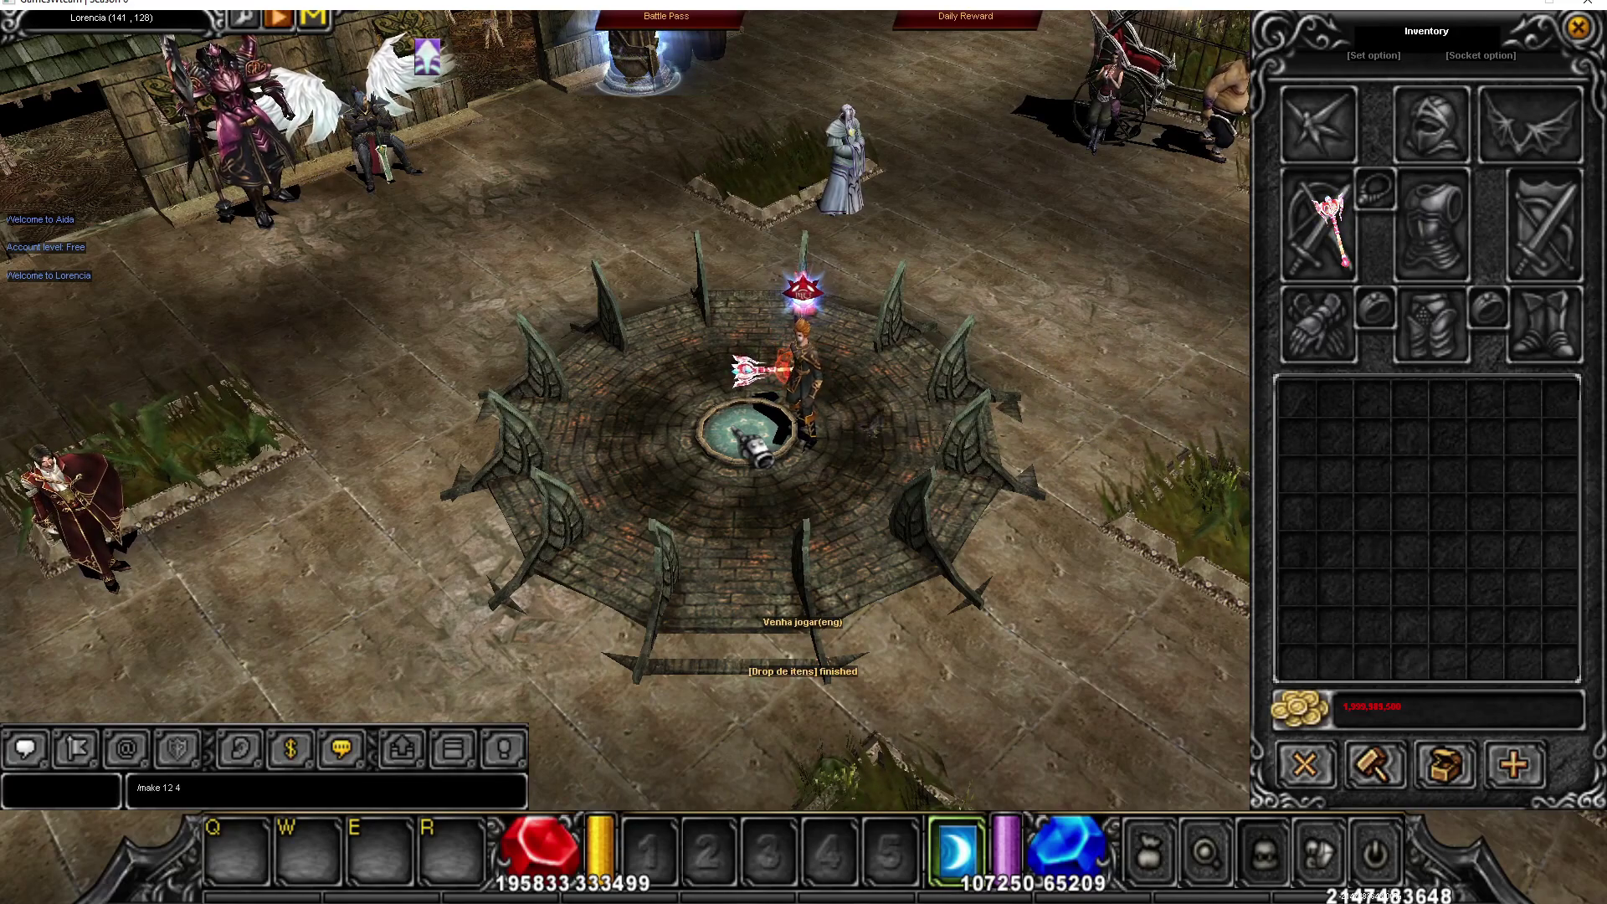
{"action": "key", "text": "Return"}
{"action": "key", "text": "Return"}
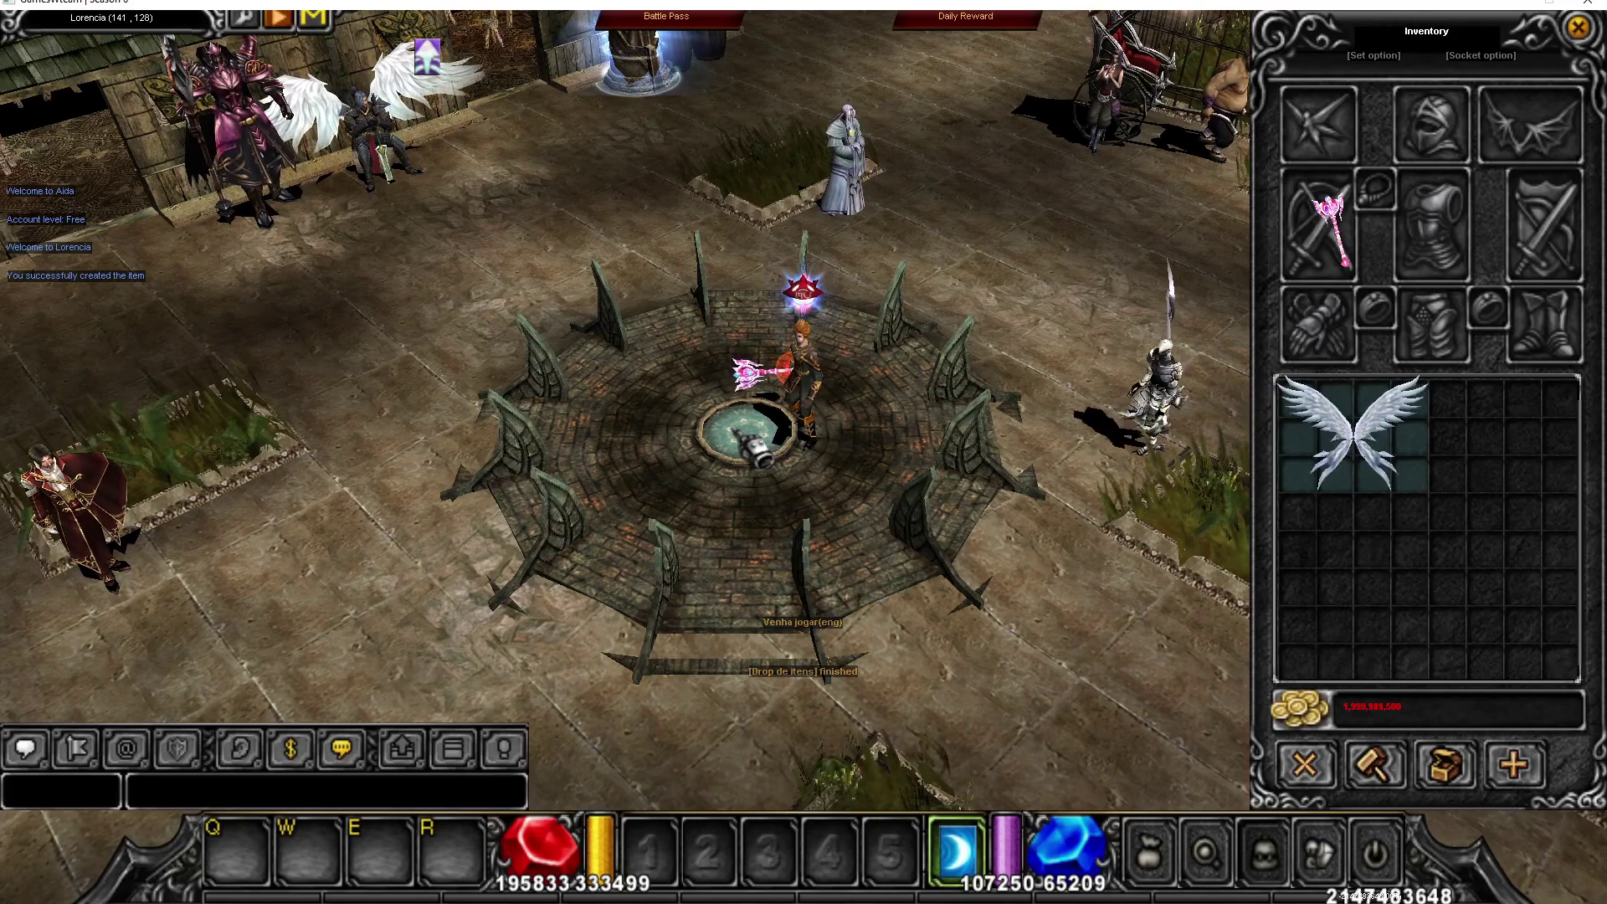
{"action": "key", "text": "Up"}
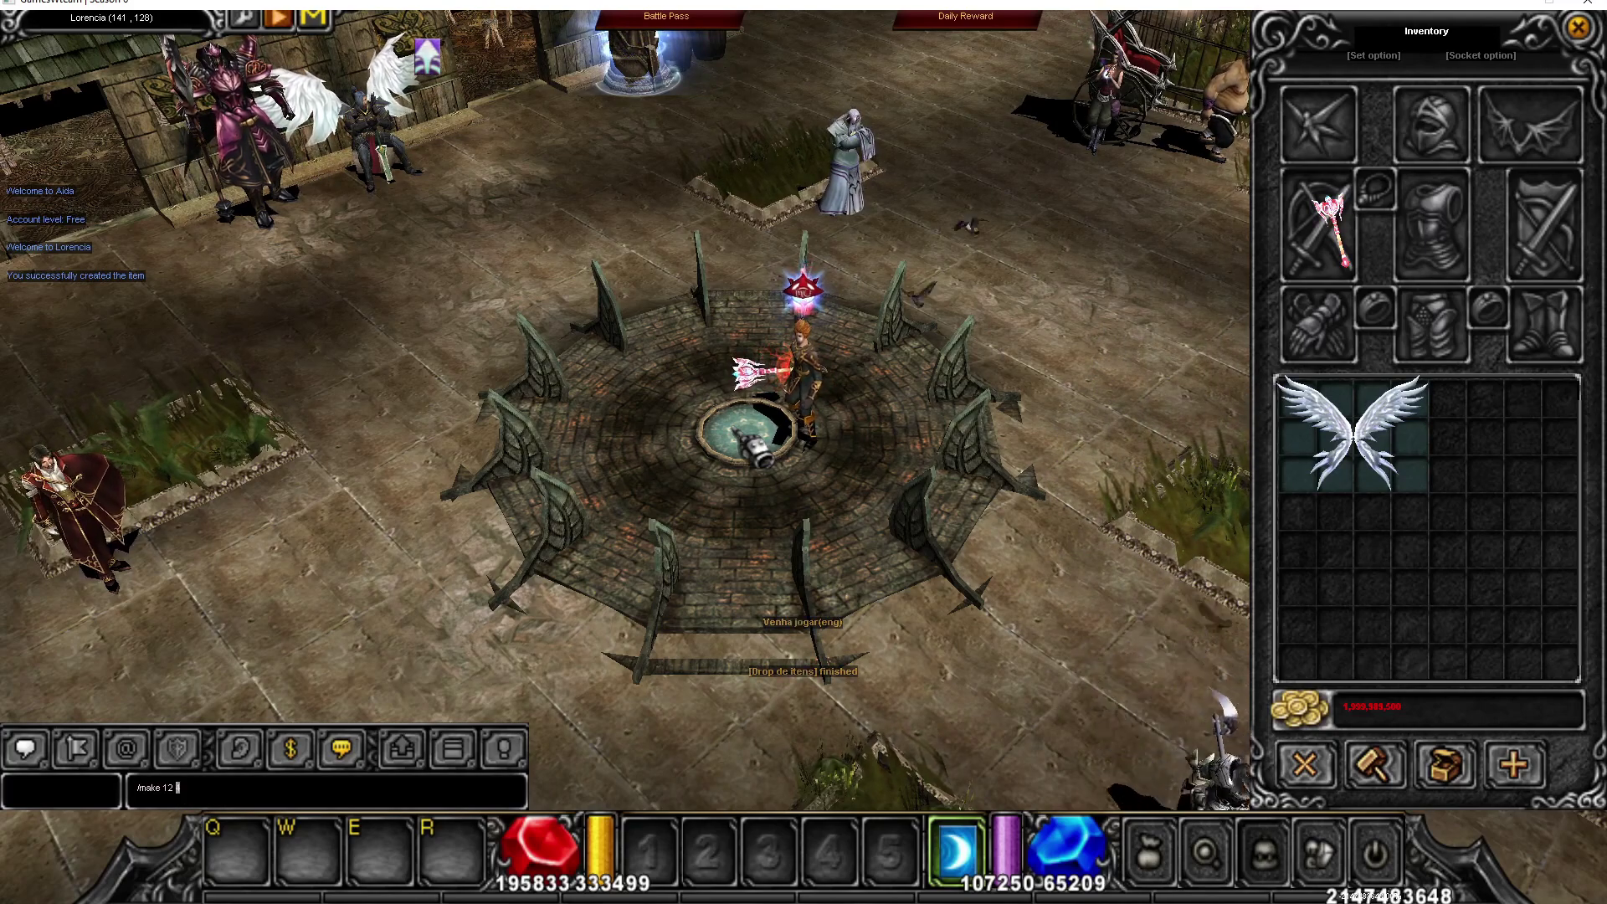
{"action": "key", "text": "Return"}
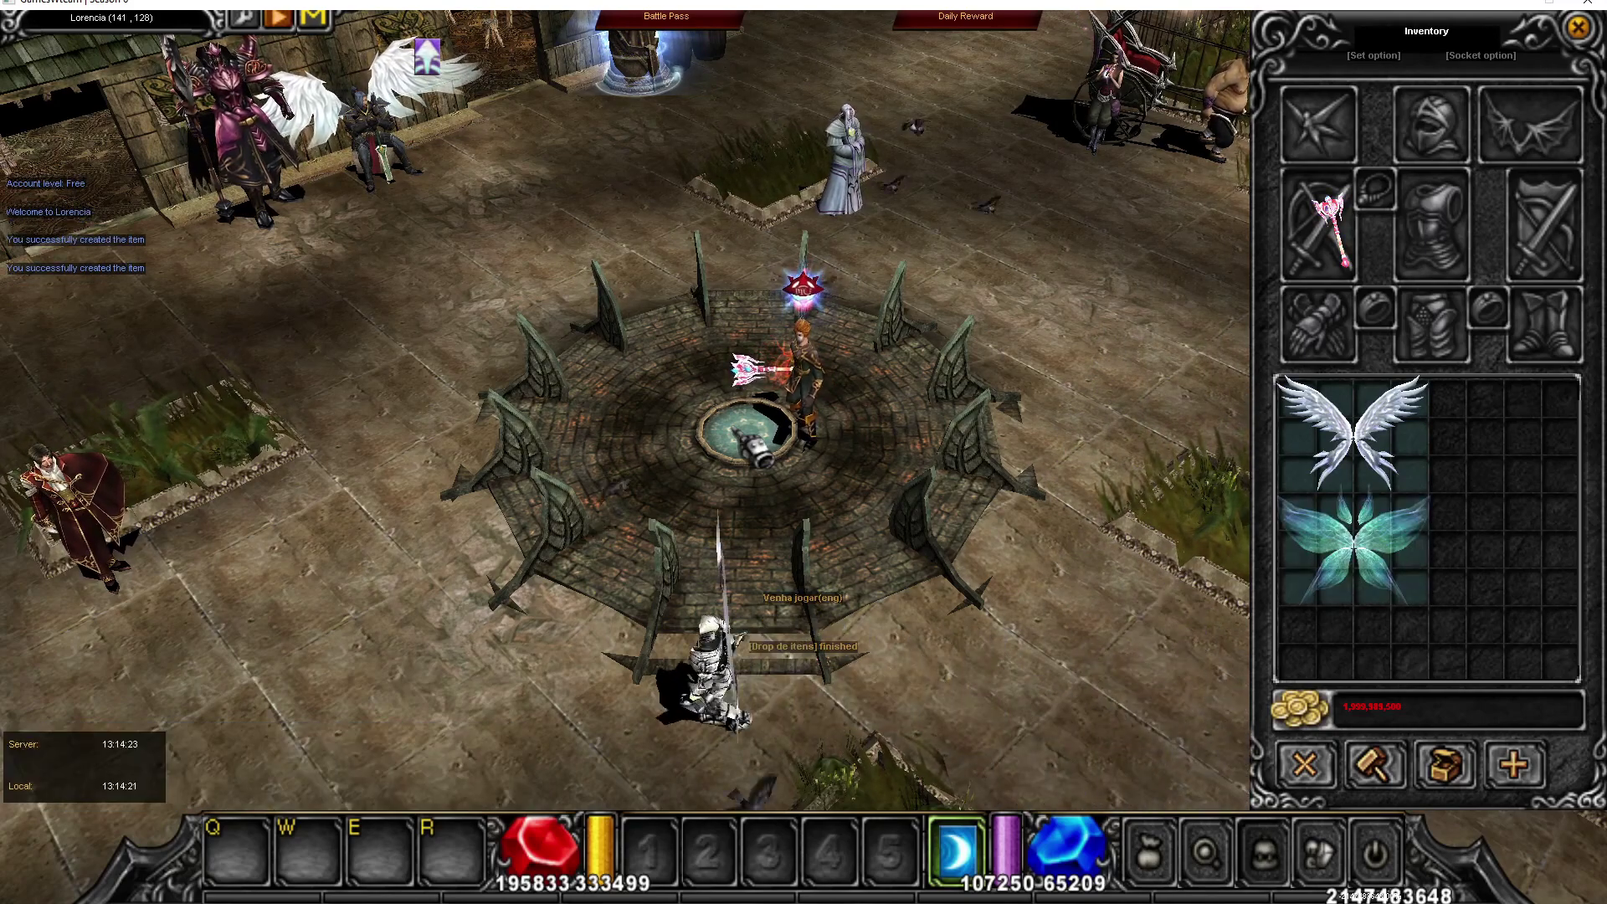
- Create the dark bat-like wings with another variation of the /make 12 command and equip them on the character
{"action": "key", "text": "Return"}
{"action": "key", "text": "Up"}
{"action": "key", "text": "BackSpace"}
{"action": "type", "text": "3"}
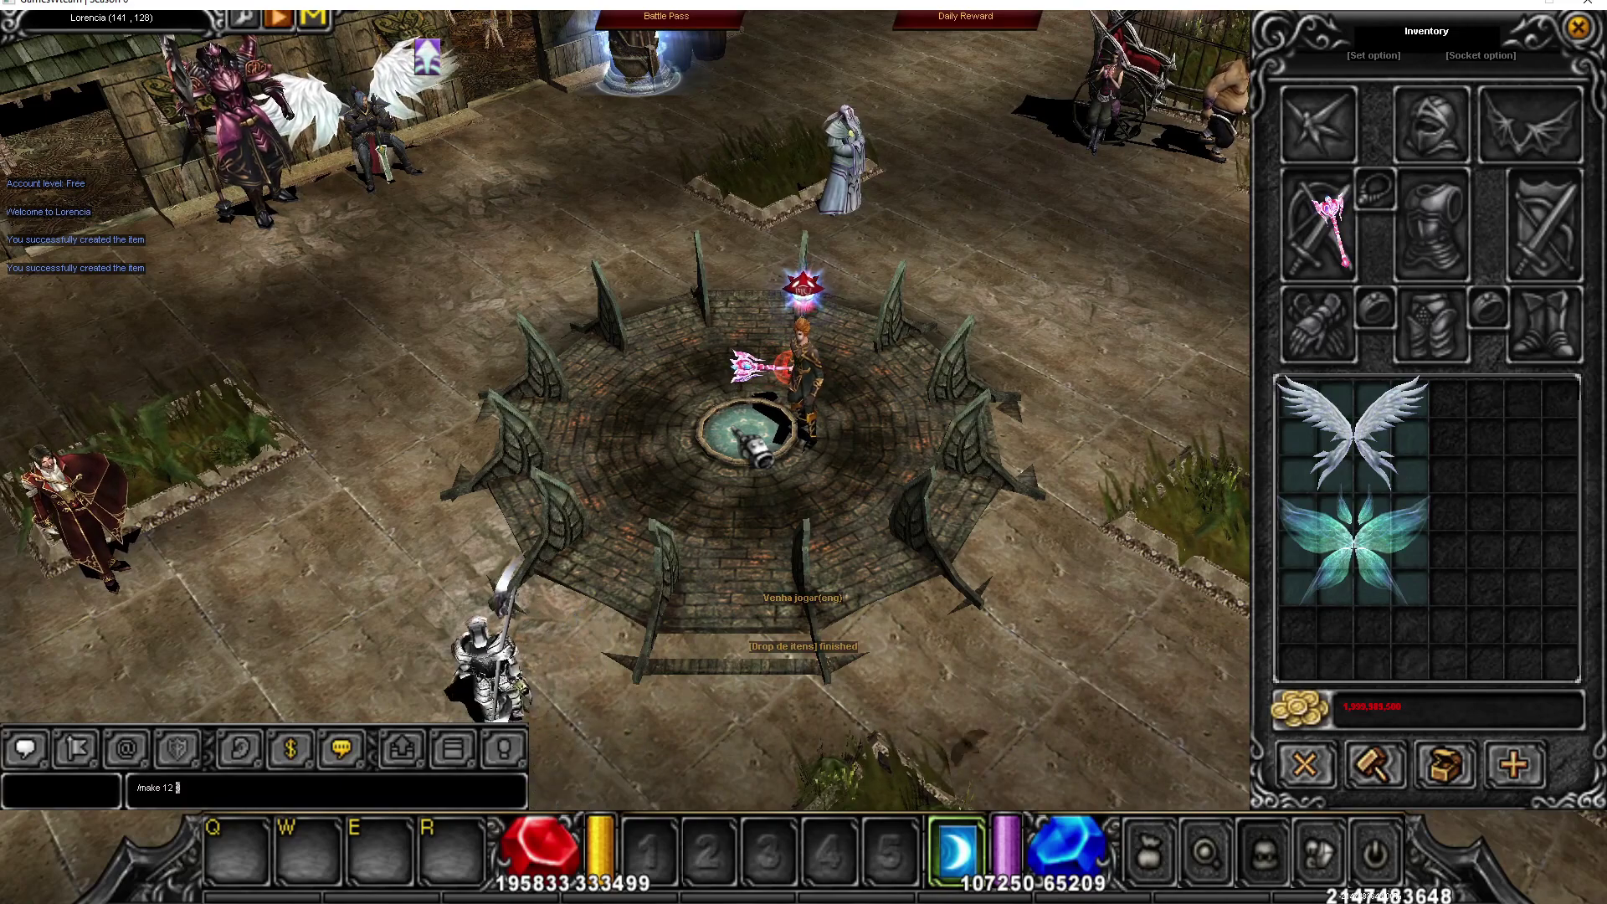
{"action": "key", "text": "Return"}
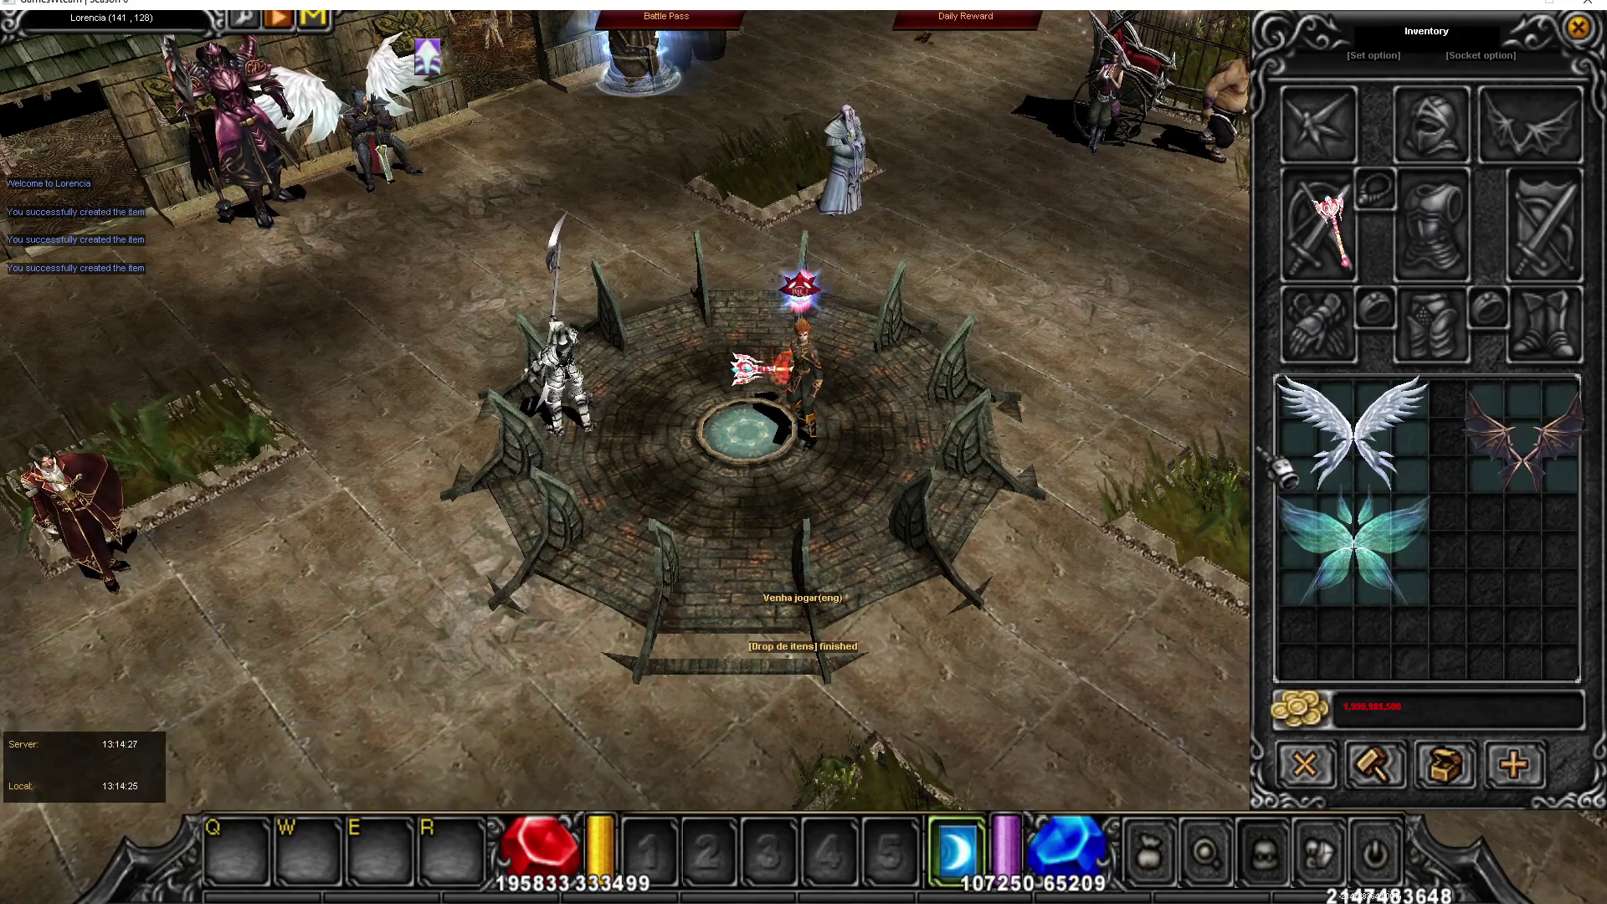
{"action": "right_click", "coordinate": [1500, 469]}
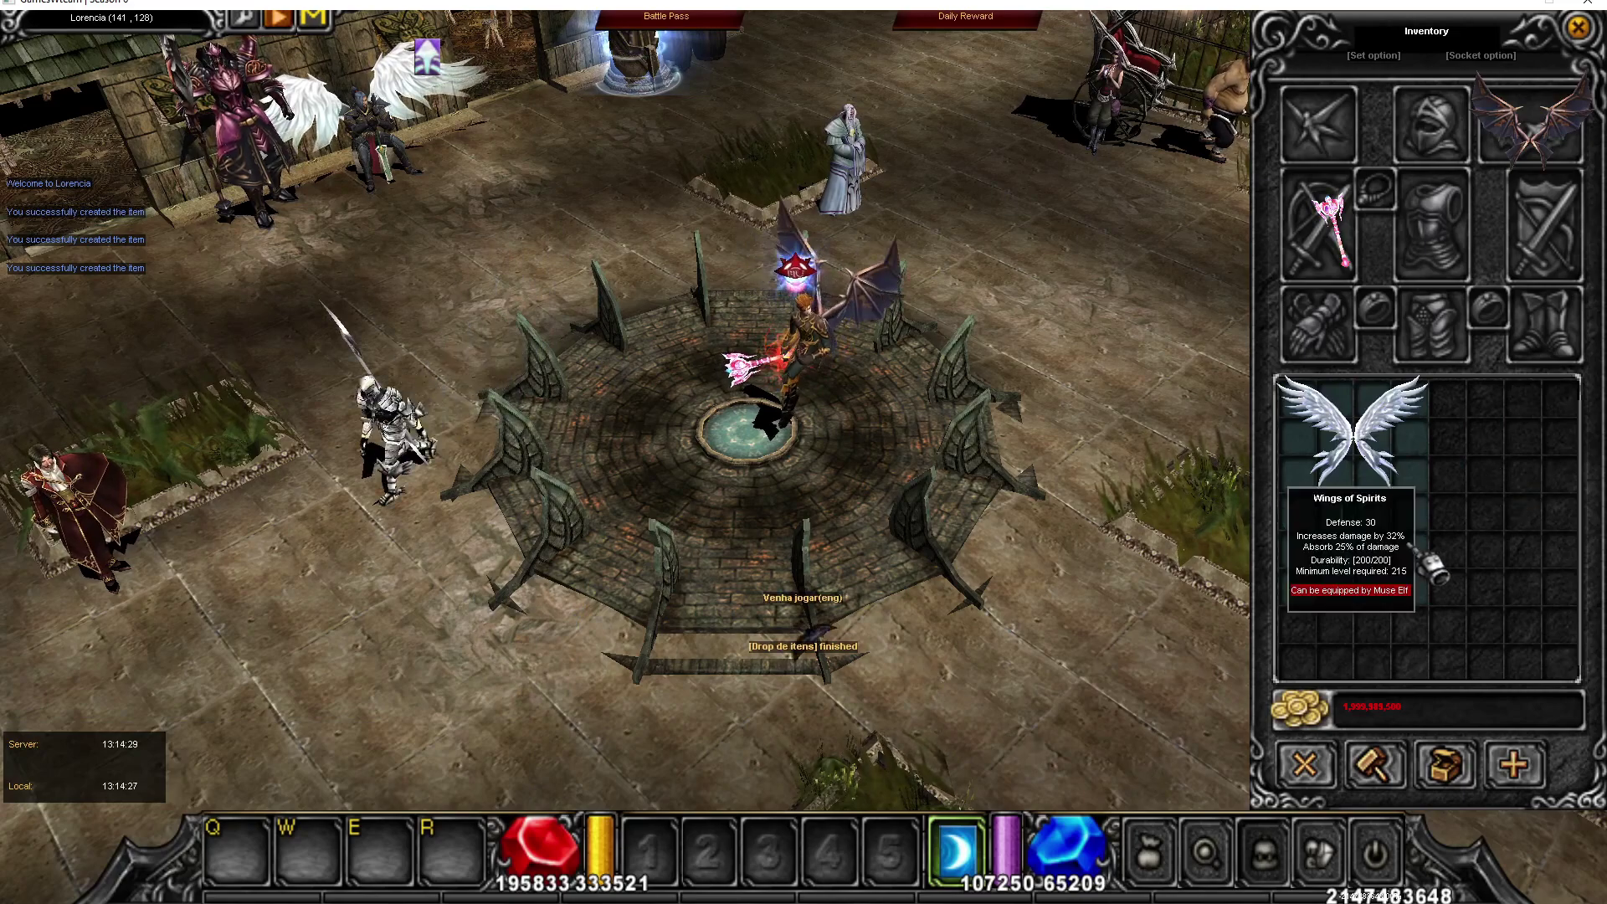
- Clear the leftover wings from the inventory with the chat command /clearinv
{"action": "key", "text": "Return"}
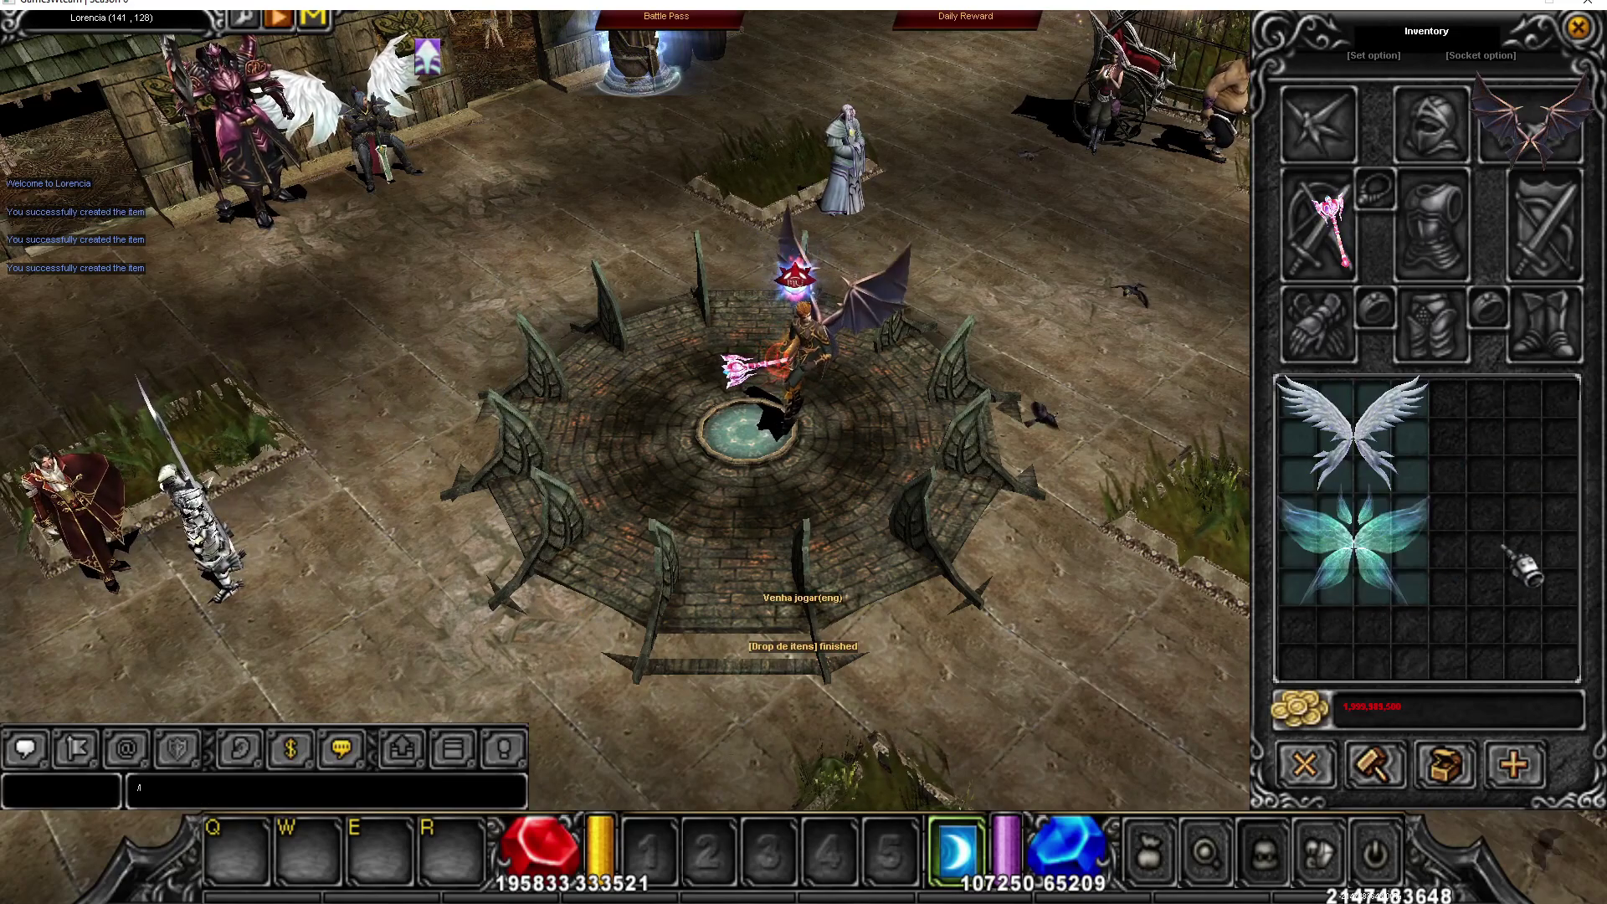
{"action": "type", "text": "/clearinv"}
{"action": "key", "text": "Return"}
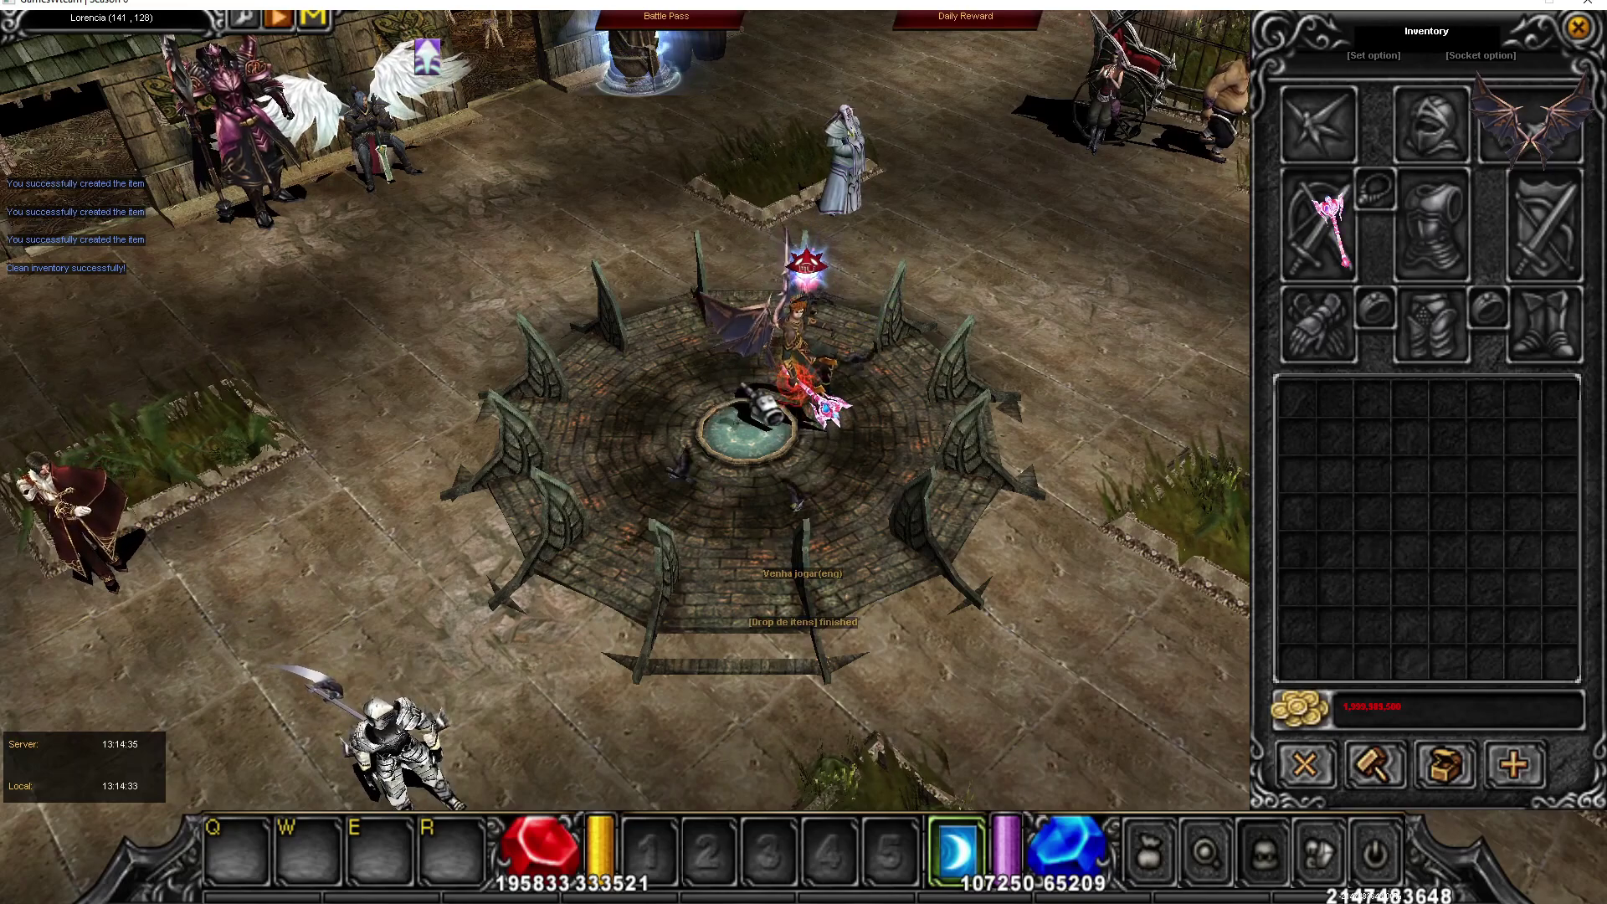
- Examine the equipped Mace of King up close on the character, and inspect its item description
{"action": "scroll", "coordinate": [803, 376], "scroll_direction": "up", "scroll_amount": 5}
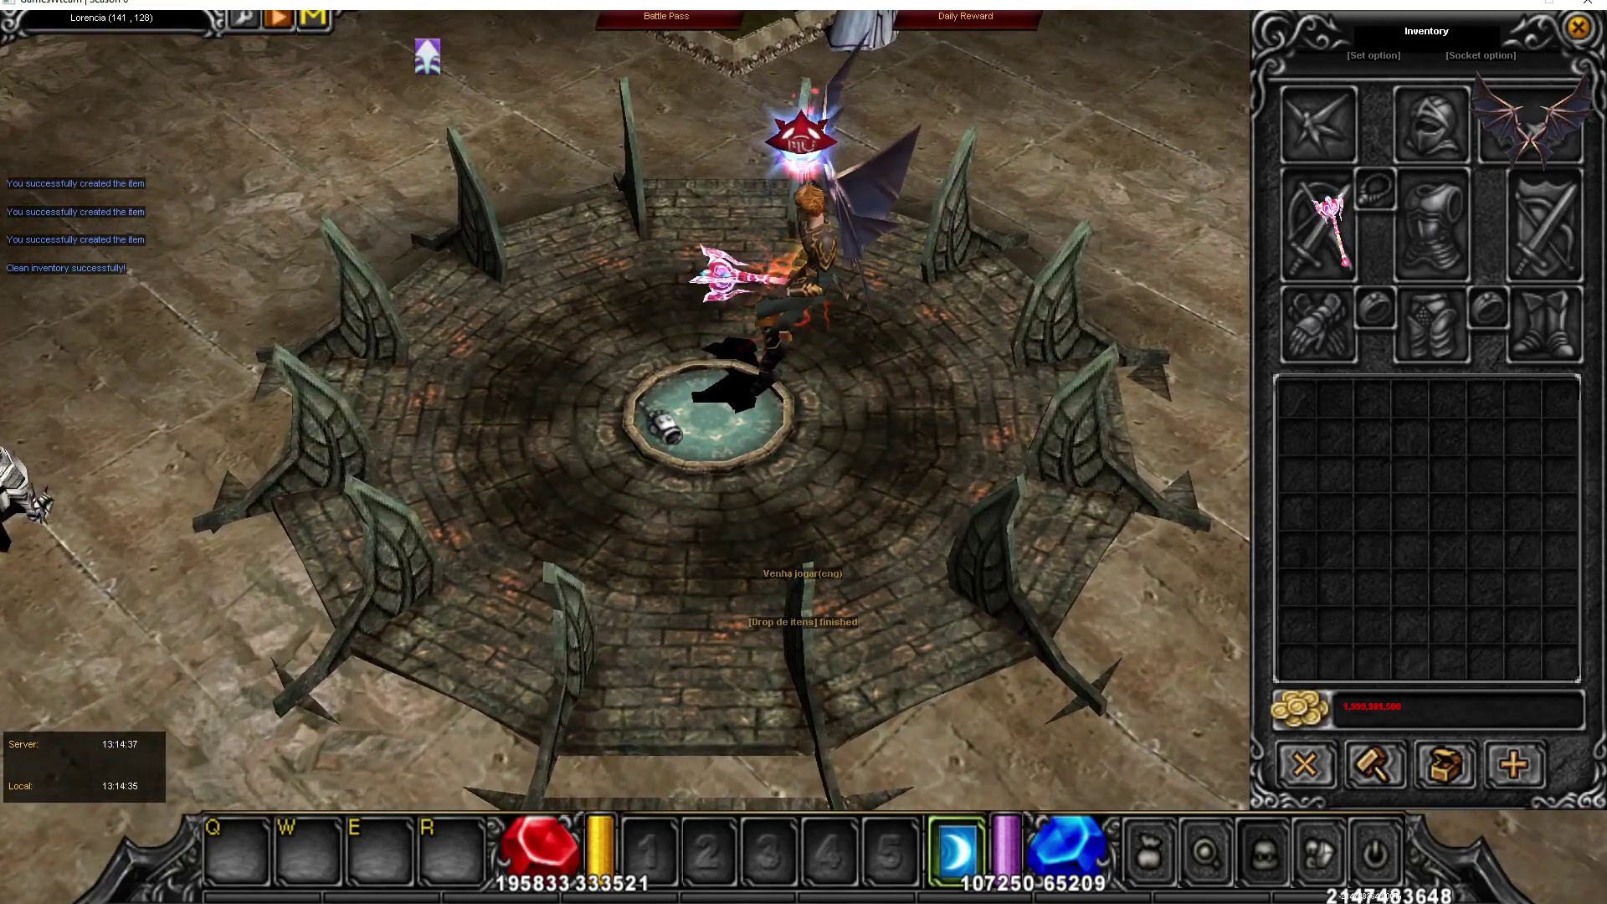
{"action": "scroll", "coordinate": [719, 385], "scroll_direction": "up", "scroll_amount": 3}
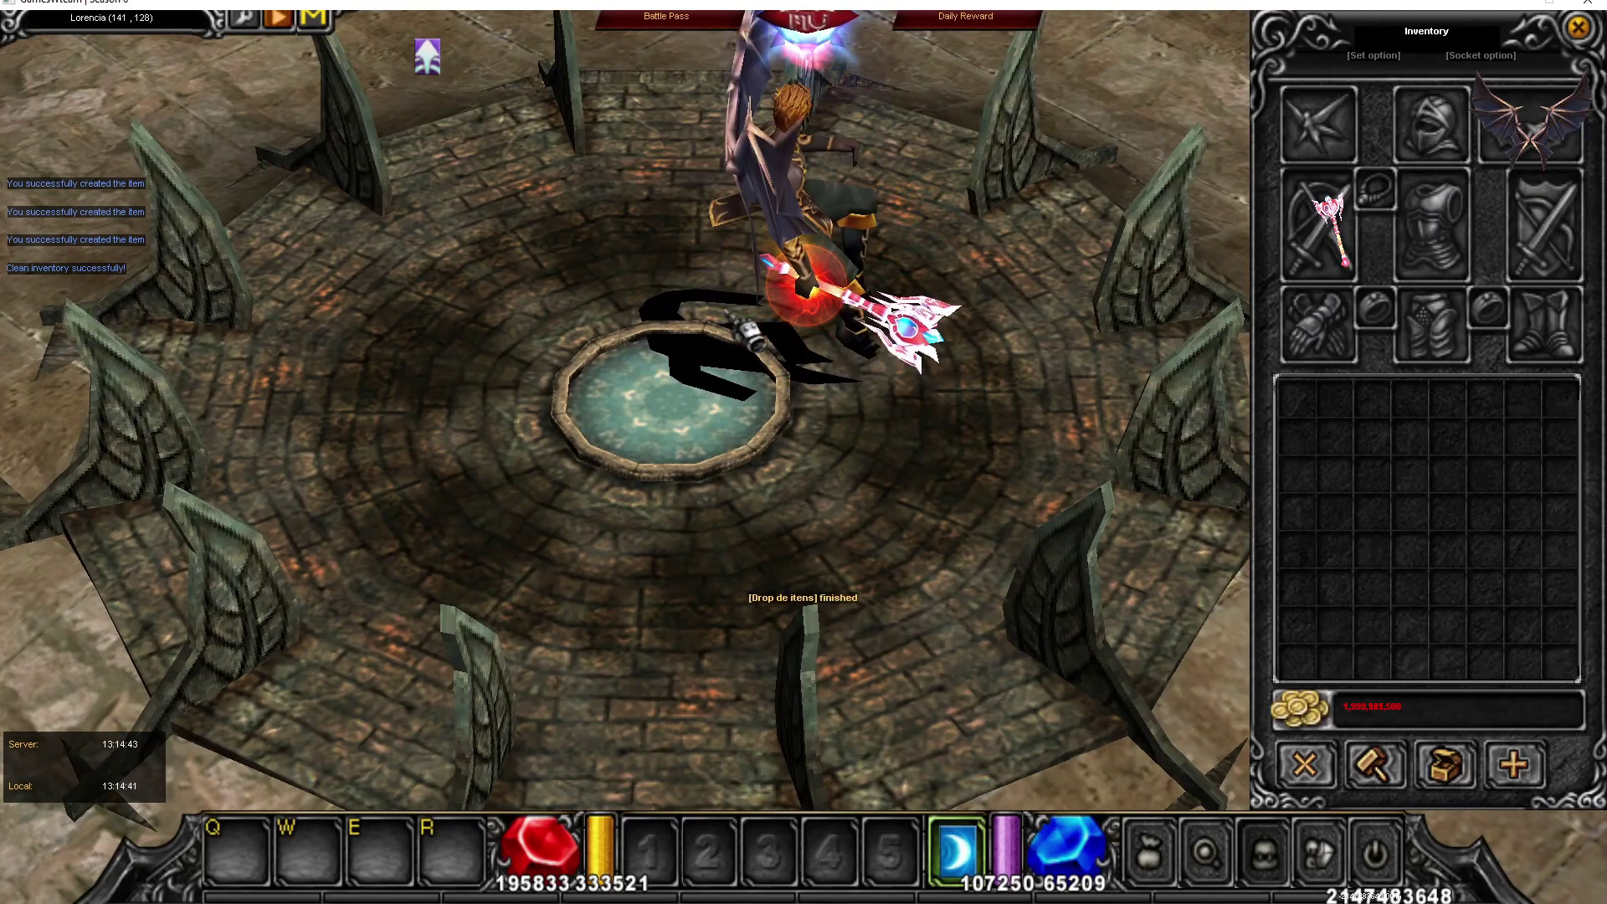
{"action": "scroll", "coordinate": [636, 401], "scroll_direction": "up", "scroll_amount": 2}
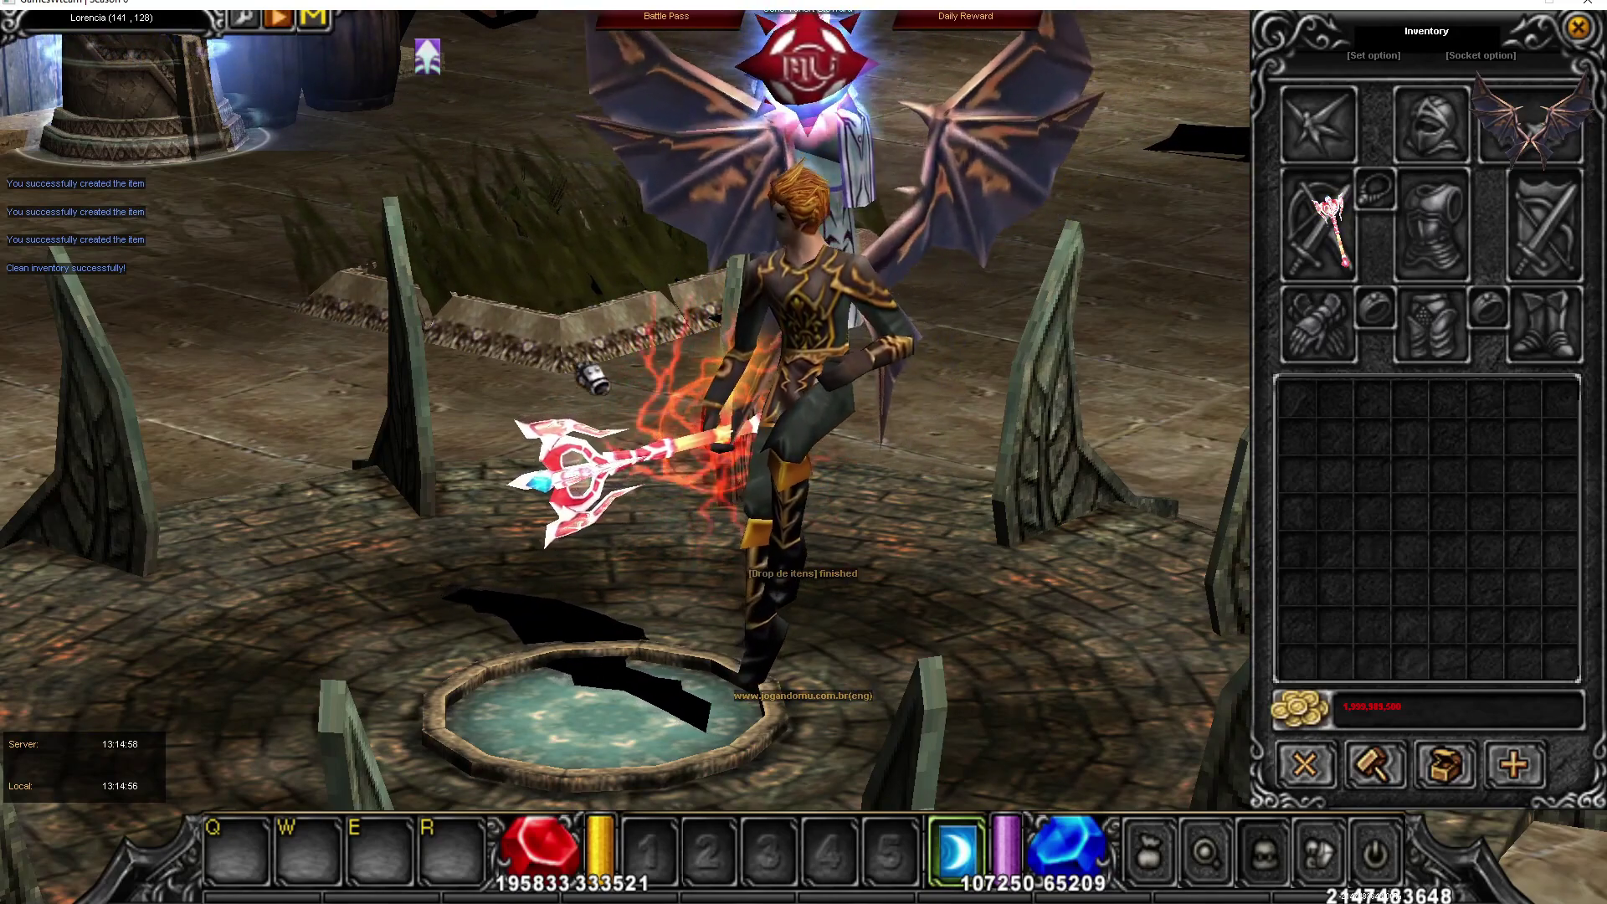
{"action": "scroll", "coordinate": [626, 452], "scroll_direction": "down", "scroll_amount": 5}
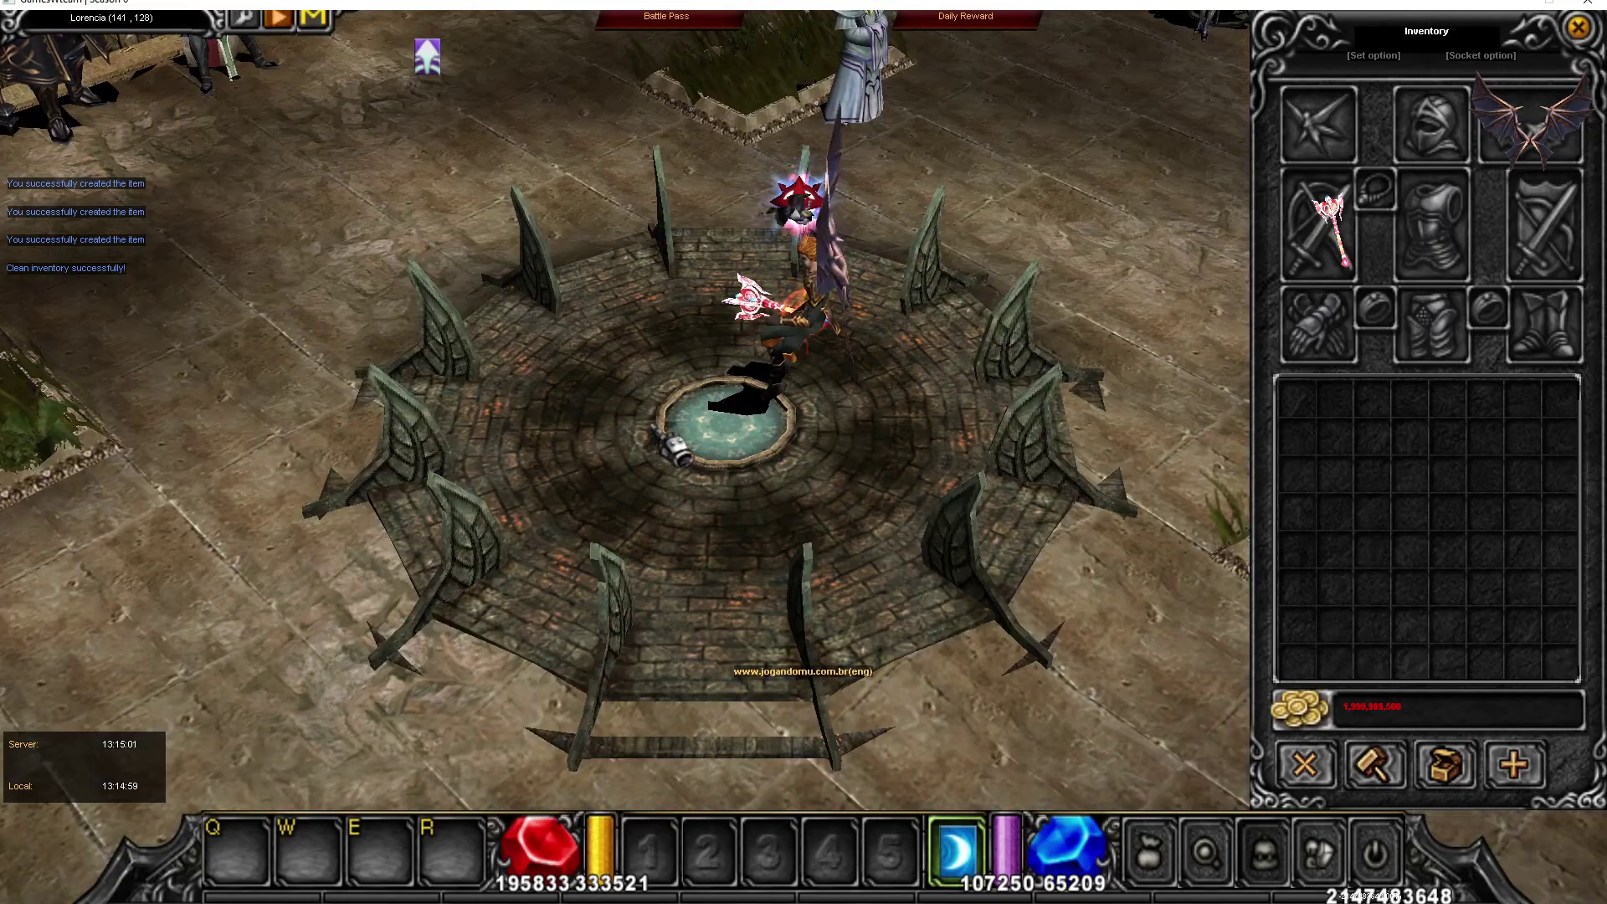
{"action": "scroll", "coordinate": [625, 452], "scroll_direction": "up", "scroll_amount": 3}
{"action": "scroll", "coordinate": [625, 452], "scroll_direction": "up", "scroll_amount": 1}
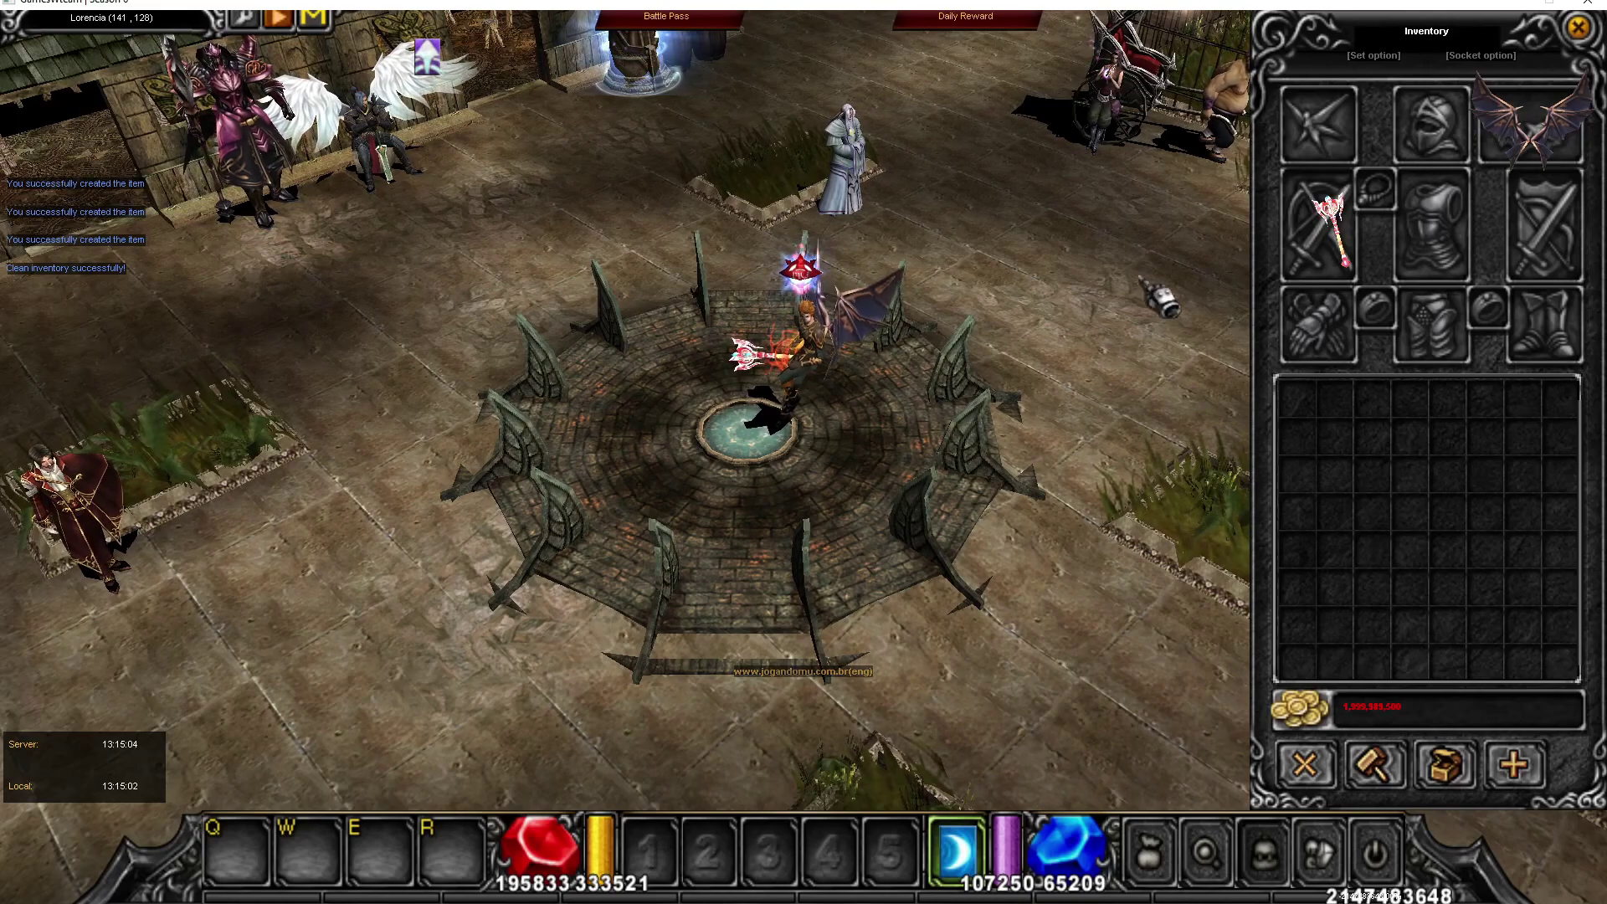
{"action": "mouse_move", "coordinate": [1355, 244]}
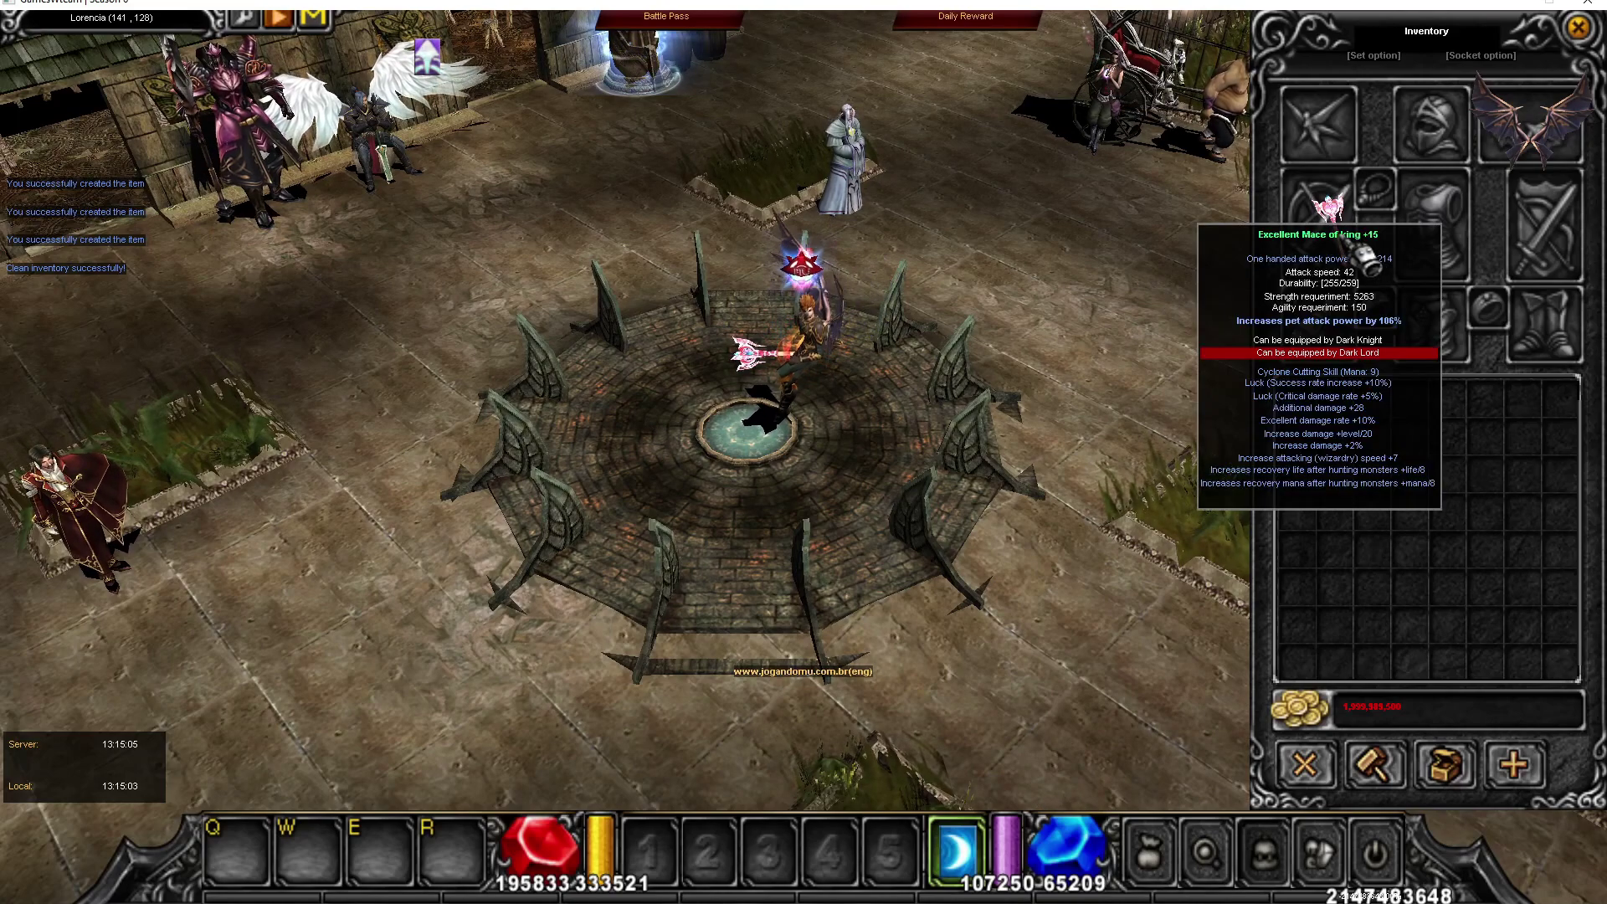
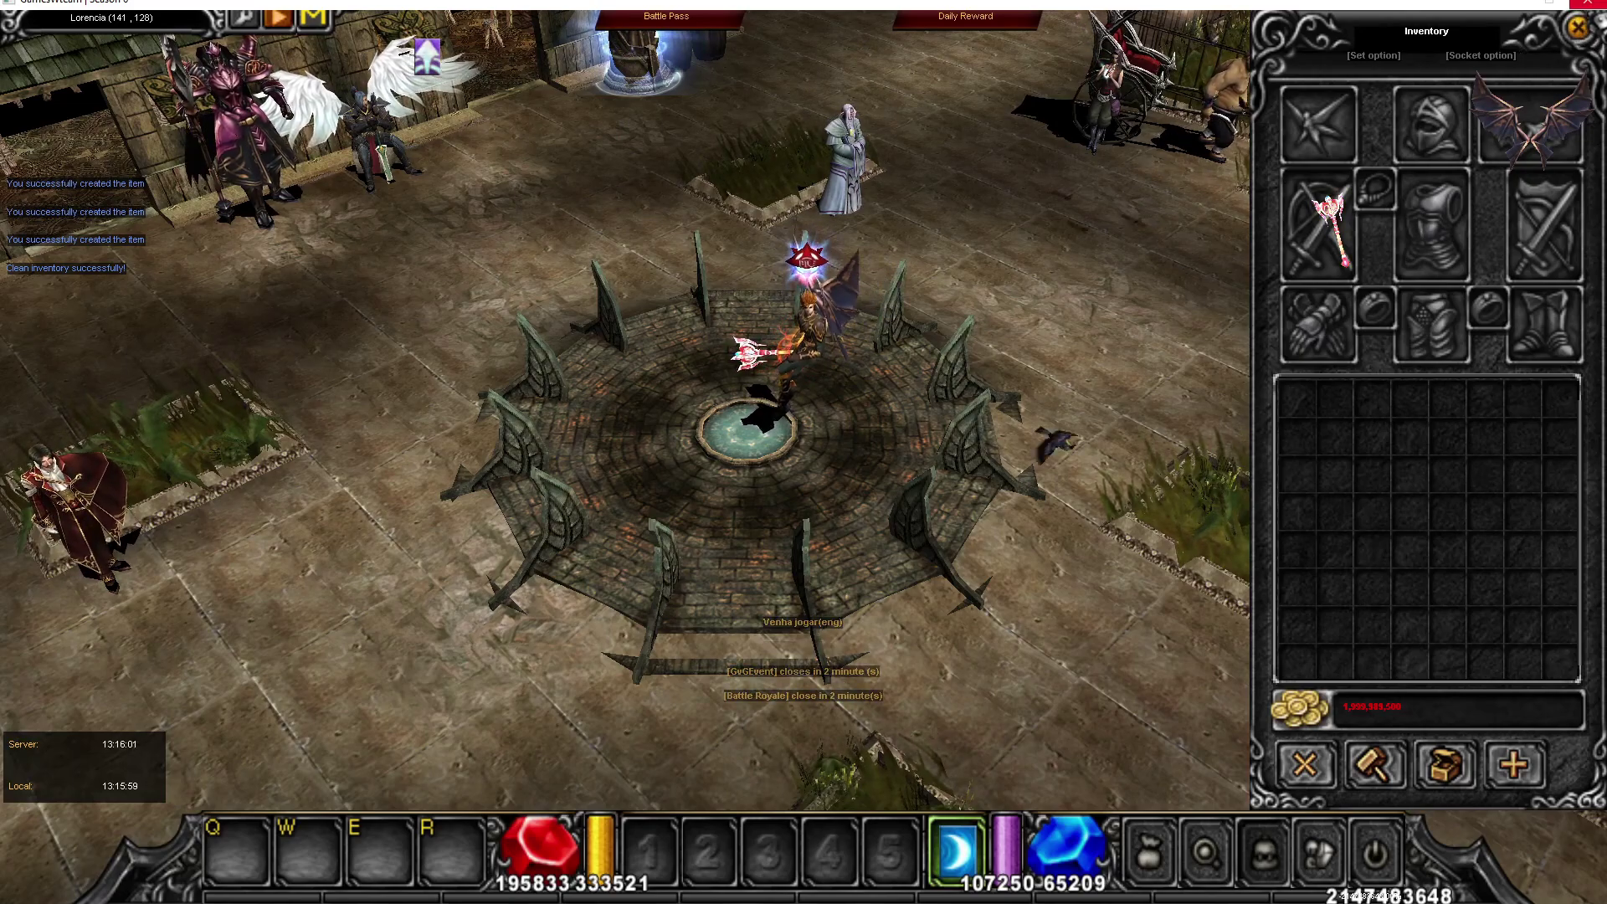
- Switch to the remote server and open CustomItemDescription.txt from the CustomItem folder of MAIN_INFO v36 - Season 6
{"action": "key", "text": "alt+Tab"}
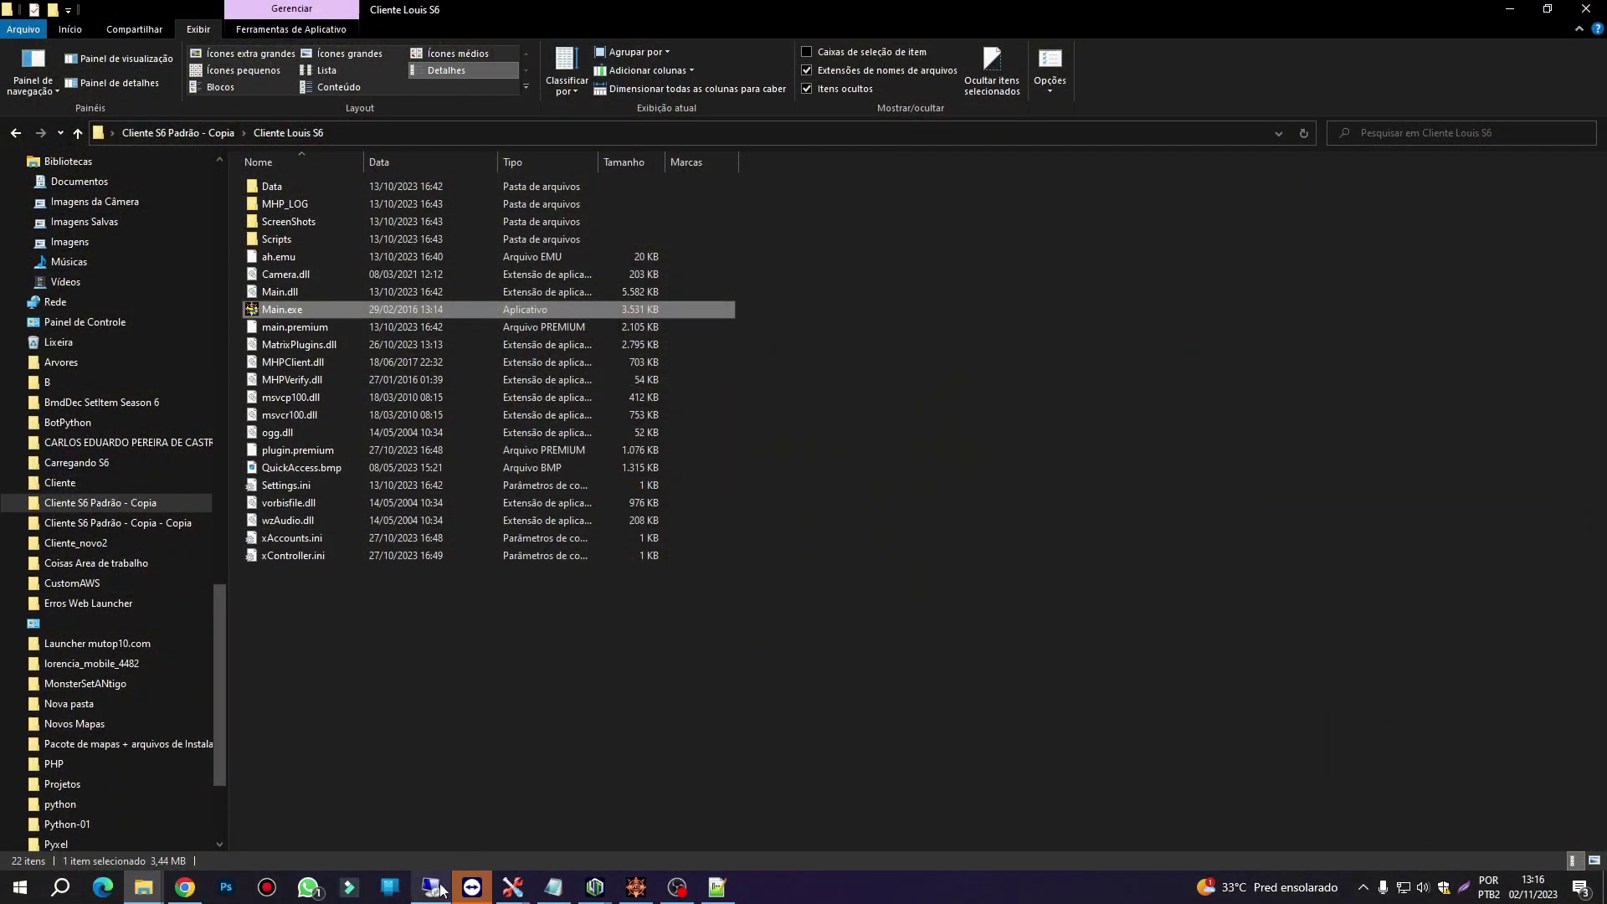
{"action": "left_click", "coordinate": [432, 887]}
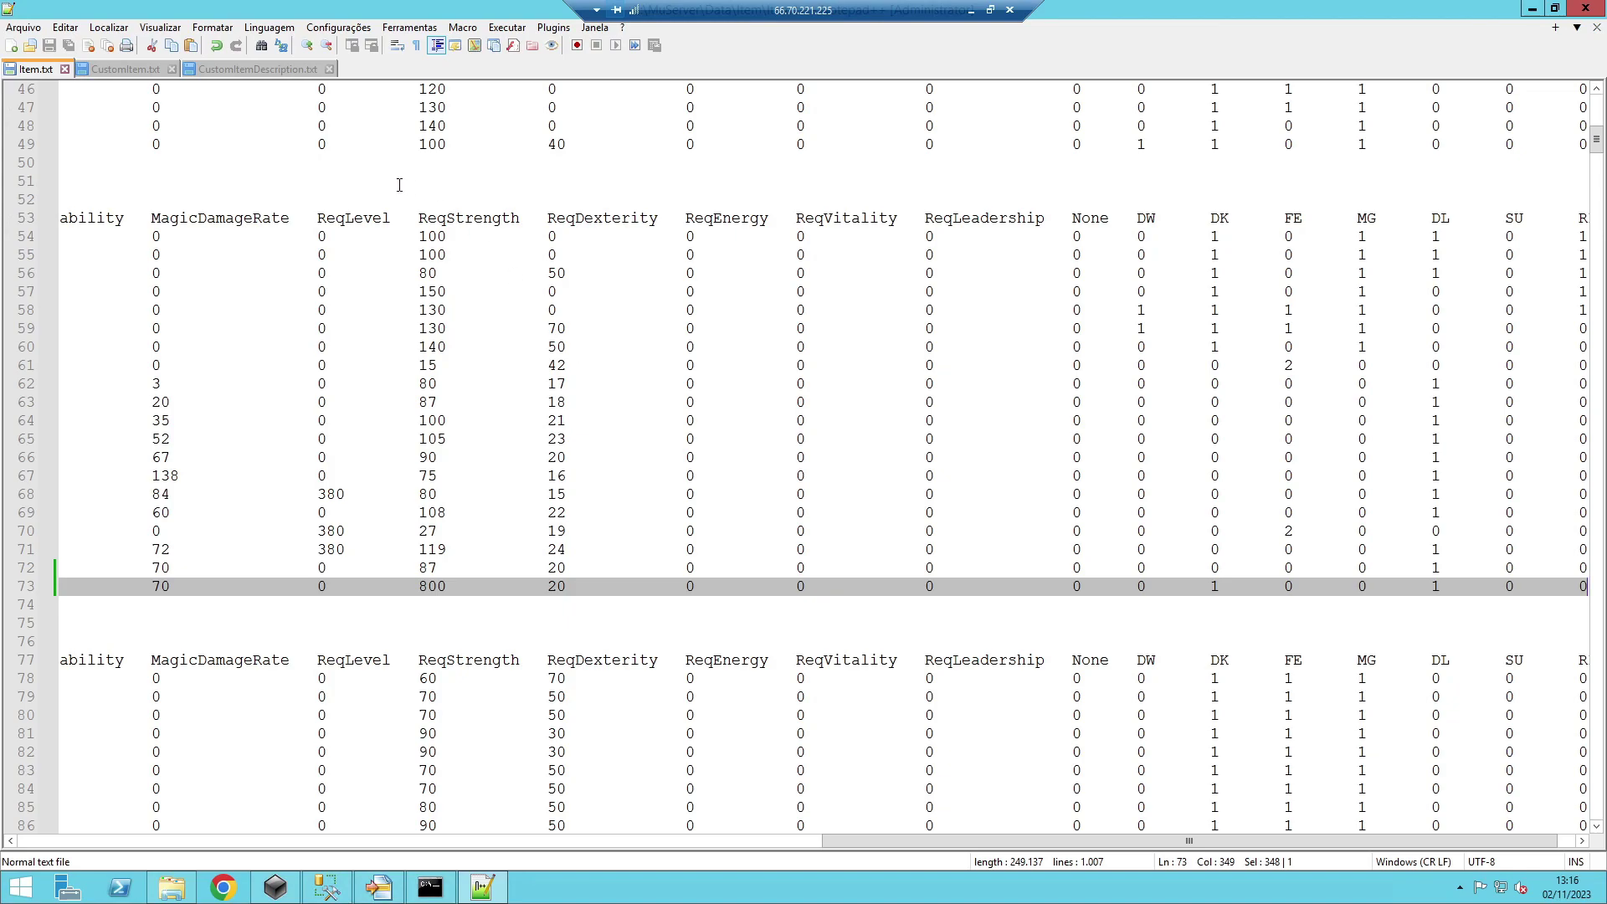
{"action": "left_click", "coordinate": [154, 891]}
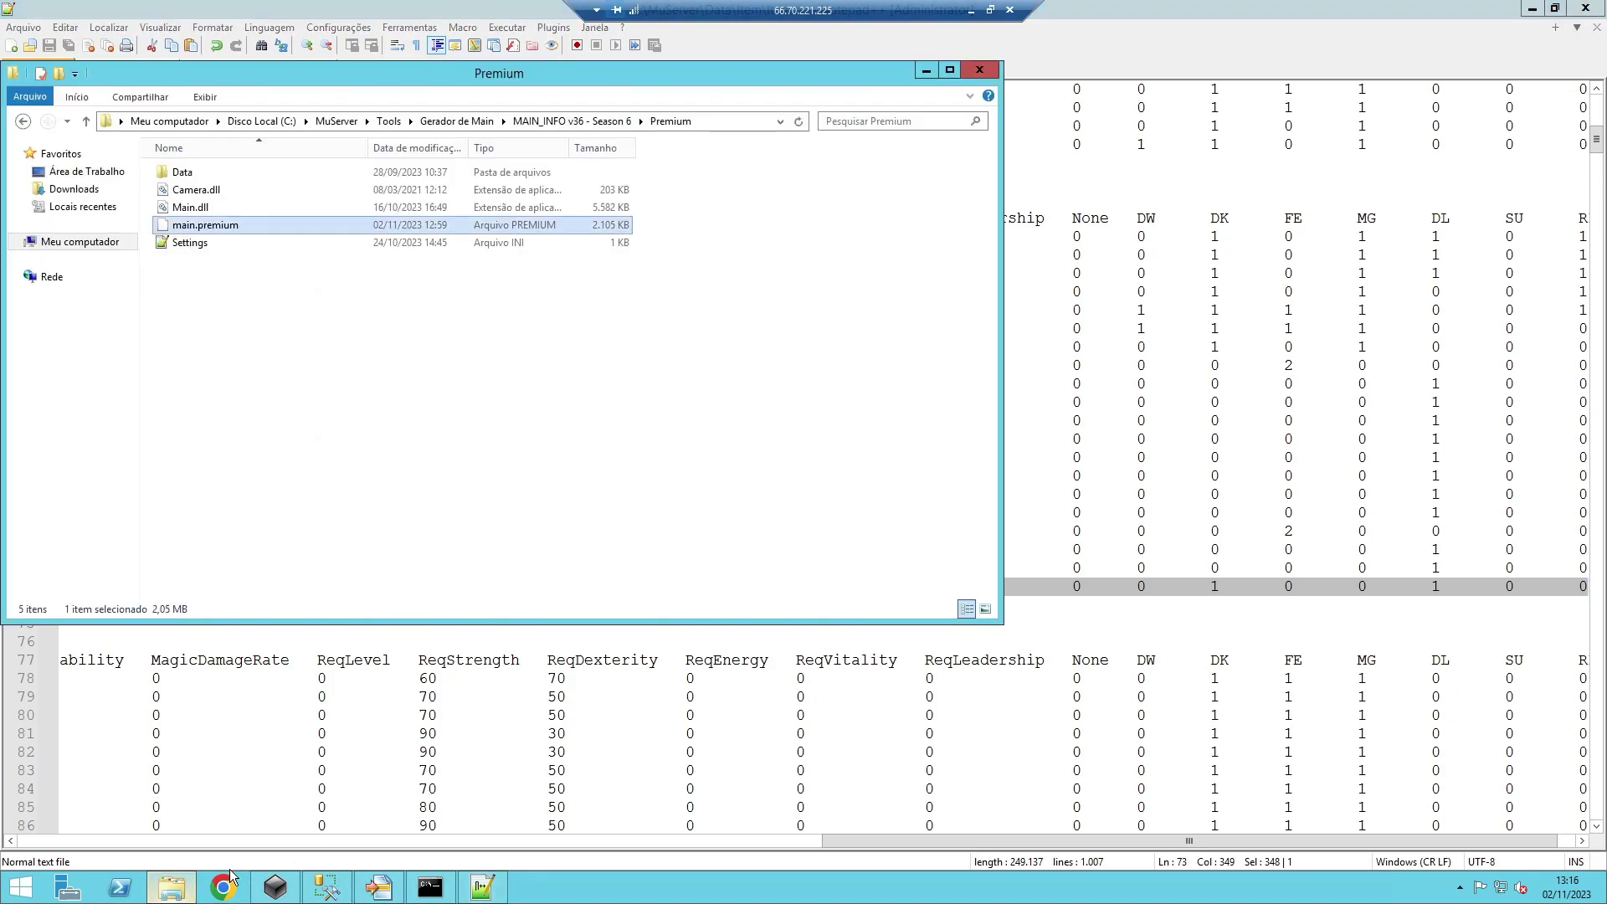
{"action": "left_click", "coordinate": [541, 121]}
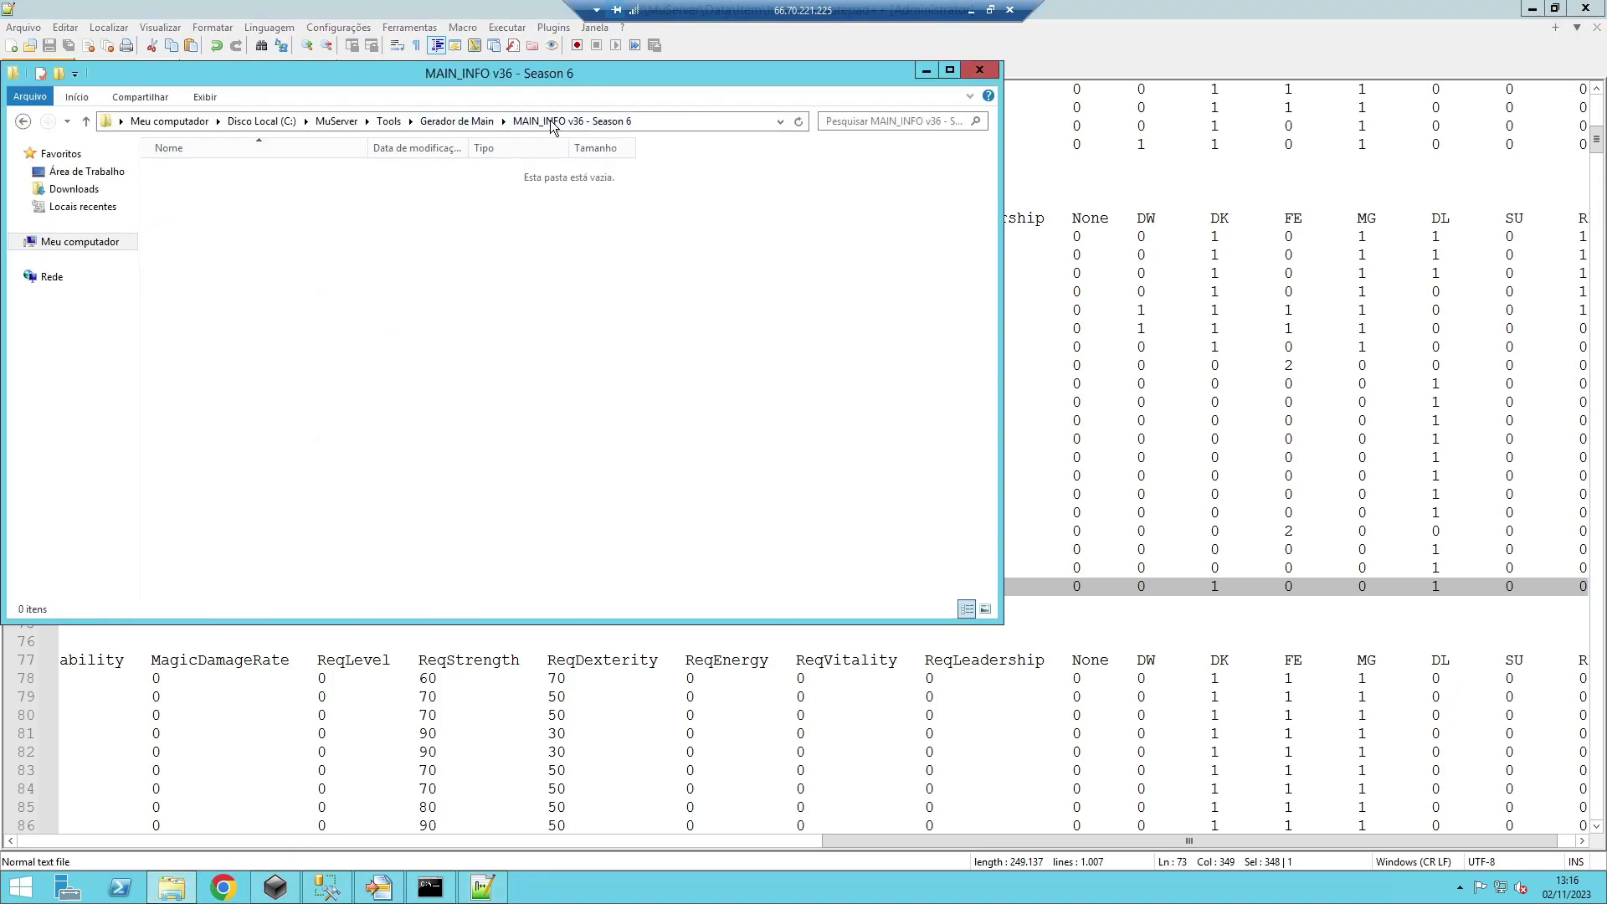
{"action": "double_click", "coordinate": [181, 215]}
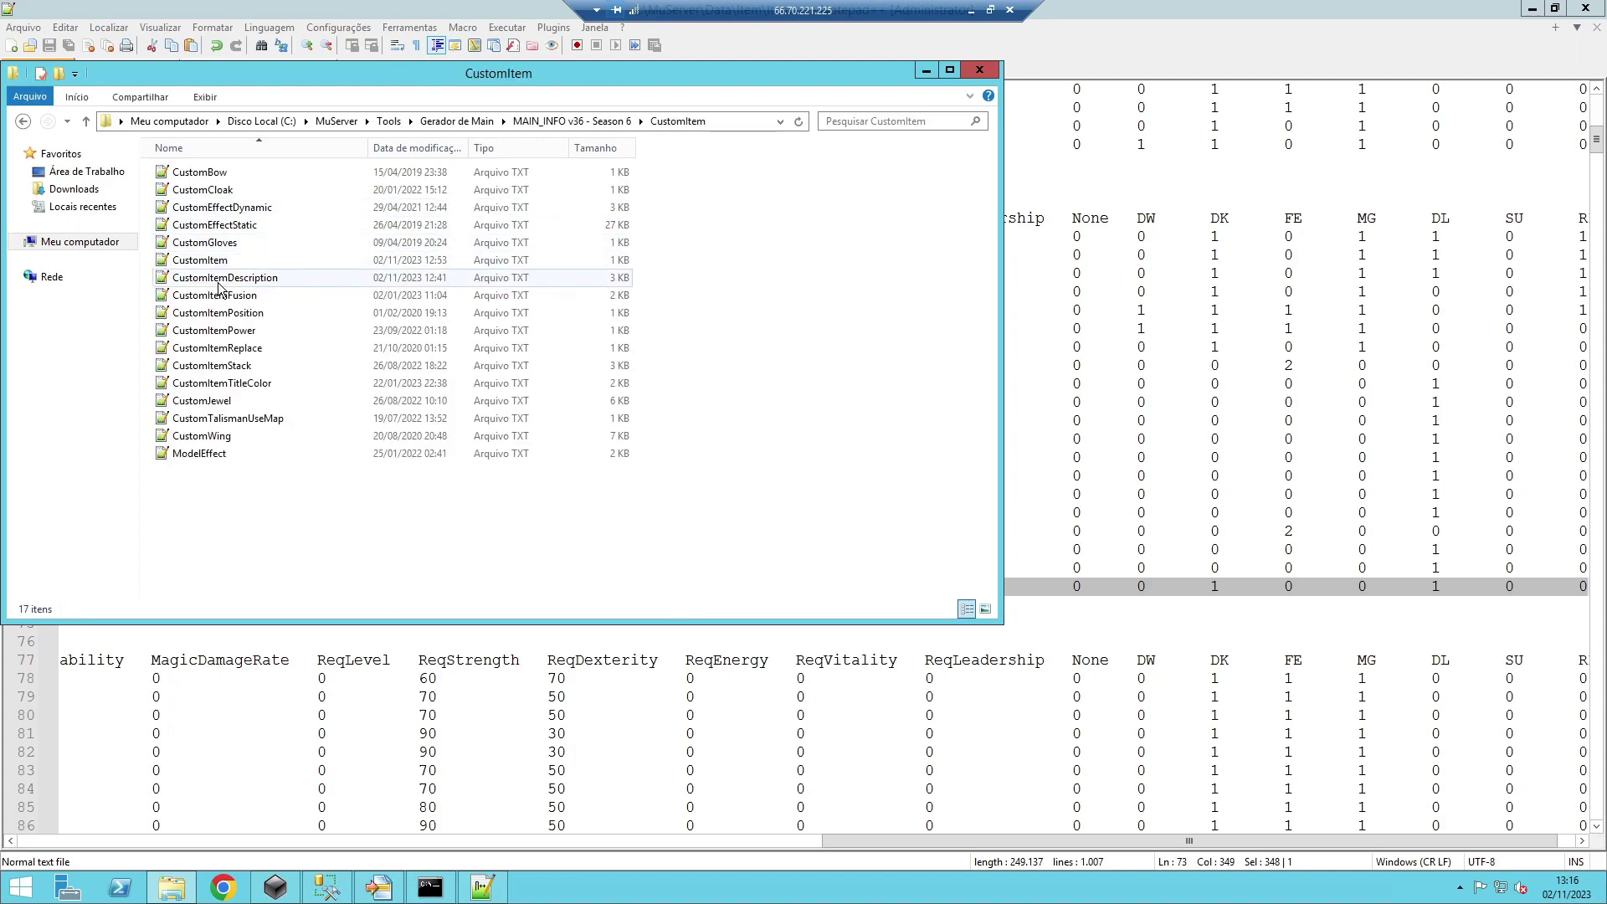
{"action": "double_click", "coordinate": [228, 279]}
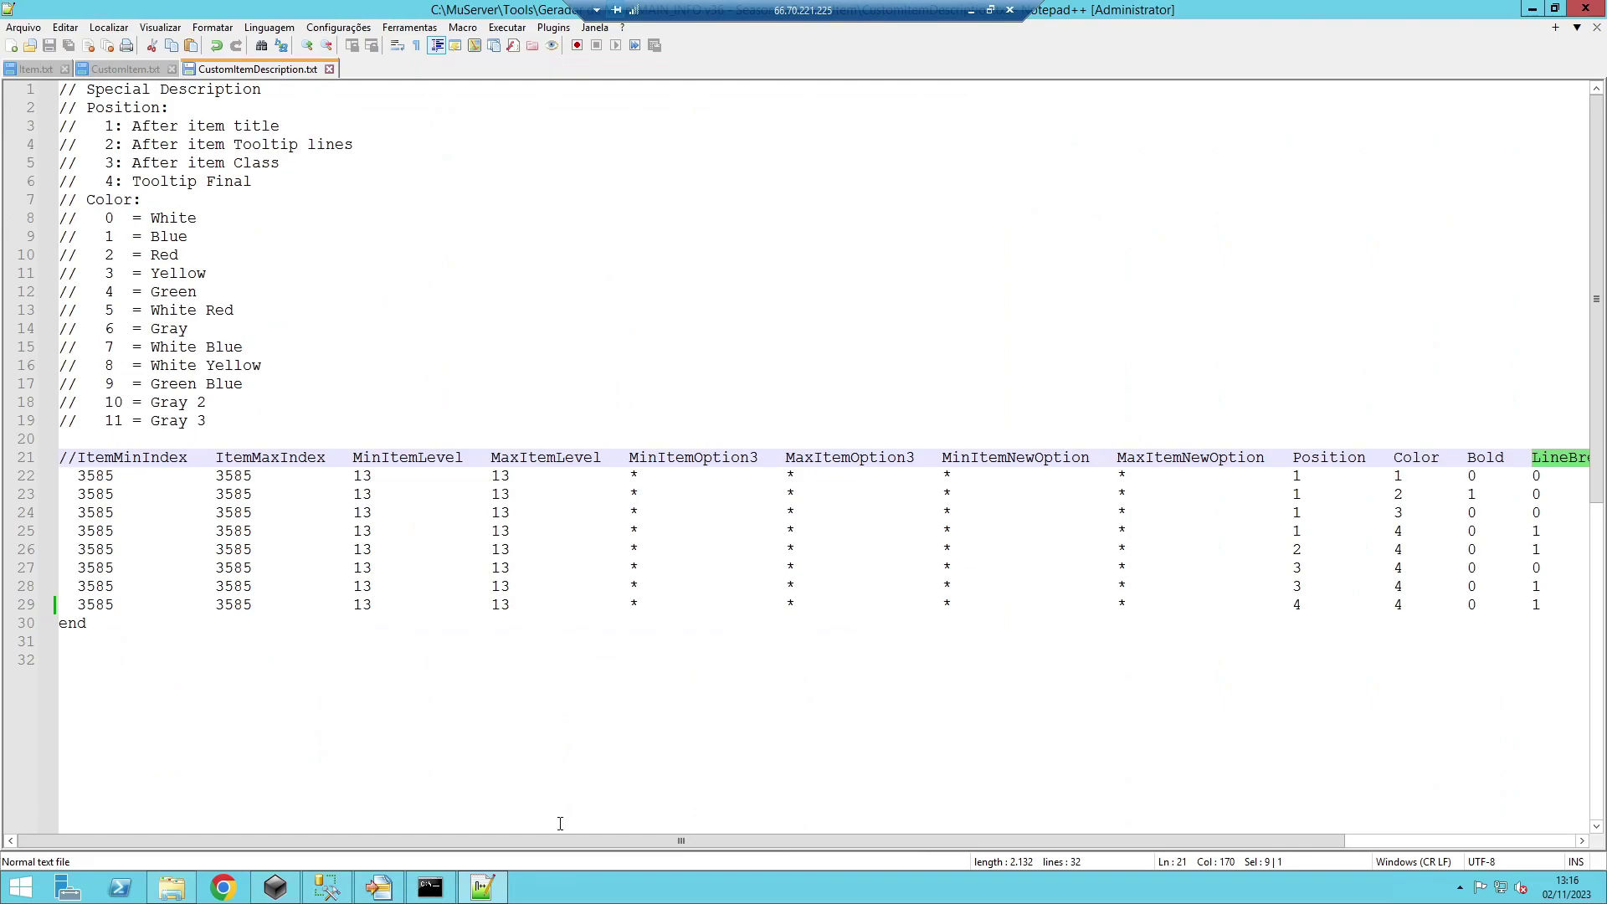
- Duplicate the last 3585 row in CustomItemDescription.txt and set the copy's ItemMinIndex to 1047
{"action": "left_click_drag", "start_coordinate": [561, 840], "coordinate": [1191, 841]}
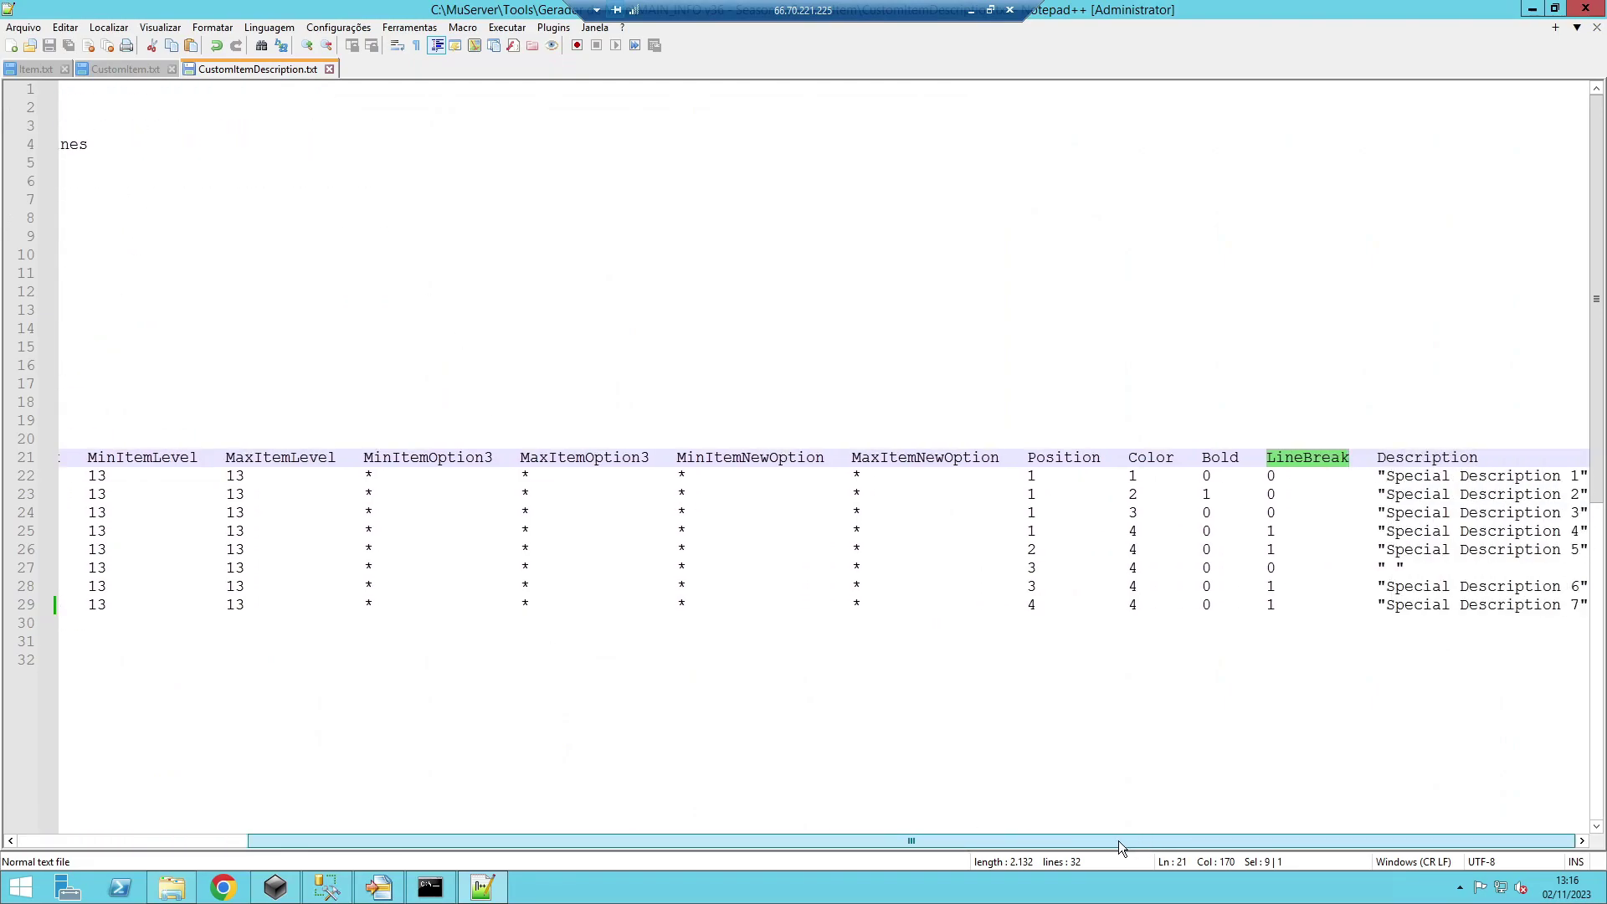
{"action": "left_click_drag", "start_coordinate": [750, 845], "coordinate": [305, 827]}
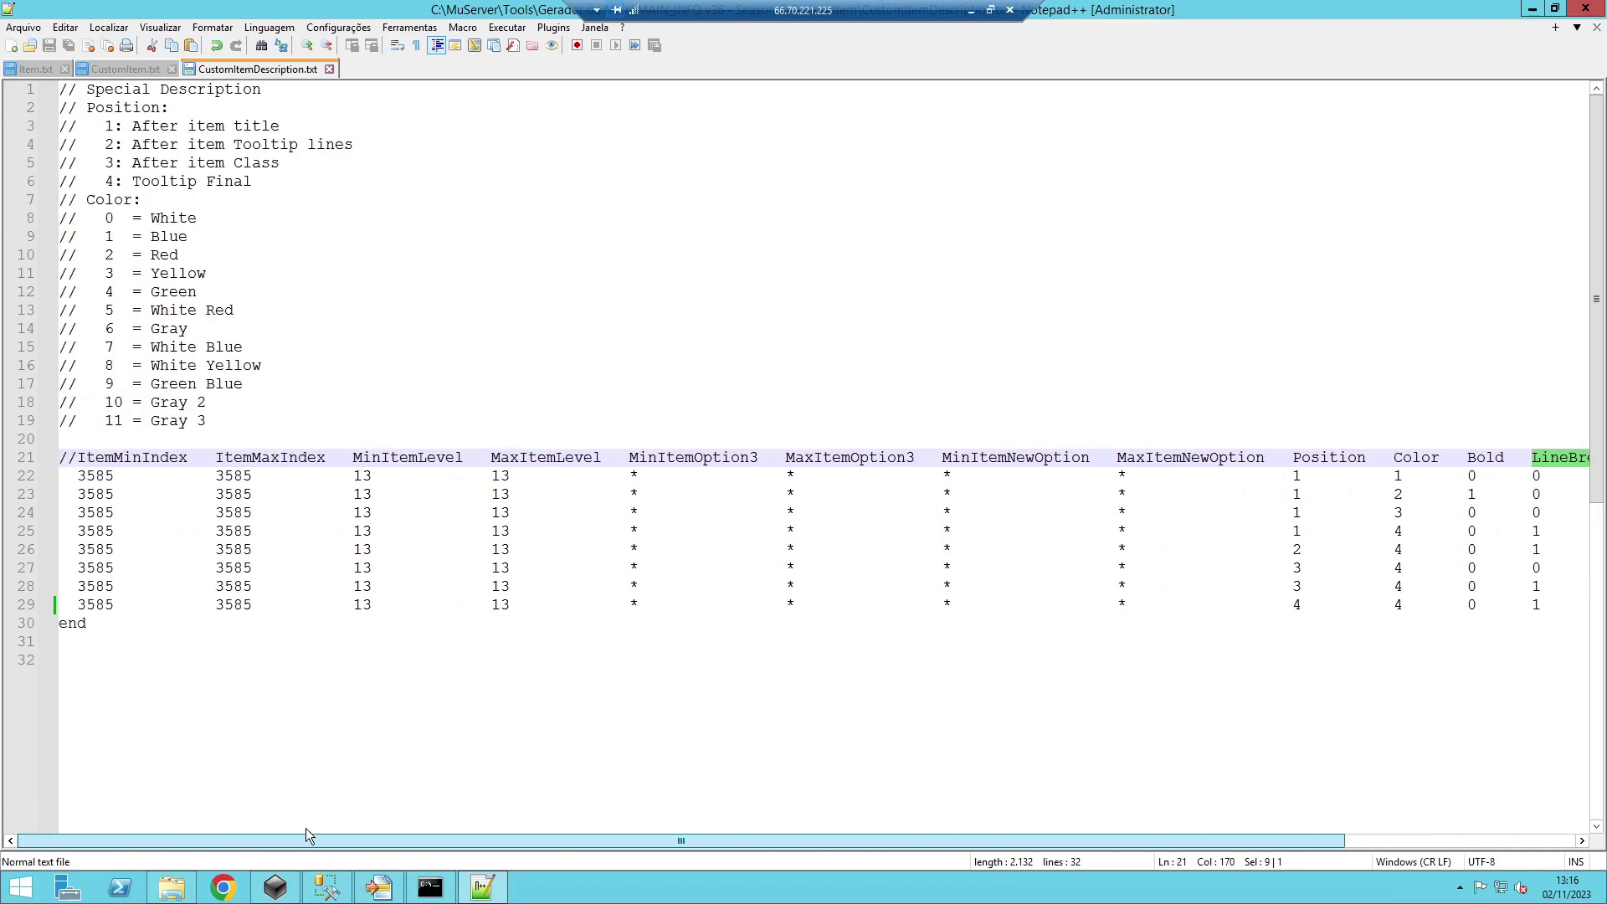
{"action": "left_click", "coordinate": [81, 604]}
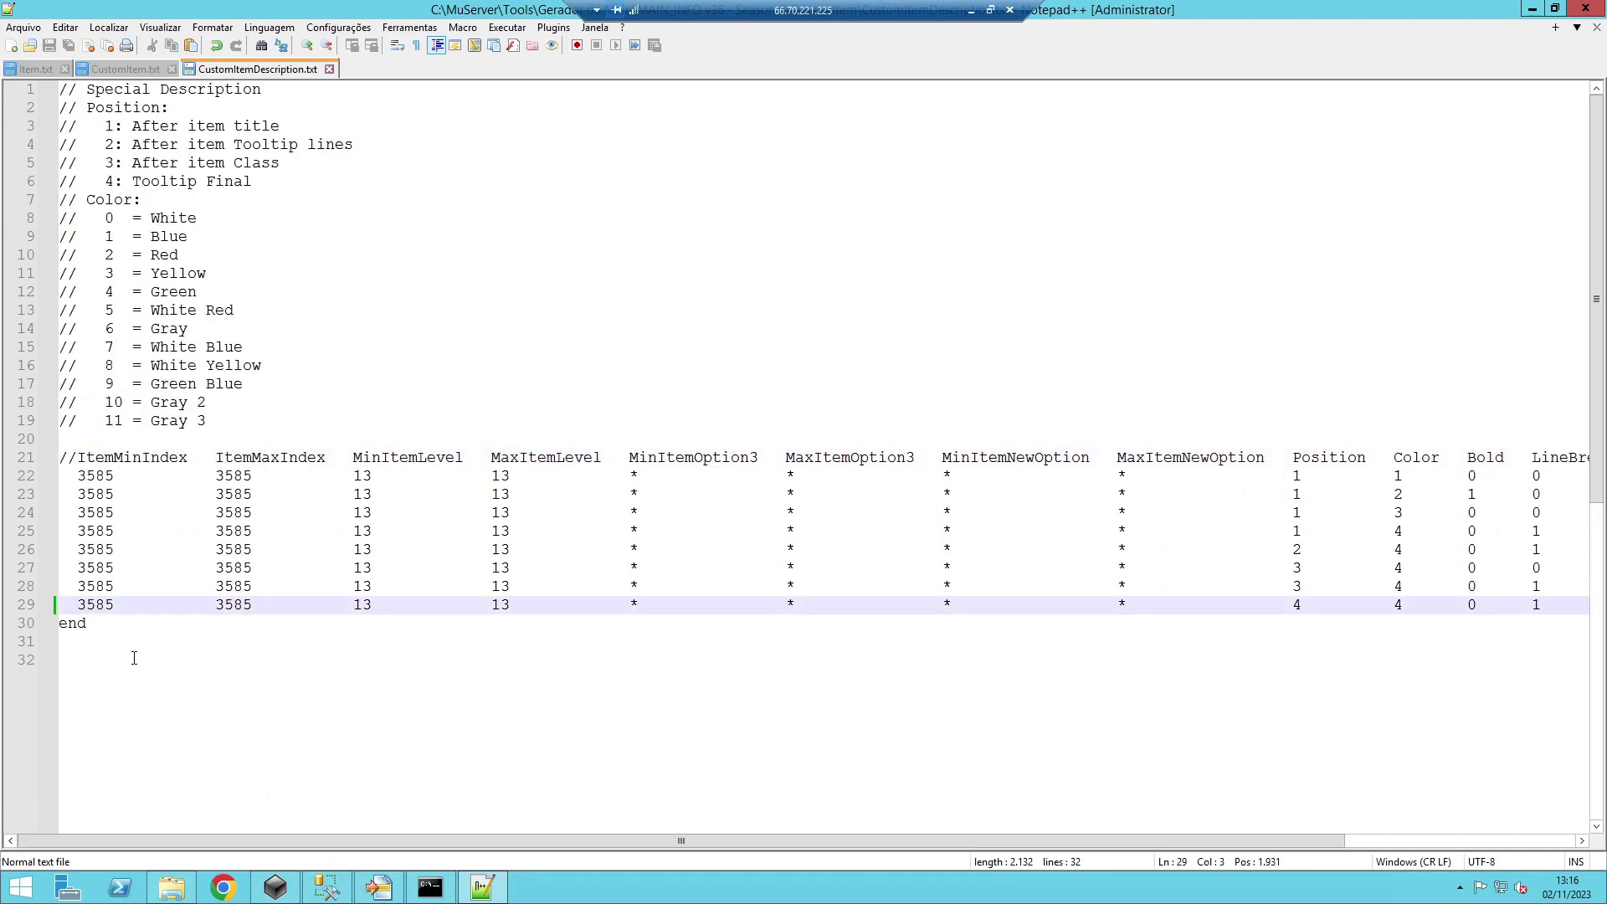
{"action": "key", "text": "ctrl+d"}
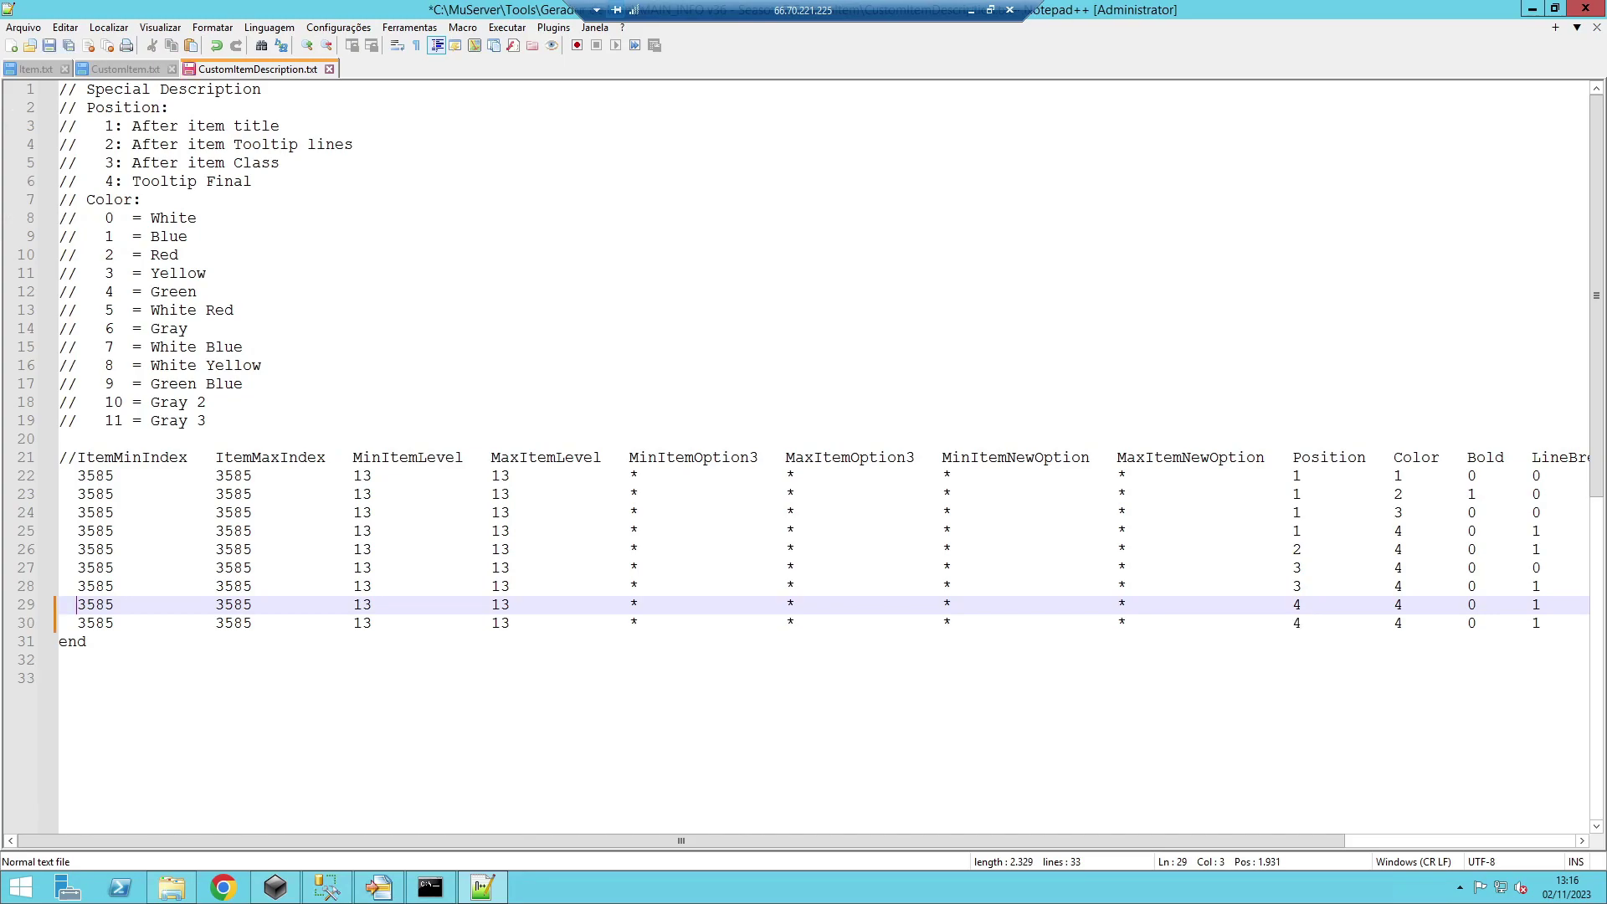
{"action": "double_click", "coordinate": [90, 624]}
{"action": "type", "text": "1047"}
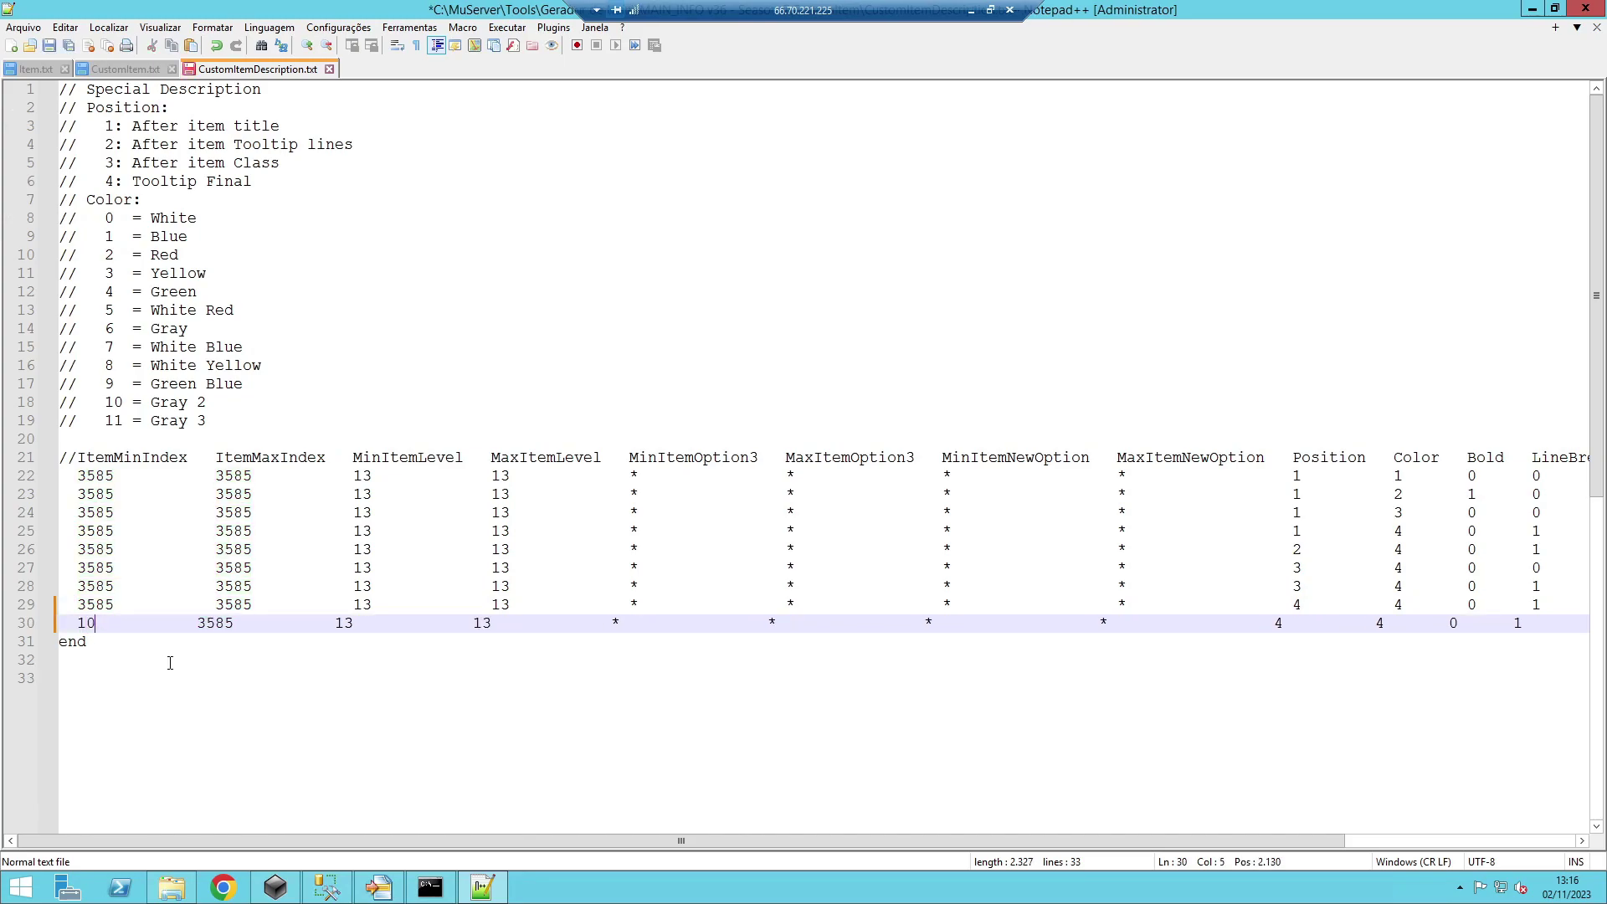
- Copy the King mace's index from CustomItem.txt and use it as the new description row's ItemMaxIndex, 1047
{"action": "left_click", "coordinate": [122, 67]}
{"action": "double_click", "coordinate": [80, 217]}
{"action": "key", "text": "ctrl+c"}
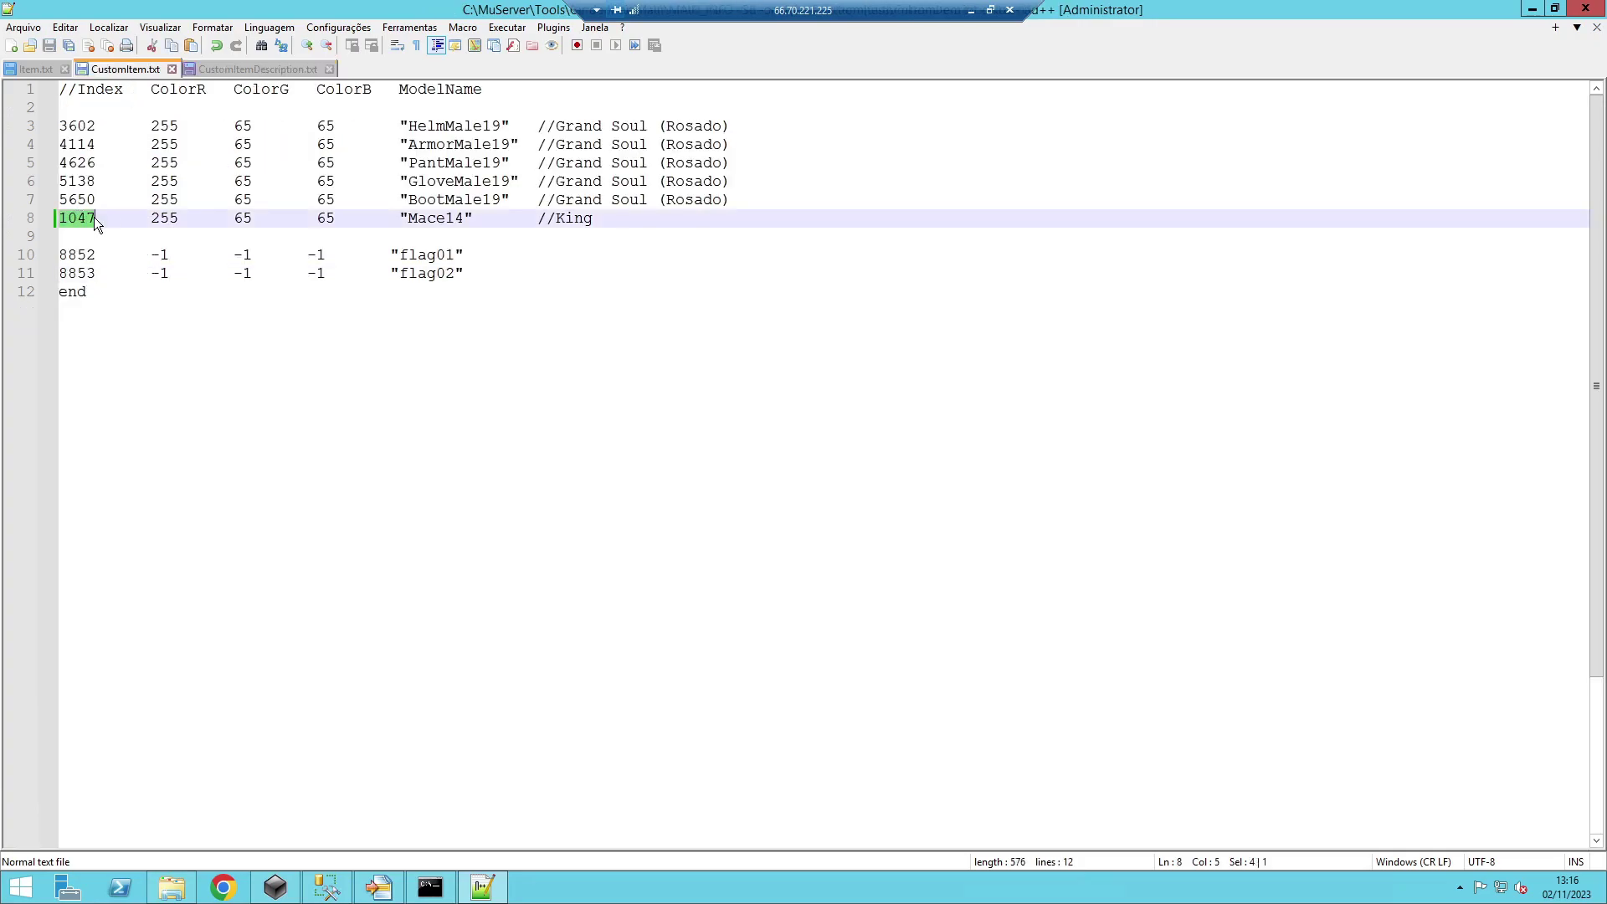
{"action": "left_click", "coordinate": [234, 72]}
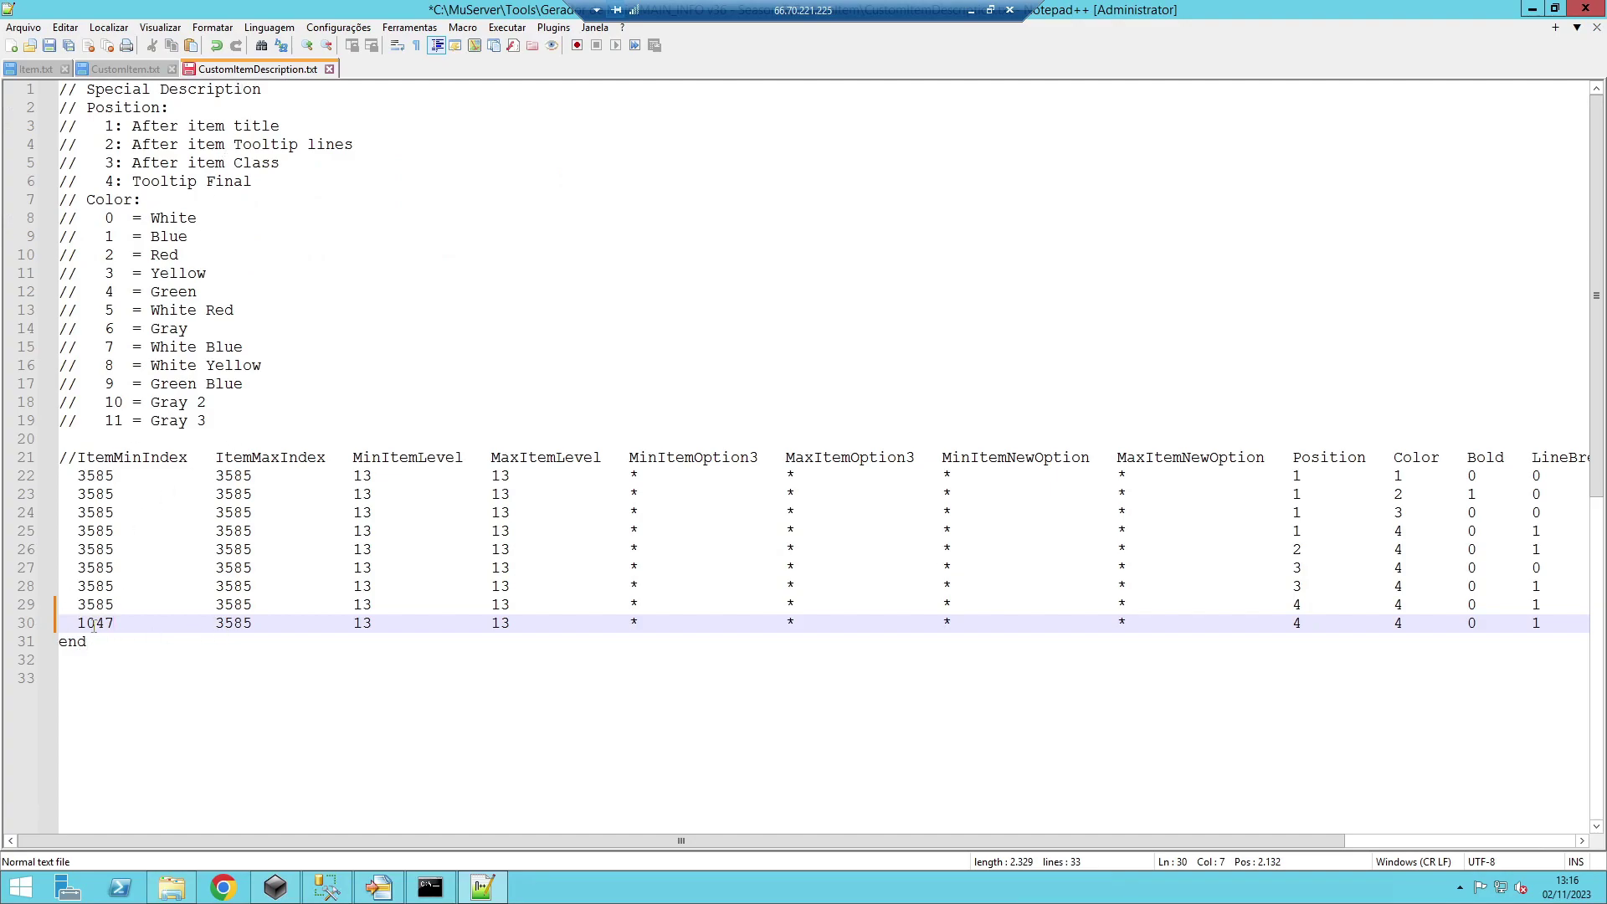
{"action": "double_click", "coordinate": [235, 625]}
{"action": "key", "text": "ctrl+v"}
- Set both MinItemLevel and MaxItemLevel of the 1047 row to *
{"action": "double_click", "coordinate": [362, 622]}
{"action": "type", "text": "*"}
{"action": "double_click", "coordinate": [495, 623]}
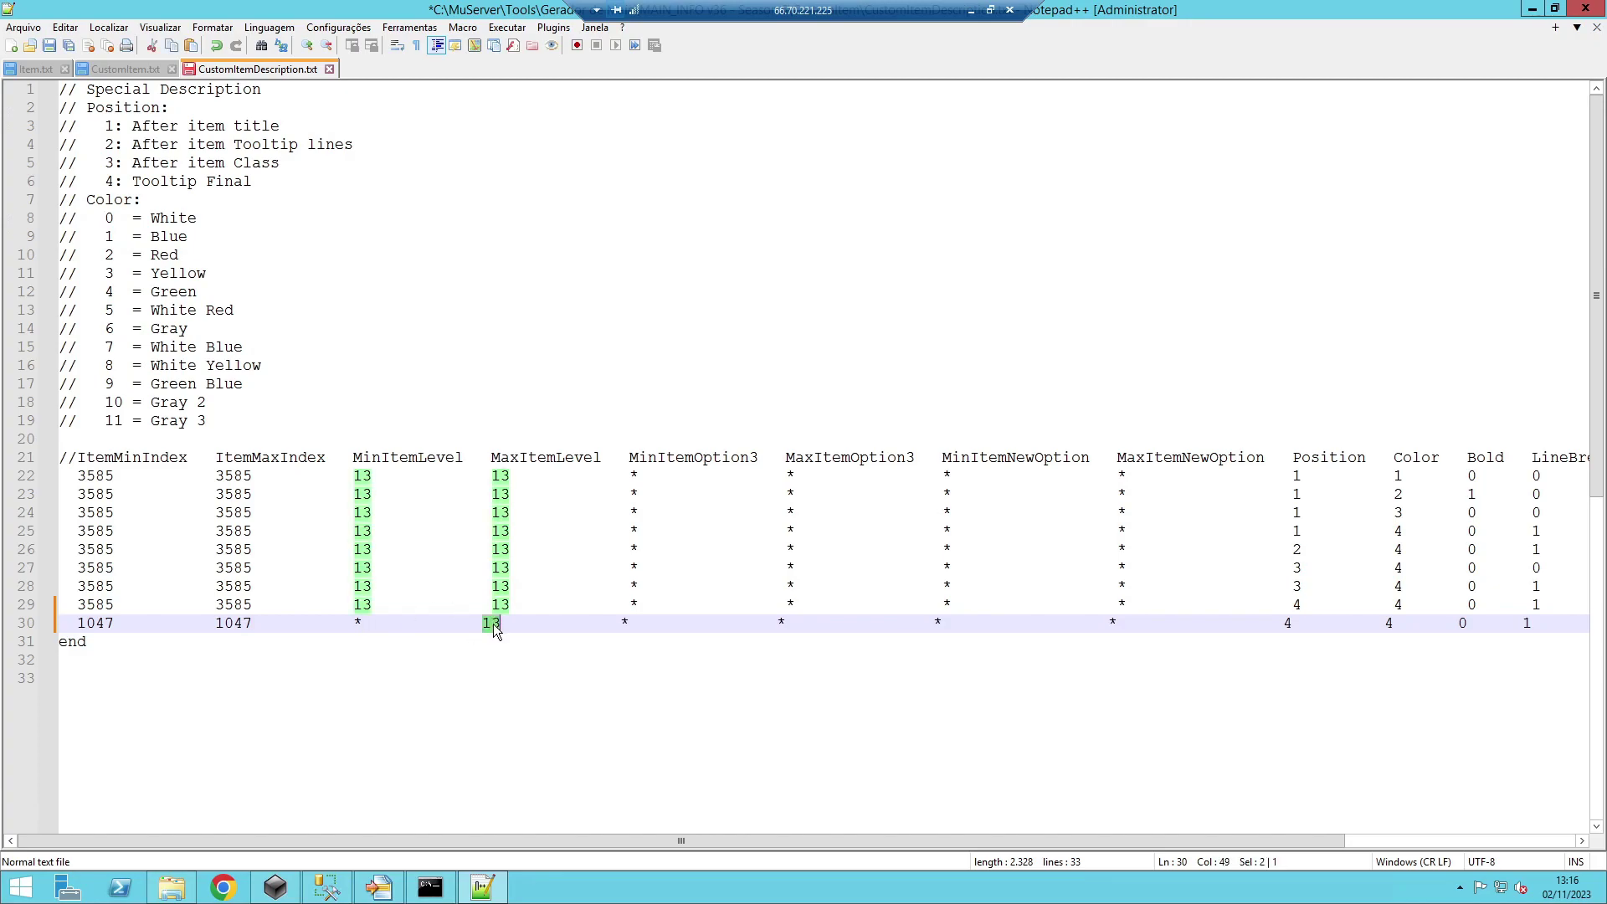
{"action": "type", "text": "*"}
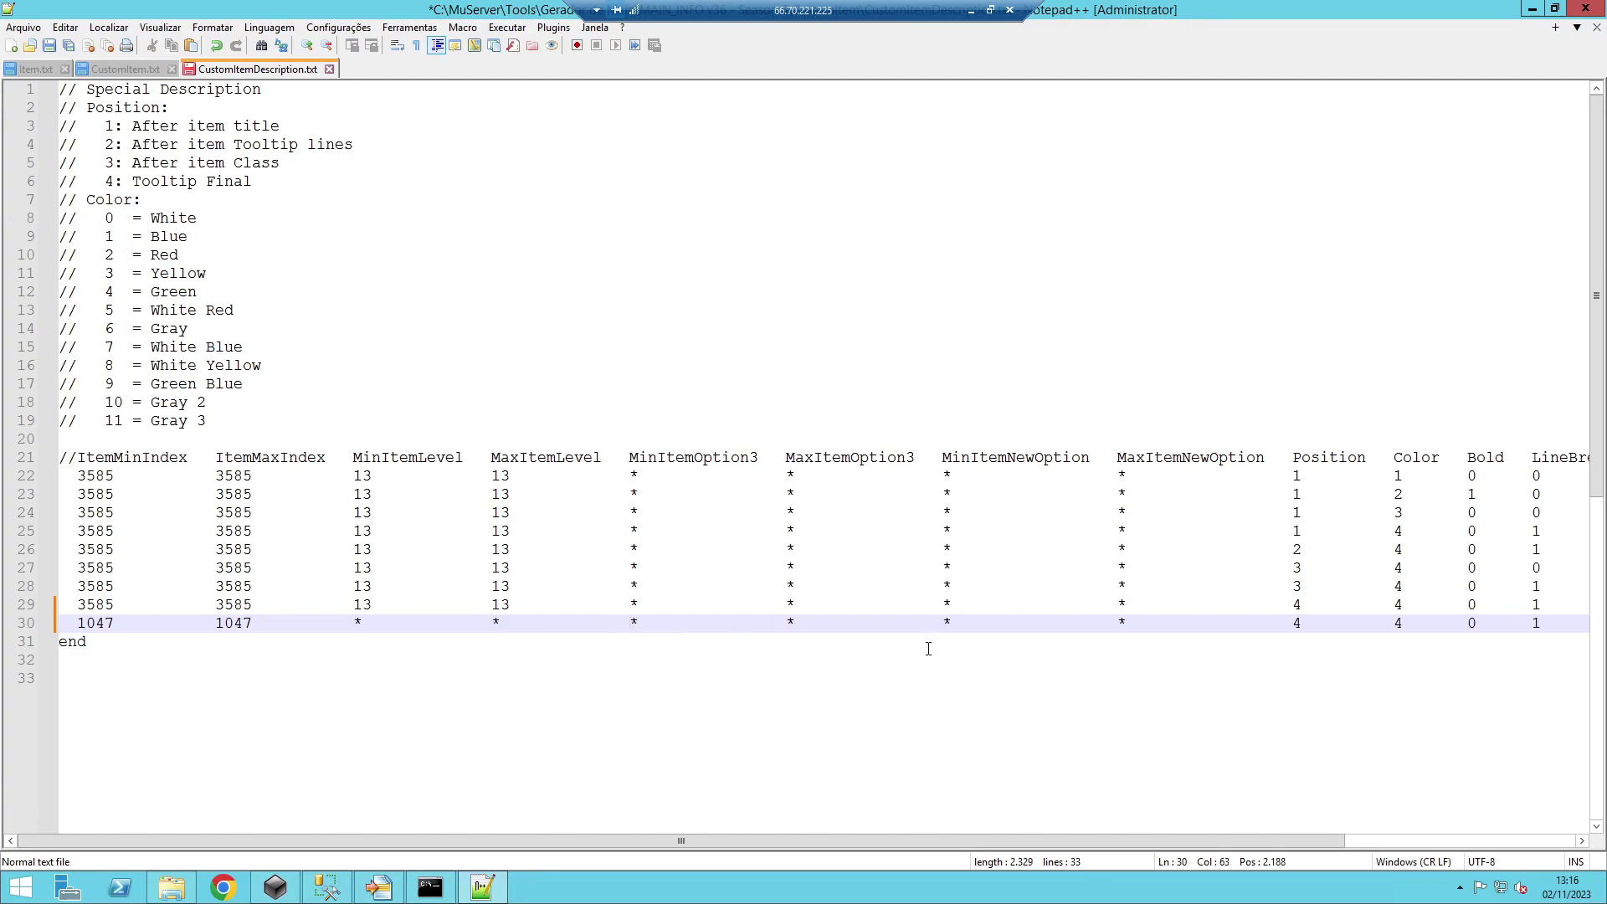
- Check the Position value of the 1047 row against the position codes in the file's header comments
{"action": "left_click_drag", "start_coordinate": [819, 841], "coordinate": [969, 842]}
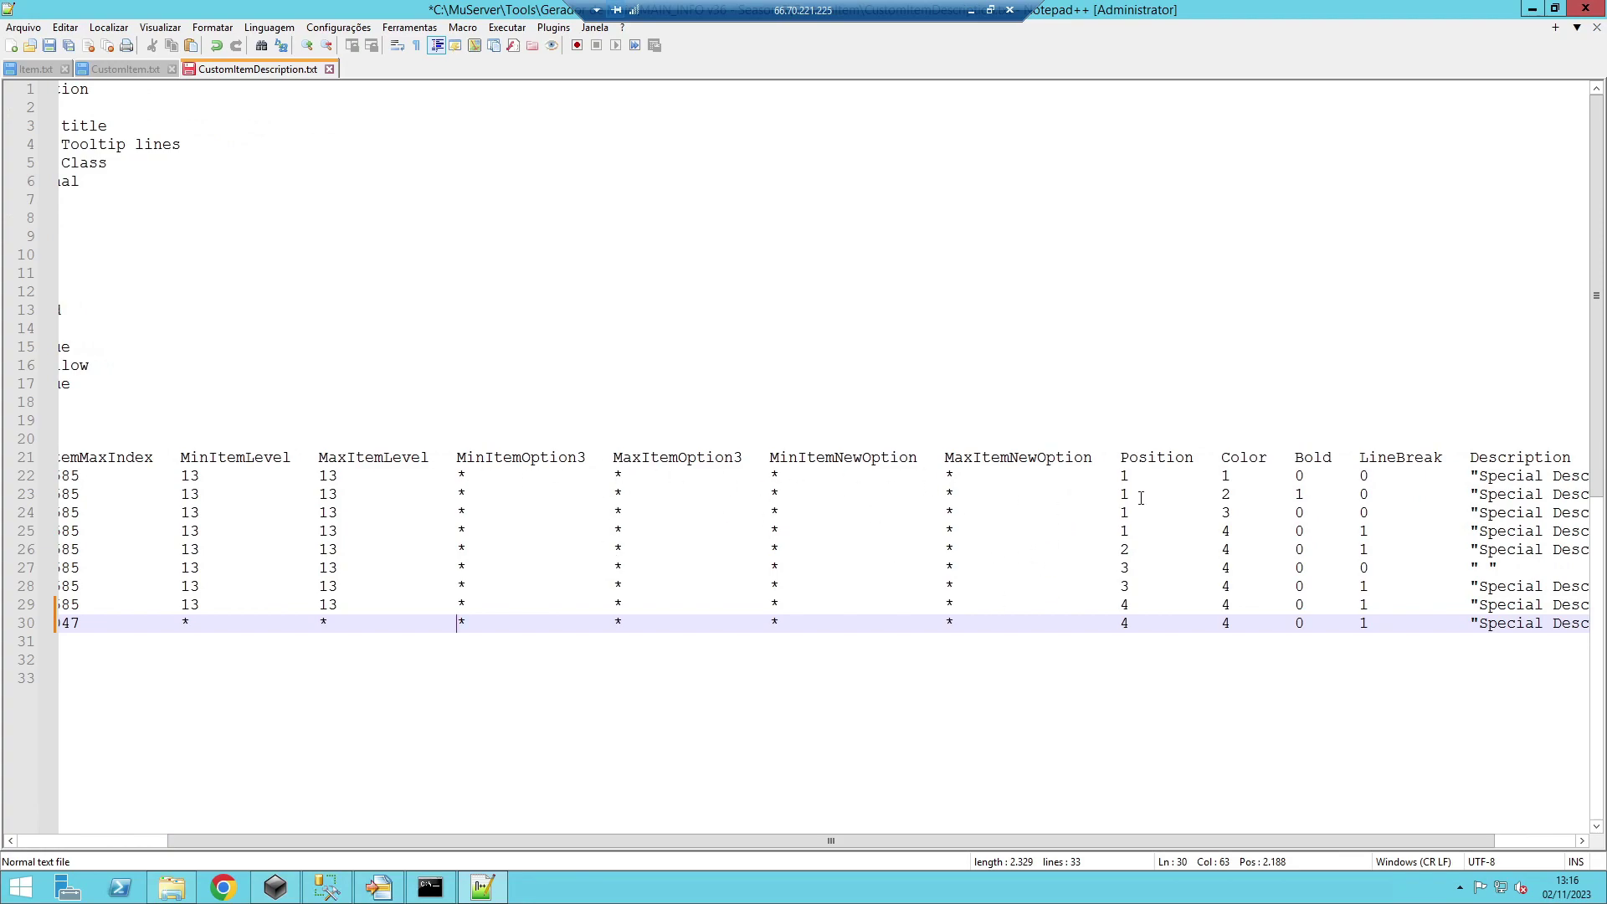
{"action": "left_click", "coordinate": [1140, 456]}
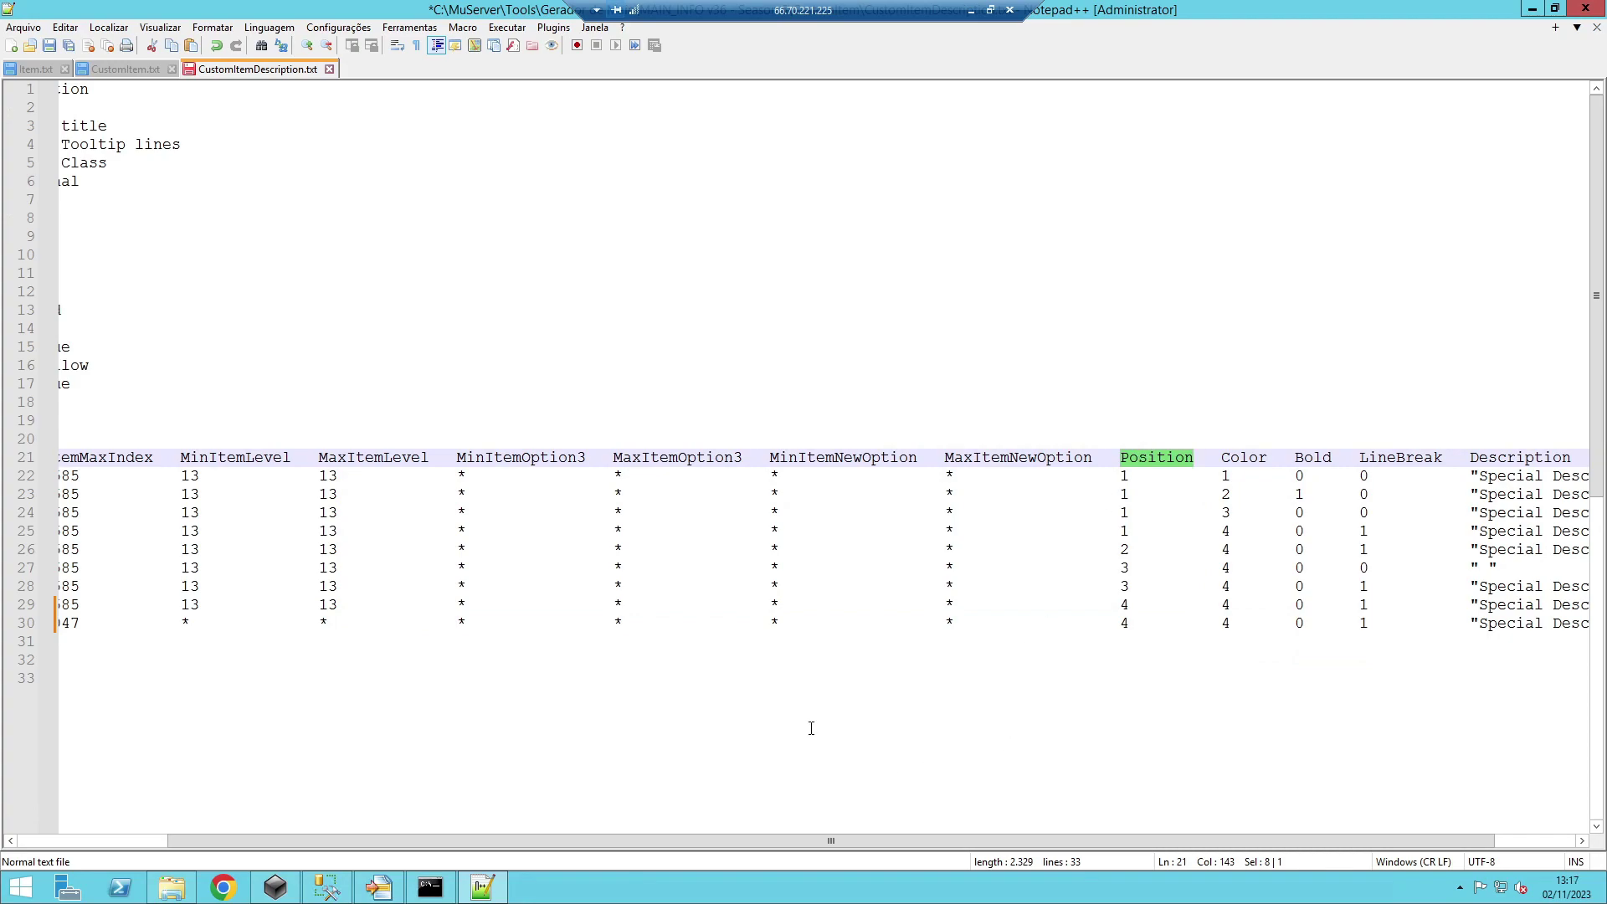
{"action": "left_click", "coordinate": [130, 840]}
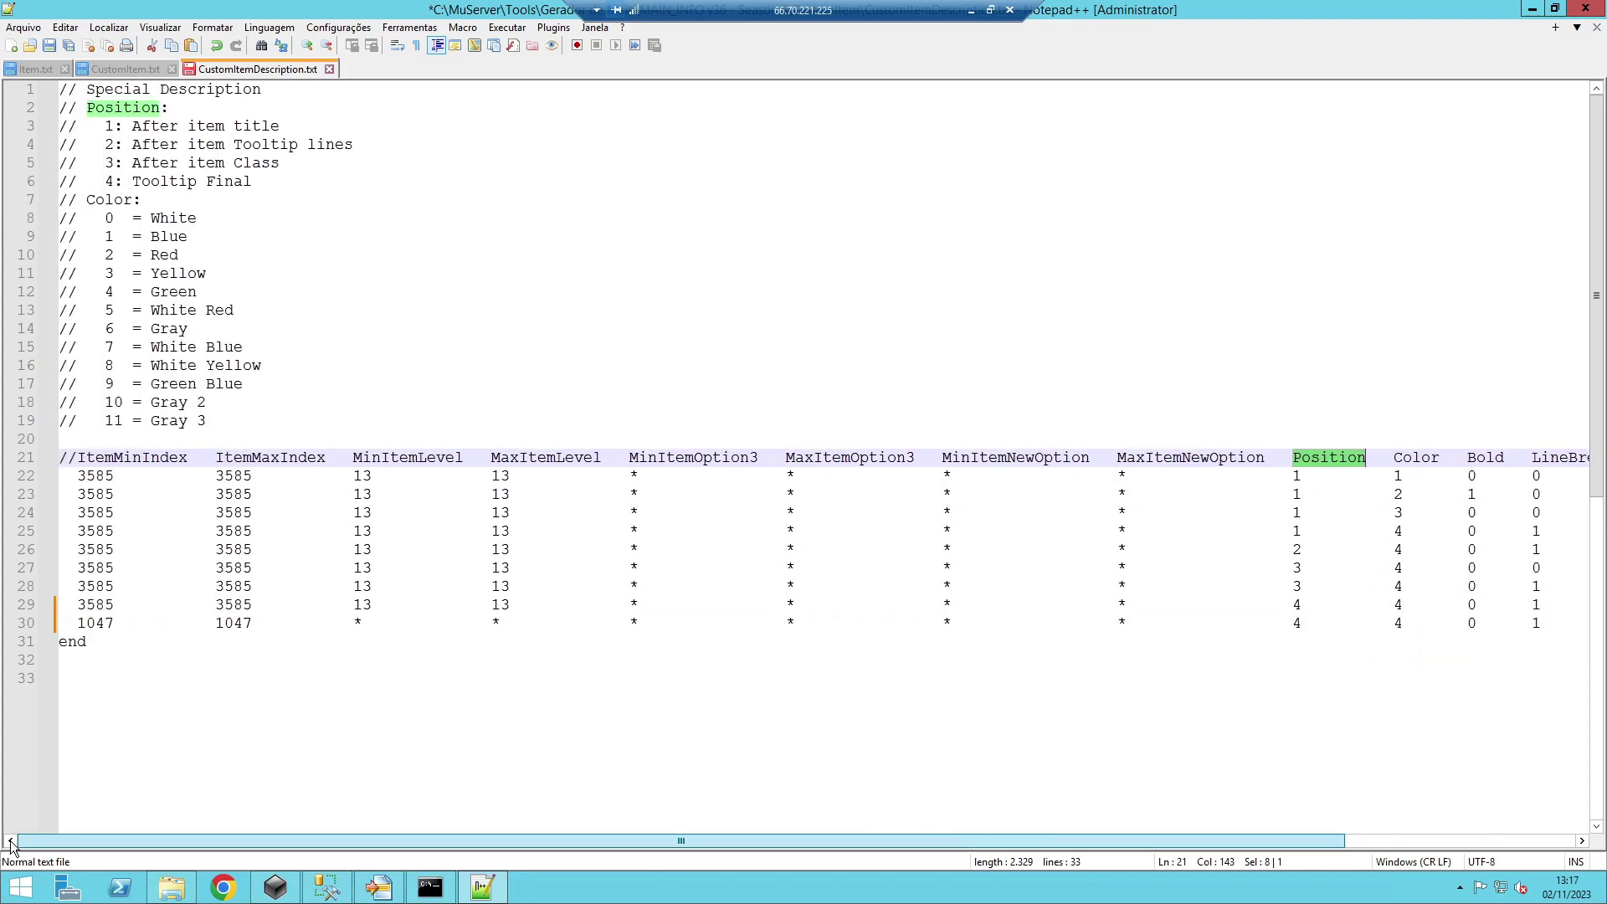
{"action": "double_click", "coordinate": [115, 179]}
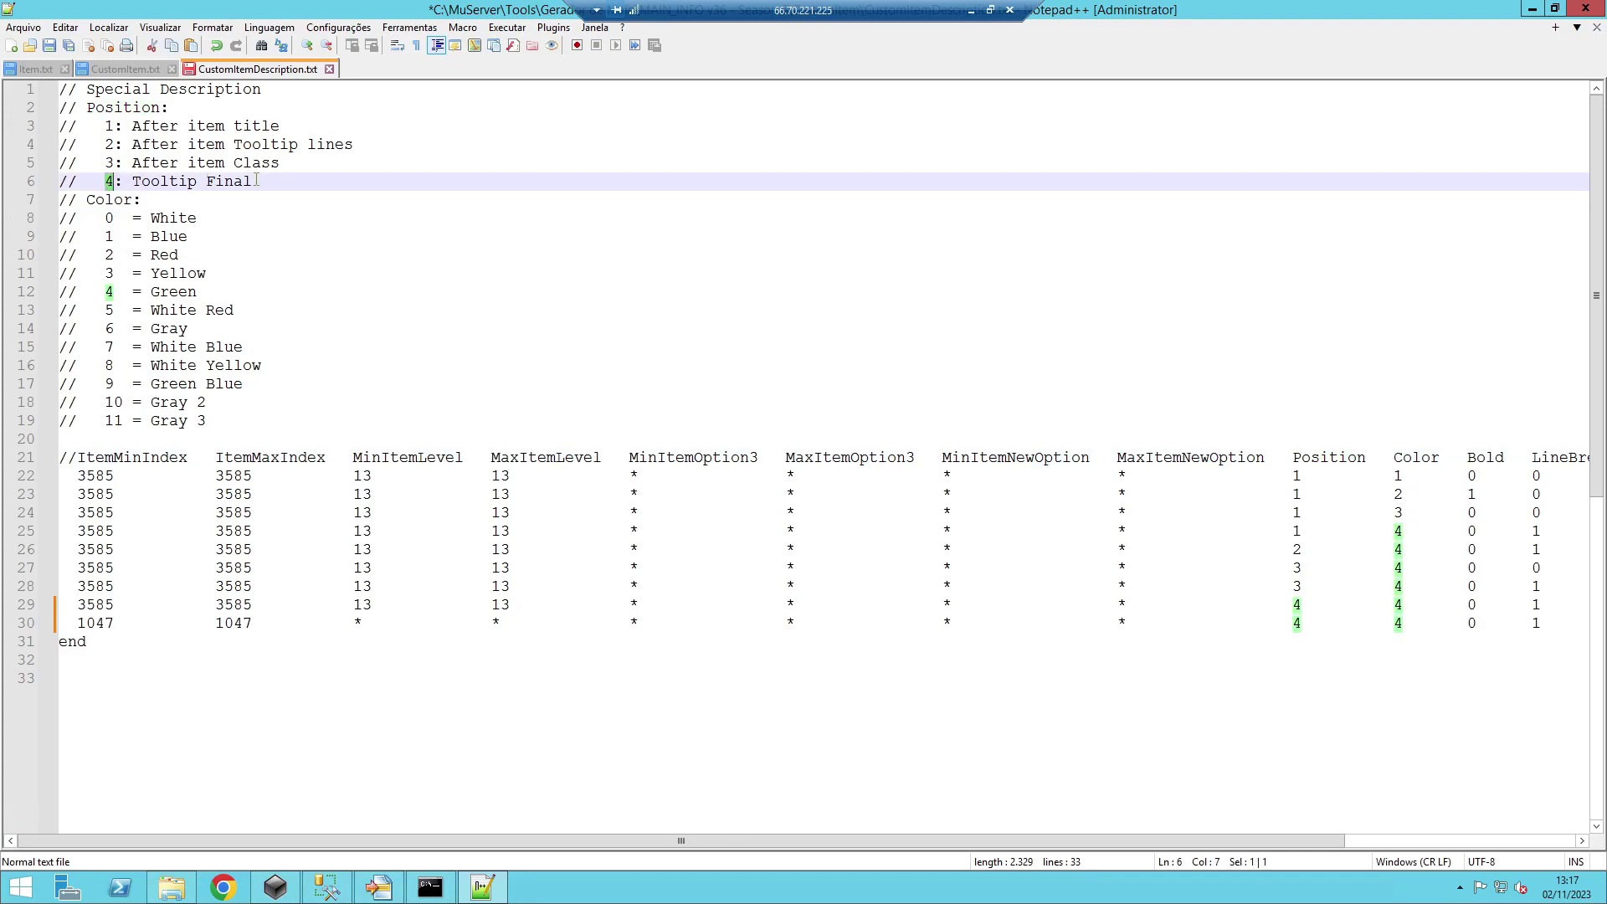
{"action": "left_click_drag", "start_coordinate": [637, 845], "coordinate": [871, 842]}
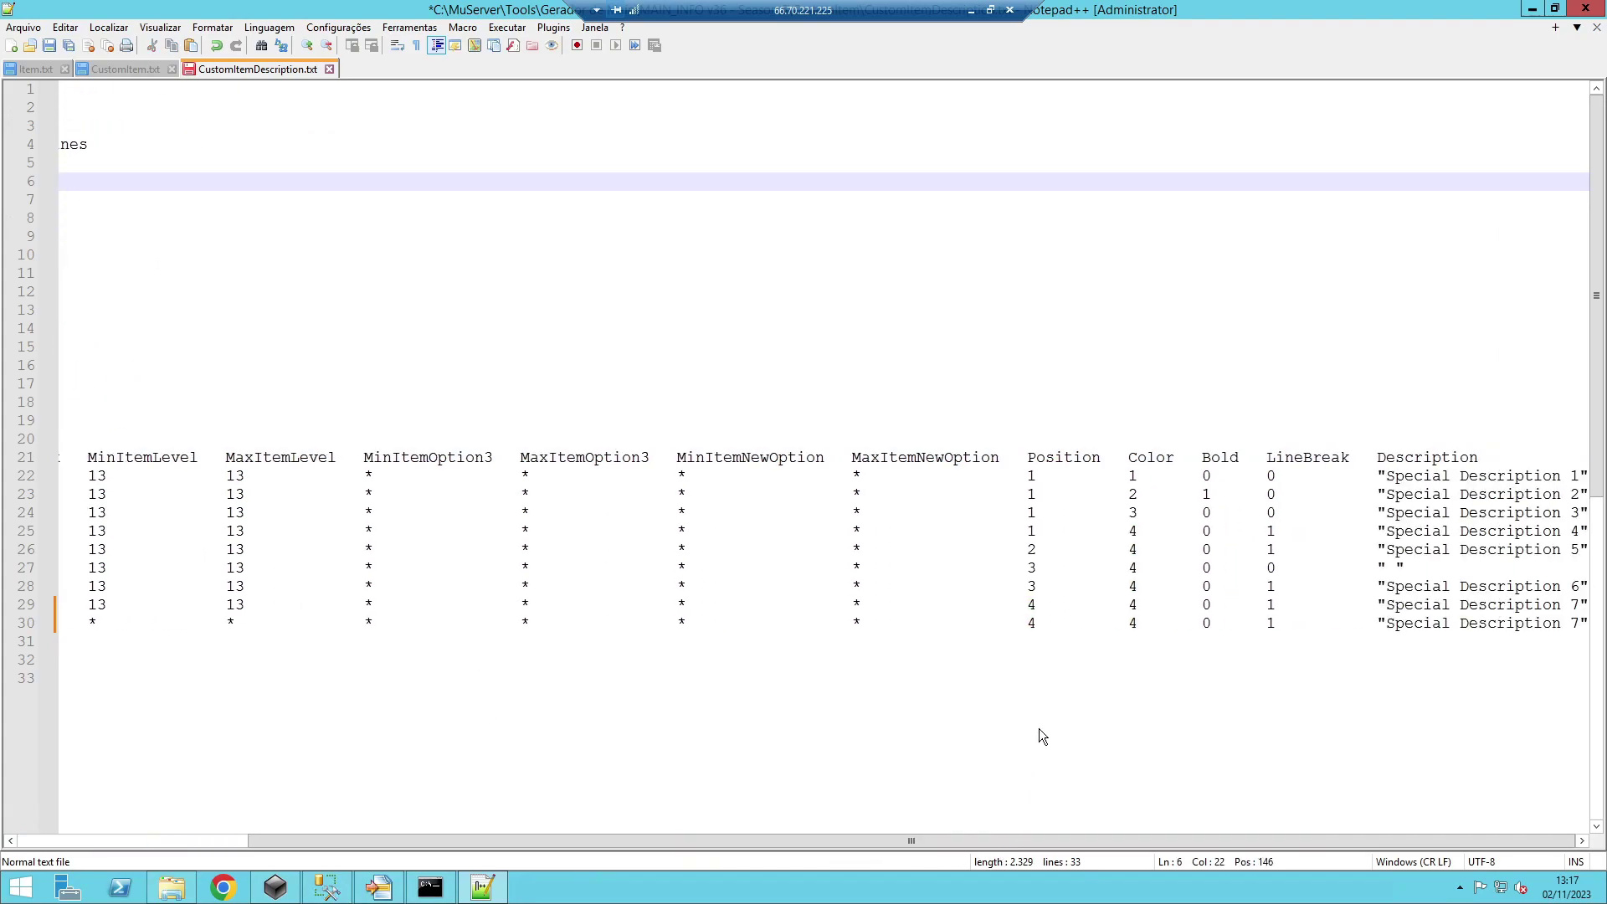
{"action": "left_click", "coordinate": [1030, 623]}
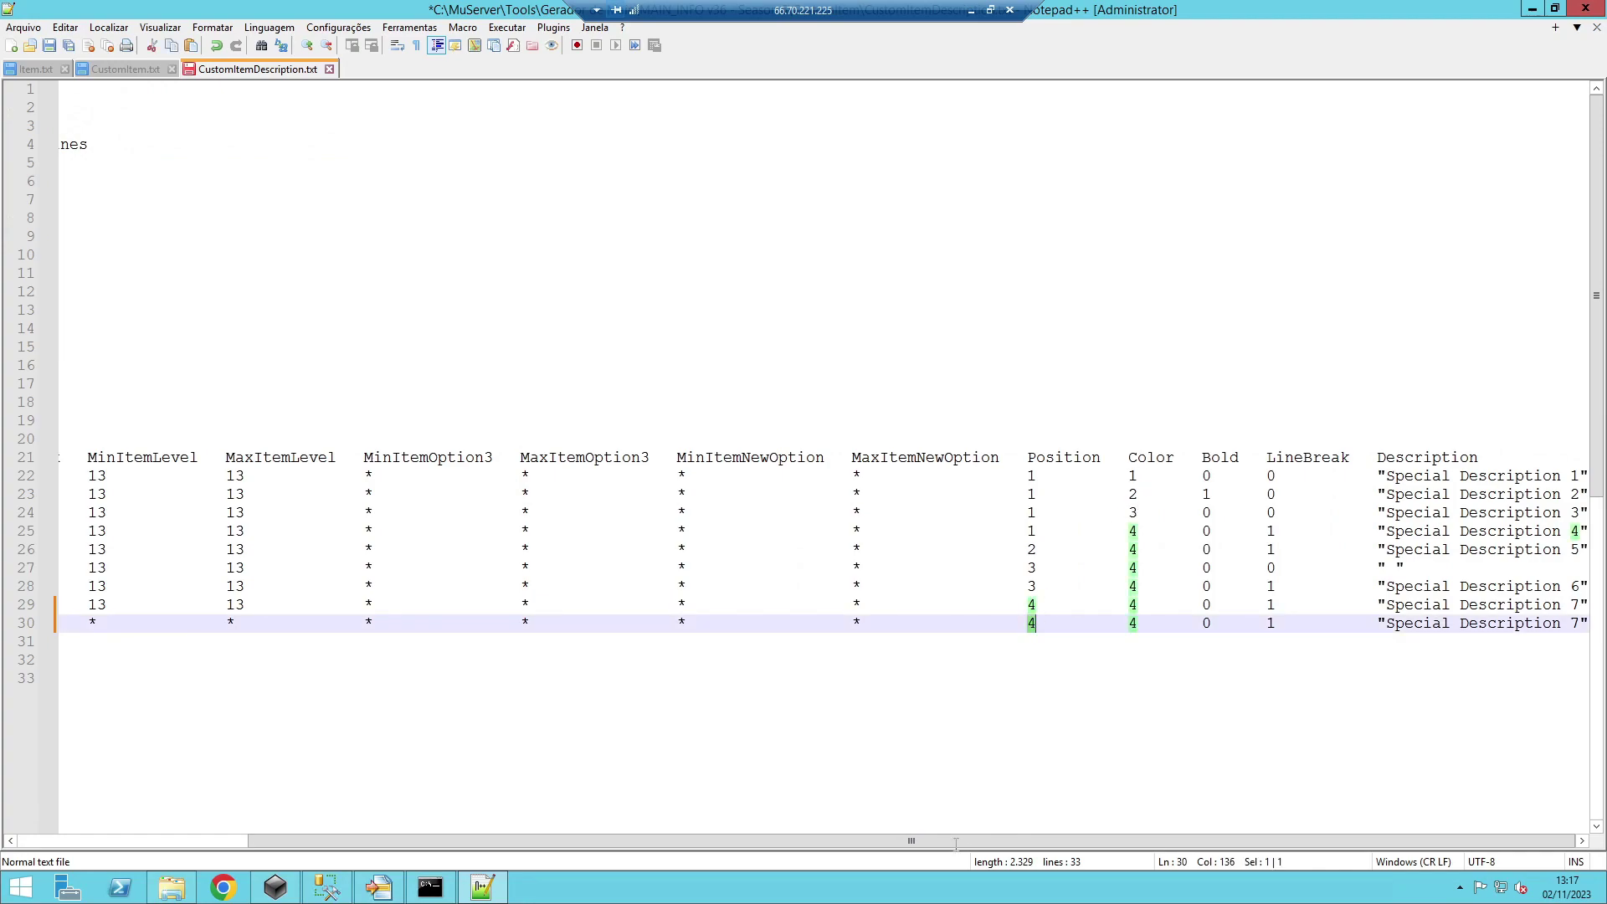
{"action": "left_click_drag", "start_coordinate": [955, 842], "coordinate": [525, 854]}
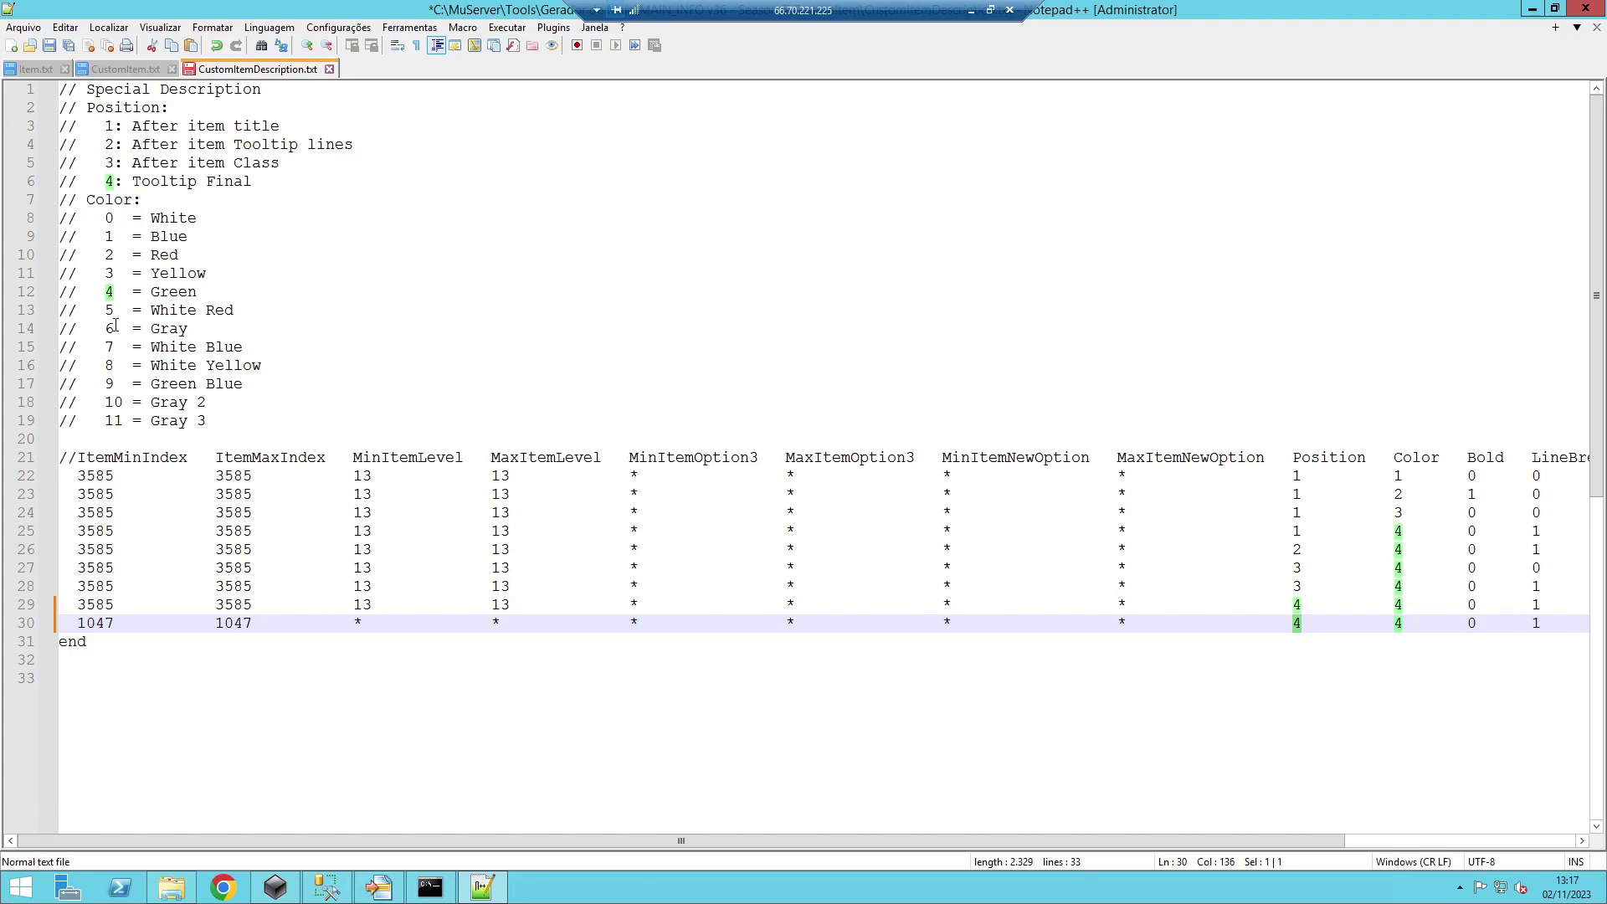
- Review the colour codes listed in the header comments, including White Red, Gray, White Blue and Green Blue
{"action": "left_click", "coordinate": [177, 347]}
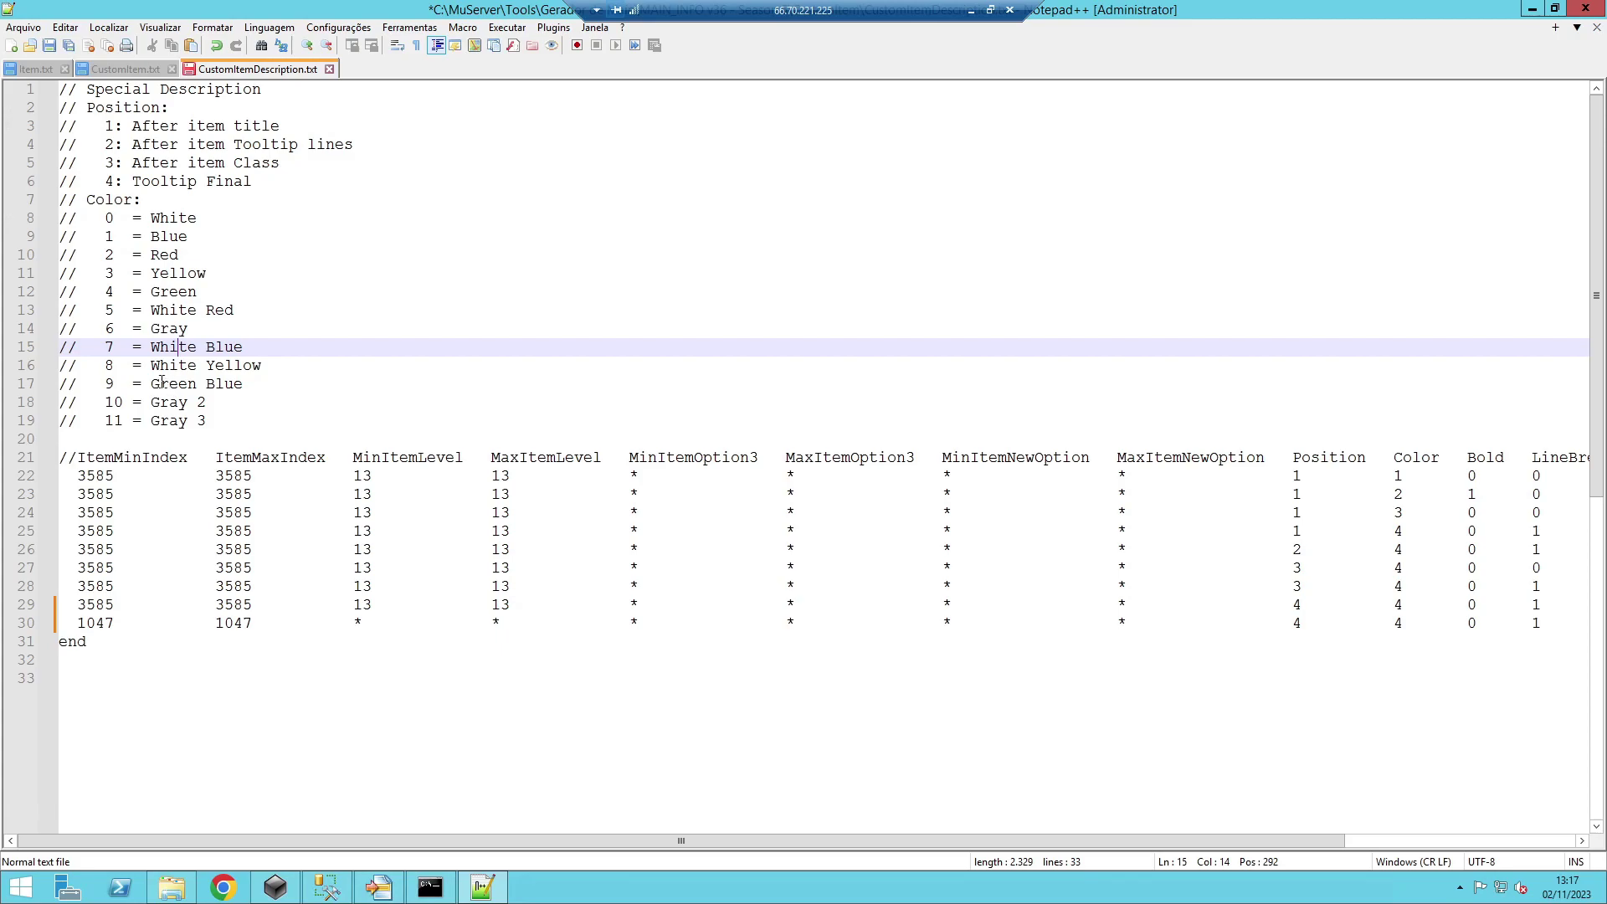
{"action": "left_click", "coordinate": [179, 310]}
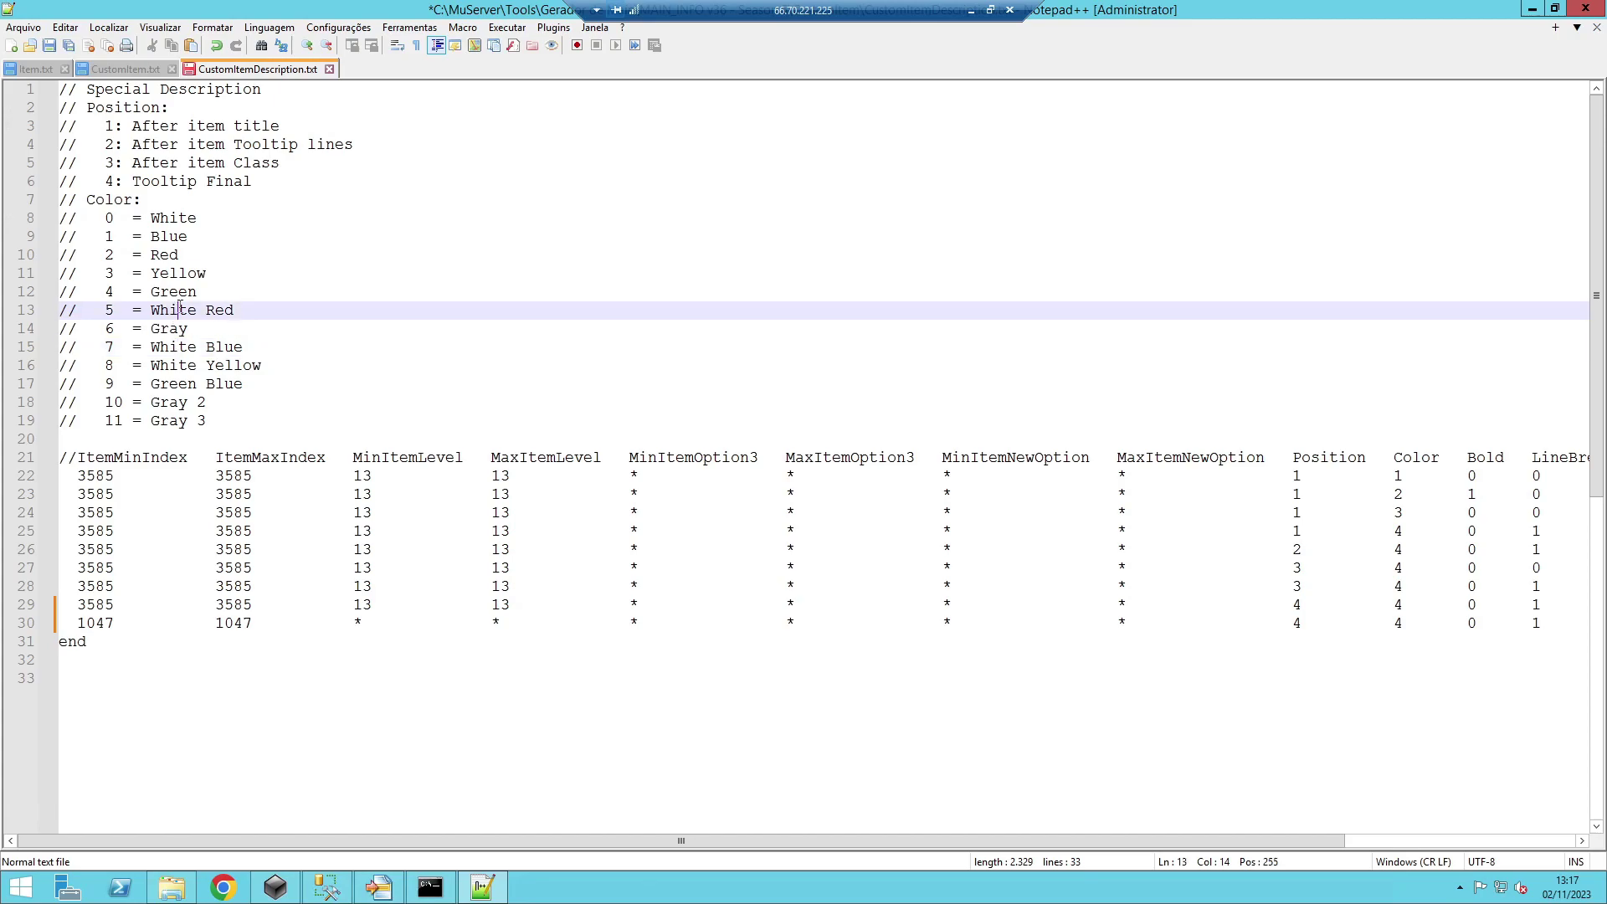
{"action": "left_click", "coordinate": [170, 328]}
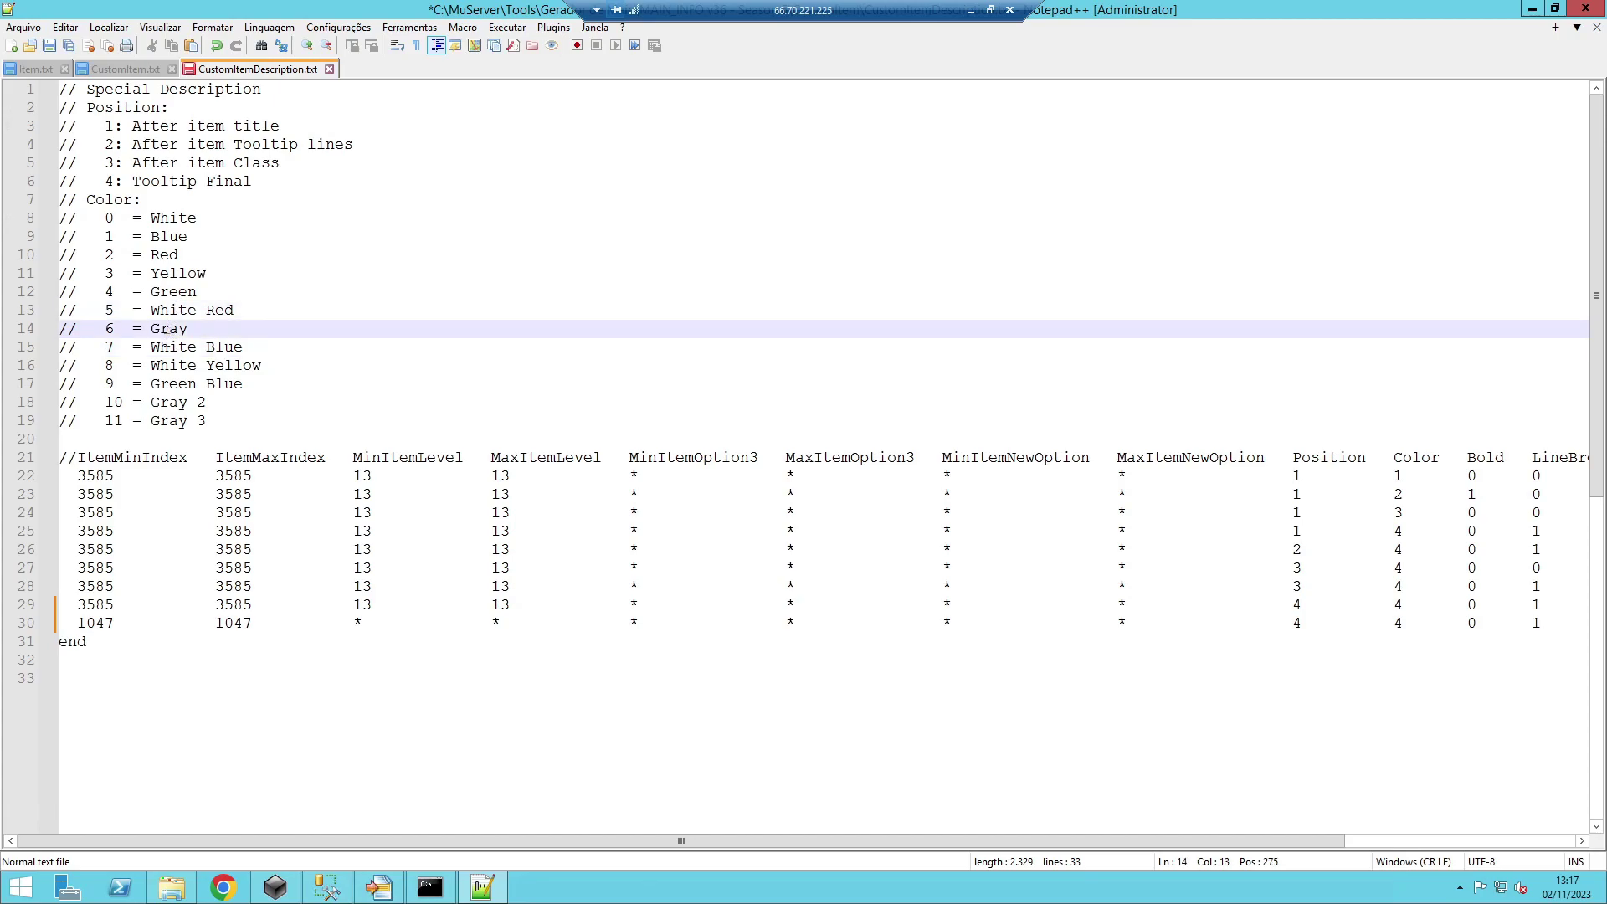
{"action": "left_click", "coordinate": [163, 399]}
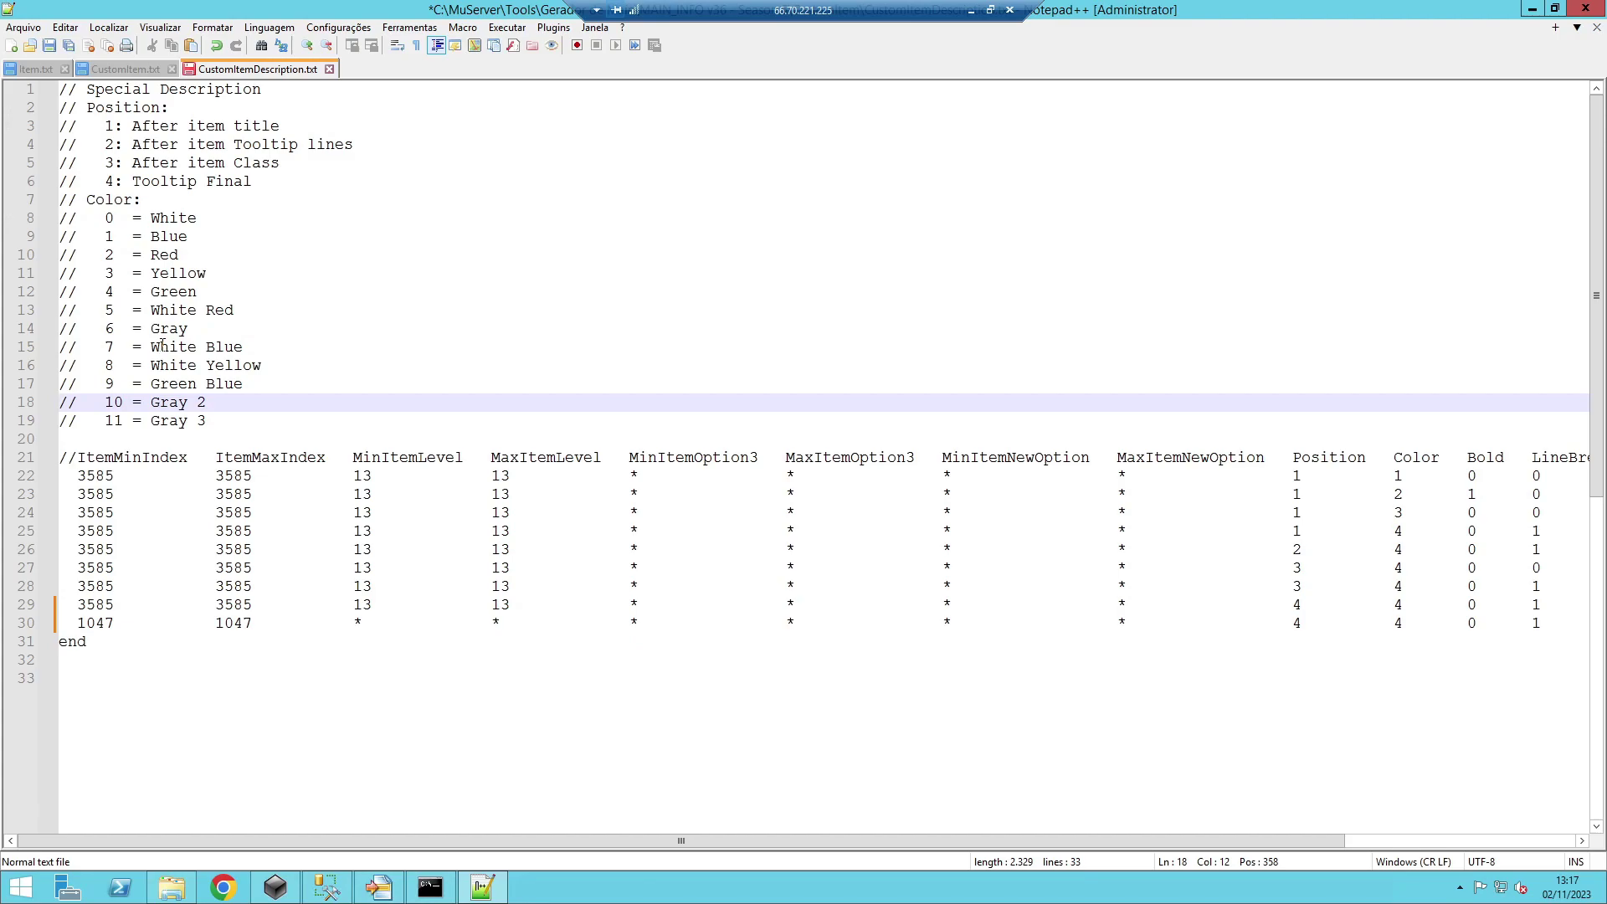
{"action": "left_click", "coordinate": [161, 346]}
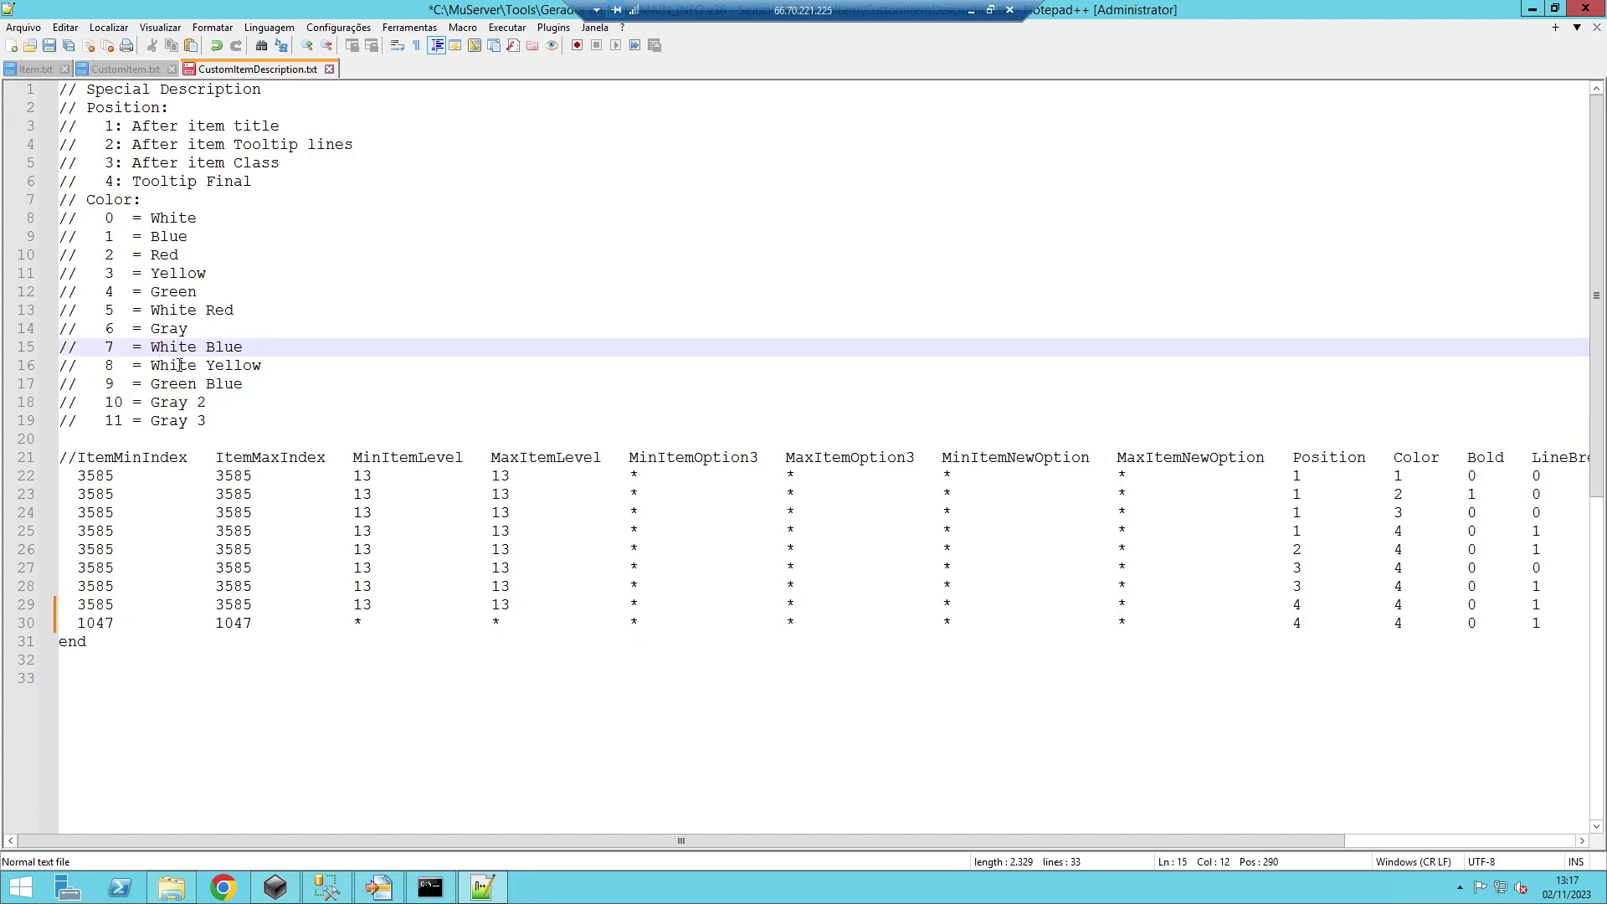
{"action": "left_click", "coordinate": [171, 383]}
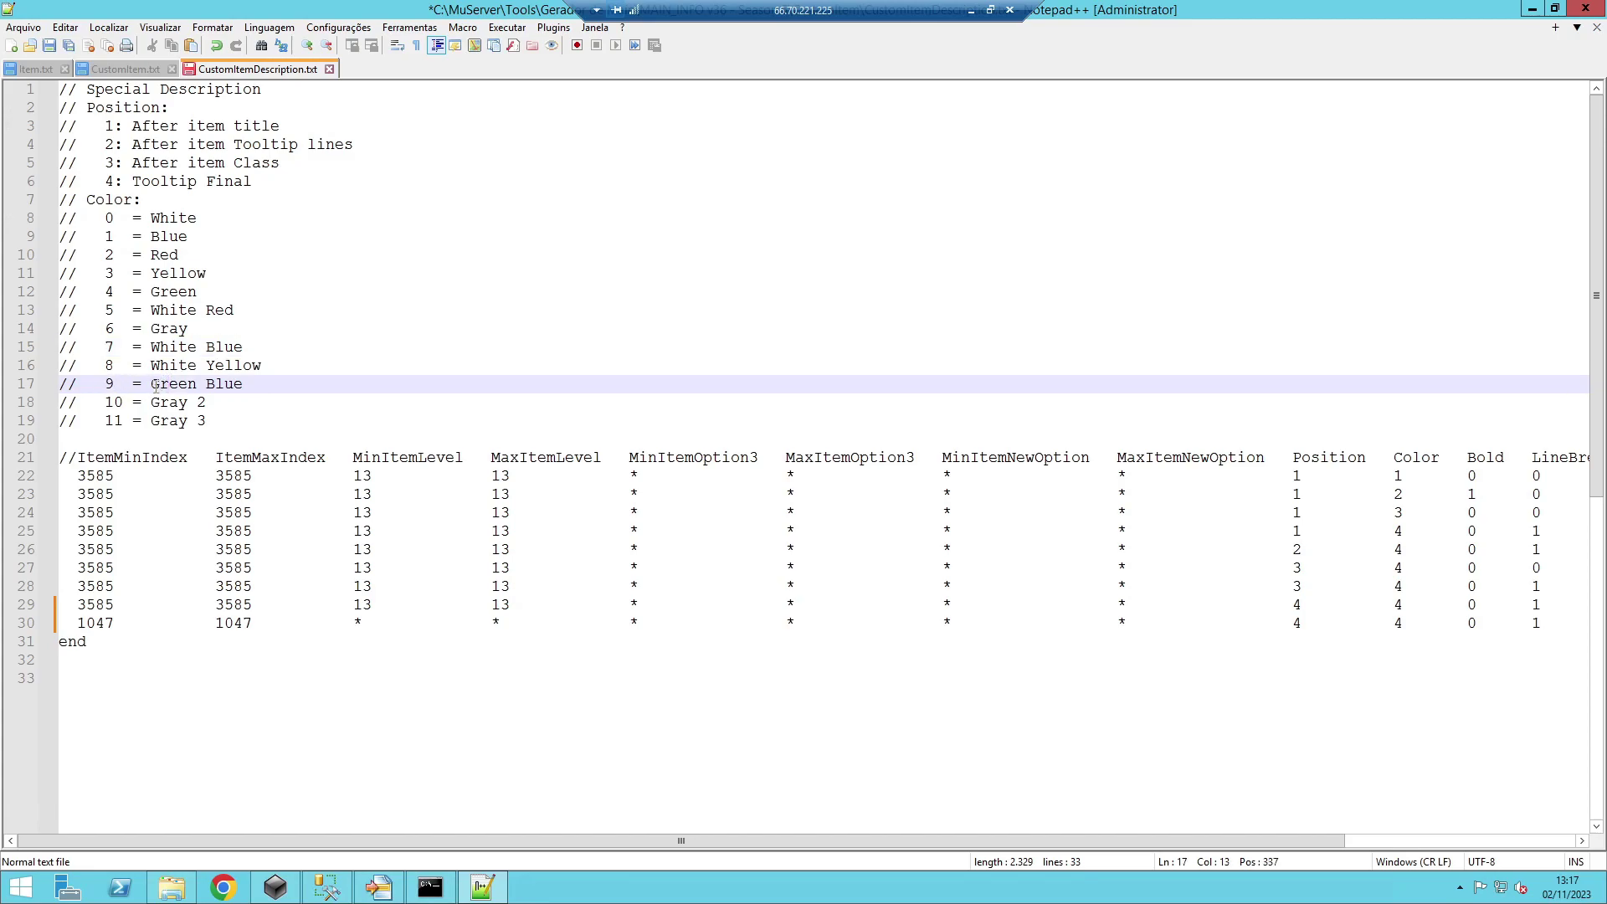
{"action": "left_click", "coordinate": [226, 387]}
{"action": "left_click_drag", "start_coordinate": [113, 384], "coordinate": [104, 384]}
{"action": "left_click", "coordinate": [161, 311]}
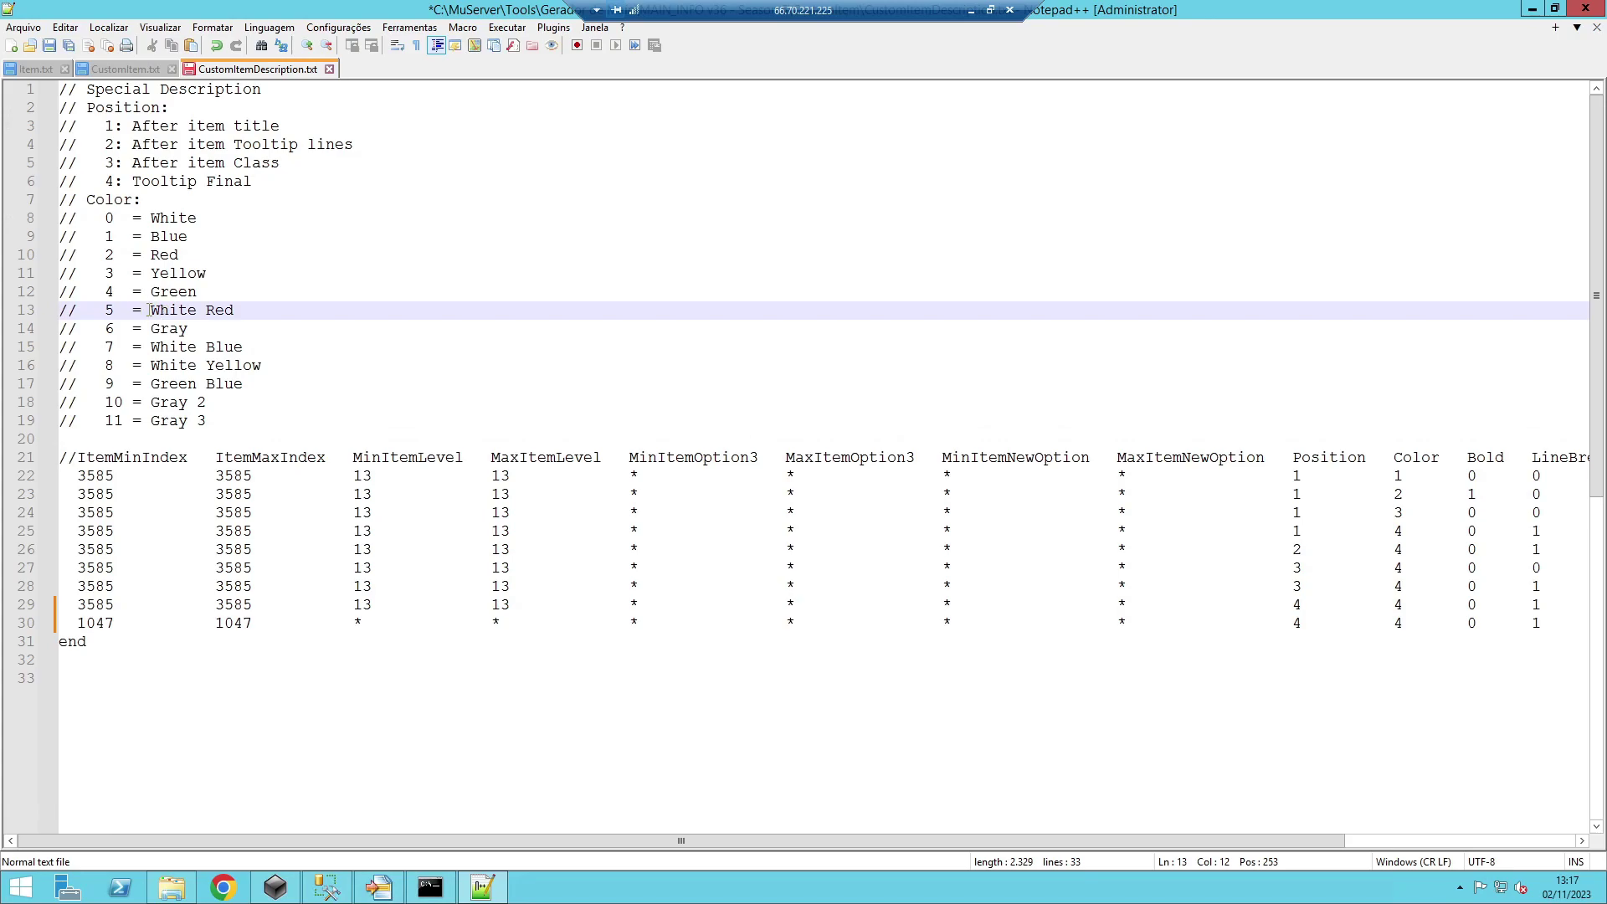
{"action": "left_click_drag", "start_coordinate": [150, 311], "coordinate": [235, 311]}
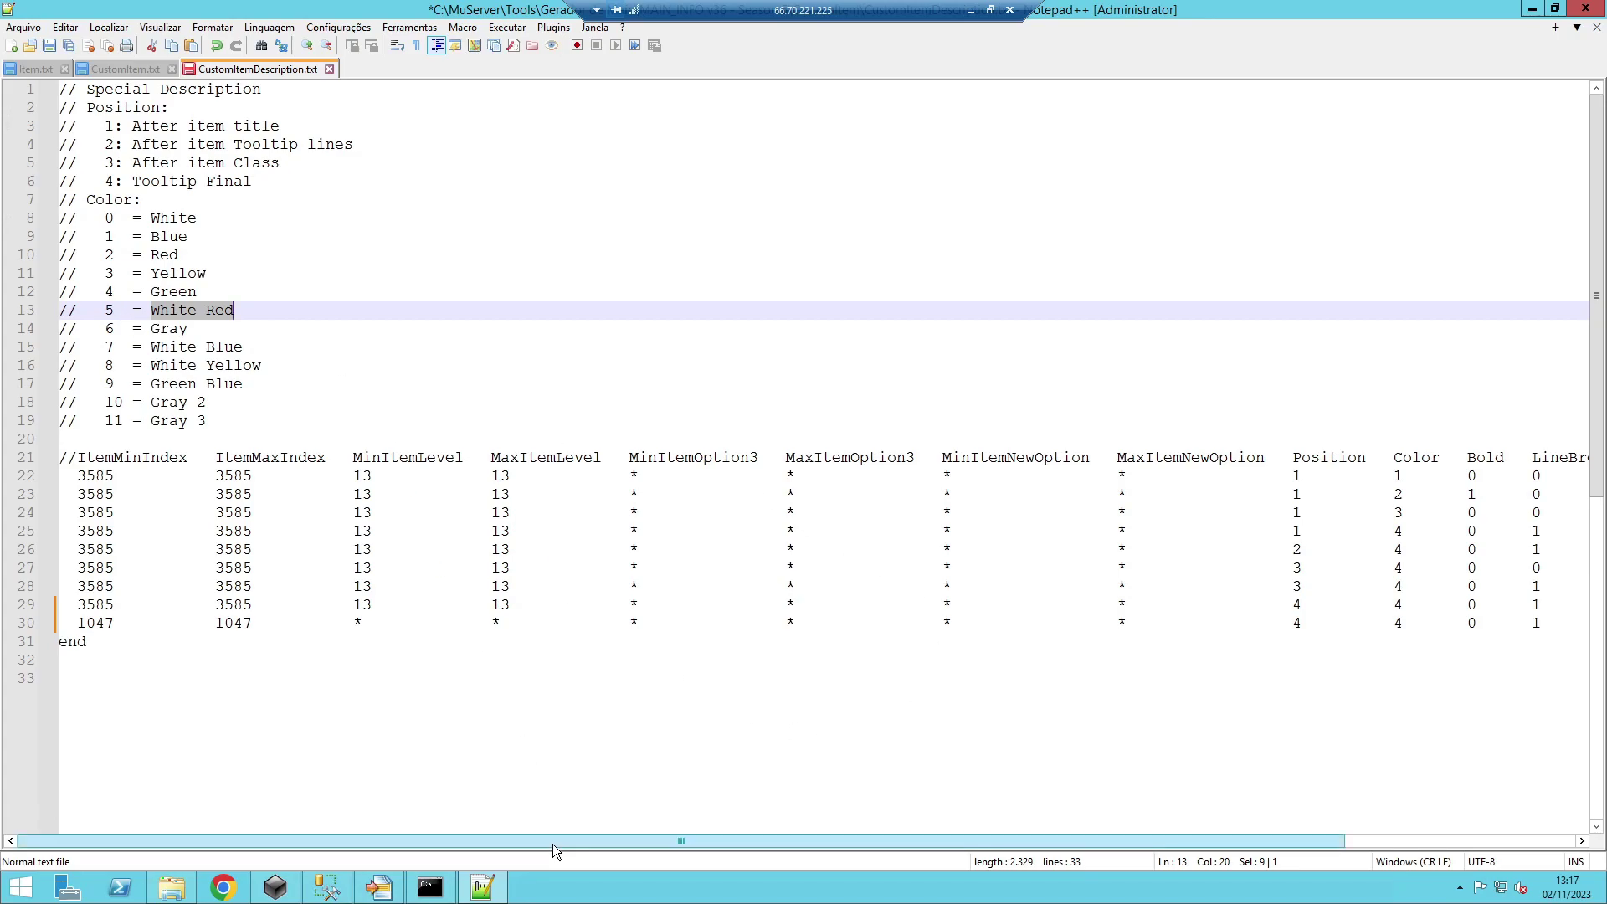
- Set the Color of the 1047 row to 5 (White Red)
{"action": "left_click_drag", "start_coordinate": [553, 843], "coordinate": [824, 845]}
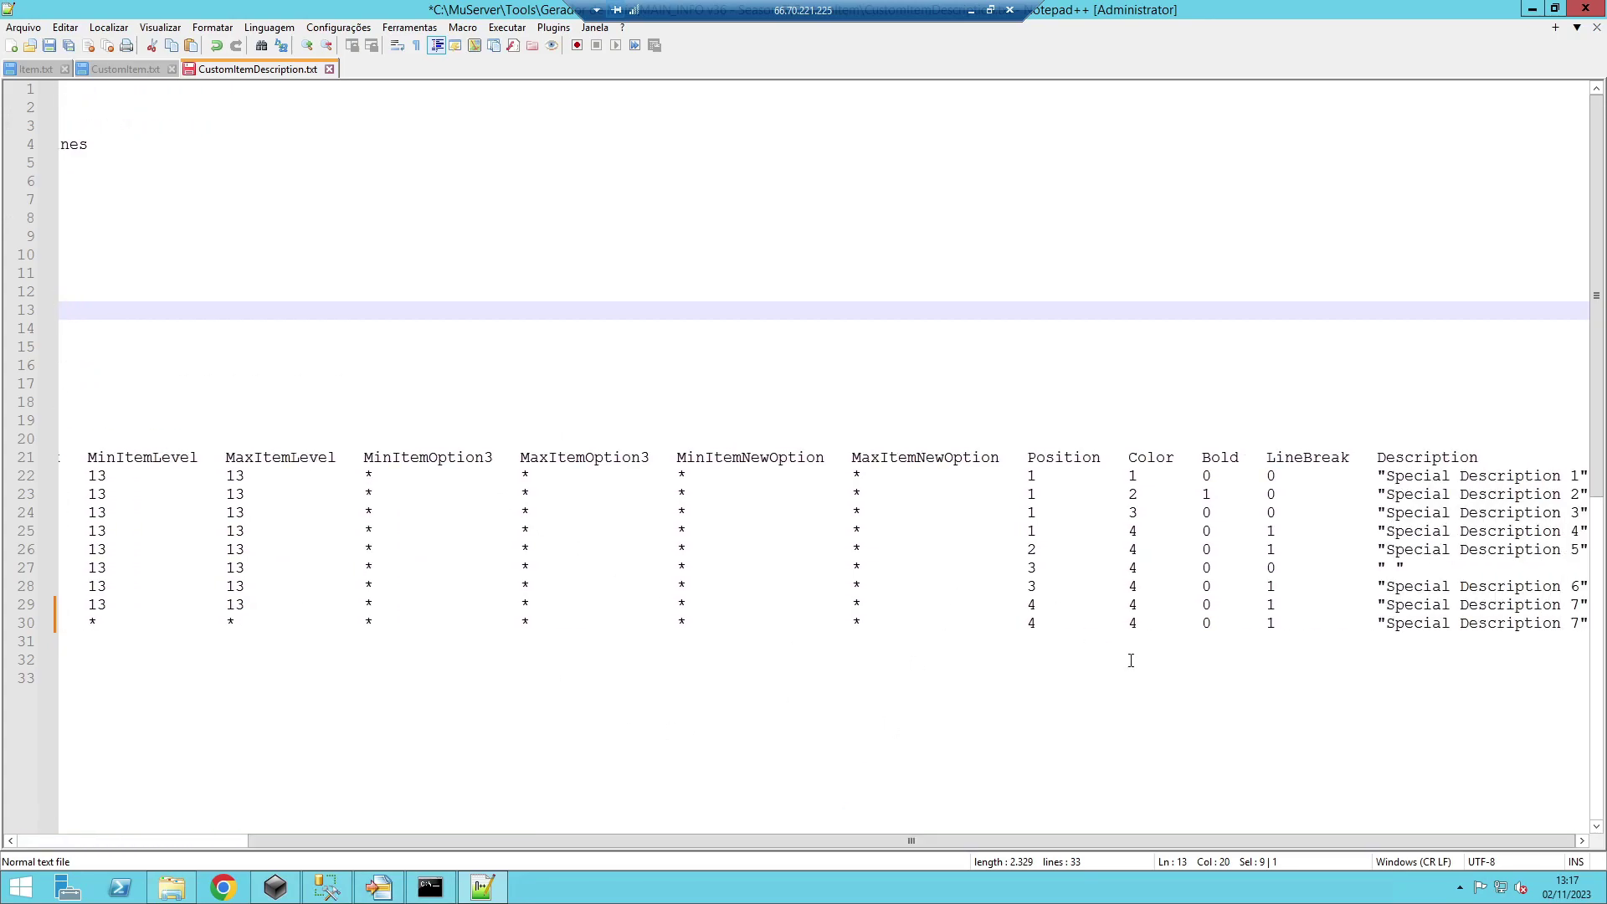
{"action": "left_click", "coordinate": [1138, 624]}
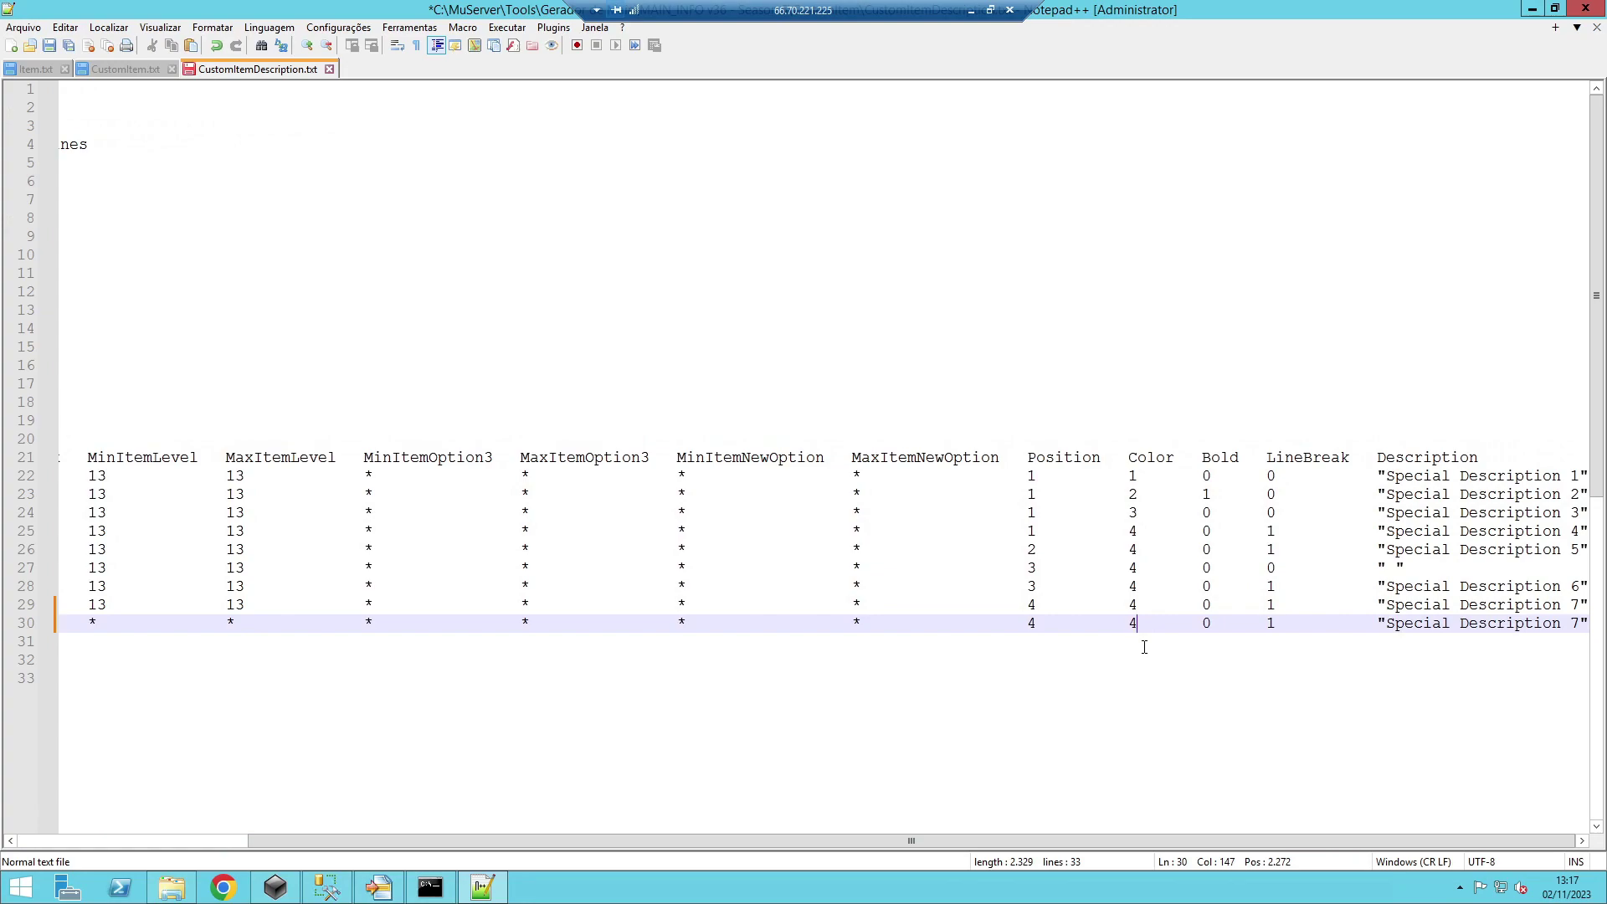
{"action": "key", "text": "BackSpace"}
{"action": "type", "text": "5"}
- Replace the 1047 row's description text with "Item Special Of king" and save the file
{"action": "double_click", "coordinate": [1271, 623]}
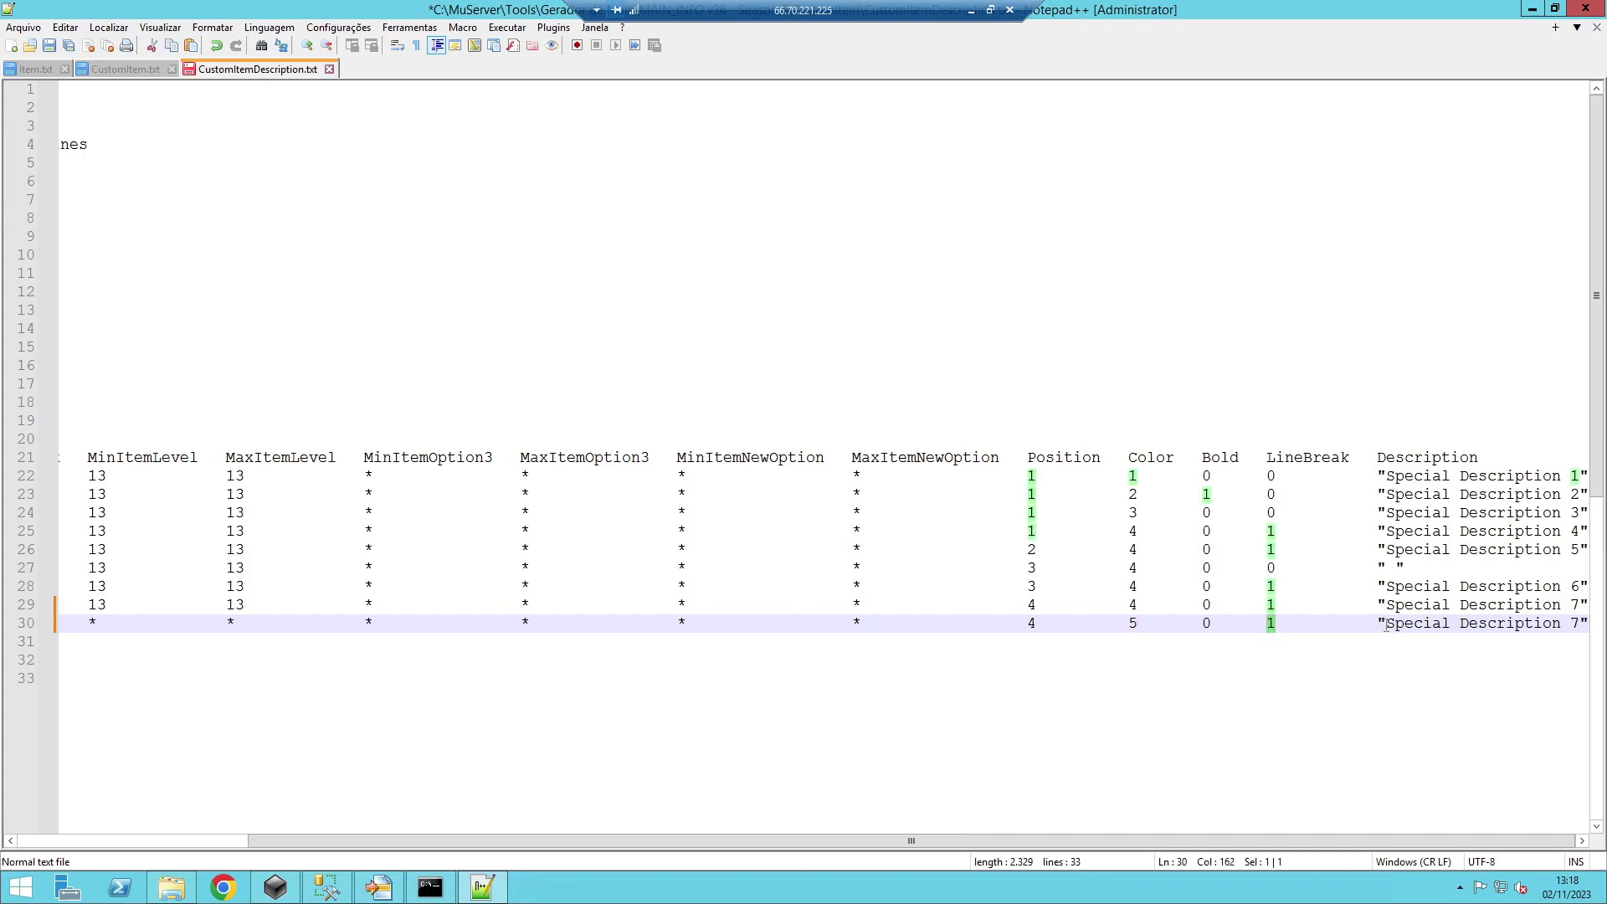
{"action": "left_click_drag", "start_coordinate": [1387, 622], "coordinate": [1578, 622]}
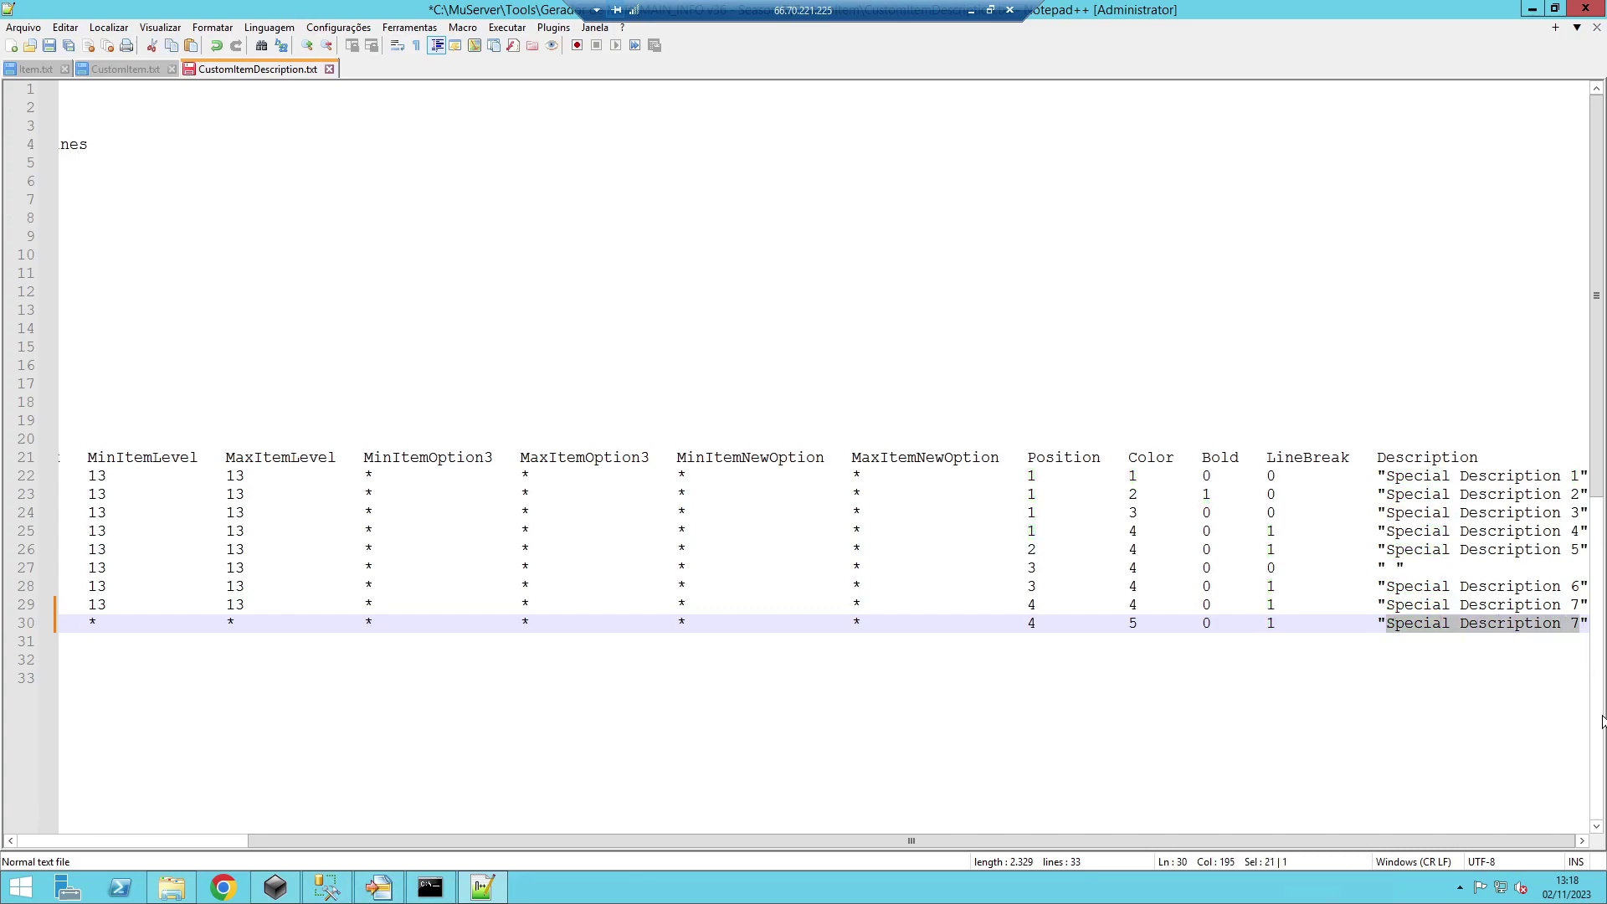
{"action": "type", "text": "Item E"}
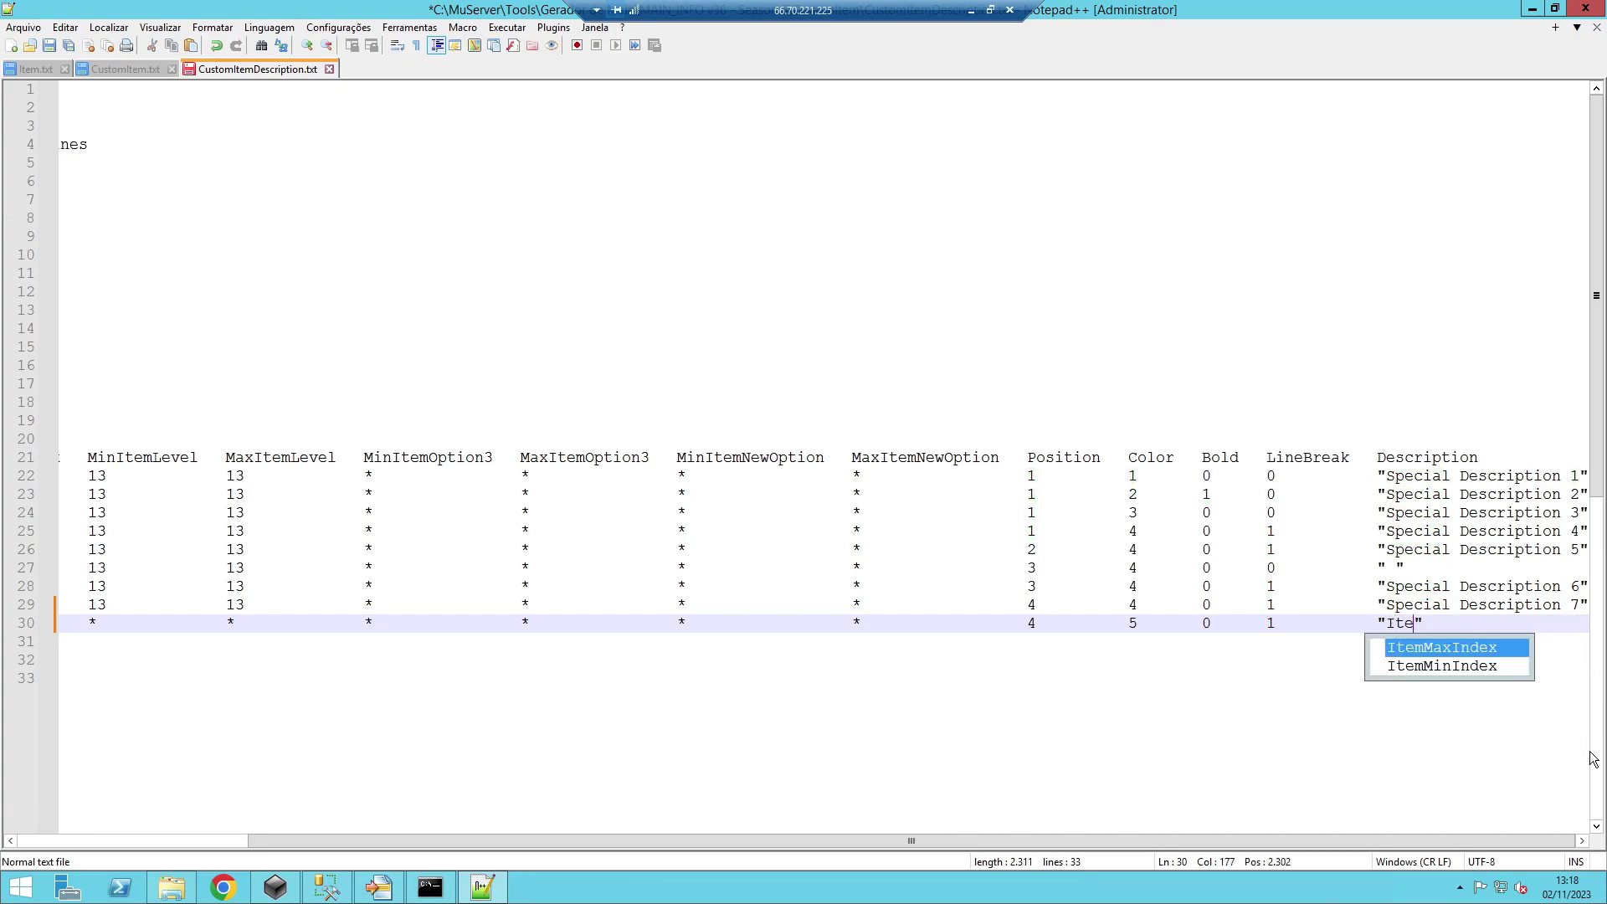
{"action": "key", "text": "BackSpace"}
{"action": "type", "text": "Special"}
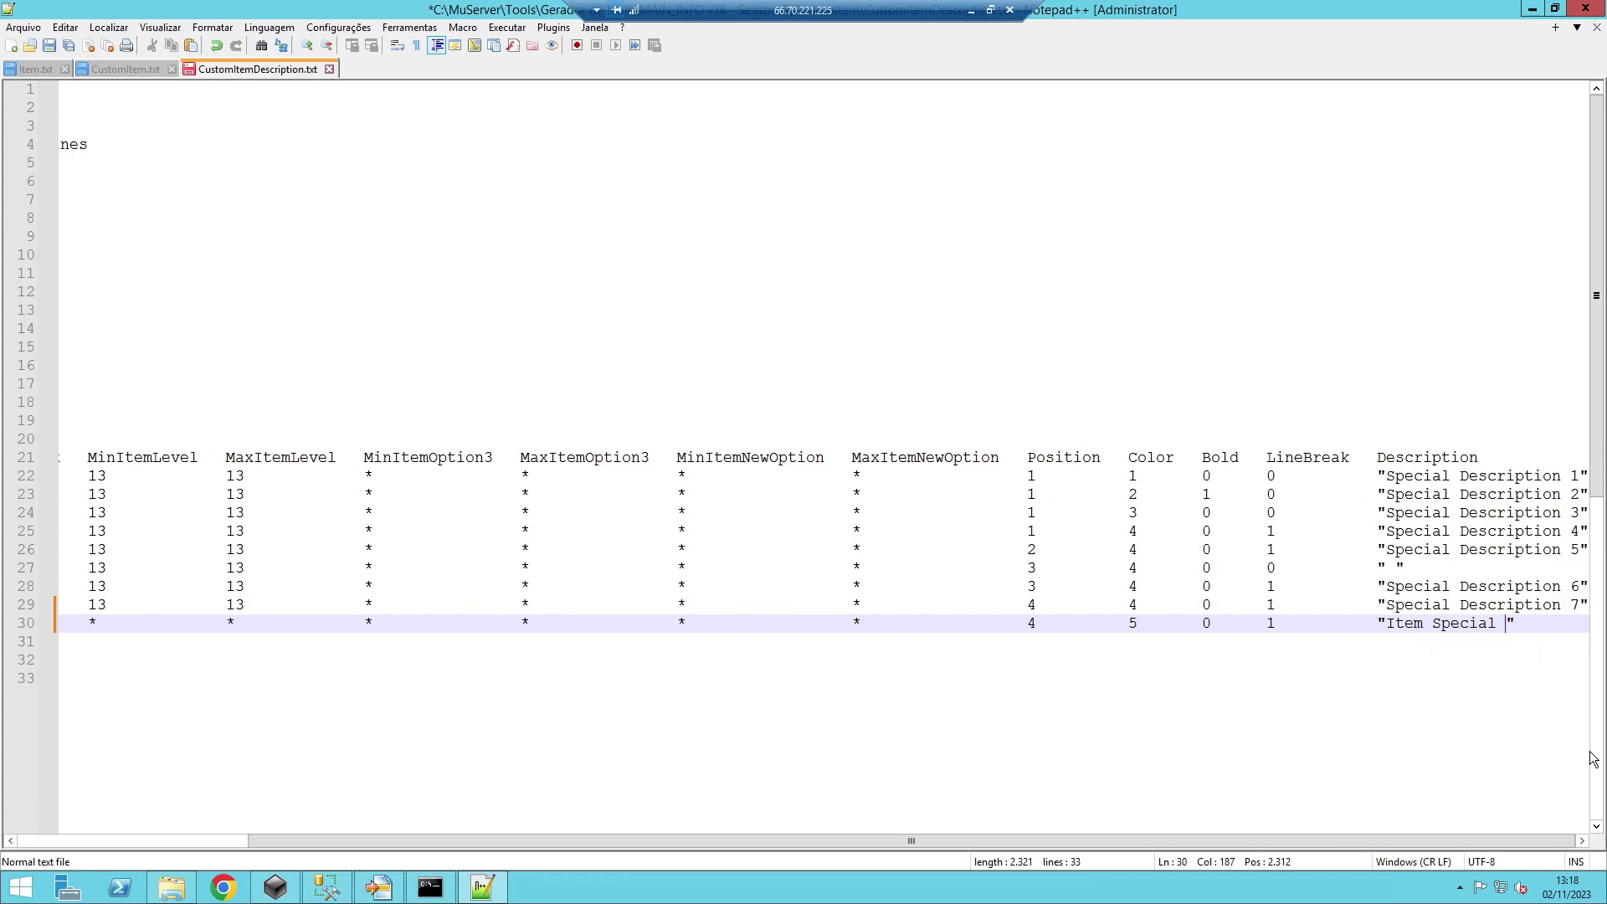
{"action": "type", "text": " Of king"}
{"action": "key", "text": "ctrl+s"}
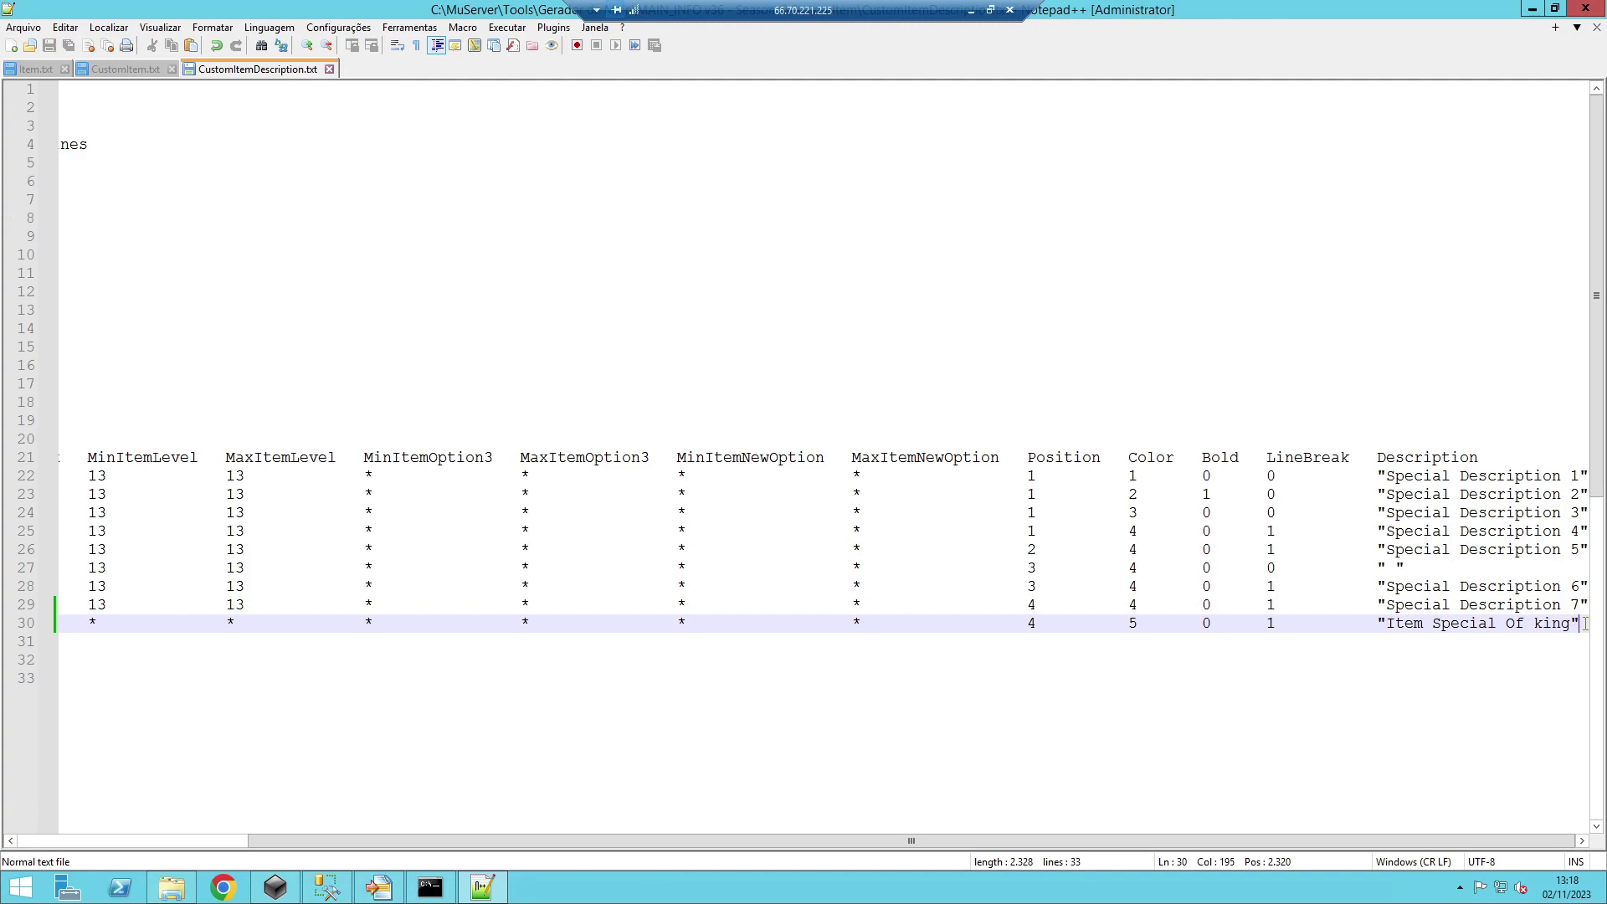
- Duplicate the 1047 row directly below itself and look up the code for Blue in the header comments
{"action": "key", "text": "ctrl+d"}
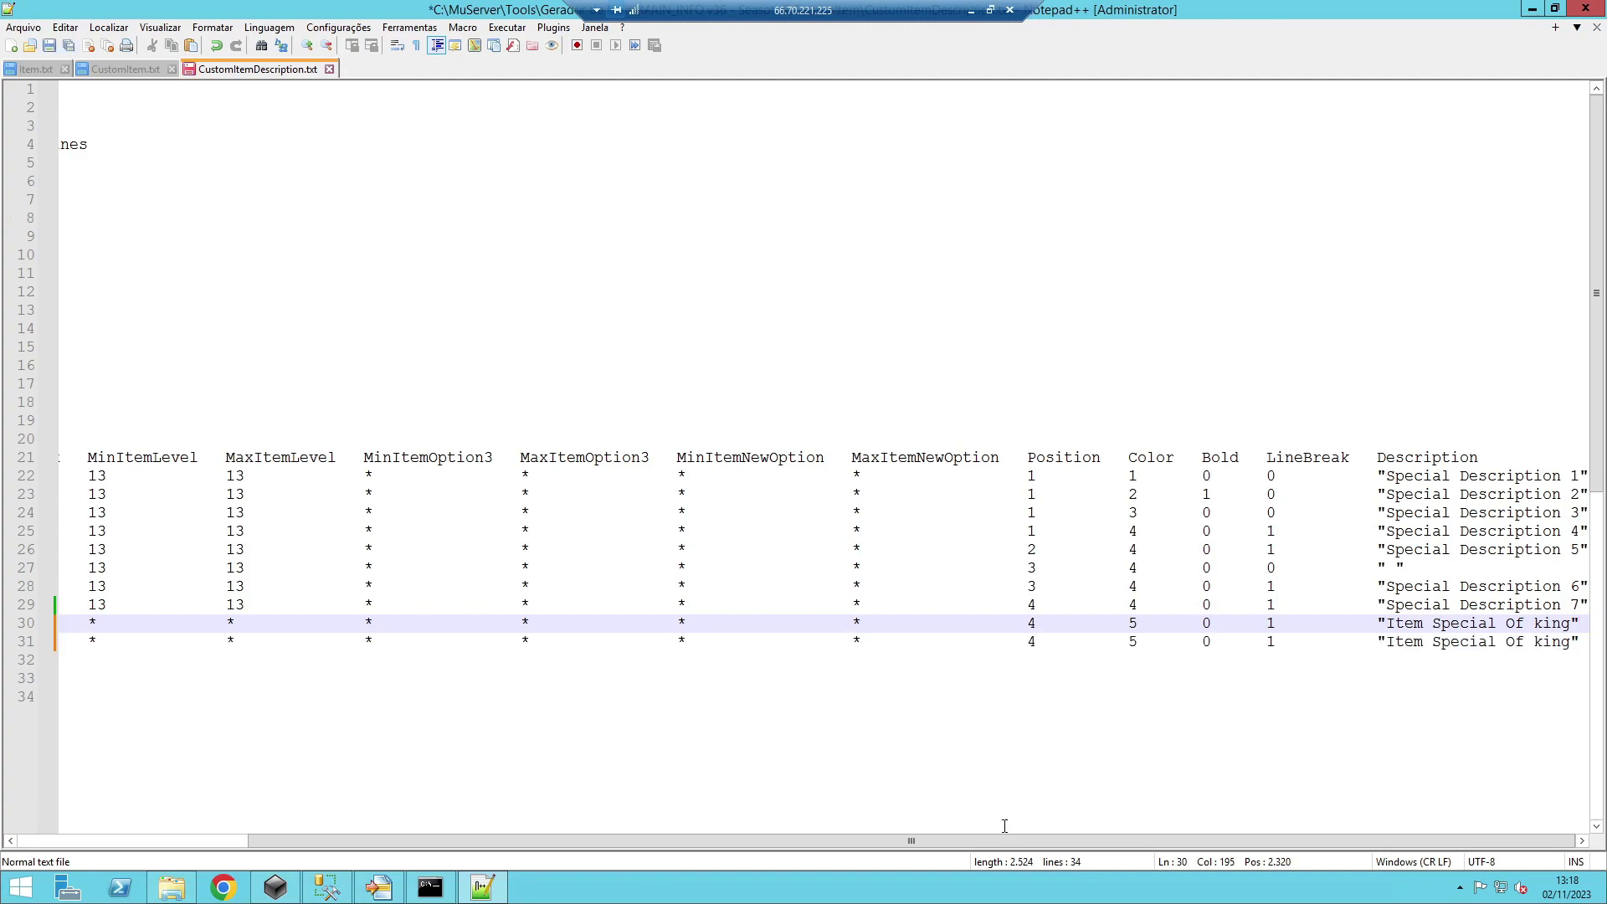
{"action": "left_click_drag", "start_coordinate": [663, 841], "coordinate": [362, 829]}
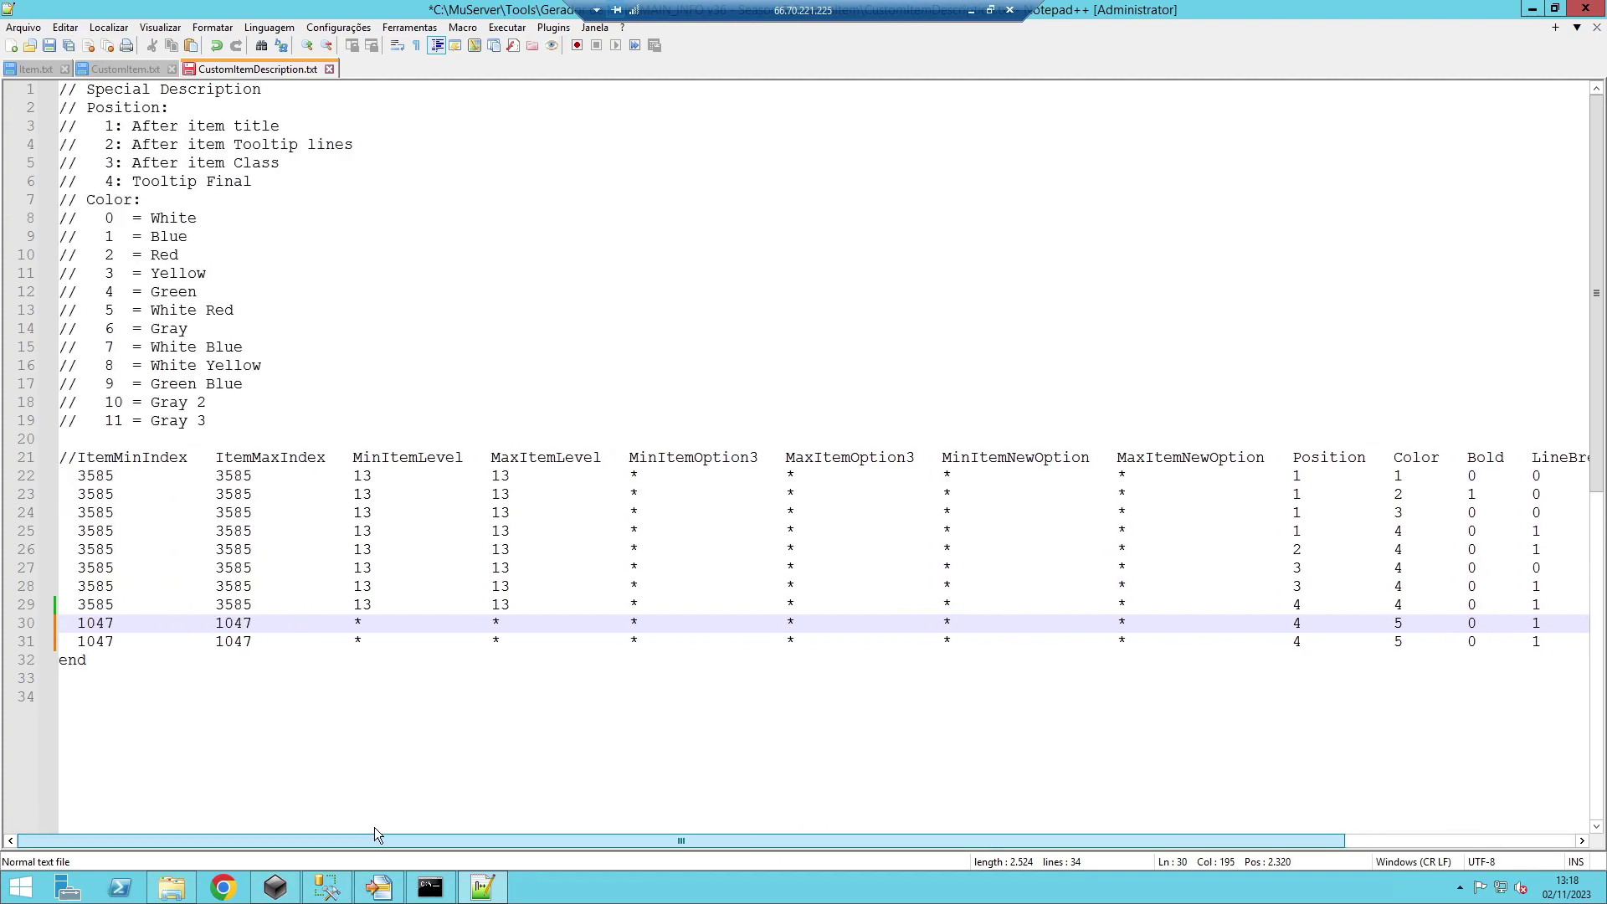
{"action": "left_click_drag", "start_coordinate": [815, 840], "coordinate": [1214, 832]}
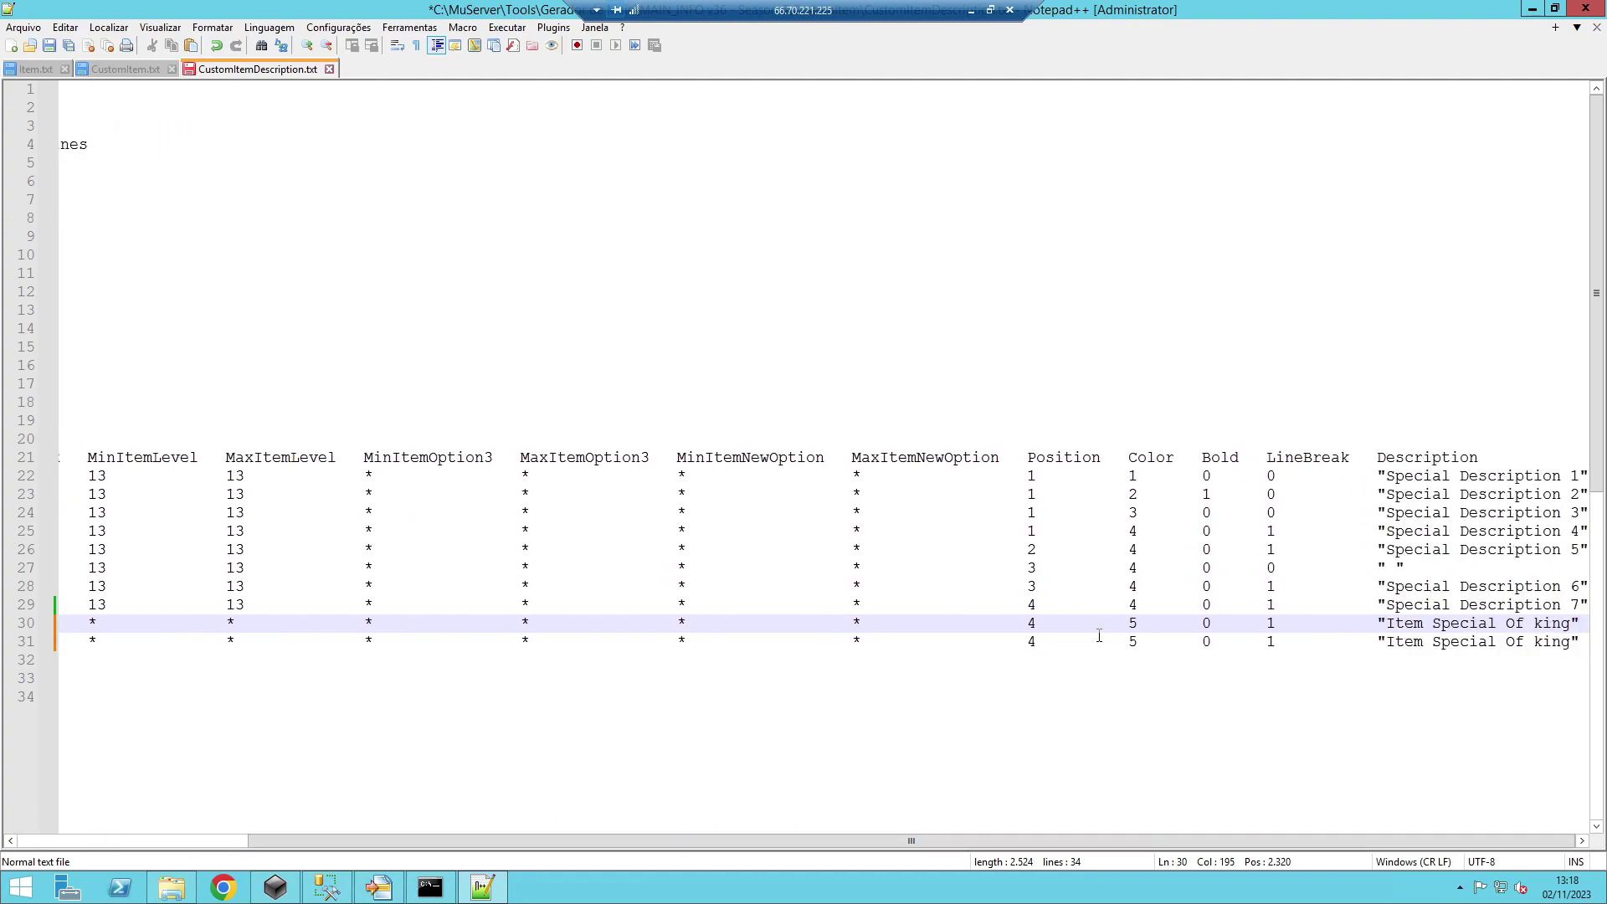
{"action": "left_click_drag", "start_coordinate": [518, 840], "coordinate": [185, 831]}
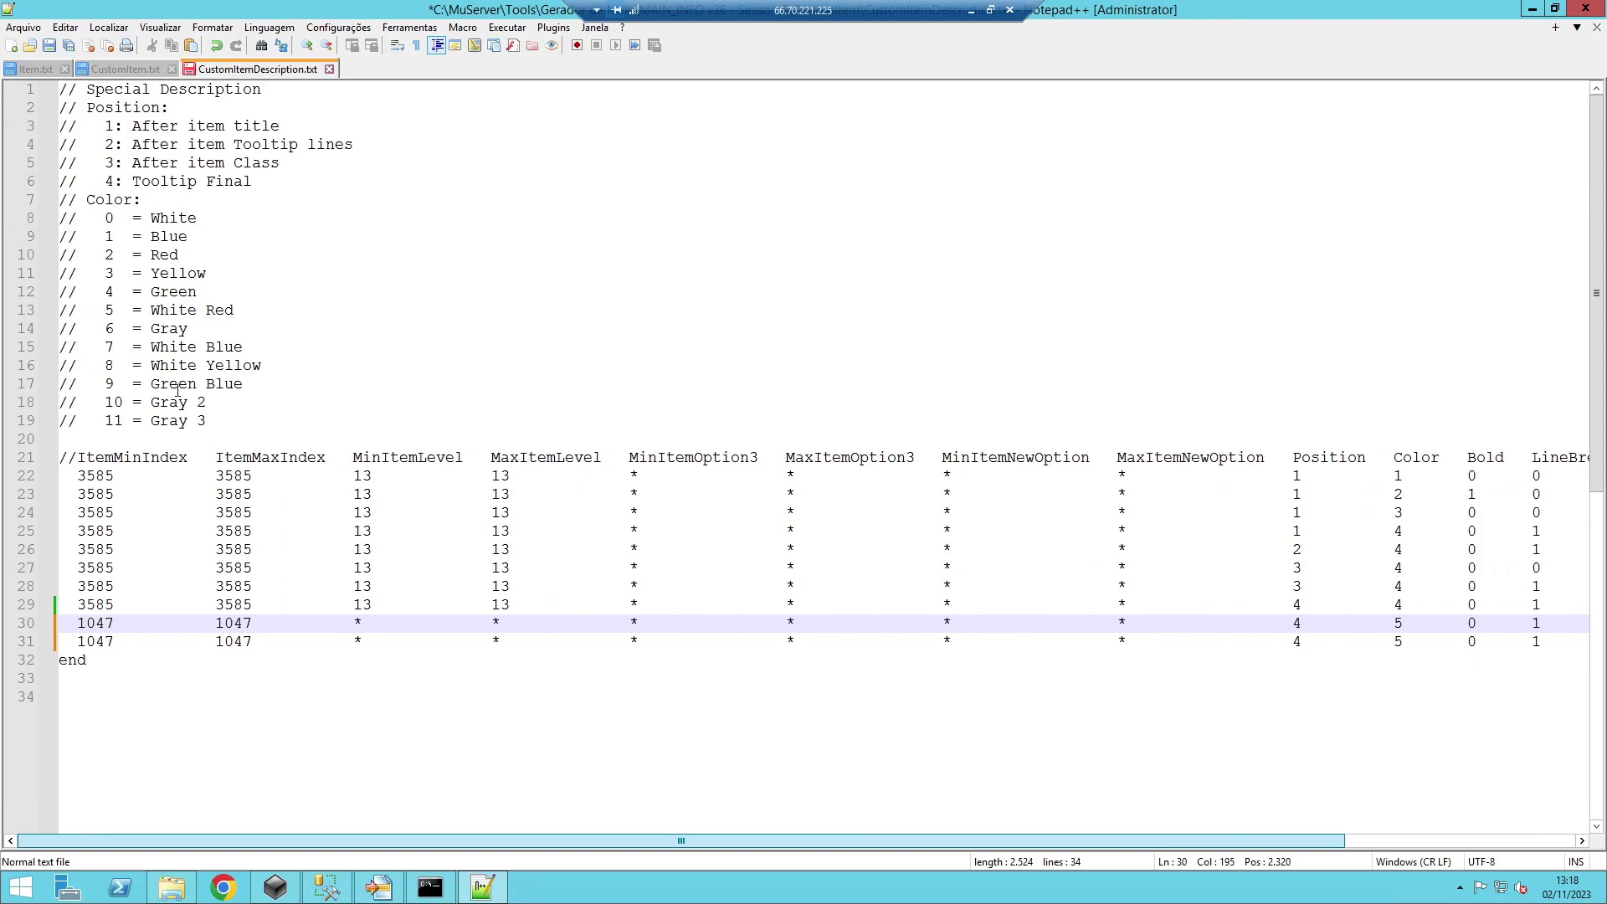
{"action": "double_click", "coordinate": [166, 238]}
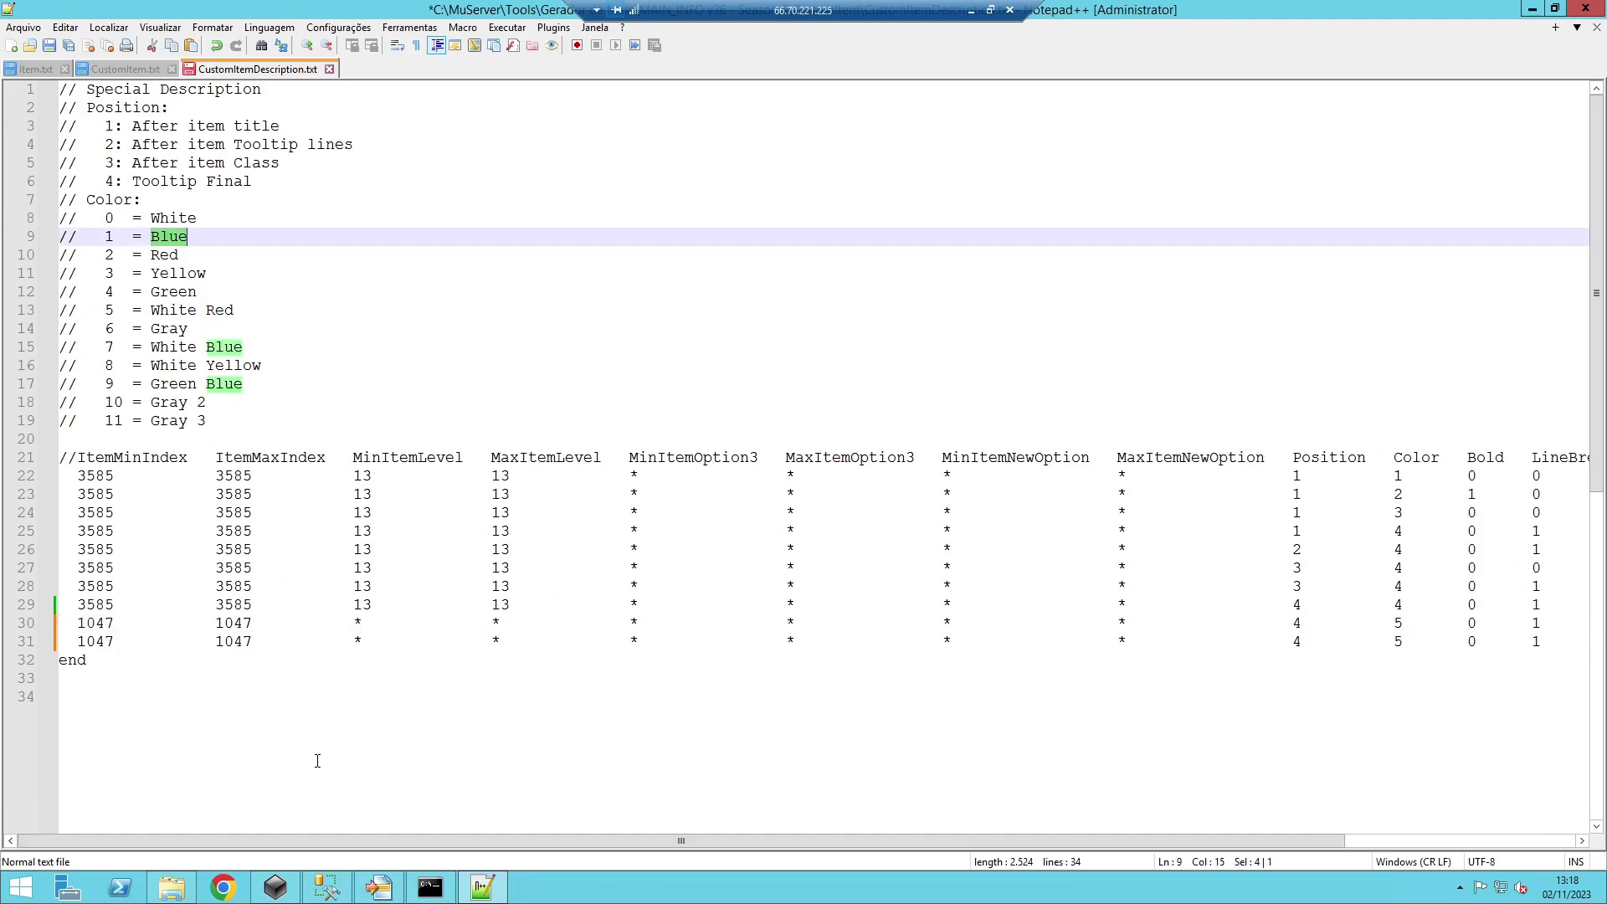
- Set the duplicated 1047 row's Color to 1 (Blue) and its LineBreak to 0
{"action": "left_click_drag", "start_coordinate": [398, 846], "coordinate": [910, 834]}
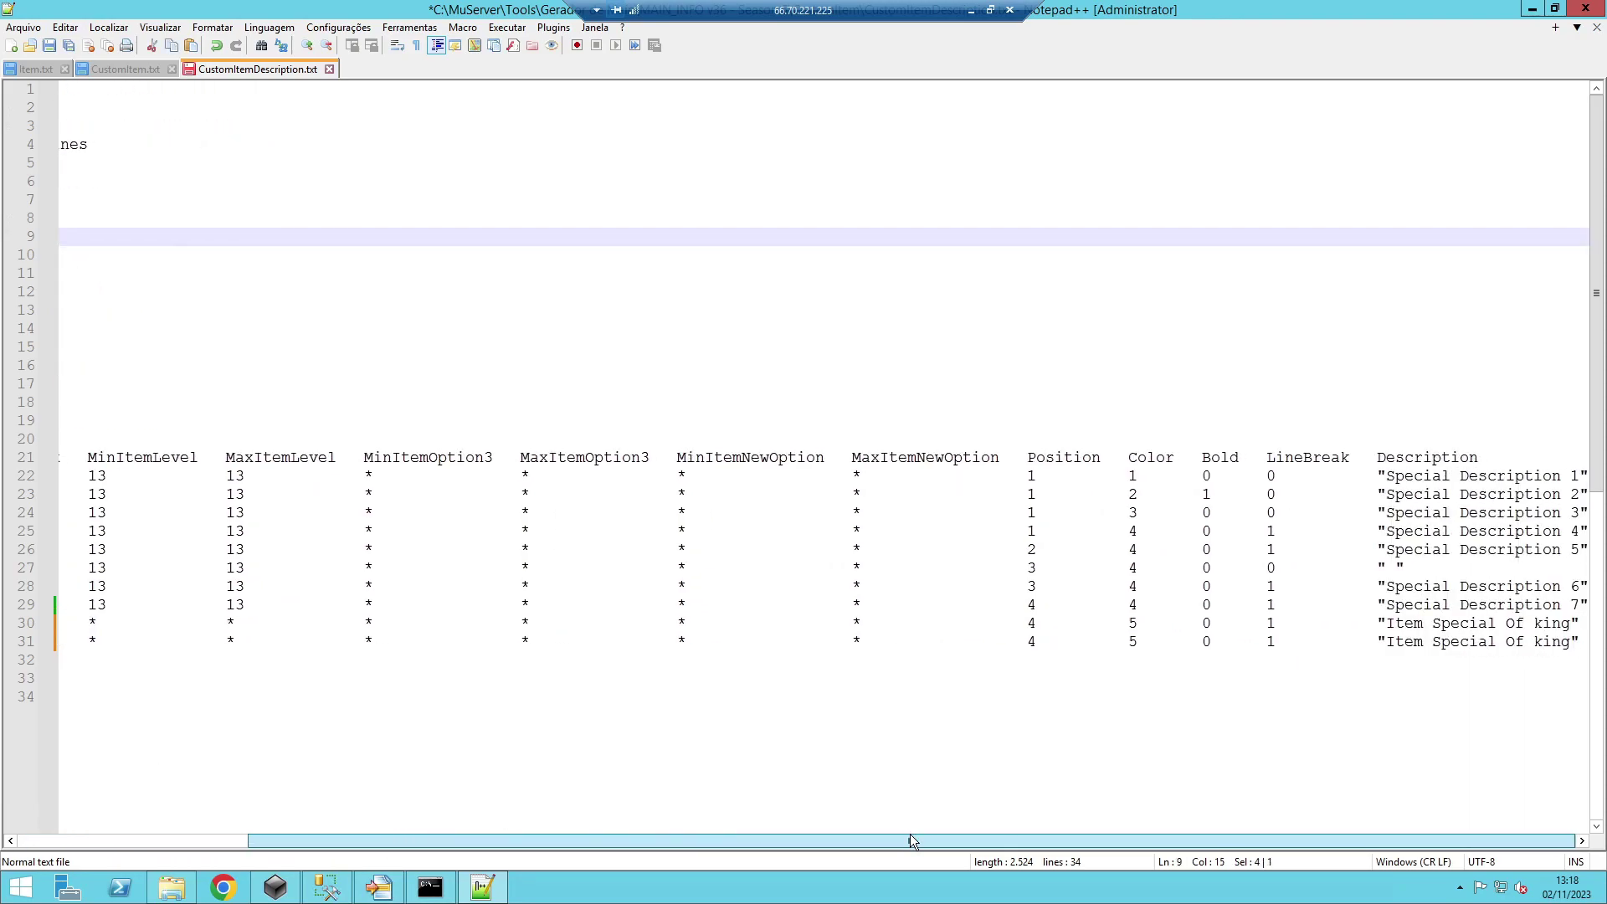
{"action": "left_click", "coordinate": [1139, 645]}
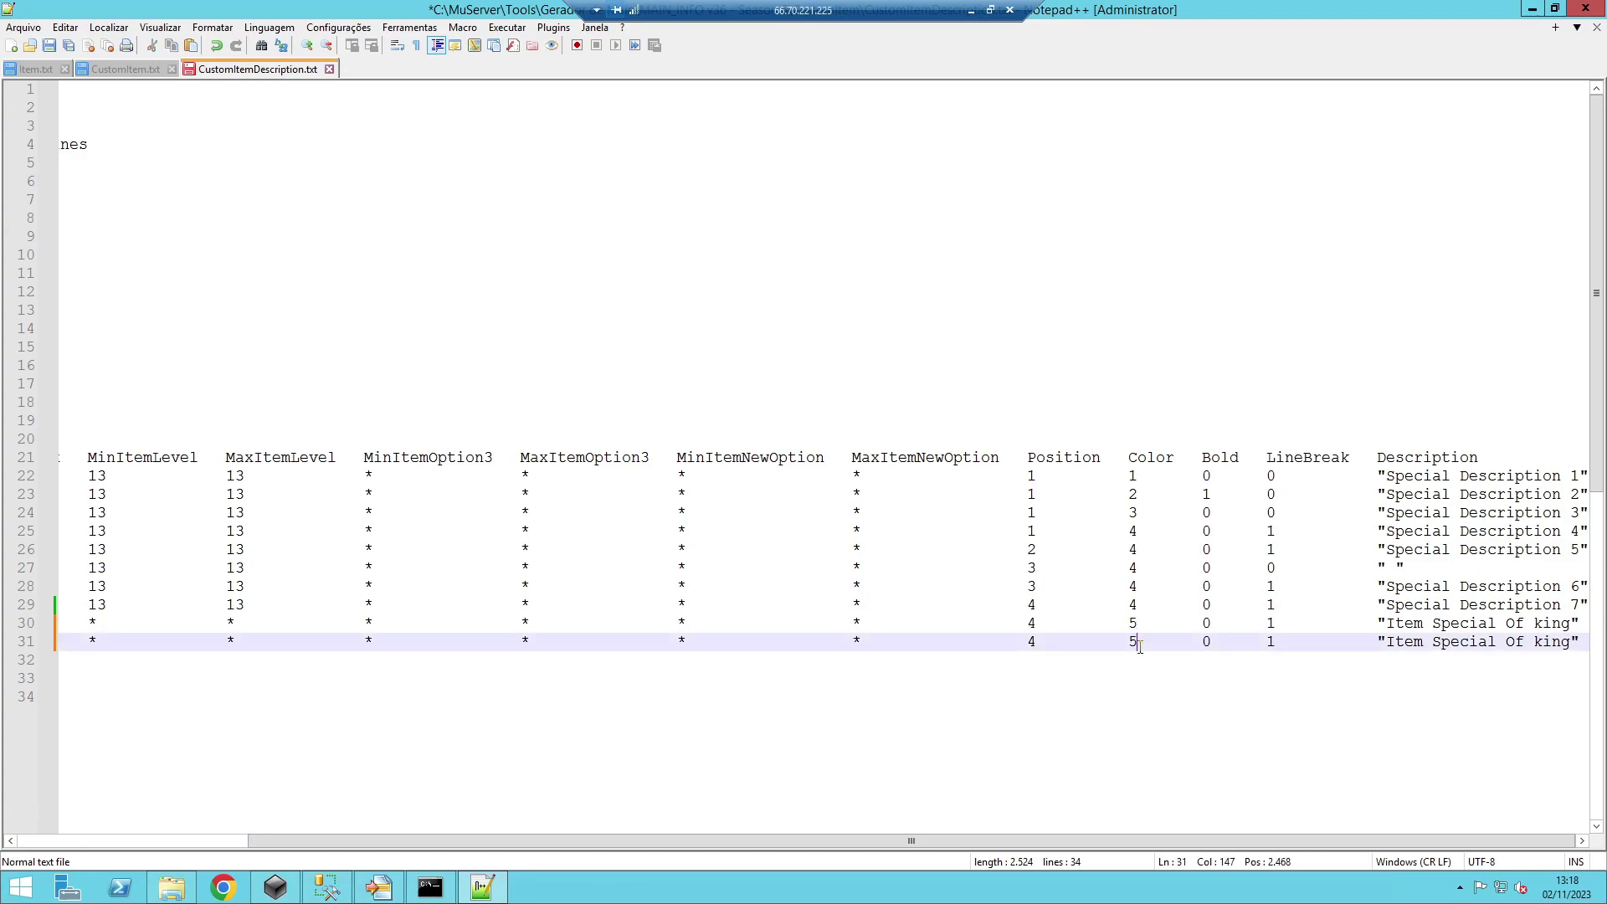
{"action": "key", "text": "BackSpace"}
{"action": "type", "text": "1"}
{"action": "key", "text": "BackSpace"}
{"action": "type", "text": "0"}
- Replace the duplicated row's description text with "Concede Grande poder ao portador!" and save the file
{"action": "left_click_drag", "start_coordinate": [1387, 645], "coordinate": [1573, 644]}
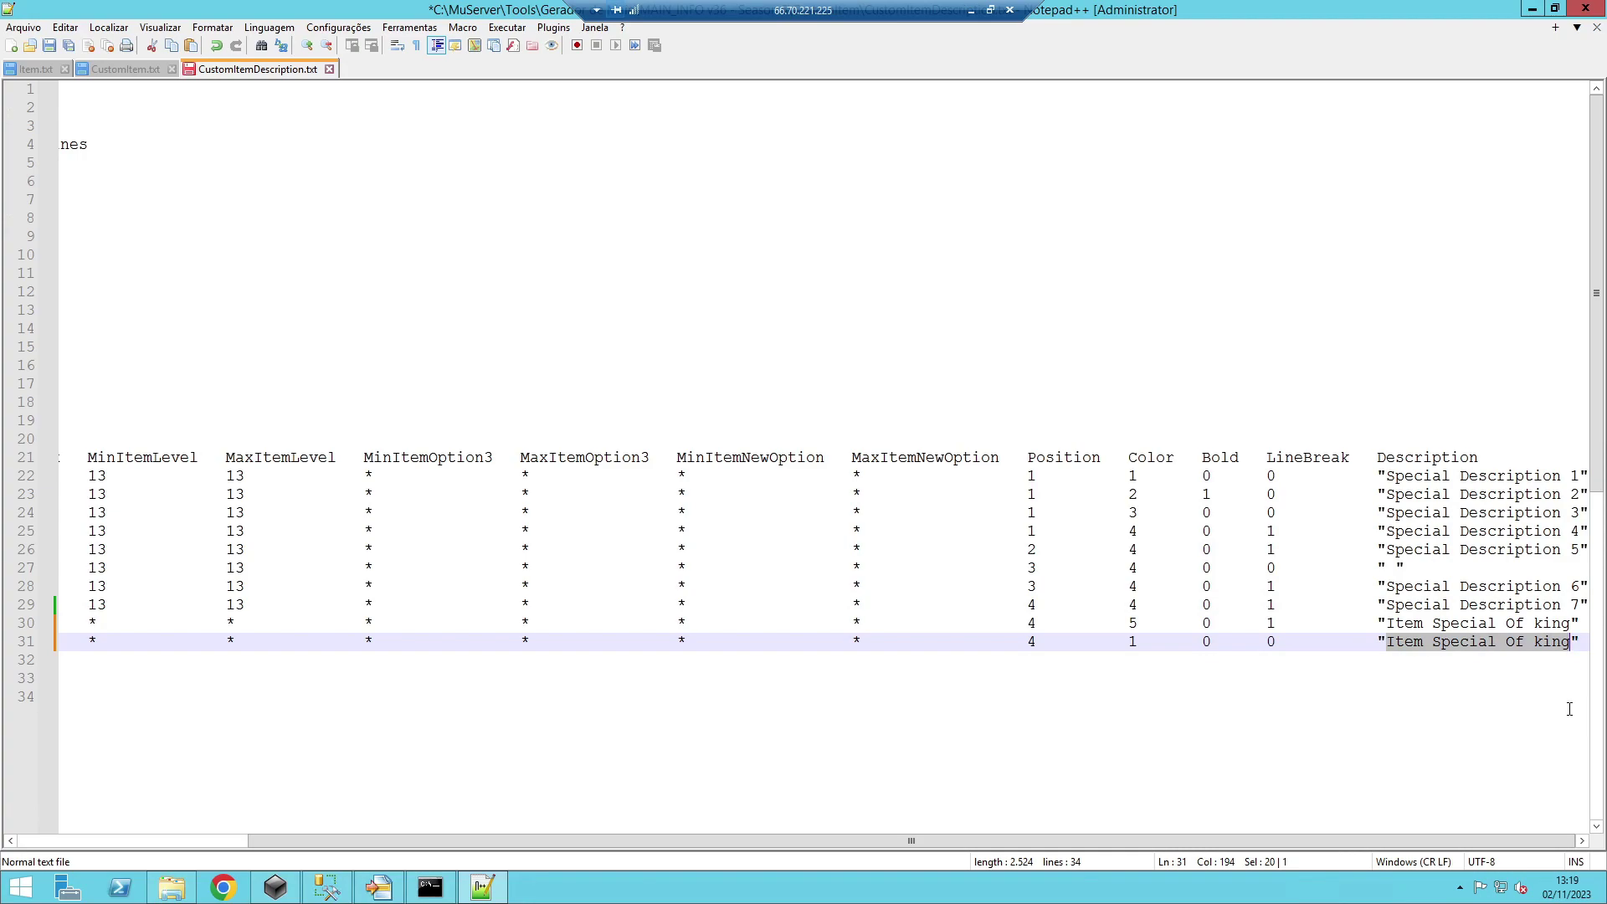
{"action": "type", "text": "Con"}
{"action": "type", "text": "cede Grand"}
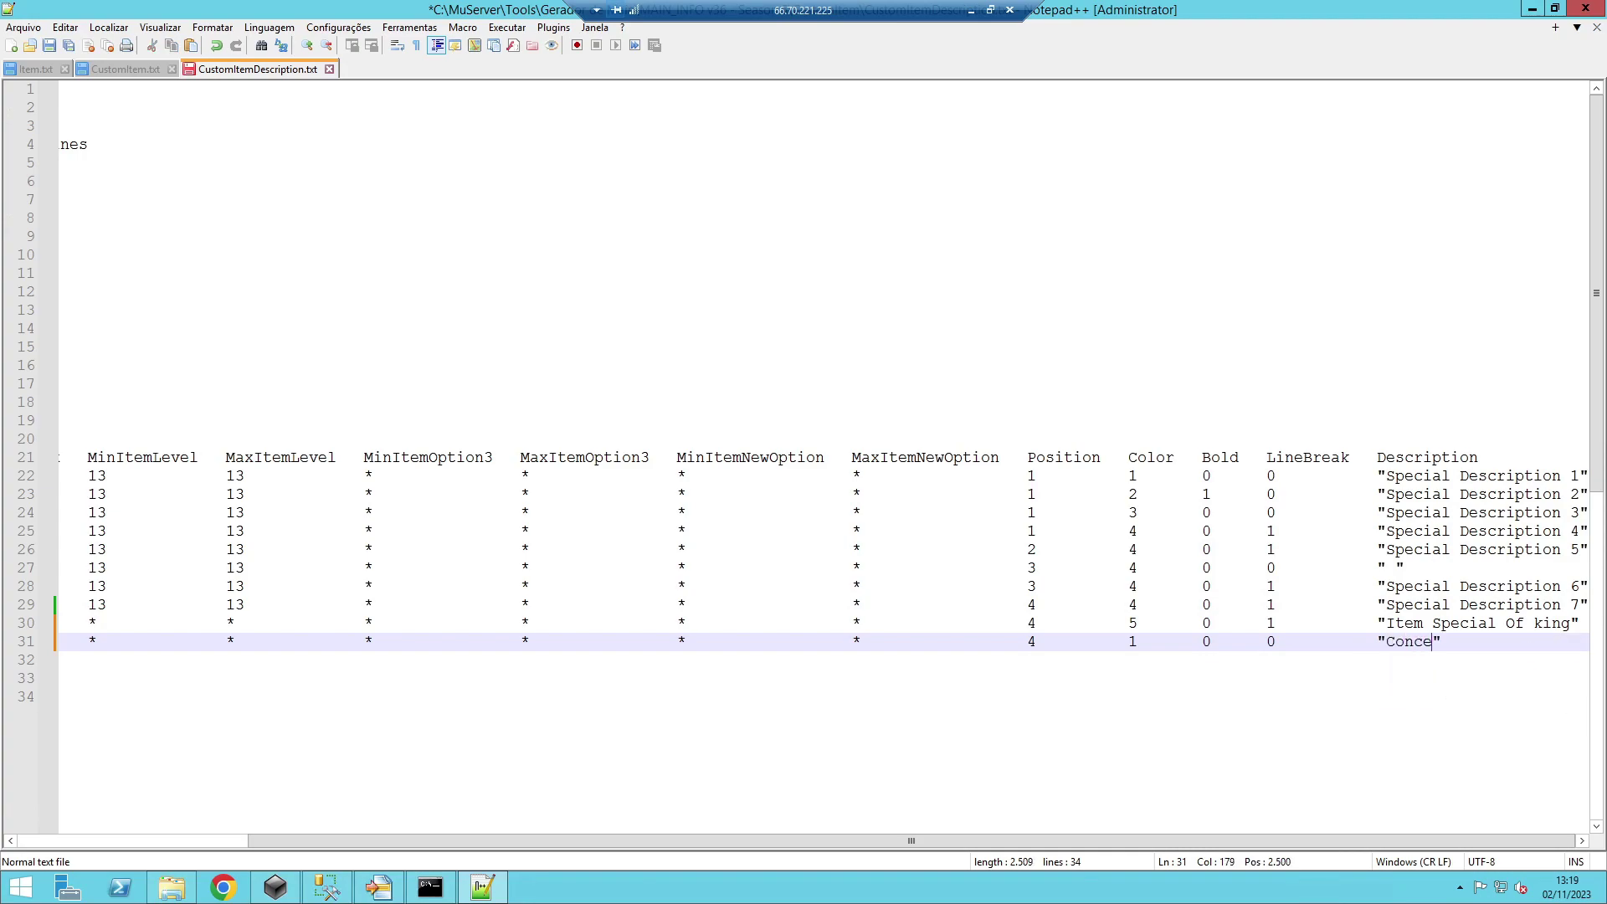
{"action": "type", "text": "e pode"}
{"action": "type", "text": "r "}
{"action": "type", "text": "ao port"}
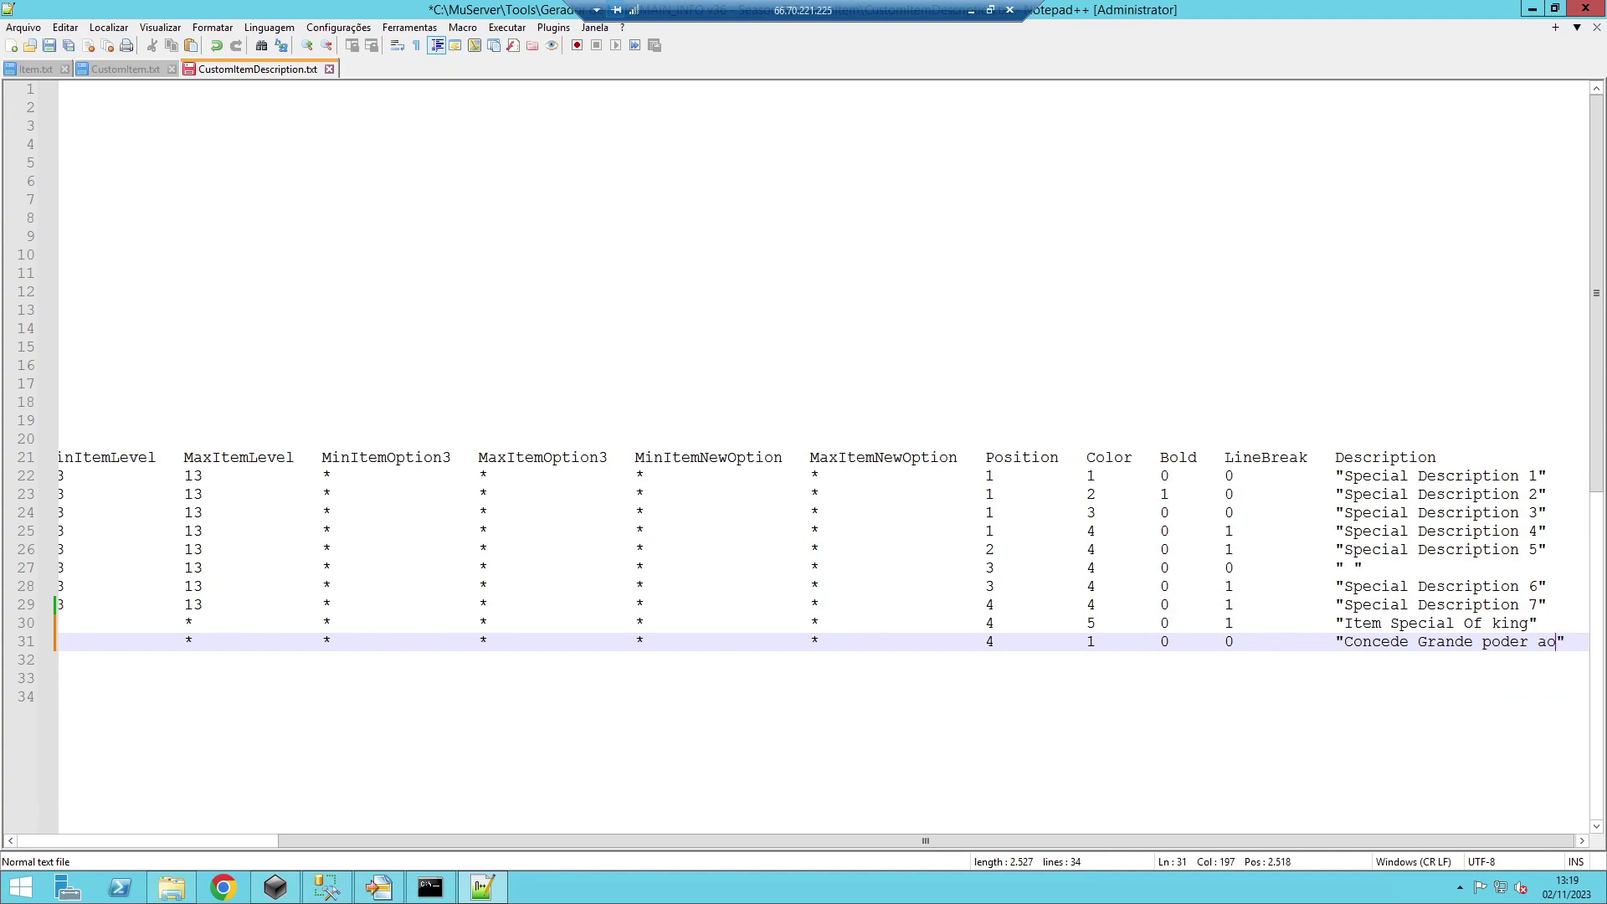
{"action": "type", "text": "ador"}
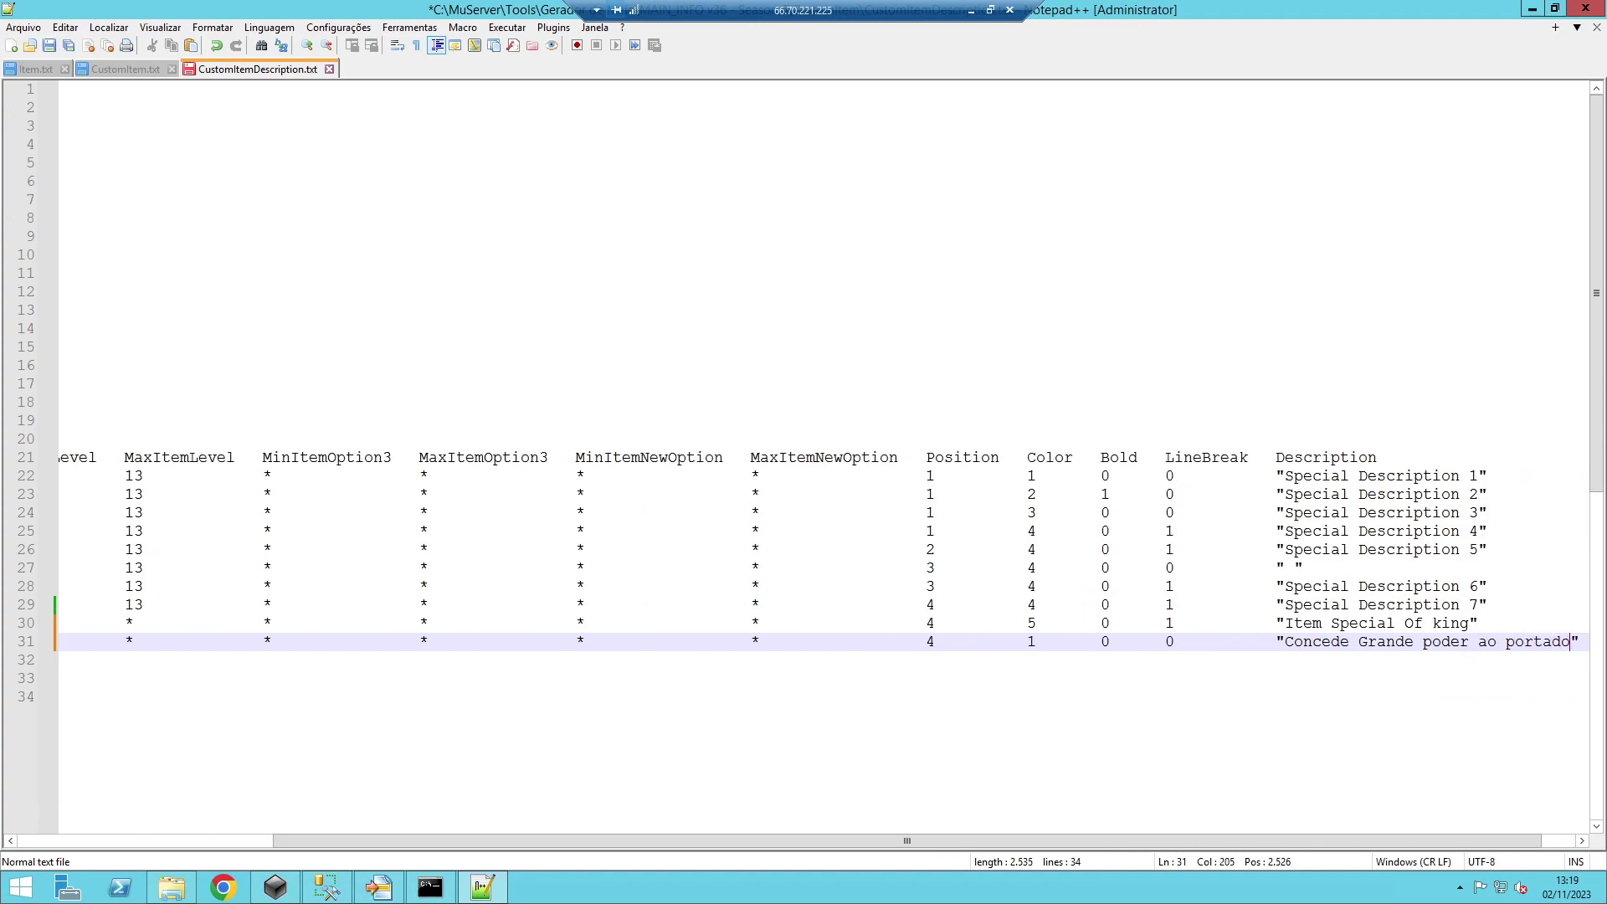
{"action": "type", "text": "!"}
{"action": "left_click_drag", "start_coordinate": [1304, 842], "coordinate": [1418, 845]}
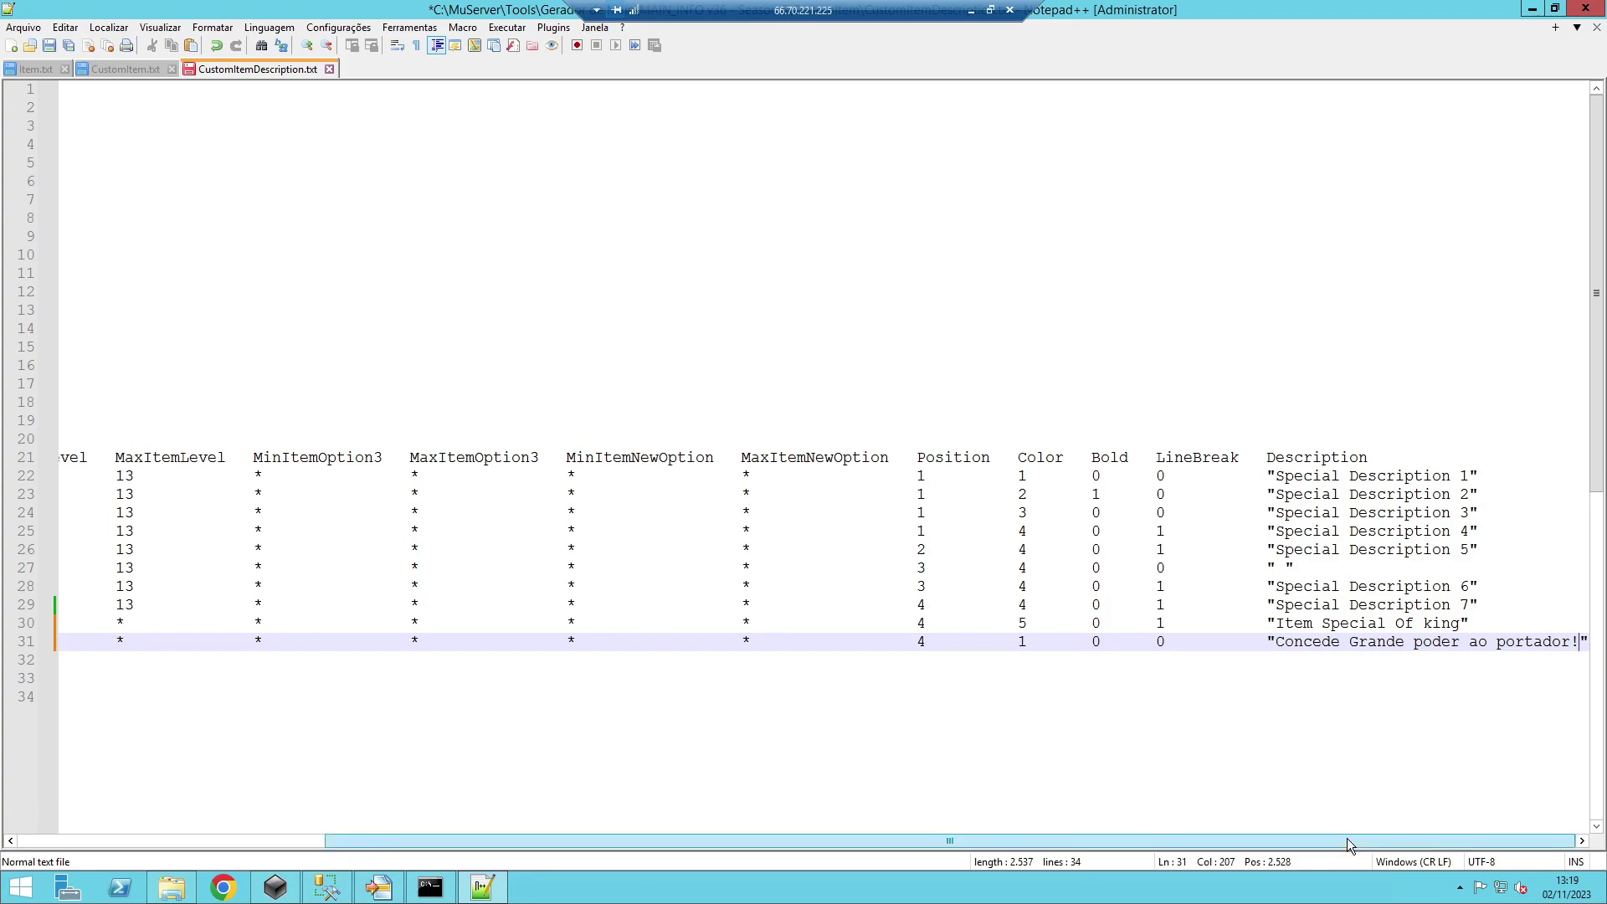
{"action": "left_click_drag", "start_coordinate": [1308, 833], "coordinate": [705, 795]}
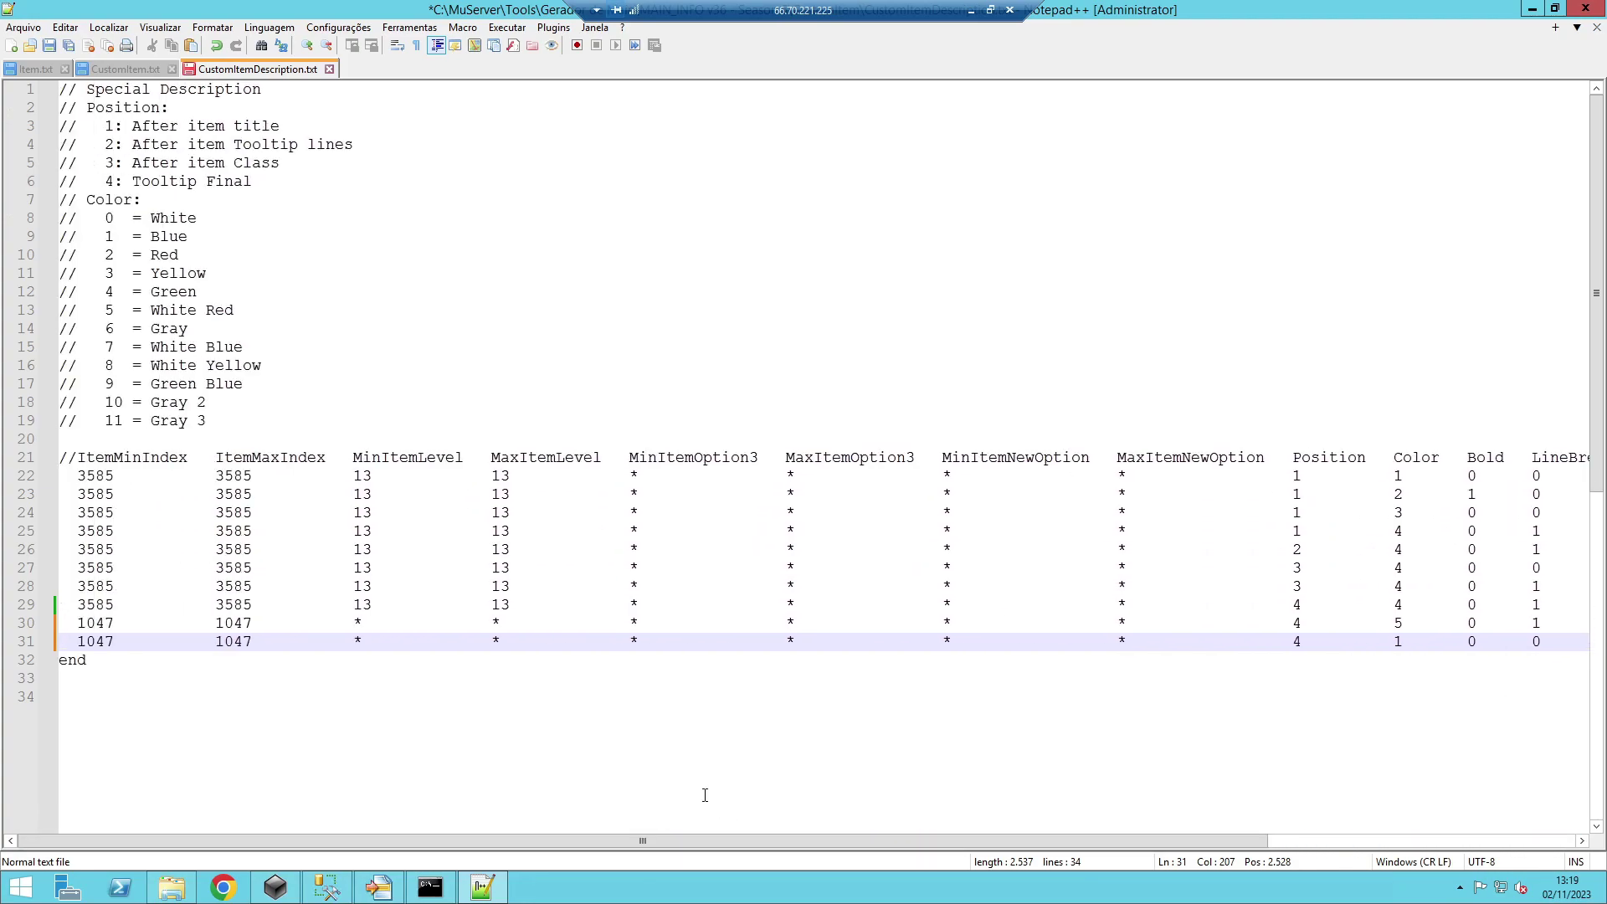
{"action": "left_click", "coordinate": [49, 46]}
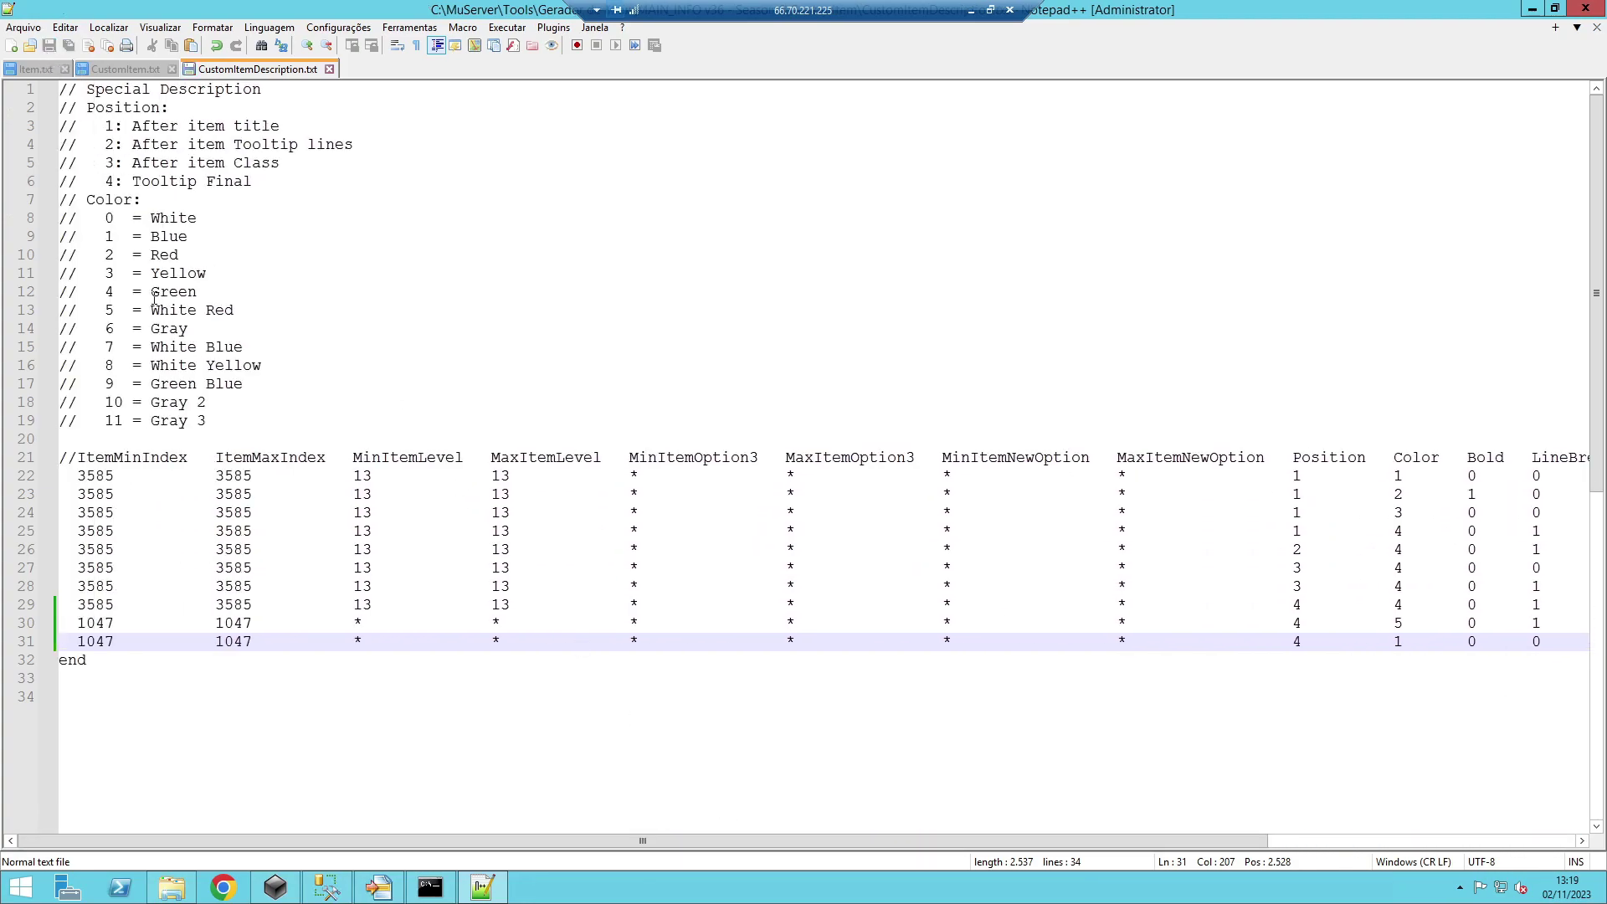
{"action": "left_click", "coordinate": [89, 626]}
{"action": "left_click", "coordinate": [95, 641]}
{"action": "left_click", "coordinate": [100, 623]}
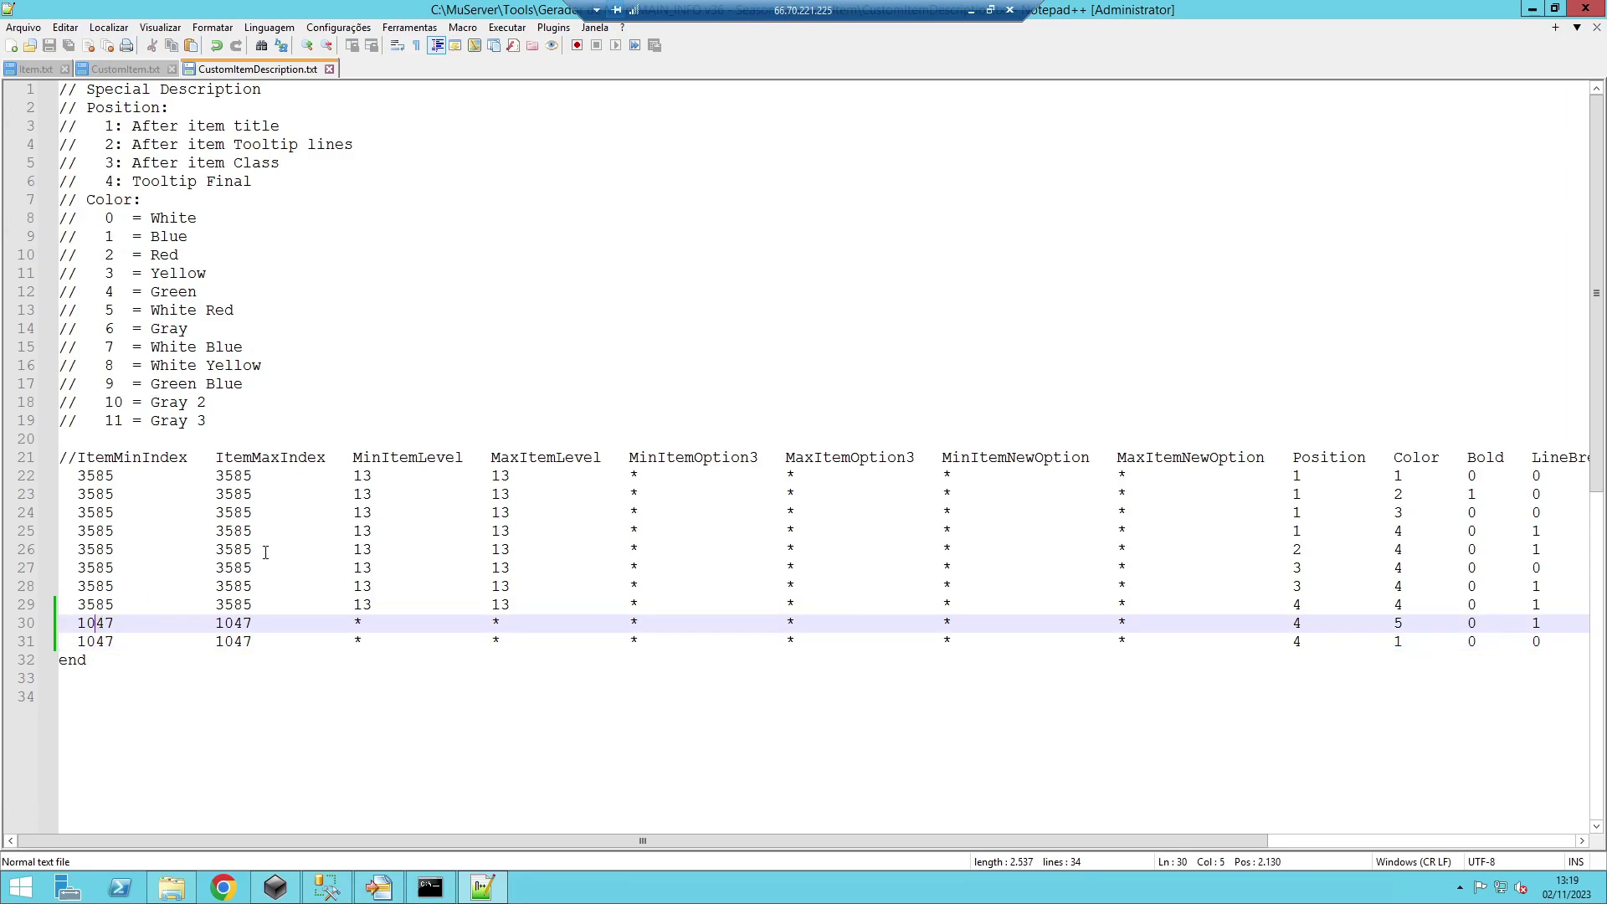
- Run GetMainInfo-Premium in the MAIN_INFO v36 - Season 6 folder and copy the regenerated main.premium from the Premium folder
{"action": "left_click", "coordinate": [1531, 8]}
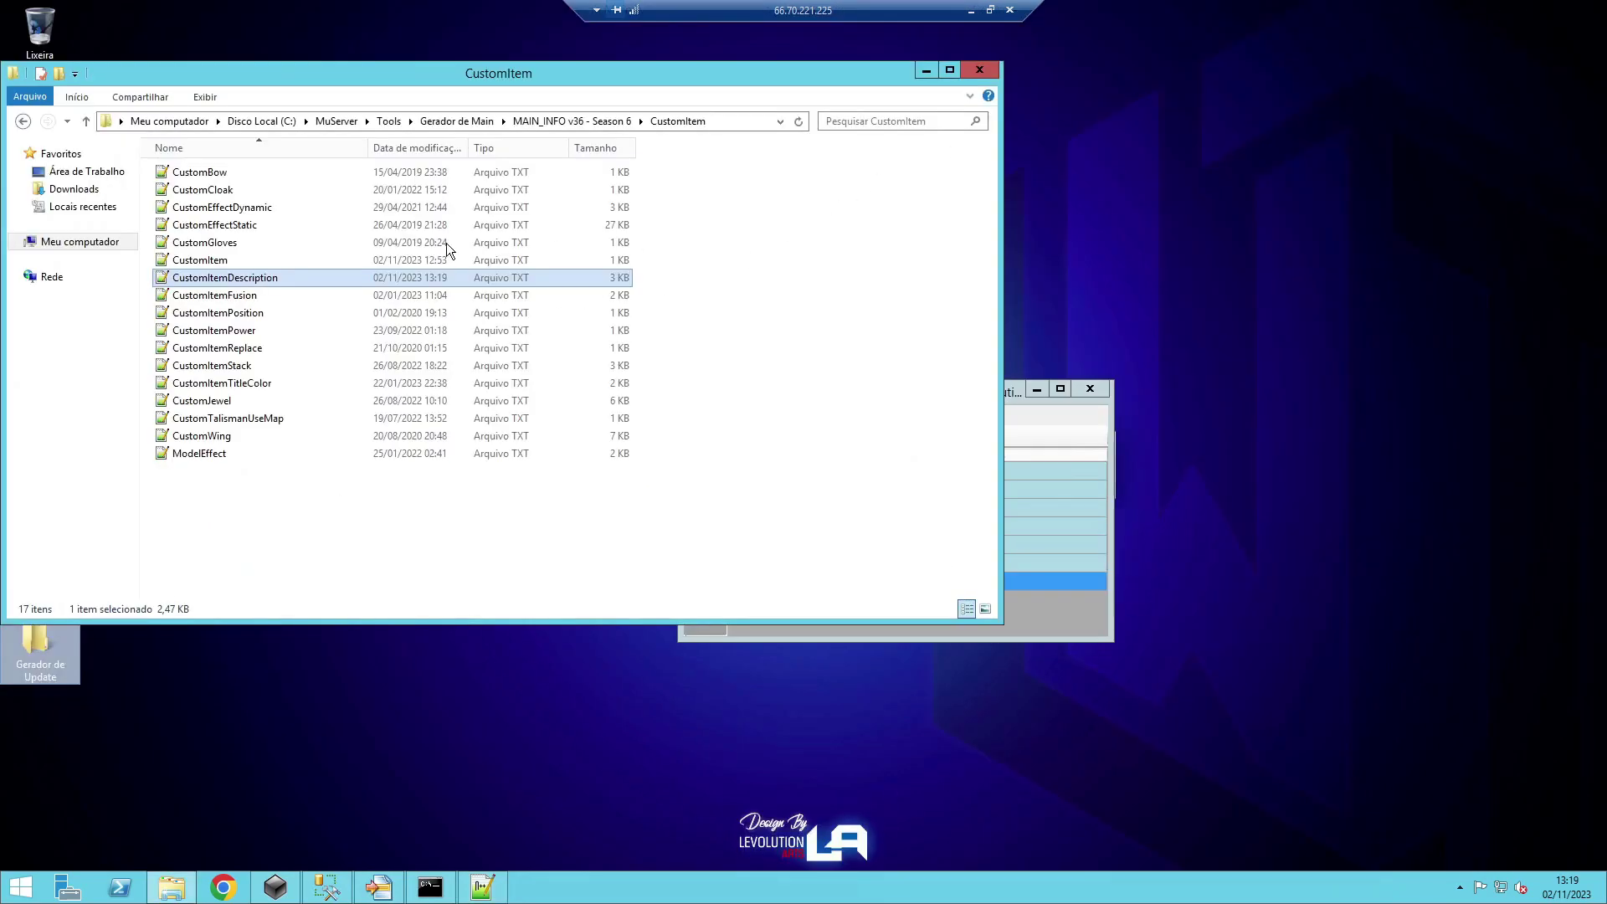
{"action": "left_click", "coordinate": [571, 121]}
{"action": "left_click", "coordinate": [191, 315]}
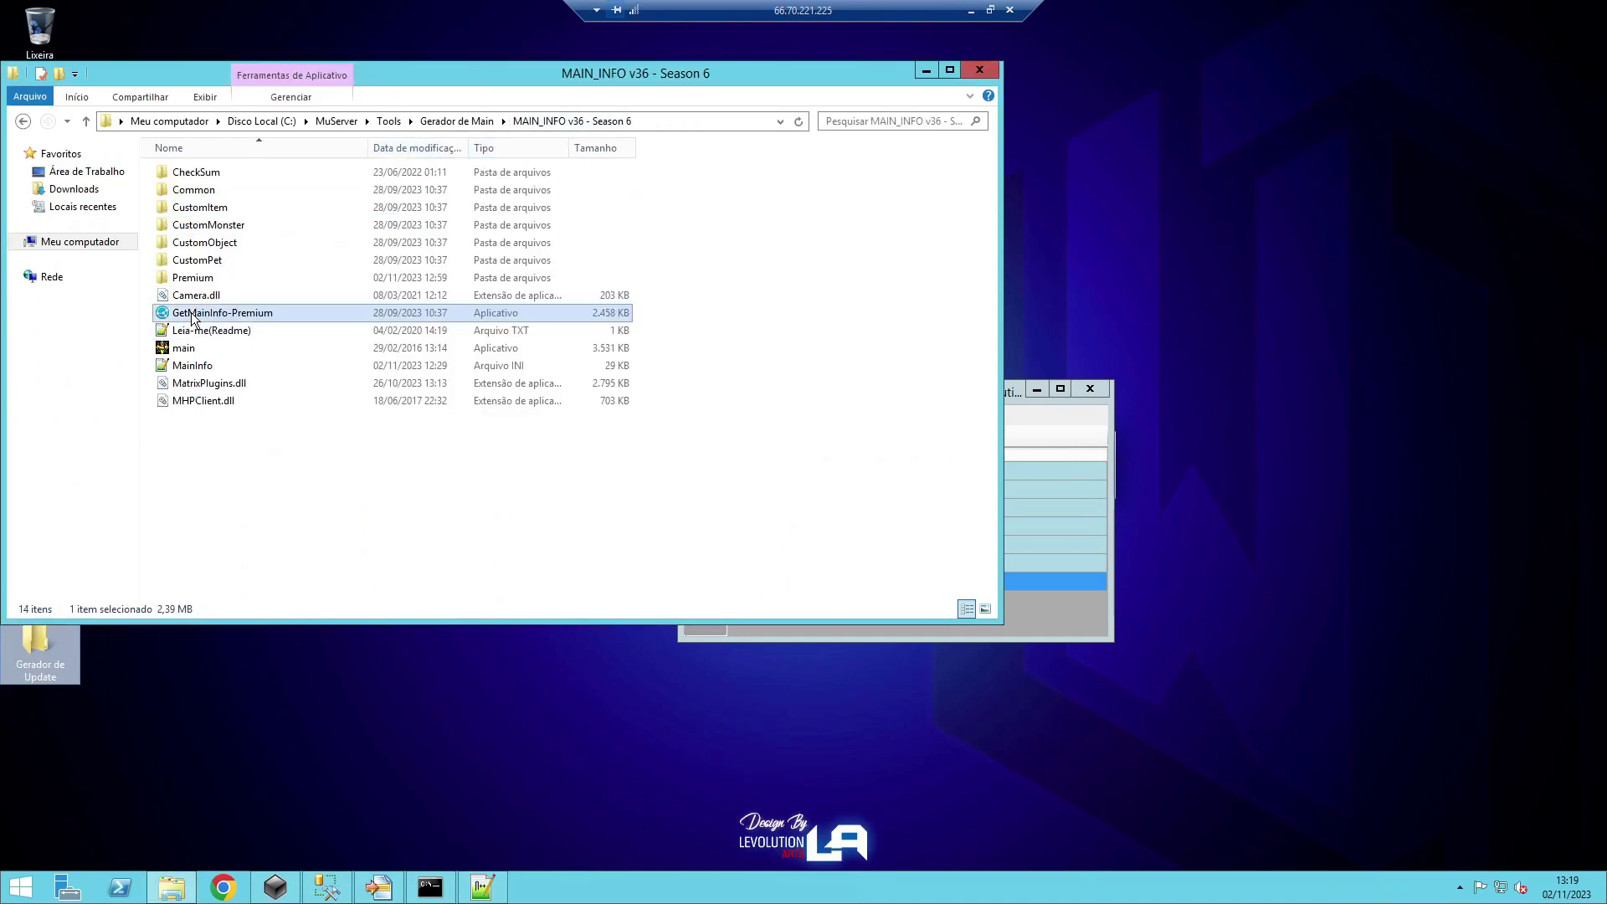
{"action": "double_click", "coordinate": [192, 277]}
{"action": "left_click", "coordinate": [204, 225]}
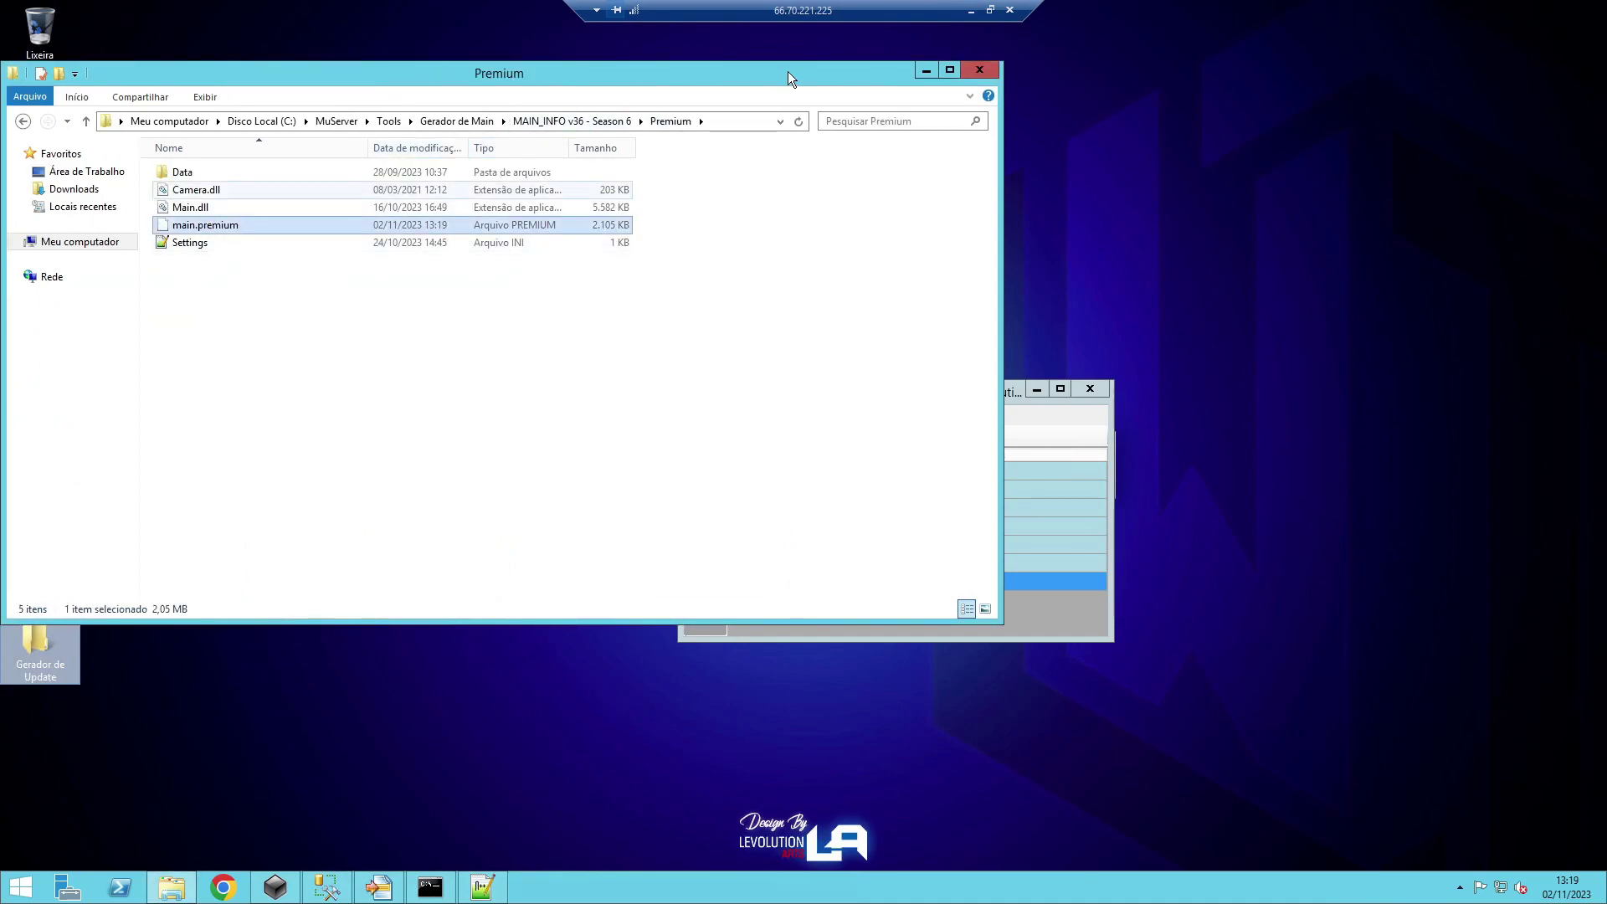
- Switch to the local PC, replace main.premium in the Cliente Louis S6 folder with the copied file and launch Main.exe
{"action": "left_click", "coordinate": [970, 11]}
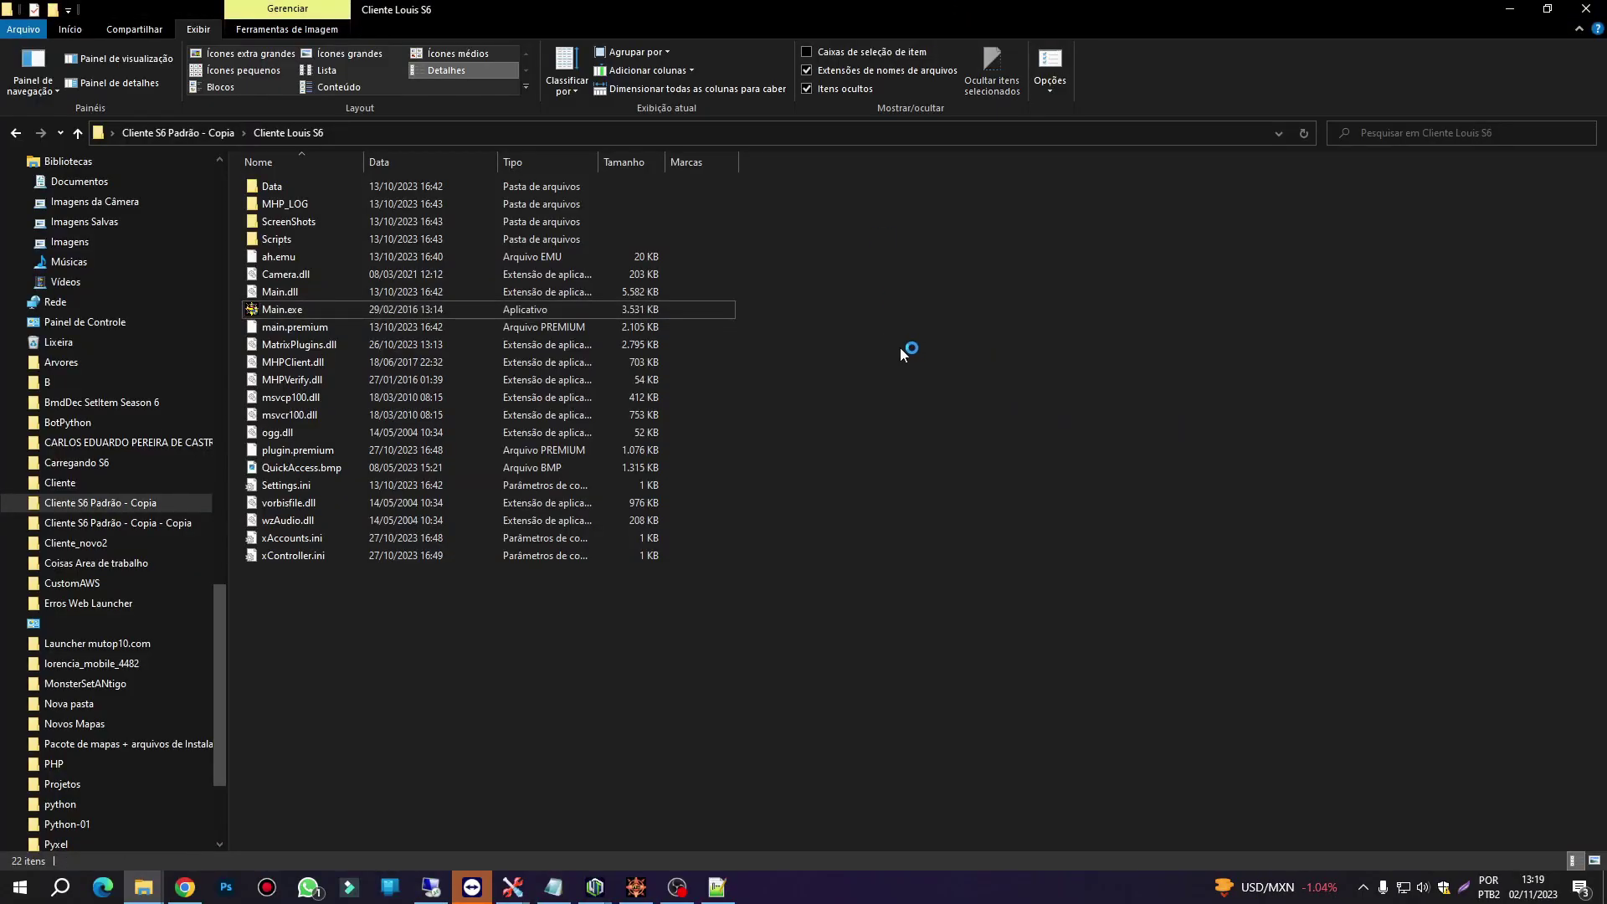
{"action": "left_click", "coordinate": [731, 390]}
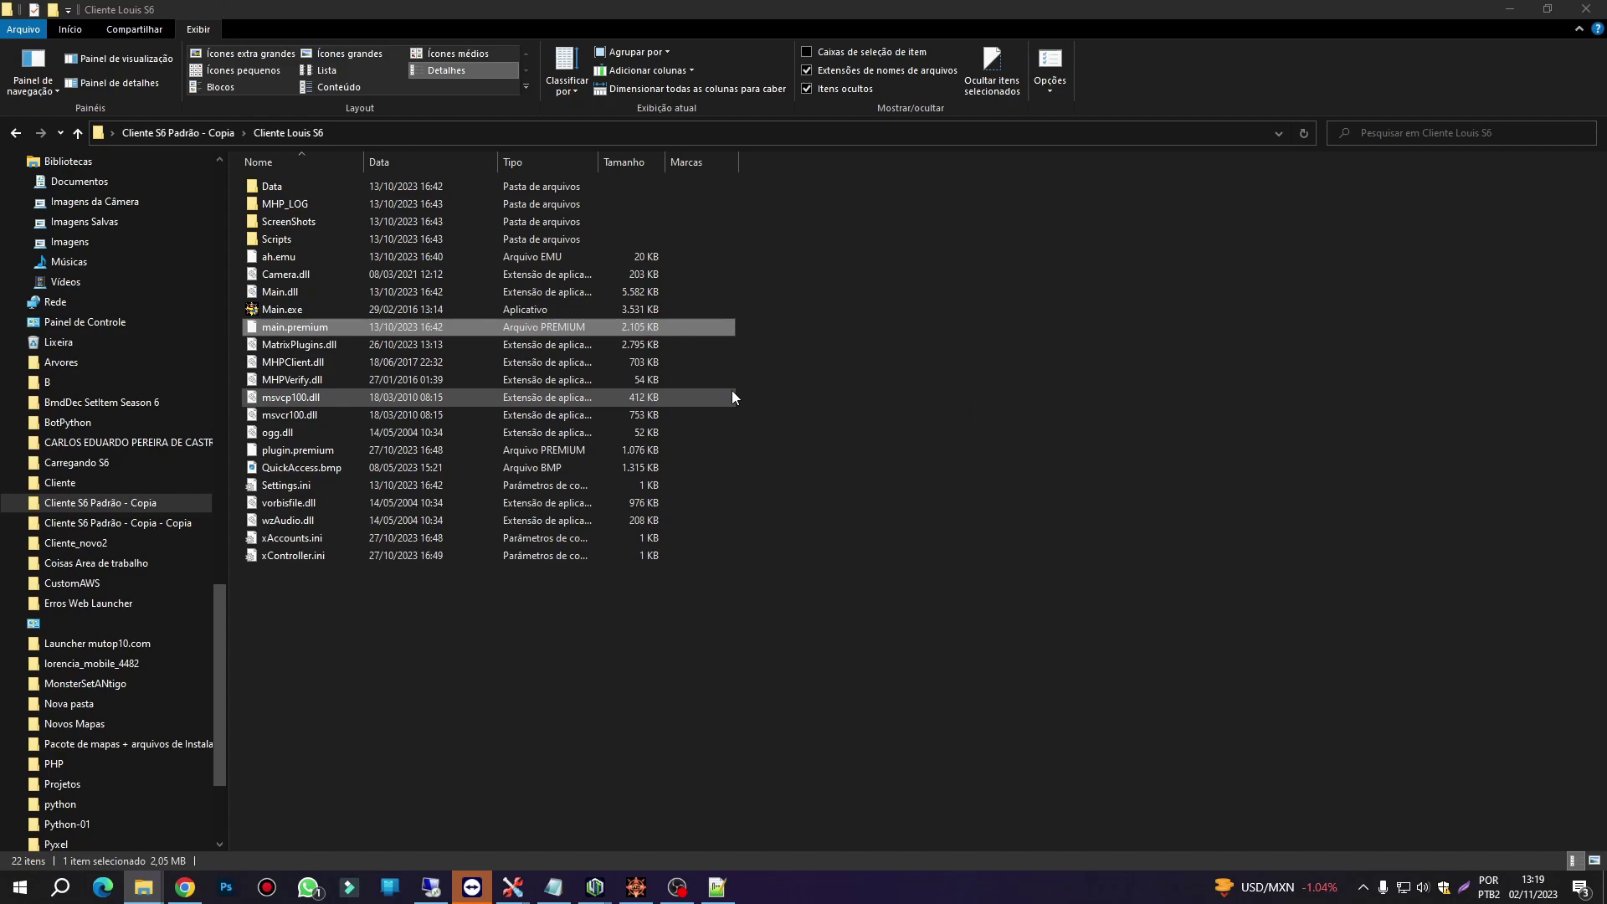
{"action": "double_click", "coordinate": [268, 309]}
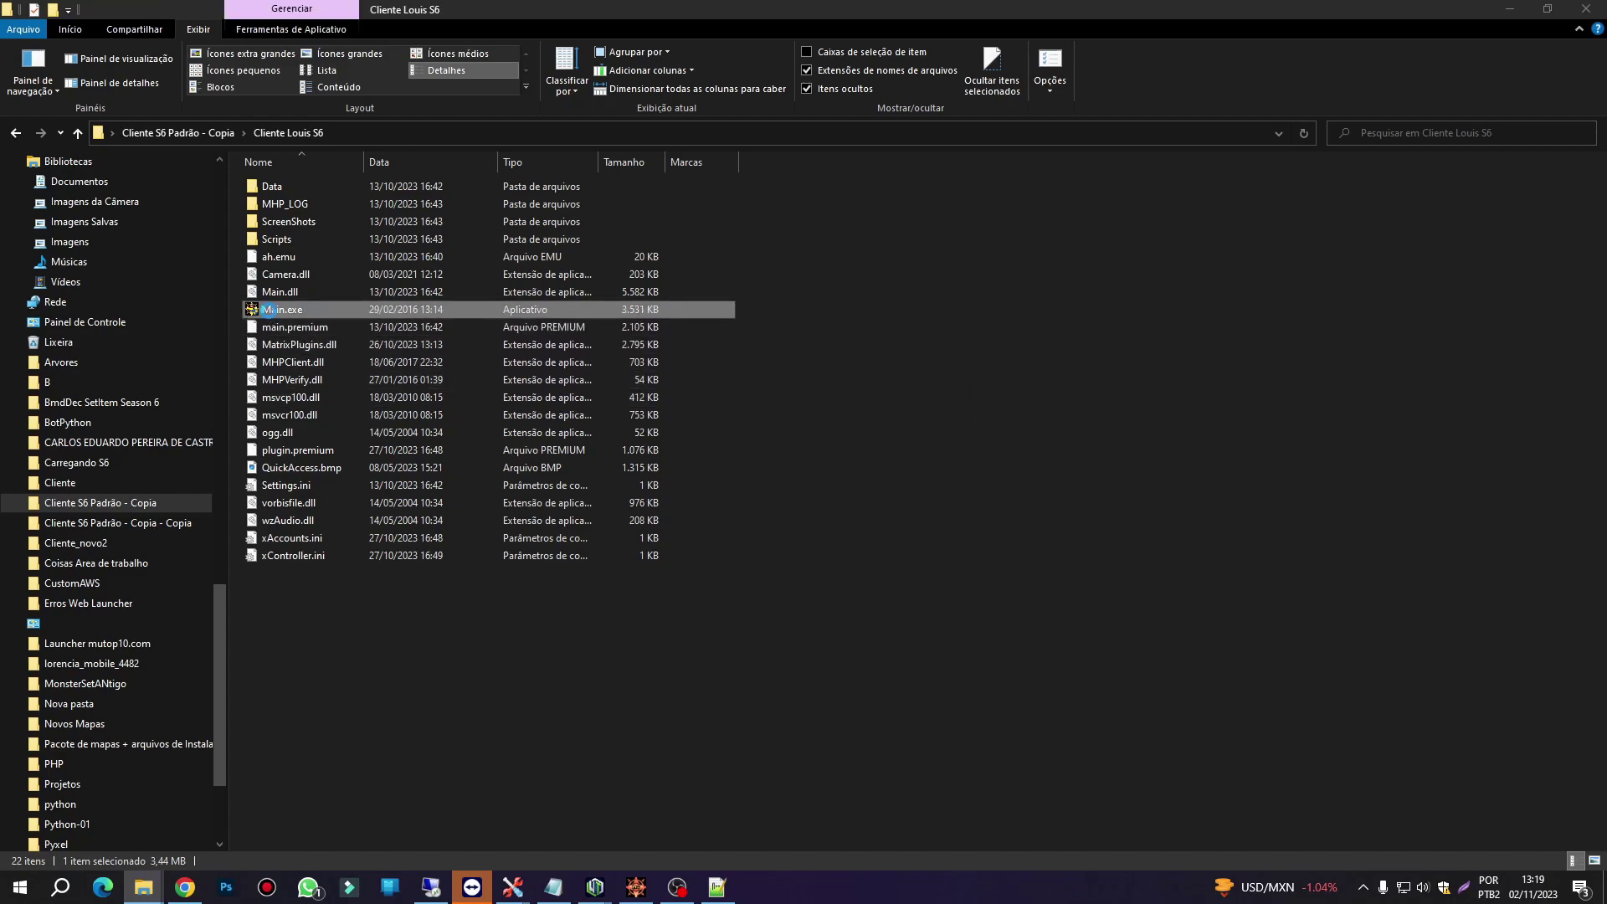
{"action": "left_click", "coordinate": [716, 618]}
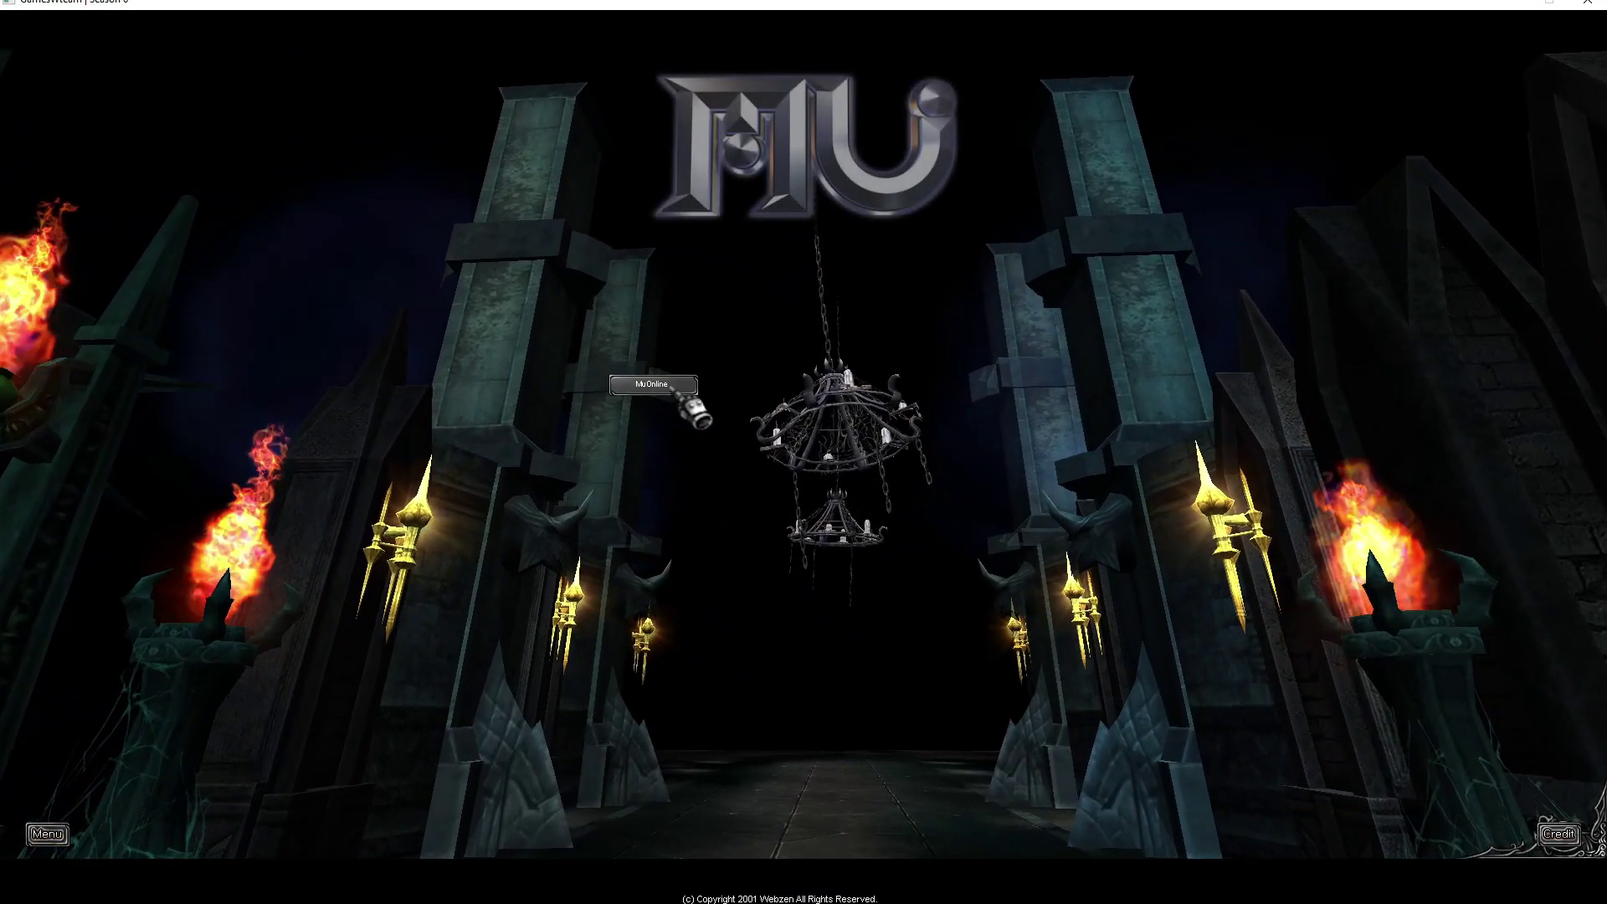
- Connect to the MuOnline Geral server, log in with the saved account and enter the game with the Blade Master character Suporte
{"action": "left_click", "coordinate": [657, 384]}
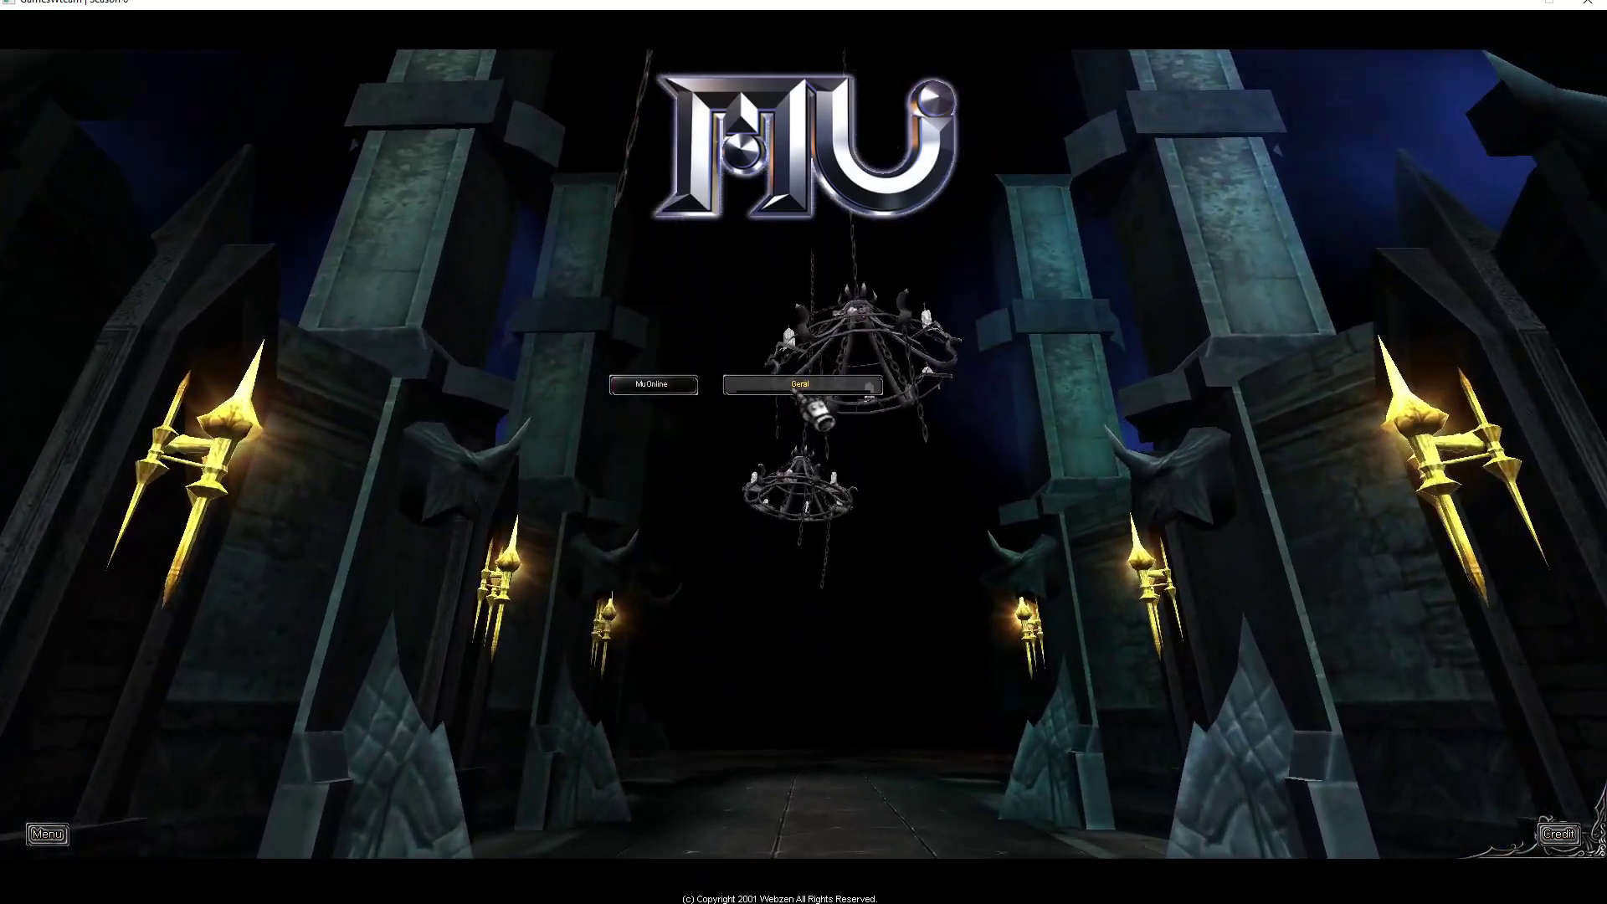
{"action": "left_click", "coordinate": [778, 384]}
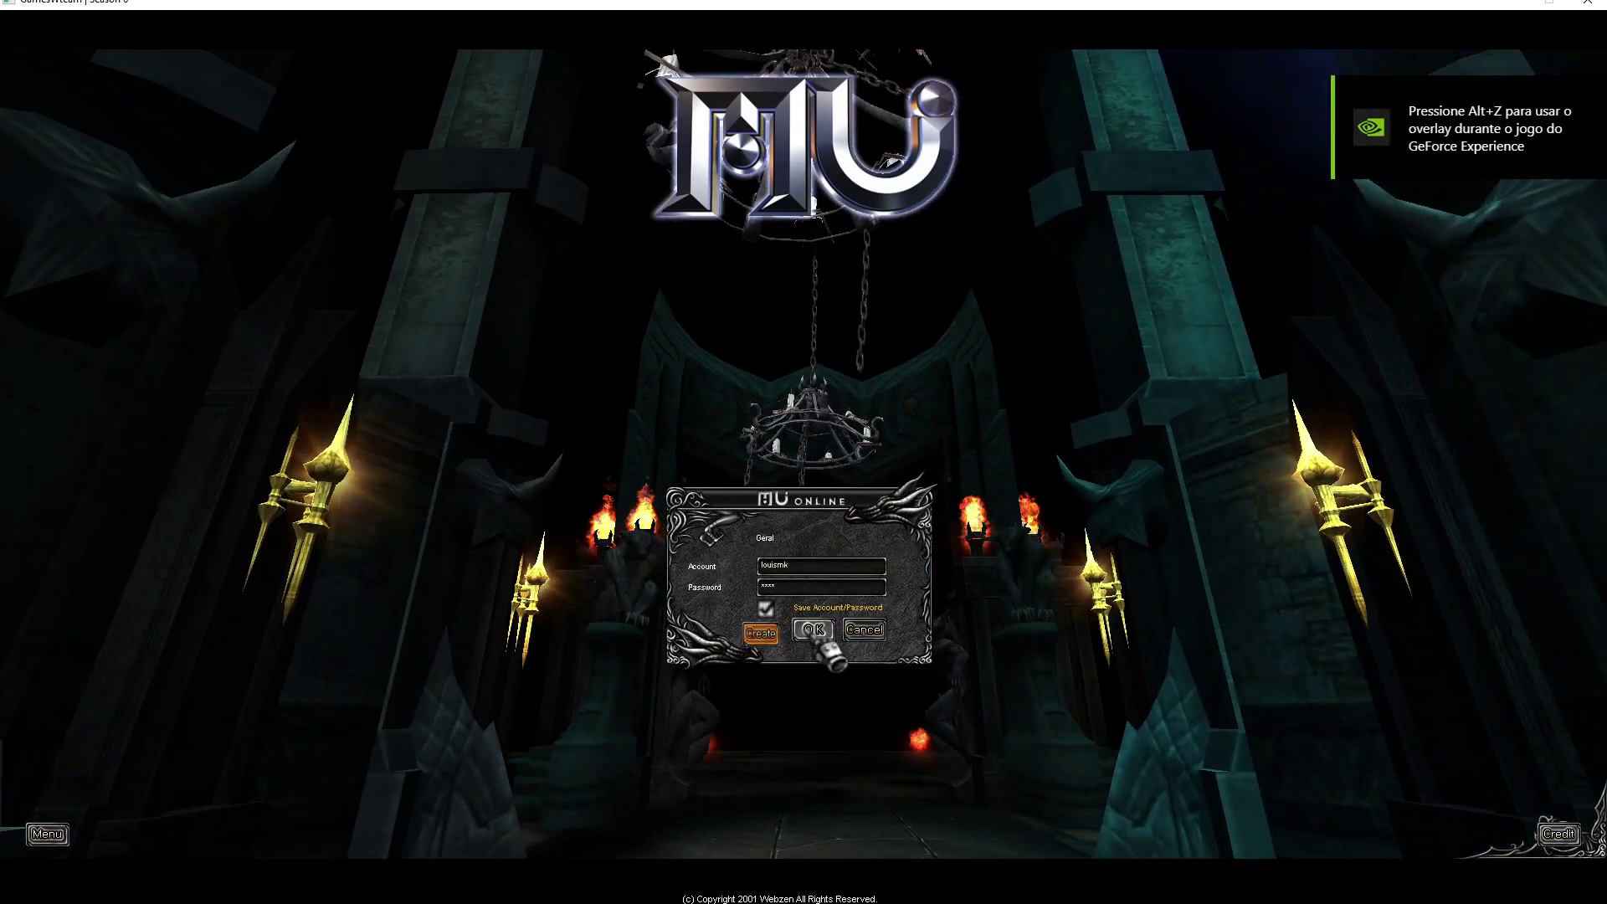
{"action": "left_click", "coordinate": [810, 629]}
{"action": "left_click", "coordinate": [1196, 487]}
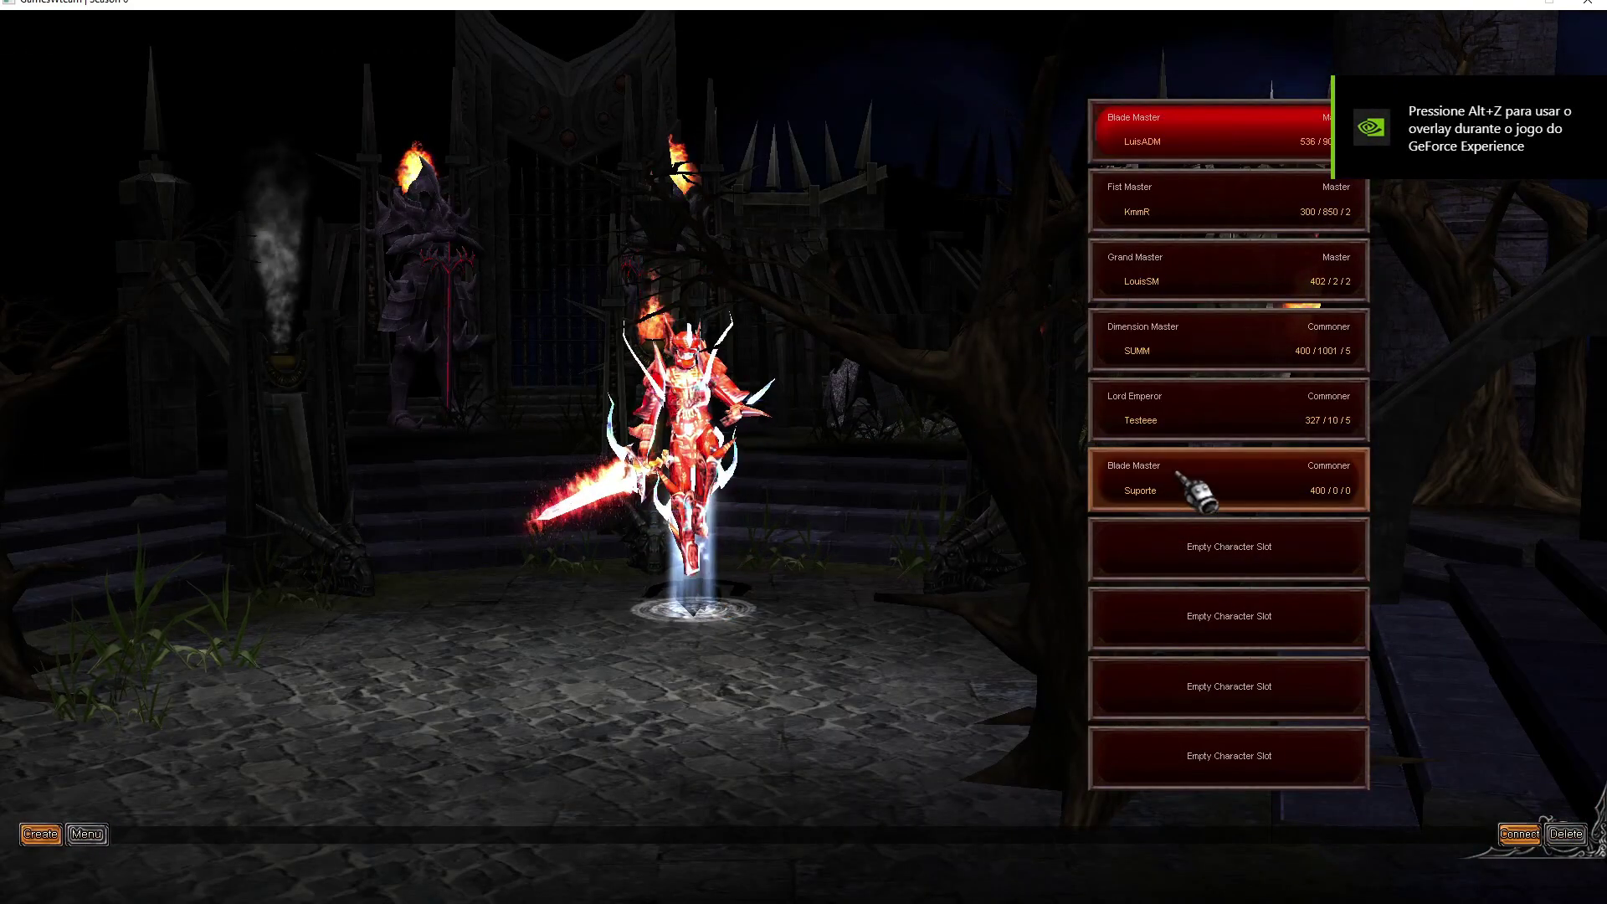
{"action": "double_click", "coordinate": [1182, 477]}
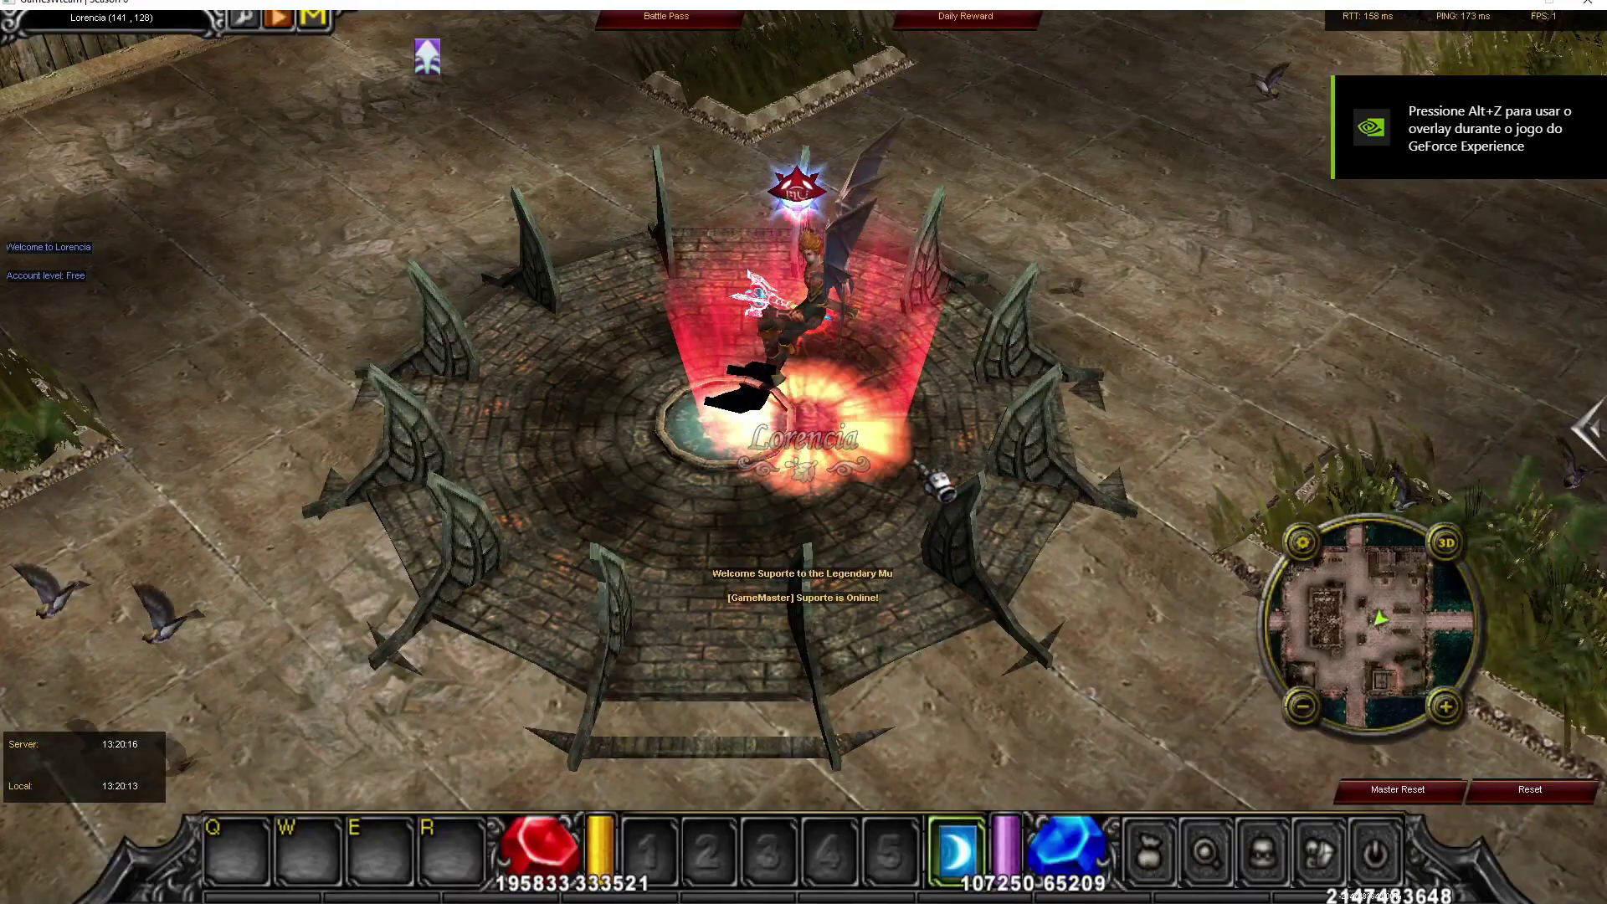
- Open the inventory to inspect the equipped mace's description lines and view the weapon while walking around the Lorencia fountain
{"action": "key", "text": "v"}
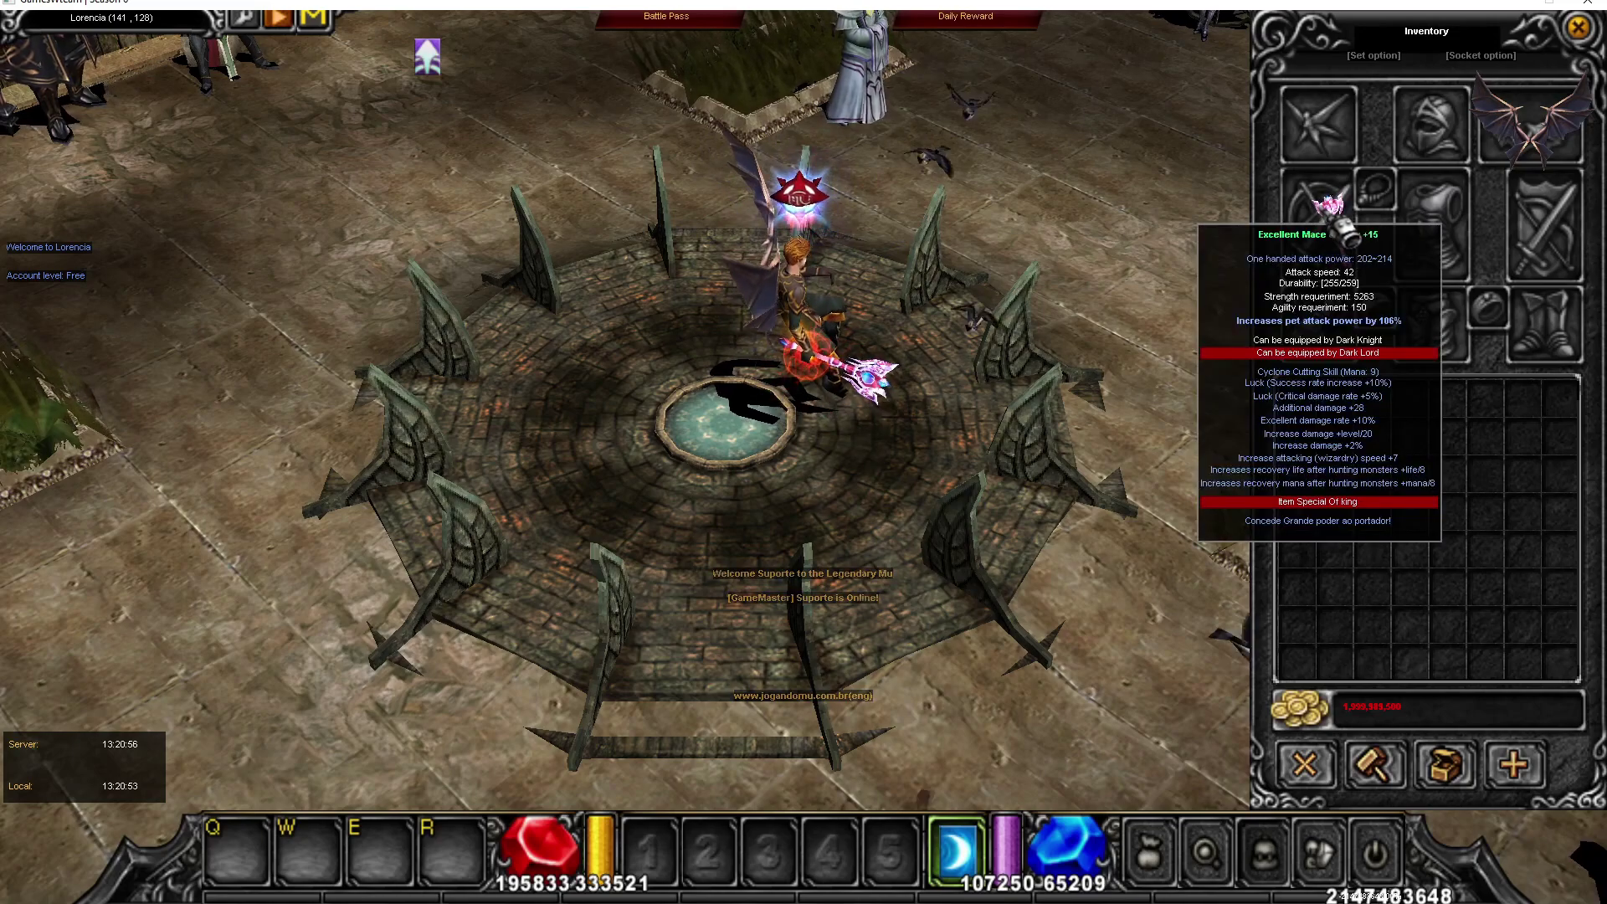
{"action": "left_click", "coordinate": [711, 481]}
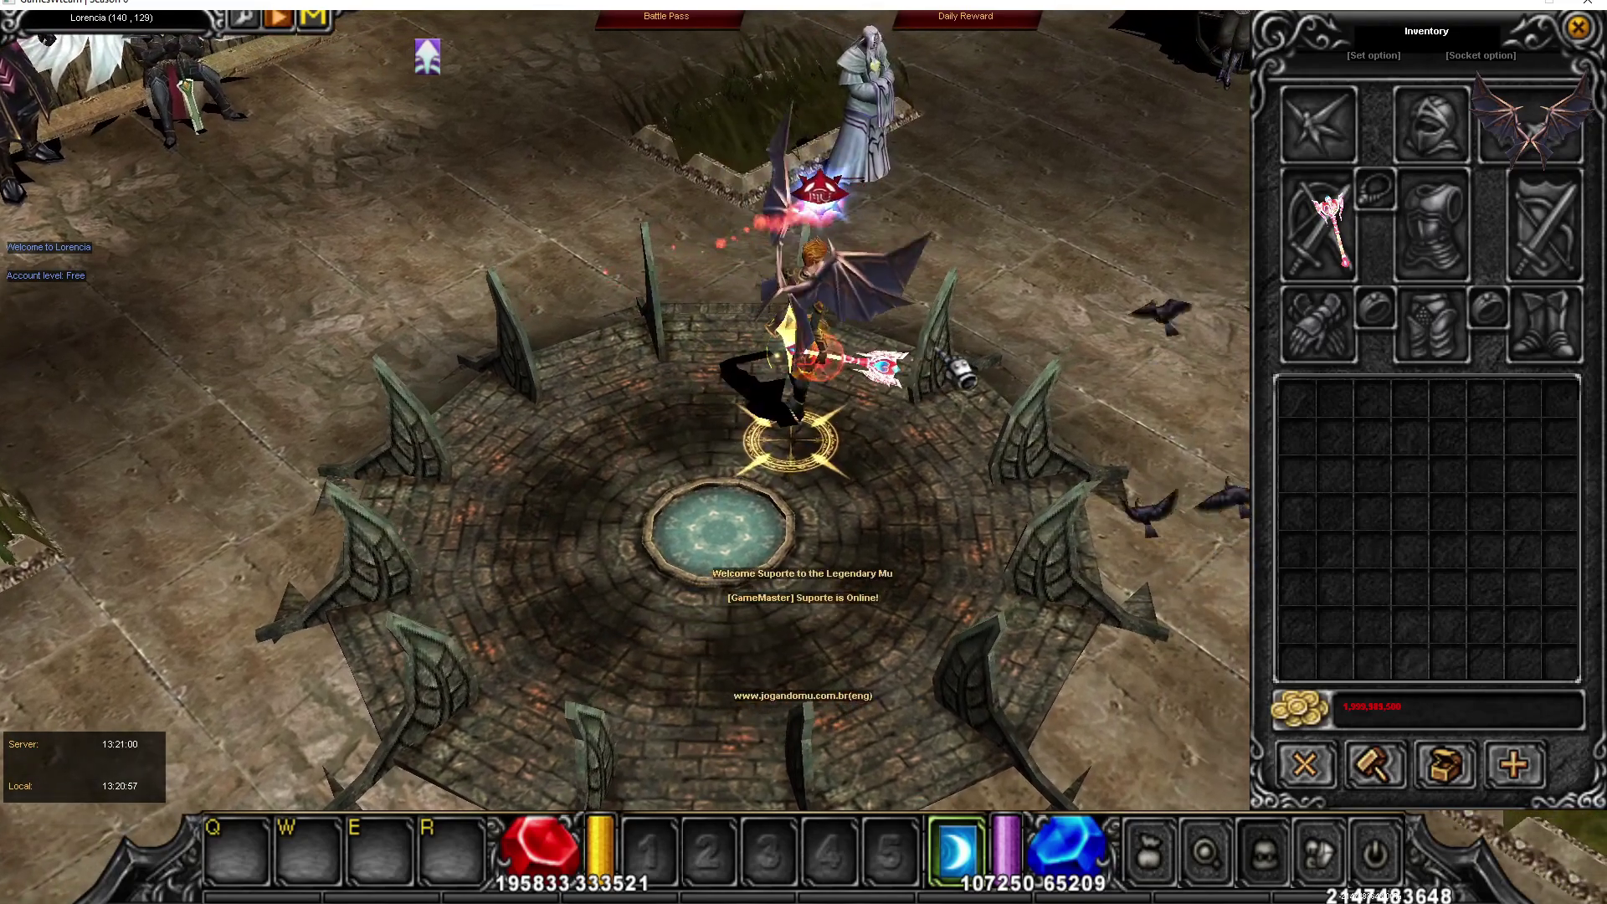
{"action": "left_click", "coordinate": [816, 456]}
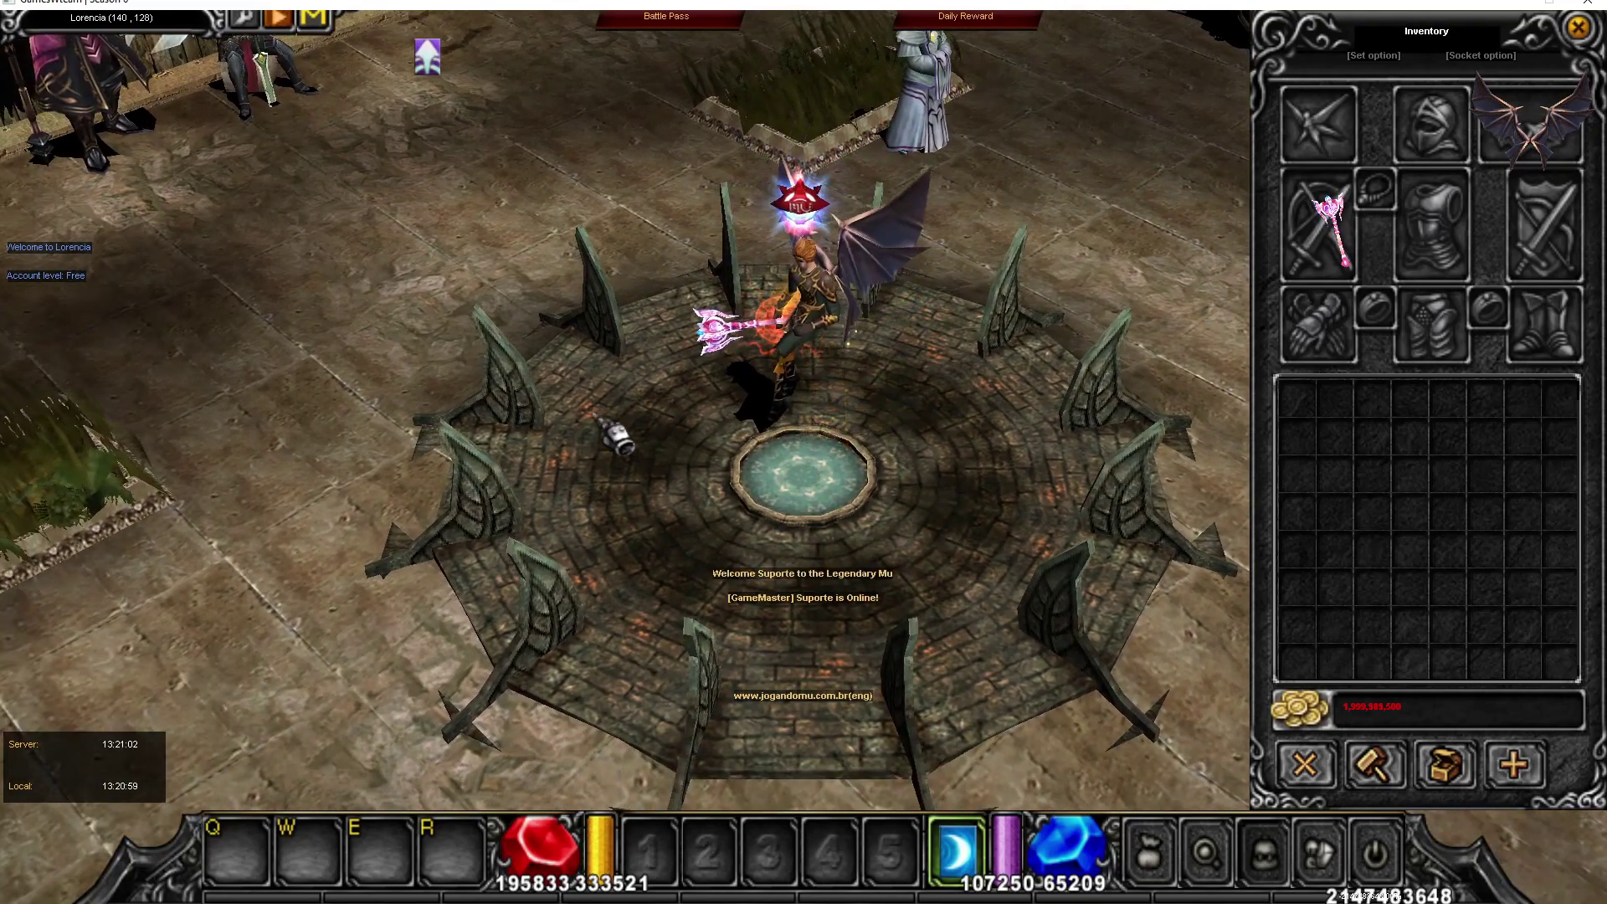